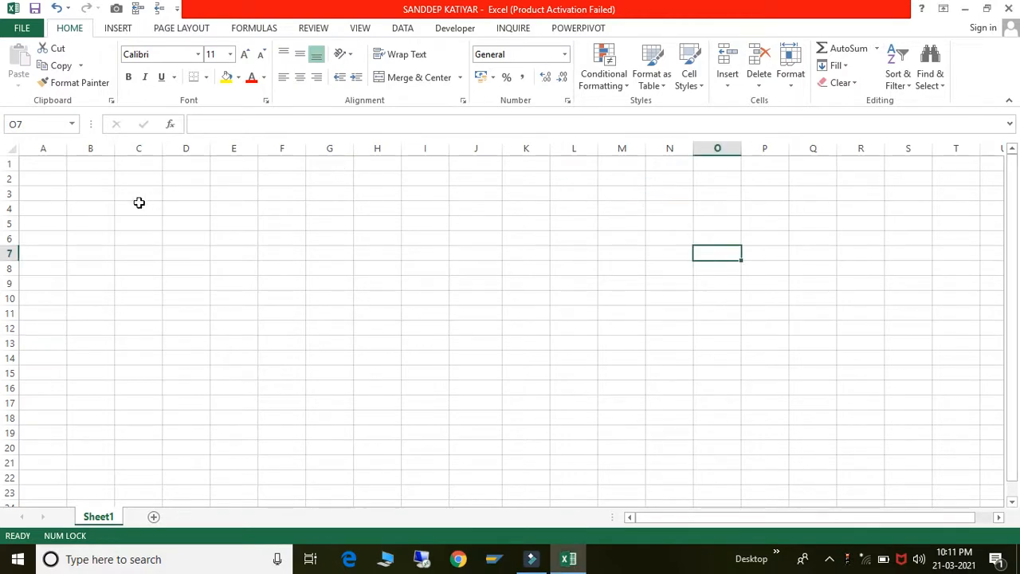
# - Type 50 into cell A1 and reselect A1
pyautogui.click(48, 159)
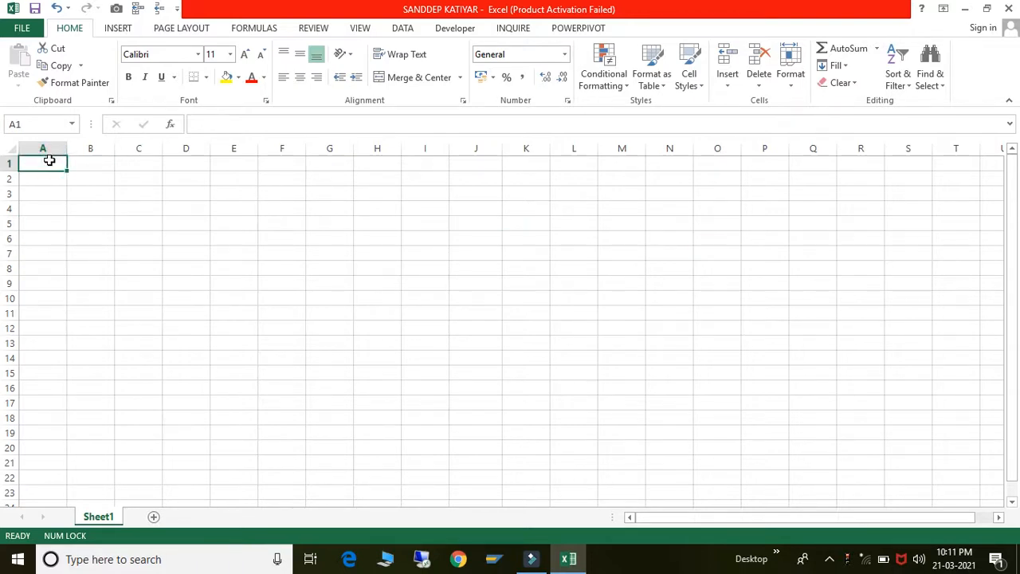
pyautogui.write('50')
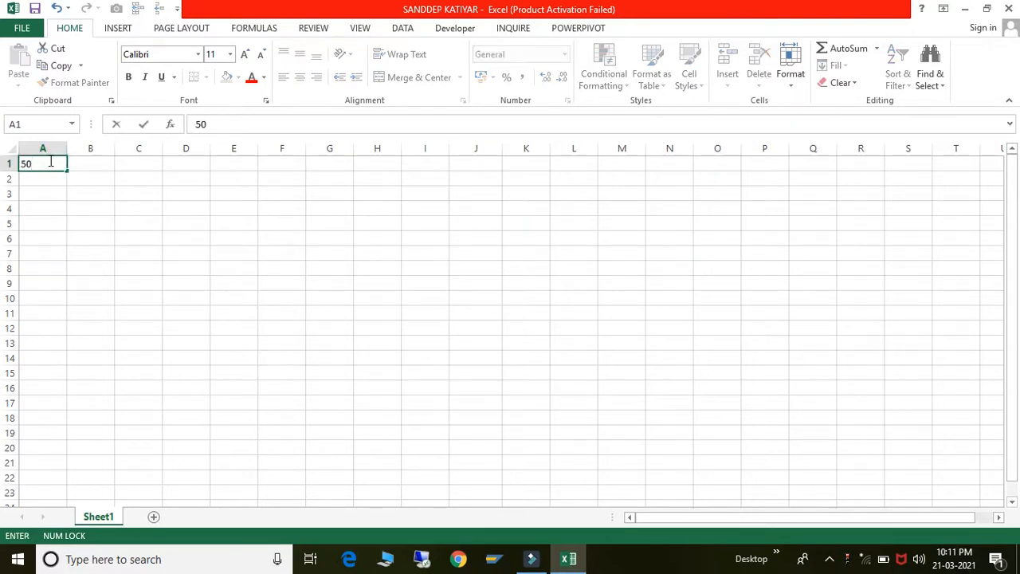
pyautogui.press('Return')
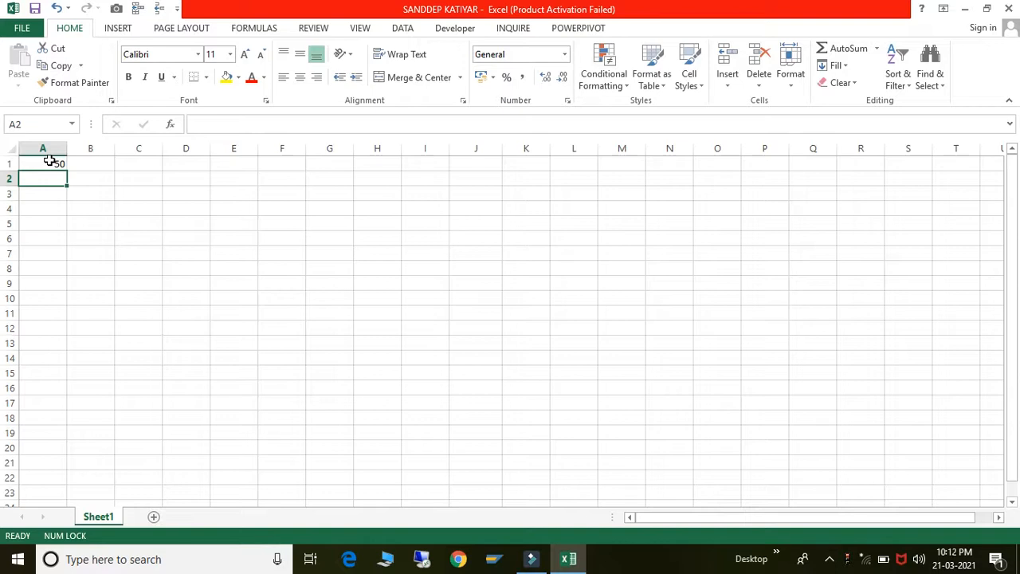
pyautogui.click(53, 168)
pyautogui.click(53, 163)
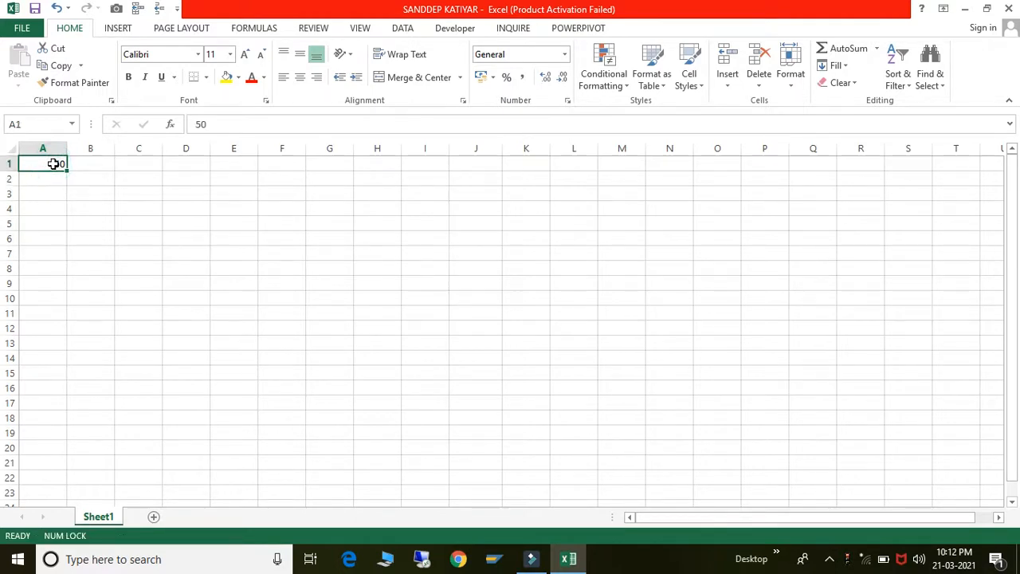
pyautogui.click(68, 28)
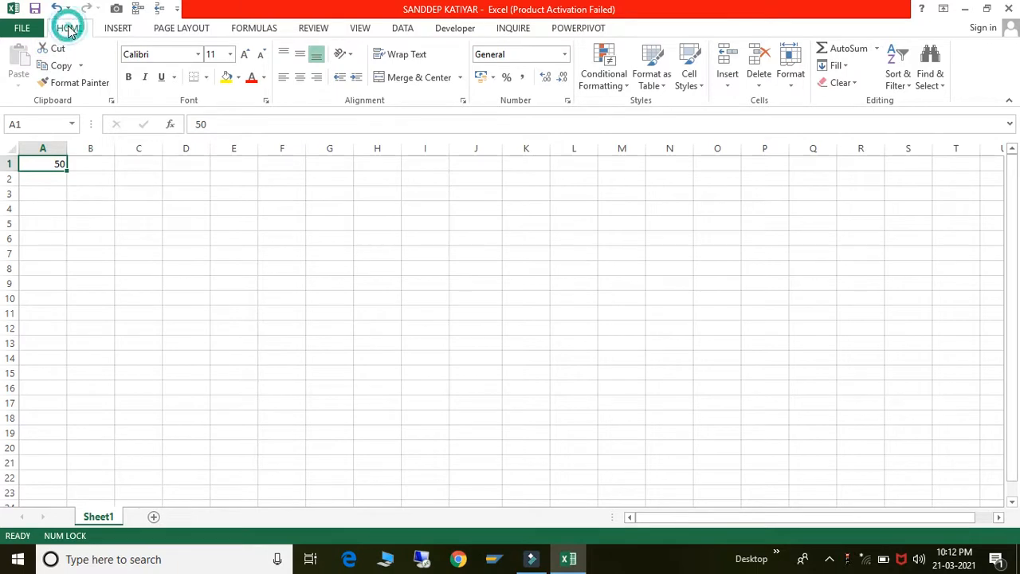
pyautogui.click(121, 29)
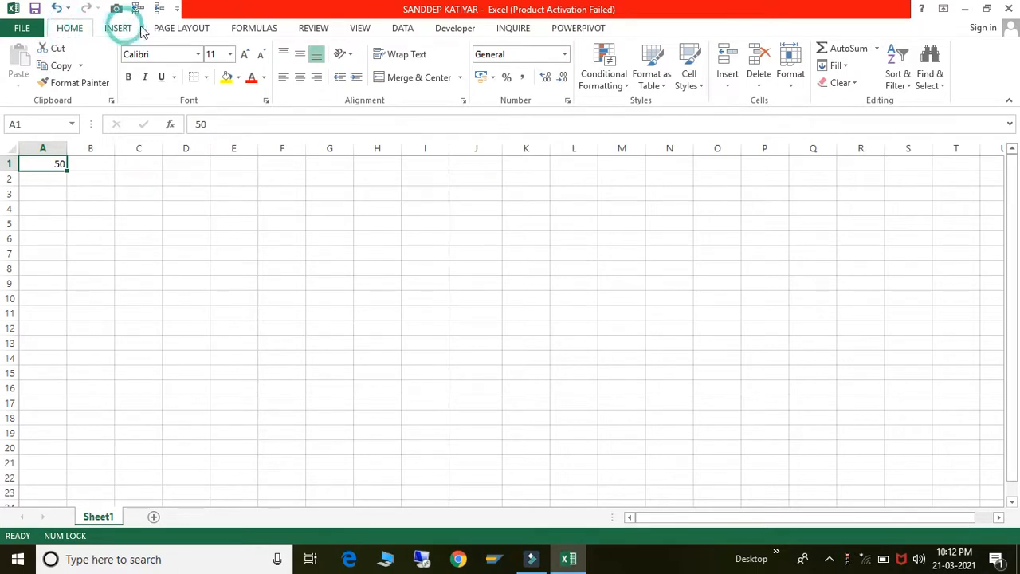
pyautogui.click(248, 29)
pyautogui.click(313, 29)
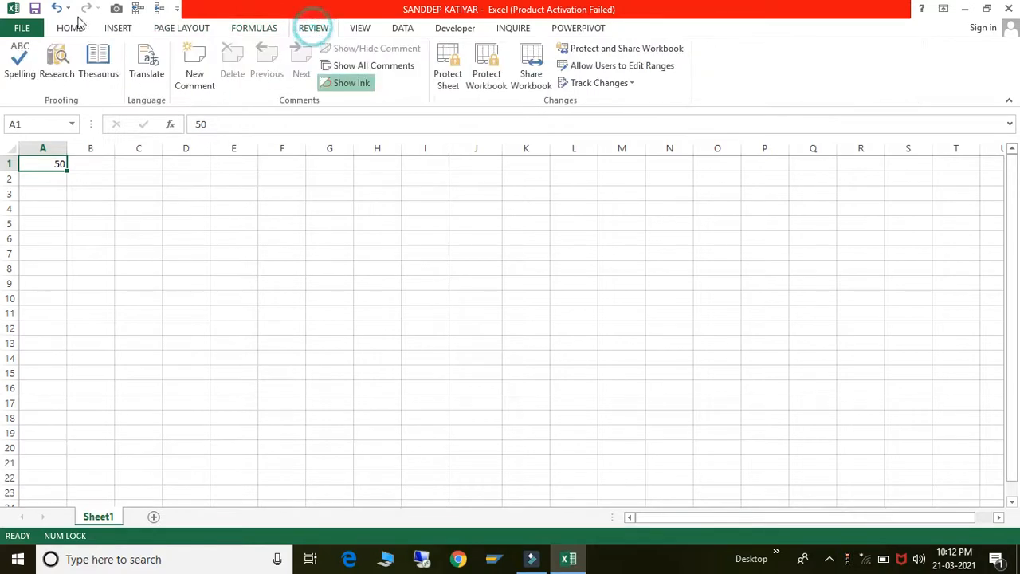
pyautogui.click(62, 30)
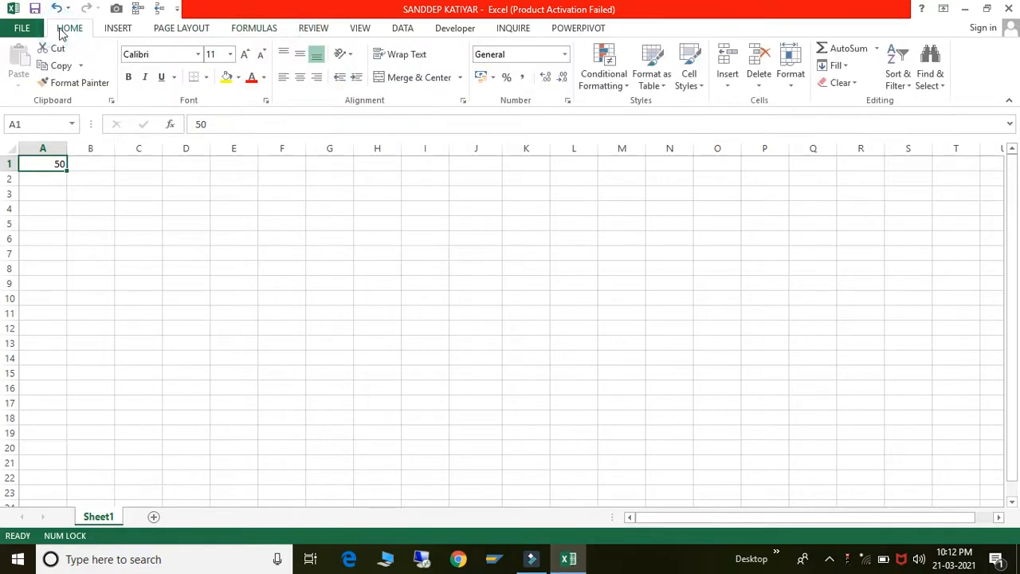
pyautogui.click(109, 29)
pyautogui.click(168, 30)
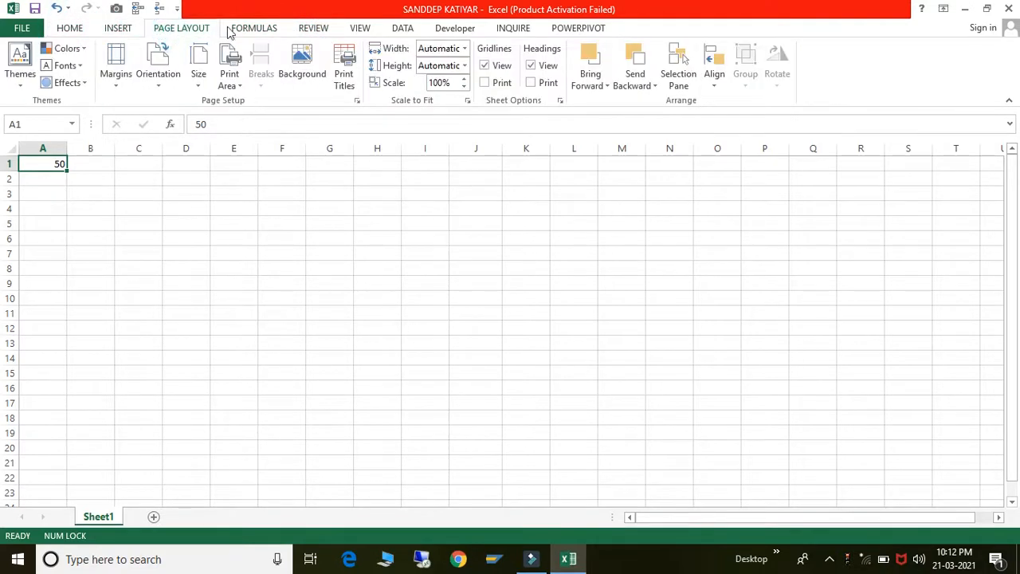
pyautogui.click(254, 28)
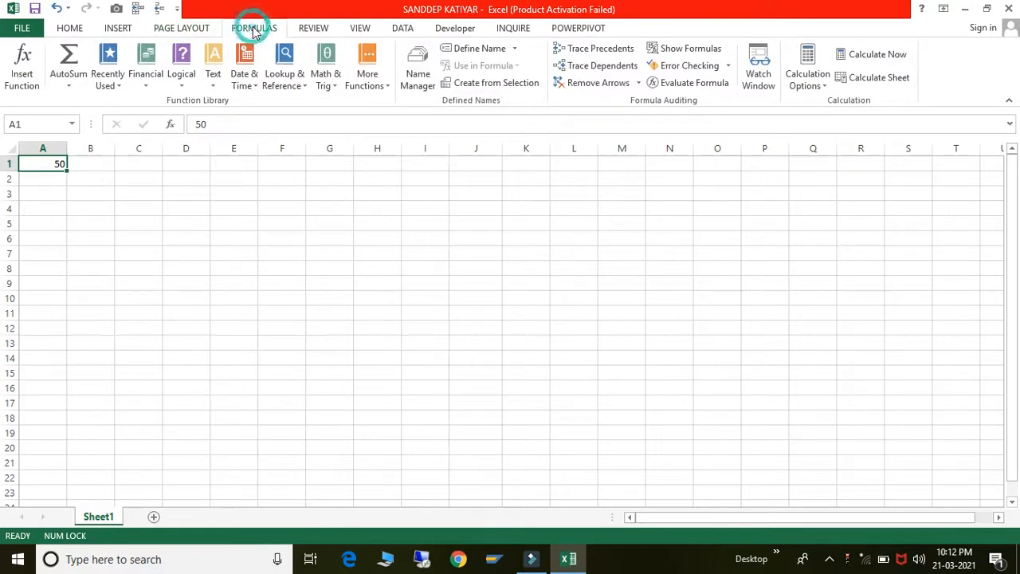
pyautogui.click(309, 30)
pyautogui.click(369, 29)
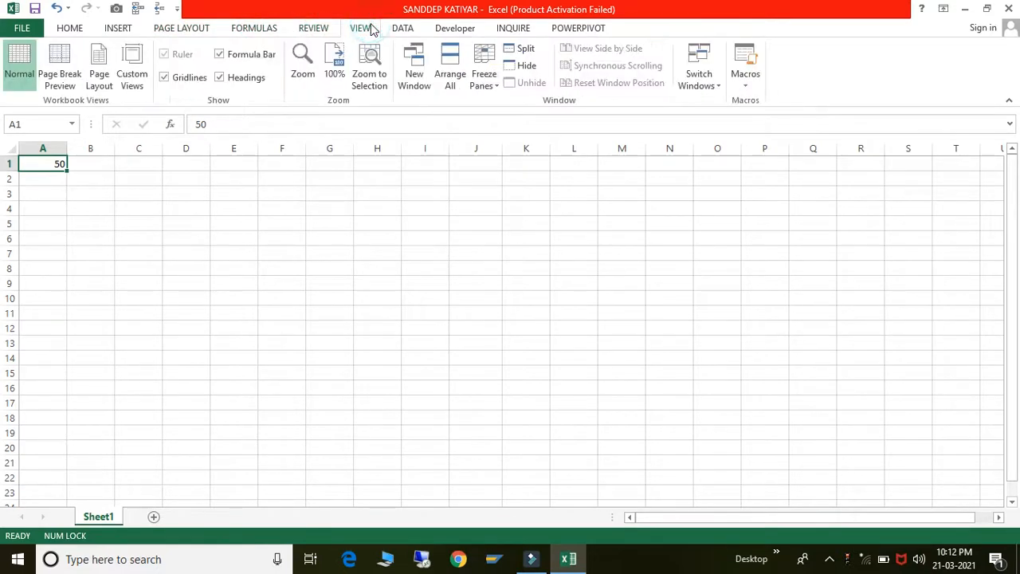
pyautogui.click(419, 31)
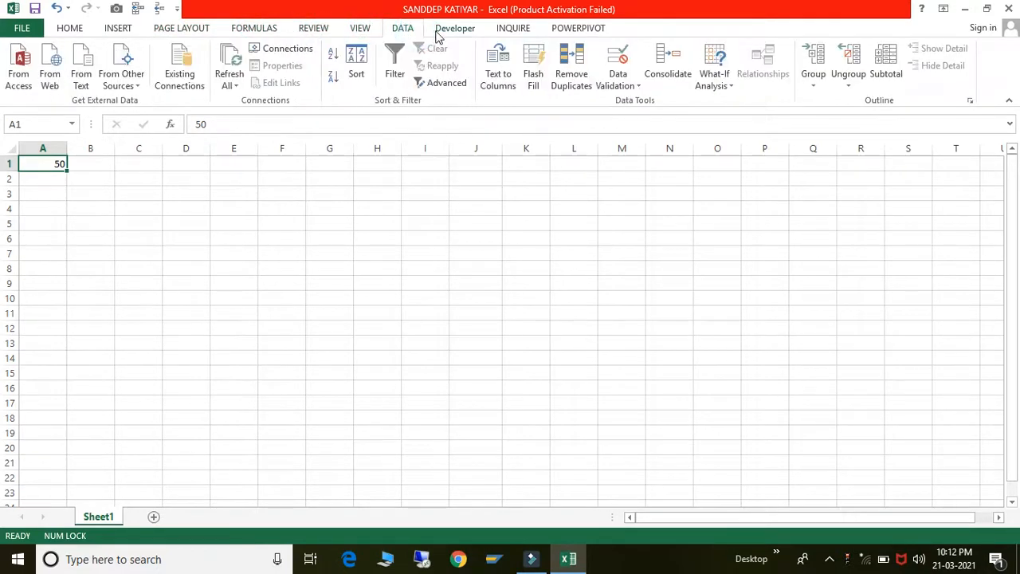
pyautogui.click(440, 32)
pyautogui.click(490, 33)
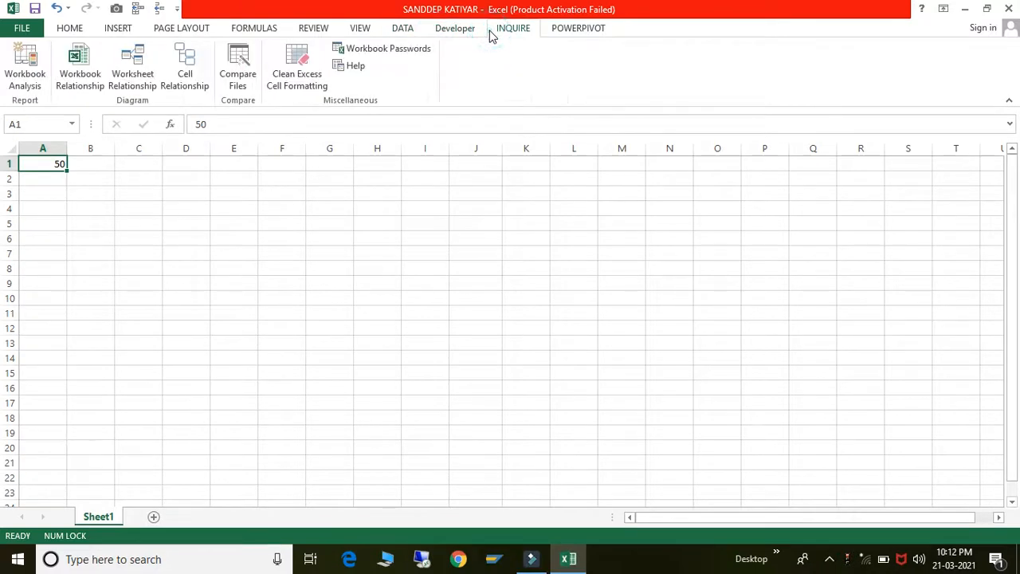
pyautogui.click(593, 36)
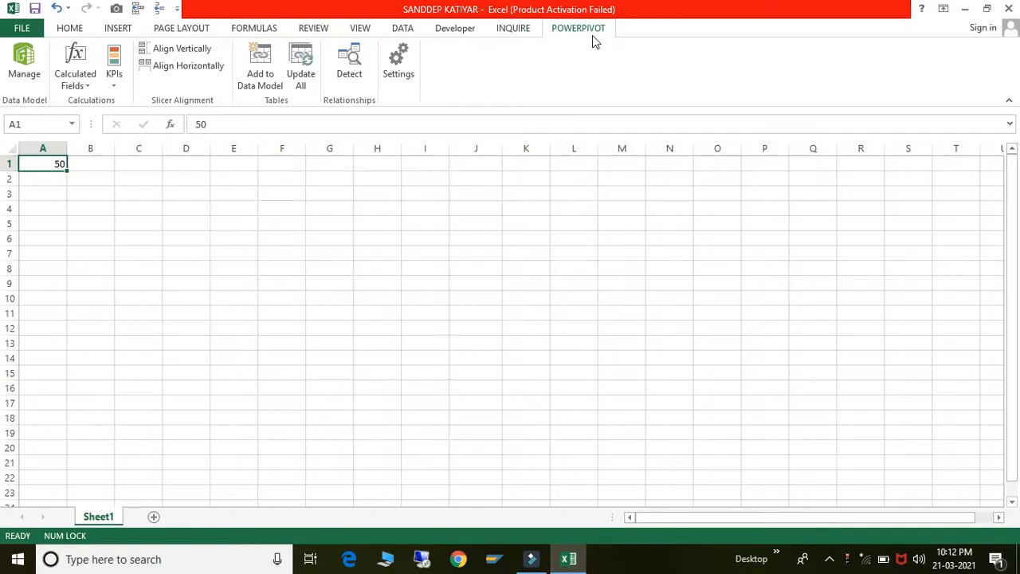
pyautogui.click(70, 29)
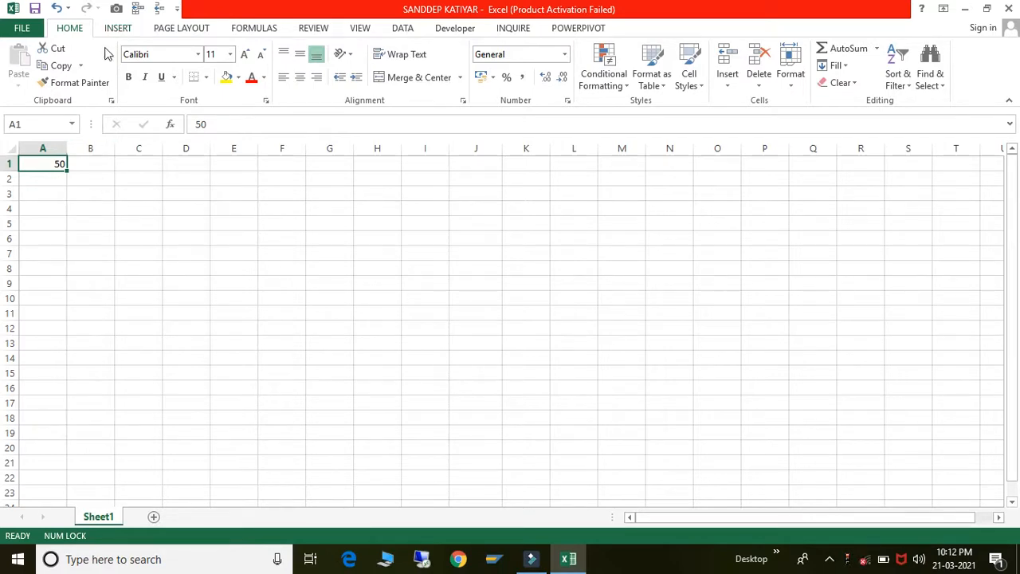
# - Overwrite the 50 in cell A1 with 60 and reselect A1
pyautogui.click(70, 30)
pyautogui.click(95, 177)
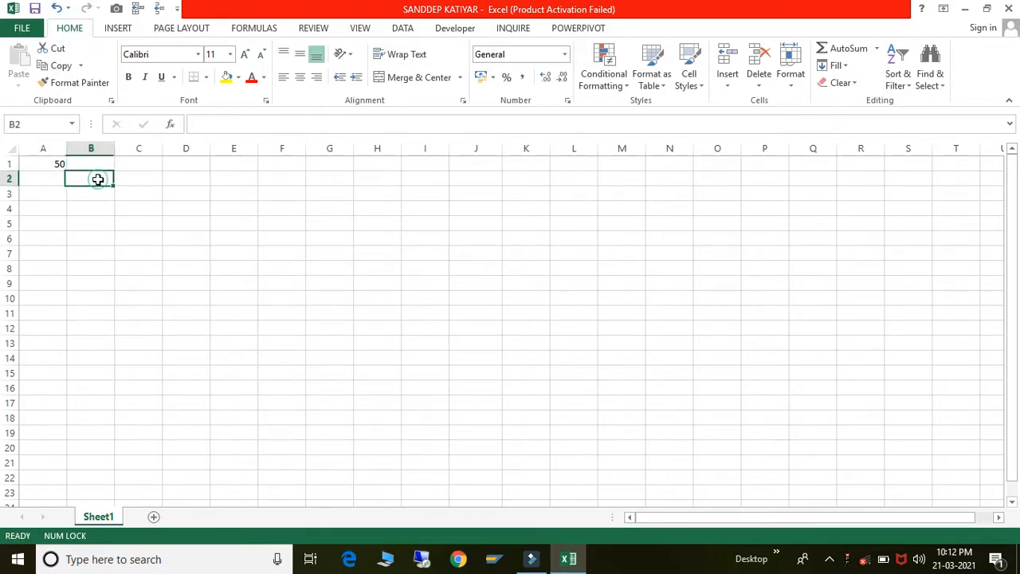
pyautogui.click(58, 168)
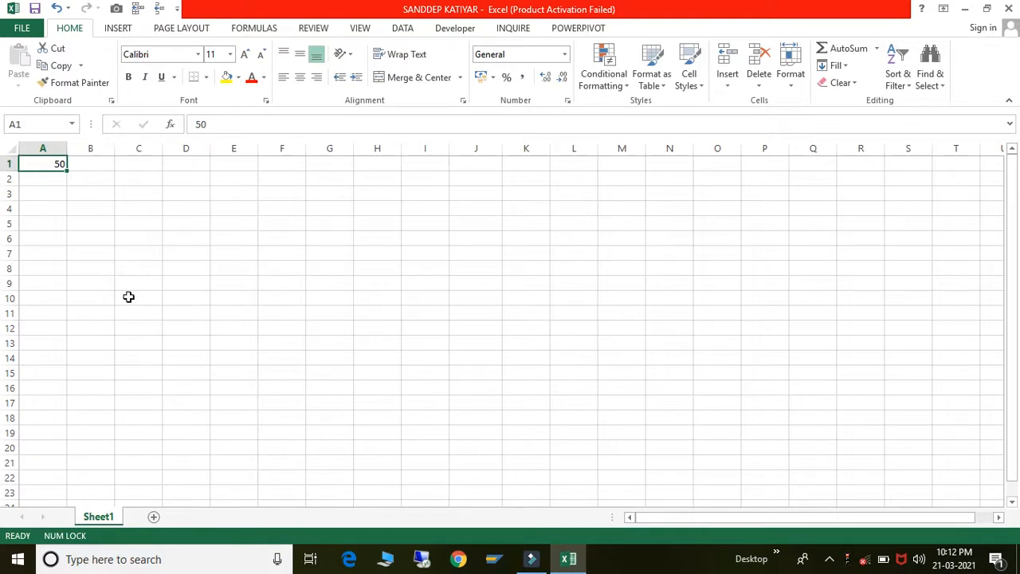
pyautogui.write('60')
pyautogui.press('Return')
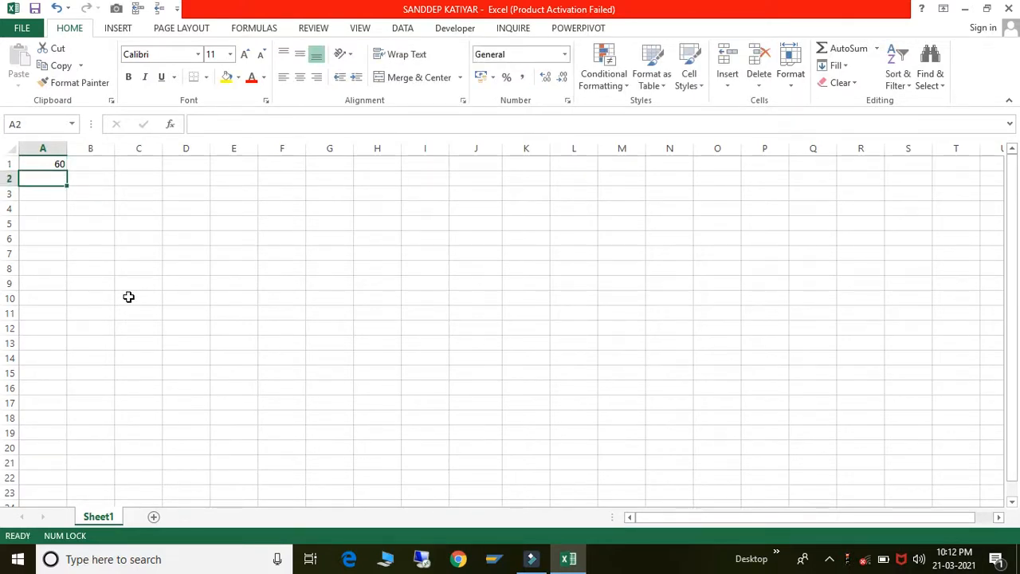
pyautogui.click(56, 162)
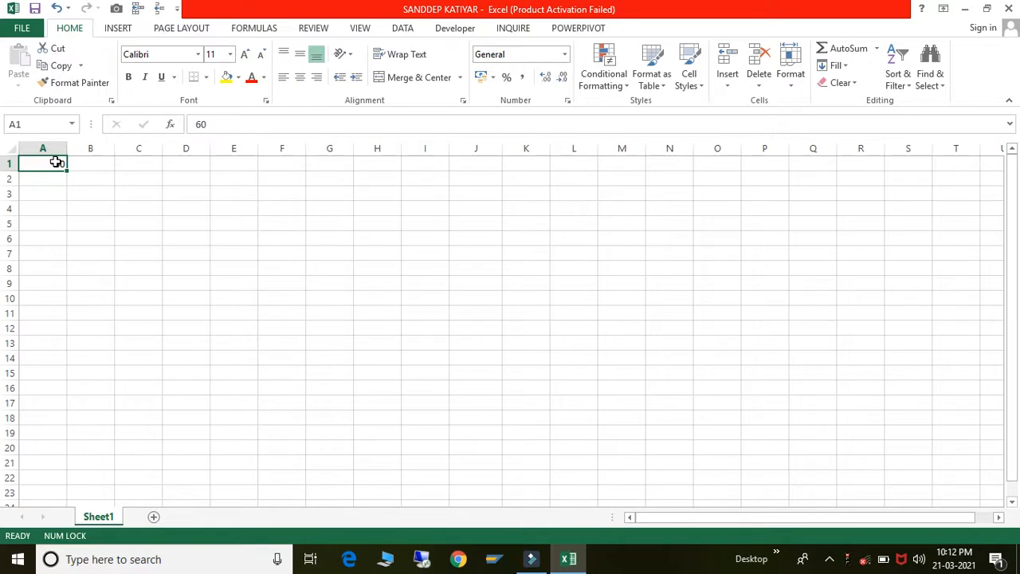
# - Copy the 60 from A1 and paste it into C1
pyautogui.click(56, 70)
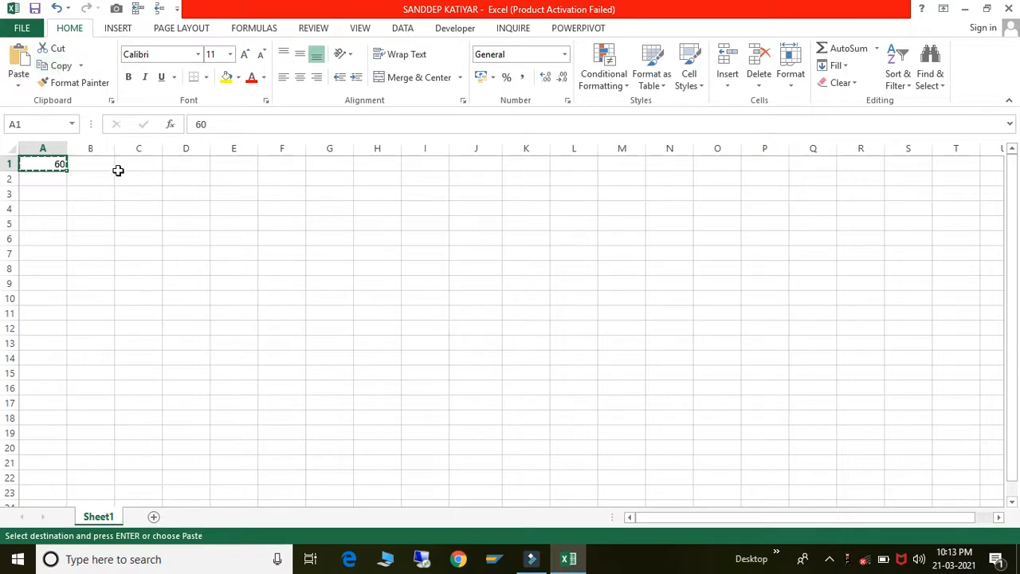
pyautogui.click(143, 164)
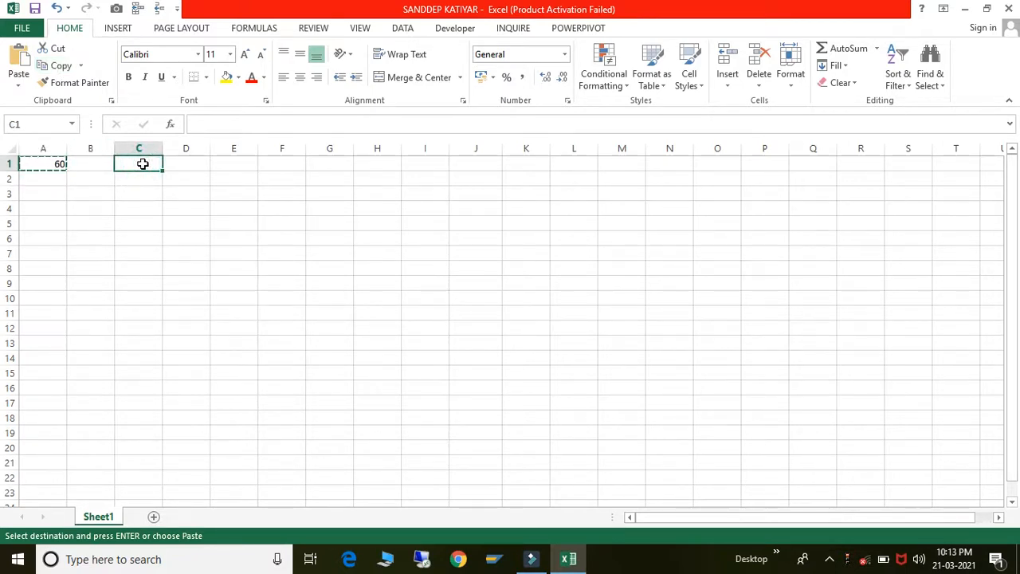
pyautogui.click(20, 60)
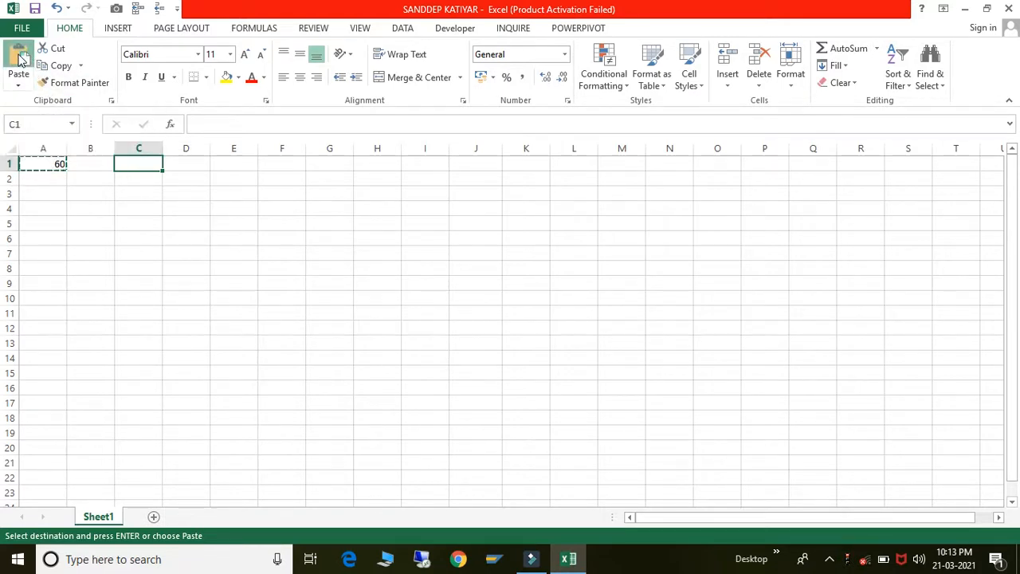
# - Copy the 60 from C1 into C4 and show the paste options
pyautogui.click(32, 169)
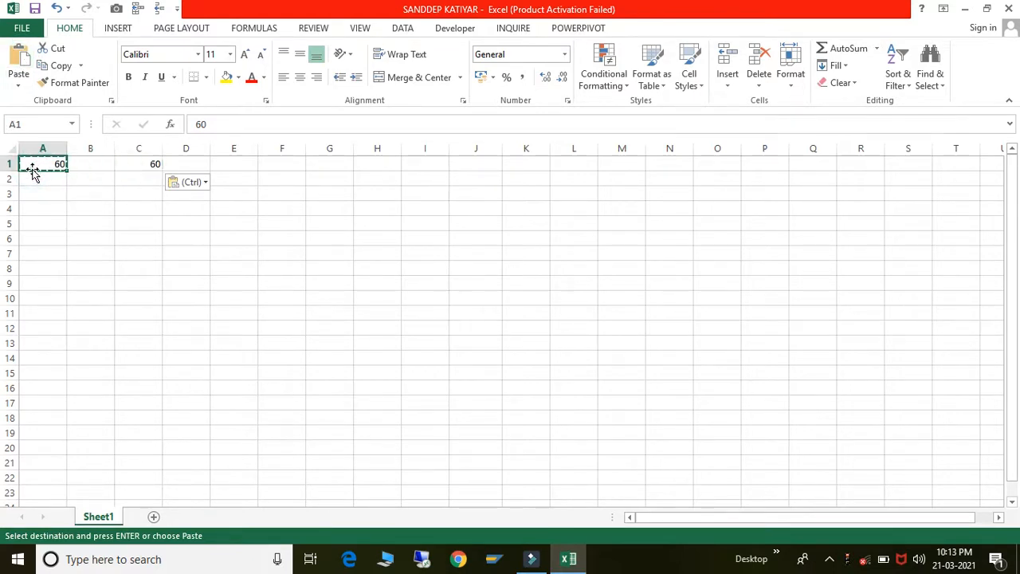
pyautogui.click(141, 164)
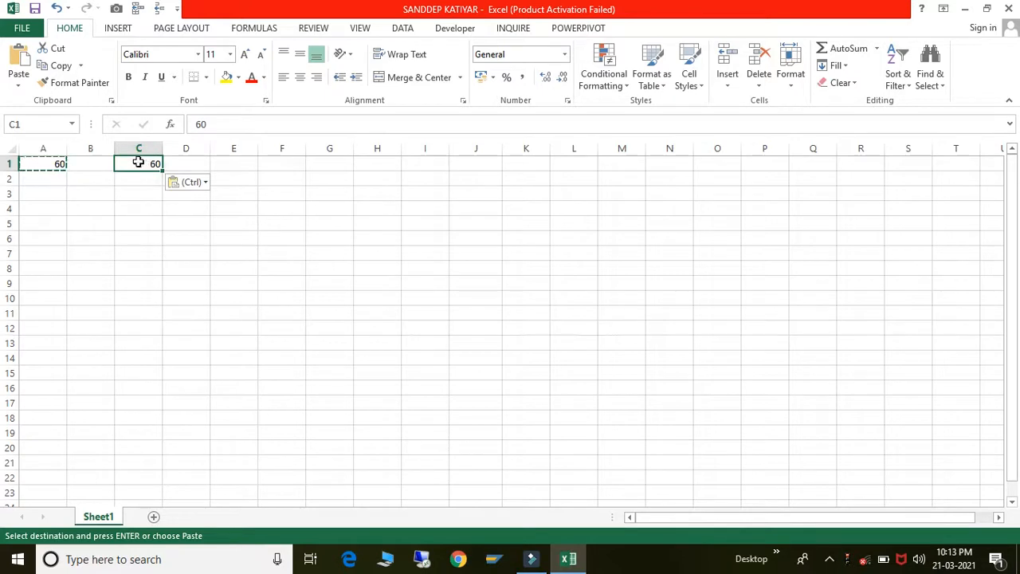
pyautogui.click(62, 67)
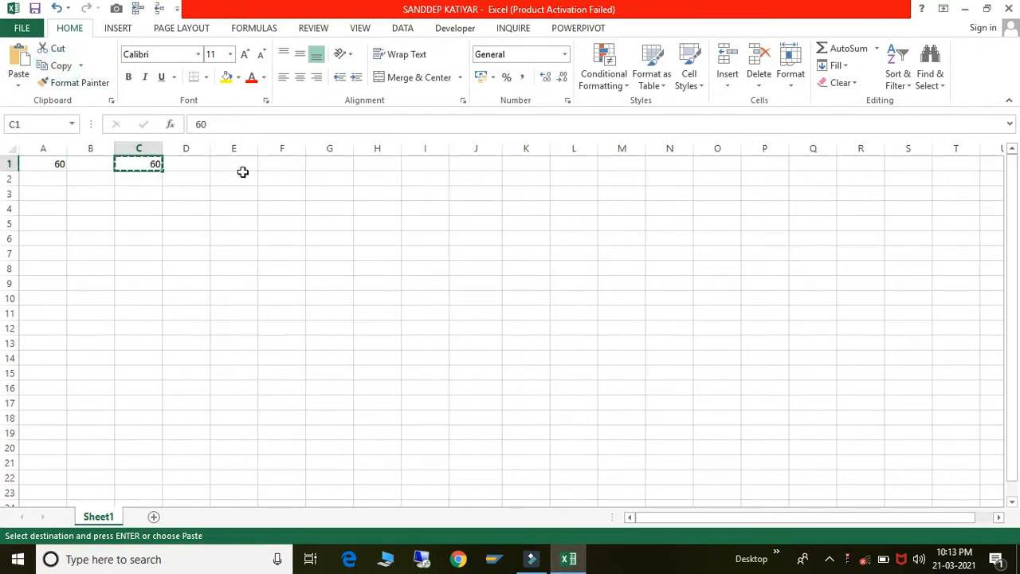
pyautogui.click(156, 205)
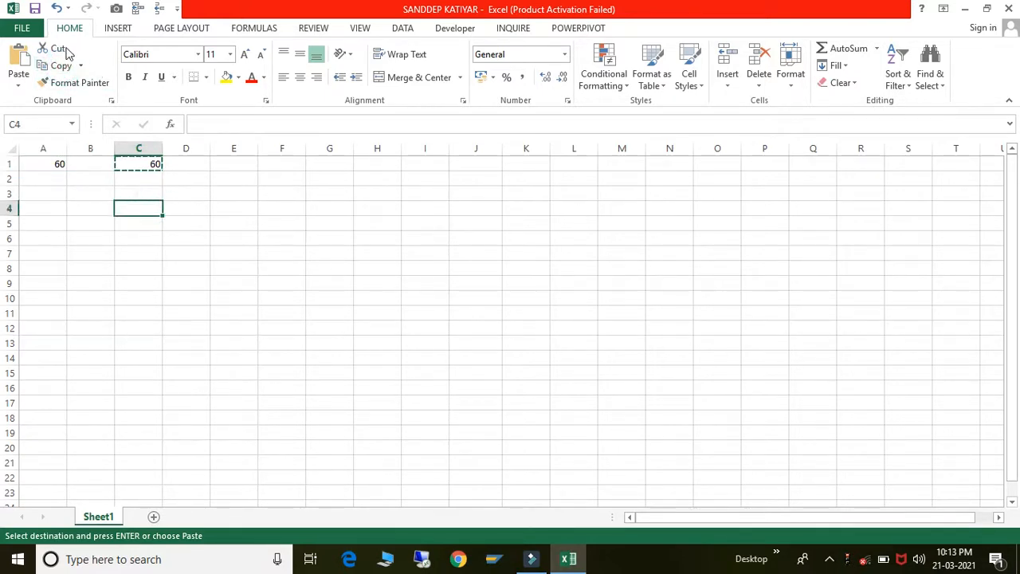
pyautogui.click(21, 53)
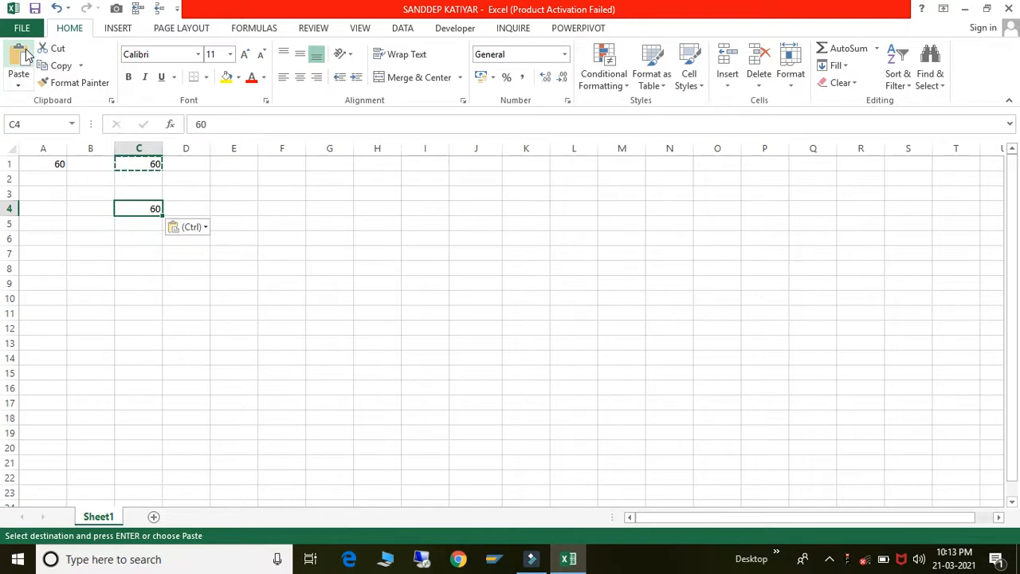
pyautogui.click(46, 163)
pyautogui.press('ctrl')
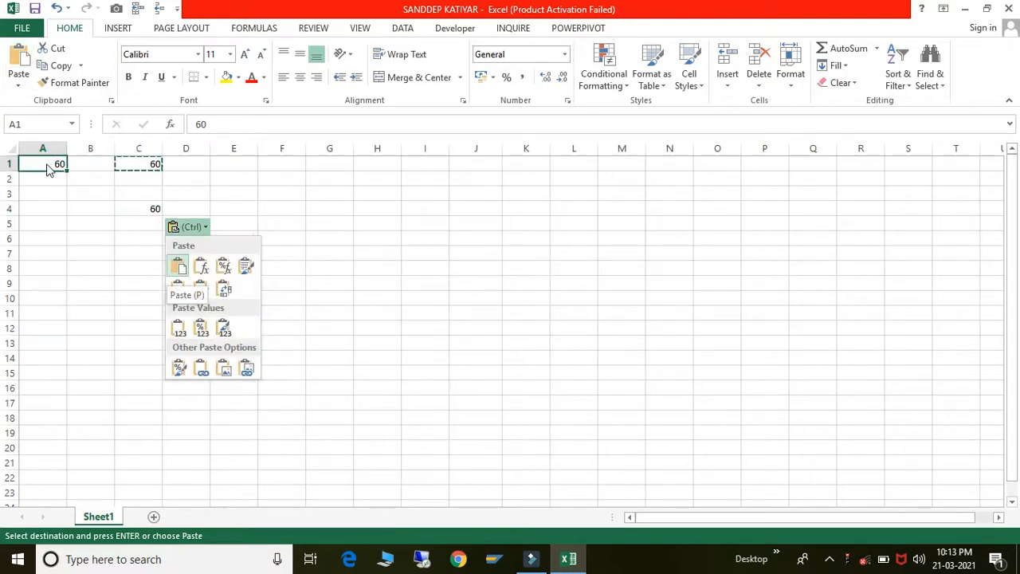
# - Copy A1 using the Copy dropdown, then cancel the pending copy with Esc
pyautogui.click(76, 232)
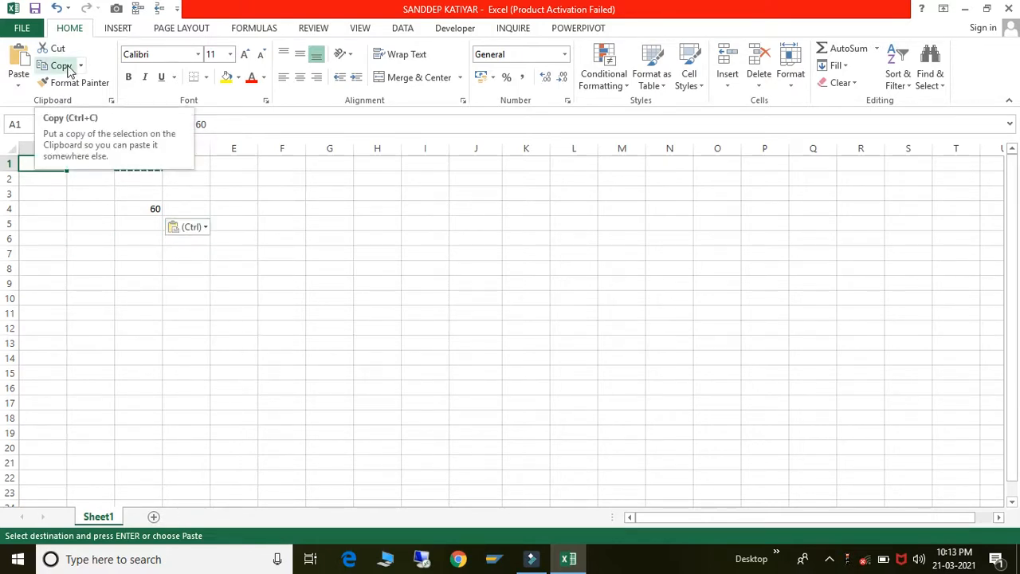
pyautogui.click(81, 68)
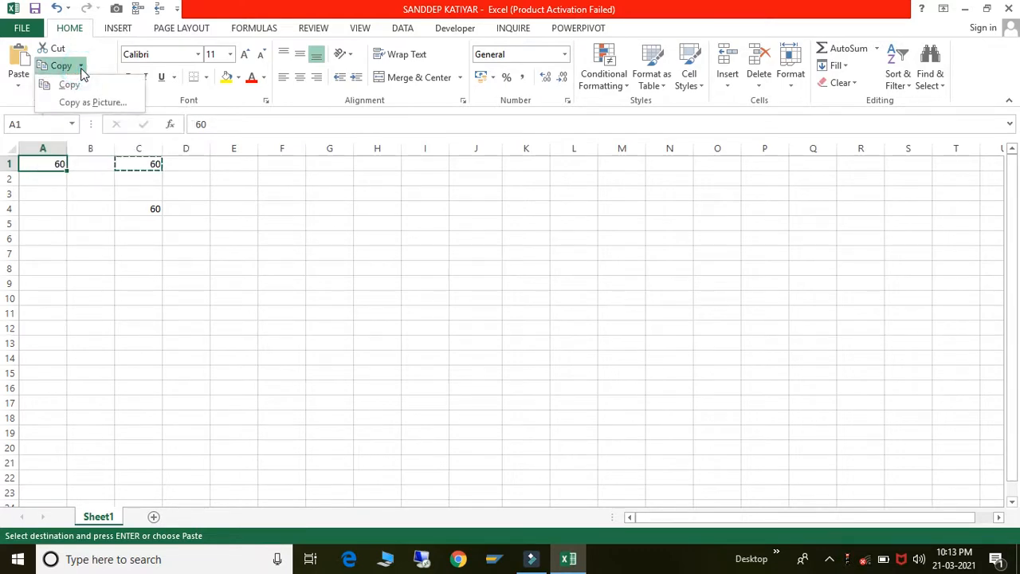
pyautogui.click(69, 85)
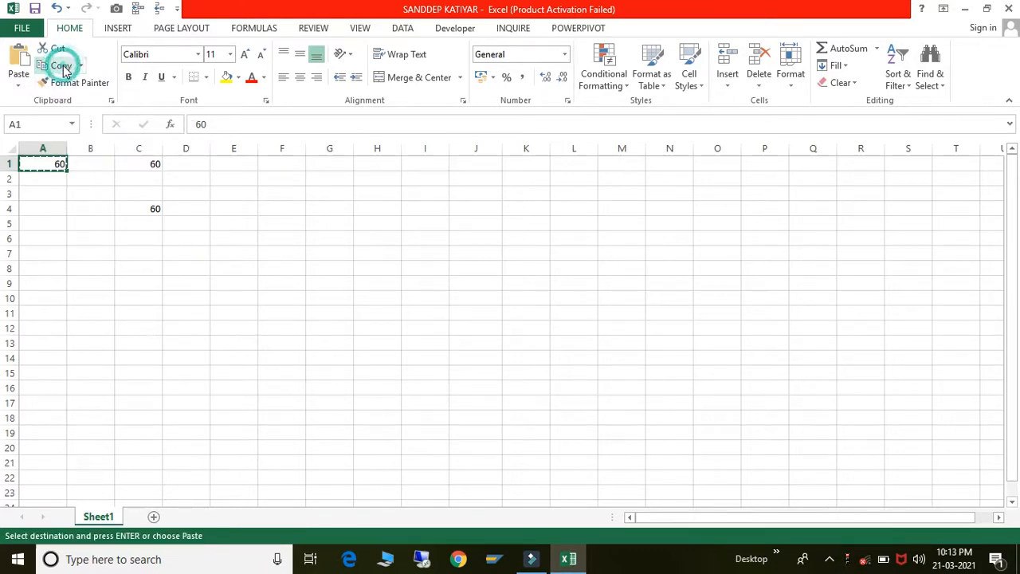
pyautogui.click(75, 219)
pyautogui.click(56, 161)
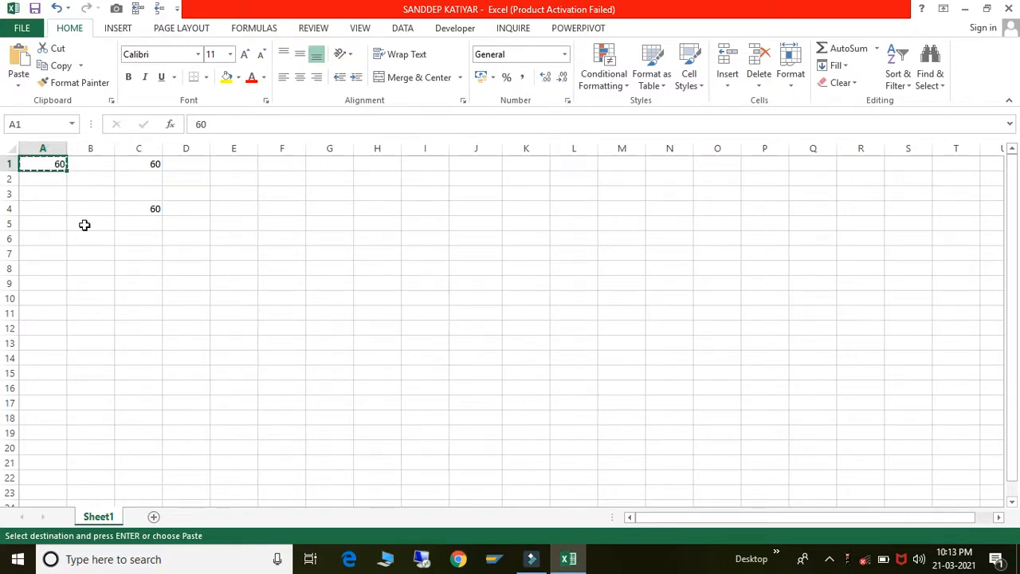
pyautogui.click(84, 225)
pyautogui.press('Escape')
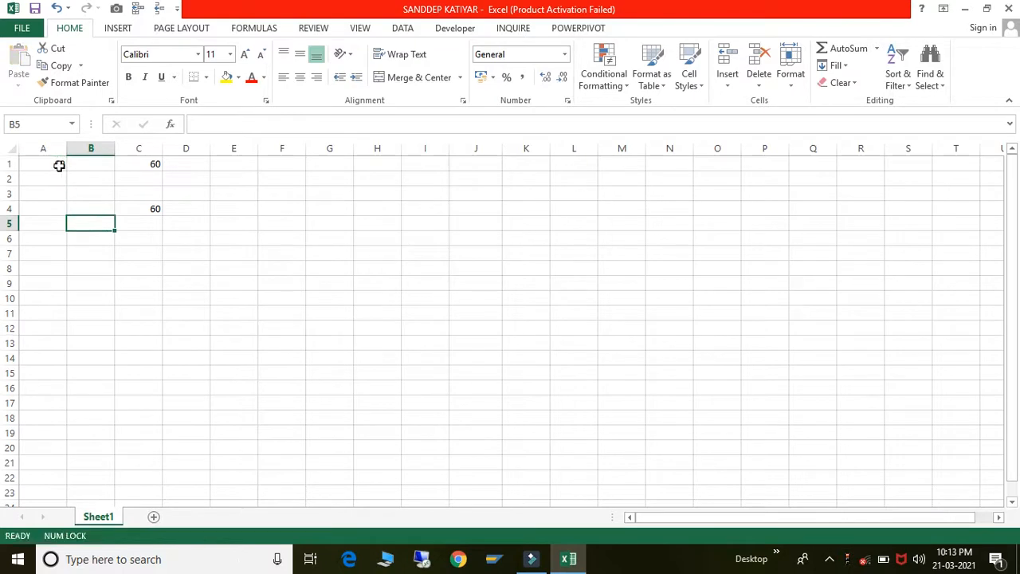
pyautogui.click(59, 165)
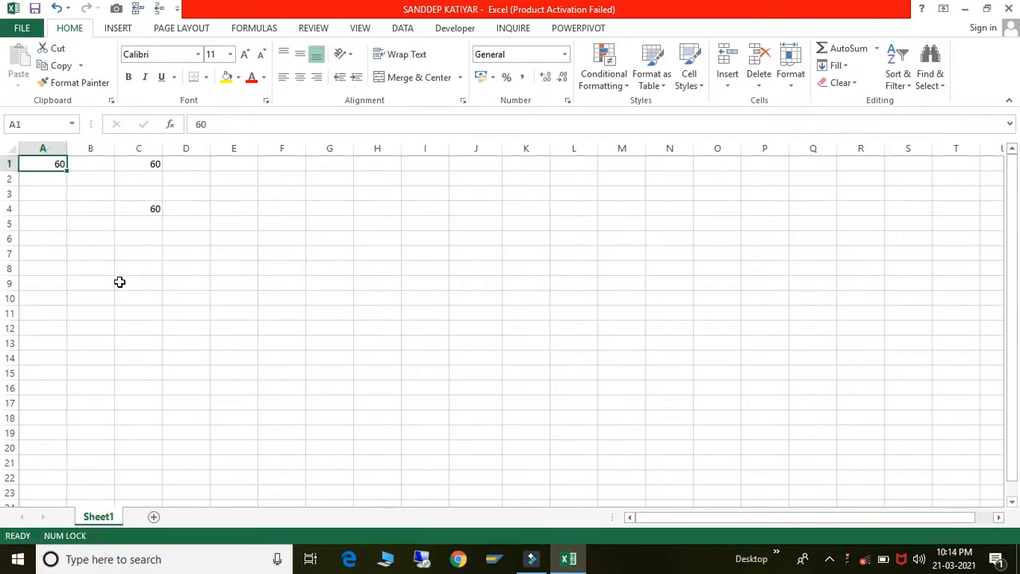
# - Paste a copy of A1's 60 into cell E1 using Ctrl+C and Ctrl+V
pyautogui.hotkey('ctrl', 'c')
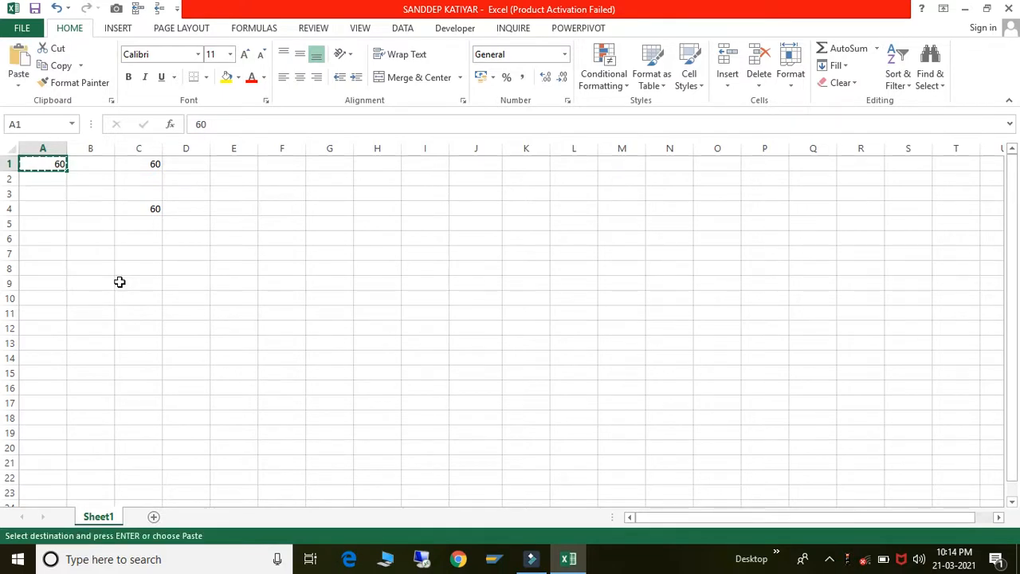
pyautogui.click(248, 168)
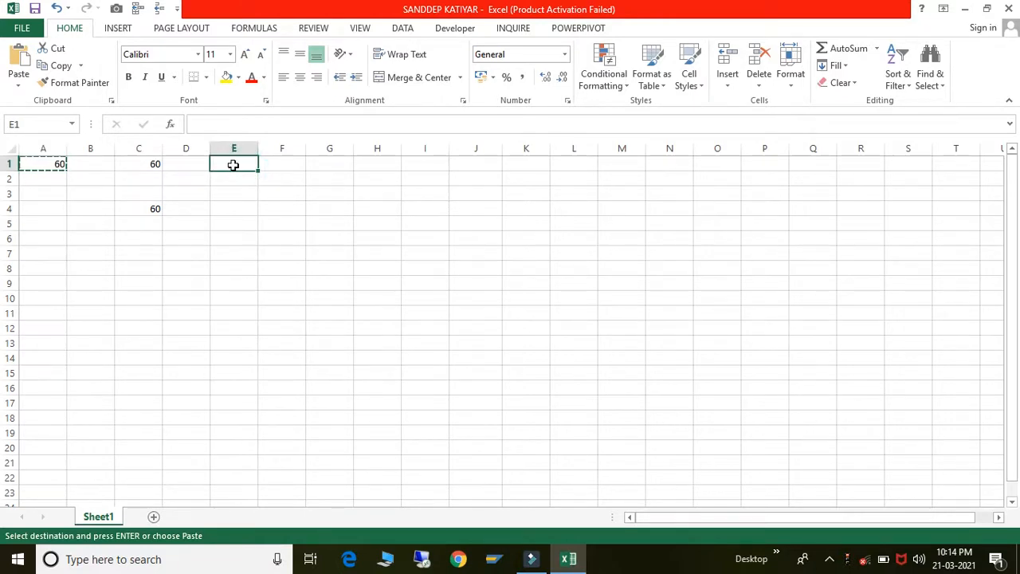
pyautogui.hotkey('ctrl', 'v')
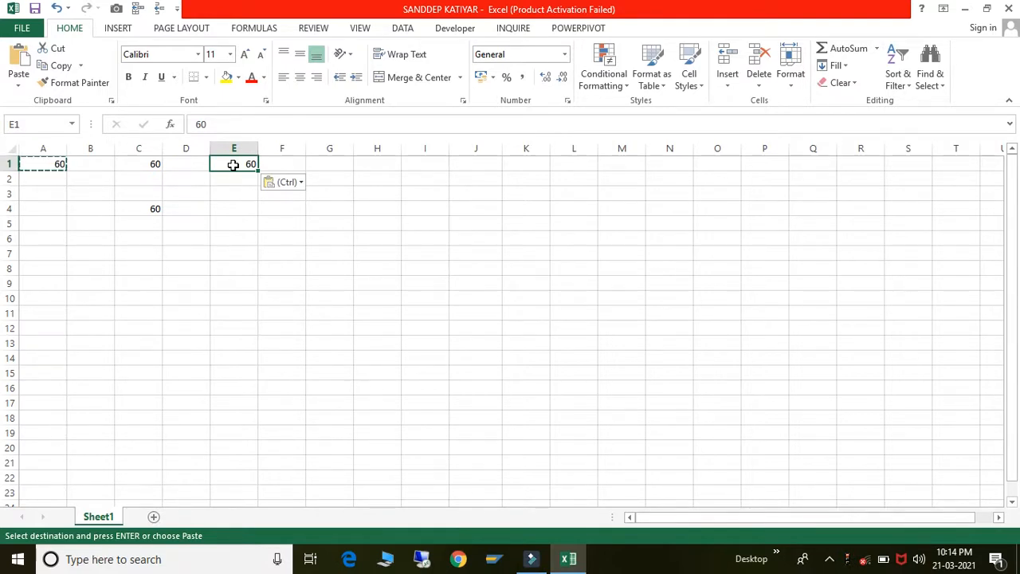
pyautogui.click(324, 192)
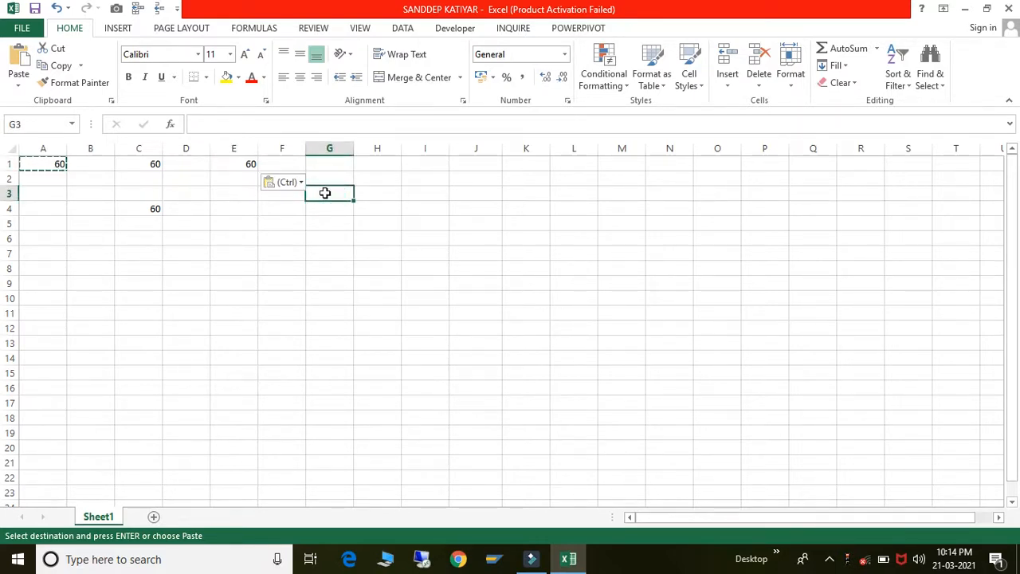
# - Paste 60 into every cell of the range G3:N16
pyautogui.hotkey('shift', 'Down')
pyautogui.hotkey('shift', 'Down')
pyautogui.hotkey('shift', 'Down')
pyautogui.hotkey('shift', 'Down')
pyautogui.hotkey('shift', 'Down')
pyautogui.hotkey('shift', 'Down')
pyautogui.hotkey('shift', 'Down')
pyautogui.hotkey('shift', 'Down')
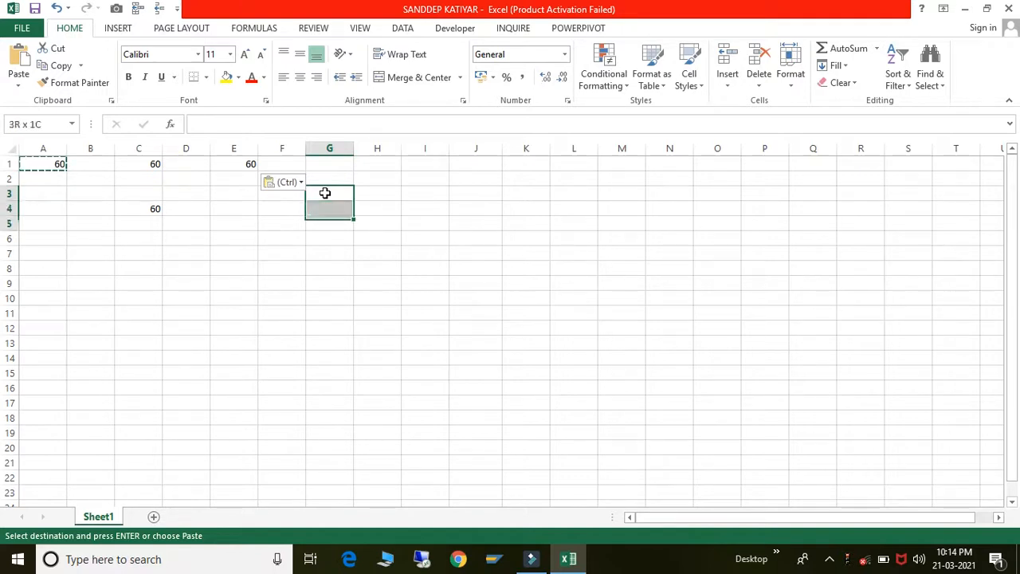
pyautogui.hotkey('shift', 'Down')
pyautogui.hotkey('shift', 'Down')
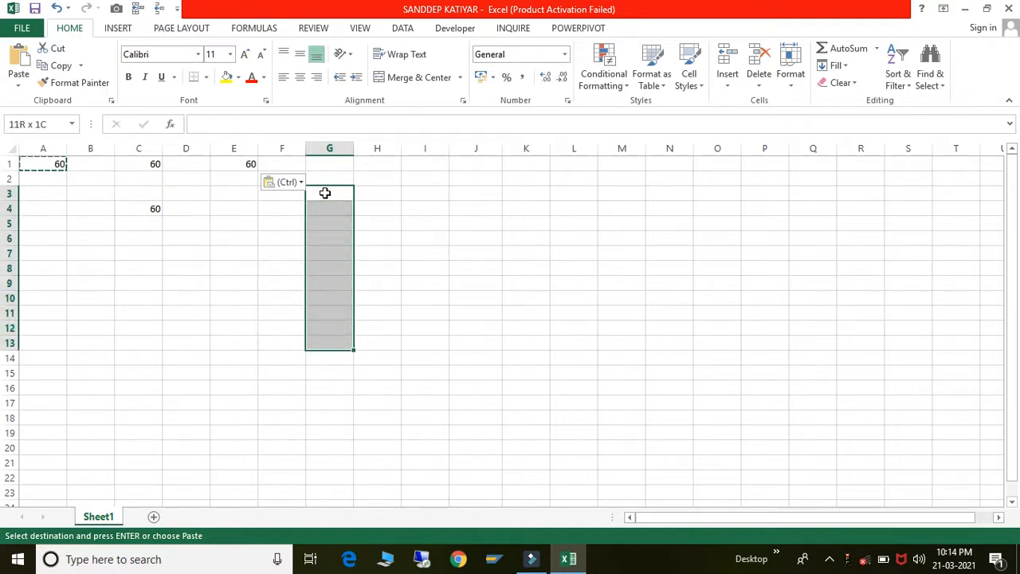
pyautogui.hotkey('shift', 'Right')
pyautogui.hotkey('shift', 'Right')
pyautogui.hotkey('shift', 'Left')
pyautogui.hotkey('shift', 'Left')
pyautogui.hotkey('shift', 'Left')
pyautogui.hotkey('shift', 'Left')
pyautogui.hotkey('shift', 'Left')
pyautogui.hotkey('shift', 'Right')
pyautogui.hotkey('shift', 'Right')
pyautogui.hotkey('shift', 'Right')
pyautogui.hotkey('shift', 'Right')
pyautogui.hotkey('shift', 'Right')
pyautogui.hotkey('shift', 'Right')
pyautogui.hotkey('shift', 'Right')
pyautogui.hotkey('shift', 'Right')
pyautogui.hotkey('shift', 'Right')
pyautogui.hotkey('shift', 'Right')
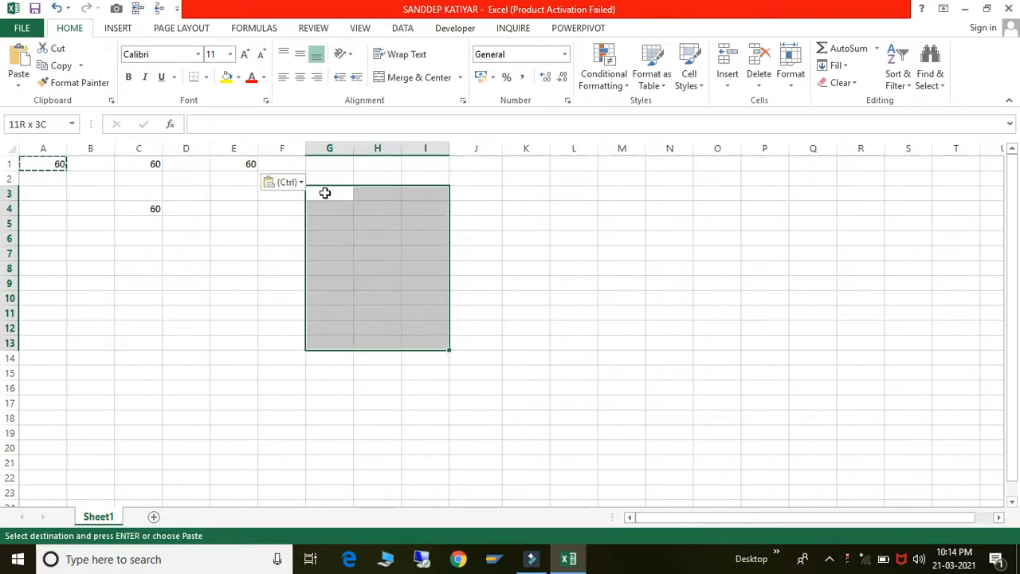
pyautogui.hotkey('shift', 'Down')
pyautogui.hotkey('shift', 'Down')
pyautogui.hotkey('shift', 'Down')
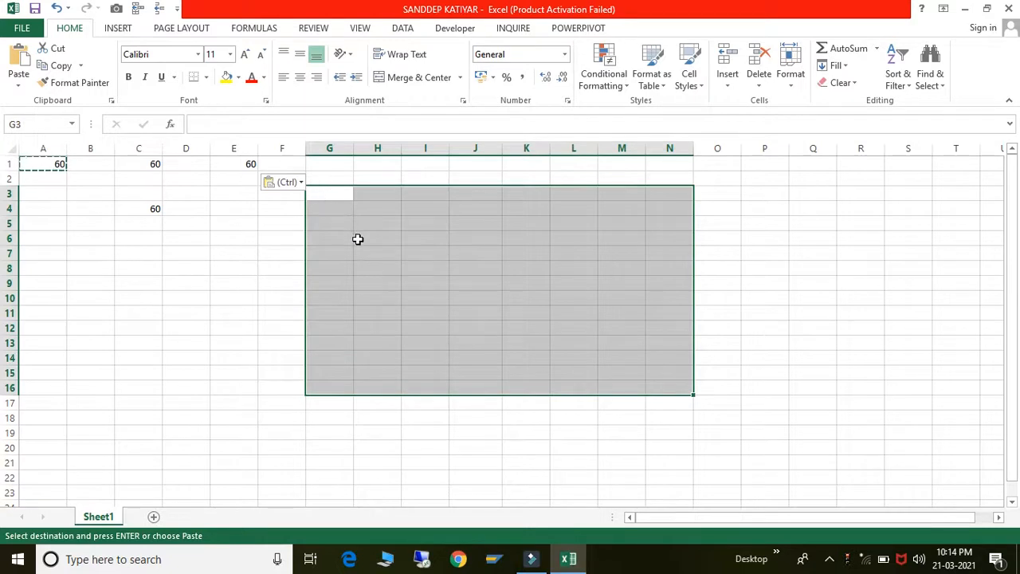
pyautogui.hotkey('ctrl', 'v')
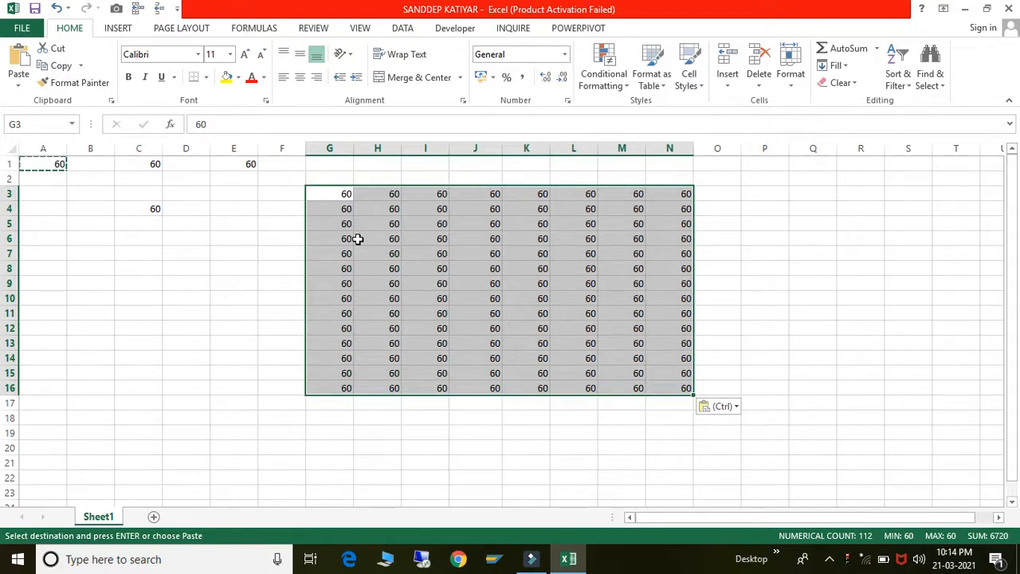
# - Undo the pastes with Ctrl+Z, leaving 50 in A1
pyautogui.click(176, 228)
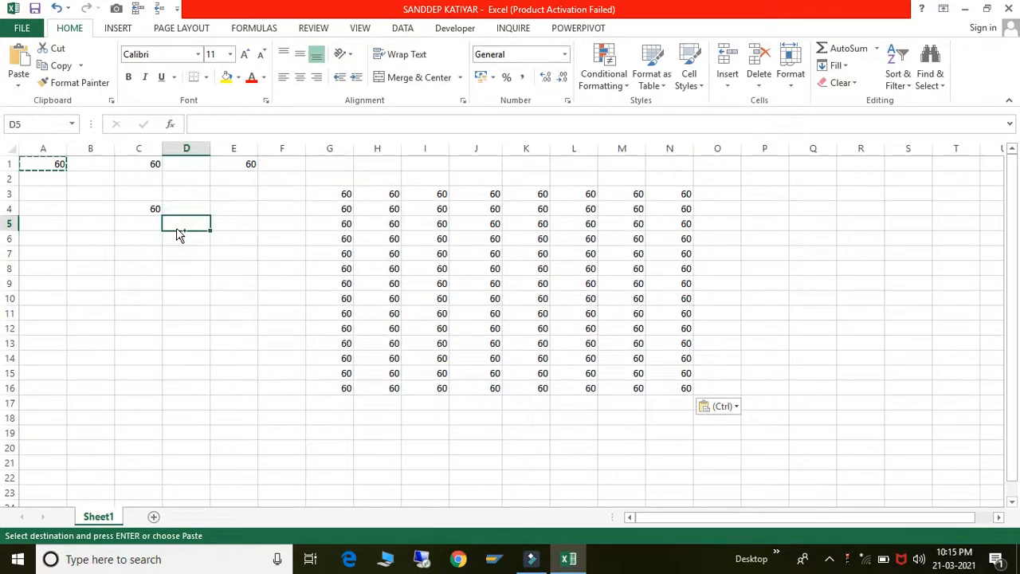
pyautogui.hotkey('ctrl', 'z')
pyautogui.hotkey('ctrl', 'z')
pyautogui.hotkey('ctrl', 'z')
pyautogui.hotkey('ctrl', 'z')
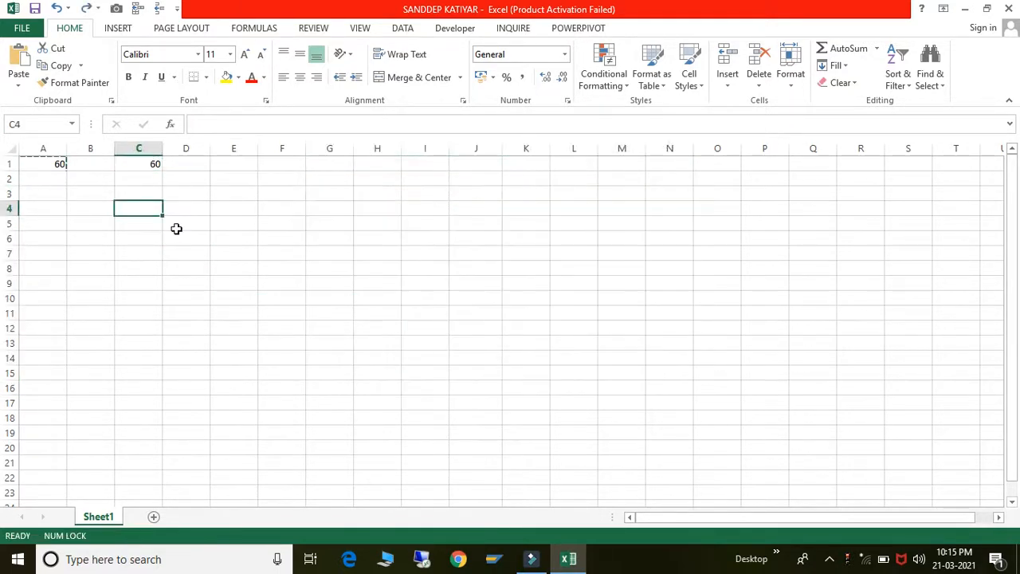
pyautogui.hotkey('ctrl', 'z')
# - Enter 60 into cell A1 again and reselect A1
pyautogui.write('60')
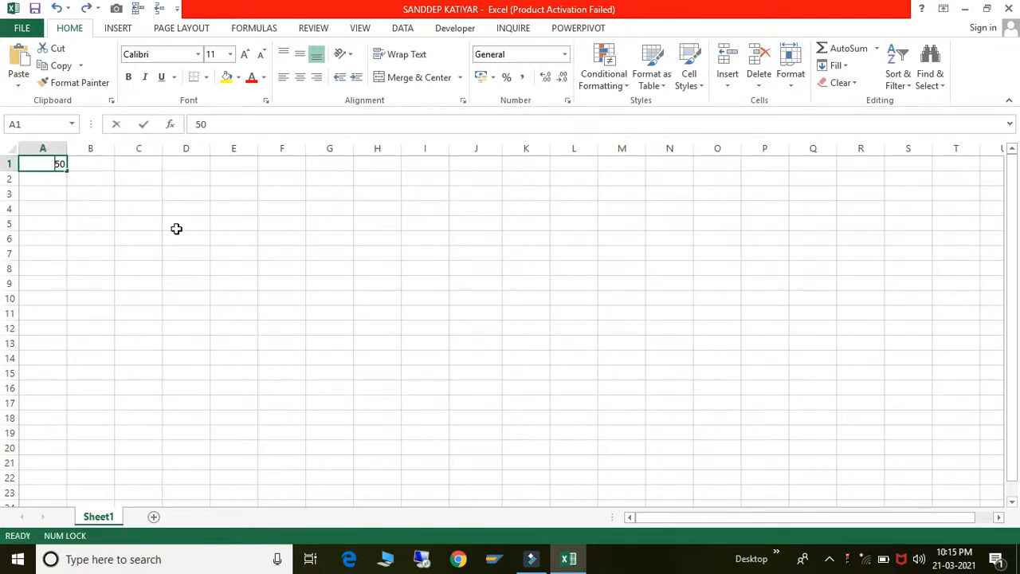
pyautogui.press('Return')
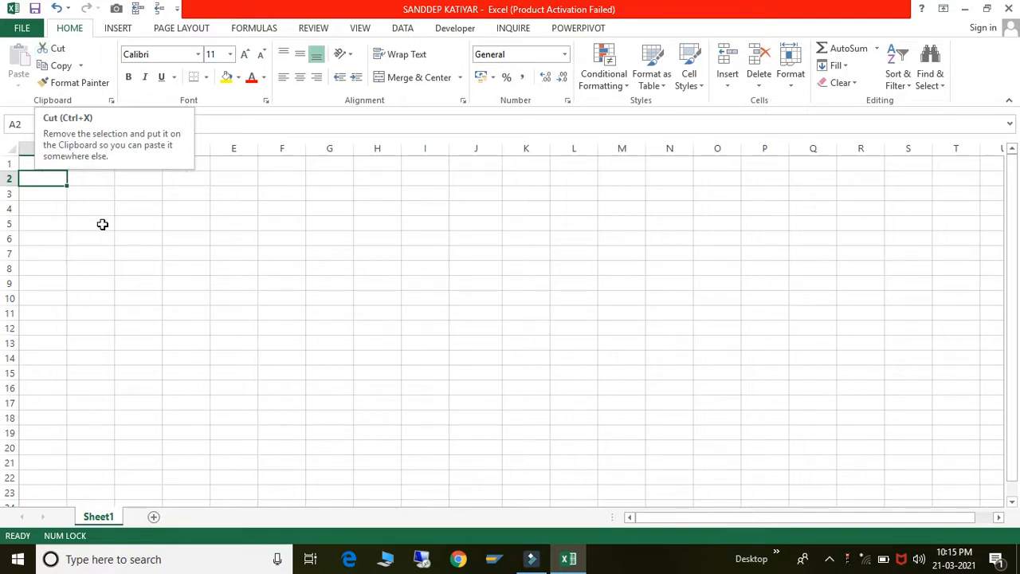
pyautogui.click(102, 223)
pyautogui.click(59, 165)
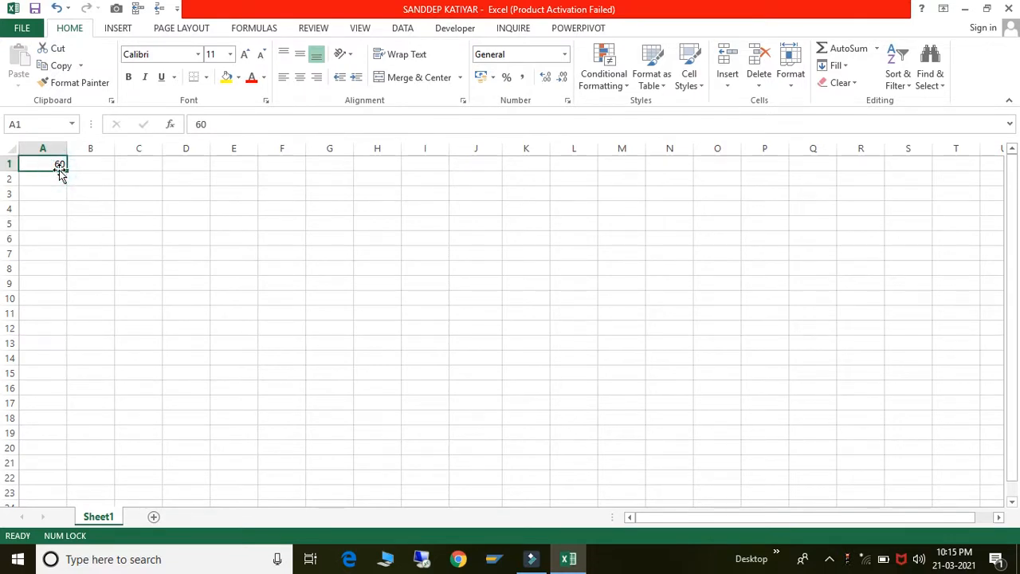
# - Cut the 60 from A1, paste it into D1, and confirm A1 is empty
pyautogui.click(59, 48)
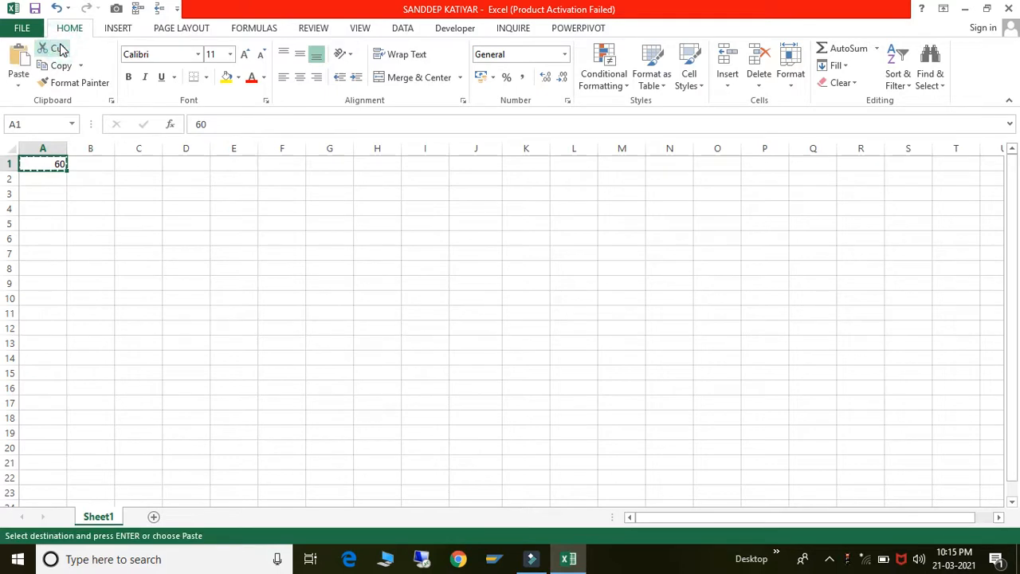
pyautogui.click(178, 160)
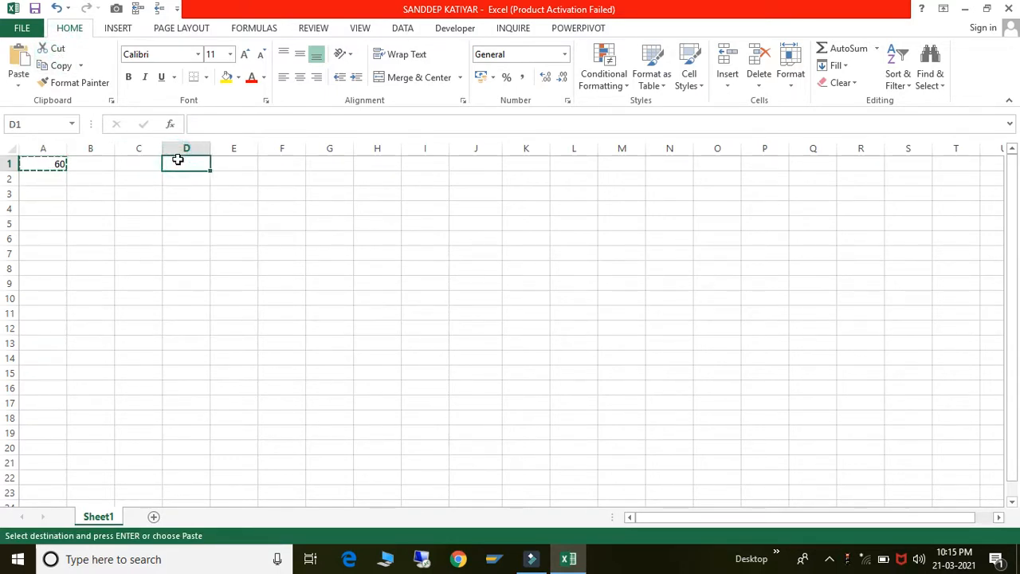
pyautogui.click(19, 65)
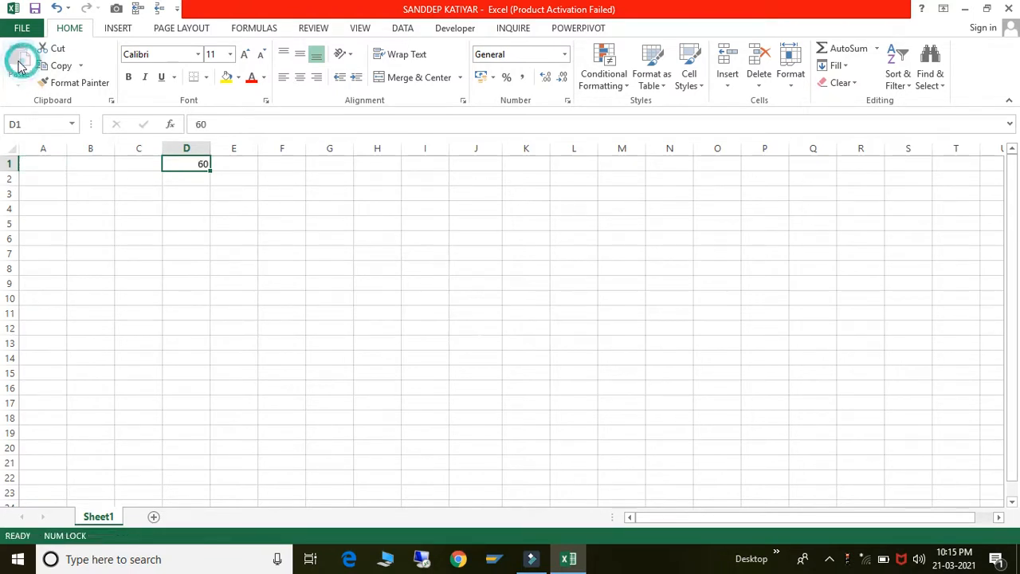
pyautogui.click(36, 162)
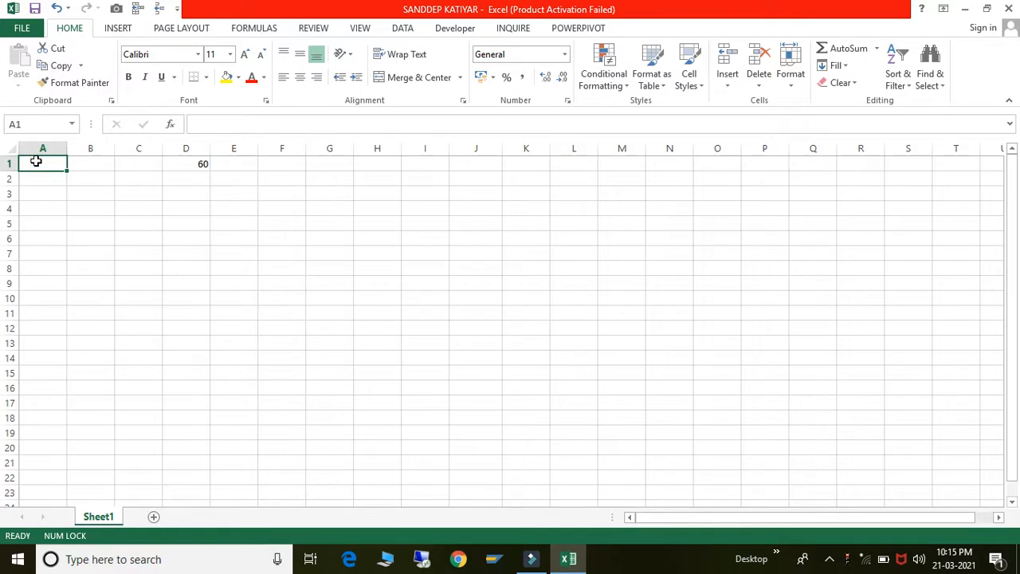
pyautogui.click(192, 169)
pyautogui.click(48, 164)
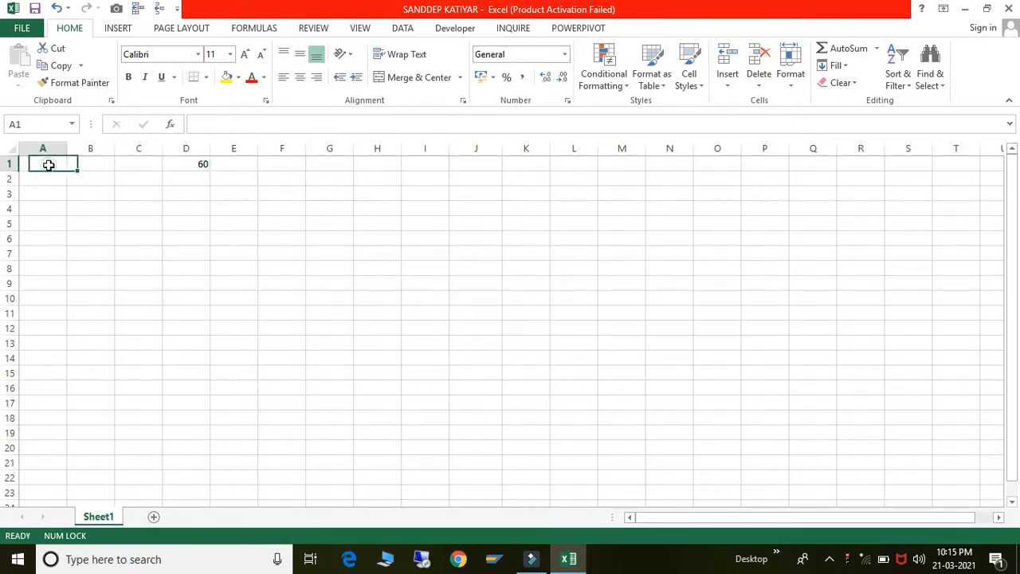
pyautogui.click(188, 169)
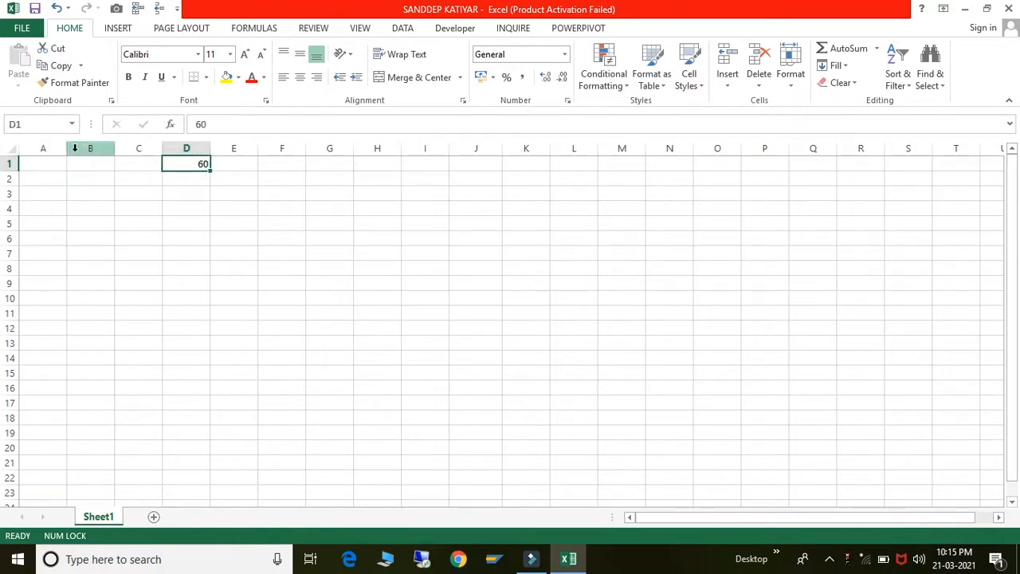
pyautogui.click(49, 166)
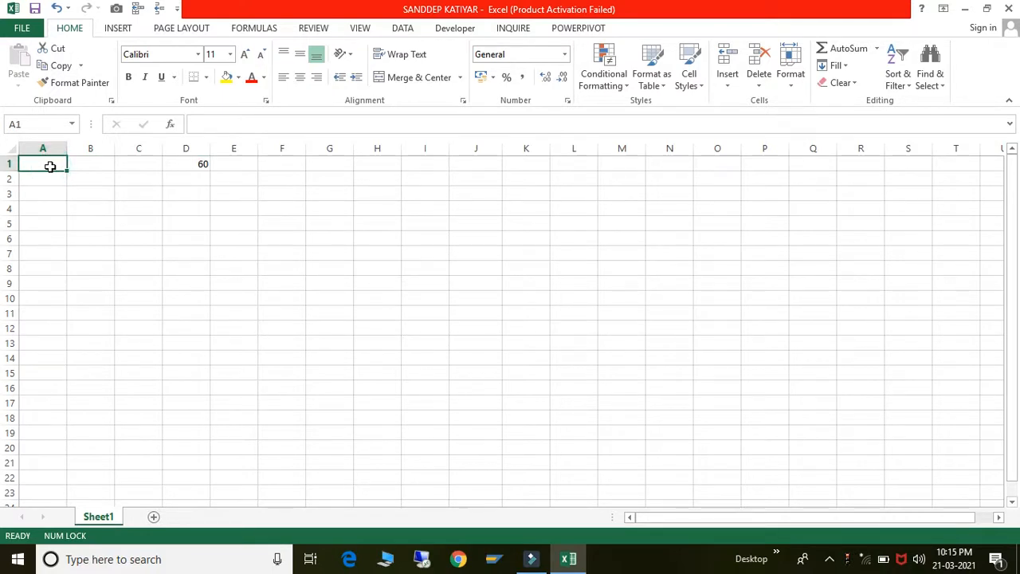
pyautogui.click(183, 175)
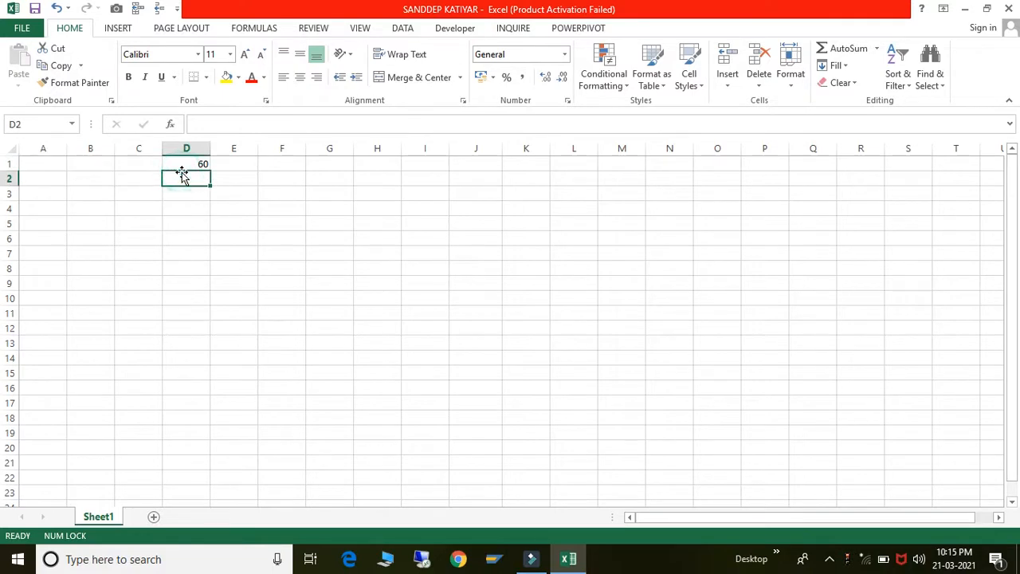
pyautogui.click(38, 164)
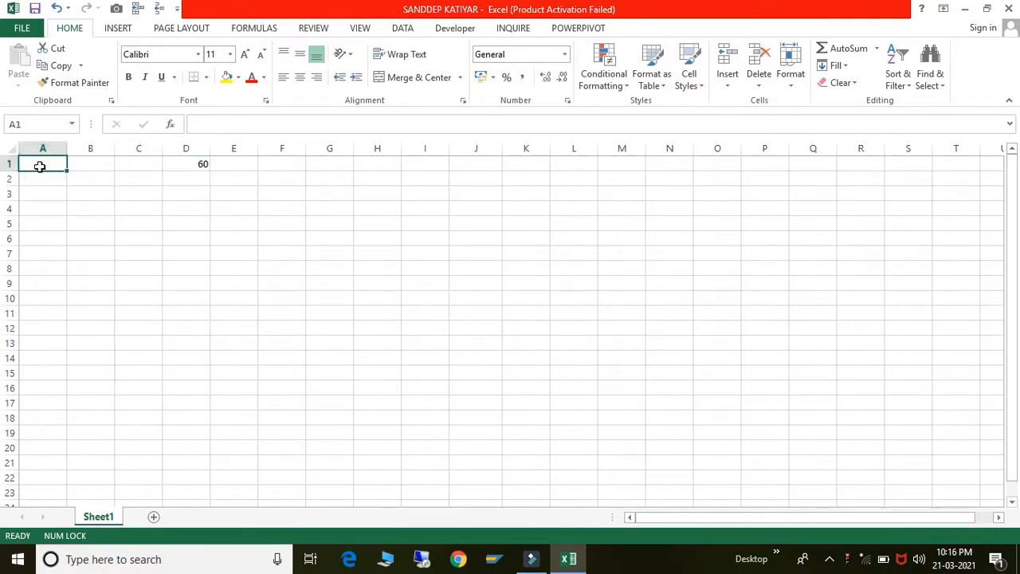
pyautogui.click(196, 161)
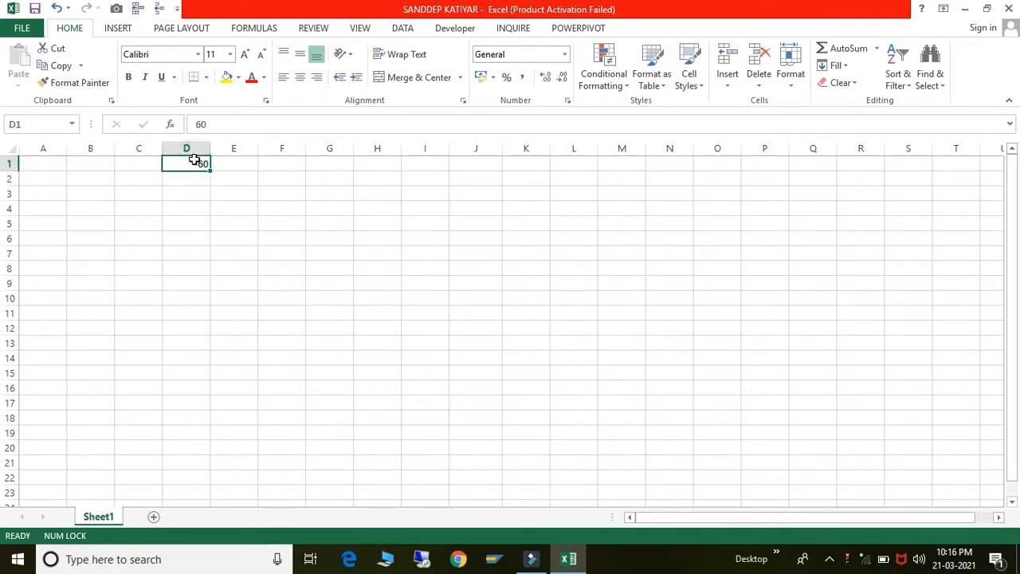
# - Move the 60 from D1 to cell G4
pyautogui.hotkey('ctrl', 'c')
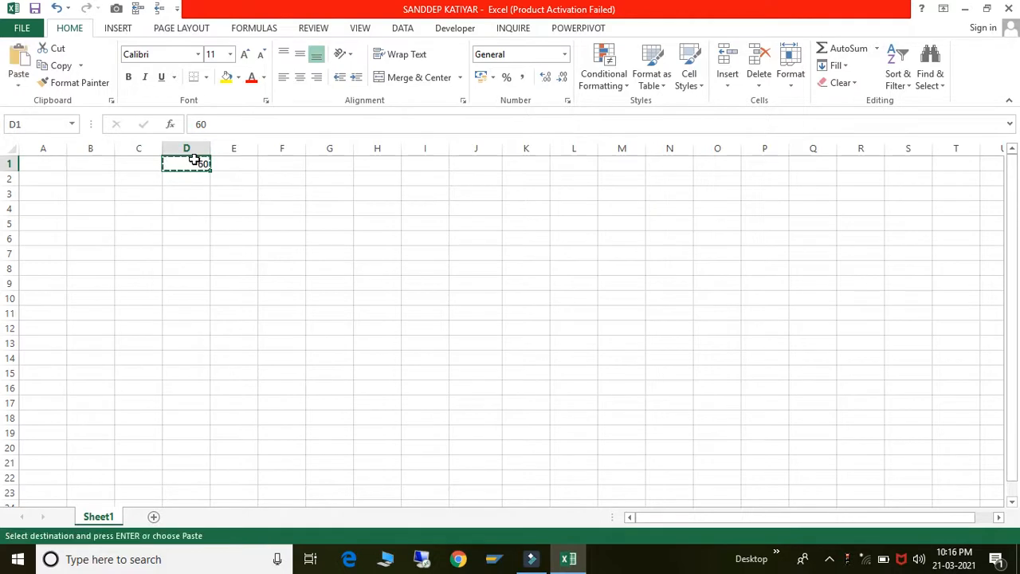
pyautogui.click(334, 213)
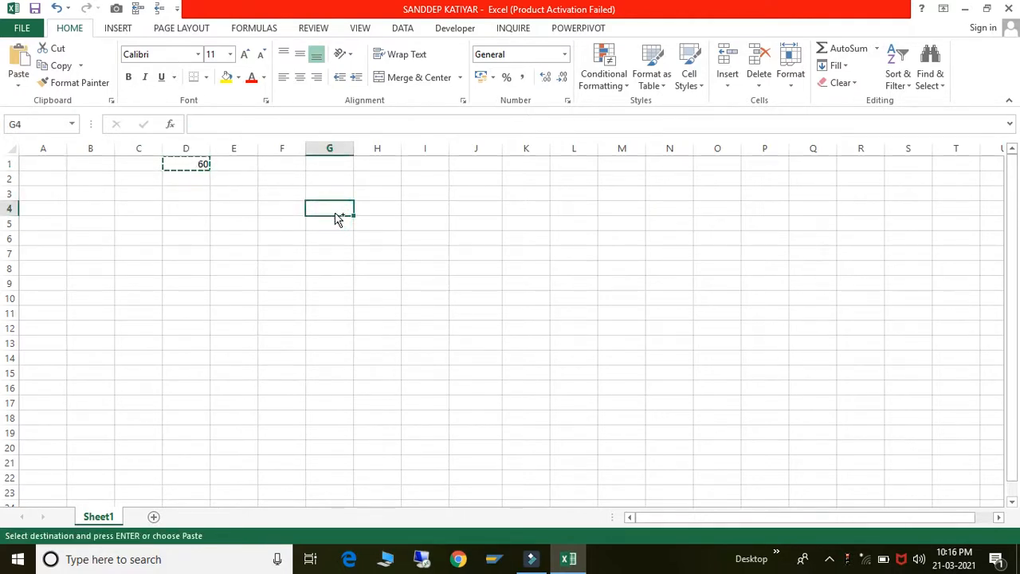
pyautogui.hotkey('ctrl', 'v')
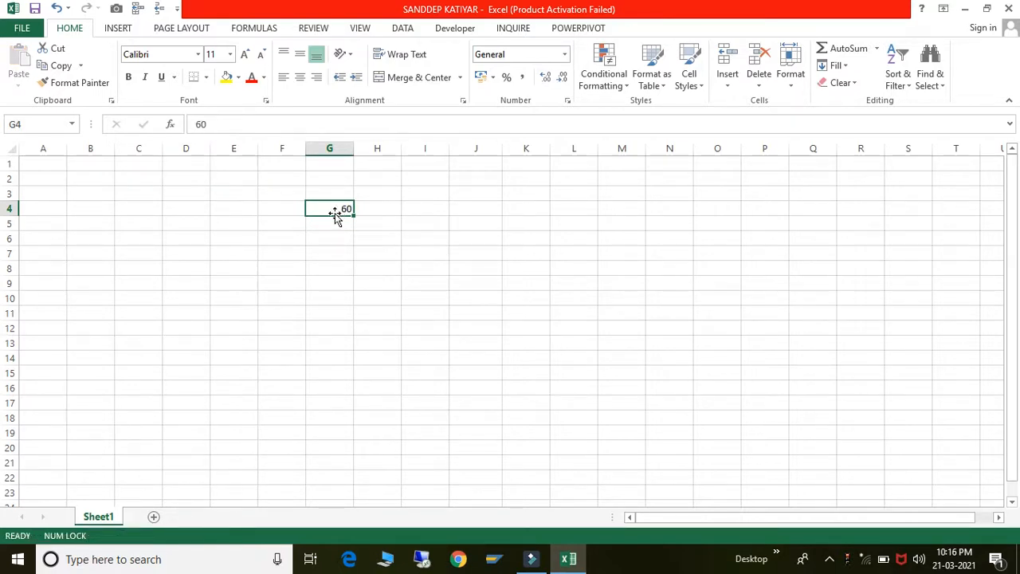
# - Paste the 60 from G4 into cell I4
pyautogui.hotkey('ctrl', 'c')
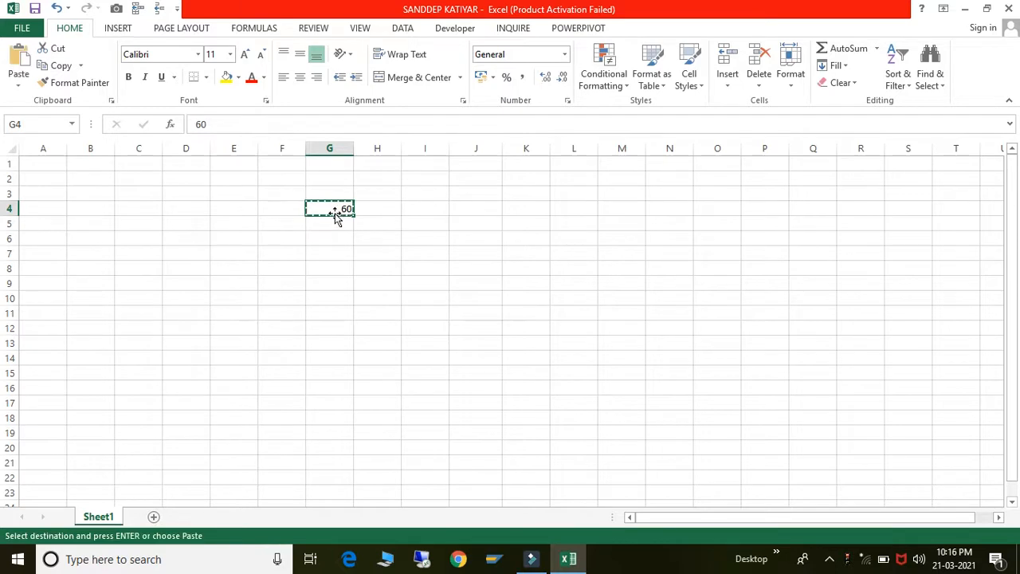
pyautogui.click(431, 214)
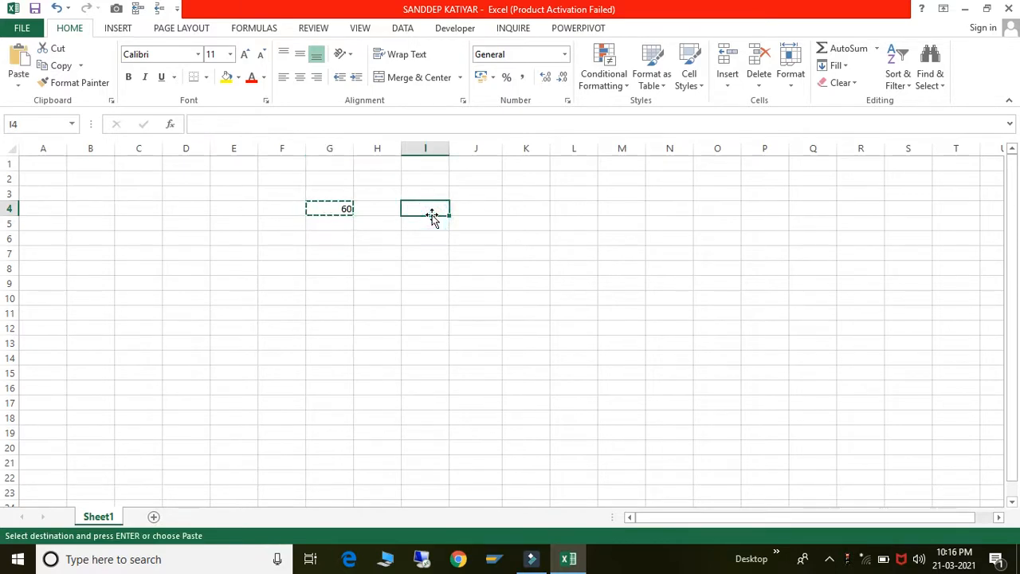
pyautogui.hotkey('shift', 'Right')
pyautogui.hotkey('shift', 'Right')
pyautogui.hotkey('shift', 'Right')
pyautogui.hotkey('shift', 'Down')
pyautogui.hotkey('shift', 'Down')
pyautogui.hotkey('shift', 'Down')
pyautogui.hotkey('shift', 'Down')
pyautogui.hotkey('shift', 'Down')
pyautogui.hotkey('shift', 'Down')
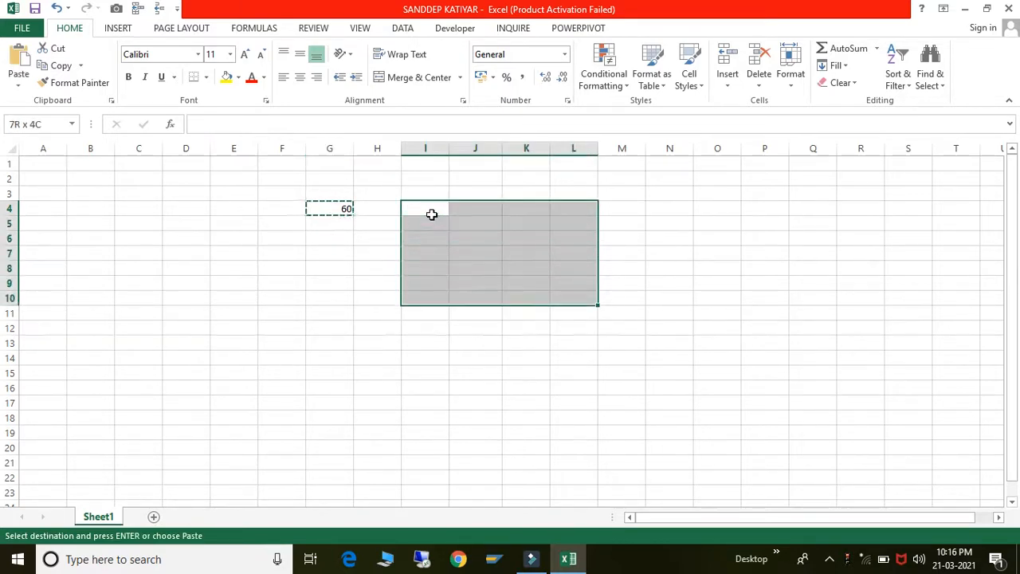
pyautogui.click(431, 215)
pyautogui.press('Return')
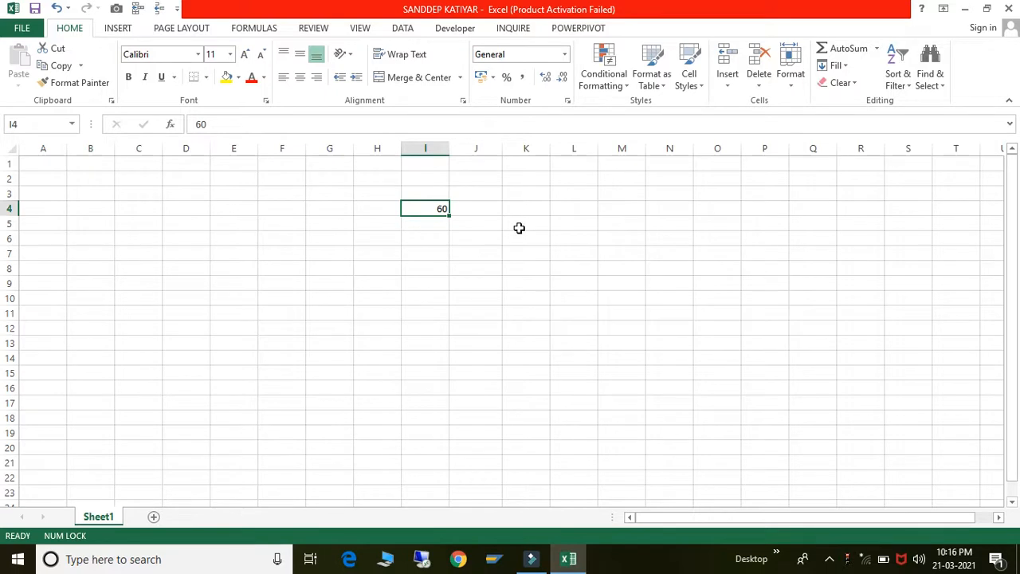
# - Cut the 60 from I4 and paste it at K4
pyautogui.click(519, 228)
pyautogui.click(434, 209)
pyautogui.hotkey('ctrl', 'c')
pyautogui.press('Right')
pyautogui.press('Right')
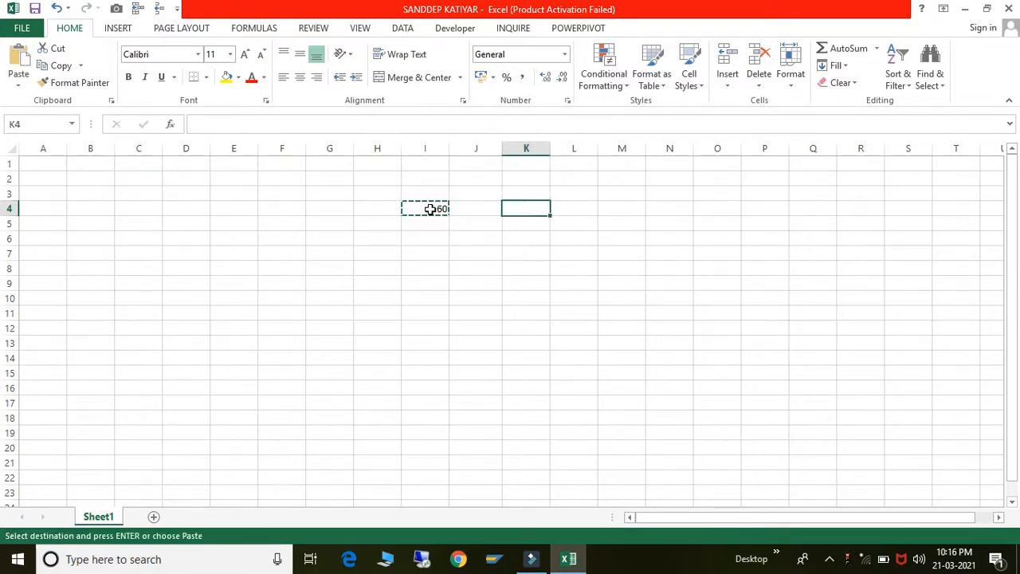
pyautogui.hotkey('shift', 'Right')
pyautogui.hotkey('shift', 'Right')
pyautogui.hotkey('shift', 'Right')
pyautogui.hotkey('shift', 'Right')
pyautogui.hotkey('shift', 'Down')
pyautogui.hotkey('shift', 'Down')
pyautogui.hotkey('shift', 'Down')
pyautogui.hotkey('shift', 'Down')
pyautogui.hotkey('shift', 'Down')
pyautogui.hotkey('shift', 'Down')
pyautogui.hotkey('shift', 'Down')
pyautogui.hotkey('shift', 'Down')
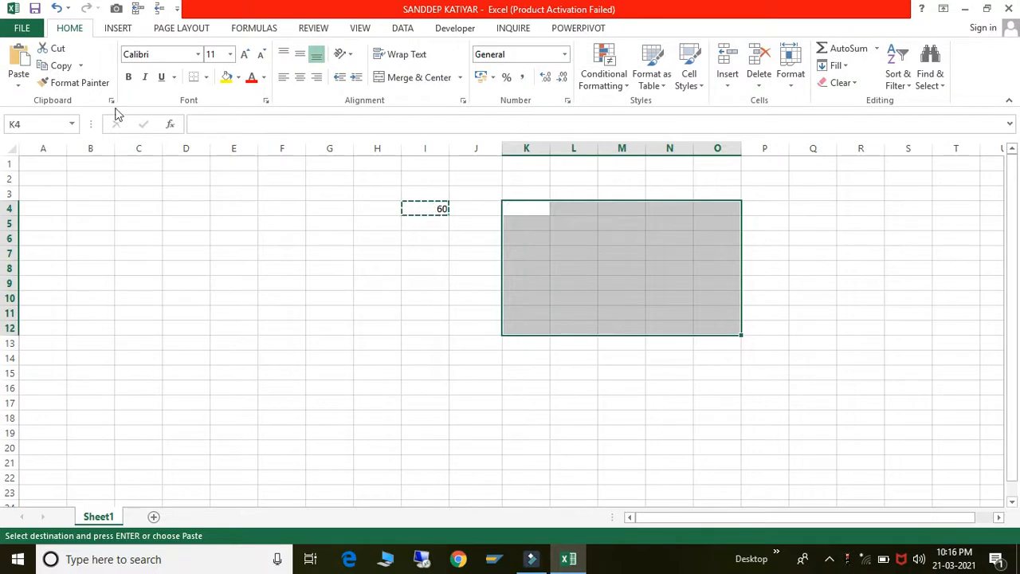
pyautogui.click(18, 60)
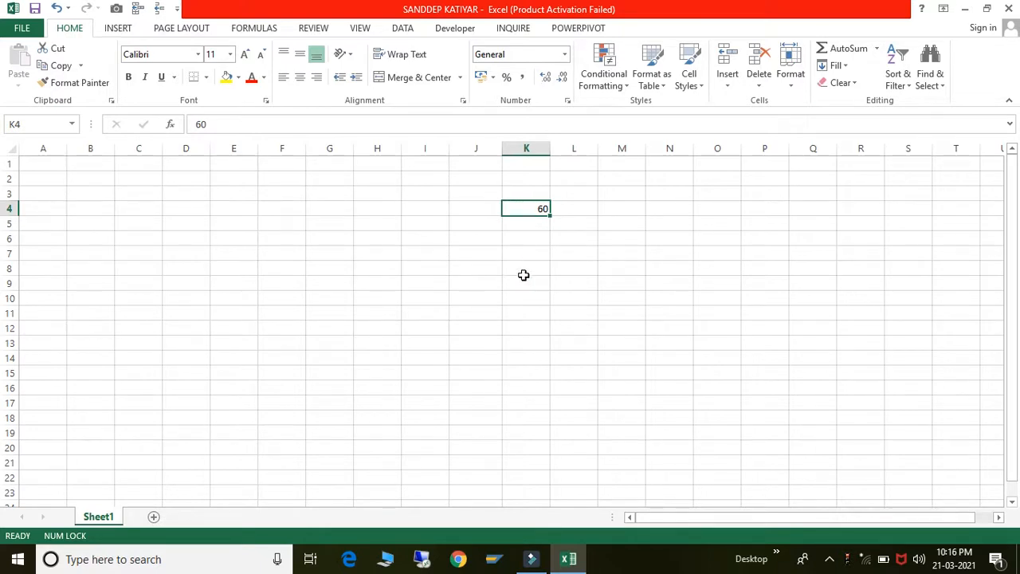
pyautogui.press('Down')
pyautogui.press('Down')
pyautogui.press('Down')
pyautogui.press('Down')
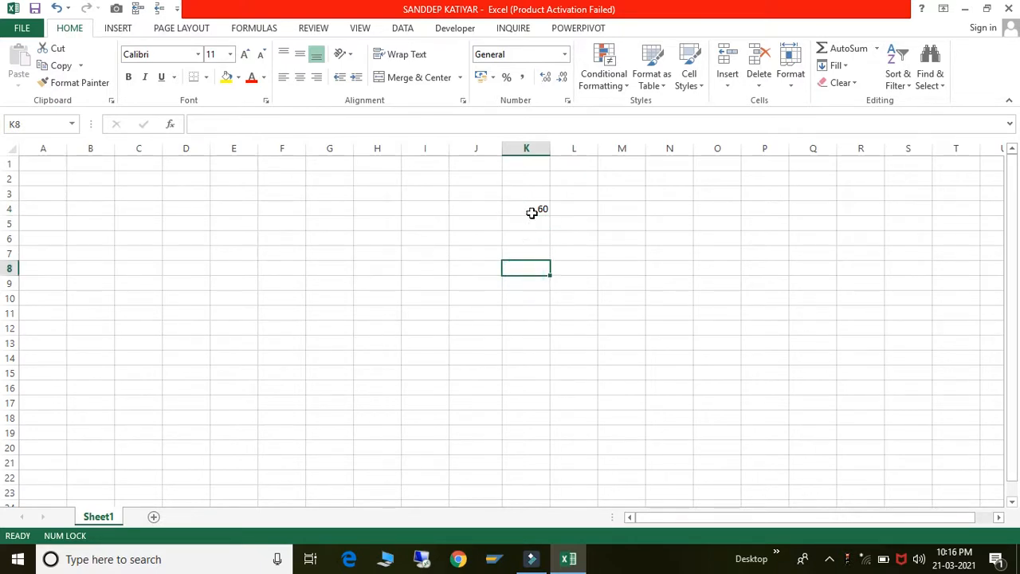
# - Cut the 60 from K4 and paste it into F4
pyautogui.click(530, 211)
pyautogui.hotkey('ctrl', 'c')
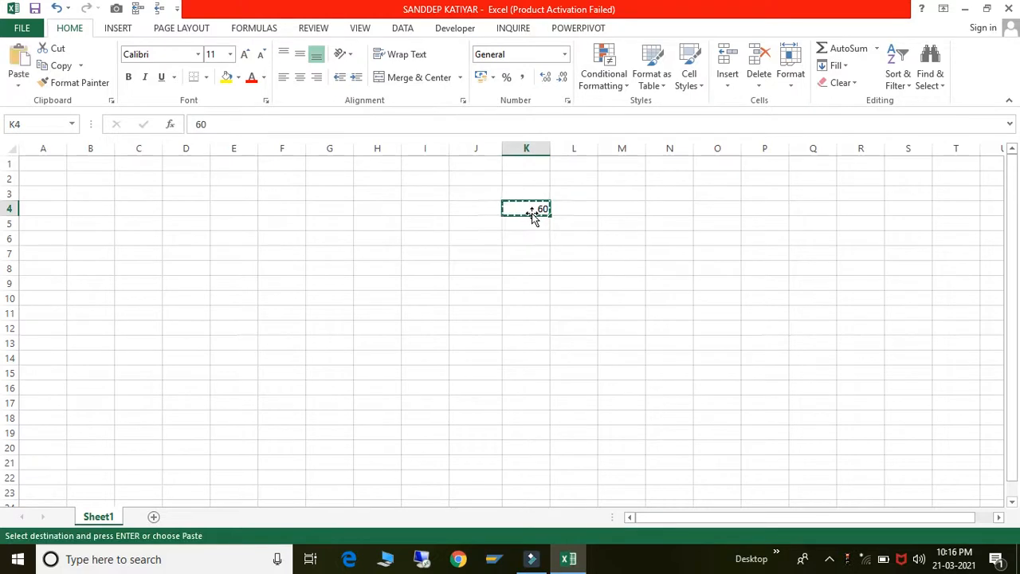
pyautogui.click(283, 330)
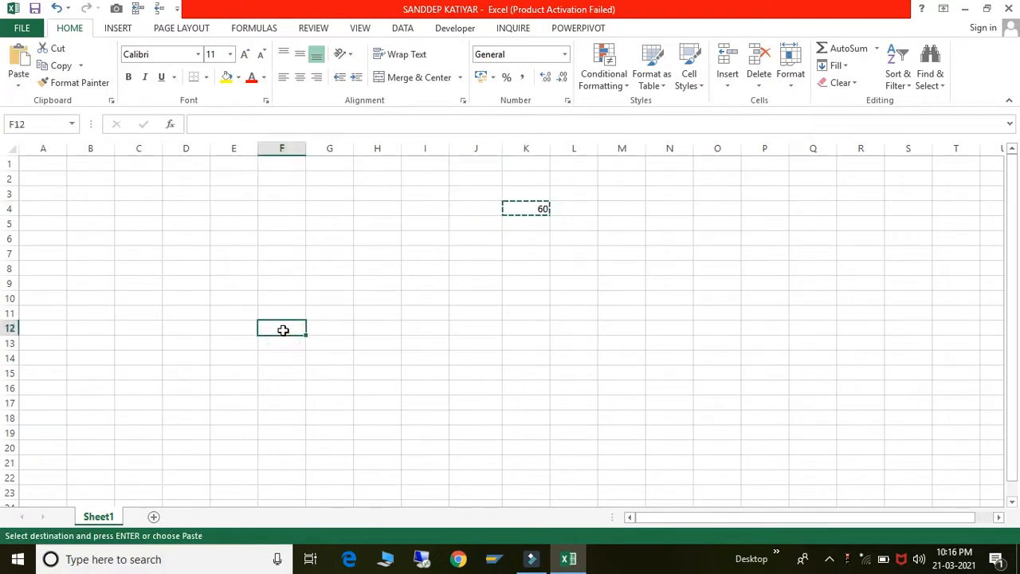
pyautogui.hotkey('shift', 'Right')
pyautogui.hotkey('shift', 'Right')
pyautogui.hotkey('shift', 'Up')
pyautogui.hotkey('shift', 'Up')
pyautogui.hotkey('shift', 'Up')
pyautogui.hotkey('shift', 'Up')
pyautogui.hotkey('shift', 'Right')
pyautogui.hotkey('shift', 'Right')
pyautogui.hotkey('shift', 'Up')
pyautogui.hotkey('shift', 'Up')
pyautogui.hotkey('shift', 'Up')
pyautogui.hotkey('shift', 'Up')
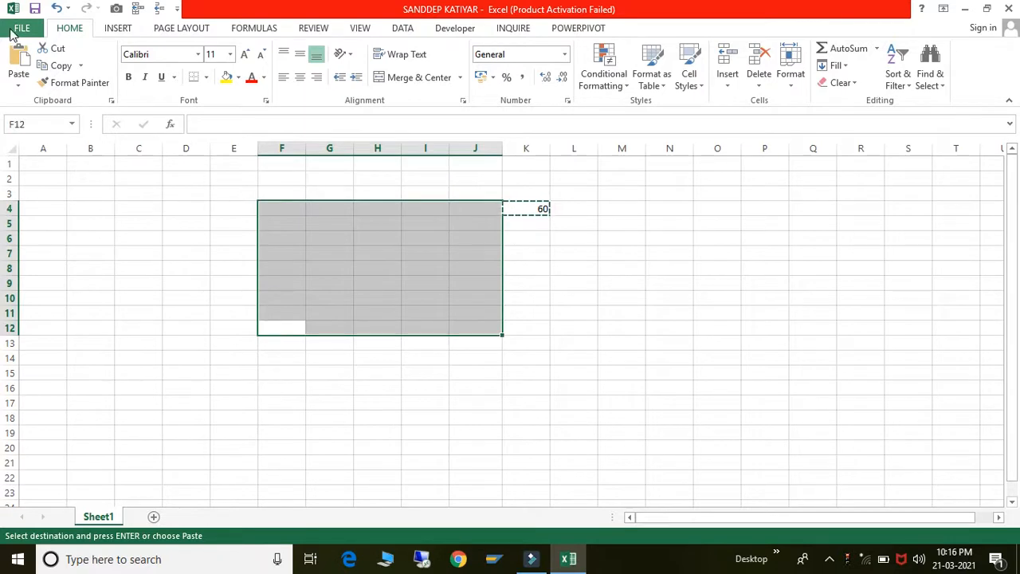
pyautogui.click(19, 62)
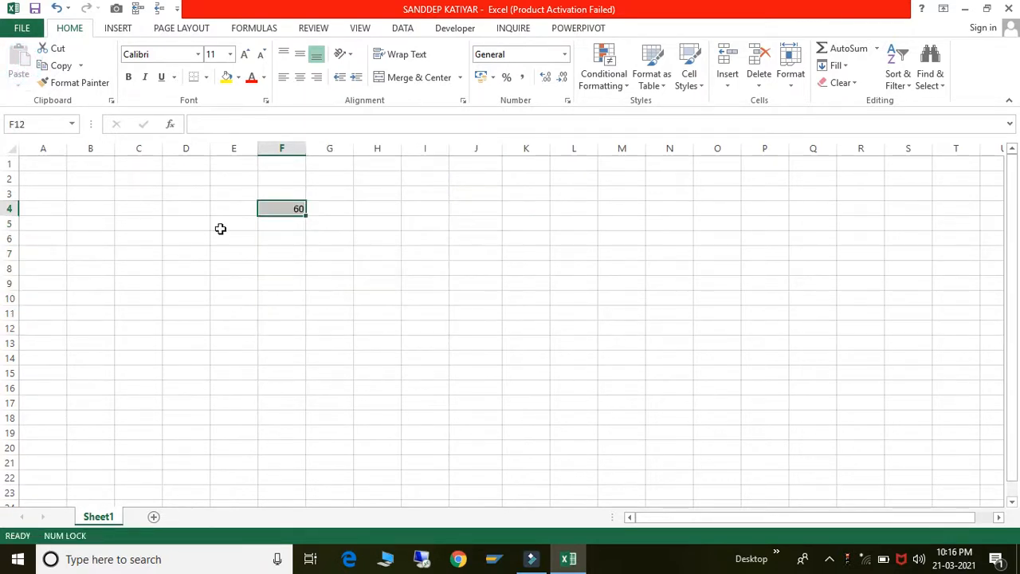
pyautogui.click(281, 209)
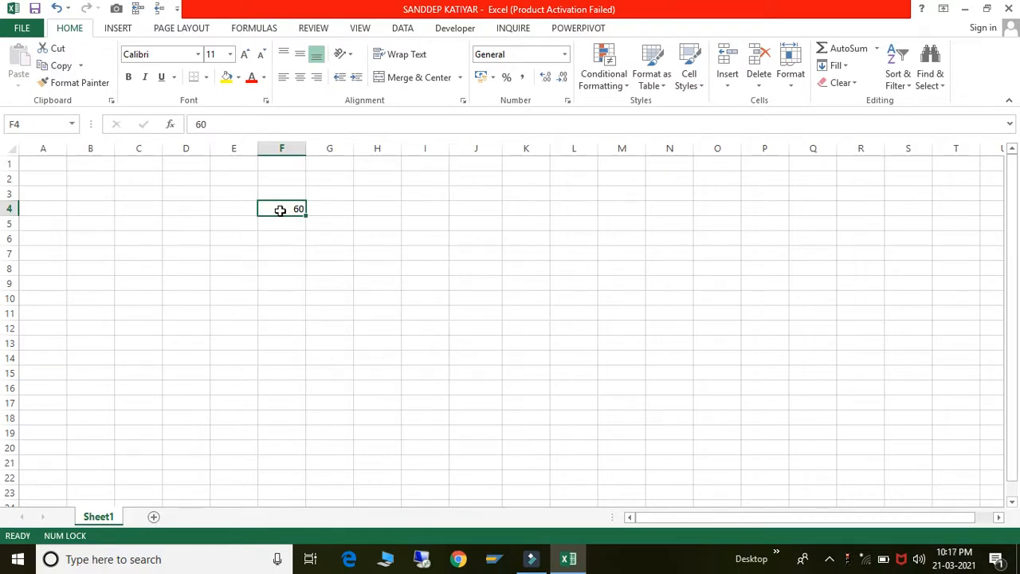
pyautogui.click(61, 65)
pyautogui.click(349, 220)
pyautogui.hotkey('shift', 'Right')
pyautogui.hotkey('shift', 'Right')
pyautogui.hotkey('shift', 'Right')
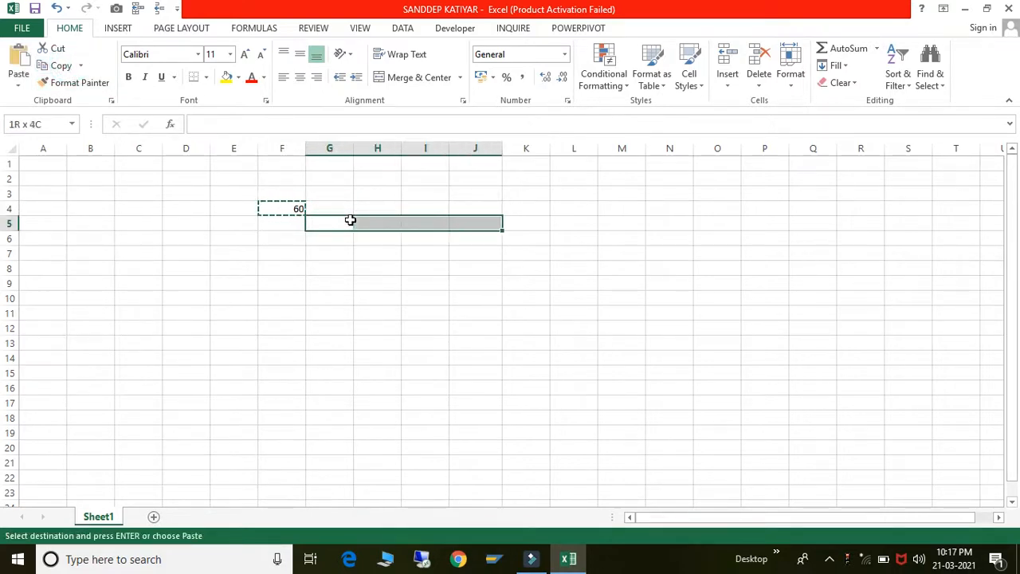
pyautogui.hotkey('shift', 'Down')
pyautogui.hotkey('shift', 'Down')
pyautogui.hotkey('shift', 'Down')
pyautogui.hotkey('shift', 'Down')
pyautogui.hotkey('shift', 'Down')
pyautogui.hotkey('shift', 'Down')
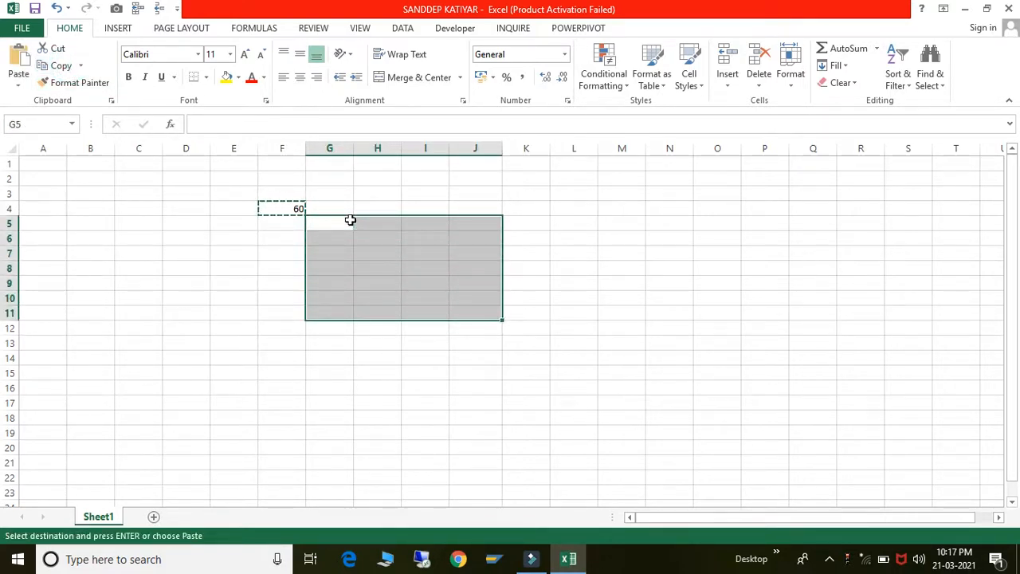
pyautogui.click(19, 61)
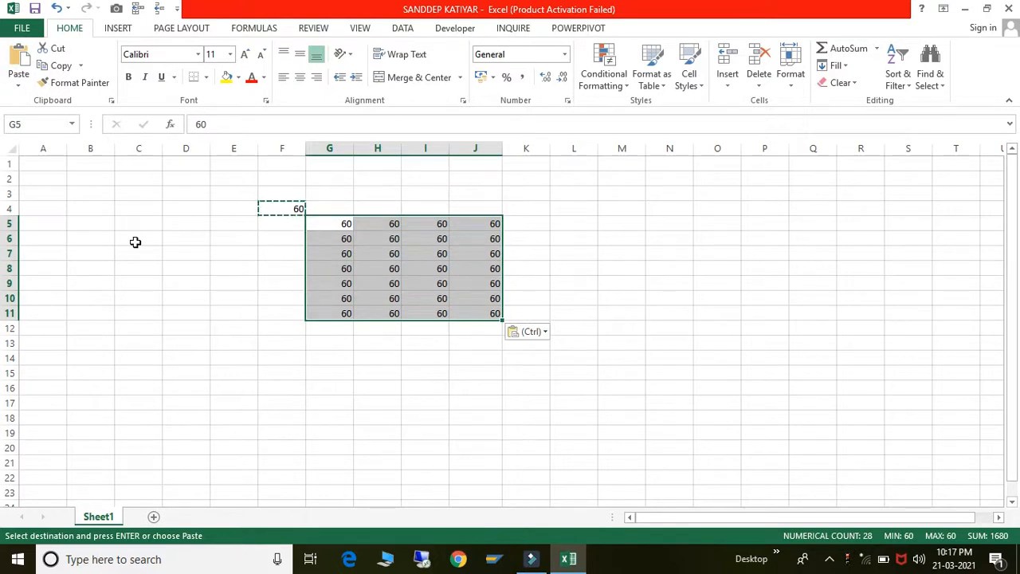
pyautogui.click(310, 285)
pyautogui.click(333, 207)
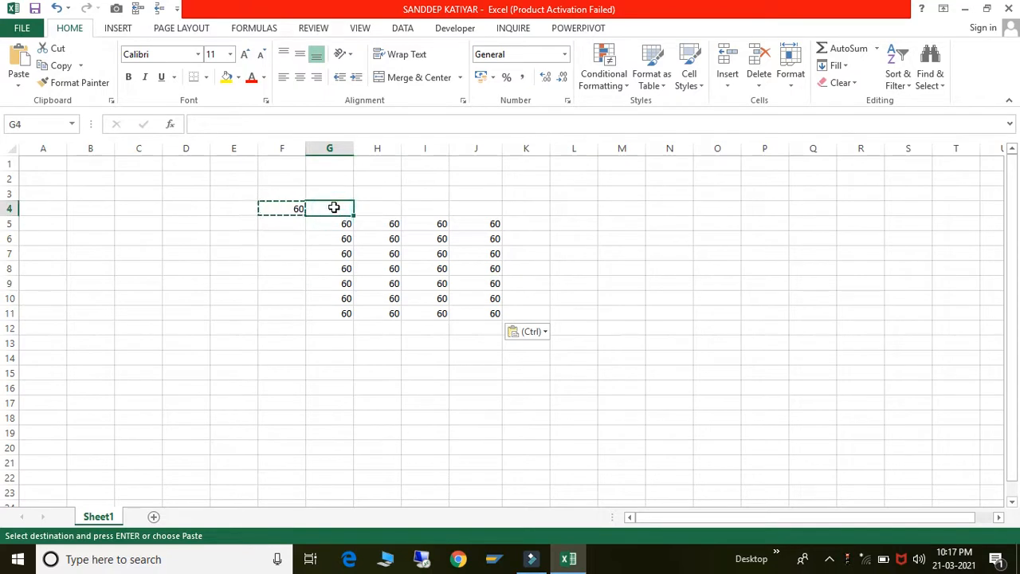
pyautogui.hotkey('shift', 'Right')
pyautogui.hotkey('shift', 'Right')
pyautogui.hotkey('shift', 'Right')
pyautogui.hotkey('shift', 'Right')
pyautogui.hotkey('shift', 'Down')
pyautogui.hotkey('shift', 'Down')
pyautogui.hotkey('shift', 'Down')
pyautogui.hotkey('shift', 'Down')
pyautogui.hotkey('shift', 'Down')
pyautogui.hotkey('shift', 'Down')
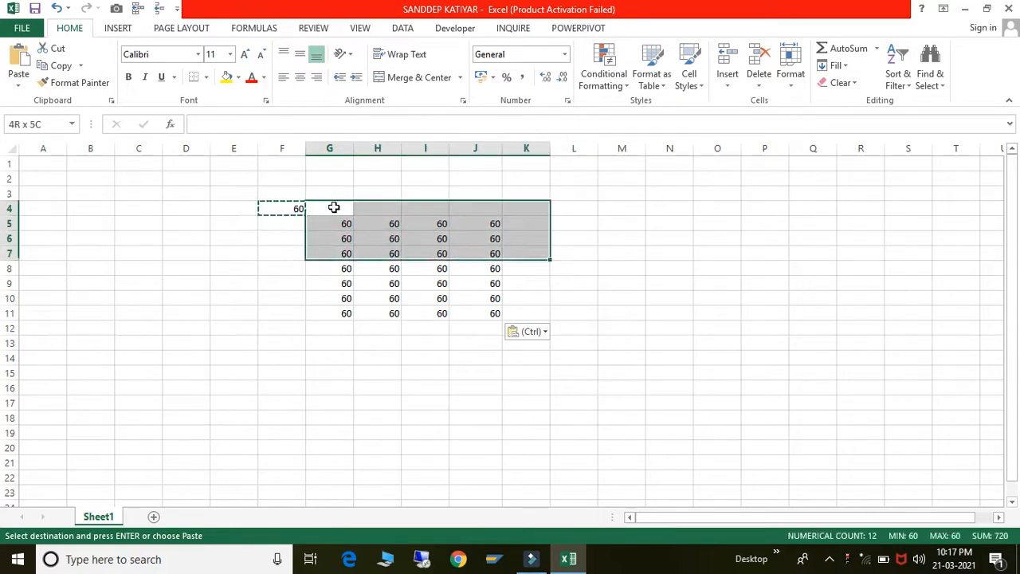
pyautogui.hotkey('shift', 'Down')
pyautogui.hotkey('shift', 'Down')
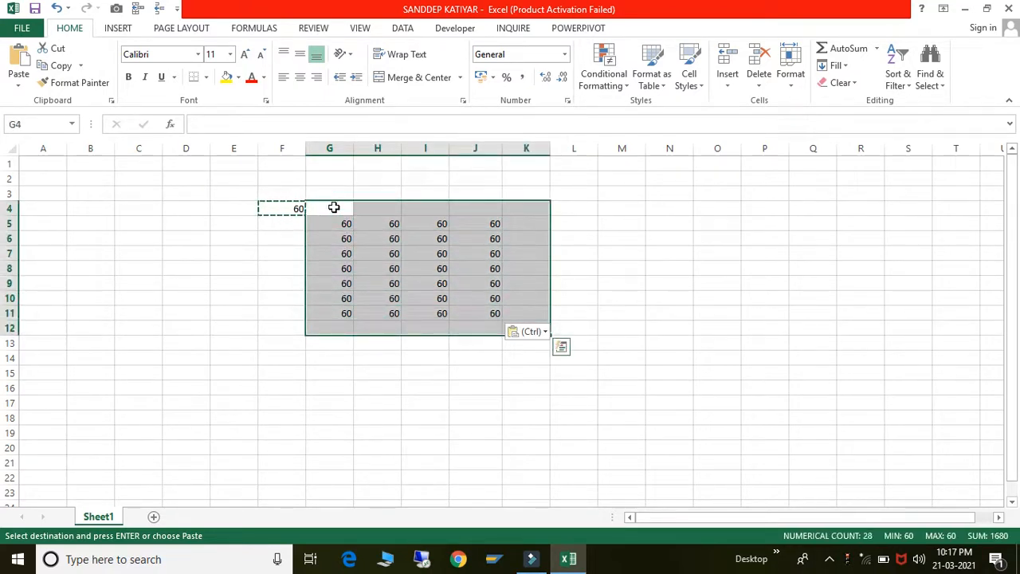
pyautogui.press('Delete')
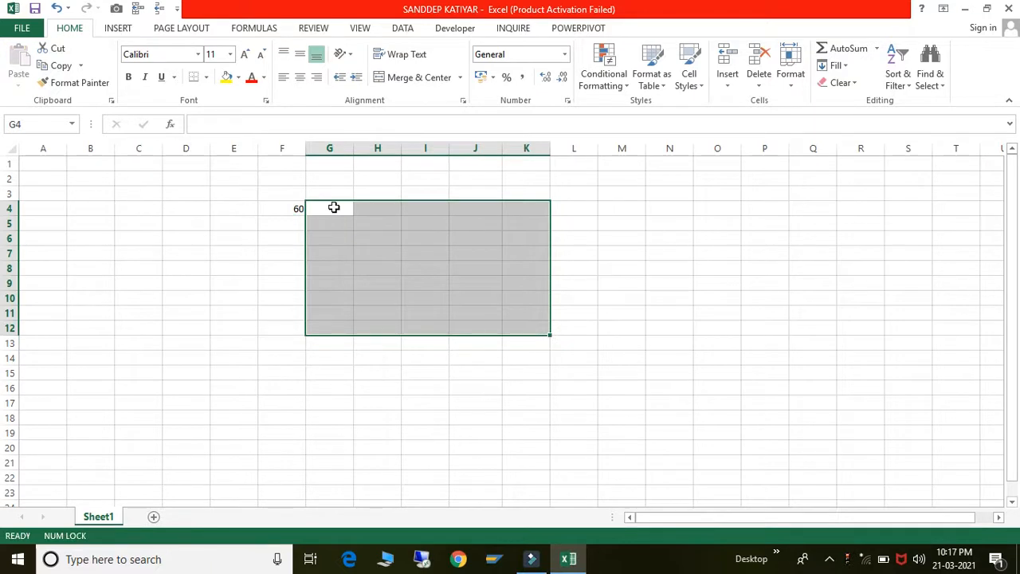
pyautogui.click(261, 194)
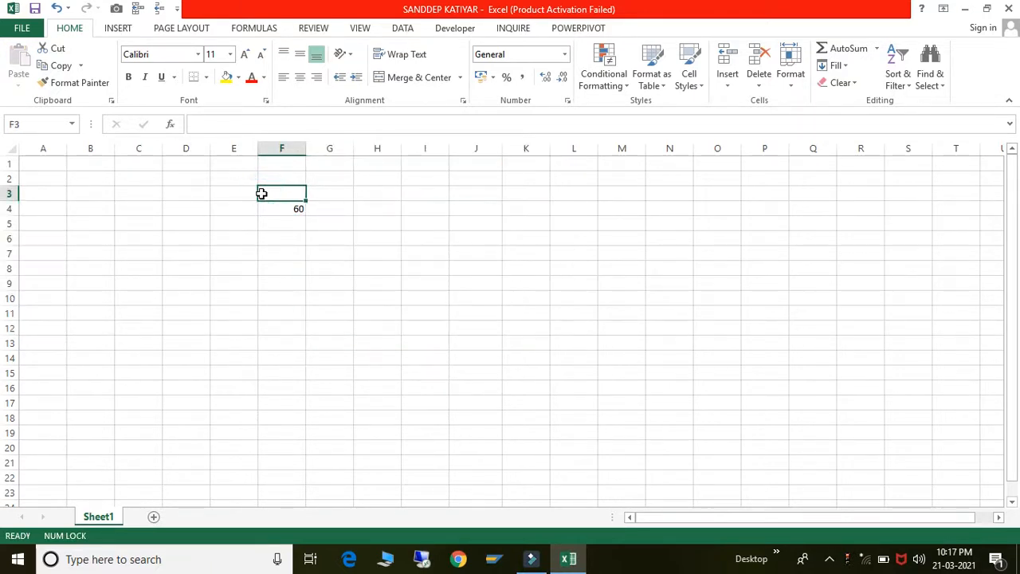
# - Enter 10, 20, 30, 40 and 50 across E4 to I4, replacing the 60
pyautogui.click(294, 212)
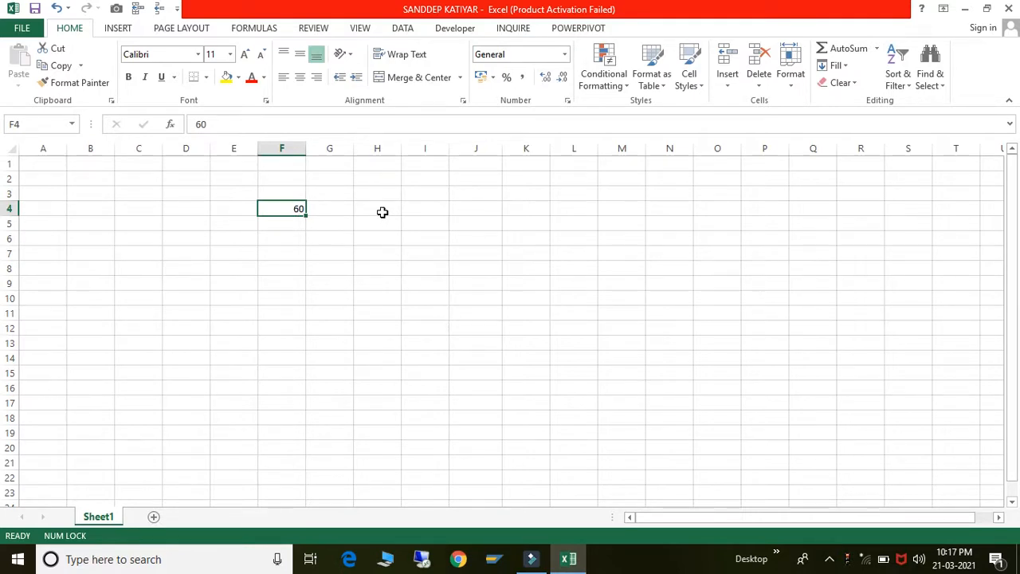
pyautogui.doubleClick(255, 208)
pyautogui.write('10')
pyautogui.press('Tab')
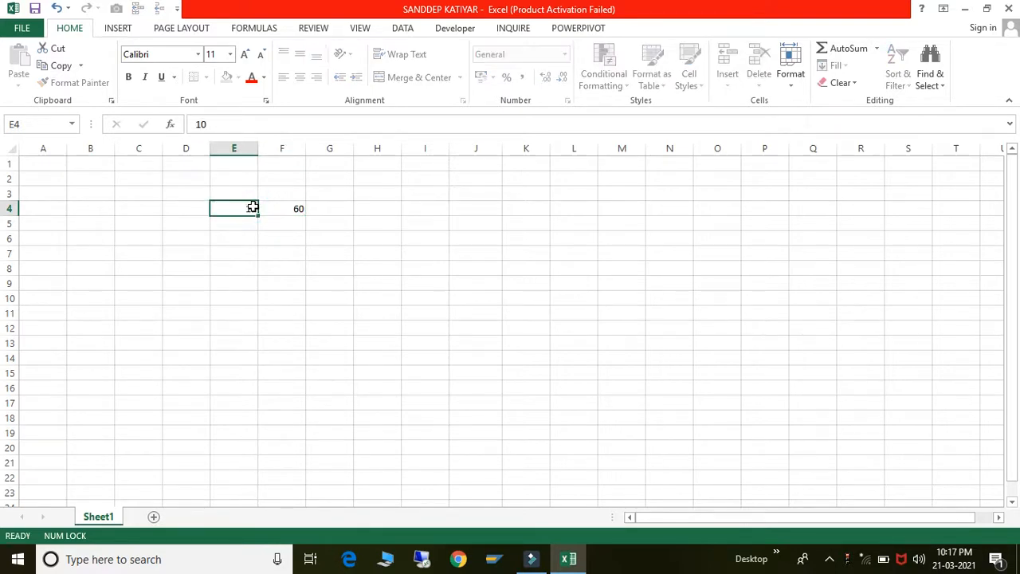
pyautogui.write('20')
pyautogui.press('Tab')
pyautogui.press('Tab')
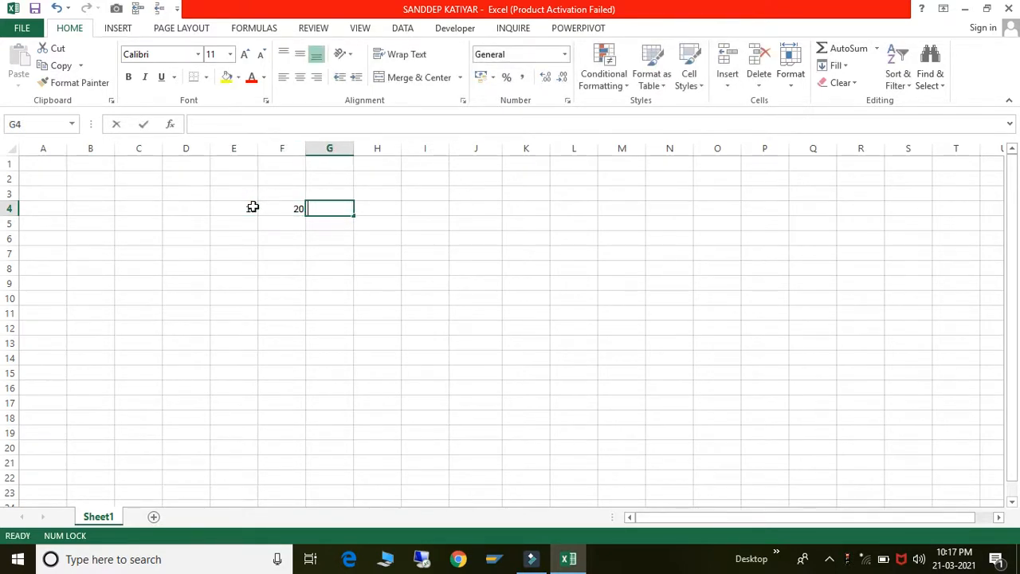
pyautogui.write('30')
pyautogui.press('Return')
pyautogui.press('Up')
pyautogui.press('Right')
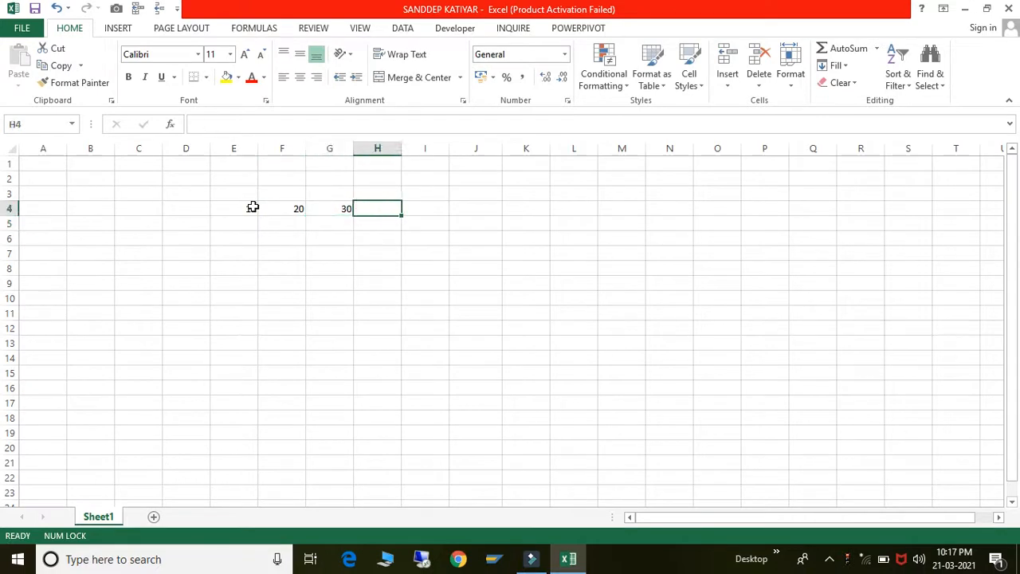
pyautogui.write('40')
pyautogui.press('Tab')
pyautogui.write('50')
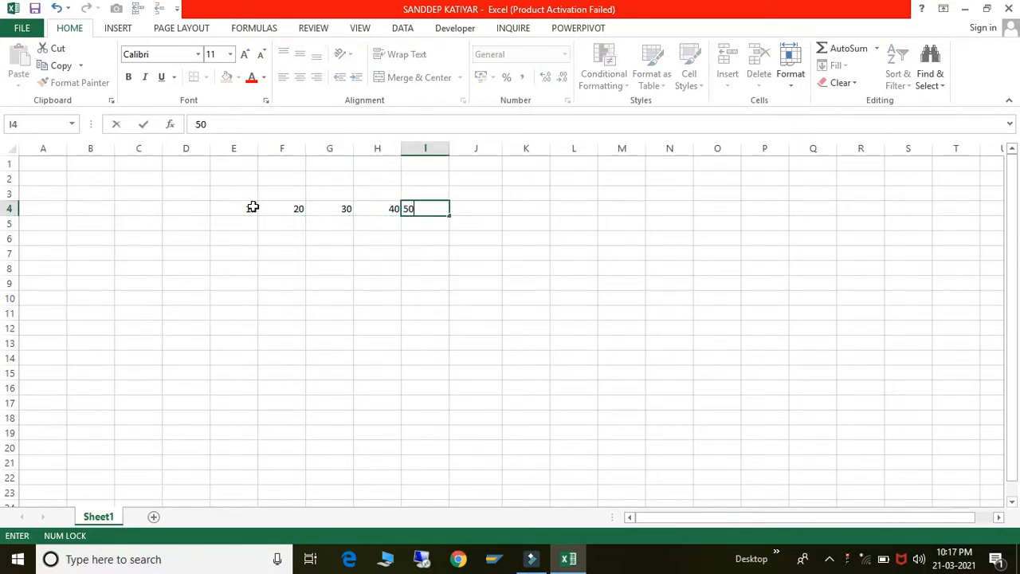
pyautogui.press('Tab')
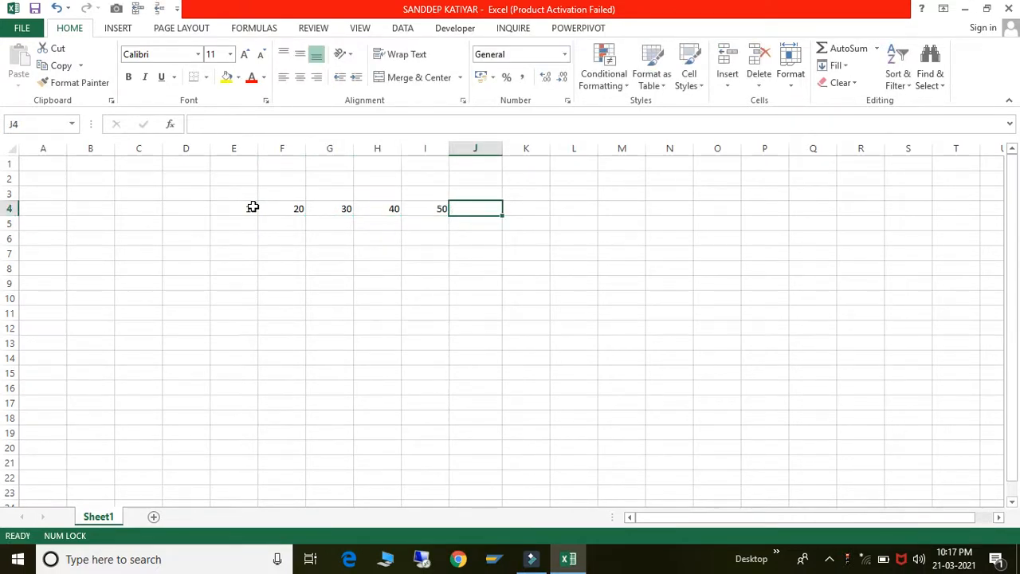
# - Select the new values in E4:I4
pyautogui.click(253, 207)
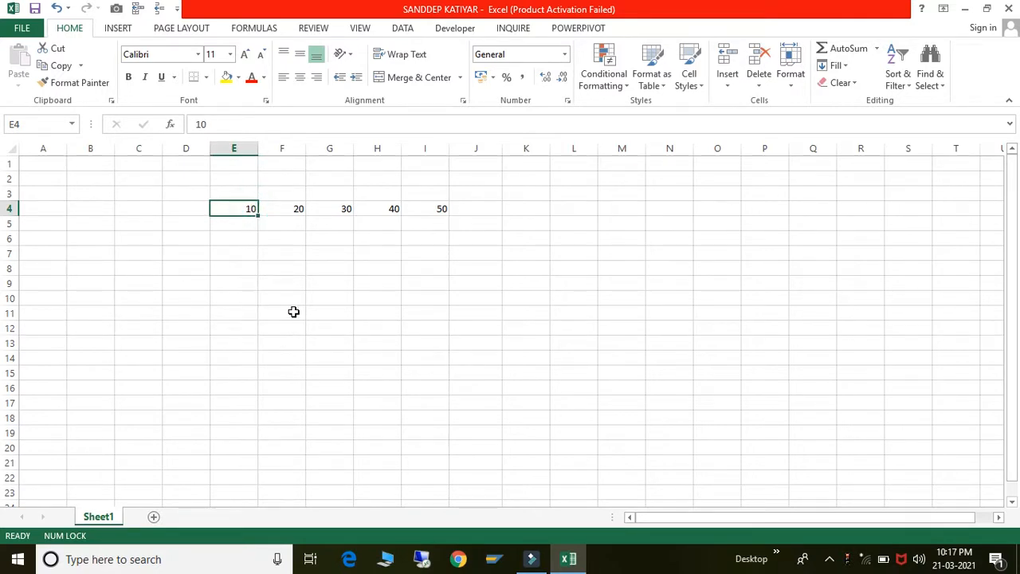
pyautogui.hotkey('shift', 'Right')
pyautogui.hotkey('shift', 'Right')
pyautogui.hotkey('shift', 'Right')
pyautogui.hotkey('shift', 'Right')
pyautogui.hotkey('shift', 'Right')
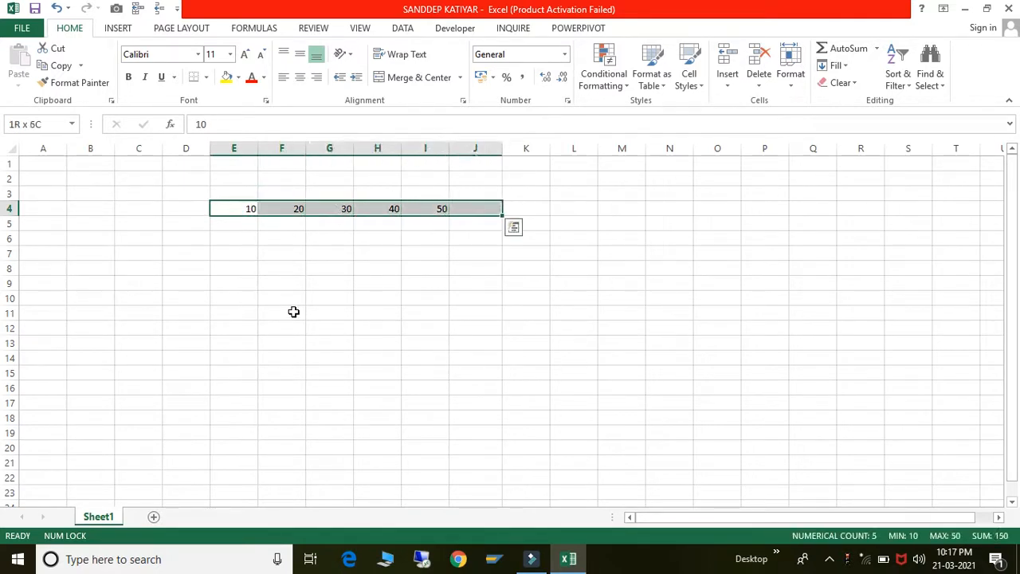
pyautogui.hotkey('shift', 'Left')
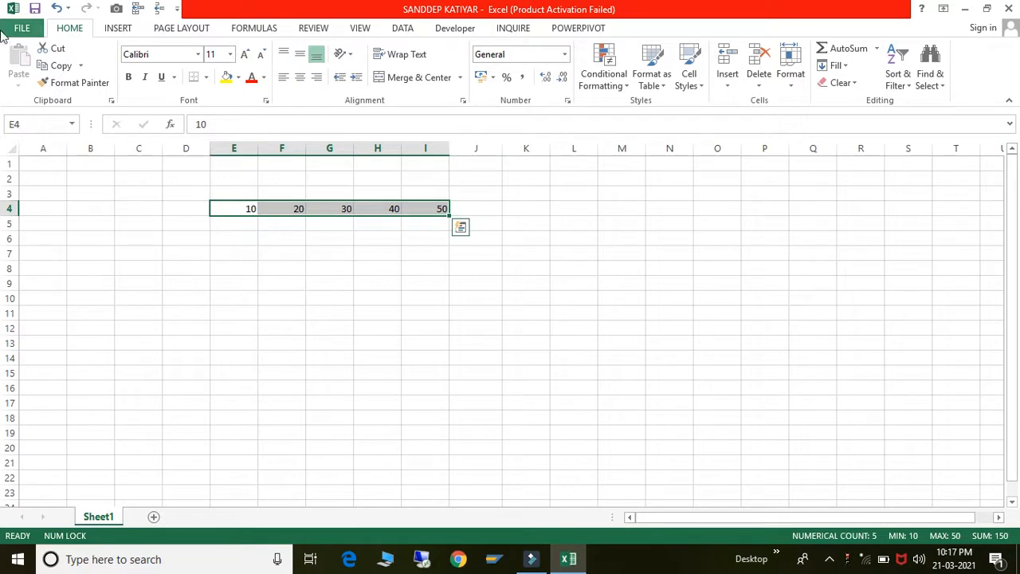
# - Copy E4:I4 and Paste Special it with Transpose into E8, filling E8:E12
pyautogui.click(61, 65)
pyautogui.click(235, 268)
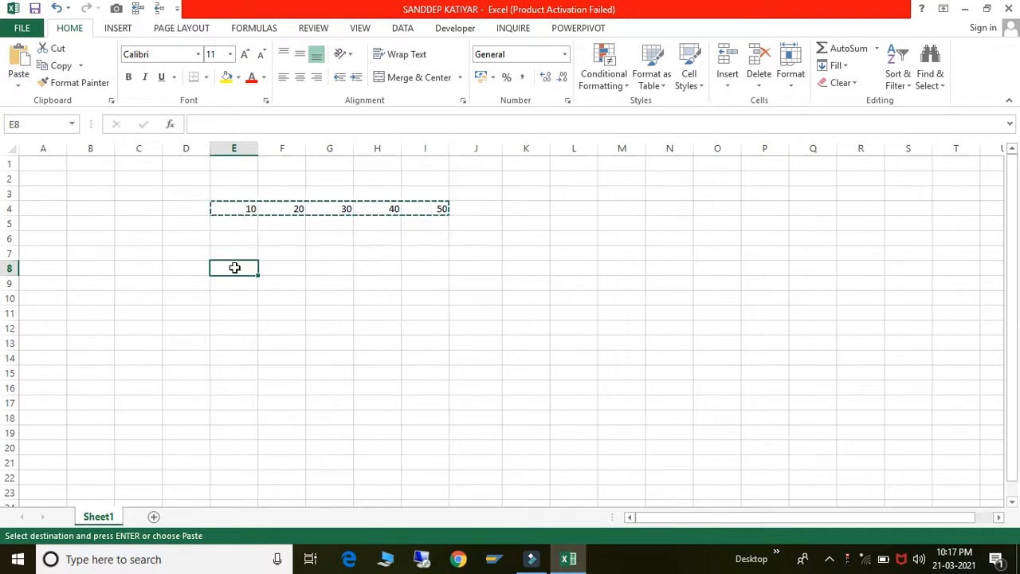
pyautogui.rightClick(234, 268)
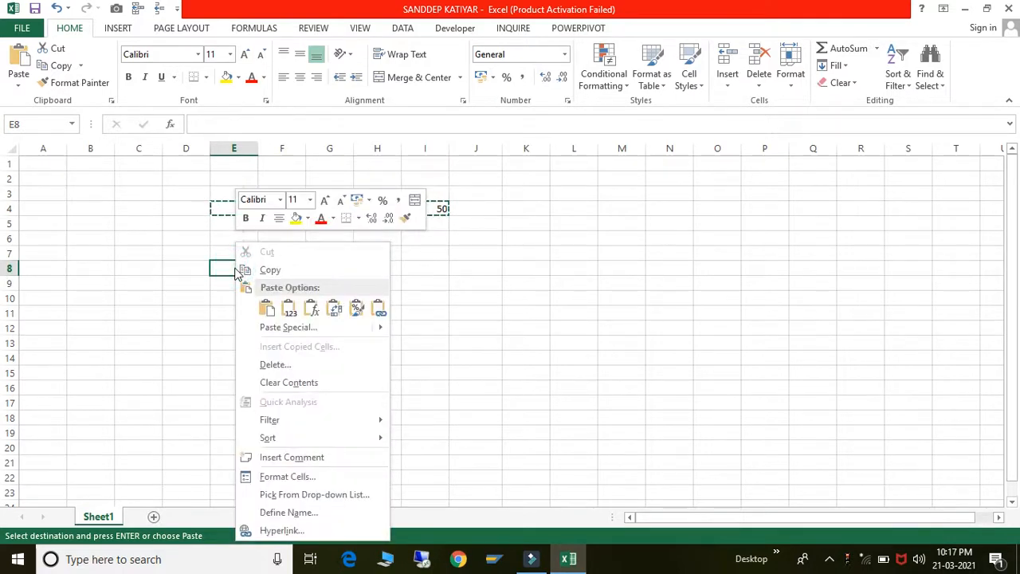
pyautogui.moveTo(296, 333)
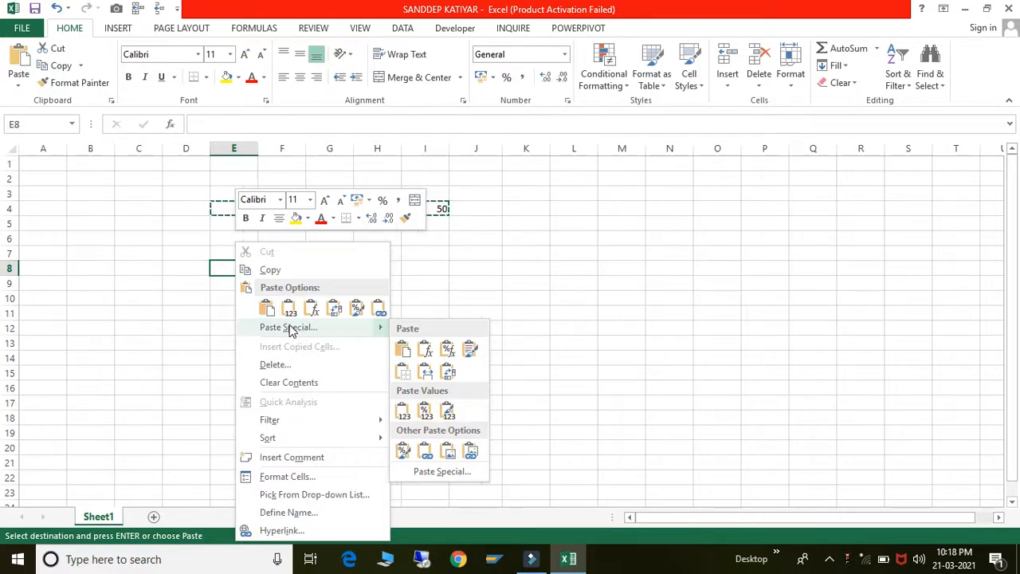
pyautogui.click(291, 329)
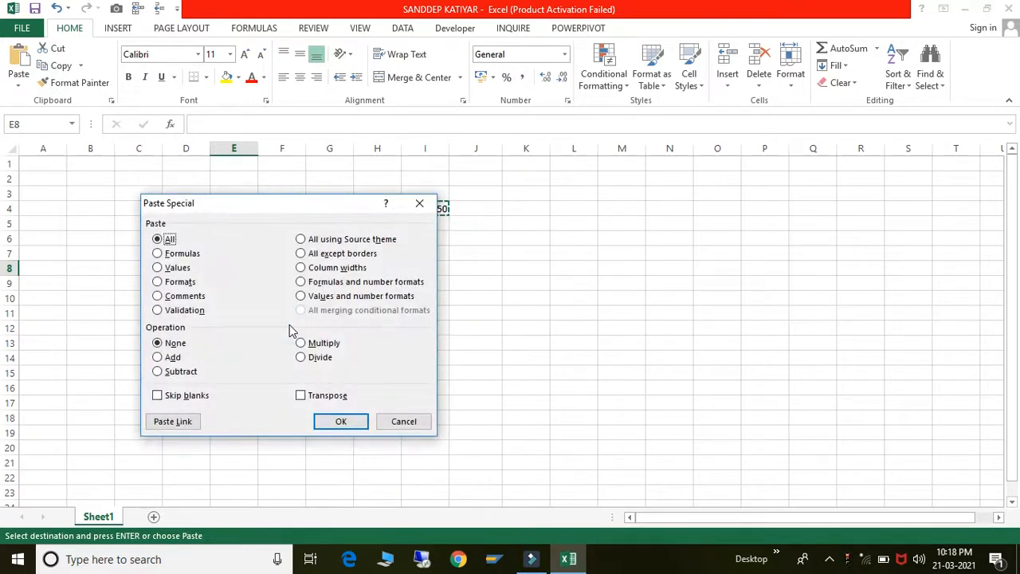
pyautogui.moveTo(307, 215); pyautogui.dragTo(681, 238)
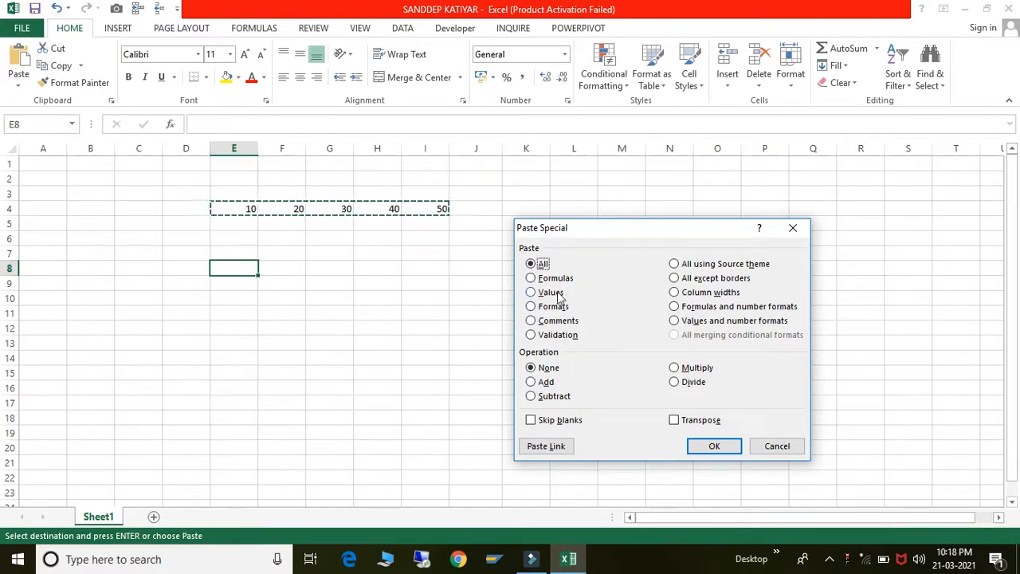
pyautogui.click(674, 421)
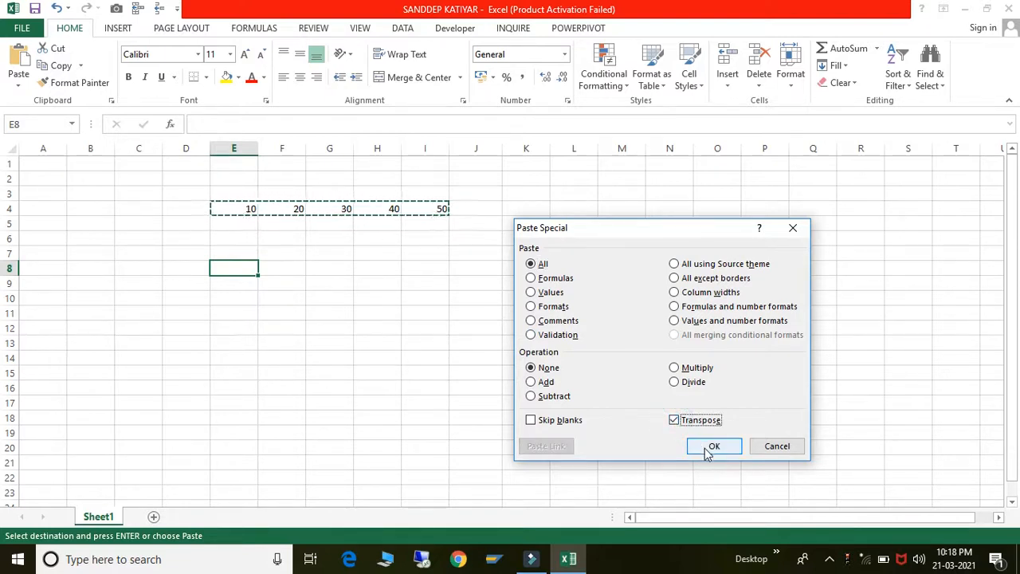
pyautogui.click(705, 448)
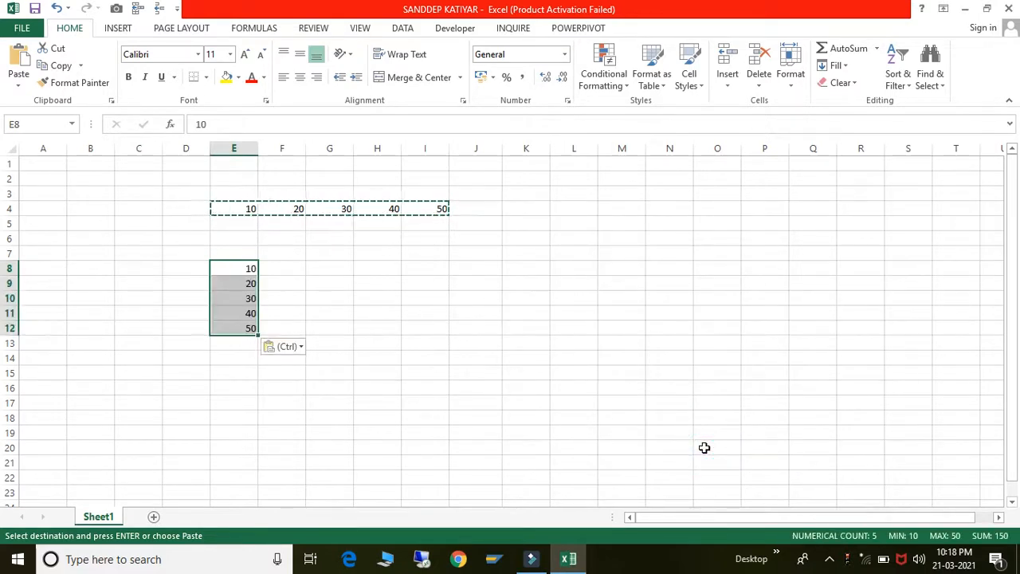
pyautogui.click(519, 332)
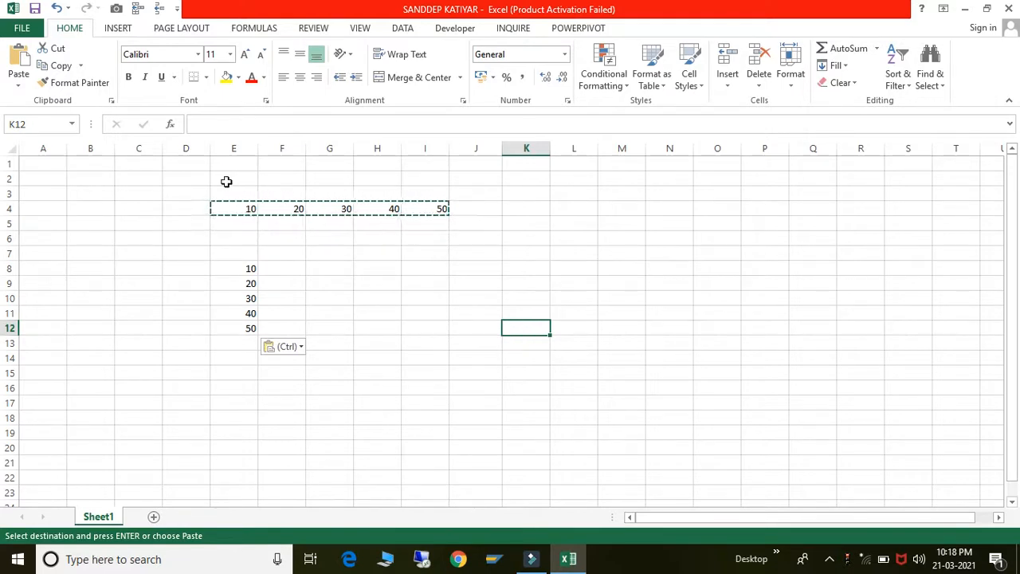
pyautogui.click(230, 204)
# - Paste the E8:E12 column with Transpose into H11, giving 10–50 across H11:L11
pyautogui.hotkey('shift', 'Right')
pyautogui.hotkey('shift', 'Right')
pyautogui.hotkey('shift', 'Right')
pyautogui.hotkey('shift', 'Right')
pyautogui.hotkey('shift', 'Right')
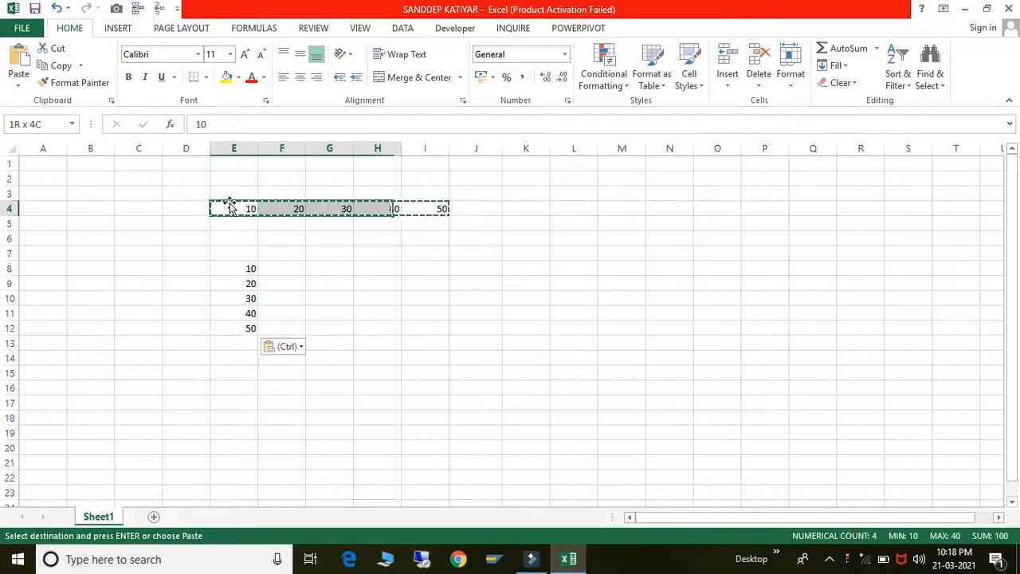
pyautogui.click(229, 270)
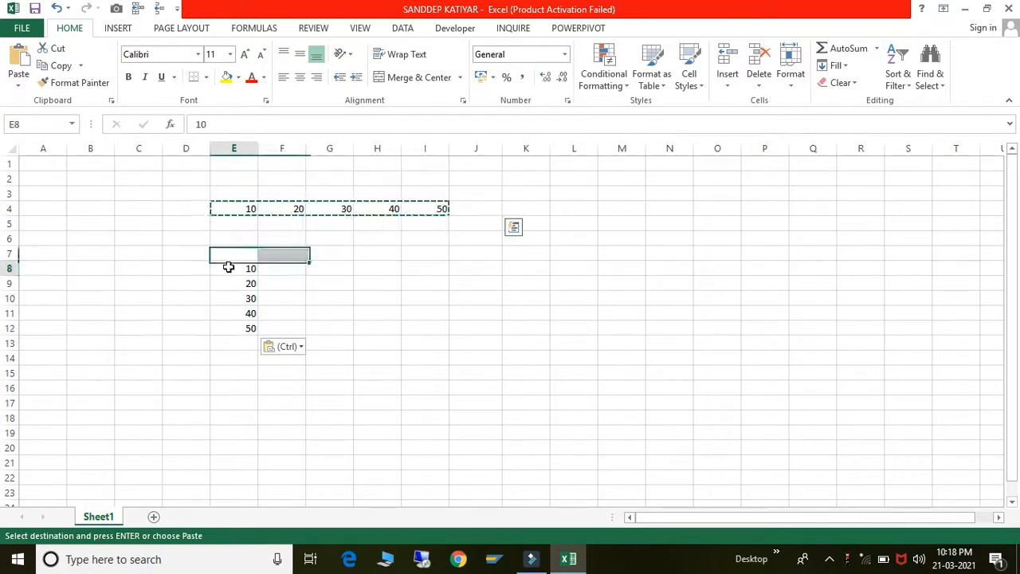
pyautogui.hotkey('shift', 'Down')
pyautogui.hotkey('shift', 'Down')
pyautogui.hotkey('shift', 'Down')
pyautogui.hotkey('shift', 'Down')
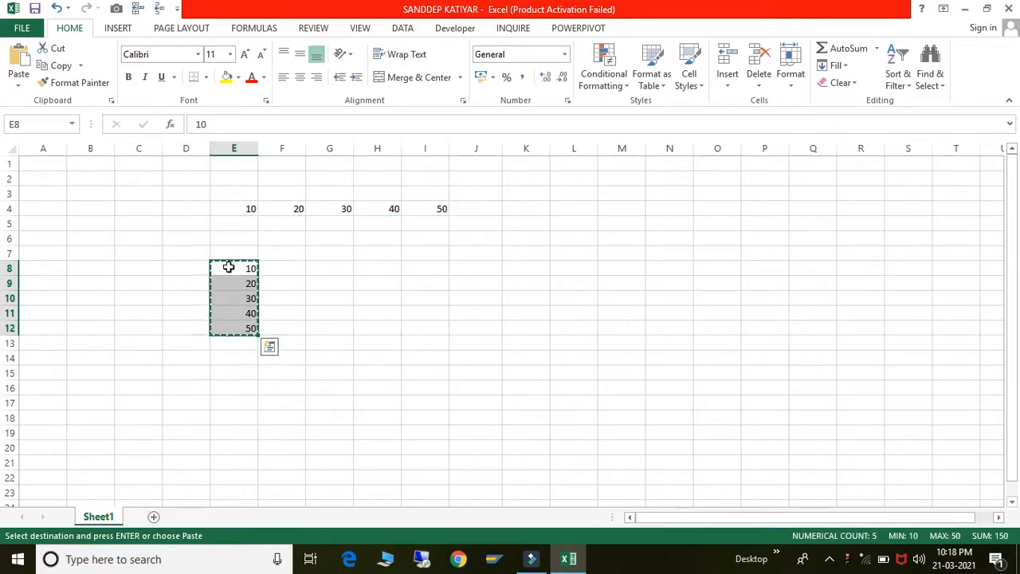
pyautogui.click(378, 311)
pyautogui.click(378, 310)
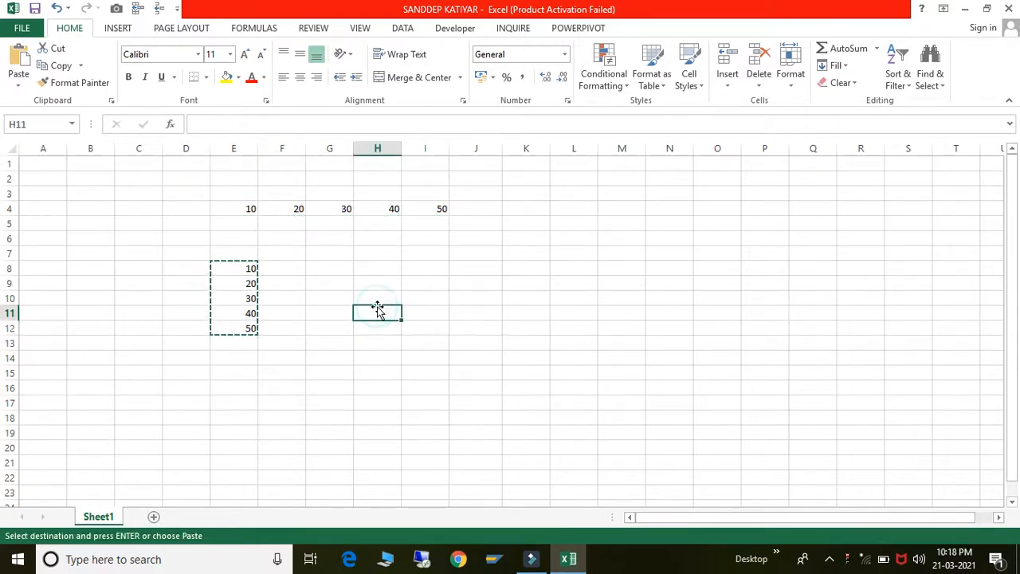
pyautogui.rightClick(378, 316)
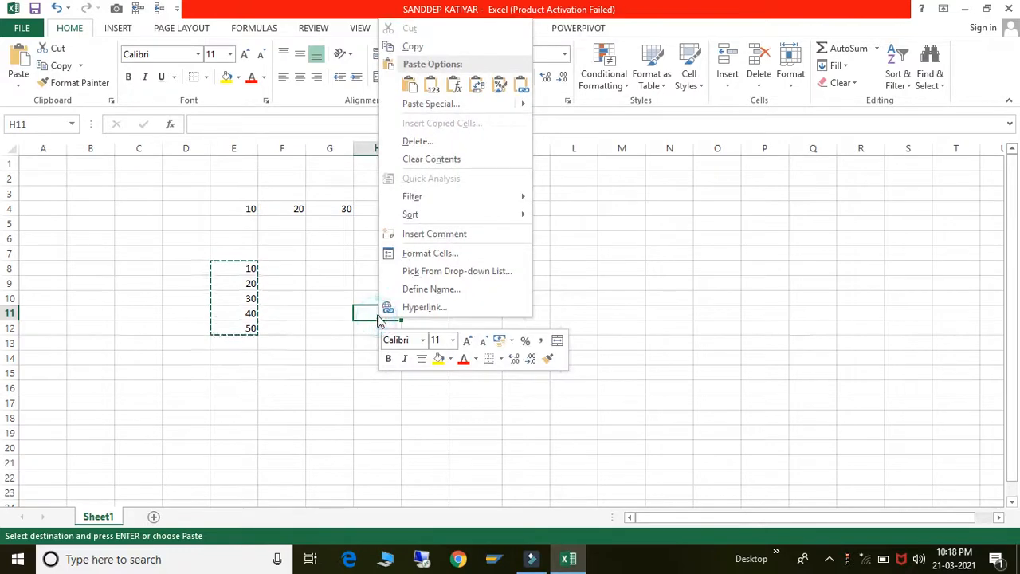
pyautogui.click(426, 104)
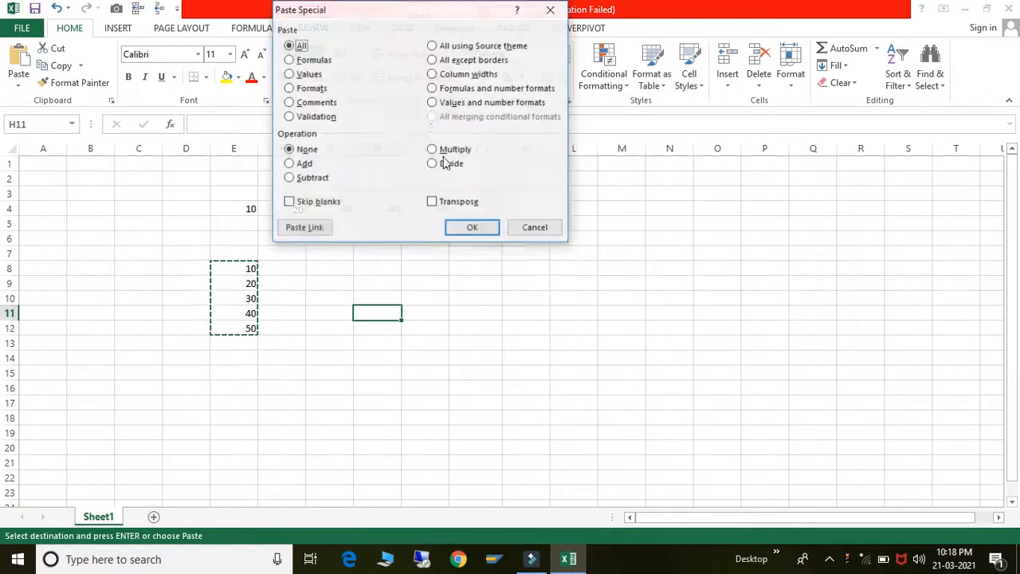
pyautogui.click(432, 201)
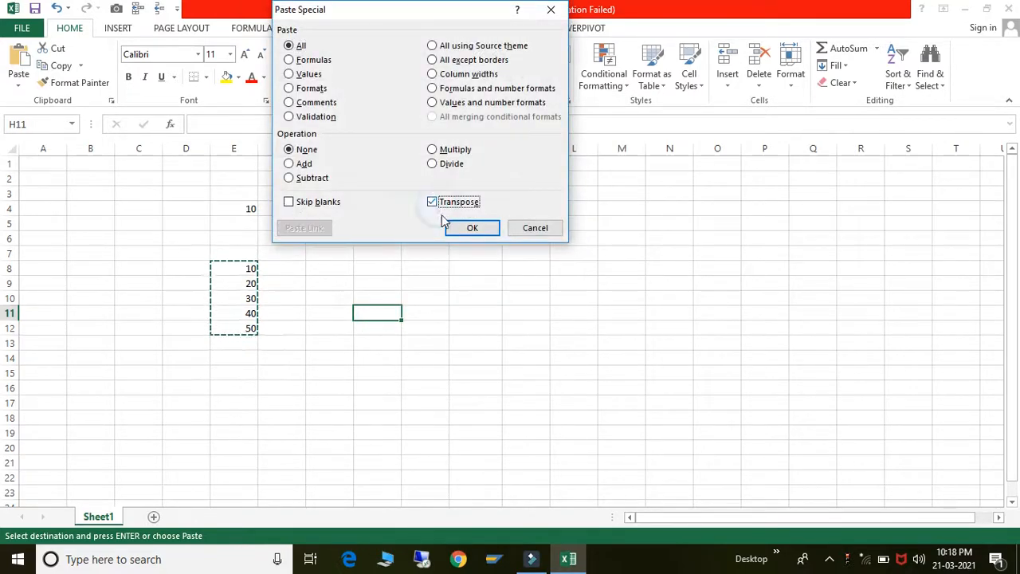
pyautogui.click(470, 228)
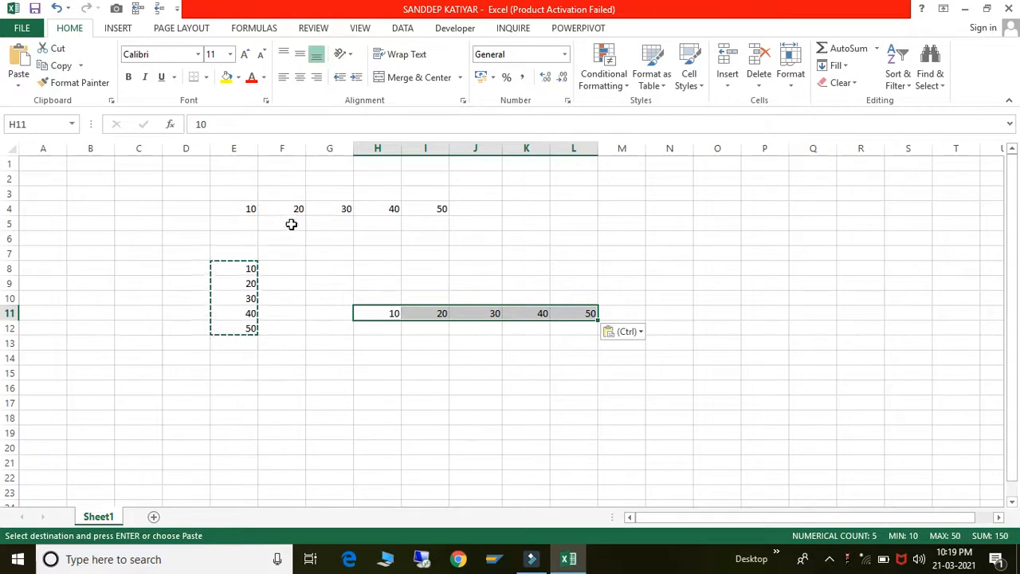
pyautogui.click(252, 211)
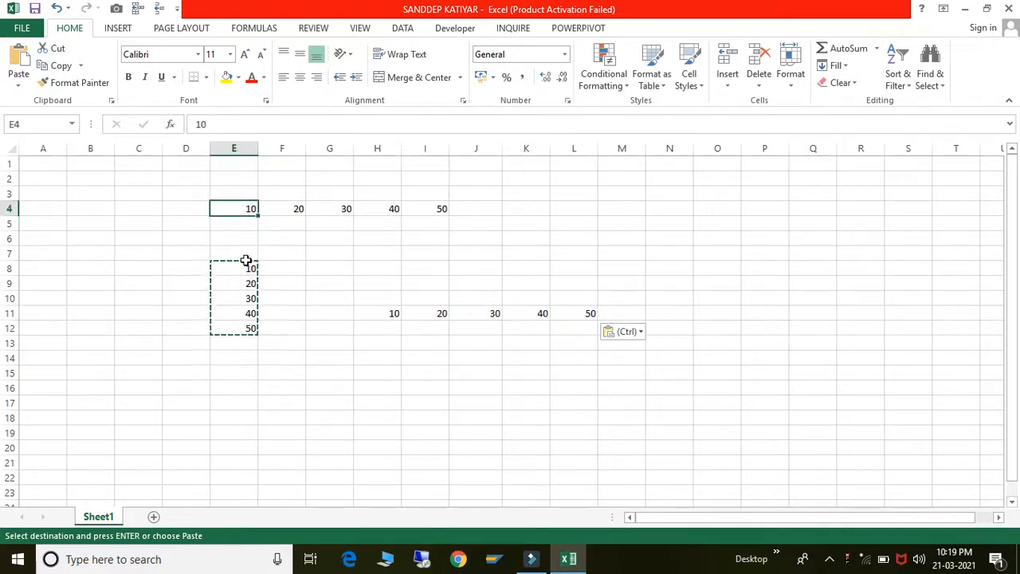
pyautogui.click(244, 255)
# - Clear the pasted copies in E7:M17 and enter the formula =4+6 in E4
pyautogui.keyDown('shift'); pyautogui.click(644, 401); pyautogui.keyUp('shift')
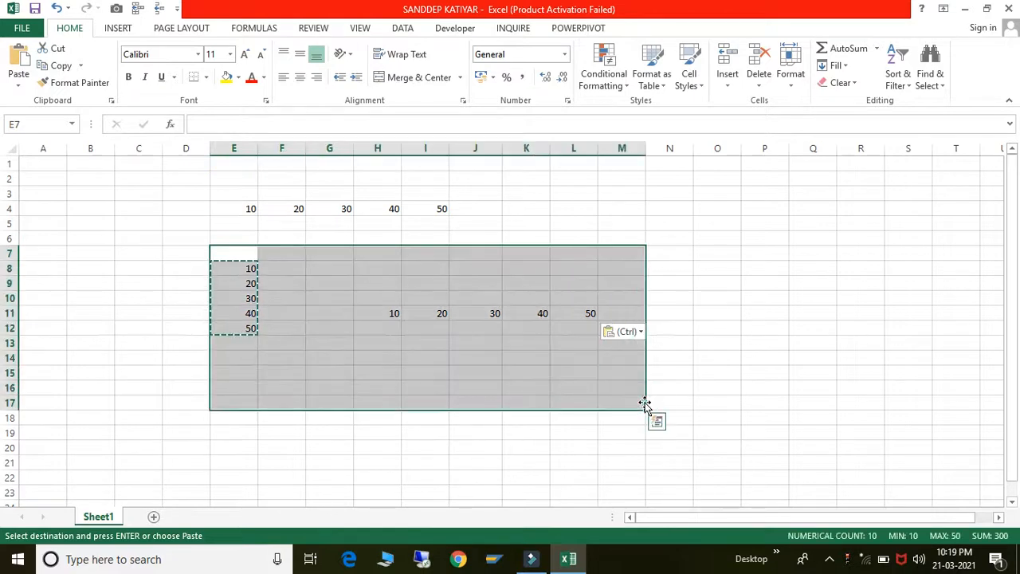
pyautogui.press('Delete')
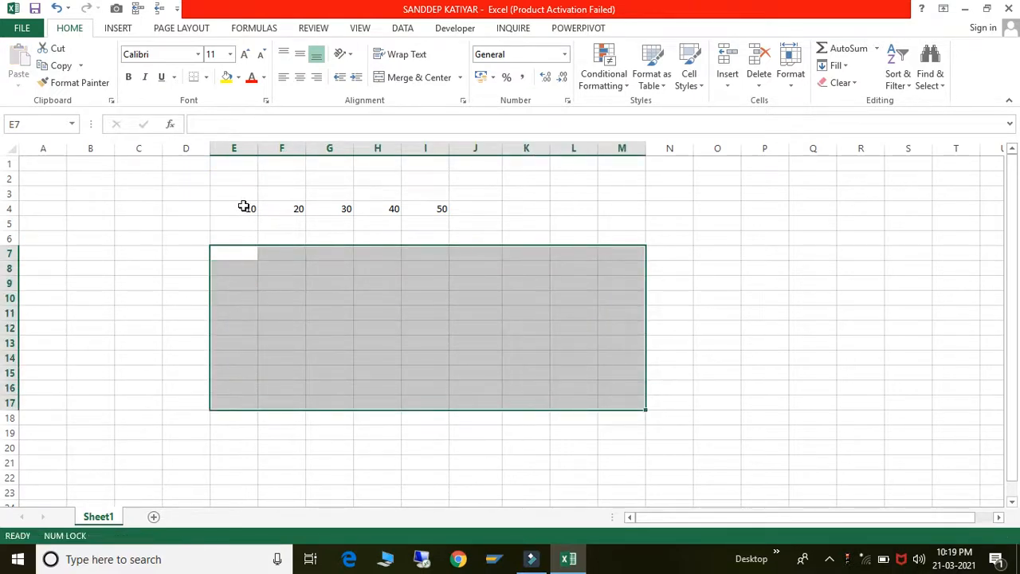
pyautogui.click(244, 207)
pyautogui.write('=')
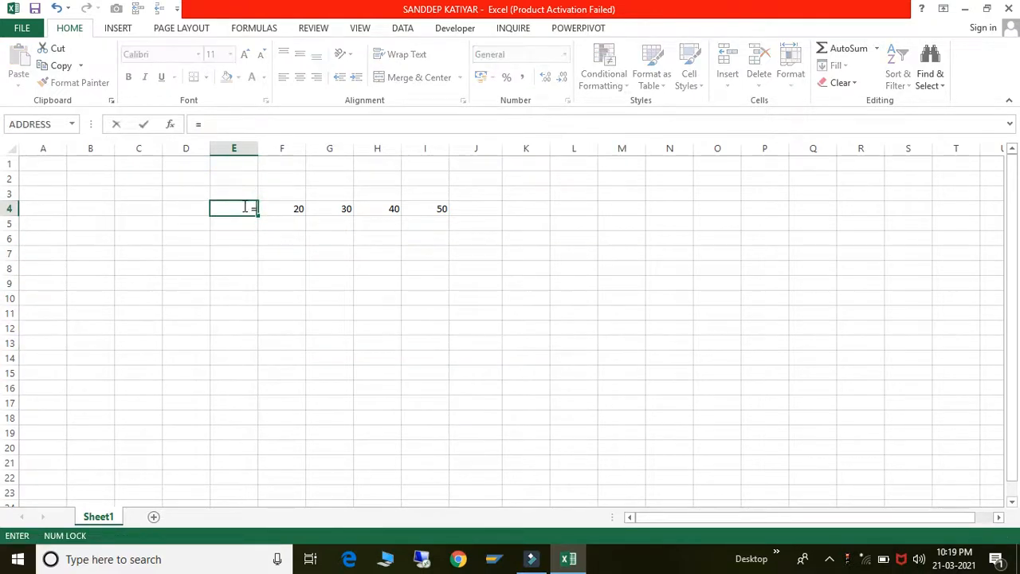
pyautogui.write('4+6')
pyautogui.hotkey('ctrl', 'Return')
pyautogui.press('Return')
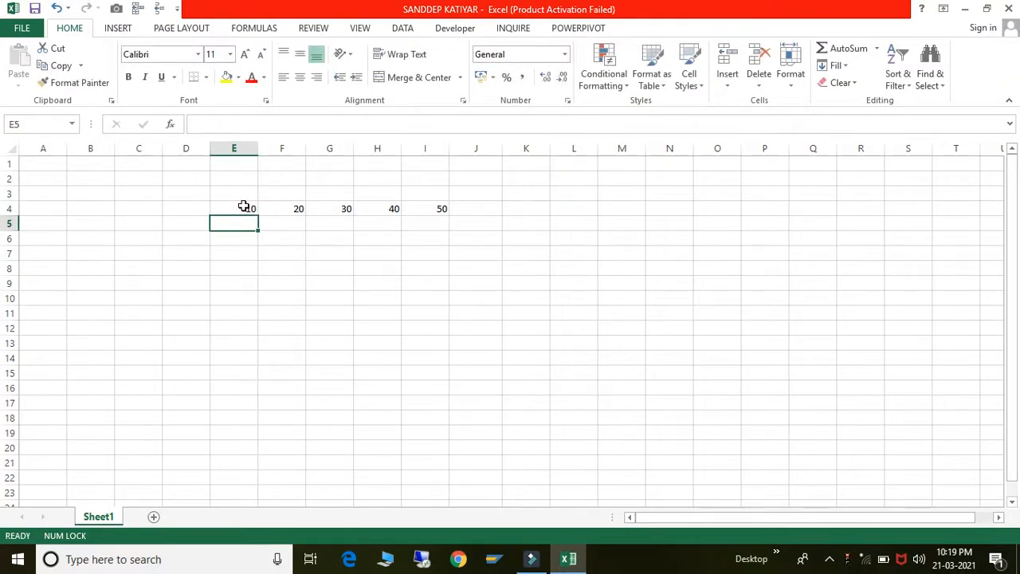
# - Delete the values in row 4 starting from E4
pyautogui.click(243, 206)
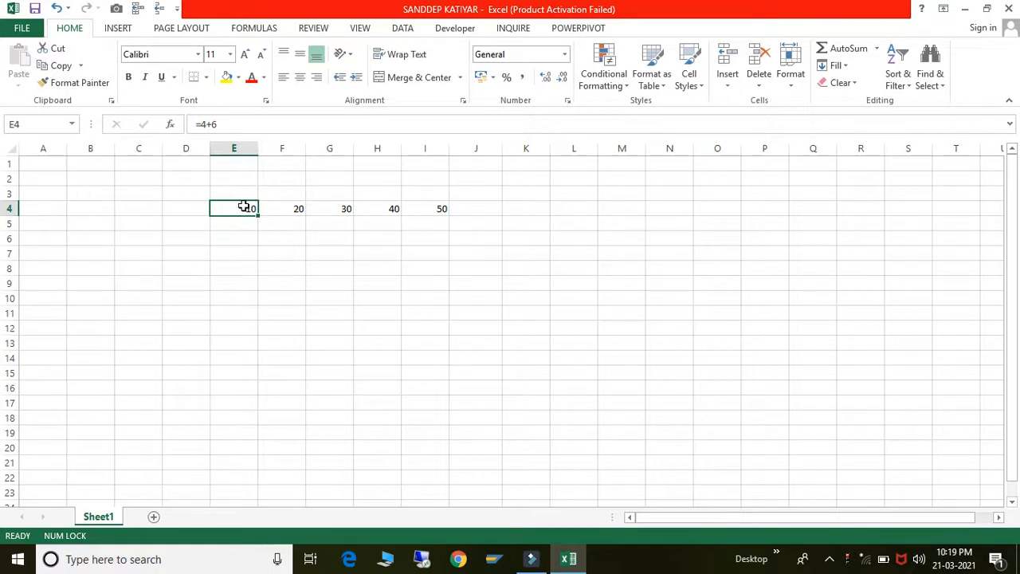
pyautogui.moveTo(256, 207); pyautogui.dragTo(259, 208)
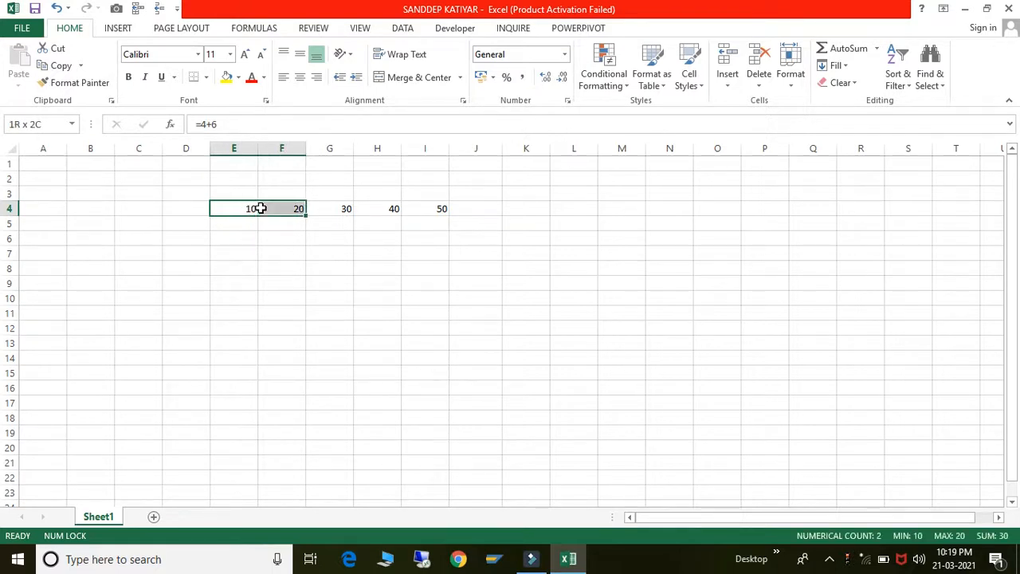
pyautogui.hotkey('shift', 'Right')
pyautogui.hotkey('shift', 'Right')
pyautogui.hotkey('shift', 'Right')
pyautogui.hotkey('shift', 'Right')
pyautogui.hotkey('shift', 'Right')
pyautogui.press('Delete')
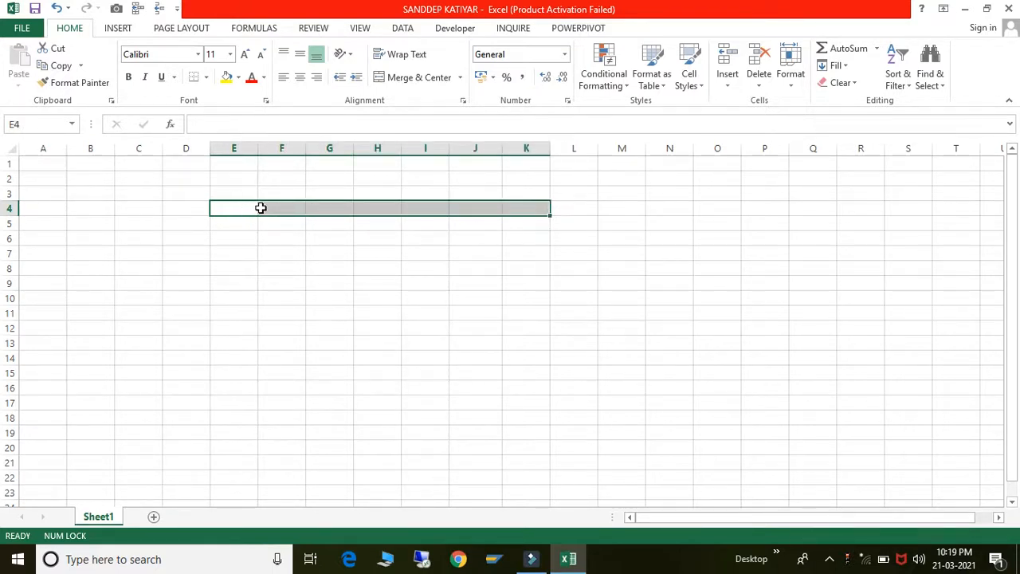
# - Enter 10 in A1 and 20 in B1
pyautogui.press('Left')
pyautogui.press('Left')
pyautogui.press('Left')
pyautogui.press('Left')
pyautogui.press('Up')
pyautogui.press('Up')
pyautogui.press('Up')
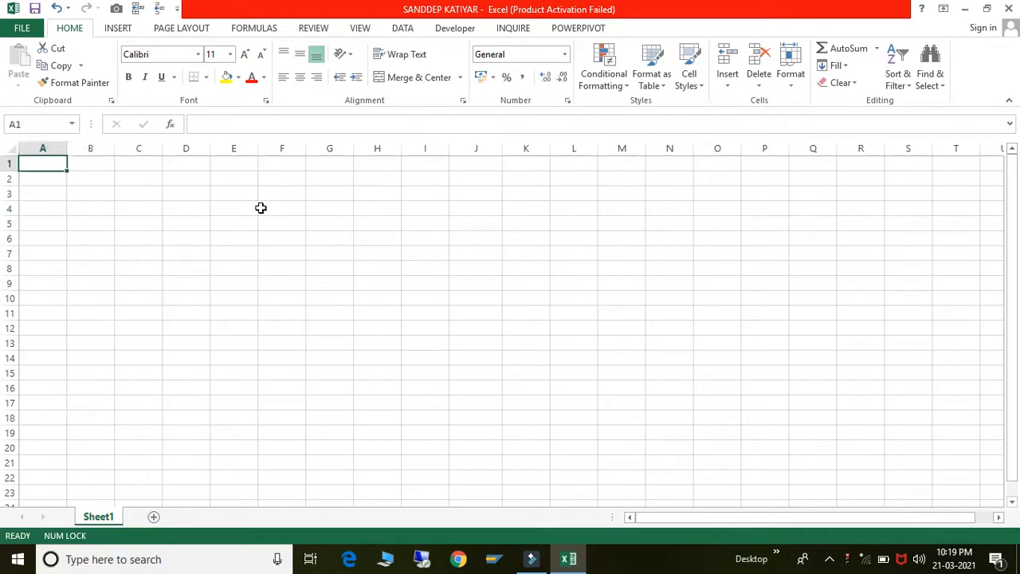
pyautogui.write('10')
pyautogui.press('Tab')
pyautogui.write('20')
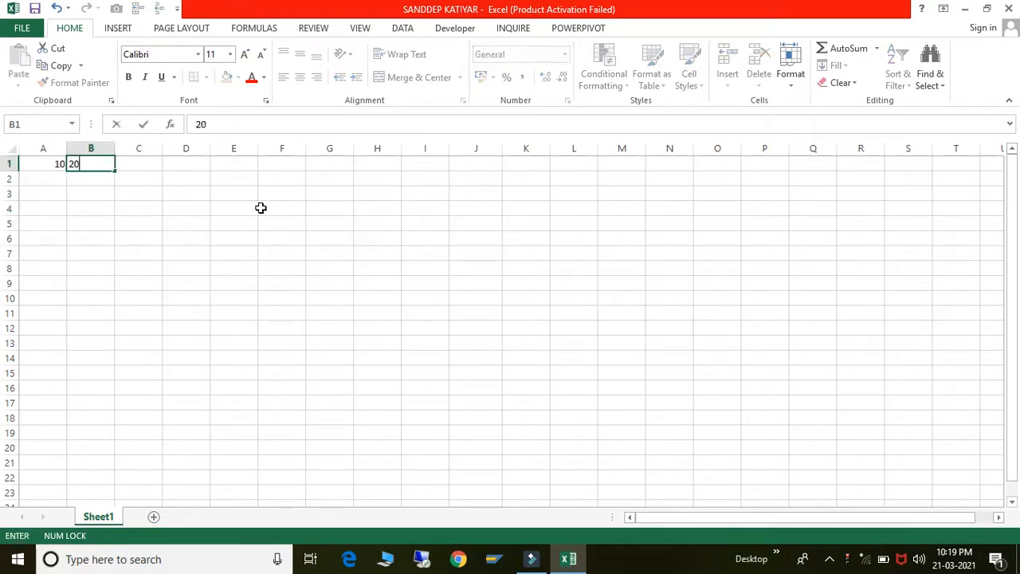
pyautogui.press('Tab')
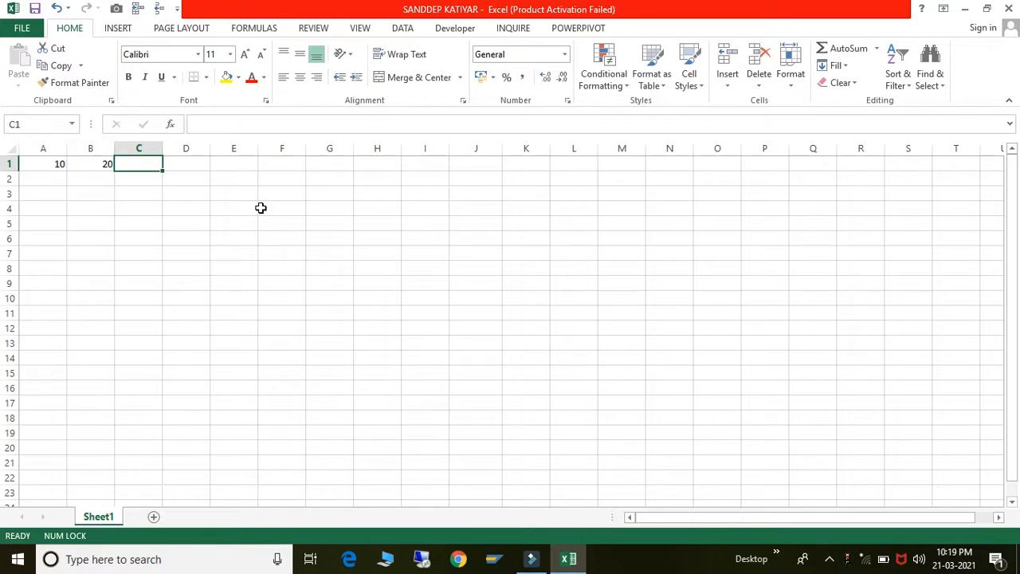
# - Enter the formula =A1+B1 in C1 so it shows 30
pyautogui.write('=')
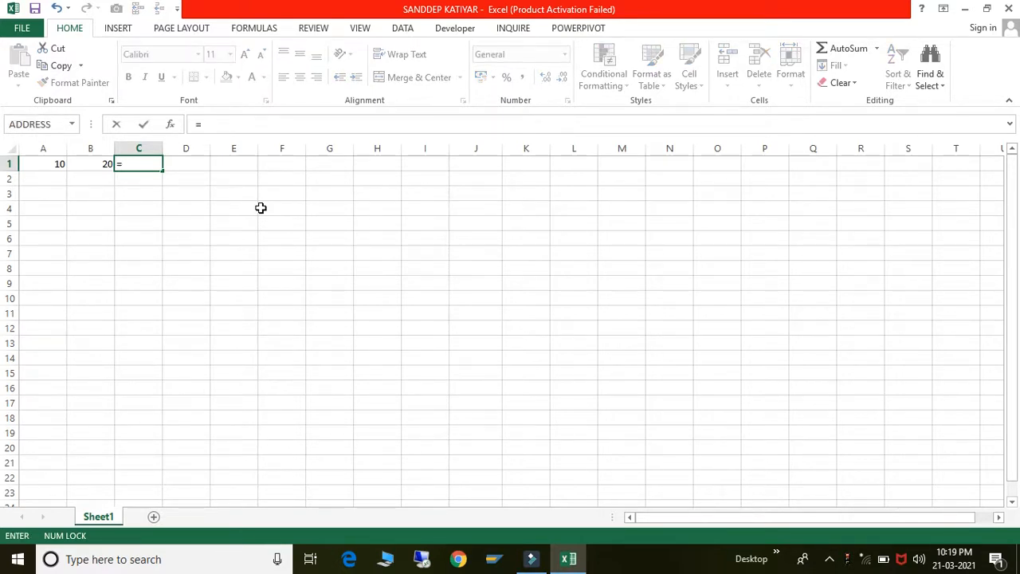
pyautogui.click(59, 165)
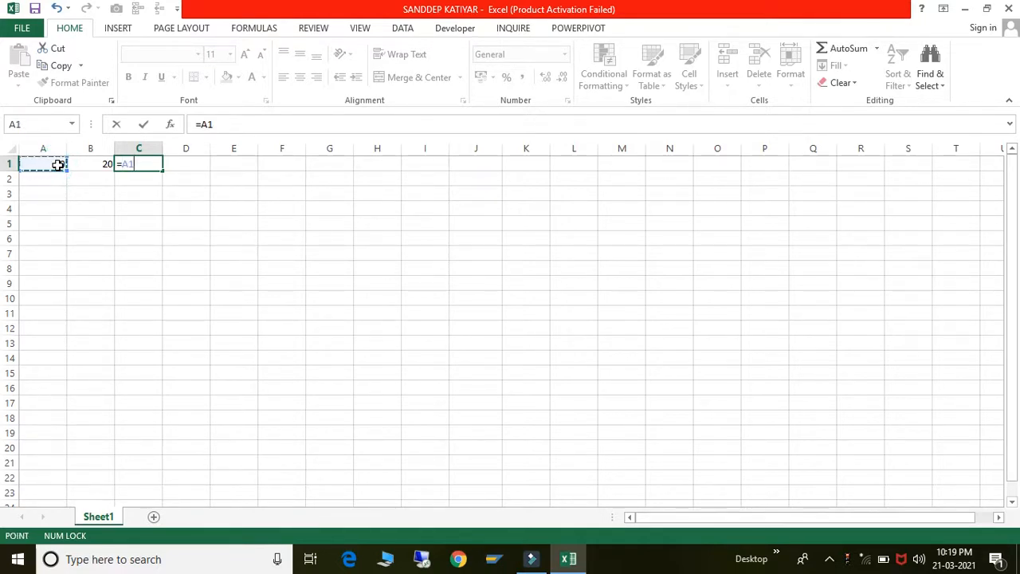
pyautogui.write('+')
pyautogui.click(84, 165)
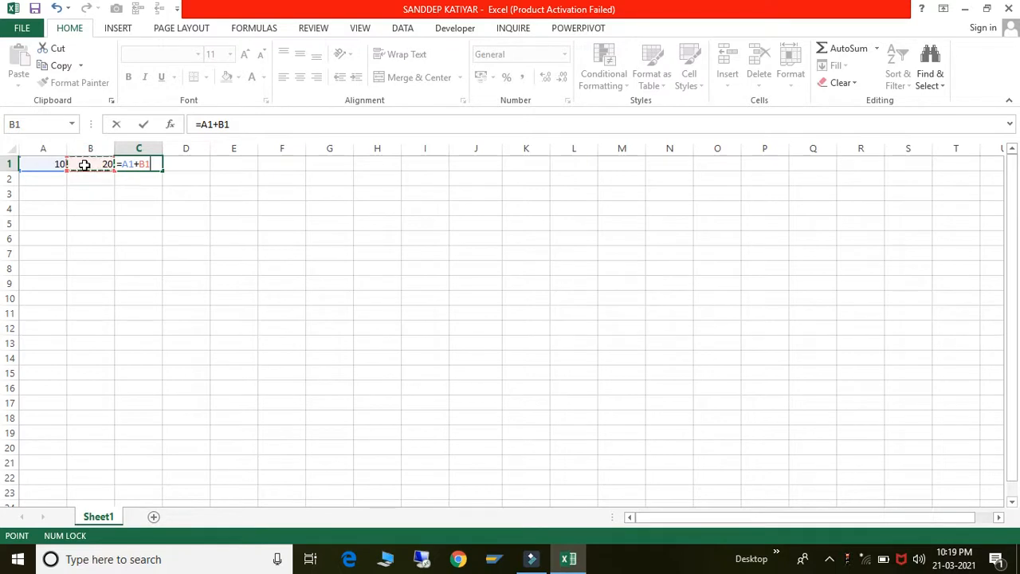
pyautogui.press('Return')
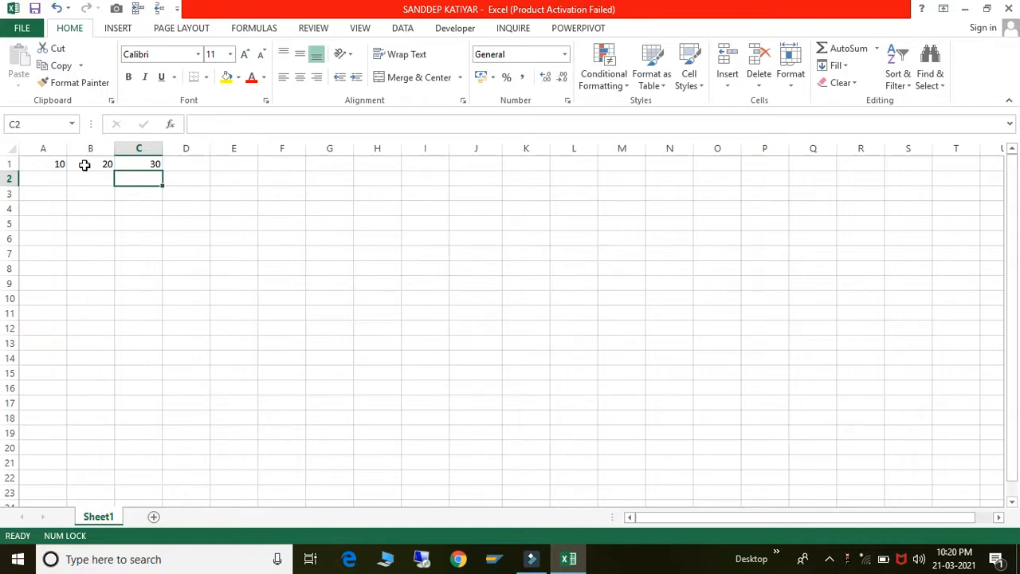
pyautogui.press('Up')
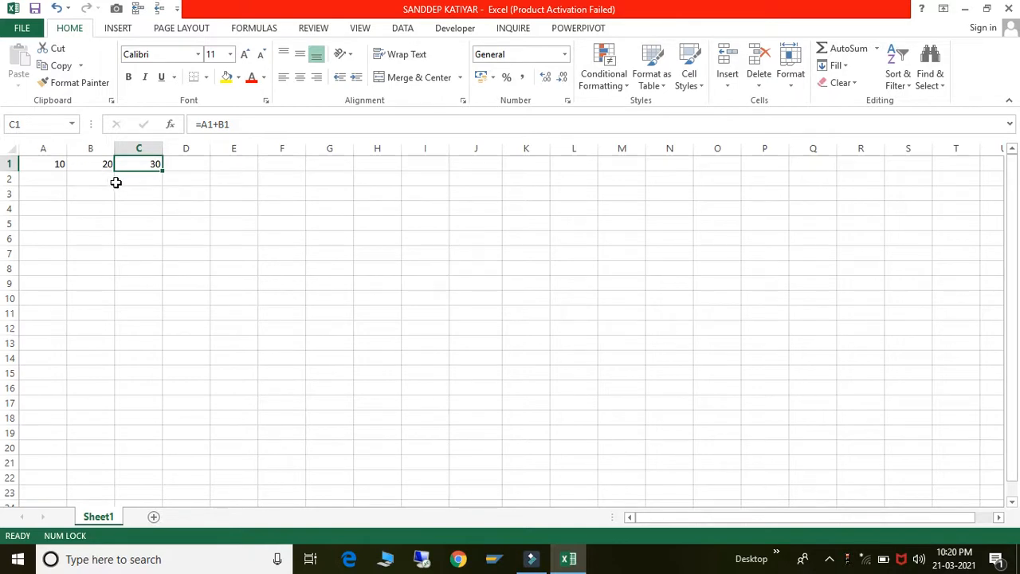
pyautogui.click(130, 181)
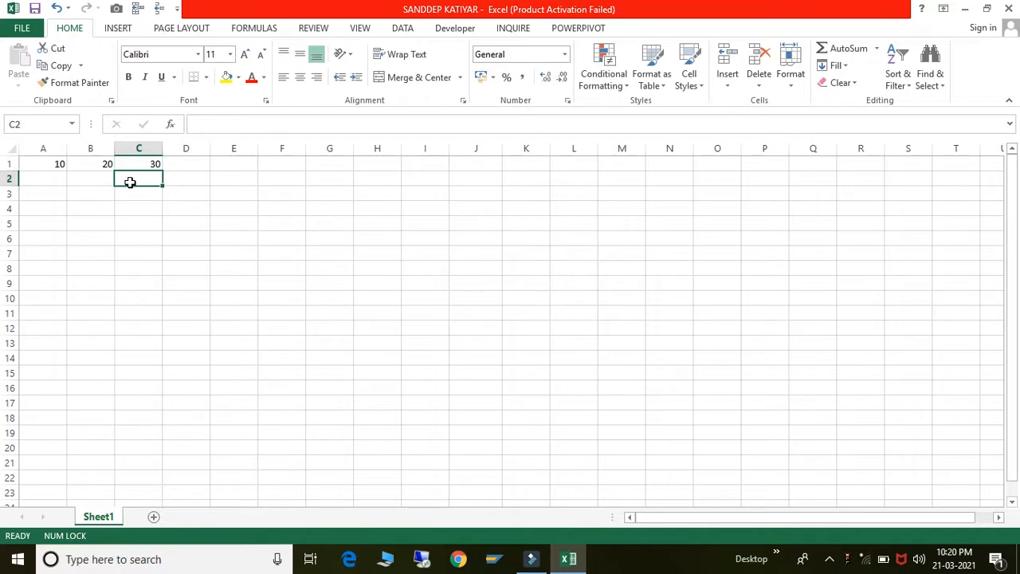
pyautogui.press('Down')
pyautogui.press('Down')
pyautogui.press('Down')
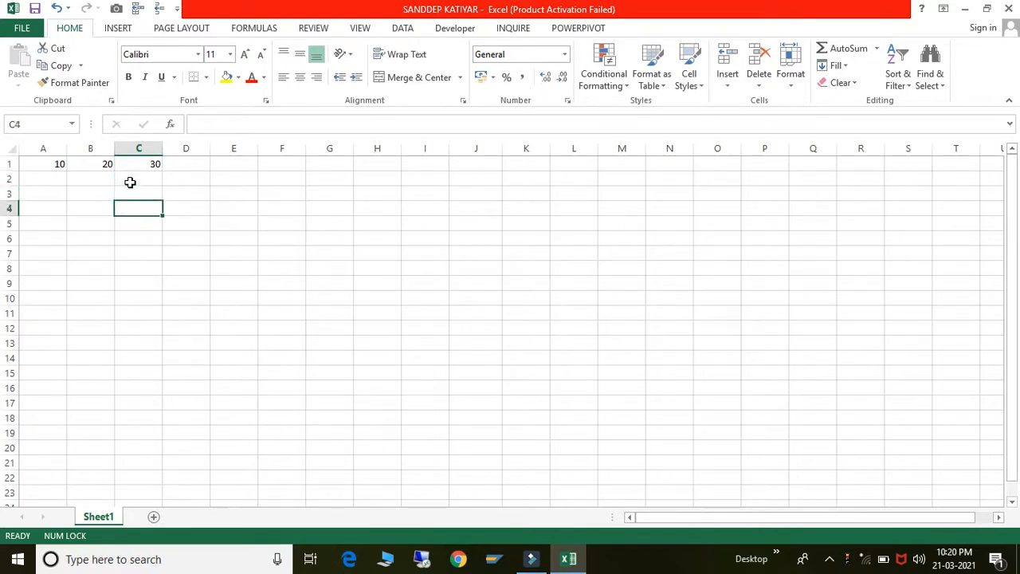
pyautogui.press('Up')
pyautogui.press('Up')
pyautogui.press('Up')
pyautogui.press('Up')
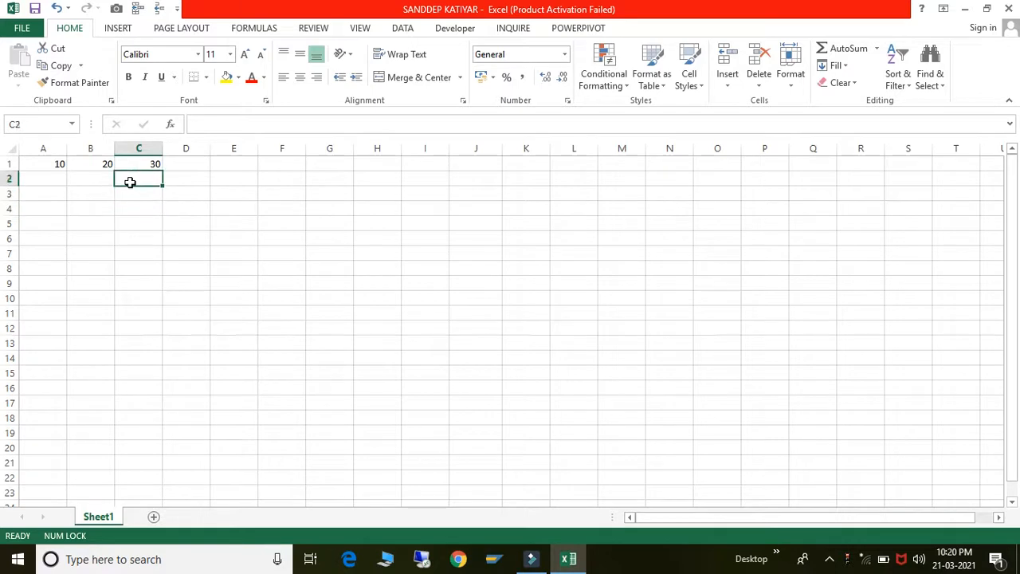
# - Copy C1 and paste formulas only into C2:C14 via Paste Special
pyautogui.click(60, 66)
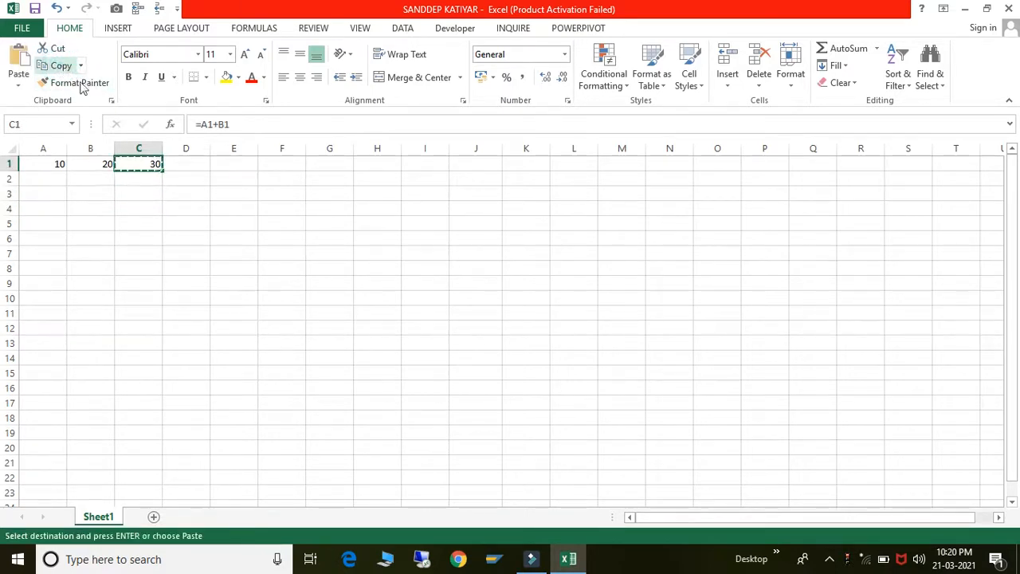
pyautogui.click(137, 177)
pyautogui.hotkey('shift', 'Down')
pyautogui.hotkey('shift', 'Down')
pyautogui.hotkey('shift', 'Down')
pyautogui.hotkey('shift', 'Down')
pyautogui.hotkey('shift', 'Down')
pyautogui.hotkey('shift', 'Down')
pyautogui.hotkey('shift', 'Down')
pyautogui.hotkey('shift', 'Down')
pyautogui.hotkey('shift', 'Down')
pyautogui.hotkey('shift', 'Down')
pyautogui.hotkey('shift', 'Down')
pyautogui.hotkey('shift', 'Down')
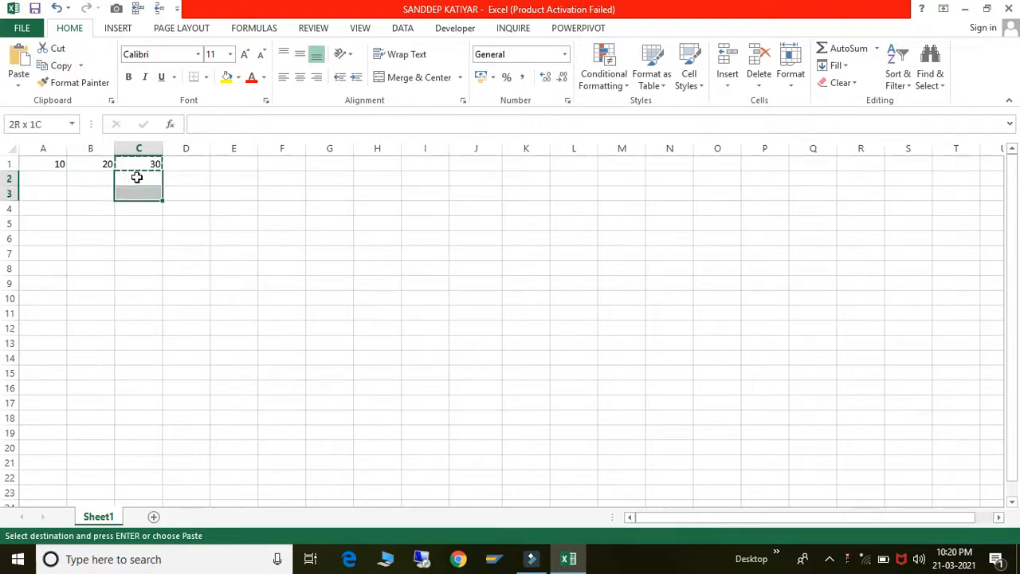
pyautogui.rightClick(138, 247)
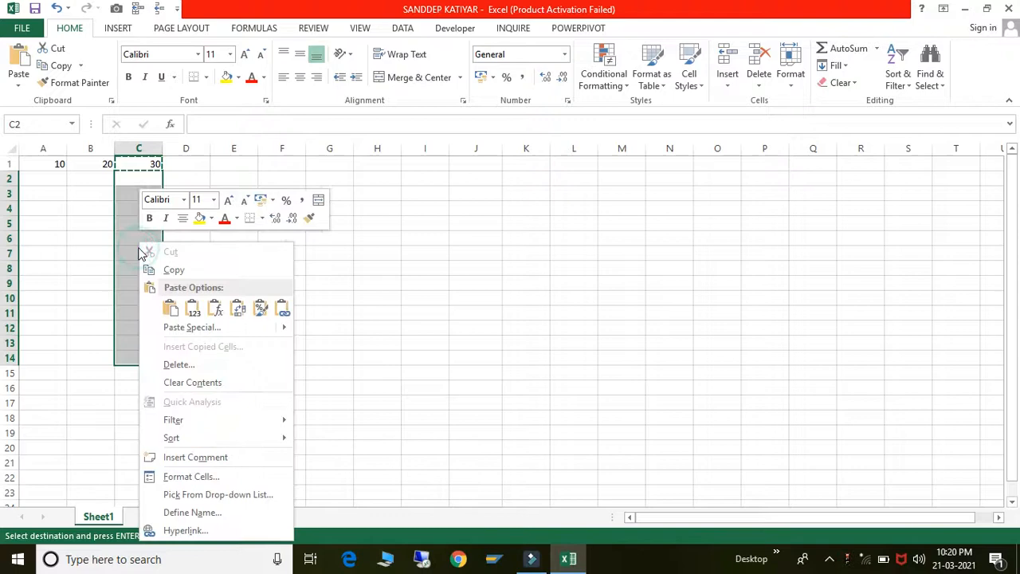
pyautogui.click(173, 328)
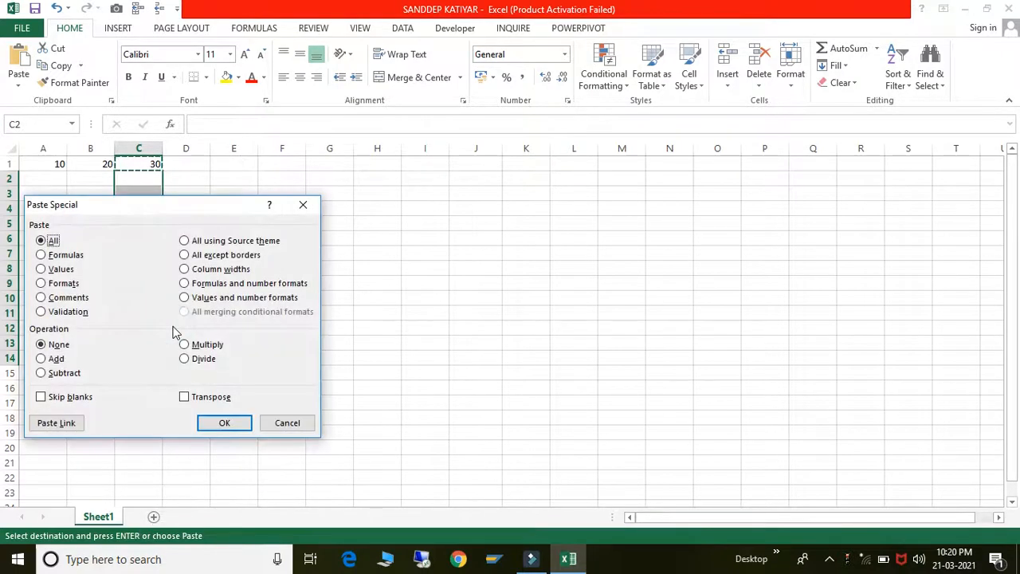
pyautogui.click(40, 255)
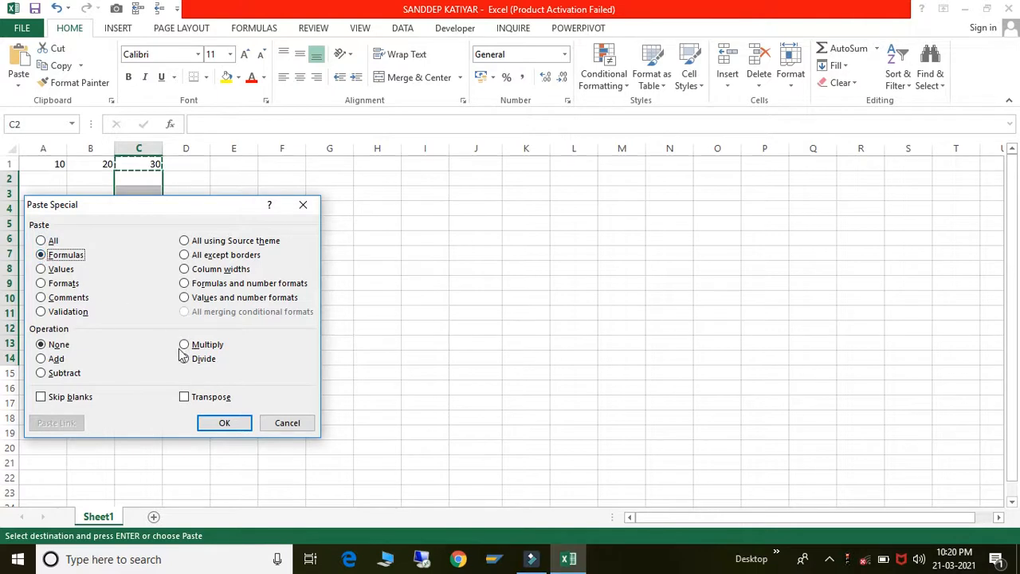
pyautogui.click(222, 424)
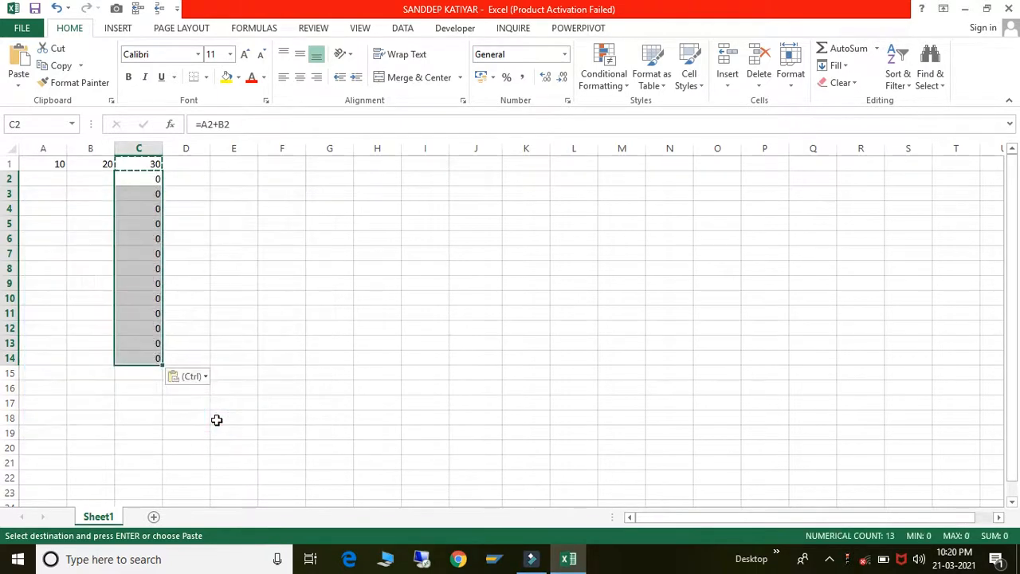
pyautogui.click(214, 302)
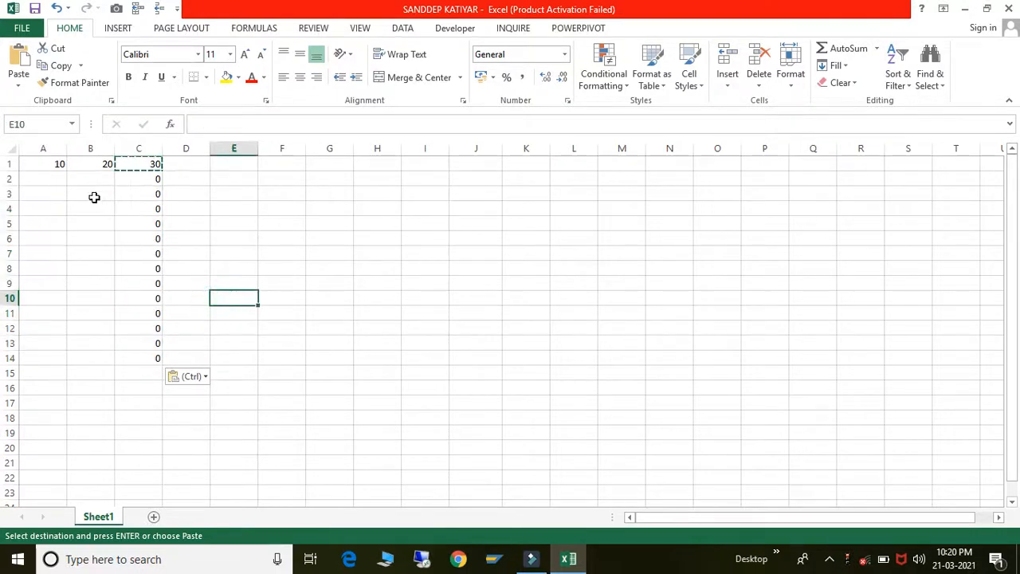
# - Enter 1 in A2
pyautogui.click(53, 181)
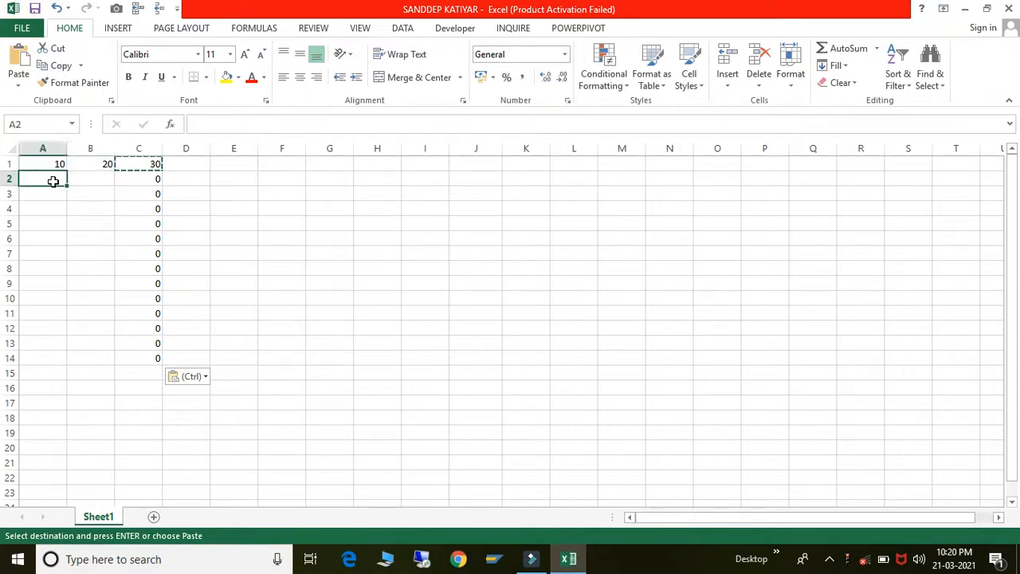
pyautogui.write('1')
pyautogui.press('Right')
# - Enter 3 in B2, 5 in A3, 5 in B3 and 6 in A4
pyautogui.write('3')
pyautogui.press('Return')
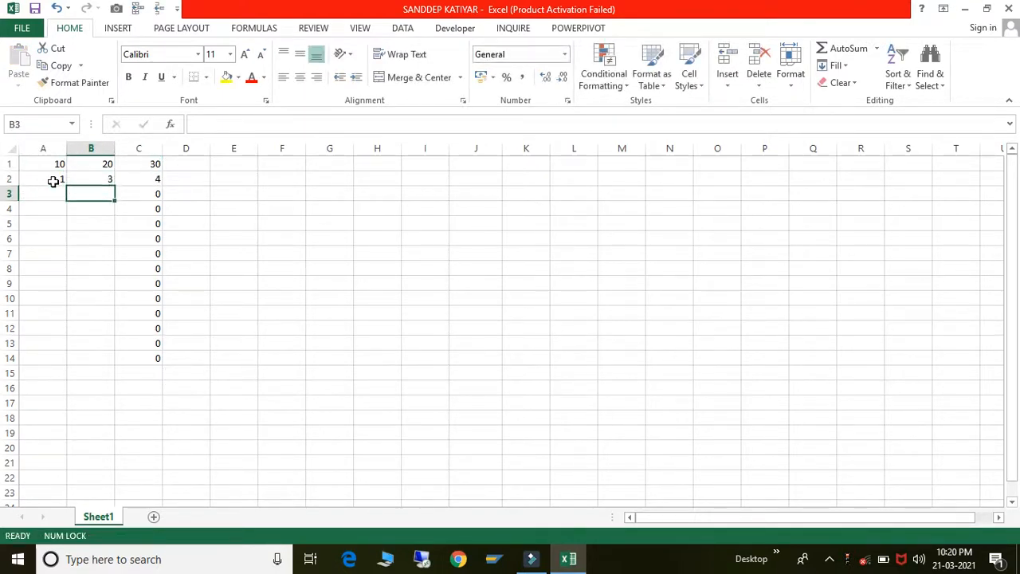
pyautogui.press('Left')
pyautogui.write('5')
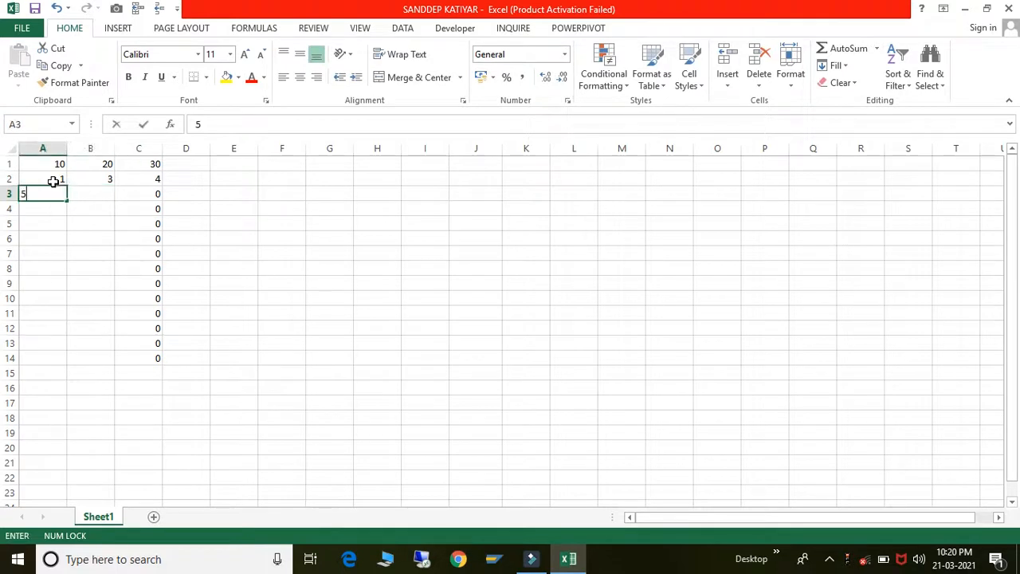
pyautogui.press('Return')
pyautogui.press('Right')
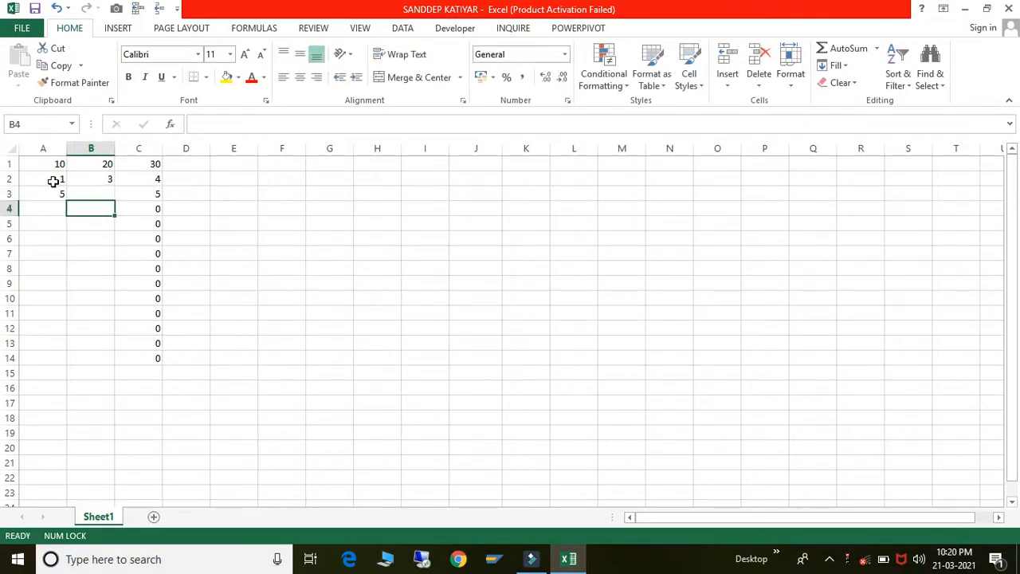
pyautogui.press('Up')
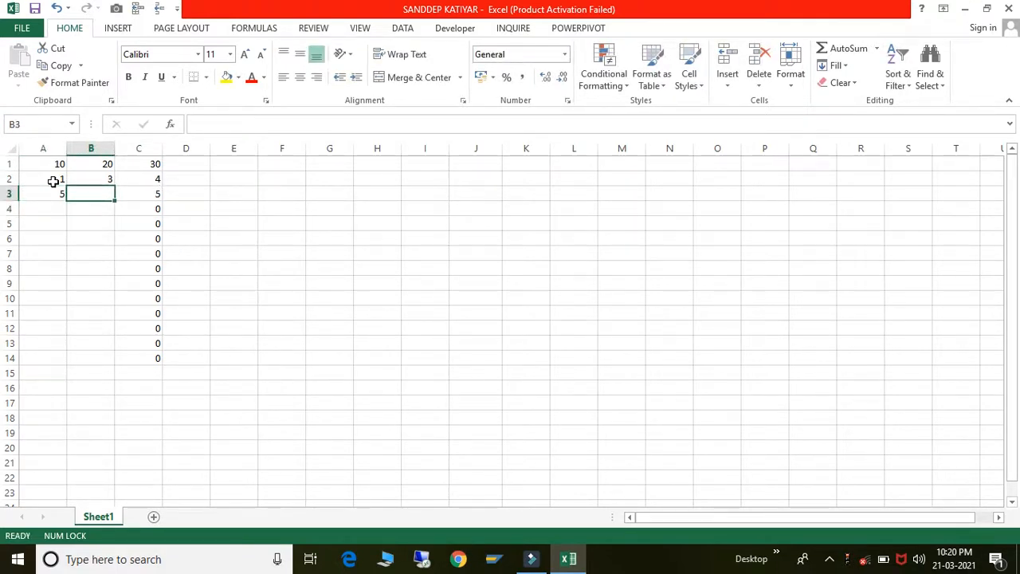
pyautogui.write('5')
pyautogui.press('Return')
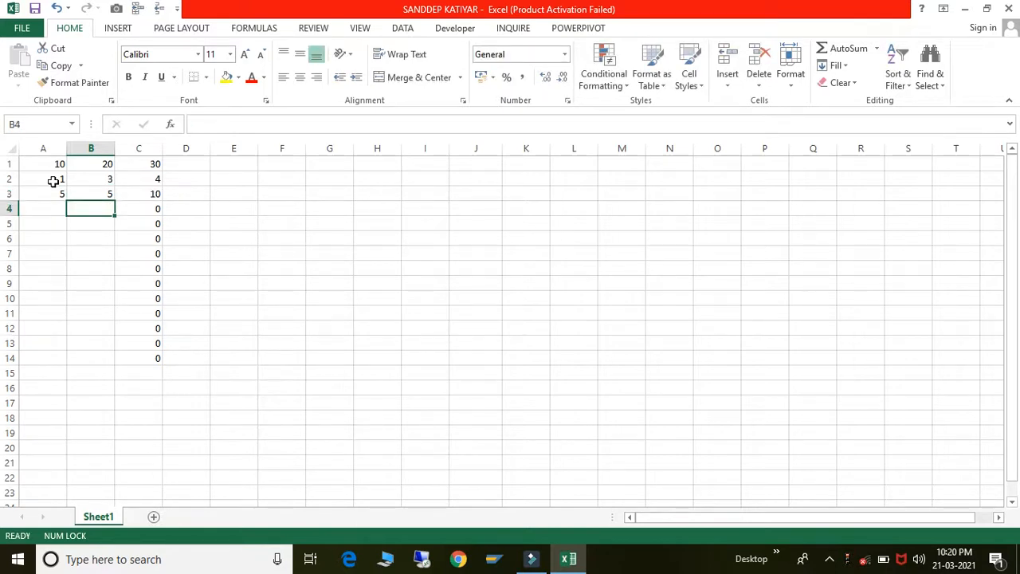
pyautogui.press('Left')
pyautogui.write('6')
pyautogui.press('Return')
# - Enter 3 in A5, 4 in B4 and 1 in B5
pyautogui.write('3')
pyautogui.press('Return')
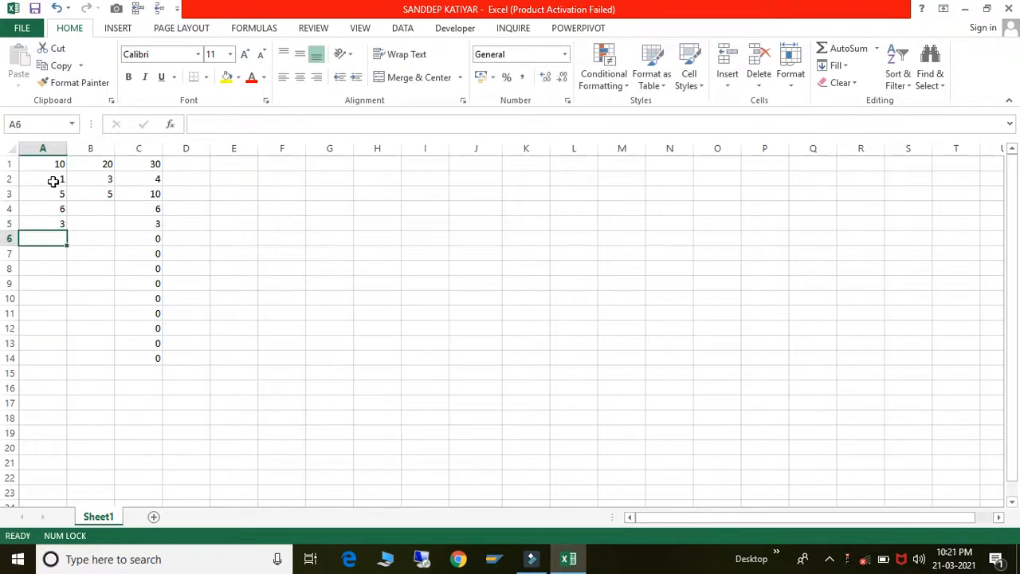
pyautogui.press('Up')
pyautogui.press('Right')
pyautogui.press('Up')
pyautogui.write('4')
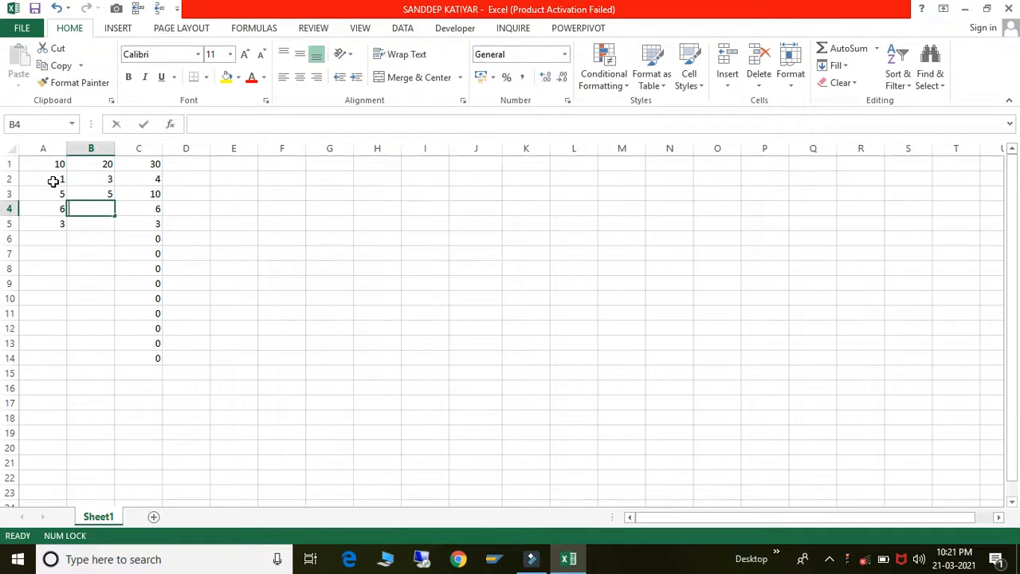
pyautogui.press('Return')
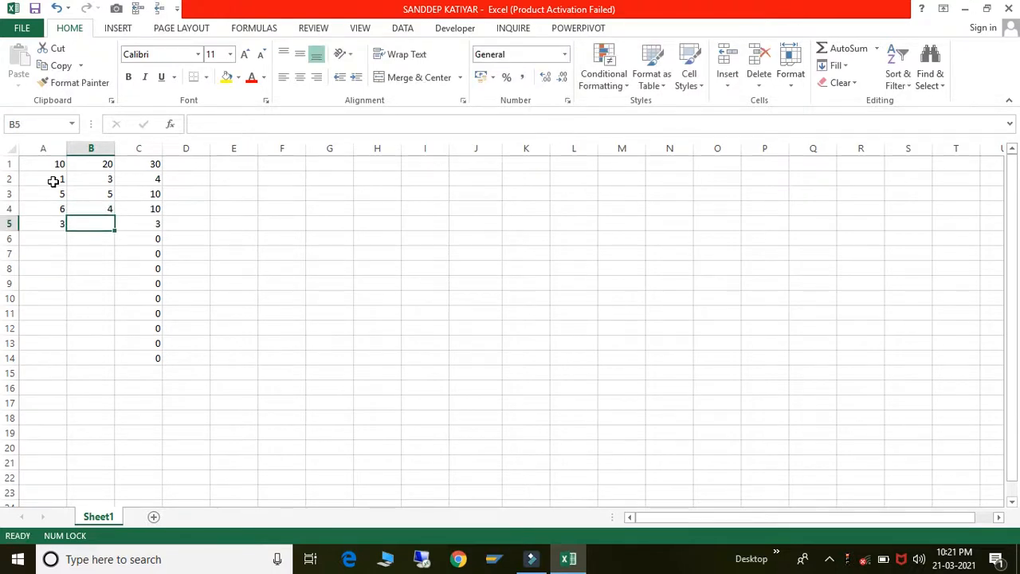
pyautogui.write('1')
pyautogui.press('Return')
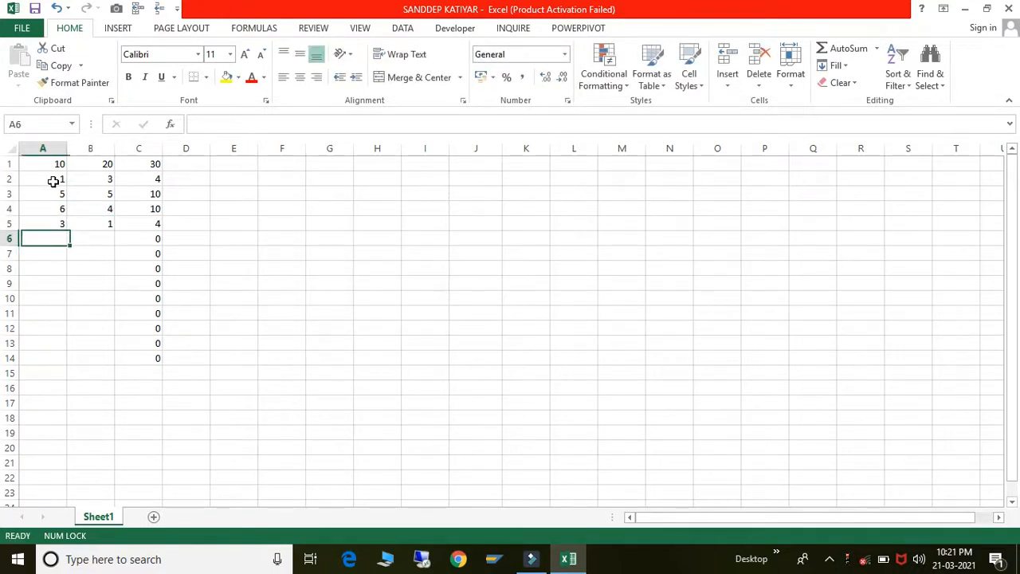
# - Check the sum formulas in column C, then select A2:C4
pyautogui.press('Right')
pyautogui.press('Up')
pyautogui.press('Up')
pyautogui.press('Up')
pyautogui.press('Up')
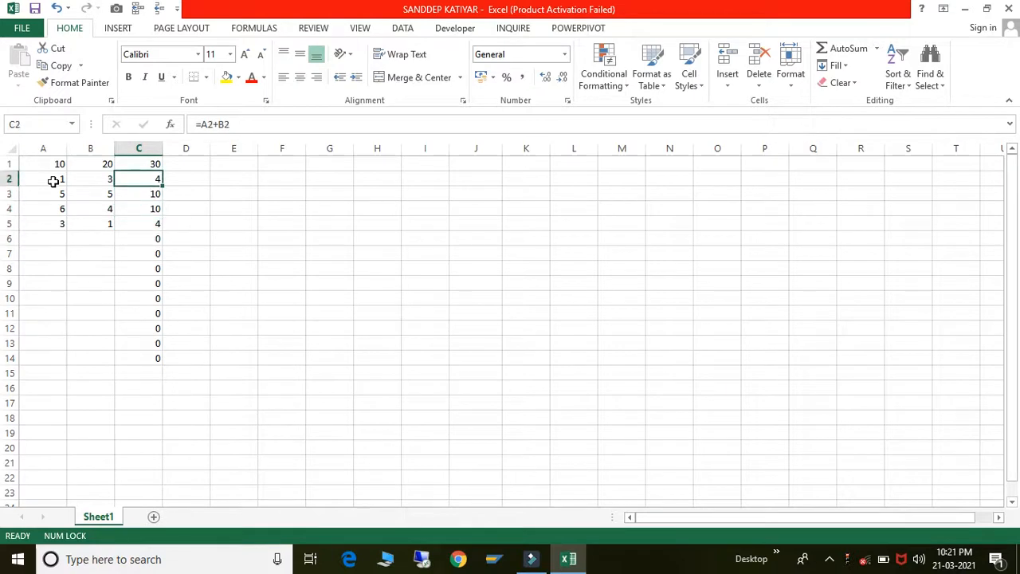
pyautogui.press('Up')
pyautogui.press('Down')
pyautogui.click(52, 181)
pyautogui.hotkey('shift', 'Right')
pyautogui.hotkey('shift', 'Right')
pyautogui.hotkey('shift', 'Down')
pyautogui.hotkey('shift', 'Down')
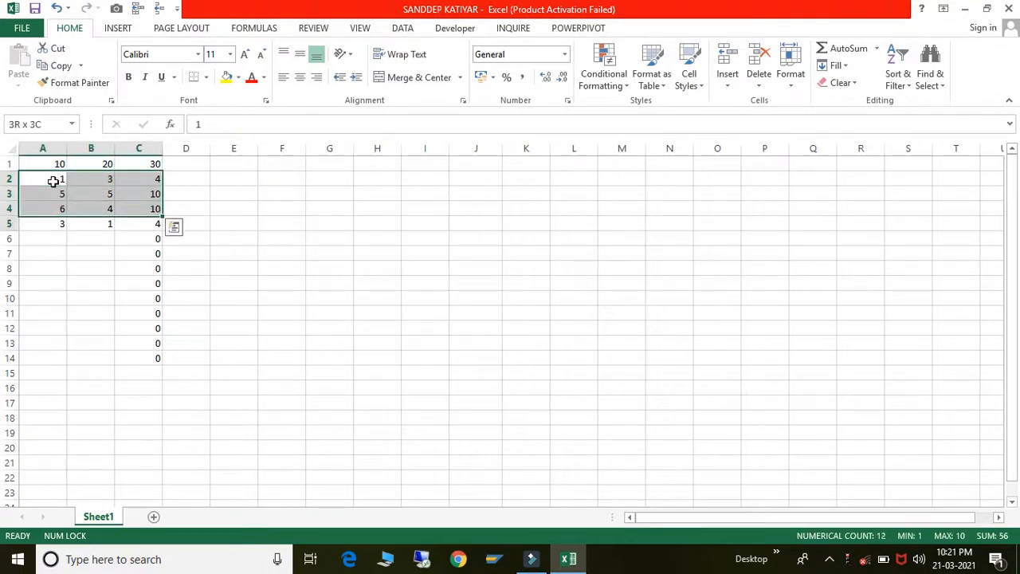
# - Clear the entered values and formulas in rows 2 to 16
pyautogui.hotkey('shift', 'Down')
pyautogui.hotkey('shift', 'Down')
pyautogui.hotkey('shift', 'Down')
pyautogui.hotkey('shift', 'Down')
pyautogui.hotkey('shift', 'Down')
pyautogui.hotkey('shift', 'Down')
pyautogui.hotkey('shift', 'Down')
pyautogui.hotkey('shift', 'Down')
pyautogui.hotkey('shift', 'Down')
pyautogui.hotkey('shift', 'Down')
pyautogui.hotkey('shift', 'Down')
pyautogui.hotkey('shift', 'Down')
pyautogui.press('Delete')
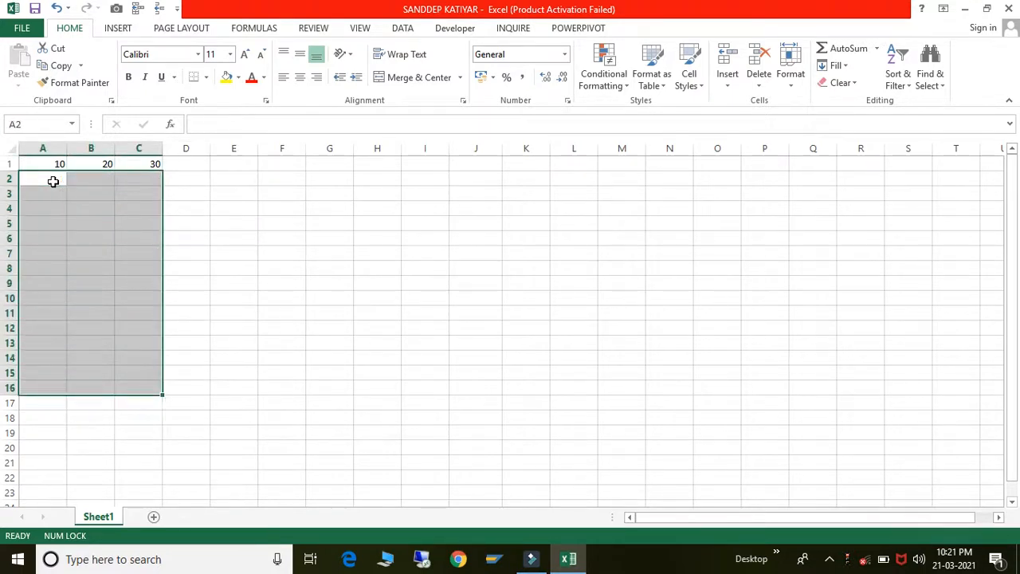
pyautogui.press('Up')
pyautogui.press('Right')
pyautogui.press('Right')
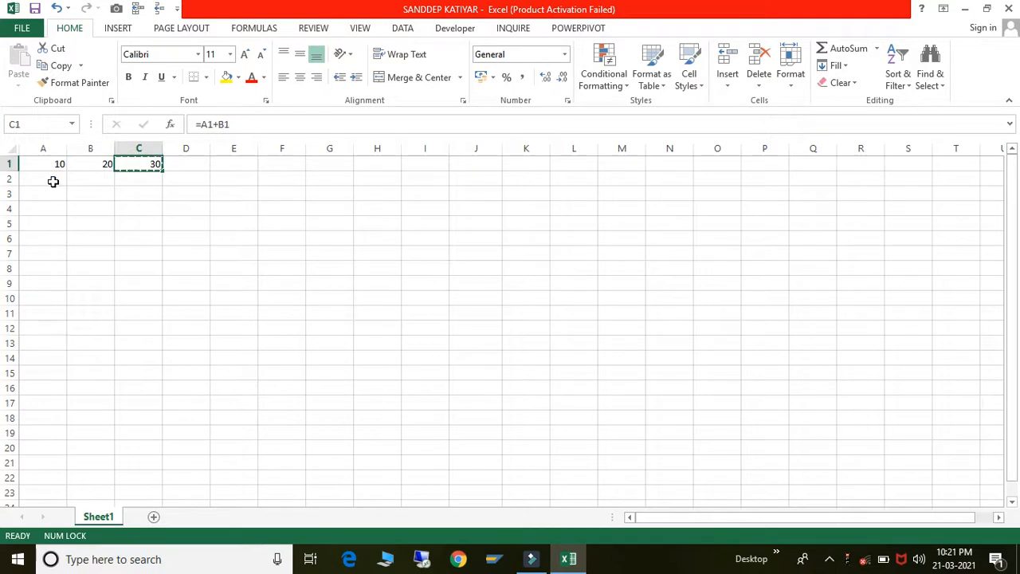
# - Copy C1 and paste values only into C2:C16, giving 30 in each
pyautogui.hotkey('ctrl', 'c')
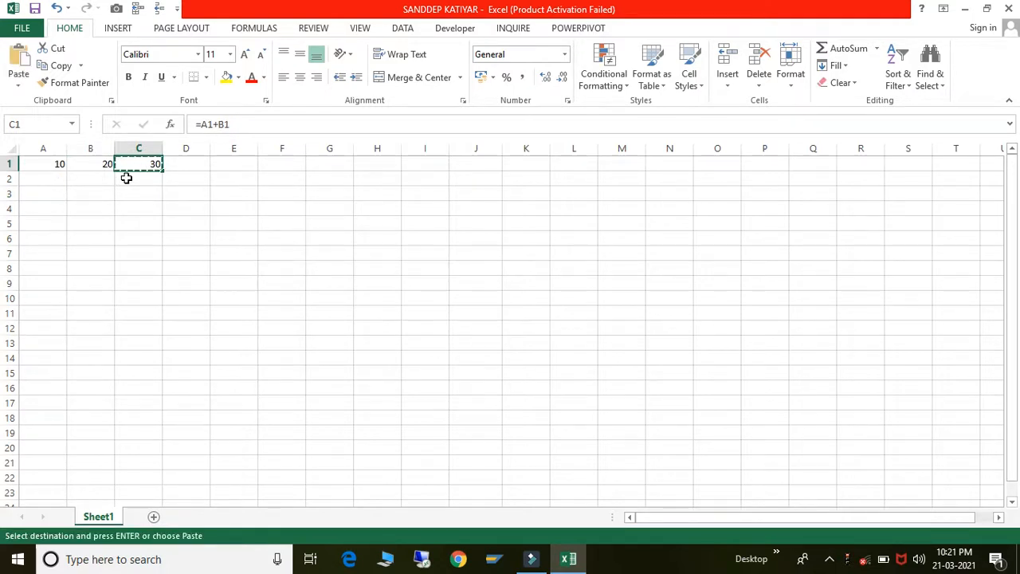
pyautogui.click(126, 178)
pyautogui.hotkey('shift', 'Down')
pyautogui.hotkey('shift', 'Down')
pyautogui.hotkey('shift', 'Down')
pyautogui.hotkey('shift', 'Down')
pyautogui.hotkey('shift', 'Down')
pyautogui.hotkey('shift', 'Down')
pyautogui.hotkey('shift', 'Down')
pyautogui.hotkey('shift', 'Down')
pyautogui.hotkey('shift', 'Down')
pyautogui.hotkey('shift', 'Down')
pyautogui.hotkey('shift', 'Down')
pyautogui.hotkey('shift', 'Down')
pyautogui.hotkey('shift', 'Down')
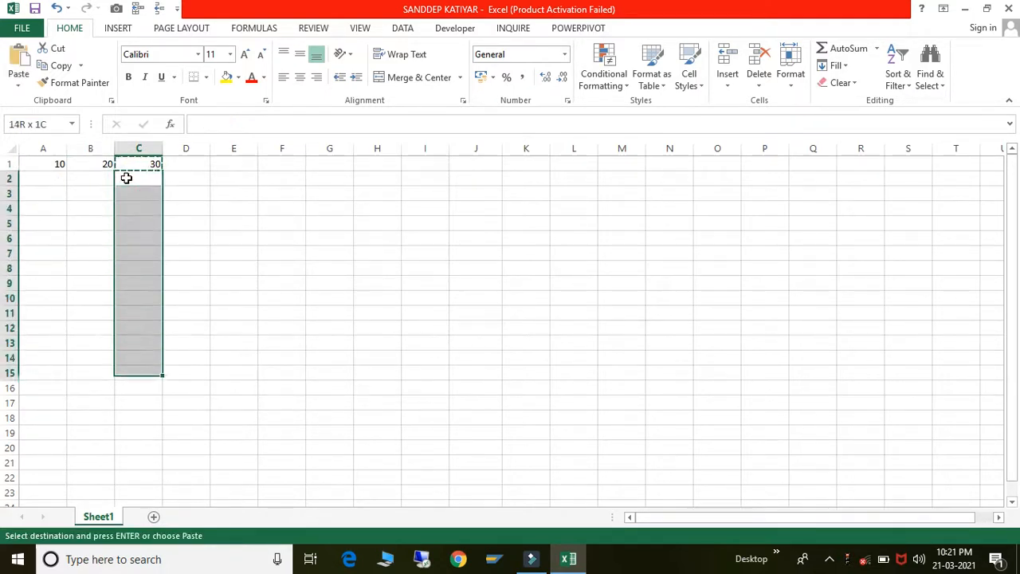
pyautogui.hotkey('shift', 'Down')
pyautogui.rightClick(139, 224)
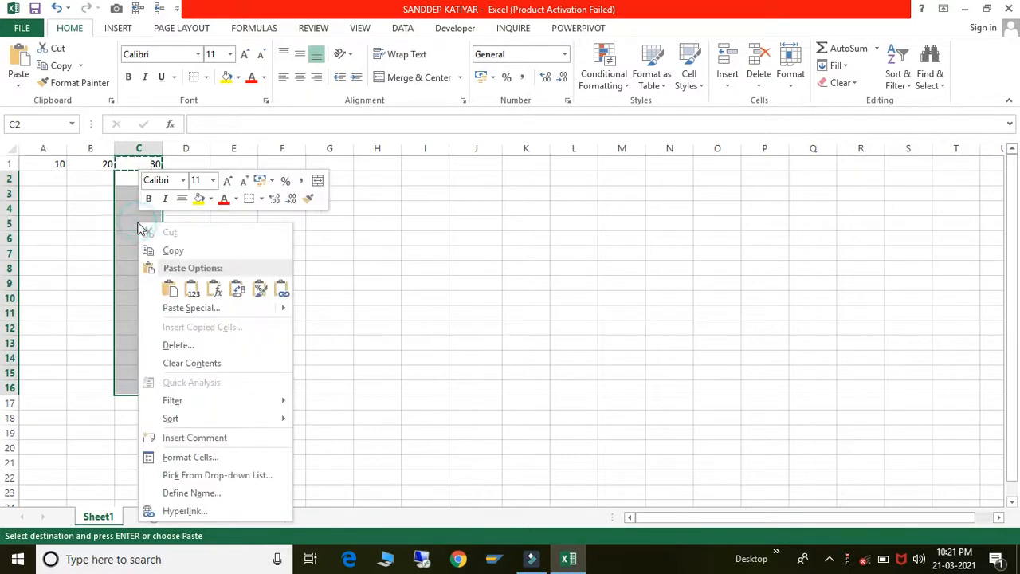
pyautogui.click(175, 307)
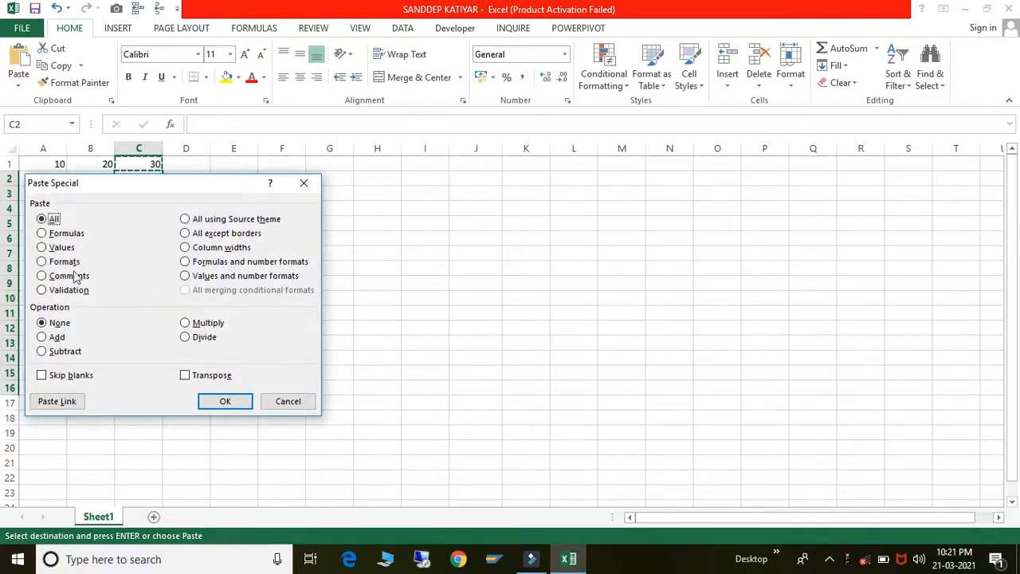
pyautogui.click(42, 248)
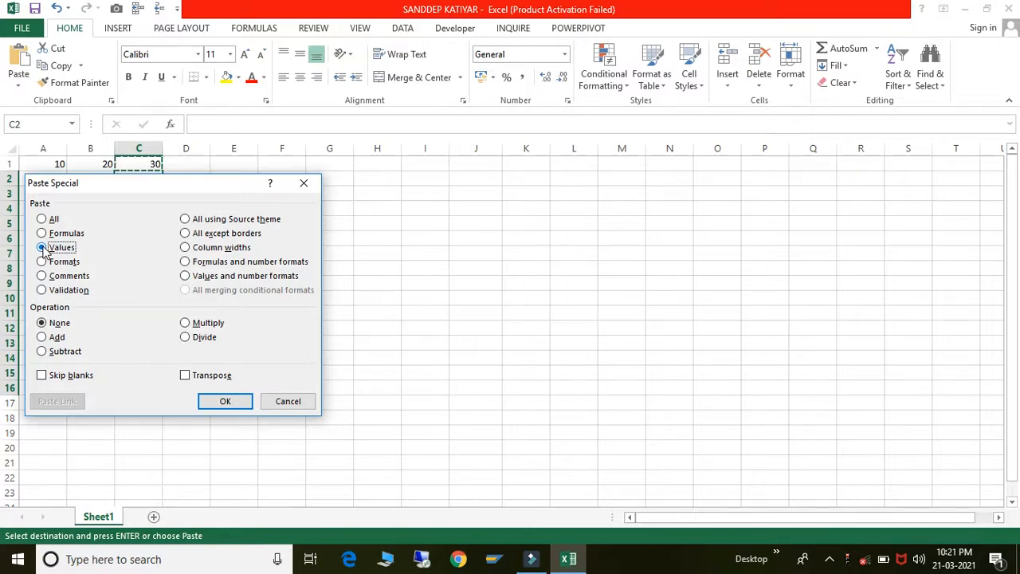
pyautogui.click(223, 403)
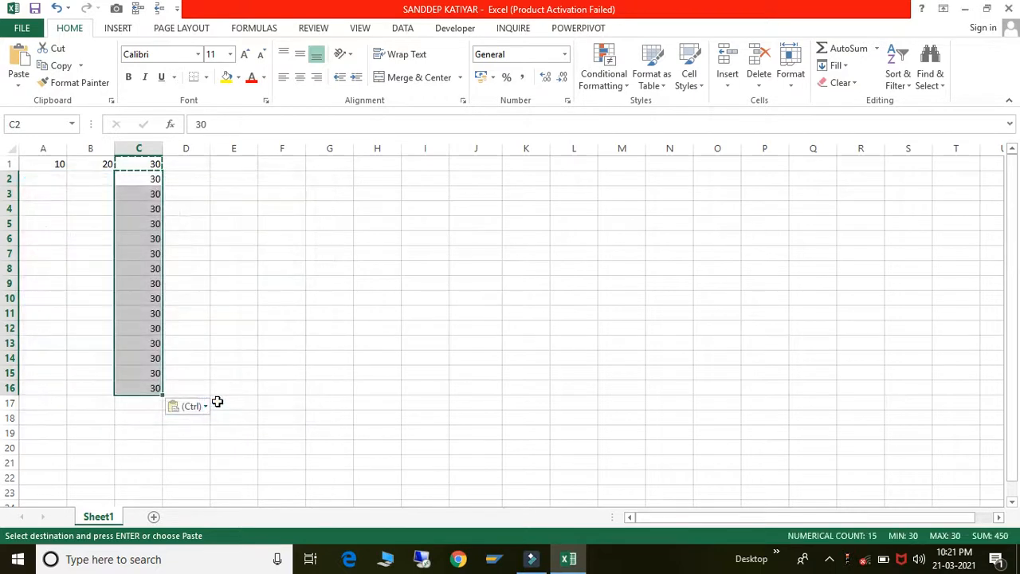
pyautogui.click(206, 266)
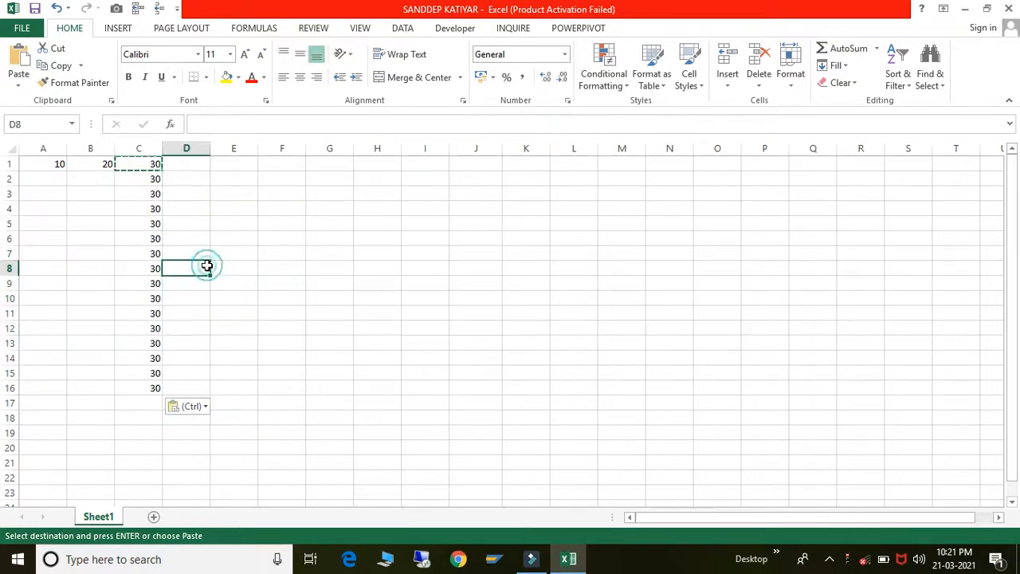
# - Delete the pasted 30s in column C below C1
pyautogui.click(141, 164)
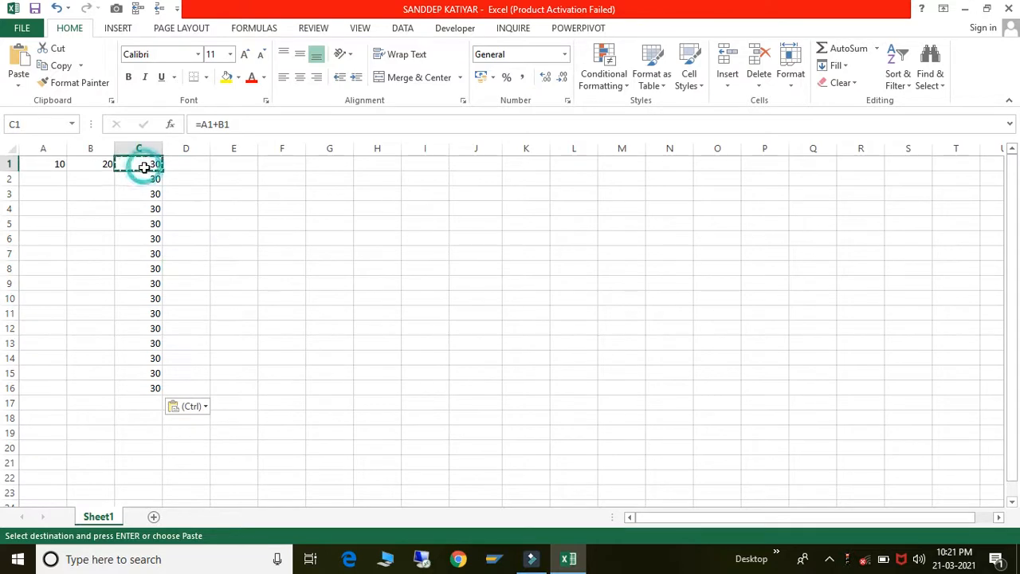
pyautogui.click(57, 181)
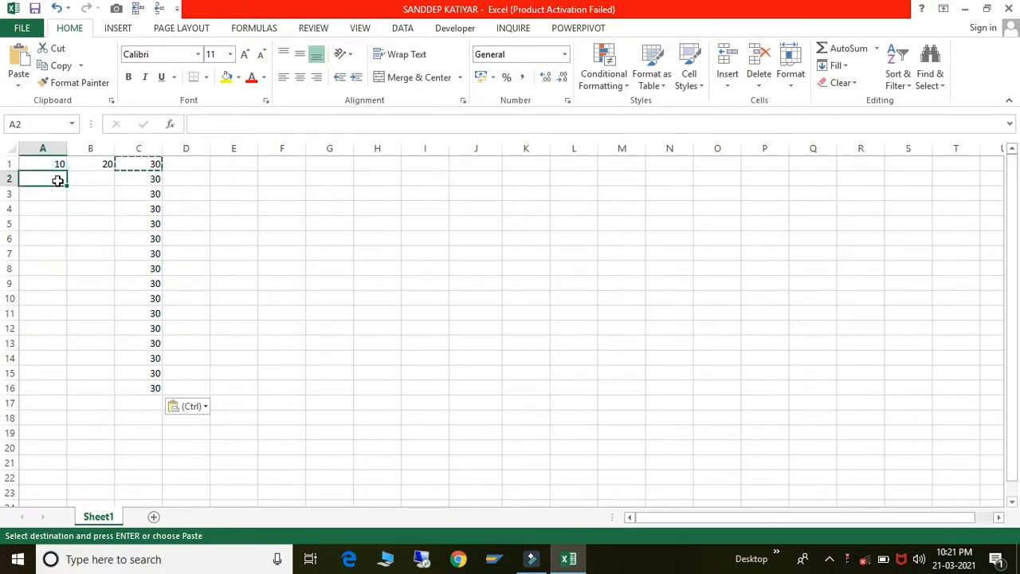
pyautogui.press('Right')
pyautogui.press('Right')
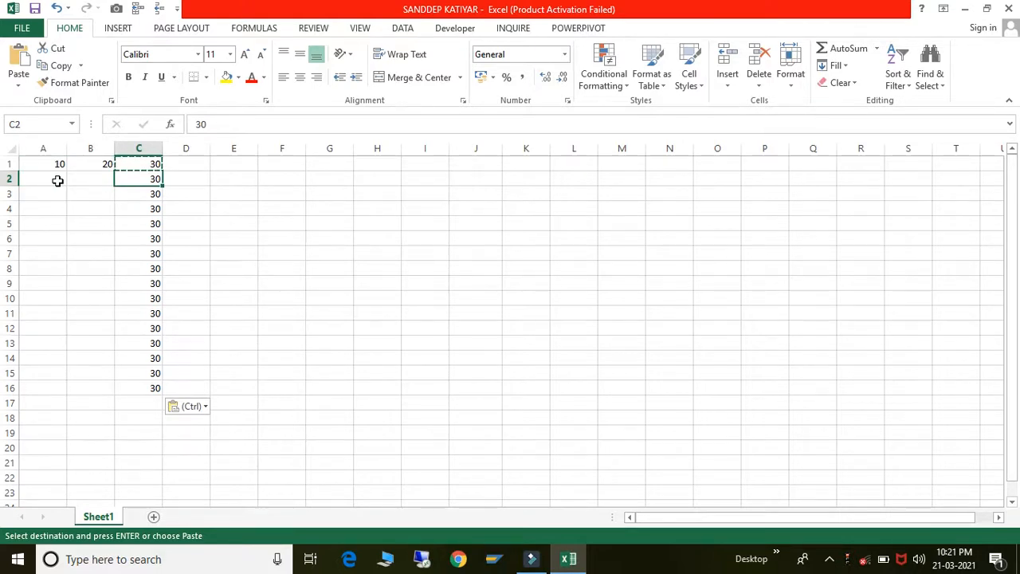
pyautogui.hotkey('shift', 'Down')
pyautogui.hotkey('shift', 'Down')
pyautogui.hotkey('shift', 'Down')
pyautogui.hotkey('shift', 'Down')
pyautogui.hotkey('shift', 'Down')
pyautogui.hotkey('shift', 'Down')
pyautogui.hotkey('shift', 'Down')
pyautogui.hotkey('shift', 'Down')
pyautogui.hotkey('shift', 'Down')
pyautogui.hotkey('shift', 'Down')
pyautogui.hotkey('shift', 'Down')
pyautogui.hotkey('shift', 'Down')
pyautogui.hotkey('shift', 'Down')
pyautogui.hotkey('shift', 'Down')
pyautogui.hotkey('shift', 'Down')
pyautogui.hotkey('shift', 'Down')
pyautogui.hotkey('shift', 'Down')
pyautogui.hotkey('shift', 'Down')
pyautogui.hotkey('shift', 'Down')
pyautogui.press('Delete')
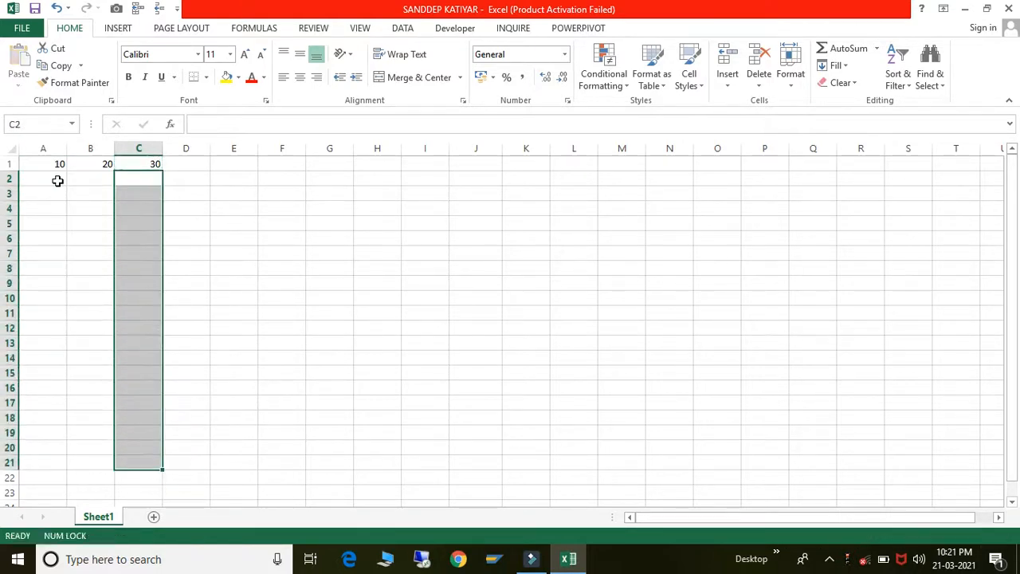
# - Copy the C1 formula and select all of column C
pyautogui.click(145, 163)
pyautogui.hotkey('ctrl', 'c')
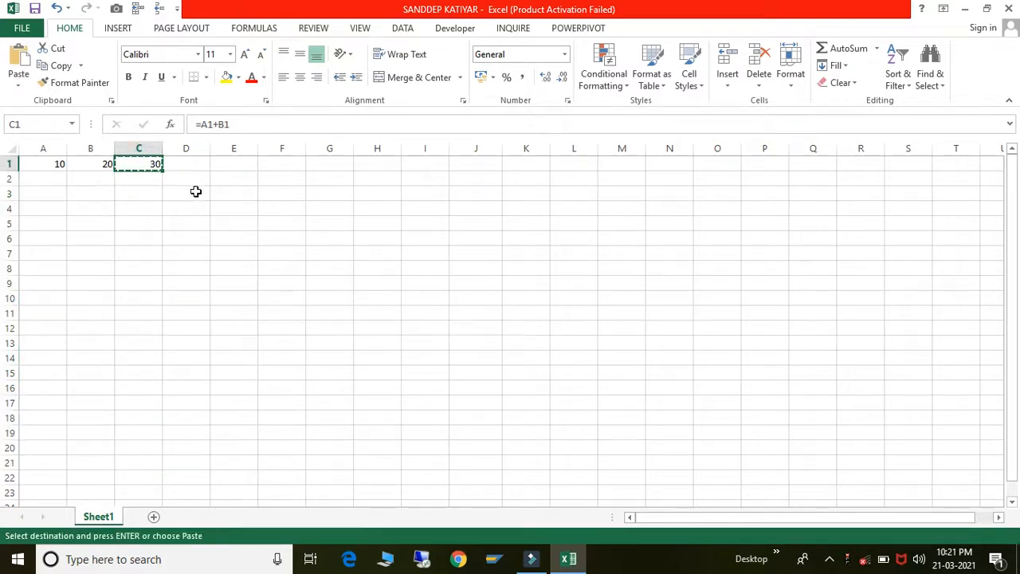
pyautogui.click(195, 191)
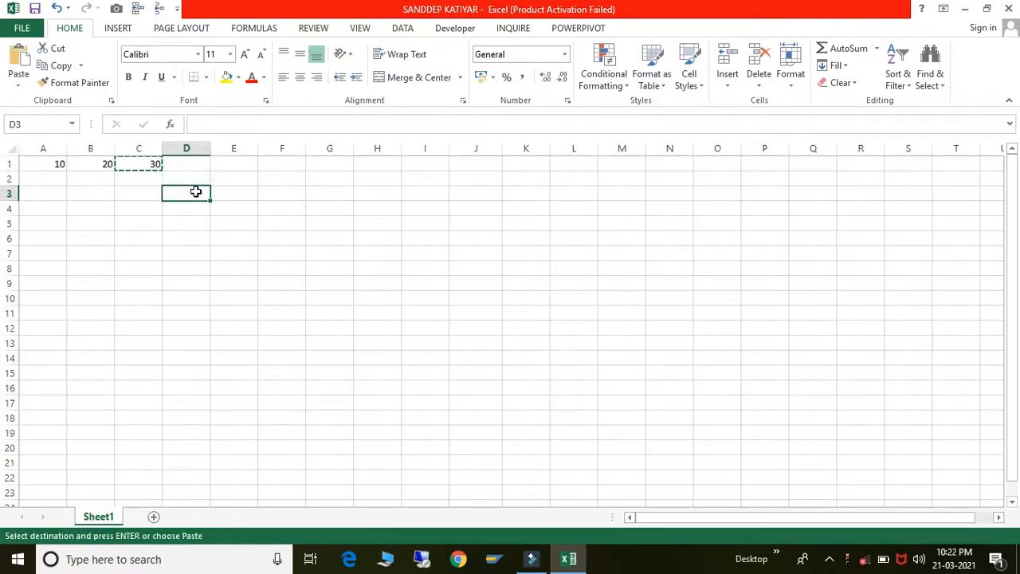
pyautogui.click(139, 147)
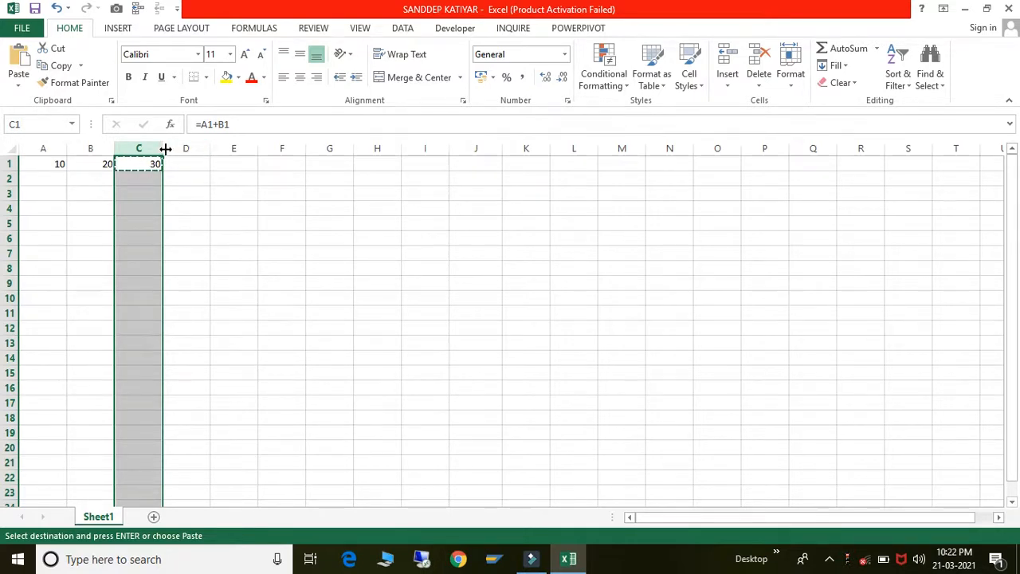
# - Set column C's width to 20 through Column Width
pyautogui.click(165, 149)
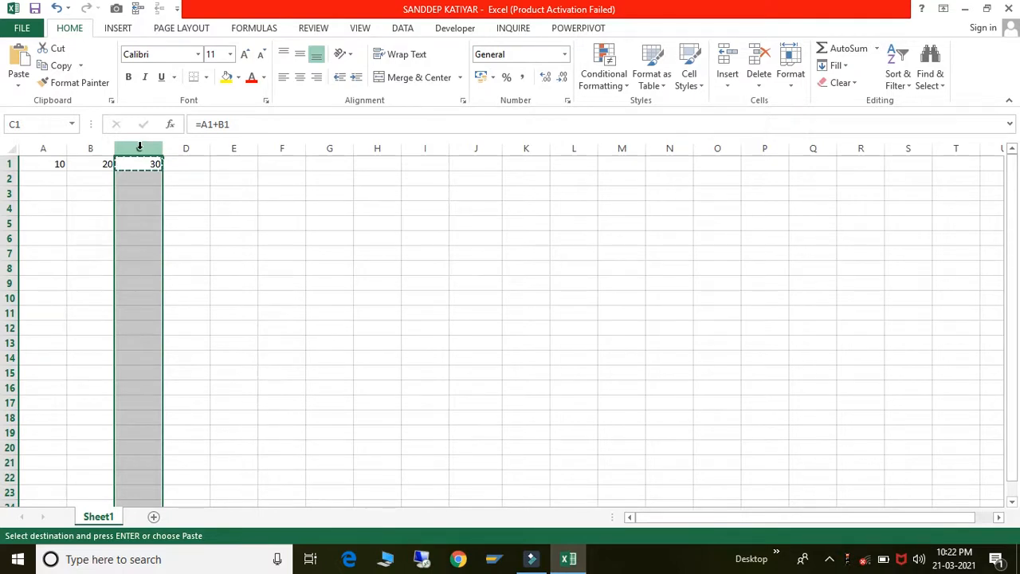
pyautogui.rightClick(140, 146)
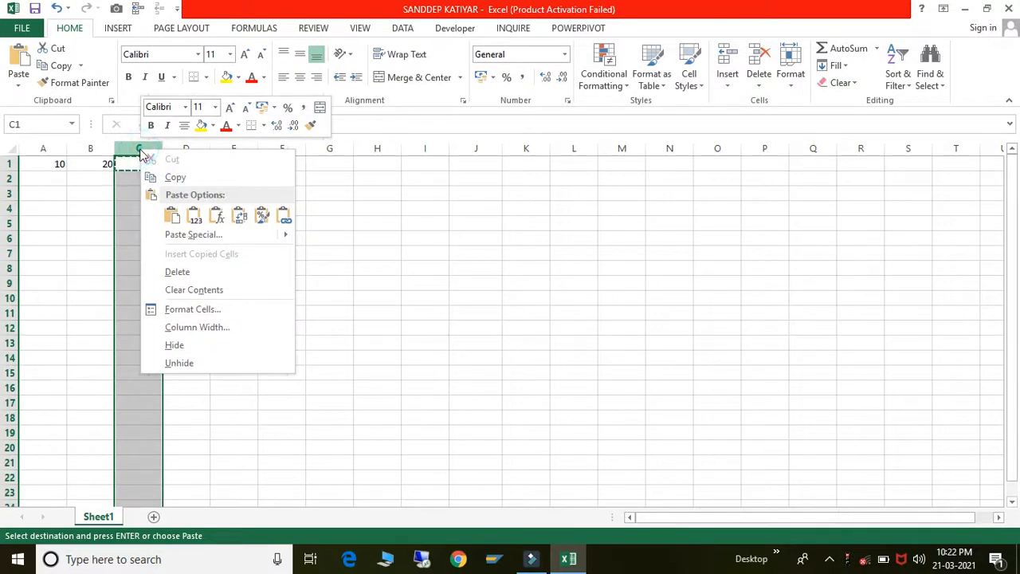
pyautogui.click(219, 330)
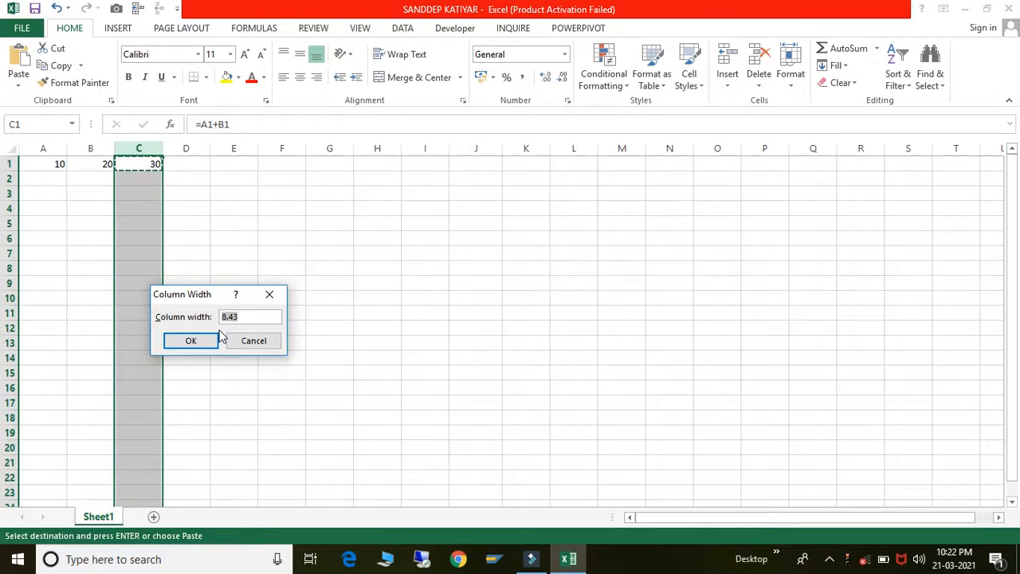
pyautogui.write('20')
pyautogui.click(210, 338)
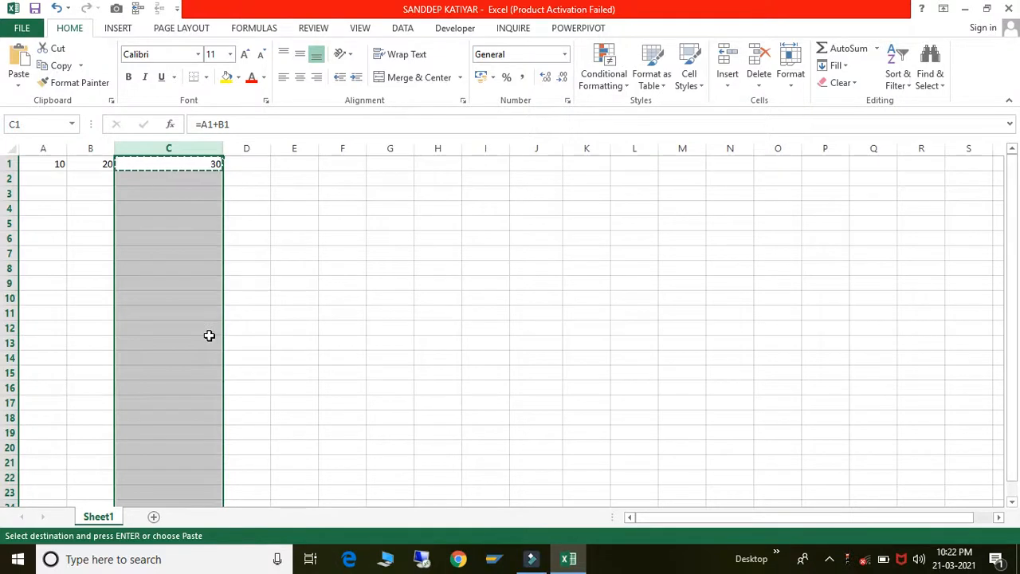
pyautogui.click(286, 290)
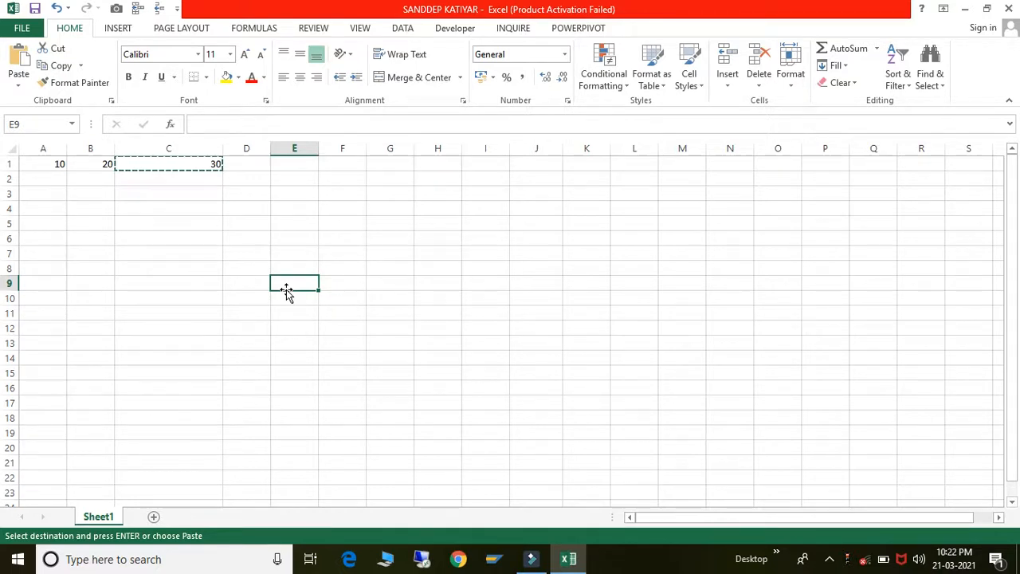
# - Set row 2's height to 30 through Row Height
pyautogui.click(11, 178)
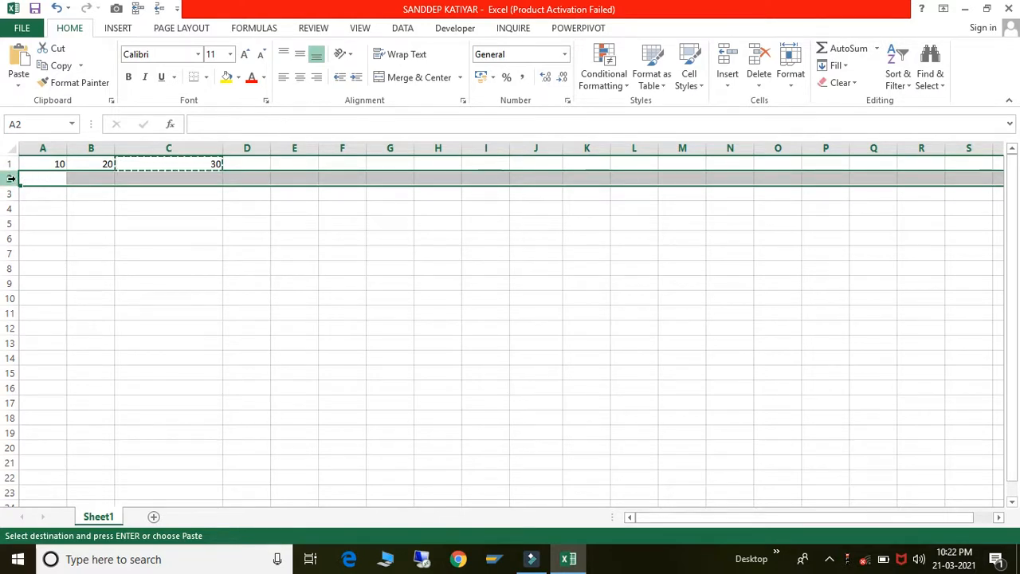
pyautogui.rightClick(12, 178)
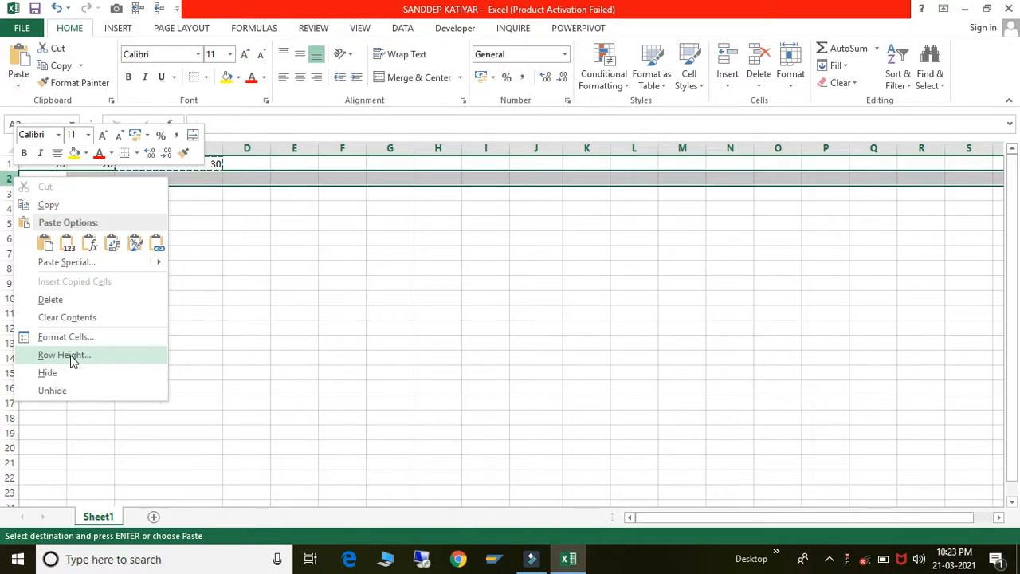
pyautogui.click(70, 354)
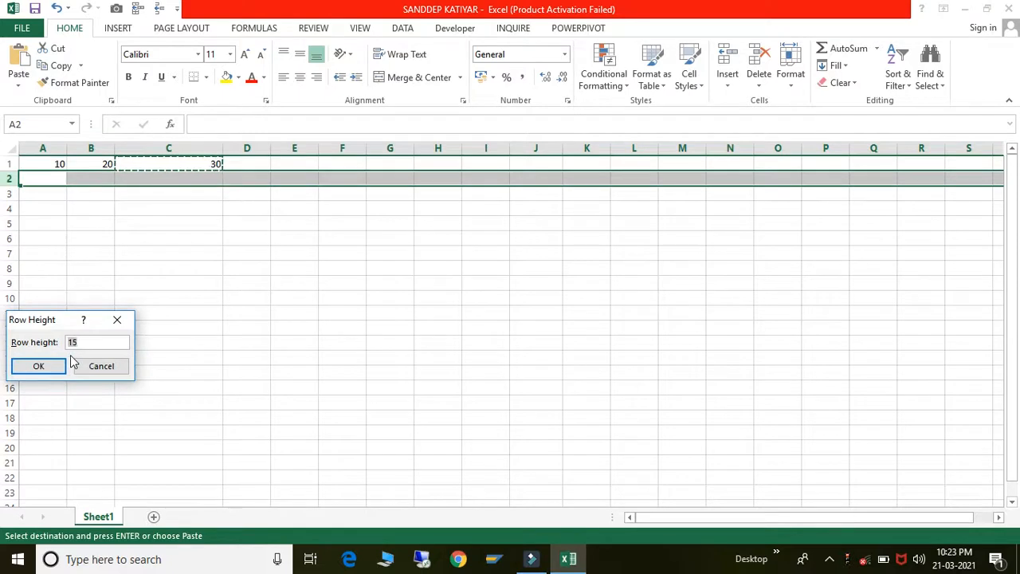
pyautogui.write('30')
pyautogui.click(48, 366)
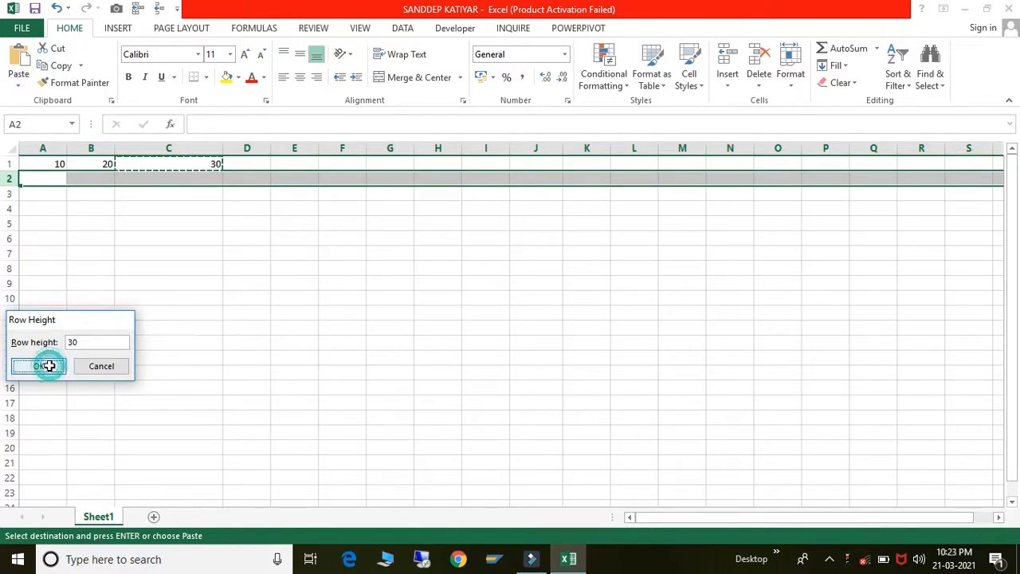
pyautogui.click(97, 293)
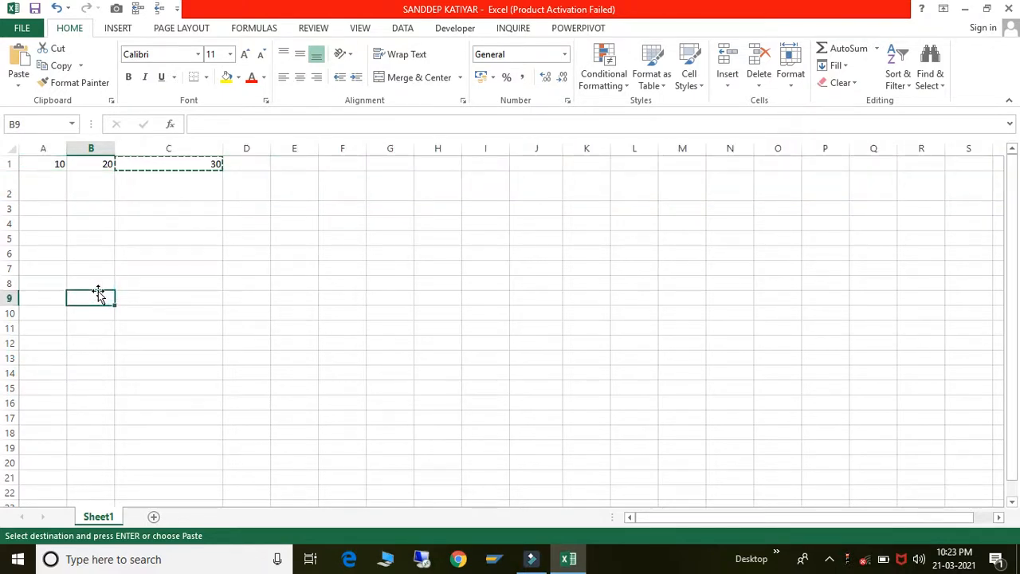
# - Step through the cells of row 2, then narrow column C by dragging its border
pyautogui.click(182, 184)
pyautogui.click(10, 191)
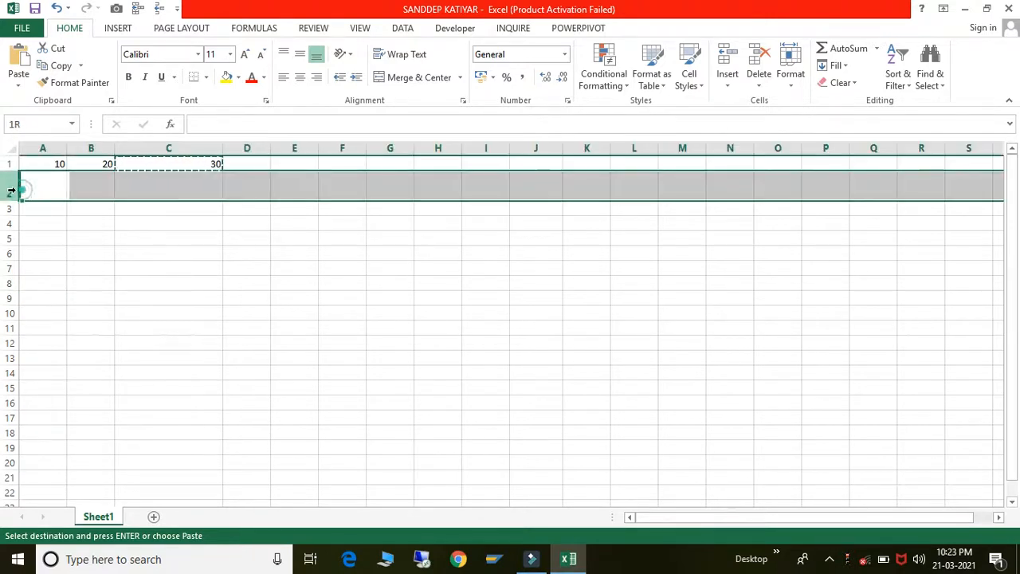
pyautogui.click(108, 184)
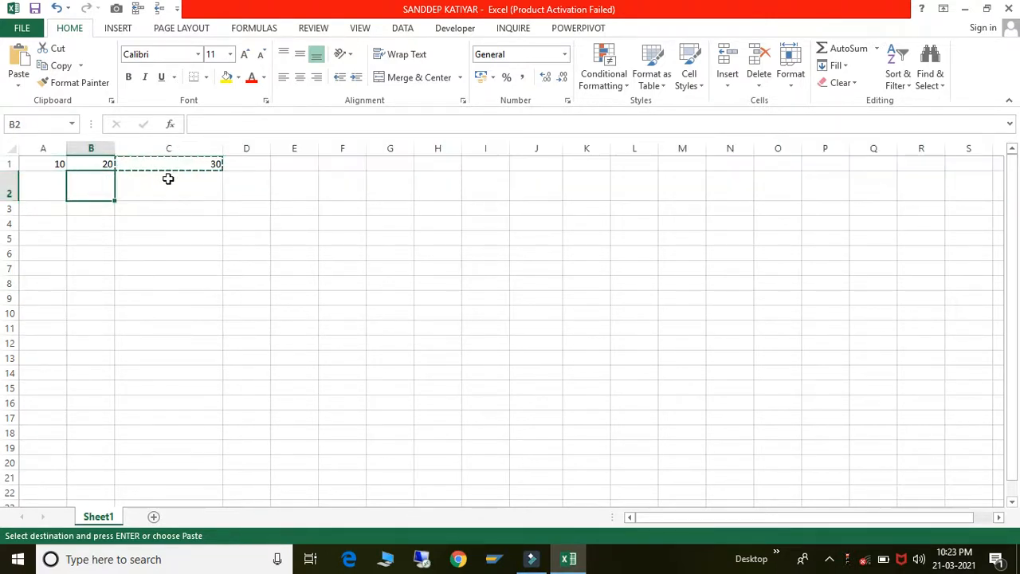
pyautogui.click(167, 178)
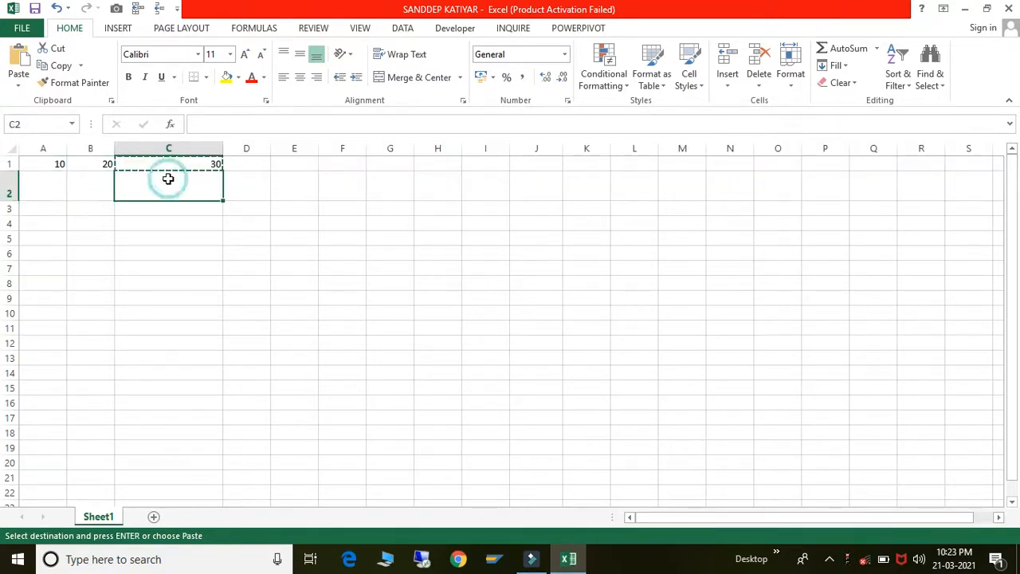
pyautogui.click(247, 181)
pyautogui.click(193, 184)
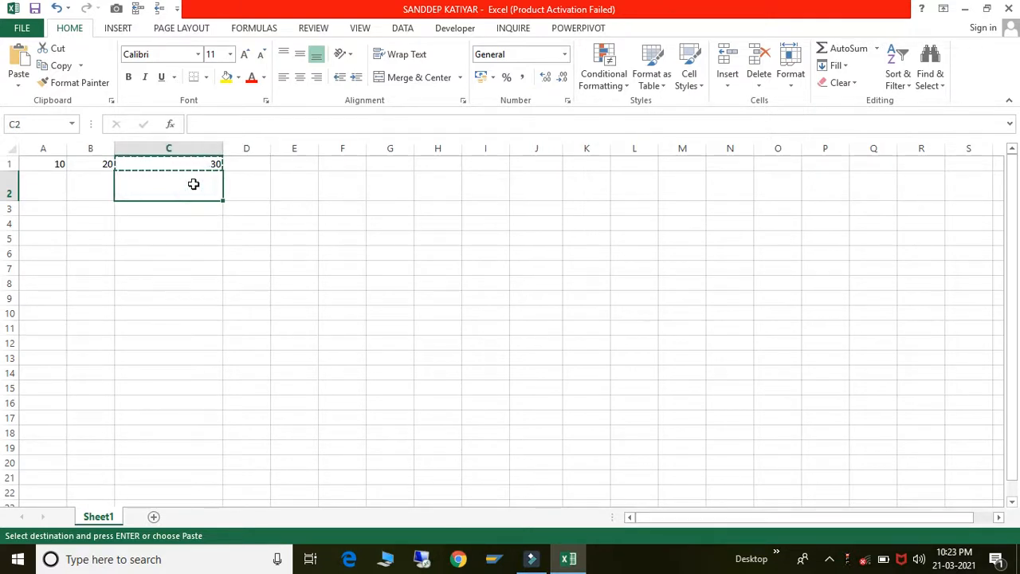
pyautogui.click(252, 179)
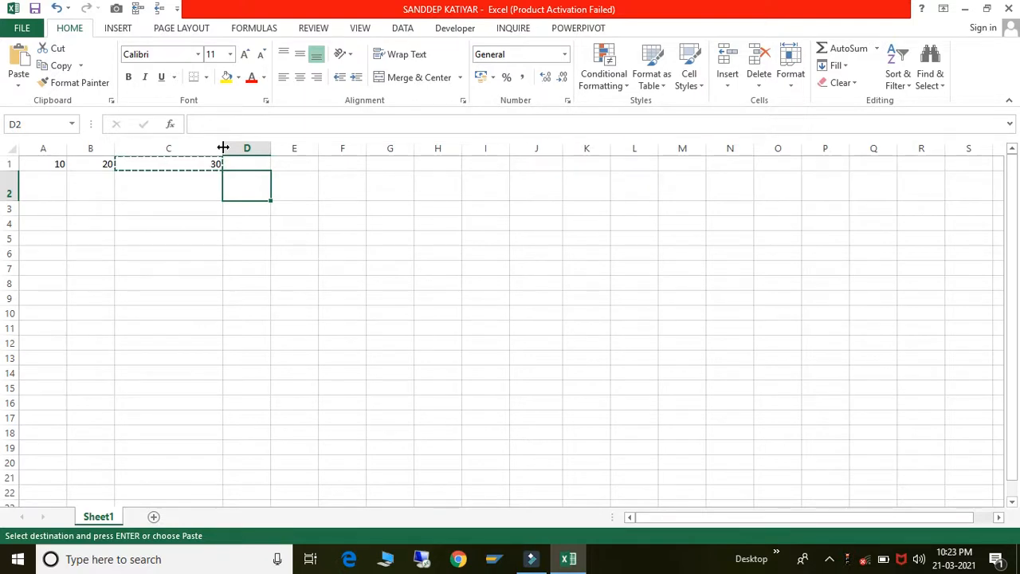
pyautogui.moveTo(223, 147); pyautogui.dragTo(182, 151)
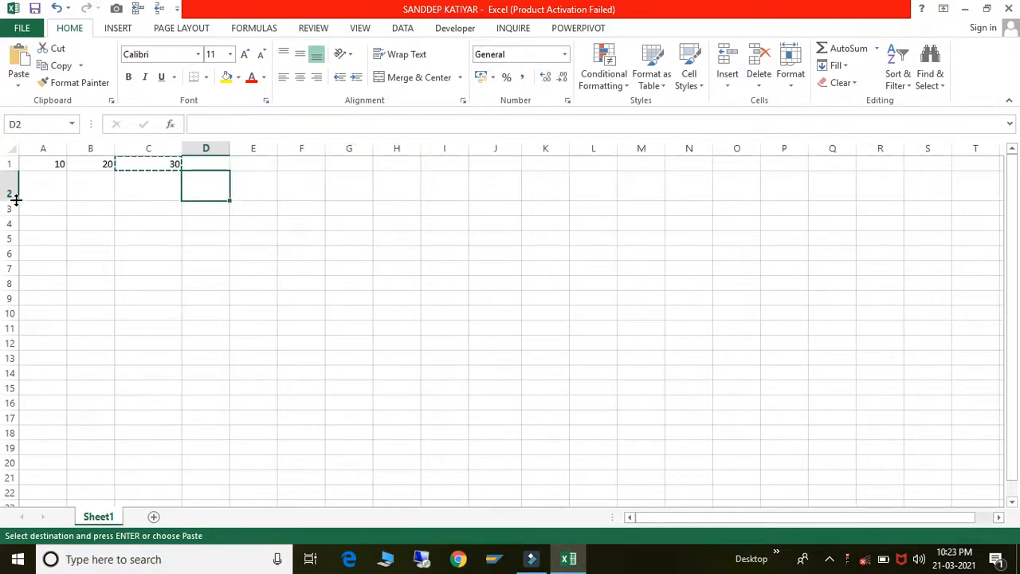
# - Make row 2 taller, then autofit it back to standard height
pyautogui.moveTo(10, 197); pyautogui.dragTo(19, 228)
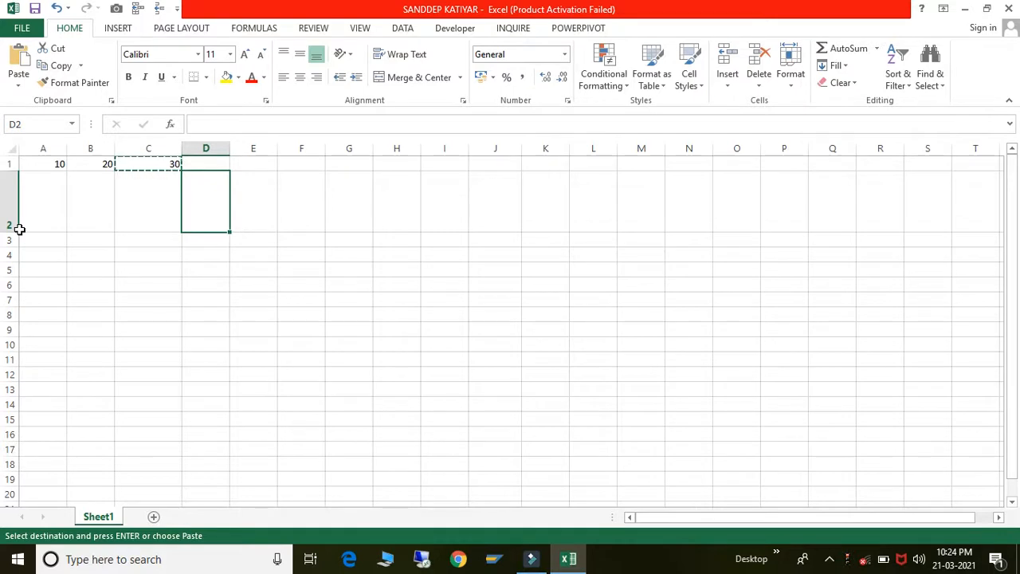
pyautogui.click(308, 250)
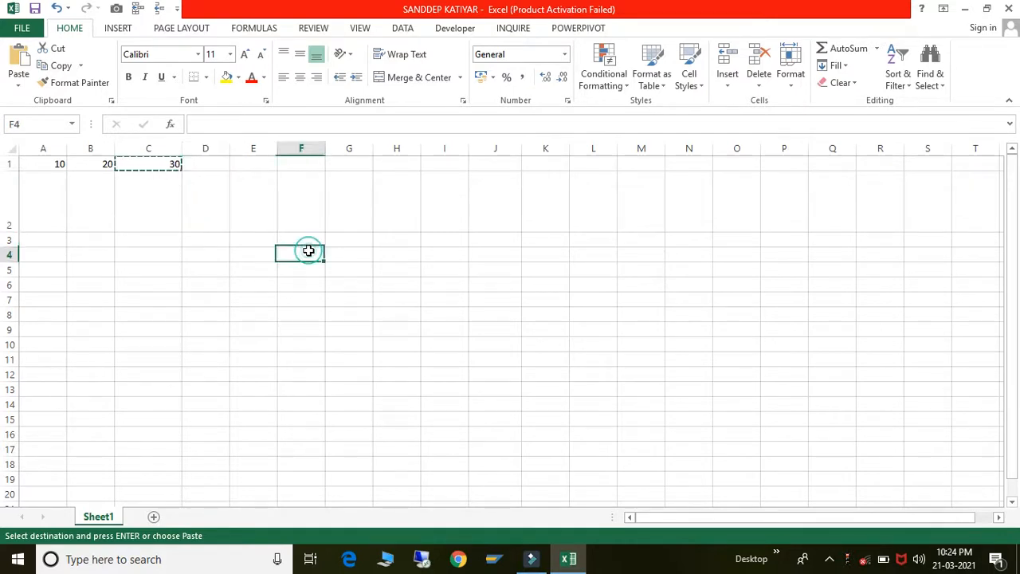
pyautogui.doubleClick(11, 233)
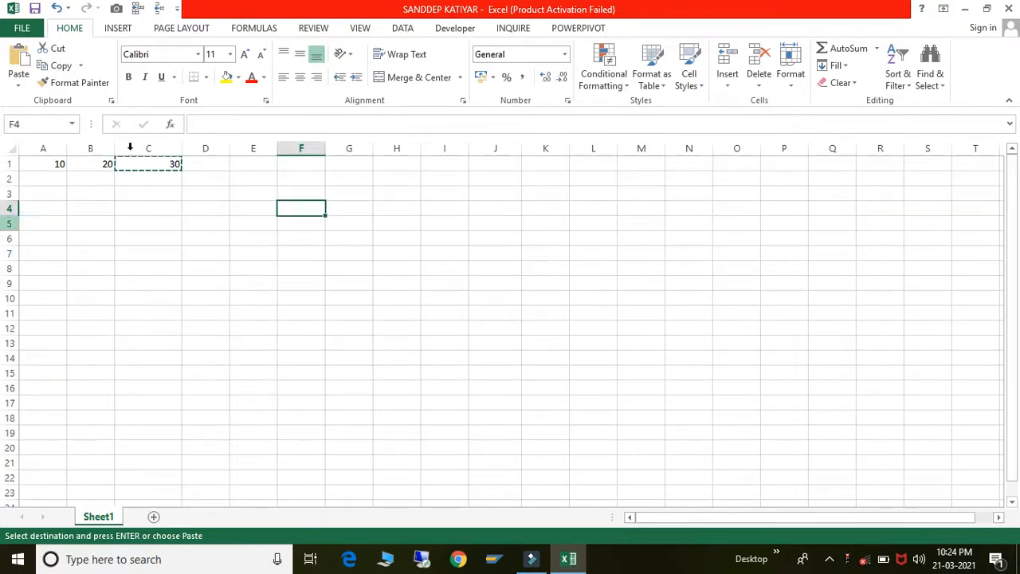
# - Widen column C by hand so it stays wider than the other columns
pyautogui.click(167, 164)
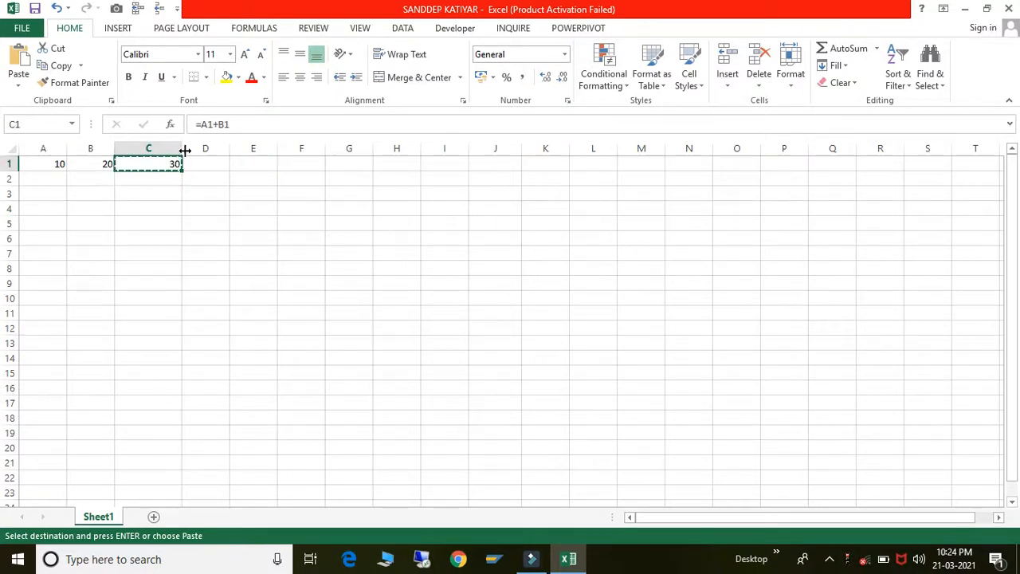
pyautogui.moveTo(184, 150); pyautogui.dragTo(212, 149)
pyautogui.click(221, 231)
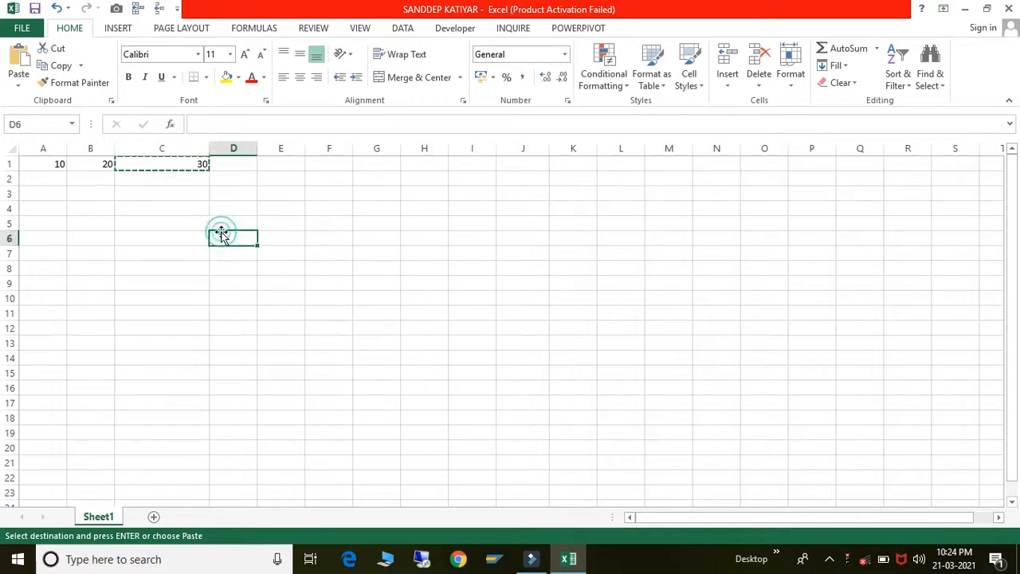
pyautogui.click(199, 210)
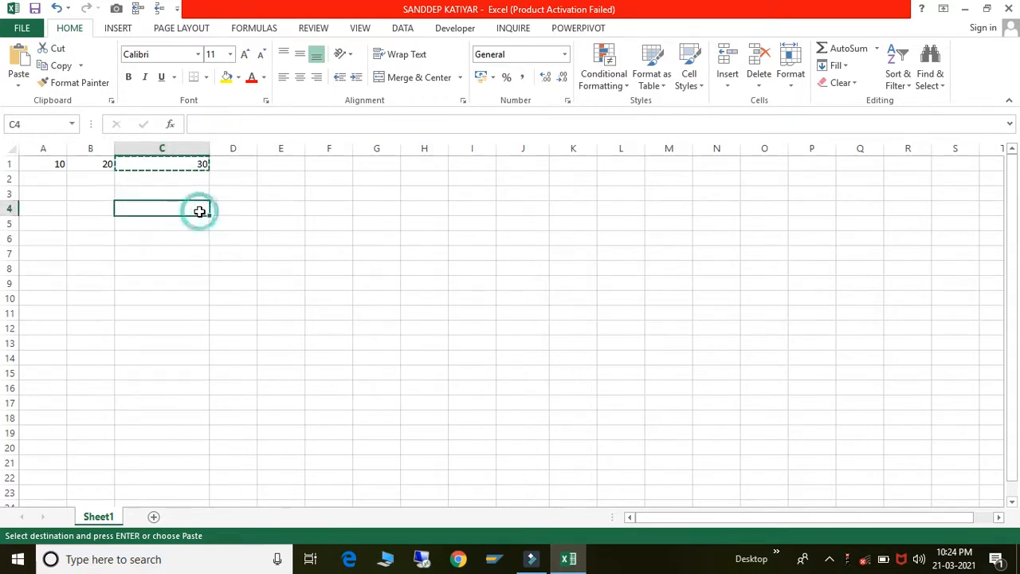
pyautogui.click(178, 161)
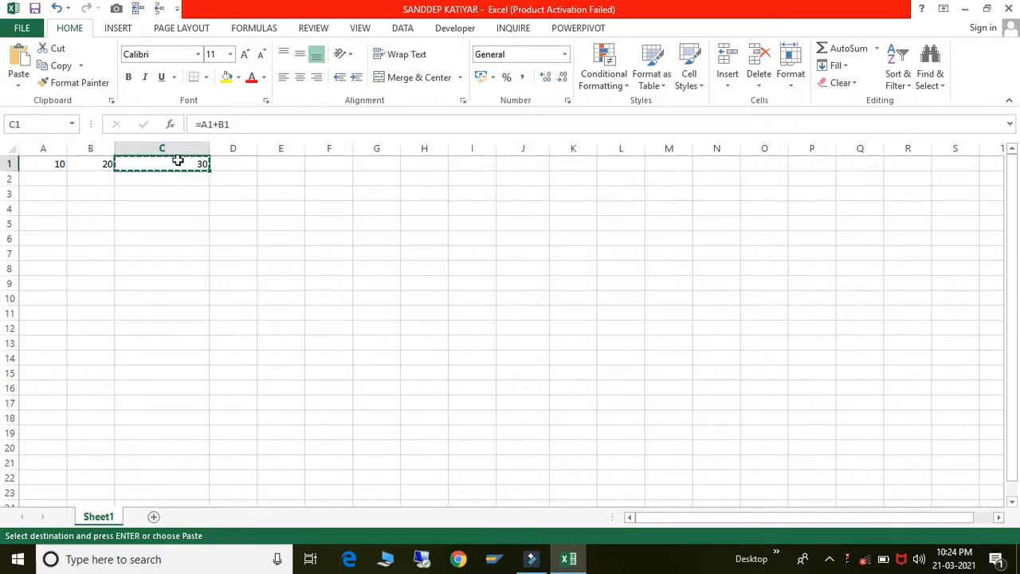
# - Paste only C1's value 30 into H1 with Paste Special Values, not the formula
pyautogui.click(424, 164)
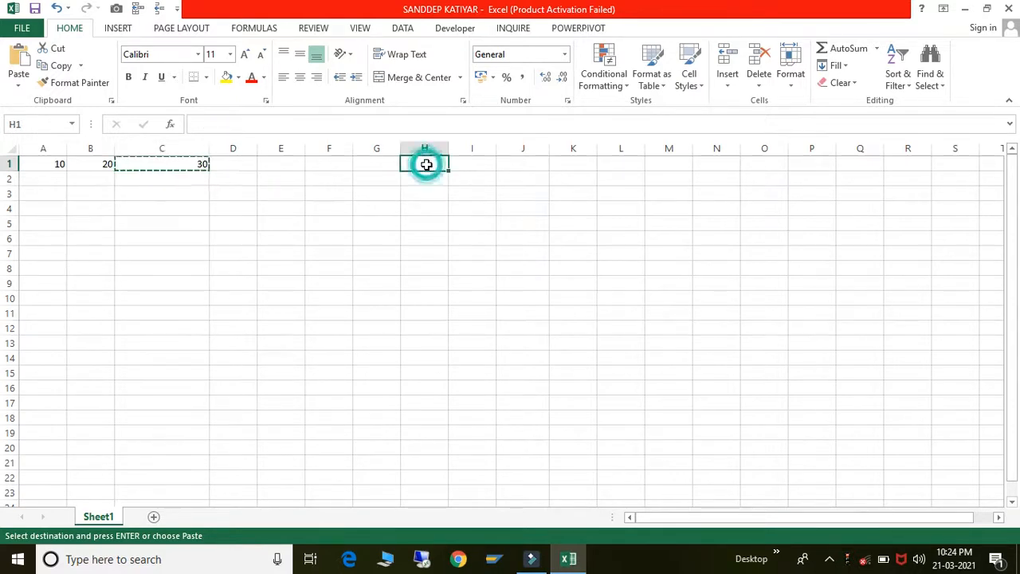
pyautogui.hotkey('ctrl', 'v')
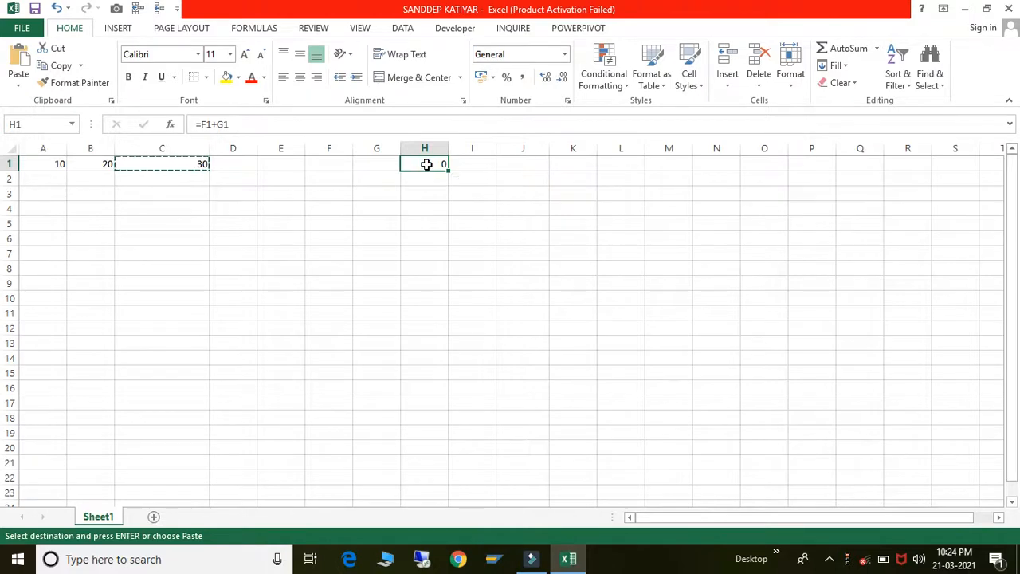
pyautogui.hotkey('ctrl', 'z')
pyautogui.rightClick(426, 164)
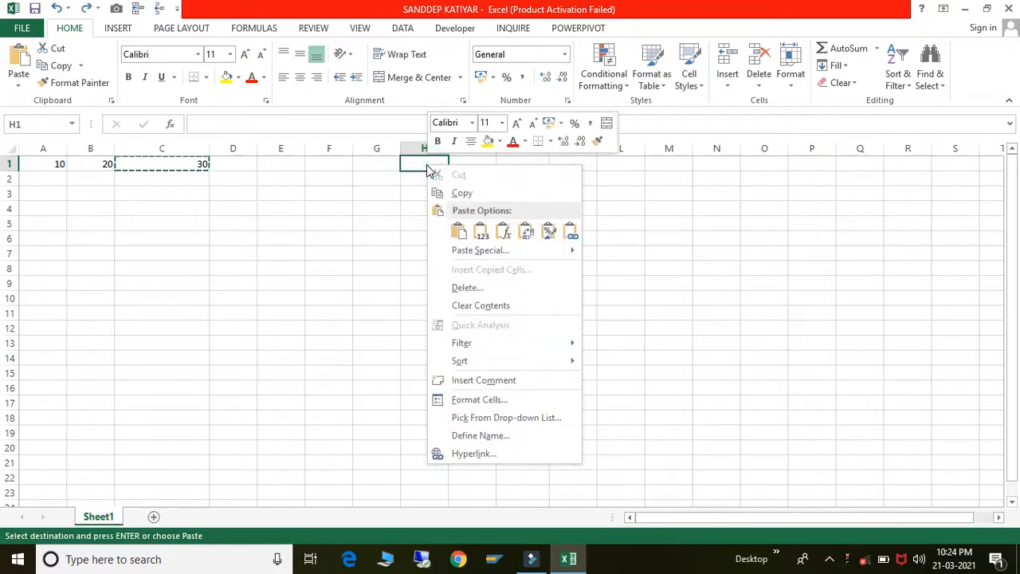
pyautogui.click(482, 251)
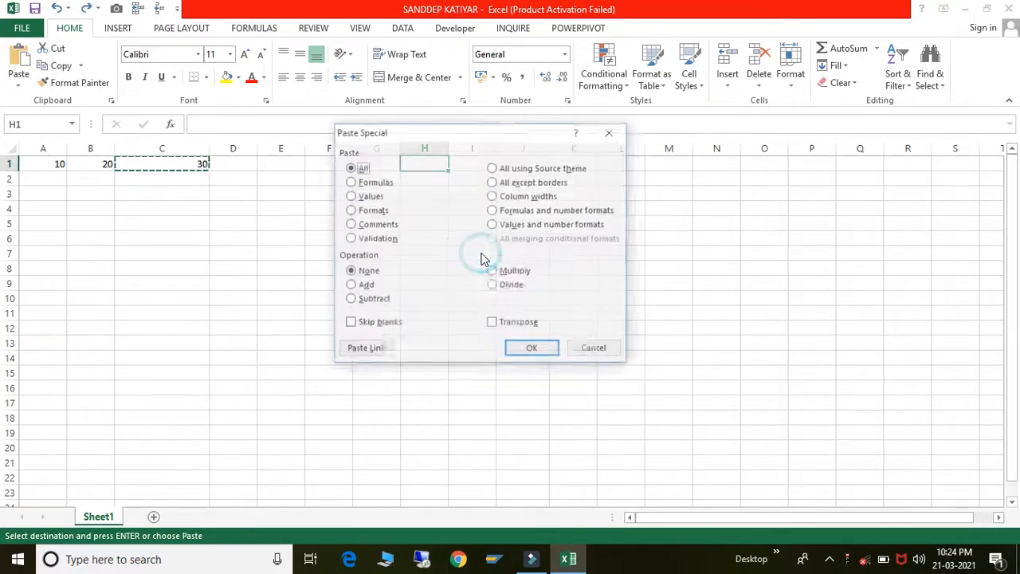
pyautogui.click(352, 195)
pyautogui.click(533, 350)
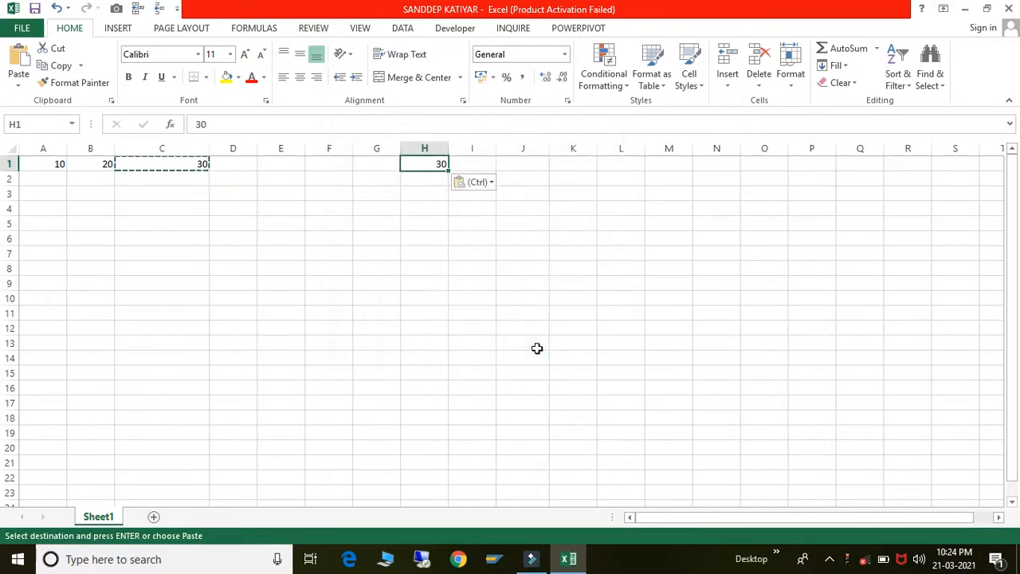
# - Give column H the same width as column C using Paste Special Column widths on H1
pyautogui.rightClick(425, 164)
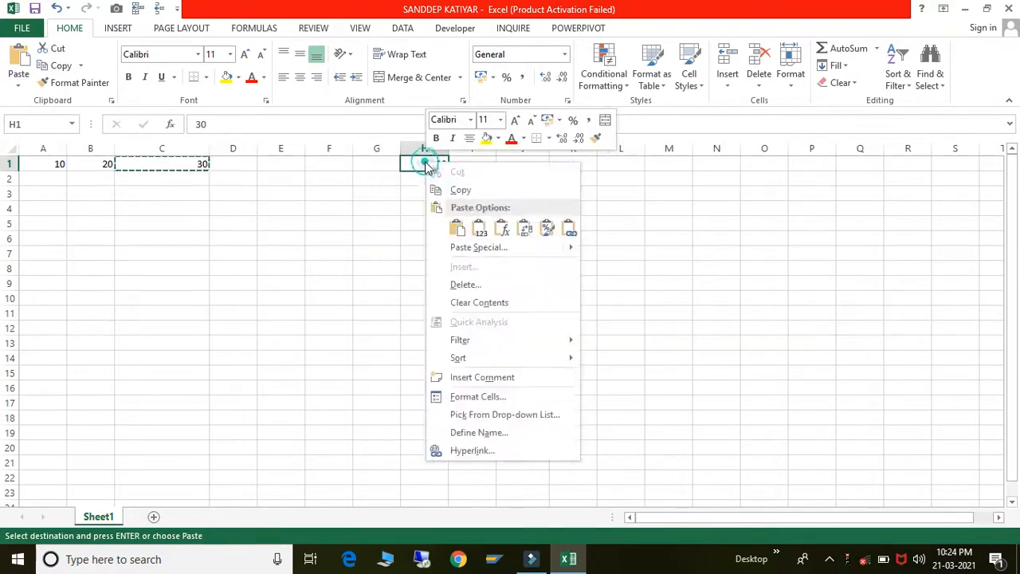
pyautogui.click(465, 246)
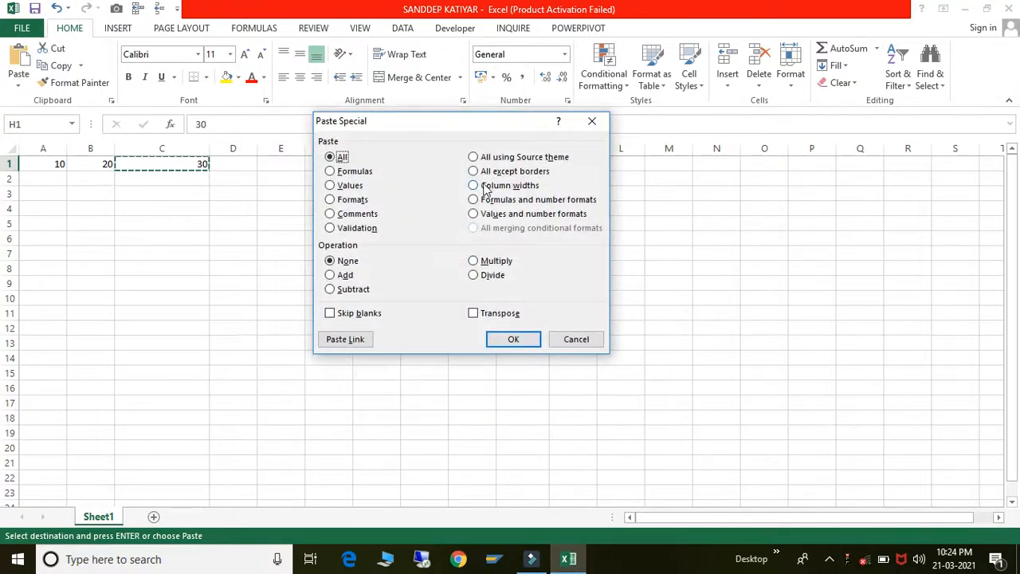
pyautogui.click(474, 185)
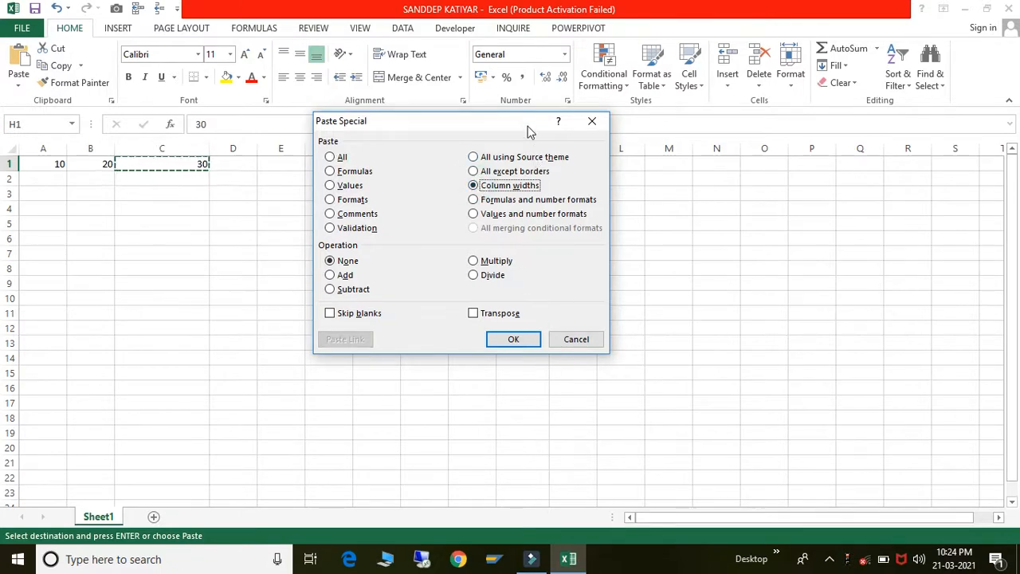
pyautogui.moveTo(527, 126); pyautogui.dragTo(541, 272)
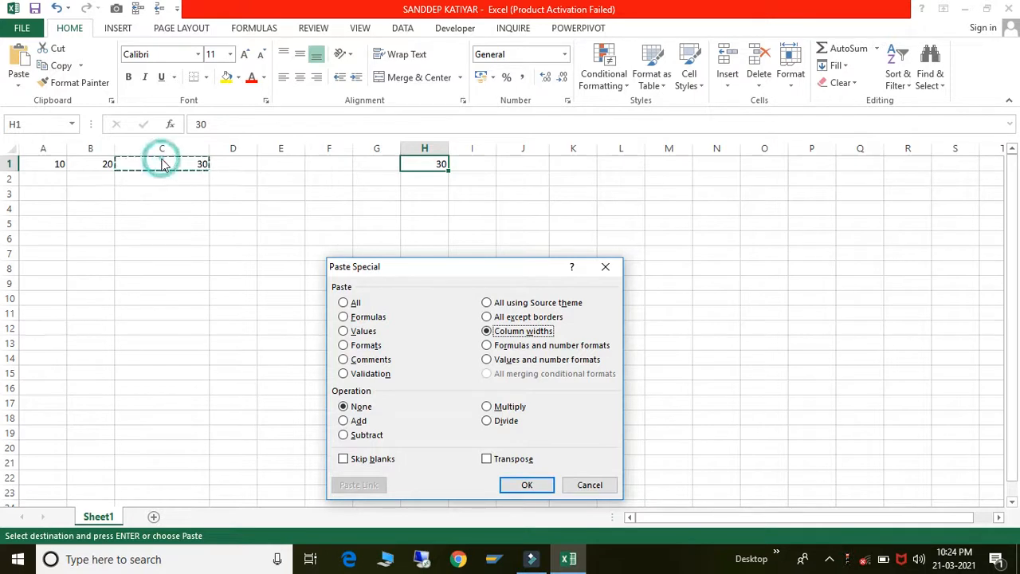
pyautogui.click(524, 485)
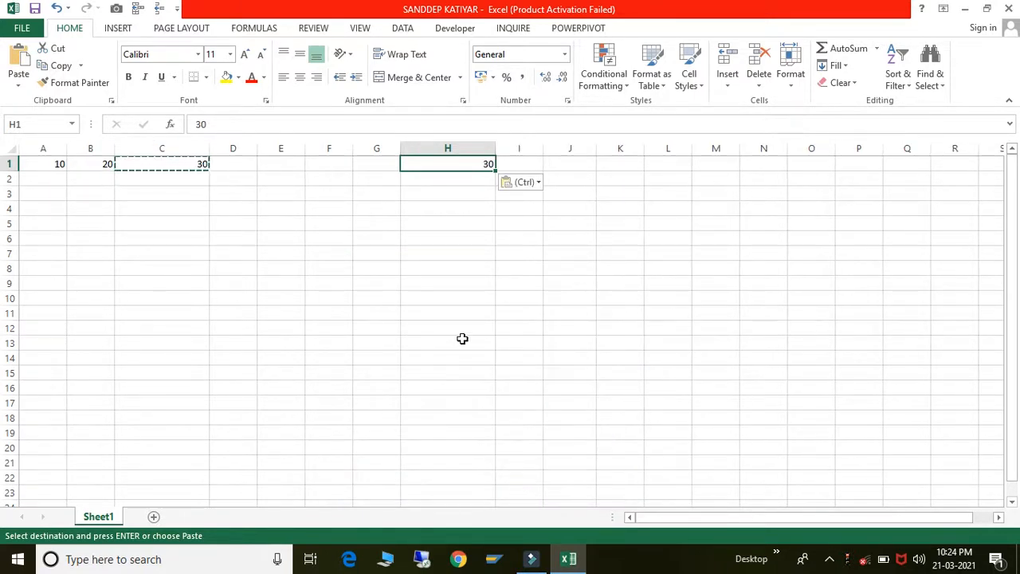
pyautogui.click(462, 341)
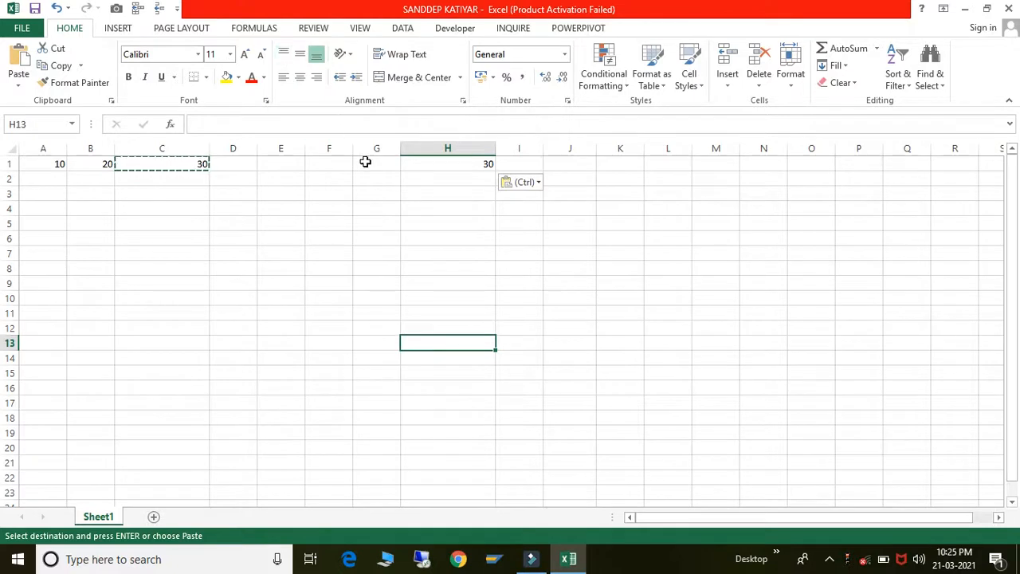
# - Copy H1's value 30, open Paste Special on K1, and cancel without pasting
pyautogui.click(452, 168)
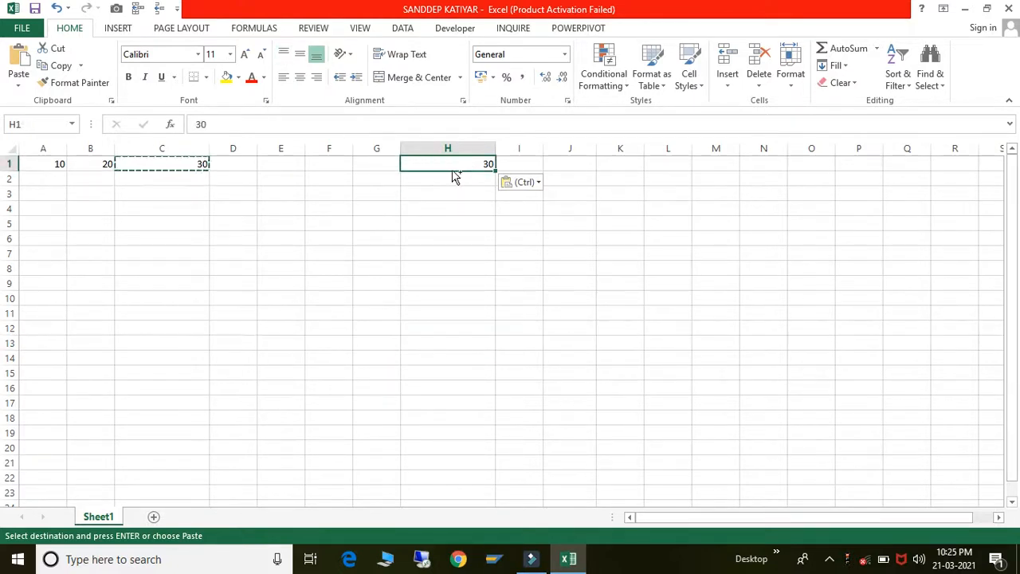
pyautogui.hotkey('ctrl', 'c')
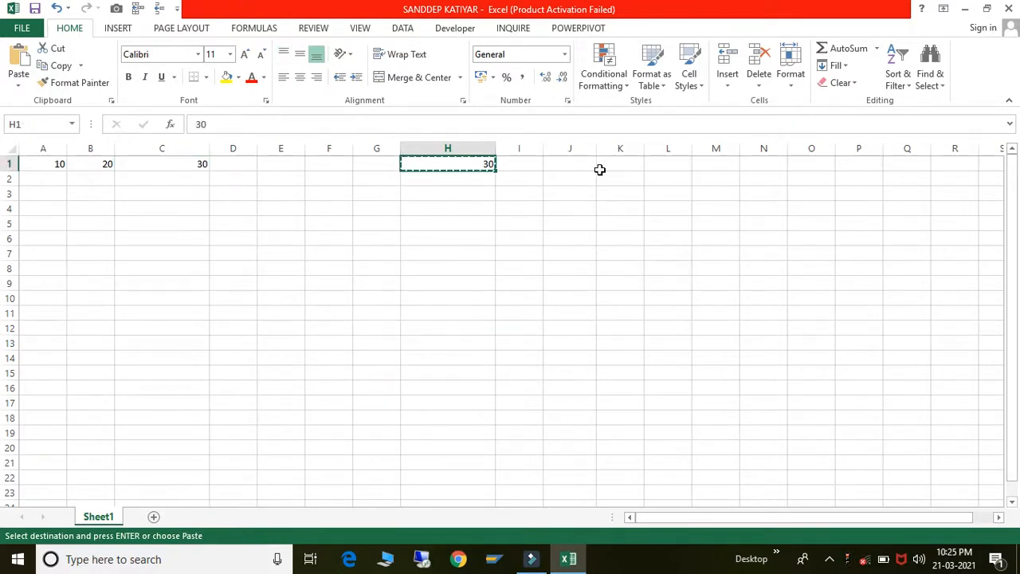
pyautogui.click(612, 171)
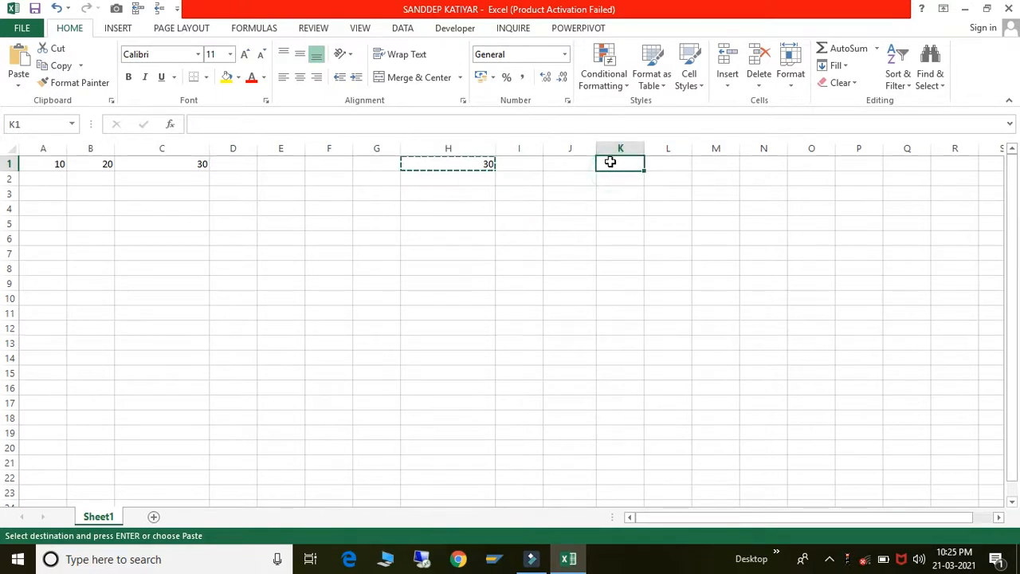
pyautogui.rightClick(613, 169)
pyautogui.click(653, 247)
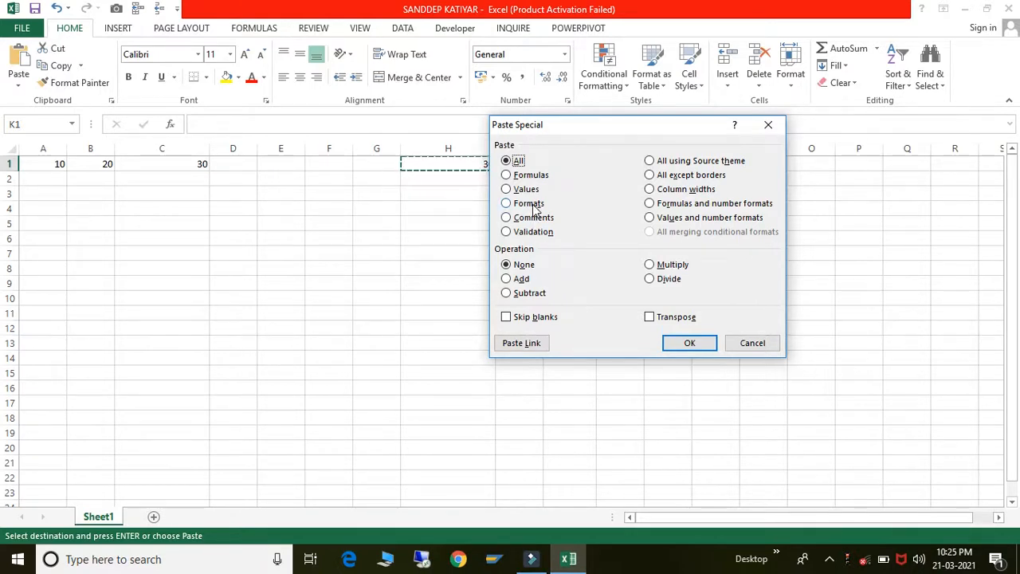
pyautogui.click(764, 343)
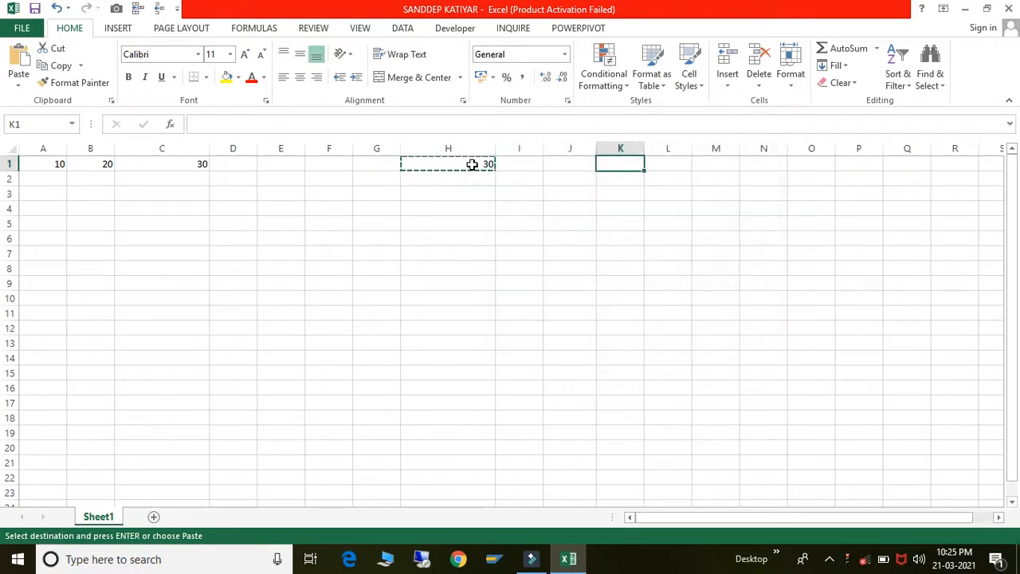
pyautogui.click(472, 164)
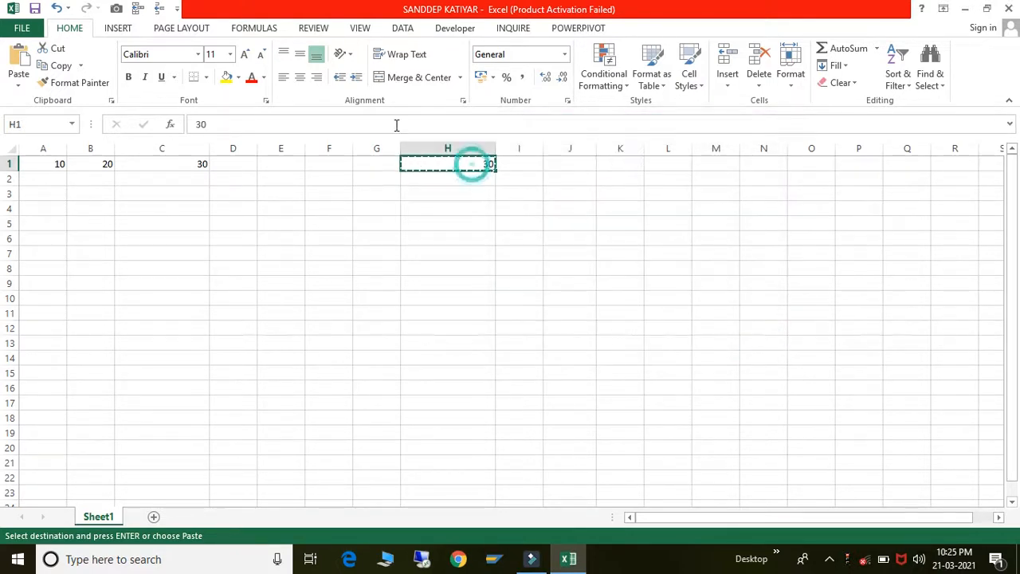
# - Increase H1's decimals twice so it shows 30.00
pyautogui.click(546, 78)
pyautogui.click(546, 78)
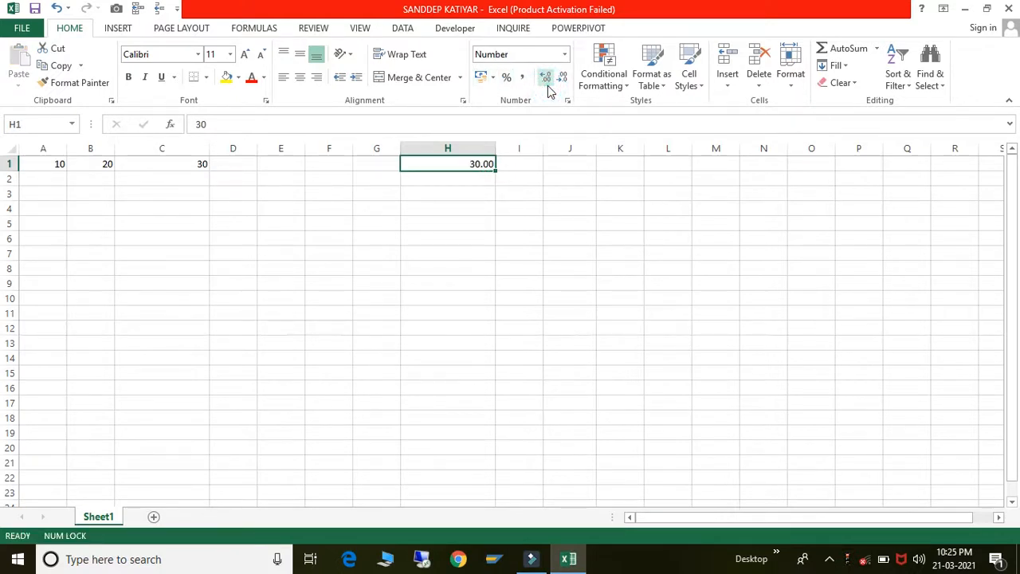
pyautogui.click(536, 272)
# - Copy H1's 30.00 into H6 and J1, then copy C1
pyautogui.click(467, 163)
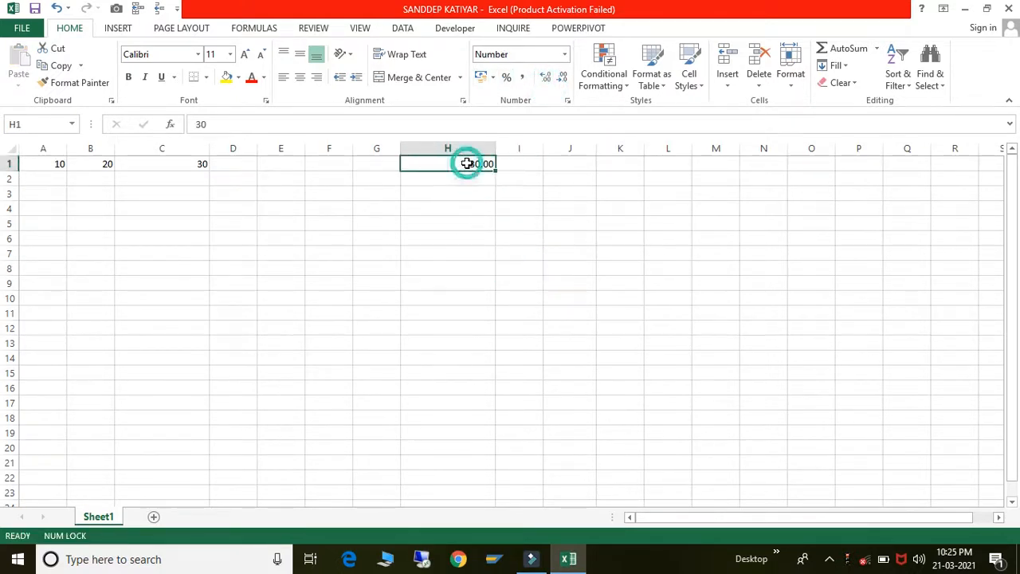
pyautogui.hotkey('ctrl', 'c')
pyautogui.click(463, 239)
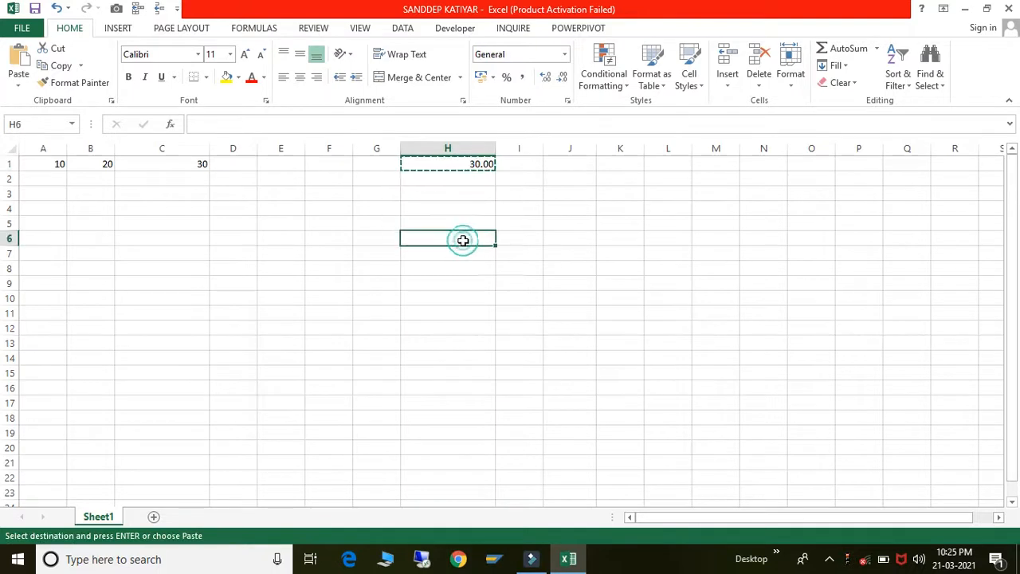
pyautogui.hotkey('ctrl', 'v')
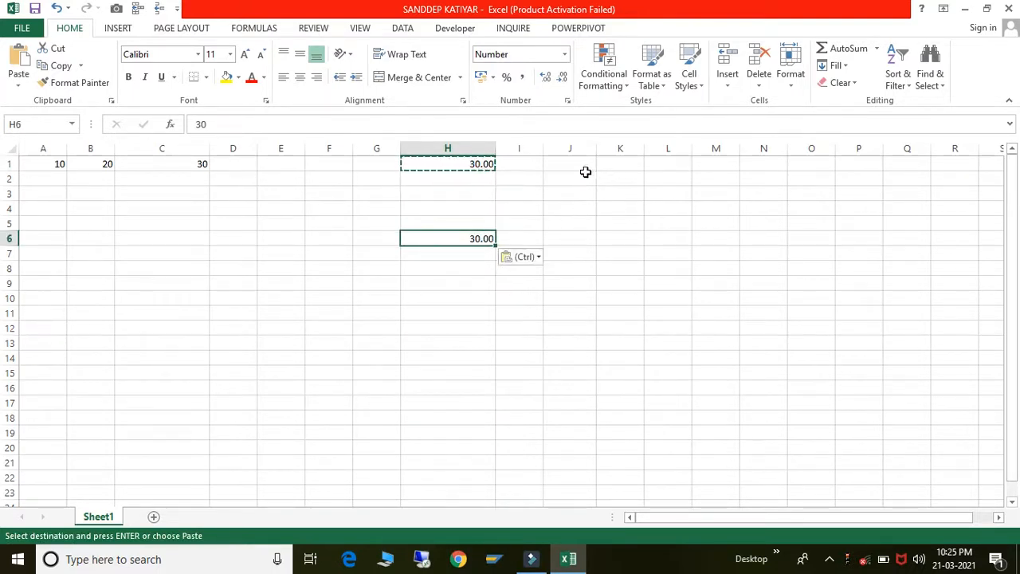
pyautogui.click(584, 170)
pyautogui.hotkey('ctrl', 'v')
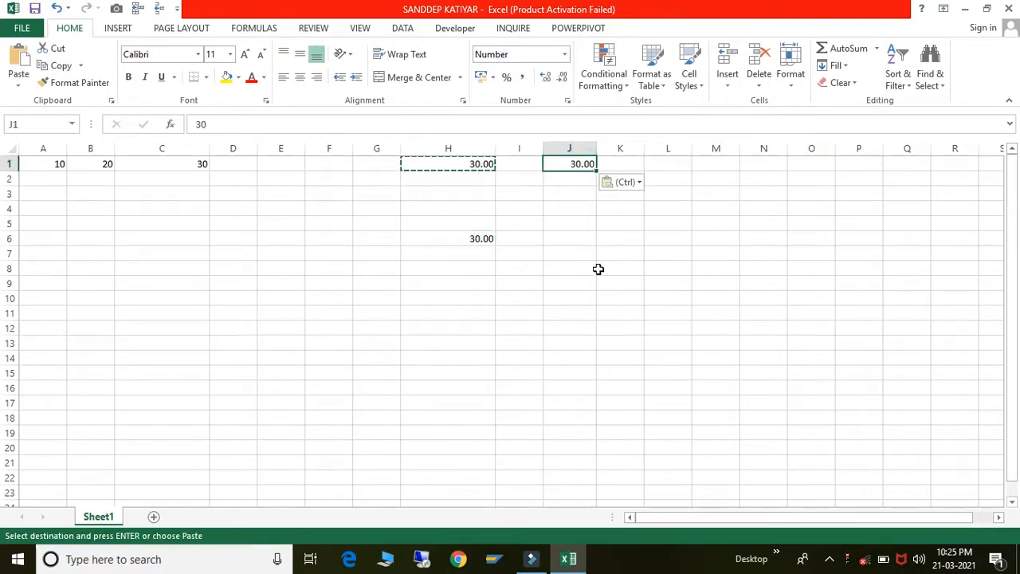
pyautogui.click(599, 269)
pyautogui.click(184, 163)
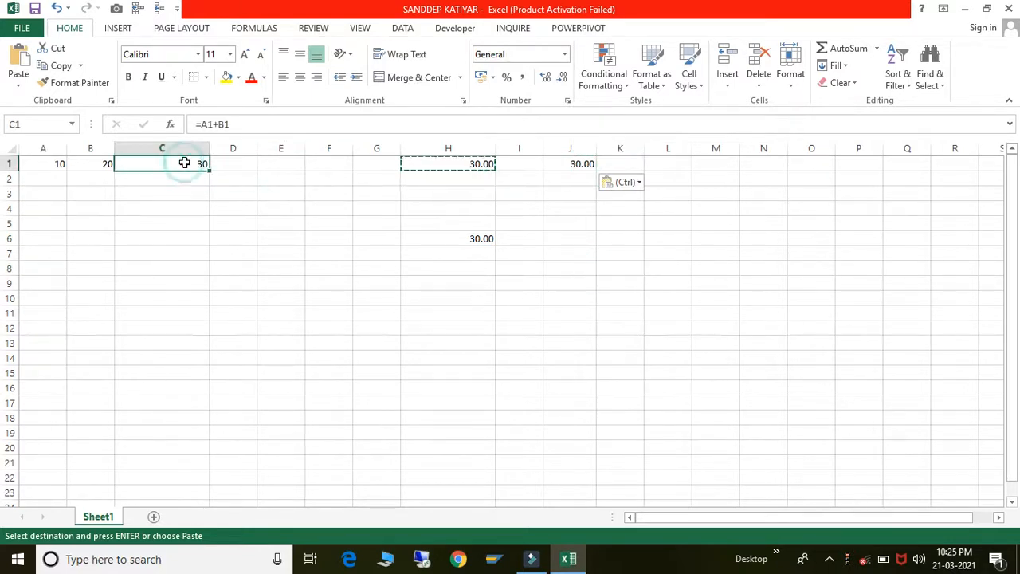
pyautogui.hotkey('ctrl', 'c')
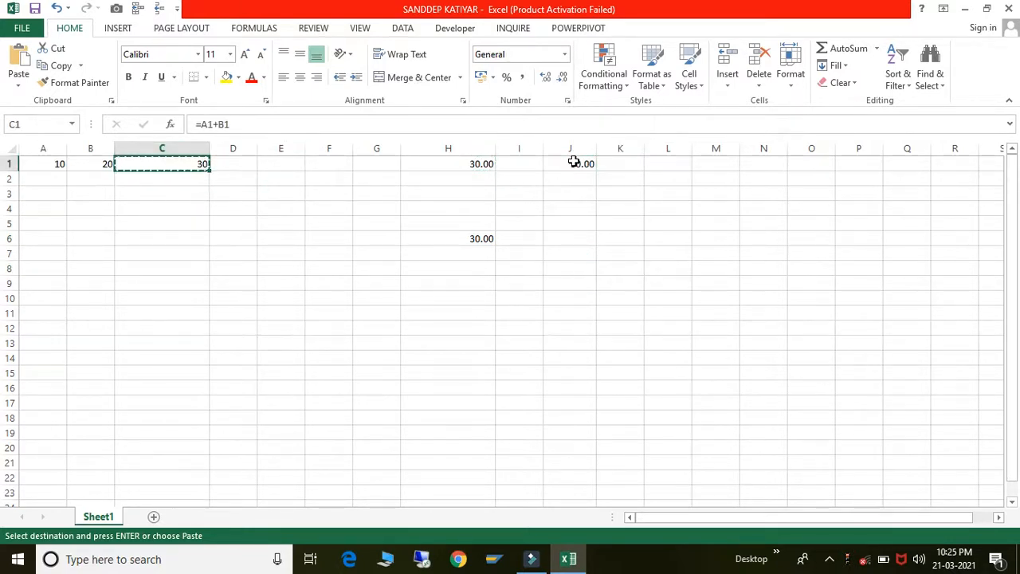
# - Paste only C1's formatting into J1 so it shows plain 30 in General format
pyautogui.click(573, 163)
pyautogui.rightClick(574, 163)
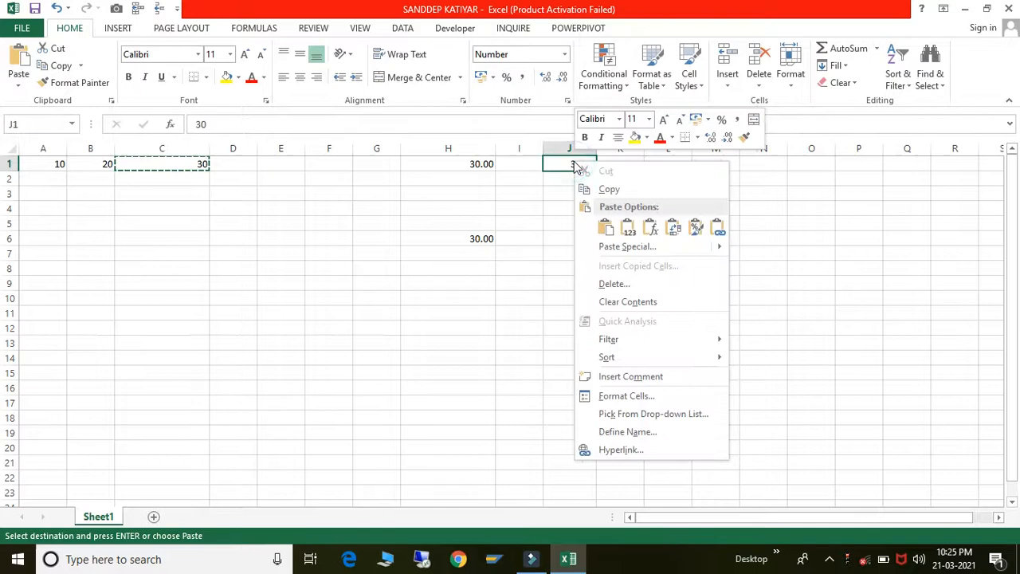
pyautogui.click(606, 243)
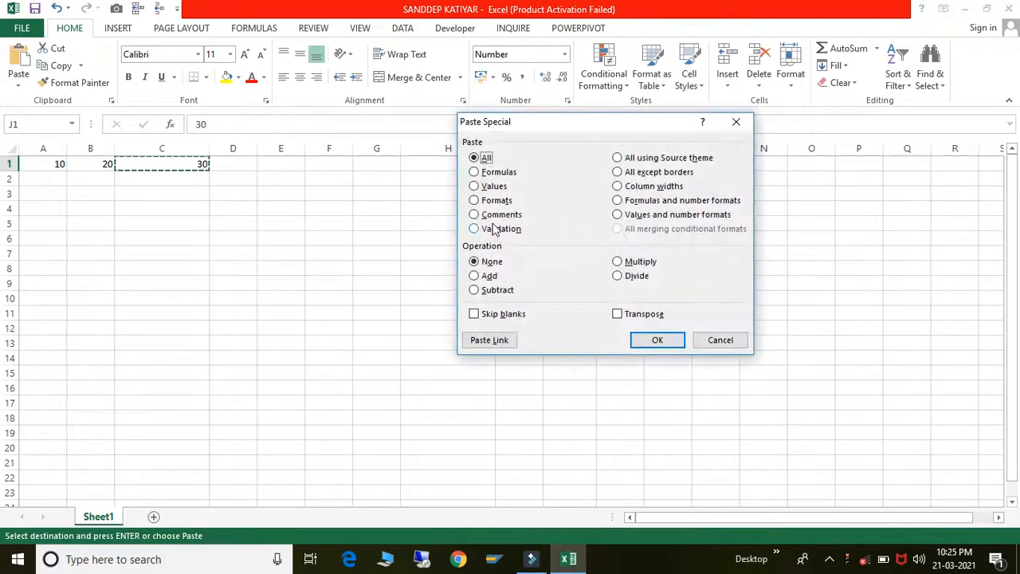
pyautogui.click(482, 204)
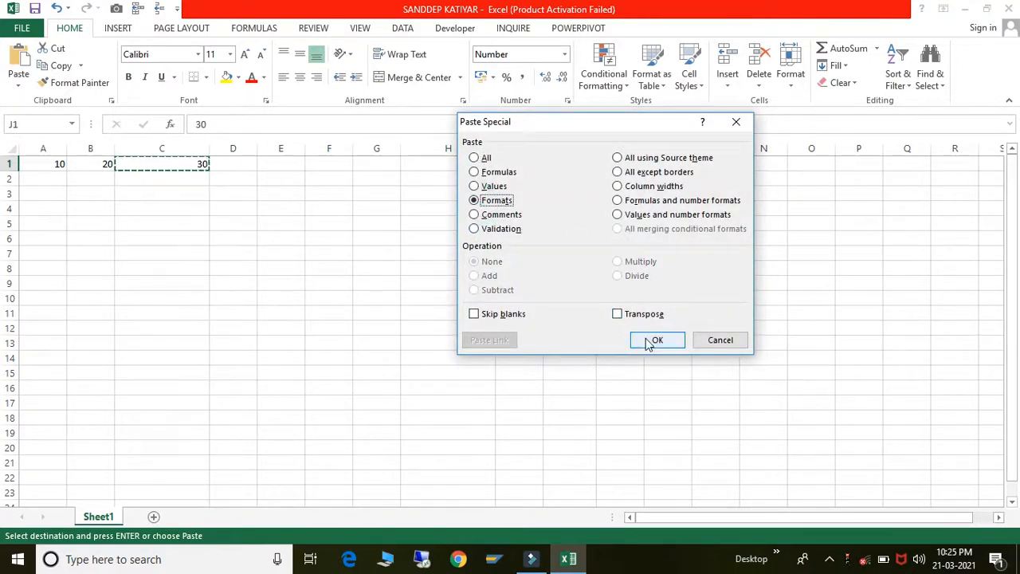
pyautogui.click(645, 338)
pyautogui.click(645, 337)
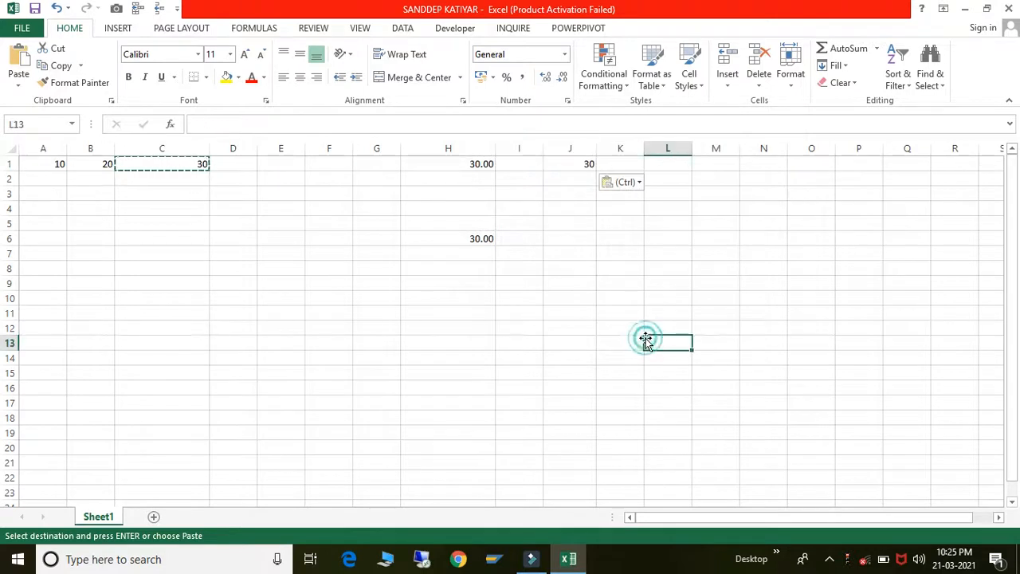
pyautogui.click(575, 170)
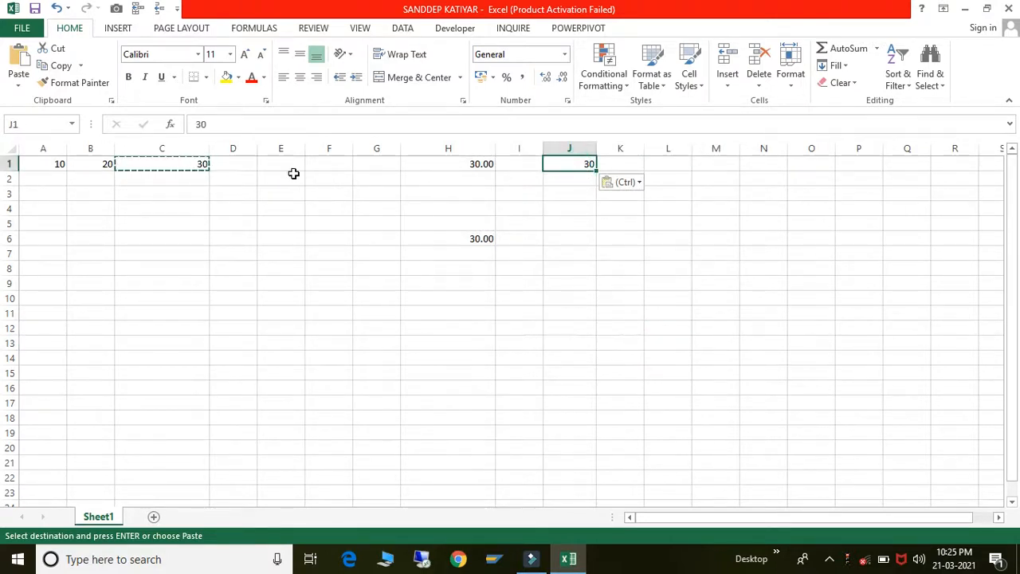
pyautogui.click(189, 165)
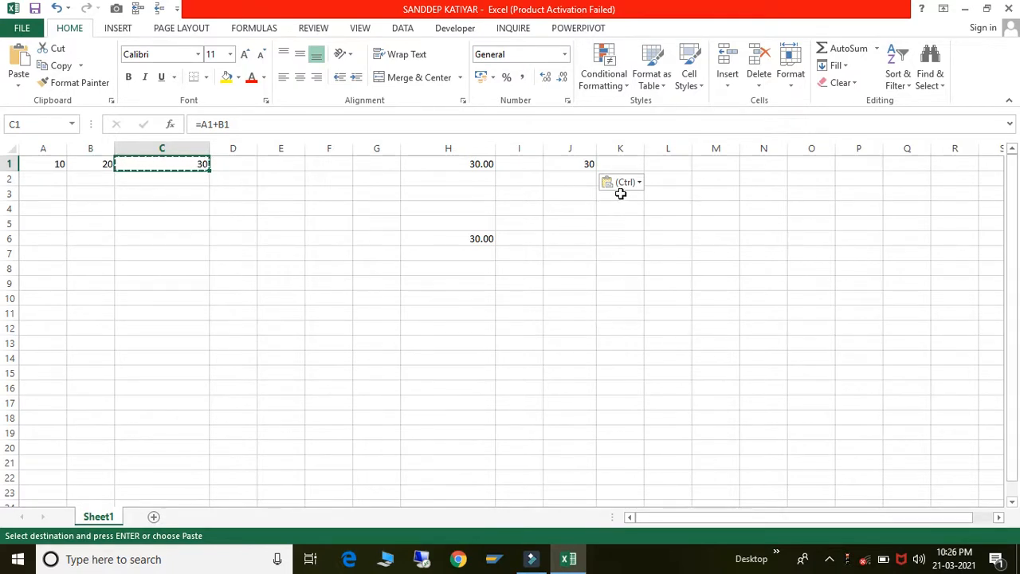
pyautogui.click(584, 163)
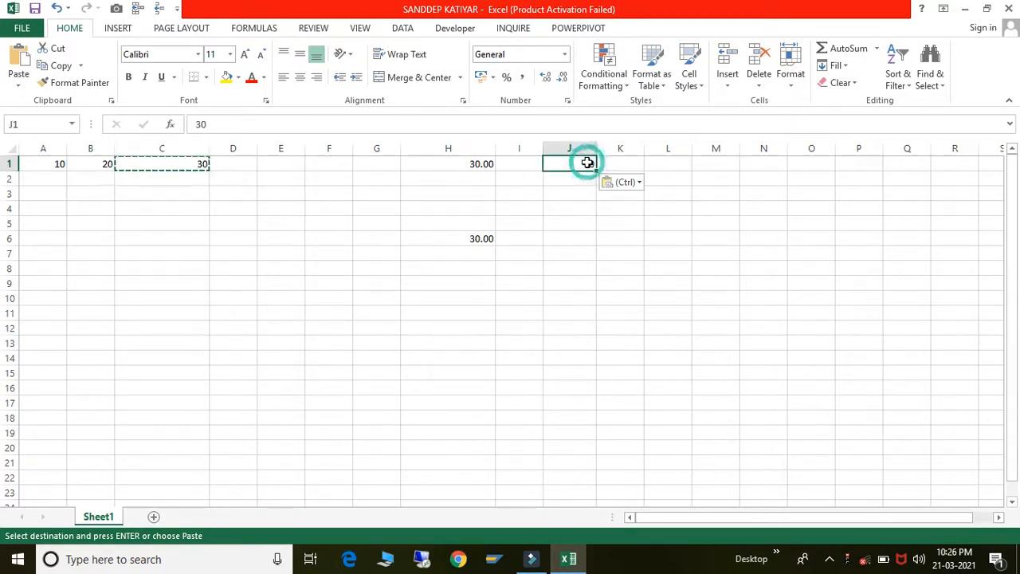
# - Apply H1's two-decimal format to C1 with Paste Special Formats, making it show 30.00
pyautogui.click(483, 166)
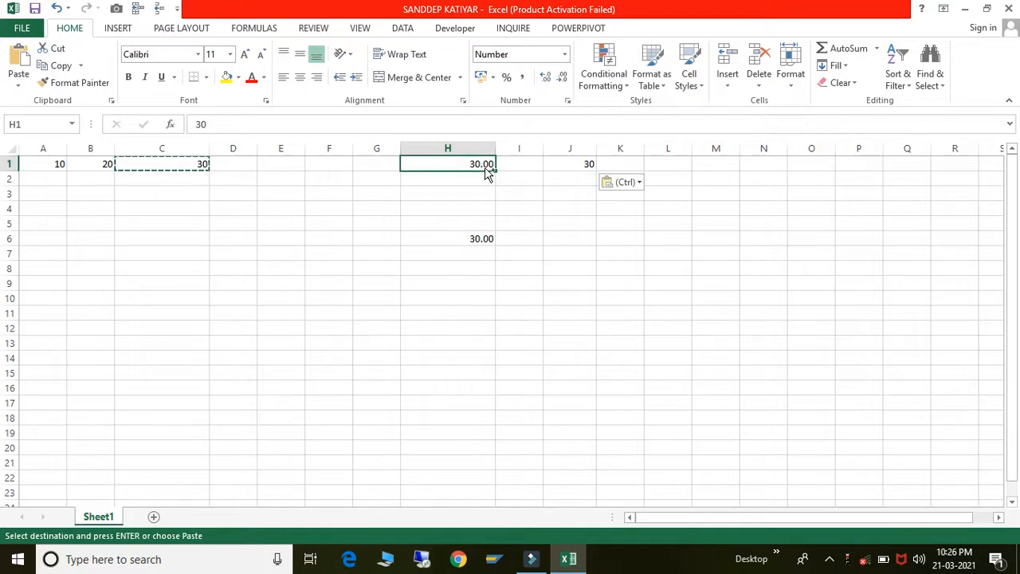
pyautogui.press('Escape')
pyautogui.hotkey('ctrl', 'c')
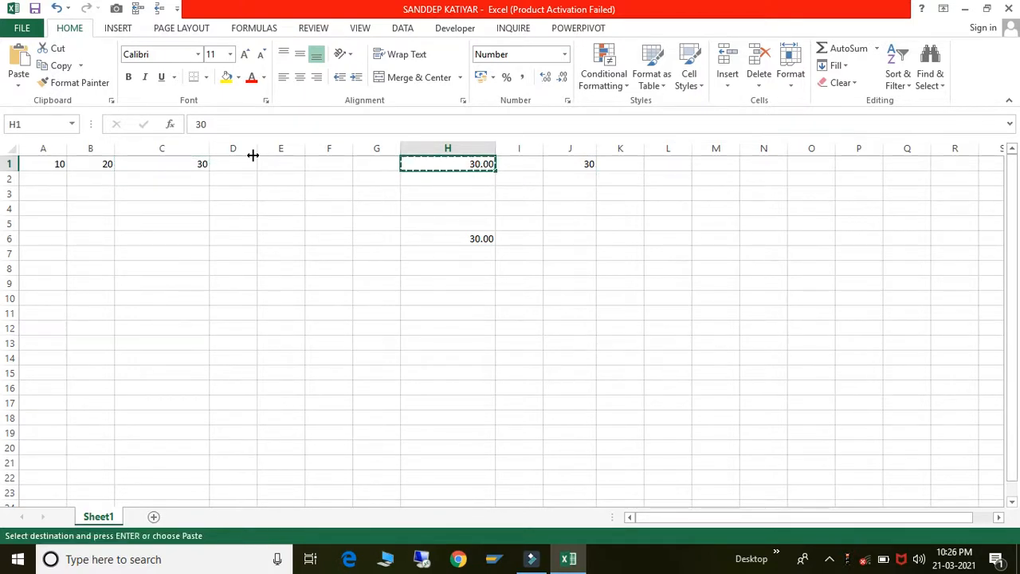
pyautogui.click(161, 163)
pyautogui.rightClick(162, 164)
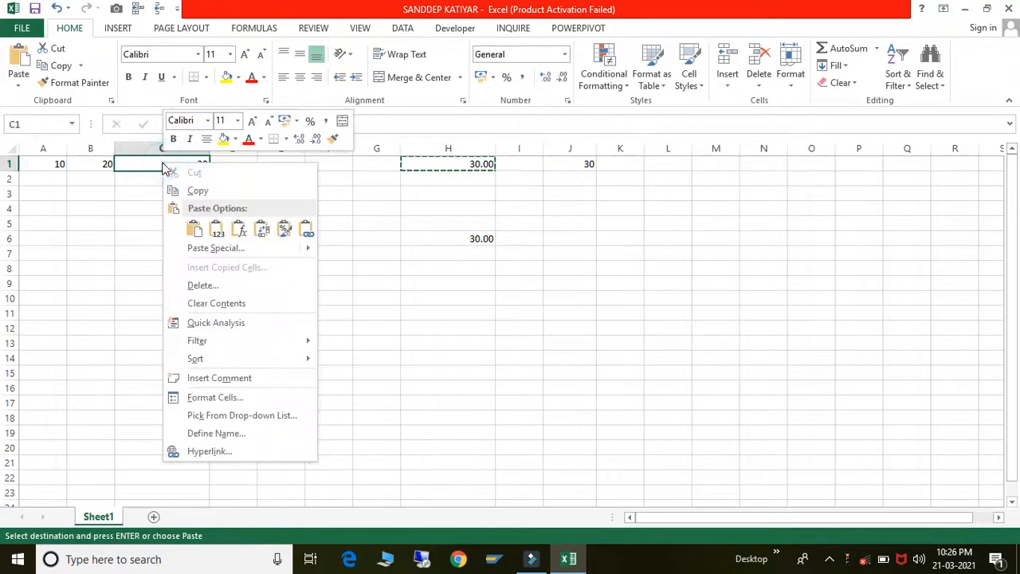
pyautogui.click(210, 252)
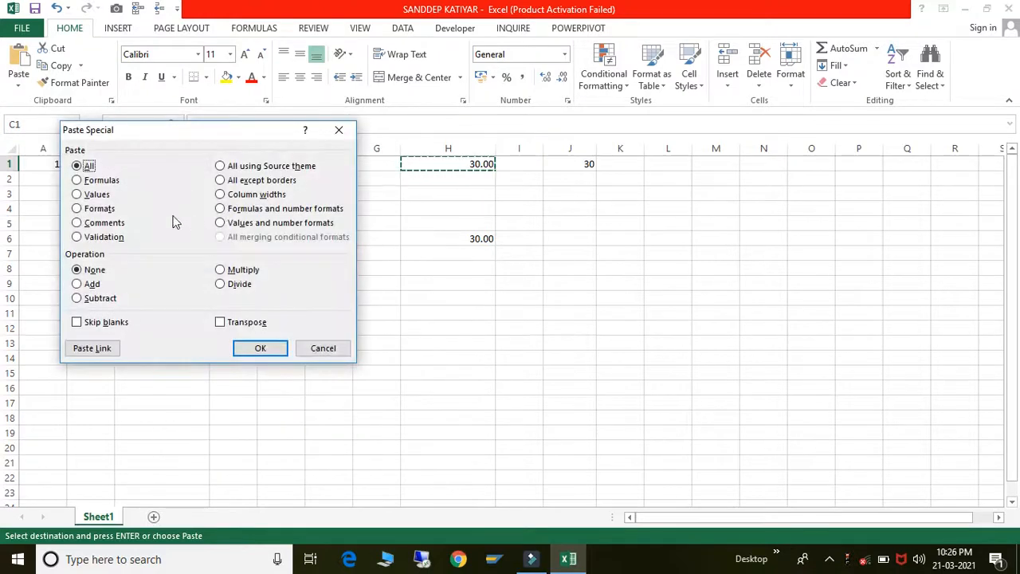
pyautogui.click(79, 208)
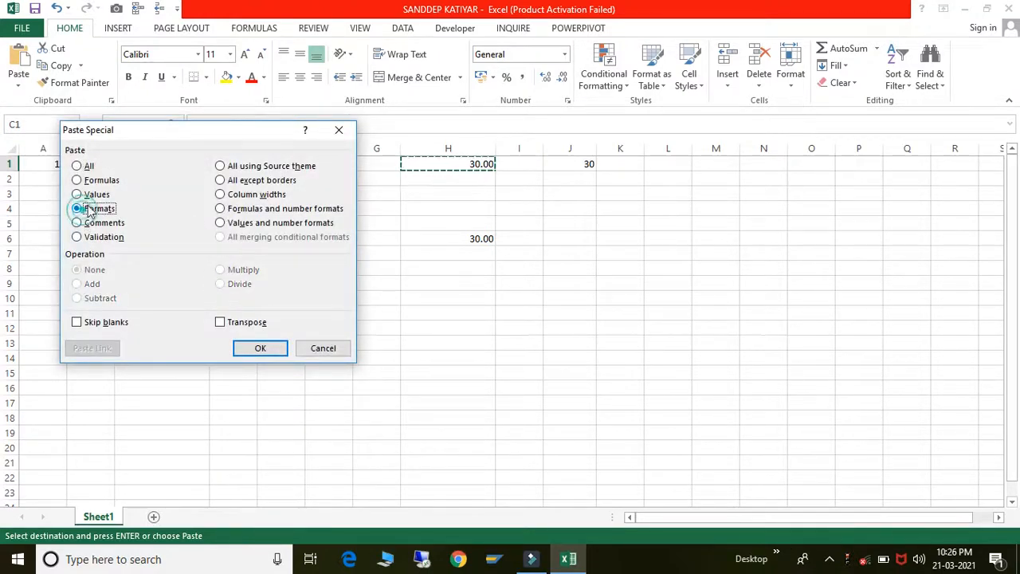
pyautogui.moveTo(159, 133); pyautogui.dragTo(186, 155)
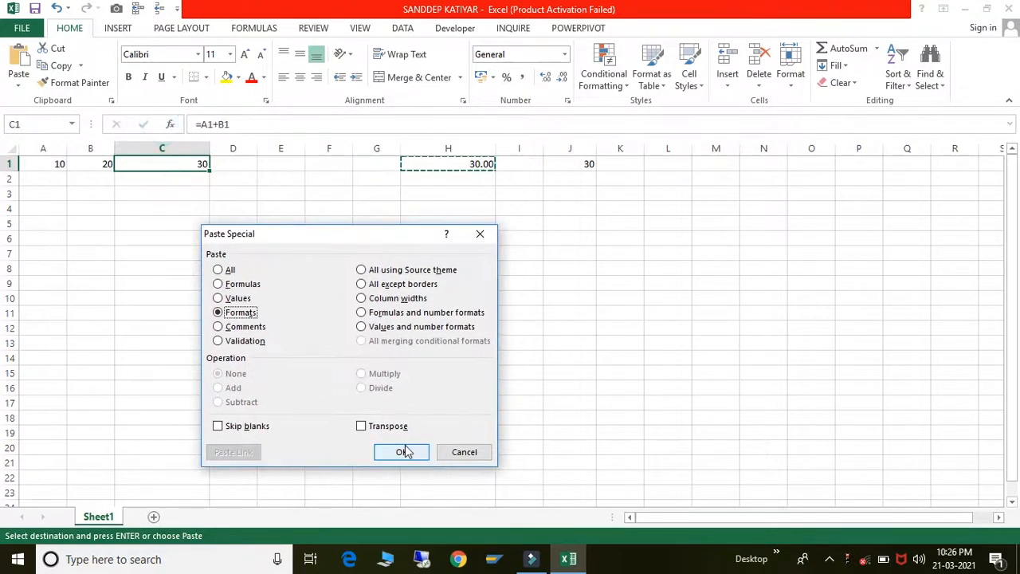
pyautogui.click(405, 450)
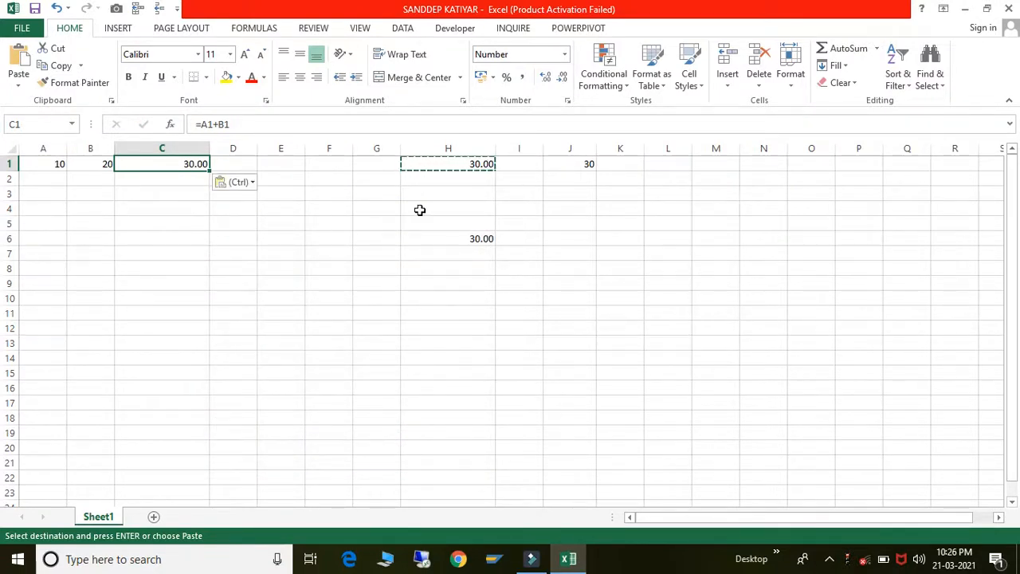
pyautogui.click(473, 164)
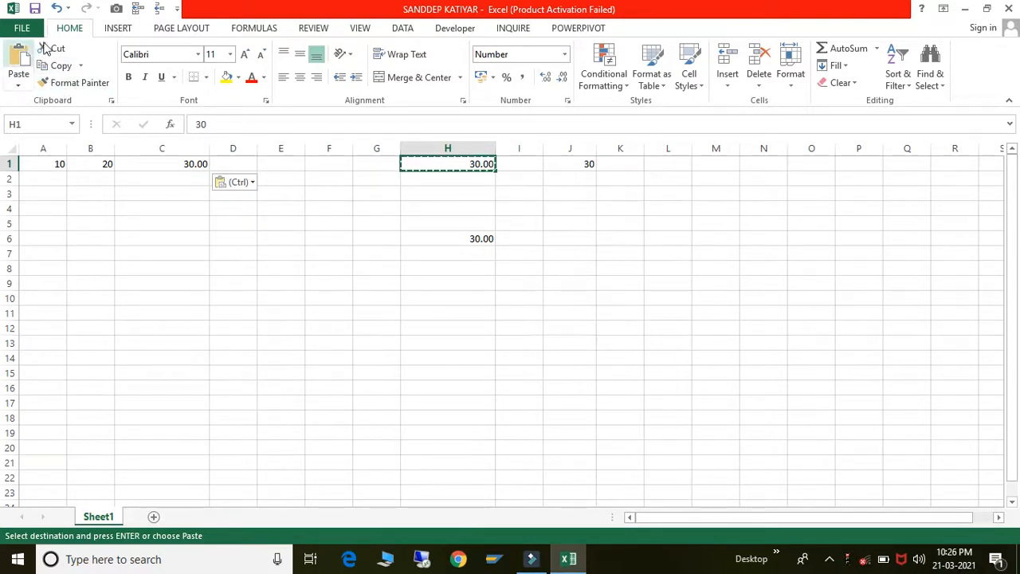
pyautogui.click(111, 166)
# - Clear all values from B1:K7 and from A1
pyautogui.hotkey('shift', 'Right')
pyautogui.hotkey('shift', 'Right')
pyautogui.hotkey('shift', 'Right')
pyautogui.hotkey('shift', 'Right')
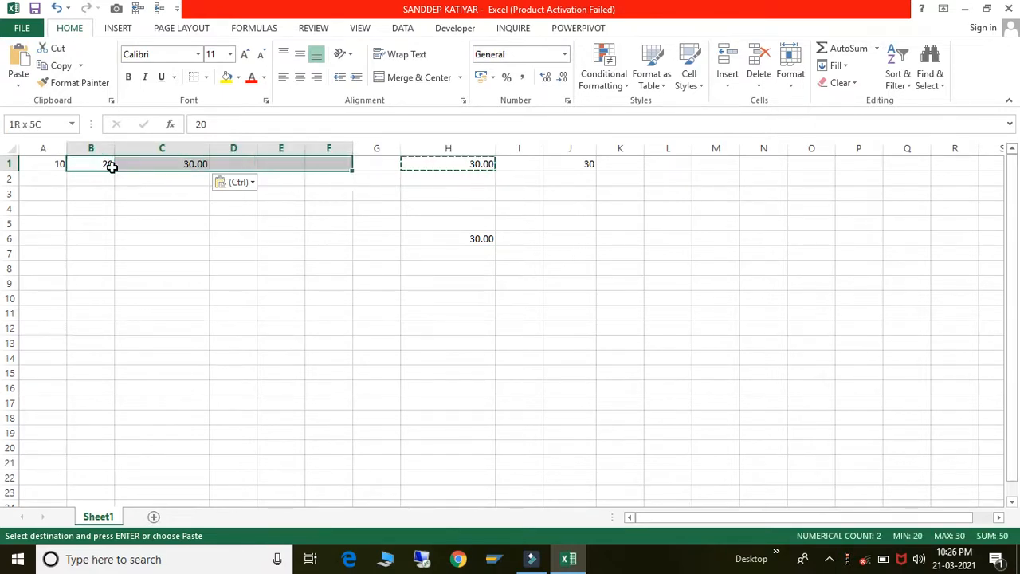
pyautogui.hotkey('shift', 'Right')
pyautogui.hotkey('shift', 'Right')
pyautogui.hotkey('shift', 'Right')
pyautogui.hotkey('shift', 'Right')
pyautogui.hotkey('shift', 'Right')
pyautogui.hotkey('shift', 'Down')
pyautogui.hotkey('shift', 'Down')
pyautogui.hotkey('shift', 'Down')
pyautogui.hotkey('shift', 'Down')
pyautogui.hotkey('shift', 'Down')
pyautogui.hotkey('shift', 'Down')
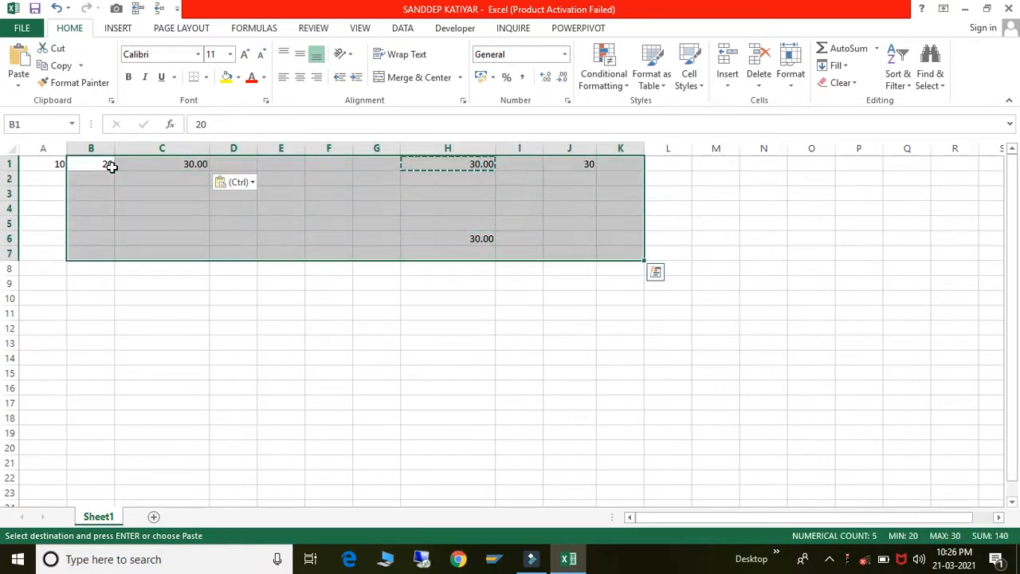
pyautogui.press('Delete')
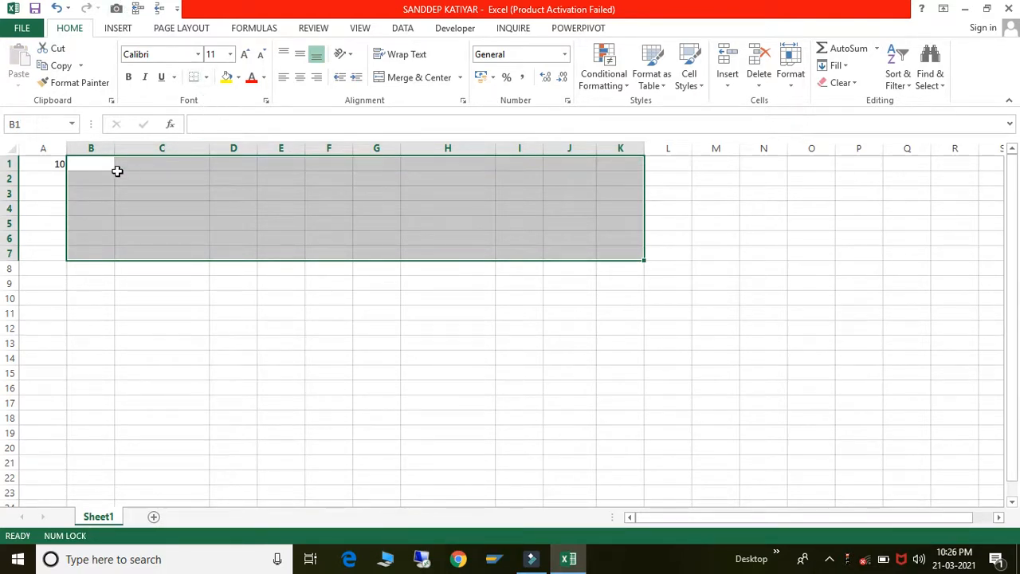
pyautogui.click(54, 166)
pyautogui.press('Delete')
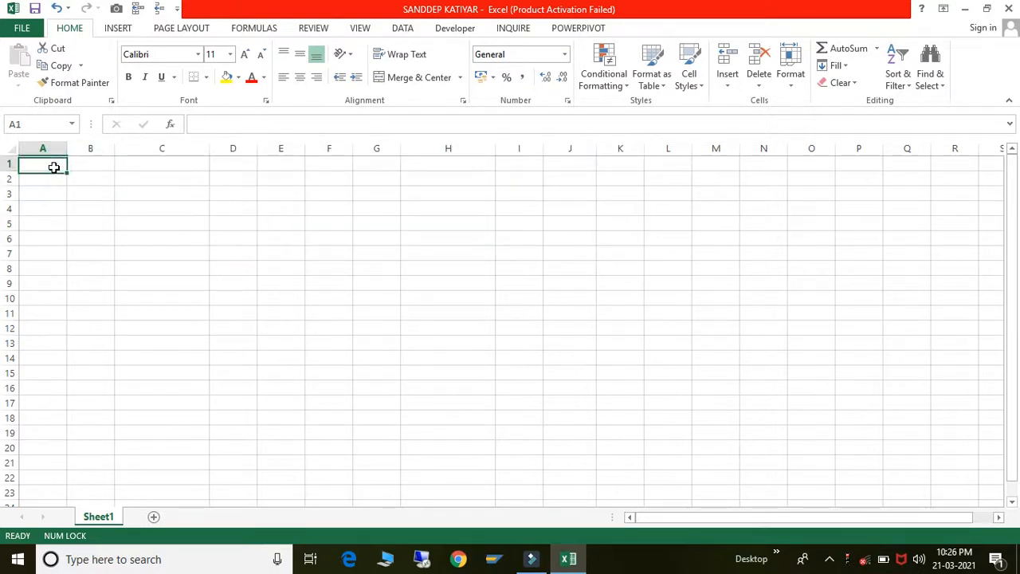
# - Enter the word INDIA in capitals in cell C4
pyautogui.press('Right')
pyautogui.press('Right')
pyautogui.press('Down')
pyautogui.press('Down')
pyautogui.press('Down')
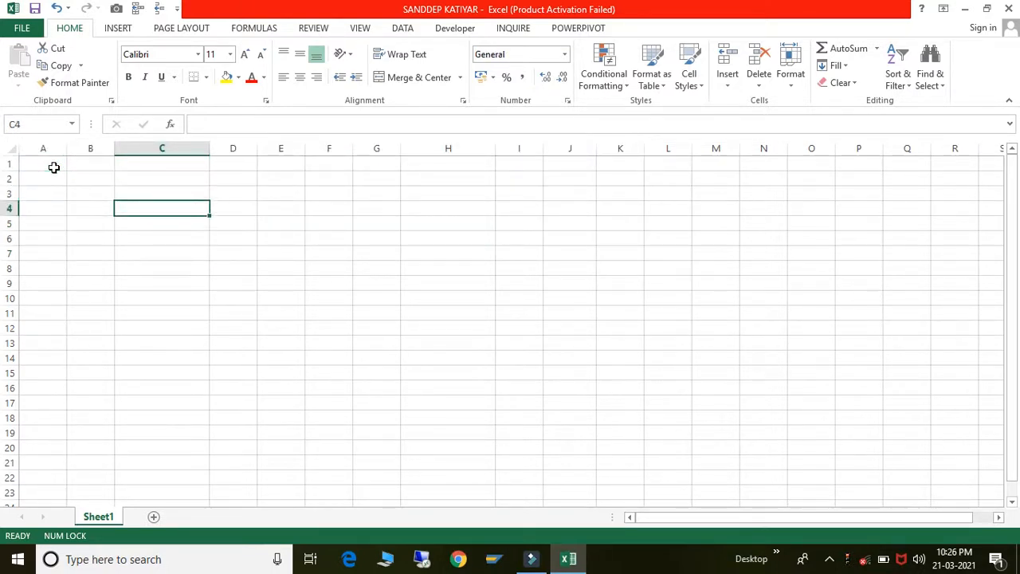
pyautogui.write('80')
pyautogui.press('Return')
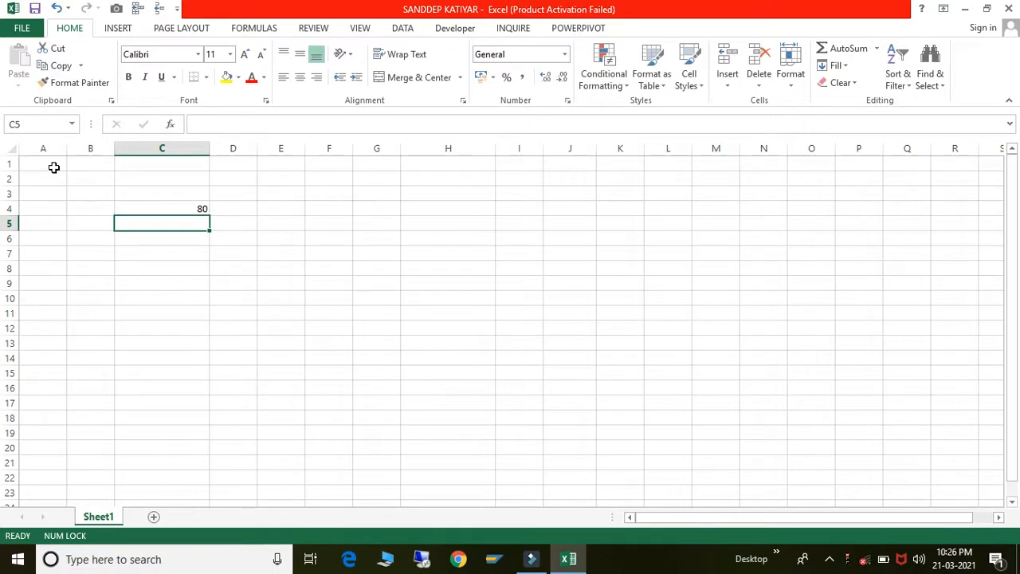
pyautogui.press('Up')
pyautogui.write('india')
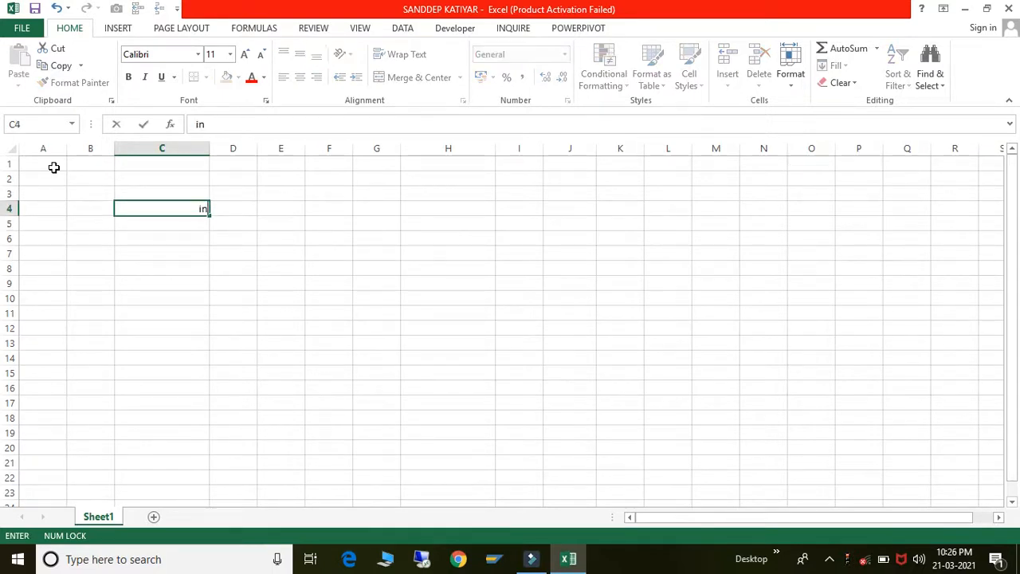
pyautogui.press('capslock')
pyautogui.press('BackSpace')
pyautogui.press('BackSpace')
pyautogui.press('BackSpace')
pyautogui.press('BackSpace')
pyautogui.press('BackSpace')
pyautogui.write('INDIA')
pyautogui.press('Return')
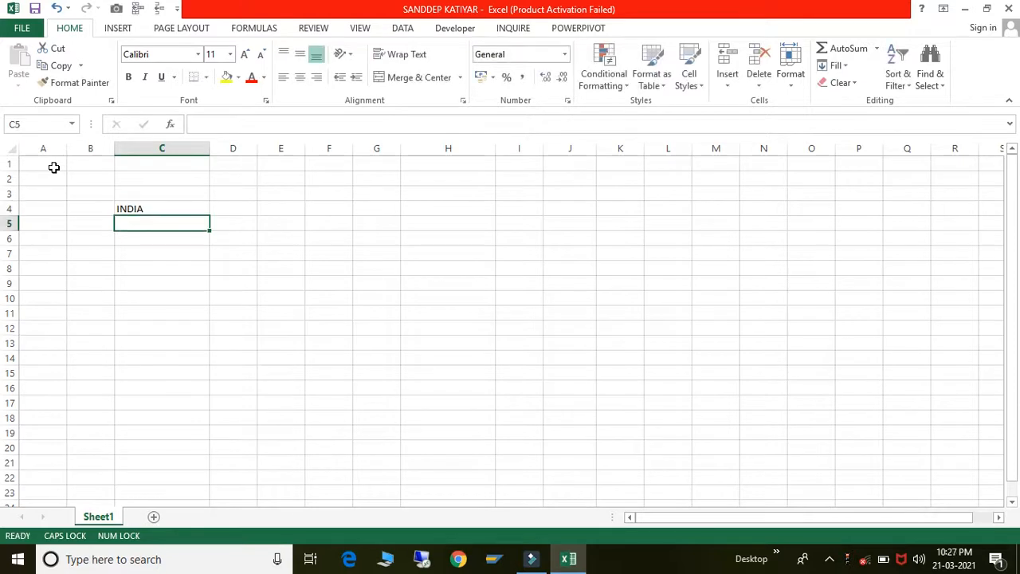
pyautogui.press('Up')
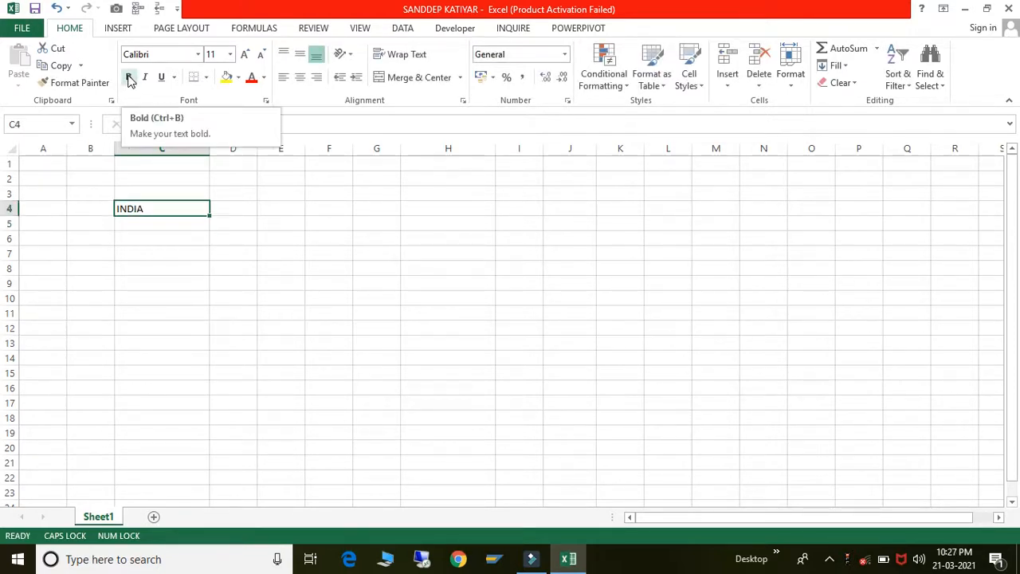
# - Make INDIA in C4 bold with a 72 pt font size
pyautogui.click(129, 78)
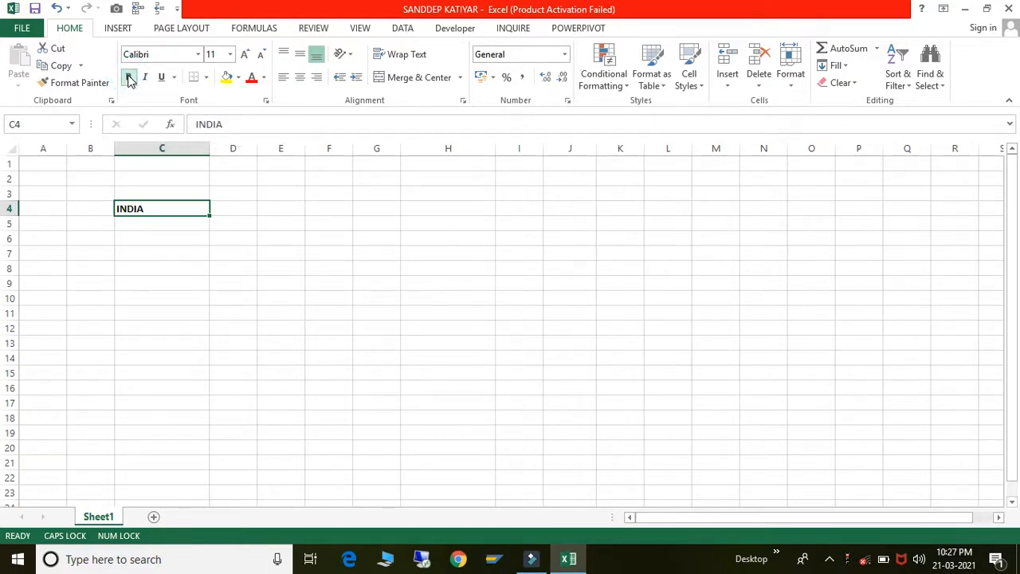
pyautogui.click(129, 78)
pyautogui.click(129, 78)
pyautogui.click(220, 55)
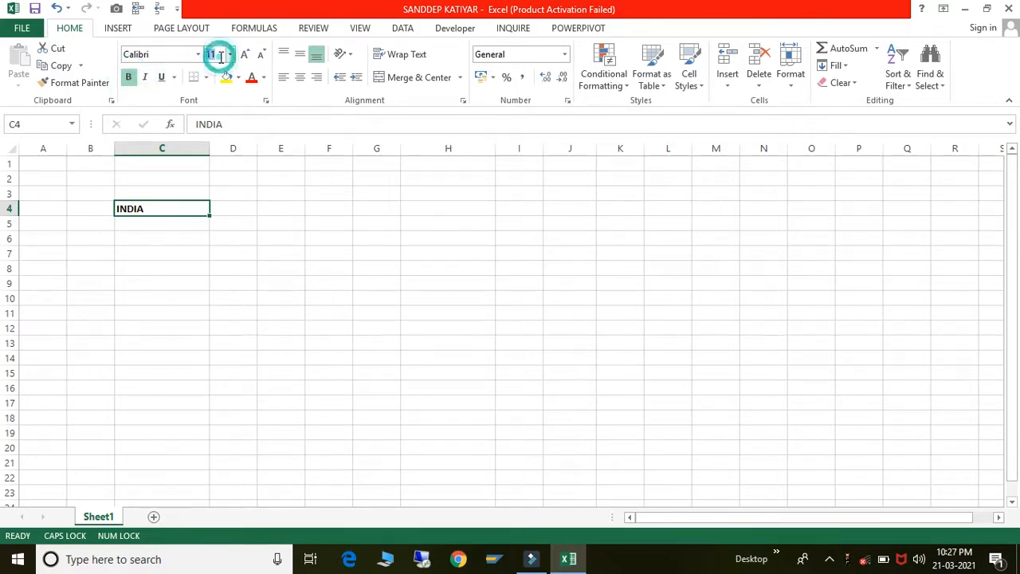
pyautogui.click(231, 55)
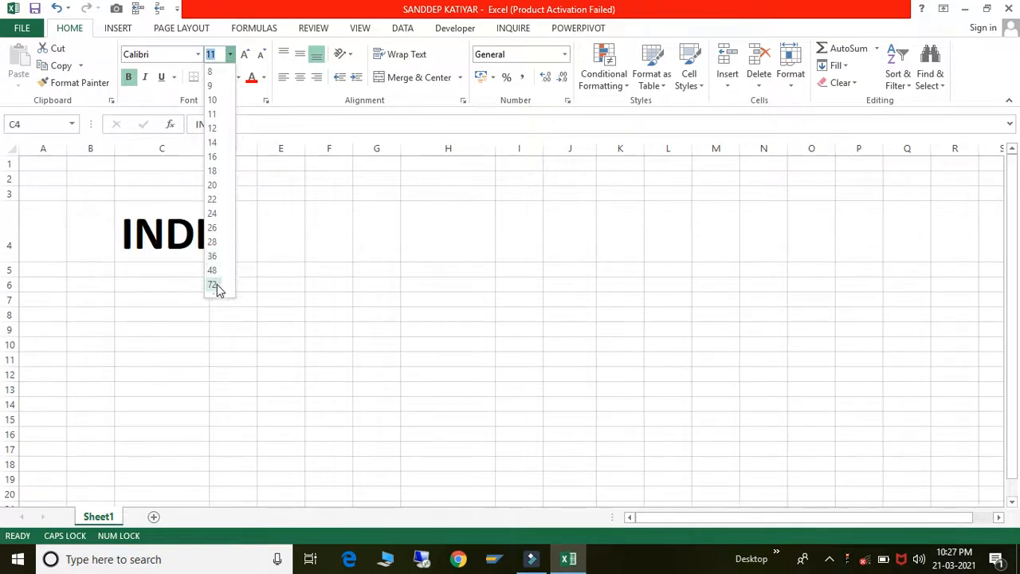
pyautogui.click(213, 284)
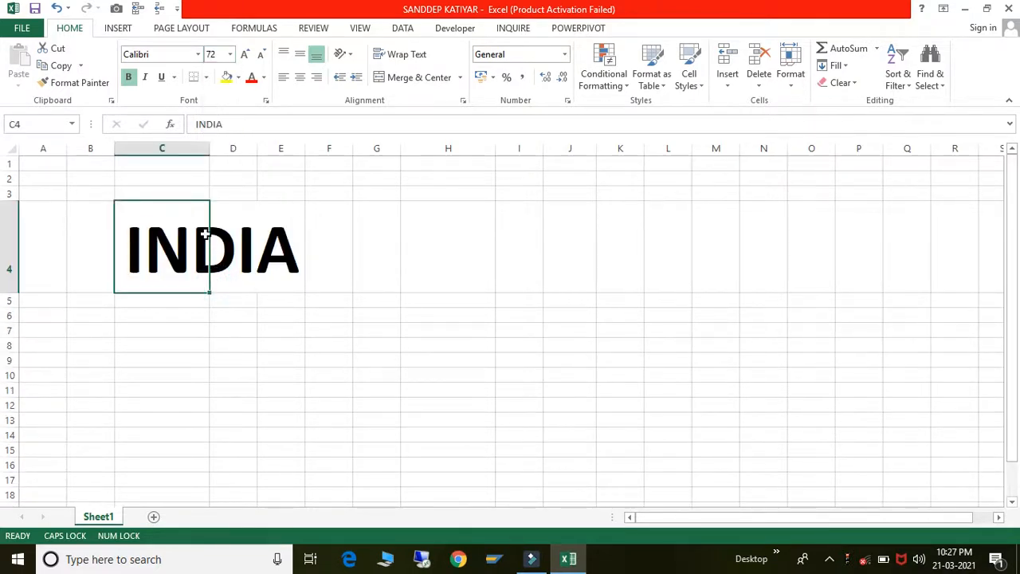
# - Widen column C so the 72 pt INDIA fits
pyautogui.moveTo(207, 154); pyautogui.dragTo(242, 152)
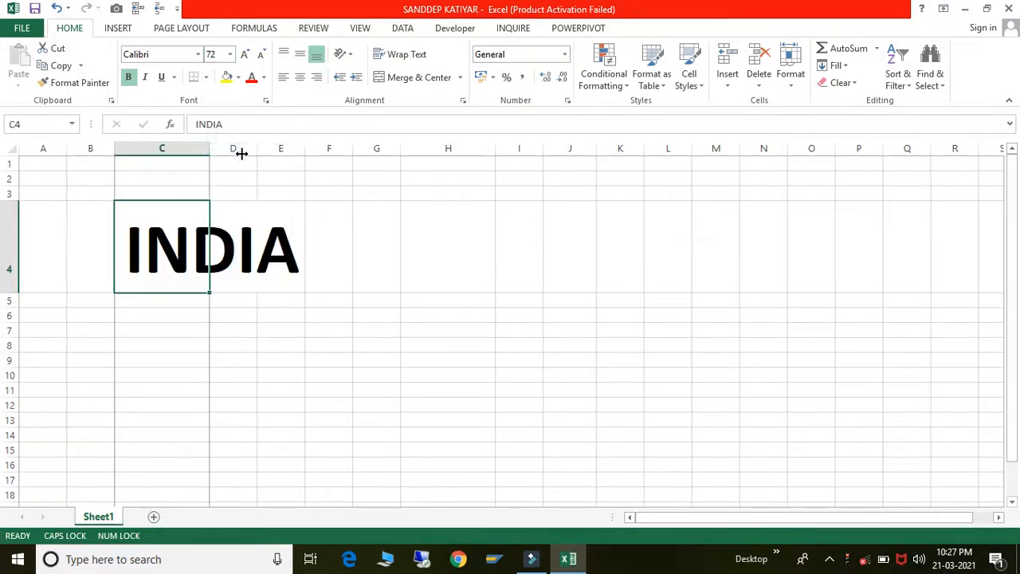
pyautogui.click(305, 343)
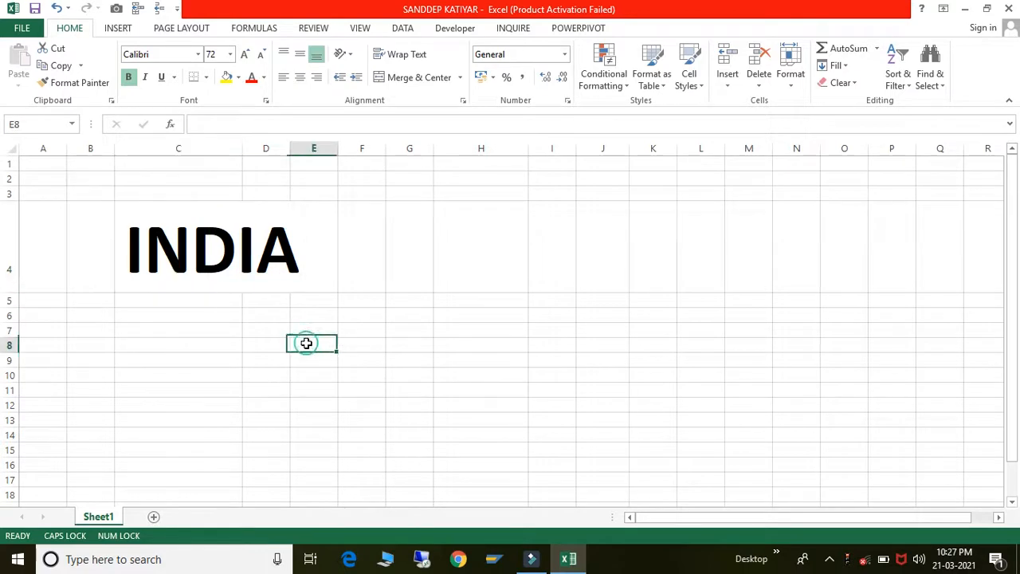
pyautogui.click(231, 253)
pyautogui.moveTo(238, 149); pyautogui.dragTo(308, 150)
pyautogui.click(387, 240)
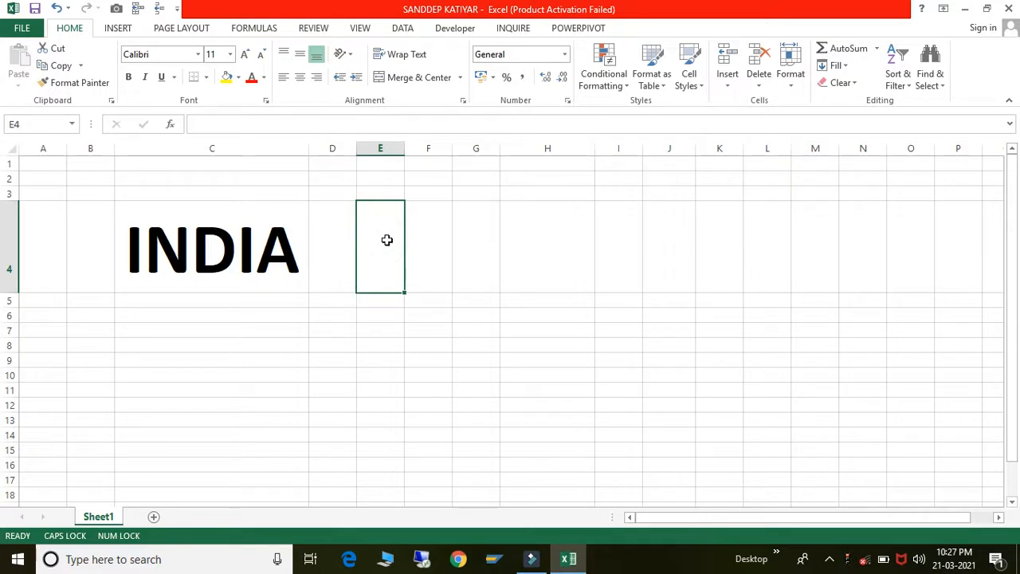
pyautogui.click(258, 247)
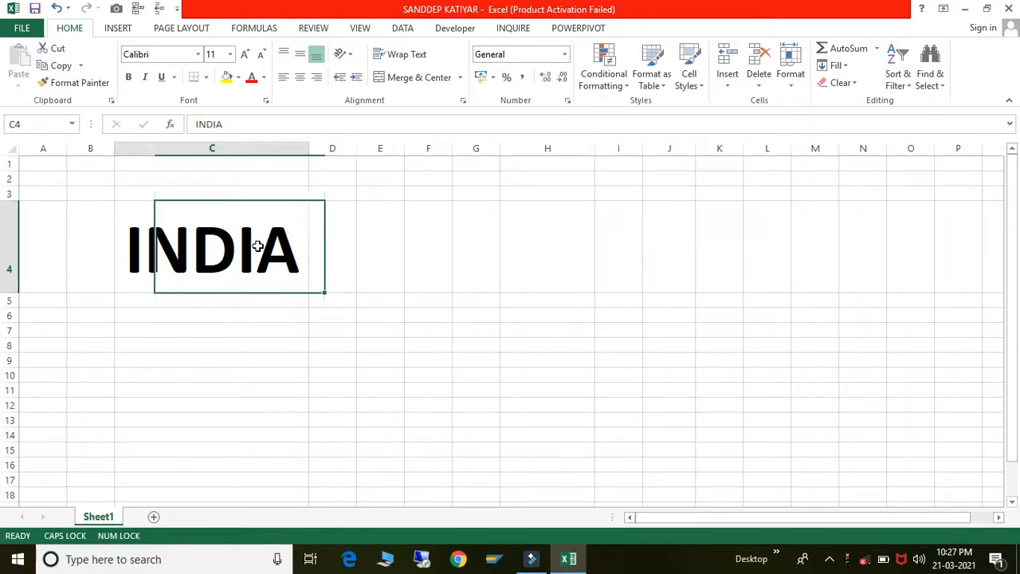
# - Toggle bold on INDIA off and on with the Bold button and Ctrl+B, leaving it bold
pyautogui.click(130, 78)
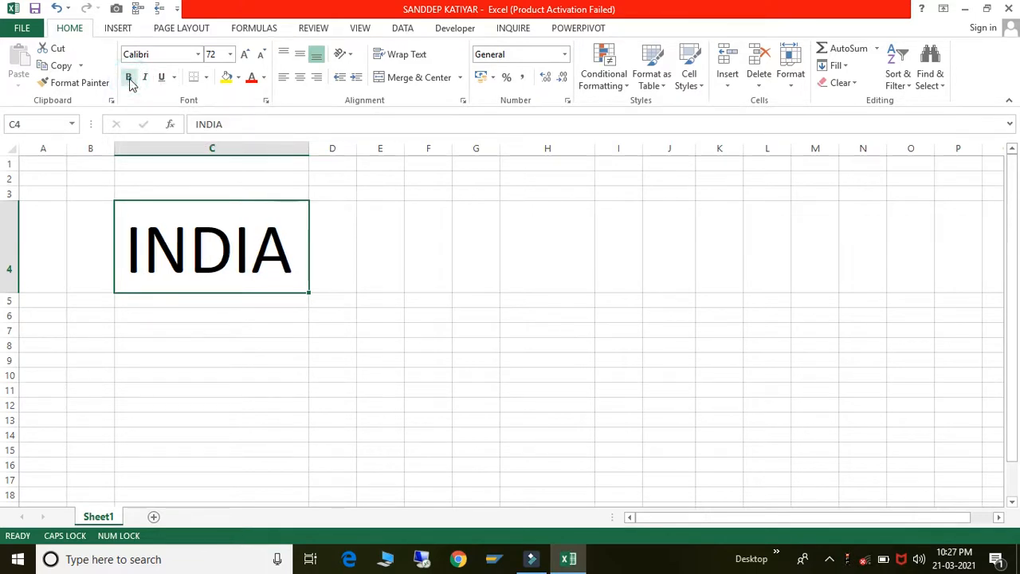
pyautogui.click(130, 79)
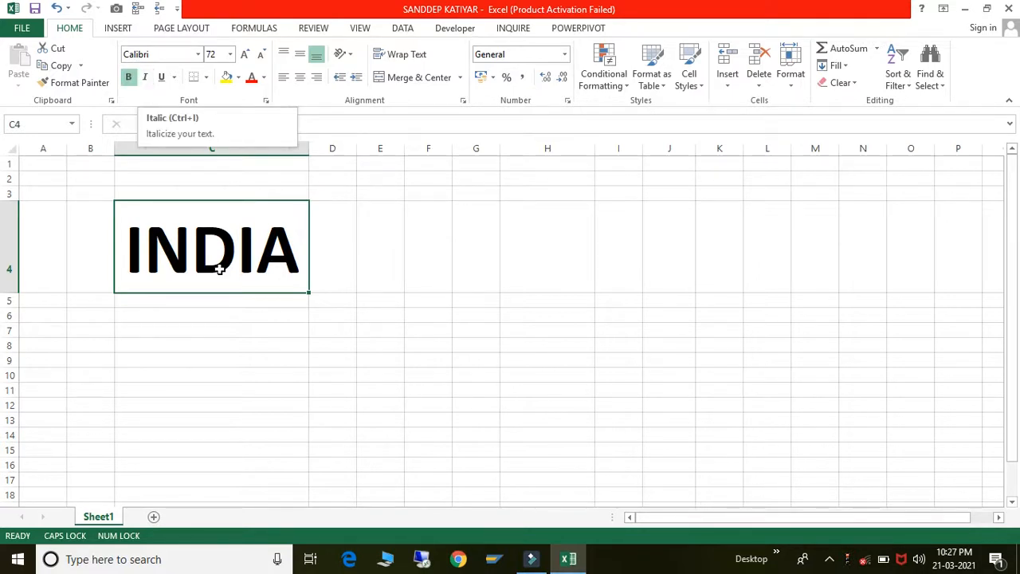
pyautogui.click(395, 317)
pyautogui.click(242, 245)
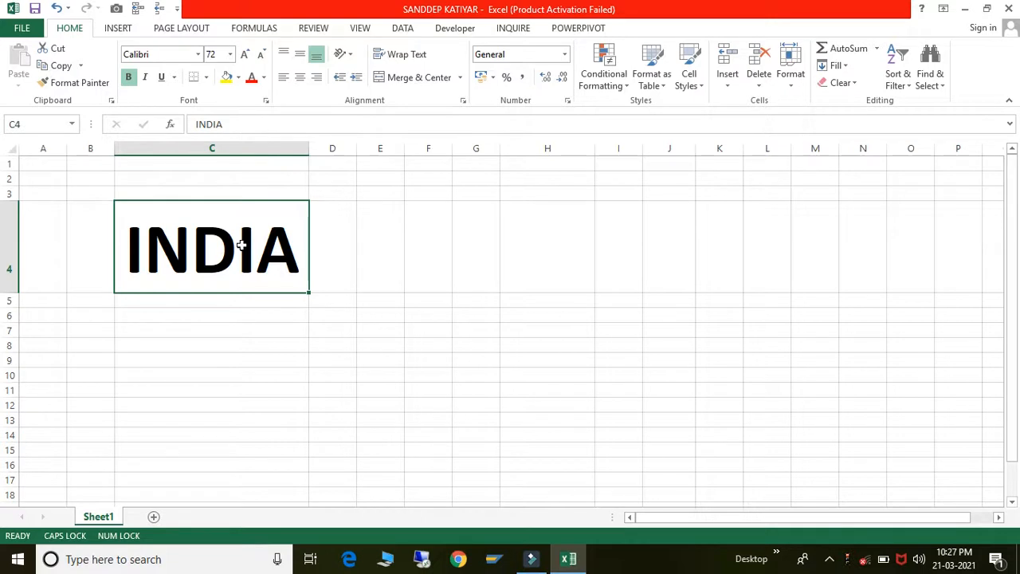
pyautogui.hotkey('ctrl', 'b')
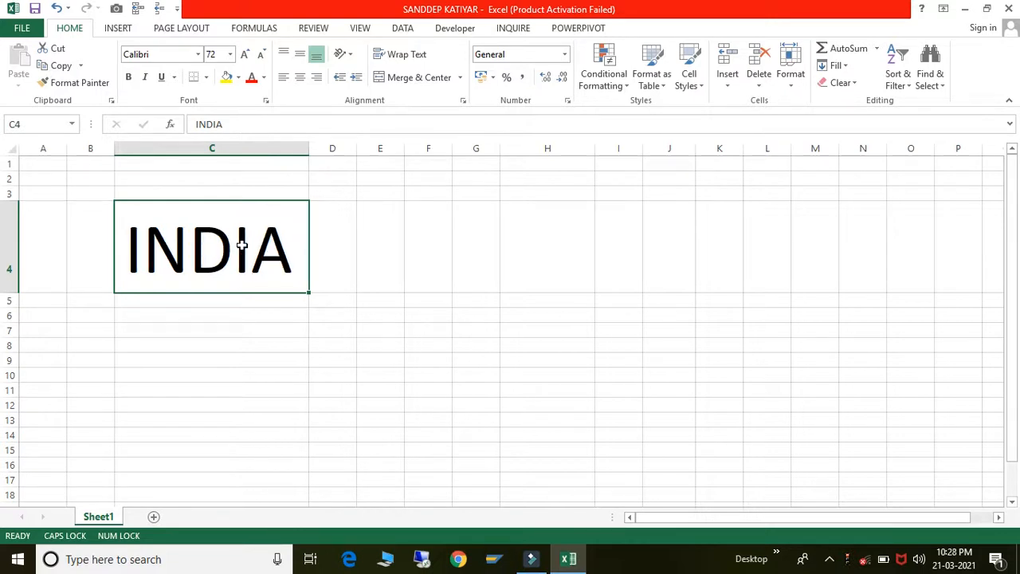
pyautogui.hotkey('ctrl', 'b')
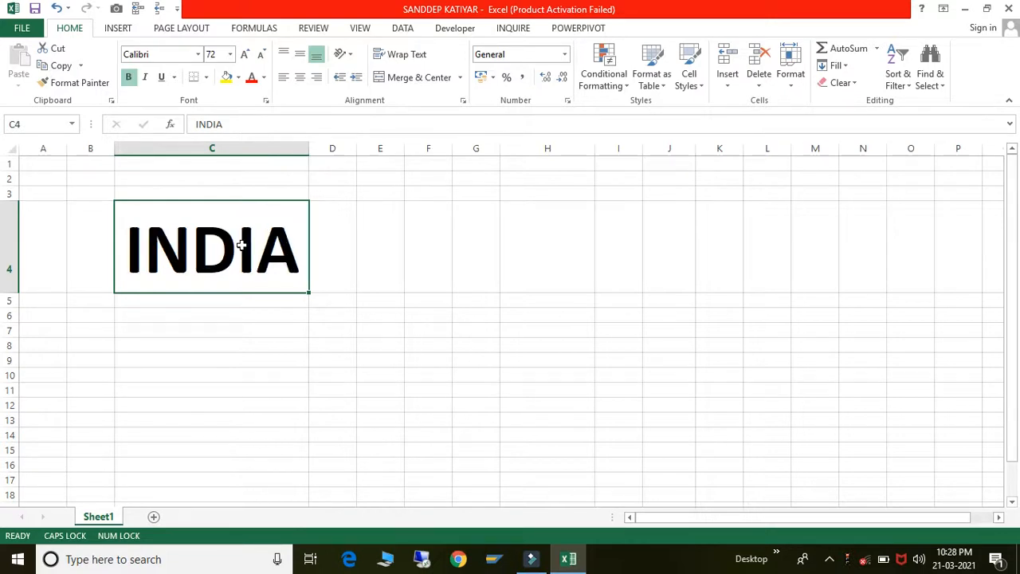
pyautogui.hotkey('ctrl', 'b')
pyautogui.hotkey('ctrl', 'b')
pyautogui.hotkey('ctrl', 'b')
pyautogui.hotkey('ctrl', 'b')
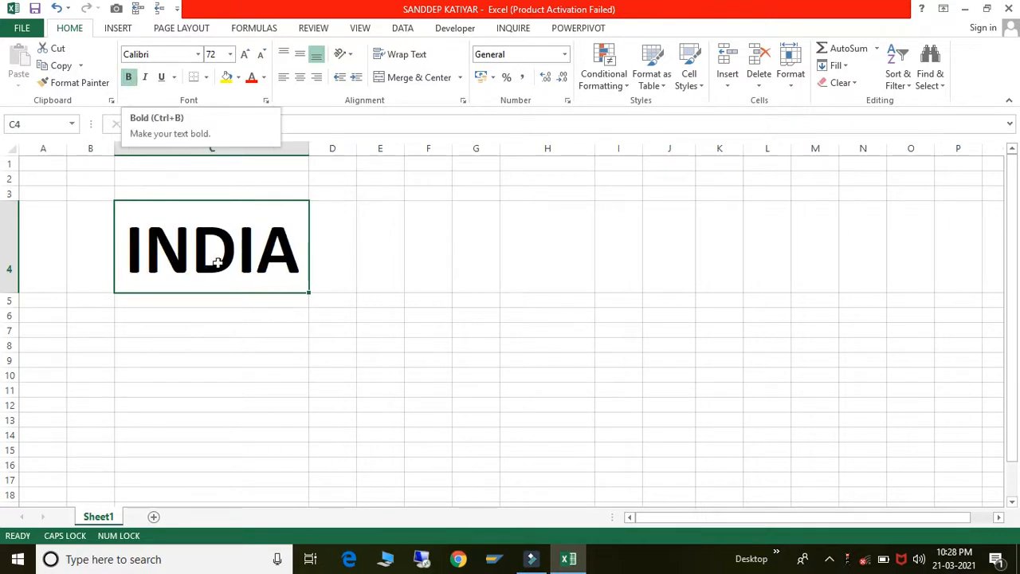
pyautogui.click(351, 359)
pyautogui.click(252, 227)
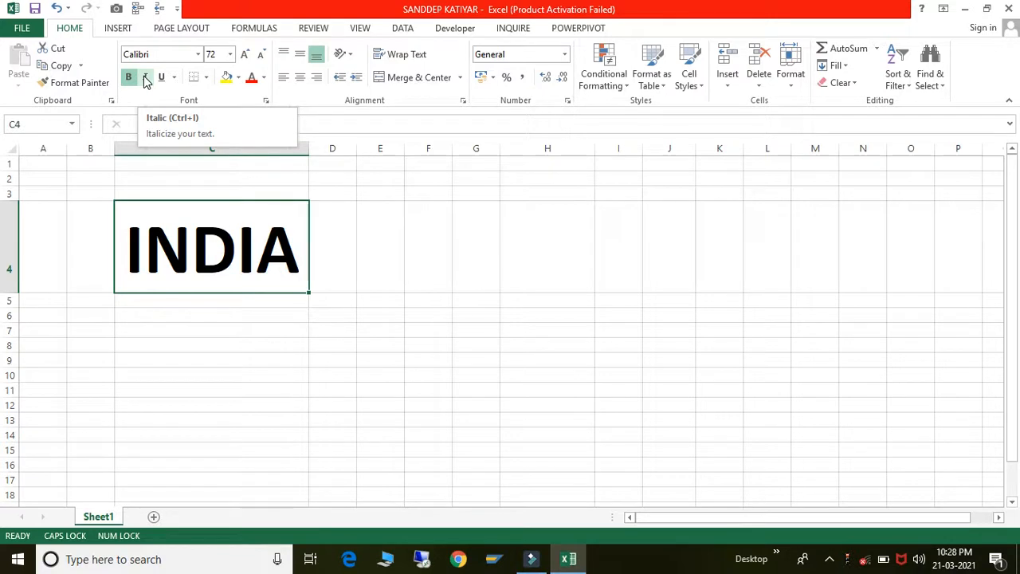
# - Make INDIA italic, toggling italic off and back on with Ctrl+I
pyautogui.click(145, 80)
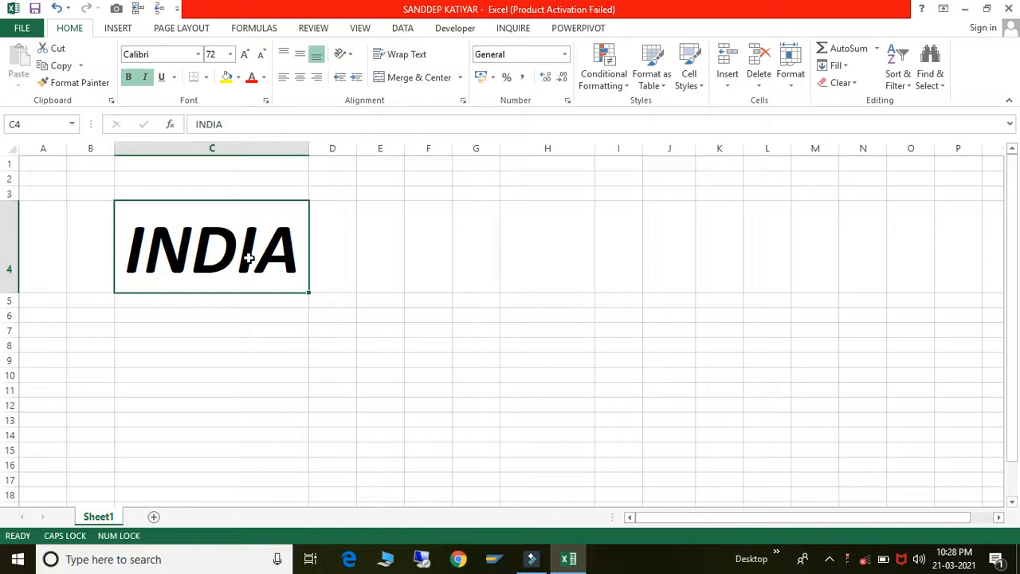
pyautogui.hotkey('ctrl', 'i')
pyautogui.hotkey('ctrl', 'i')
pyautogui.hotkey('ctrl', 'i')
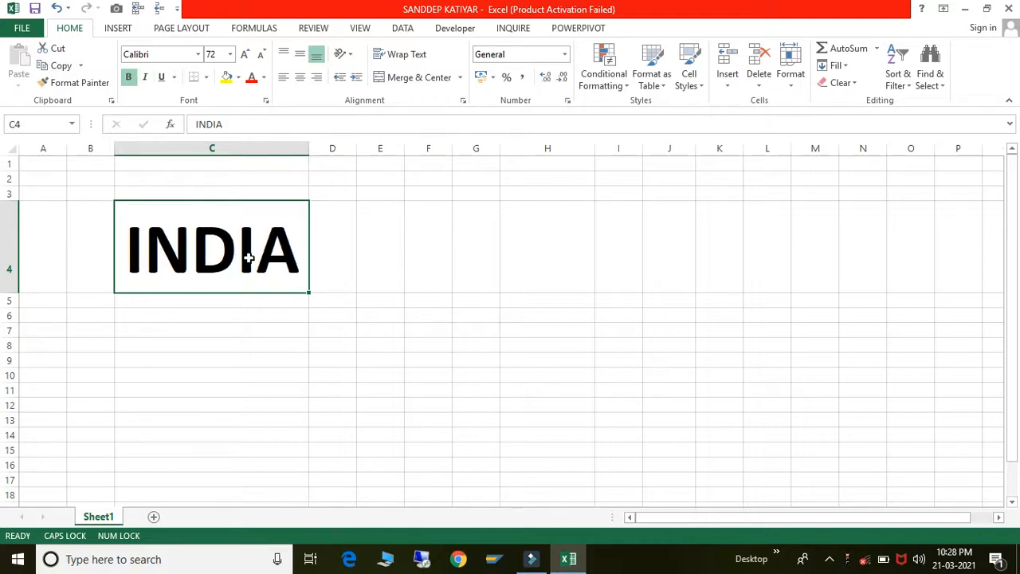
pyautogui.hotkey('ctrl', 'i')
pyautogui.hotkey('ctrl', 'i')
pyautogui.hotkey('ctrl', 'i')
pyautogui.hotkey('ctrl', 'i')
pyautogui.hotkey('ctrl', 'i')
pyautogui.hotkey('ctrl', 'i')
pyautogui.hotkey('ctrl', 'i')
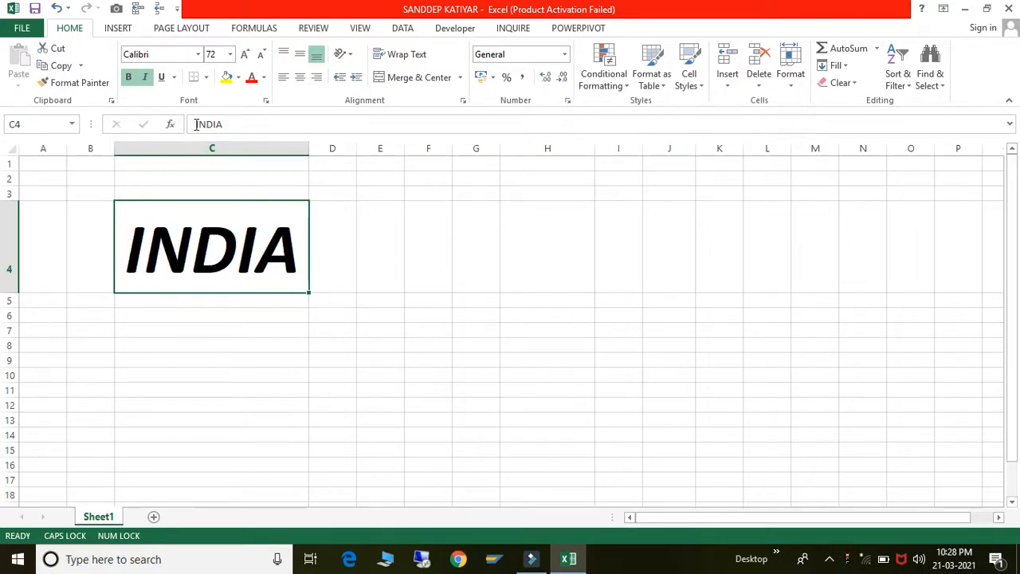
# - Underline INDIA in cell C4 with the Underline button, then reselect C4
pyautogui.click(162, 78)
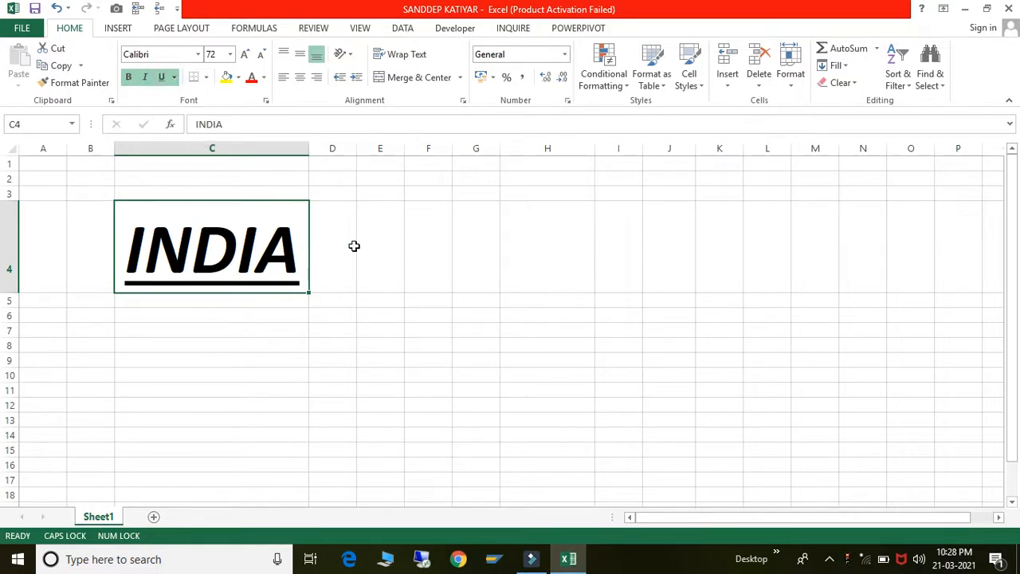
pyautogui.click(476, 389)
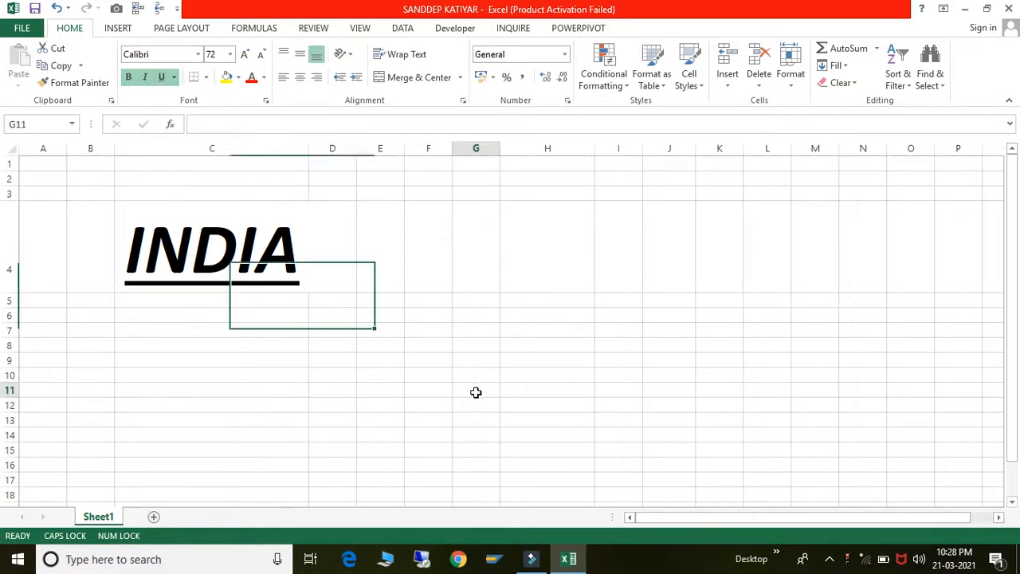
pyautogui.click(272, 276)
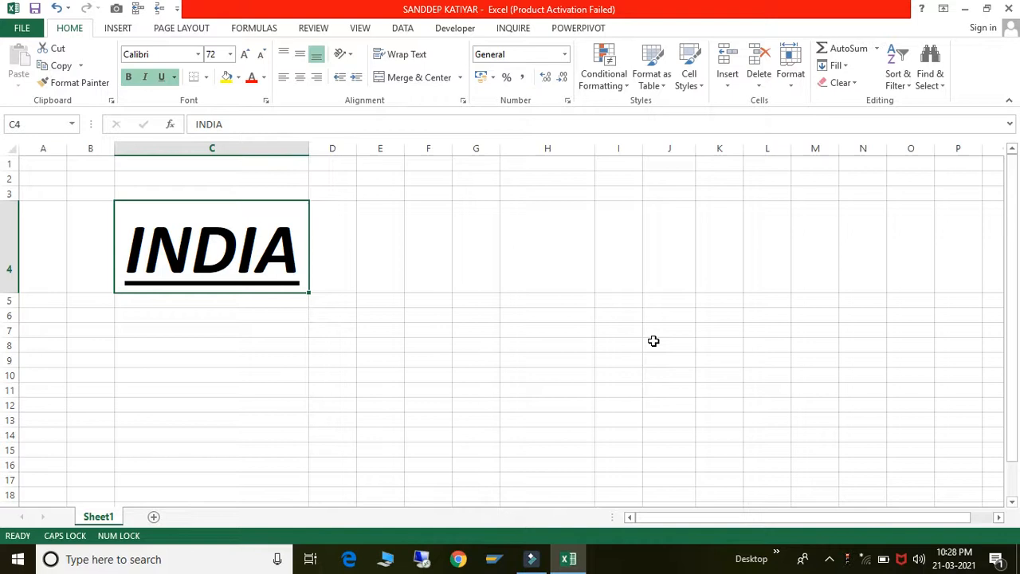
pyautogui.click(653, 341)
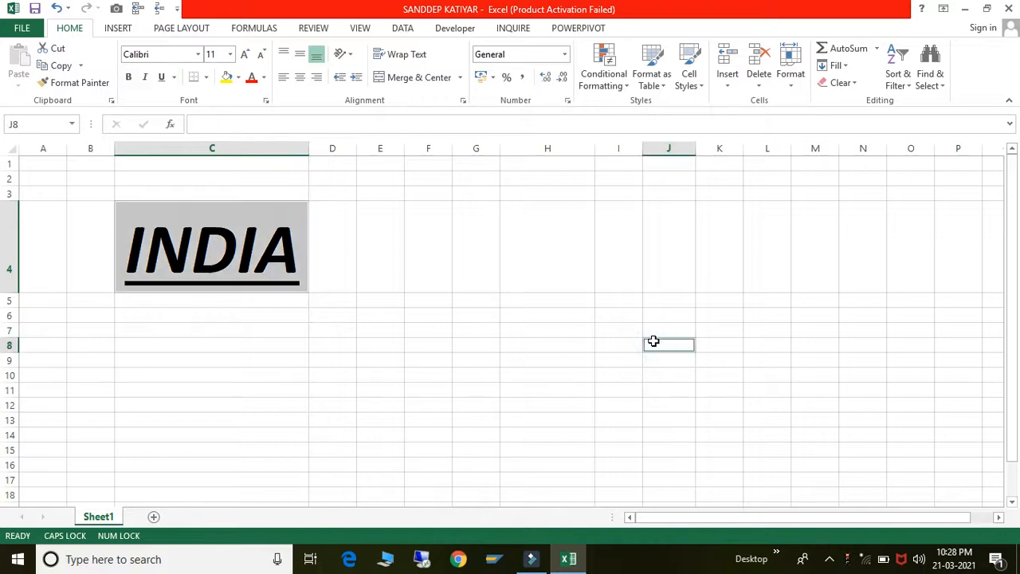
pyautogui.click(253, 282)
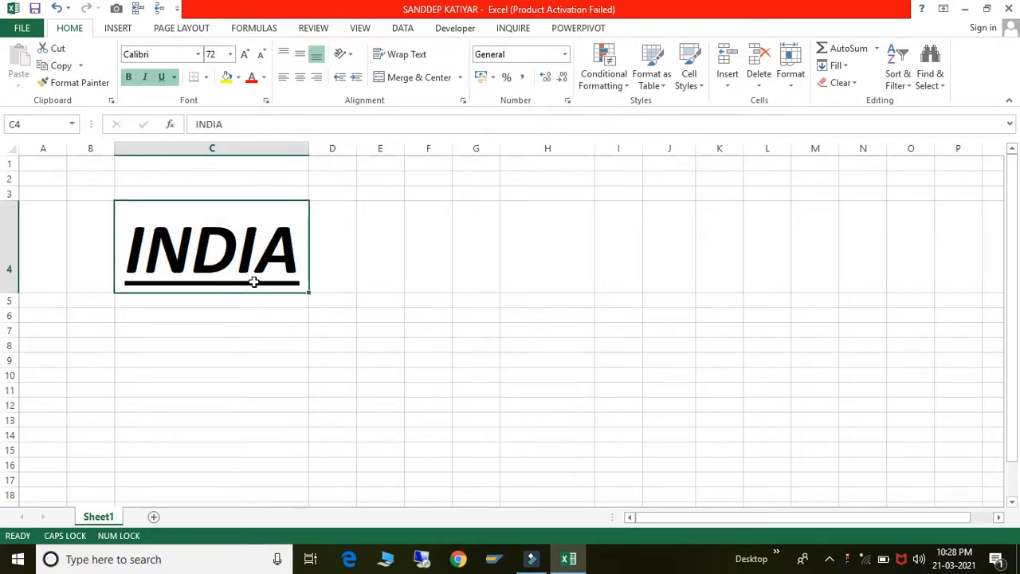
# - Toggle the underline on INDIA with Ctrl+U several times, leaving it underlined
pyautogui.hotkey('ctrl', 'u')
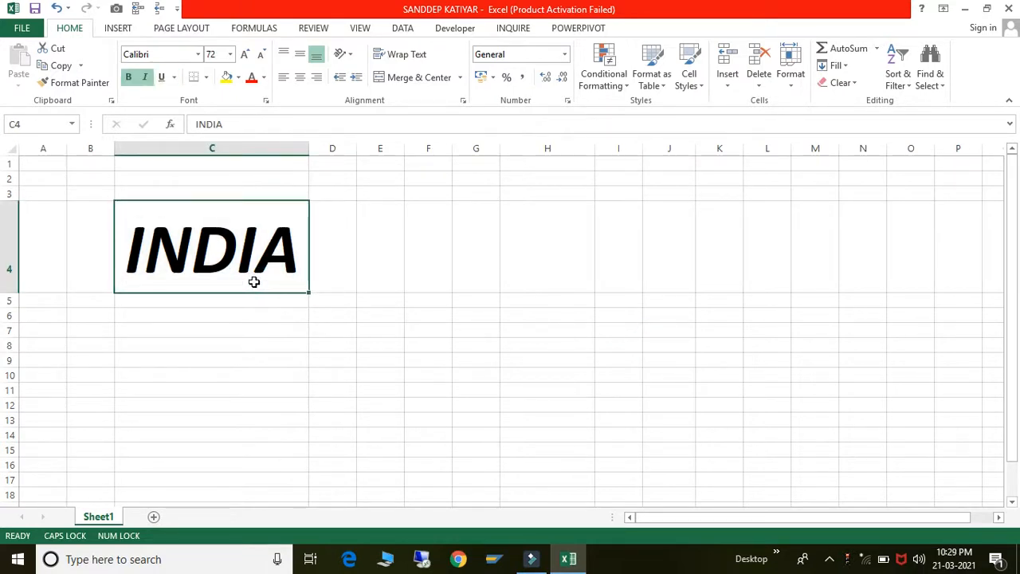
pyautogui.hotkey('ctrl', 'u')
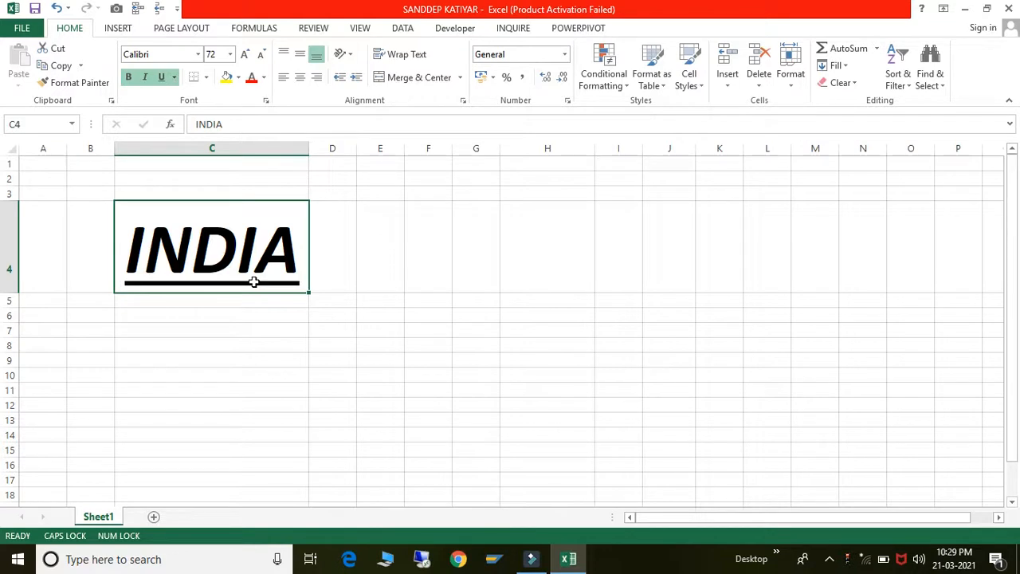
pyautogui.hotkey('ctrl', 'u')
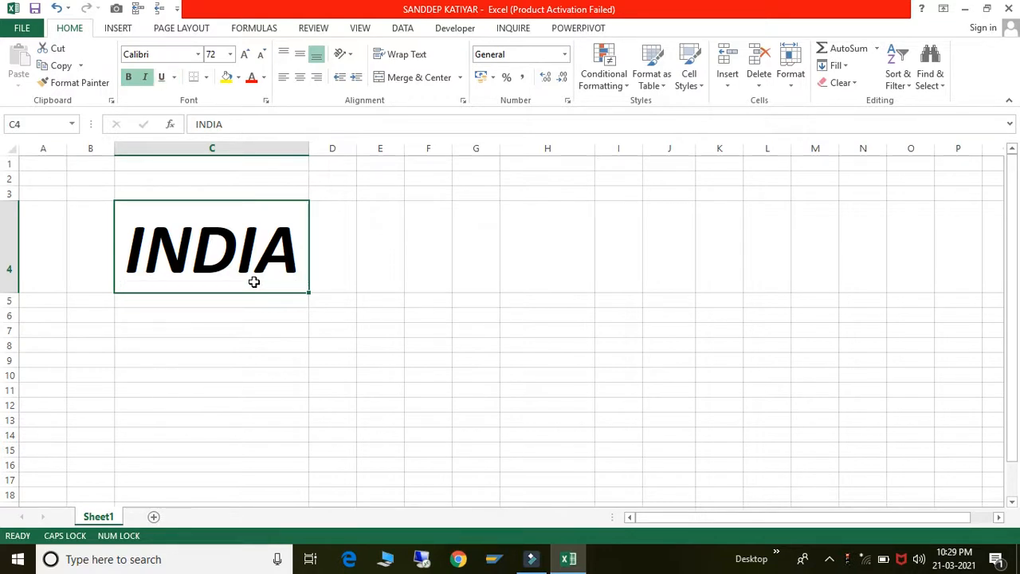
pyautogui.hotkey('ctrl', 'u')
pyautogui.hotkey('ctrl', 'u')
pyautogui.hotkey('ctrl', 'u')
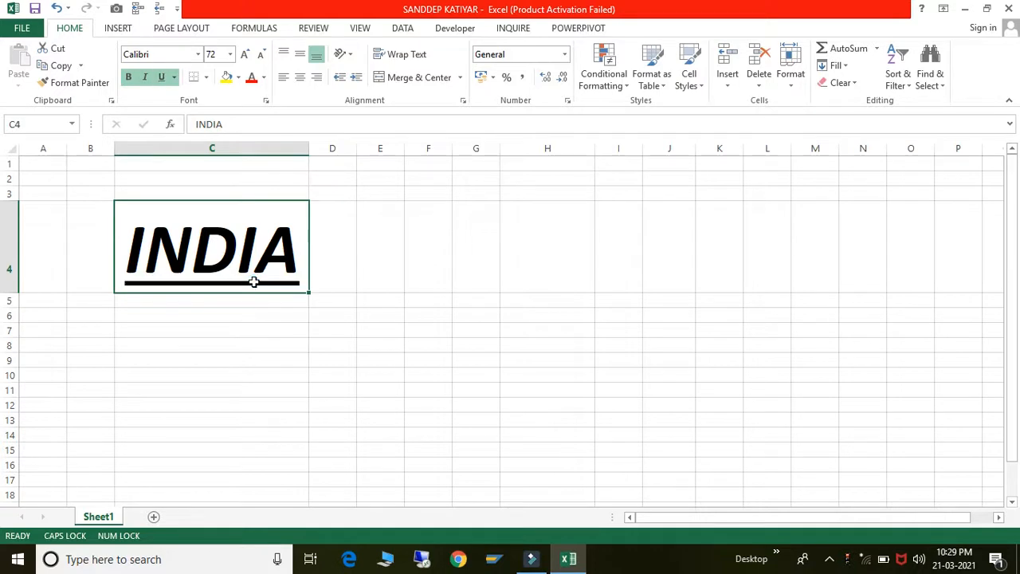
pyautogui.hotkey('ctrl', 'u')
pyautogui.hotkey('ctrl', 'u')
pyautogui.hotkey('ctrl', 'u')
pyautogui.hotkey('ctrl', 'u')
# - Move the formatted INDIA from cell C4 to cell H4
pyautogui.click(199, 56)
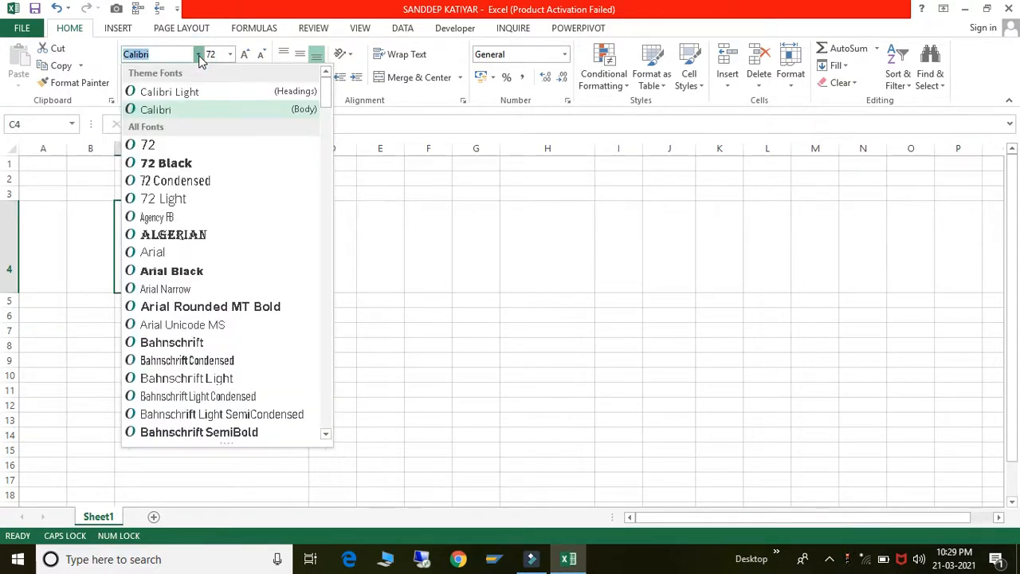
pyautogui.click(549, 238)
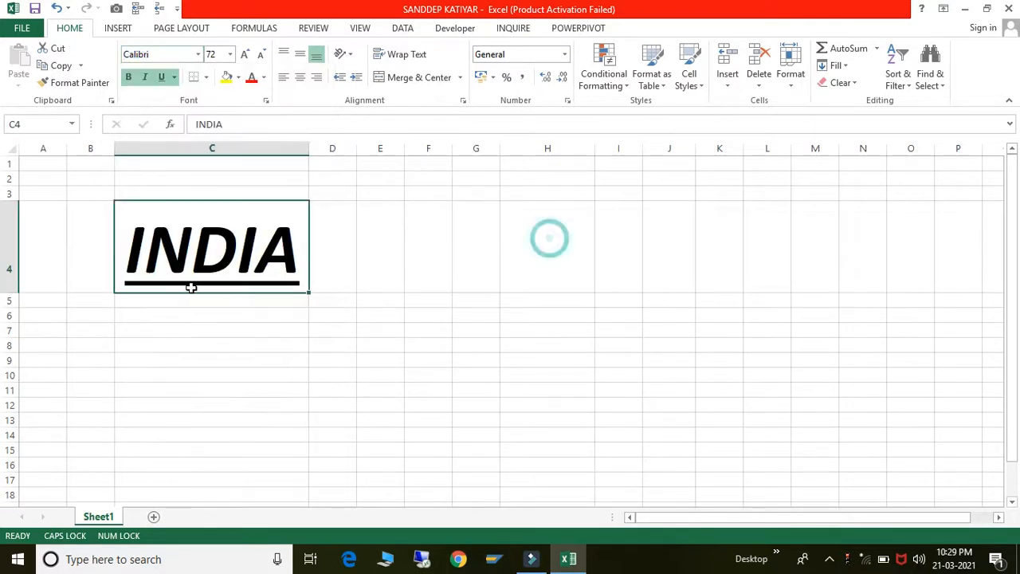
pyautogui.click(191, 287)
pyautogui.hotkey('ctrl', 'c')
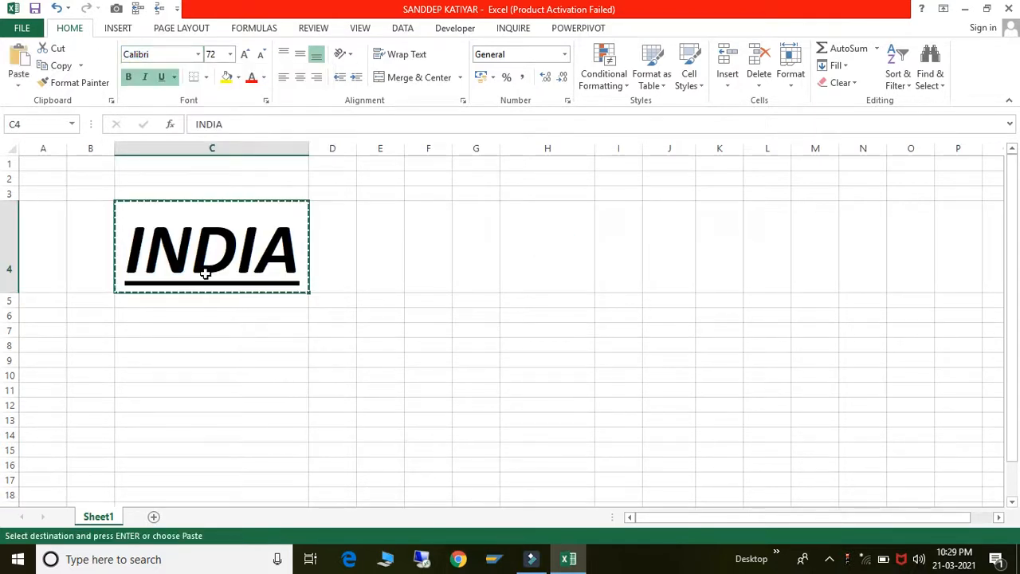
pyautogui.press('Right')
pyautogui.press('Right')
pyautogui.press('Right')
pyautogui.press('Right')
pyautogui.press('Right')
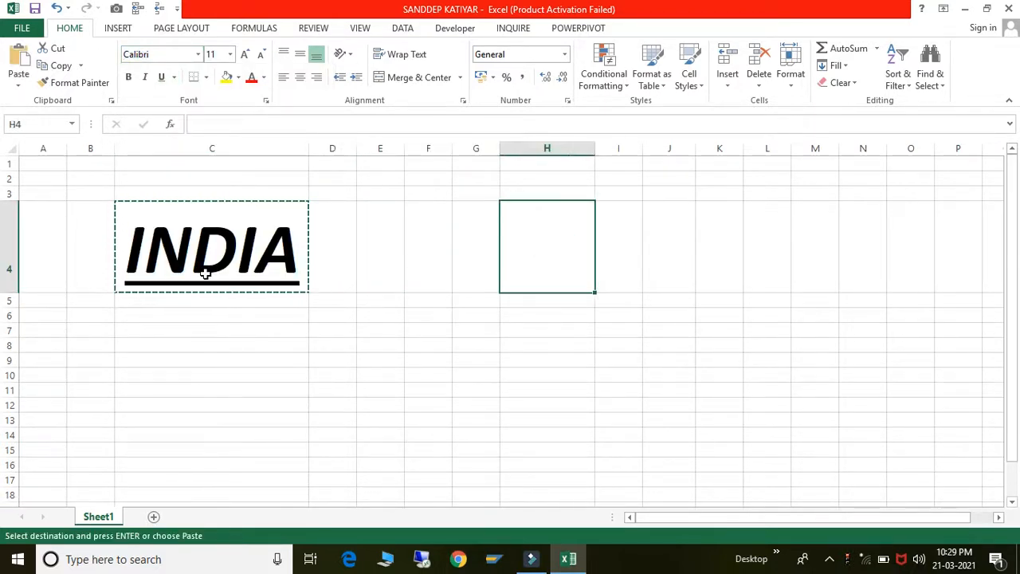
pyautogui.press('Return')
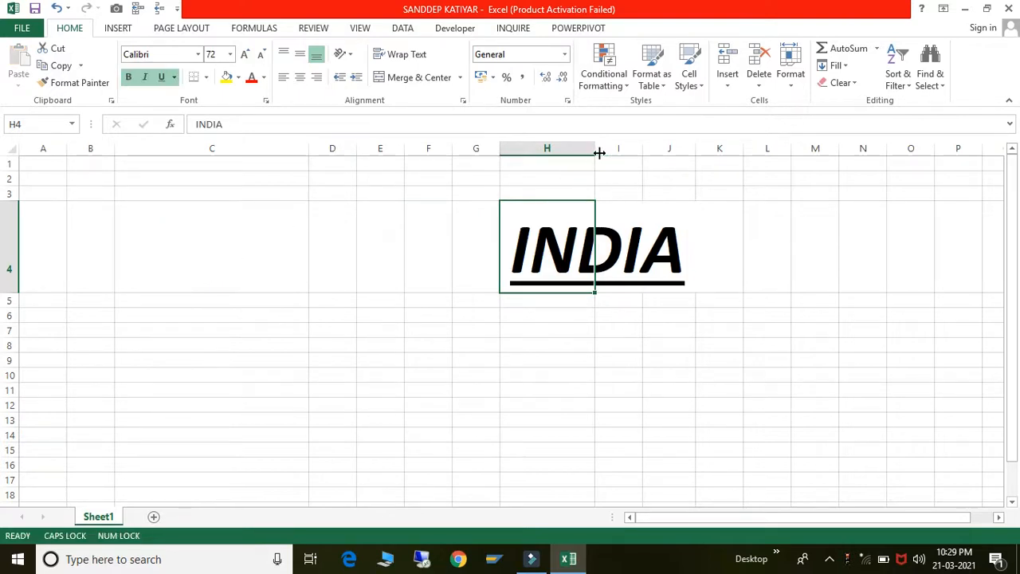
# - Widen column H so the 72 pt INDIA in H4 fits
pyautogui.moveTo(596, 151); pyautogui.dragTo(765, 151)
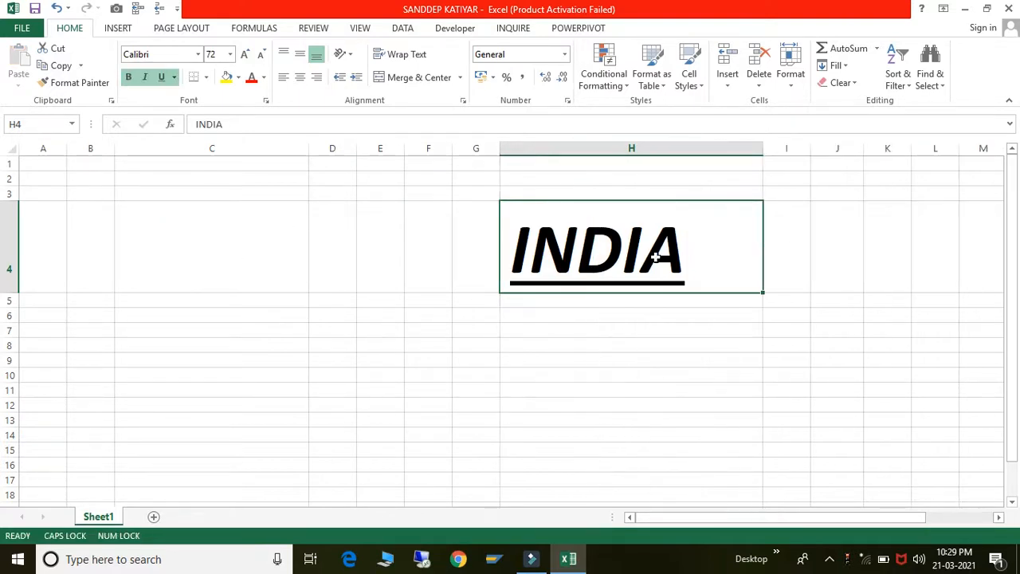
pyautogui.click(653, 432)
pyautogui.click(632, 256)
pyautogui.click(199, 54)
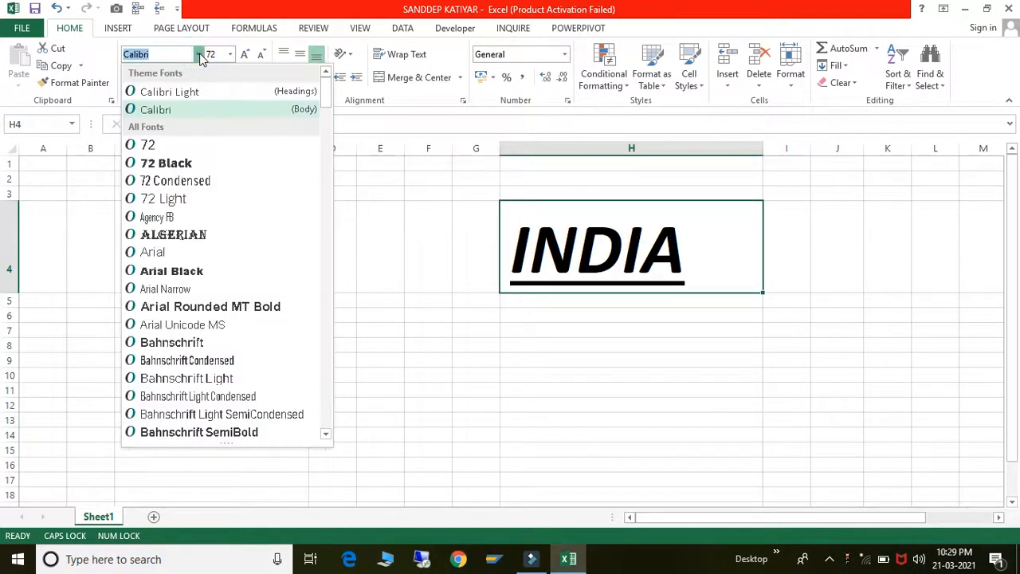
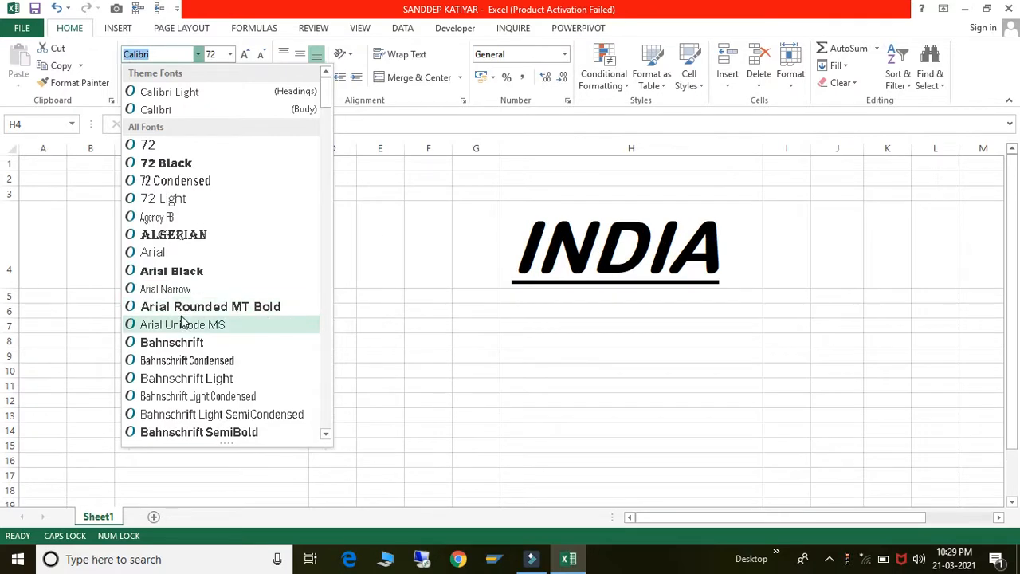
# - Browse the font list and apply SAPDings to INDIA in H4
pyautogui.scroll(-2, 182, 319)
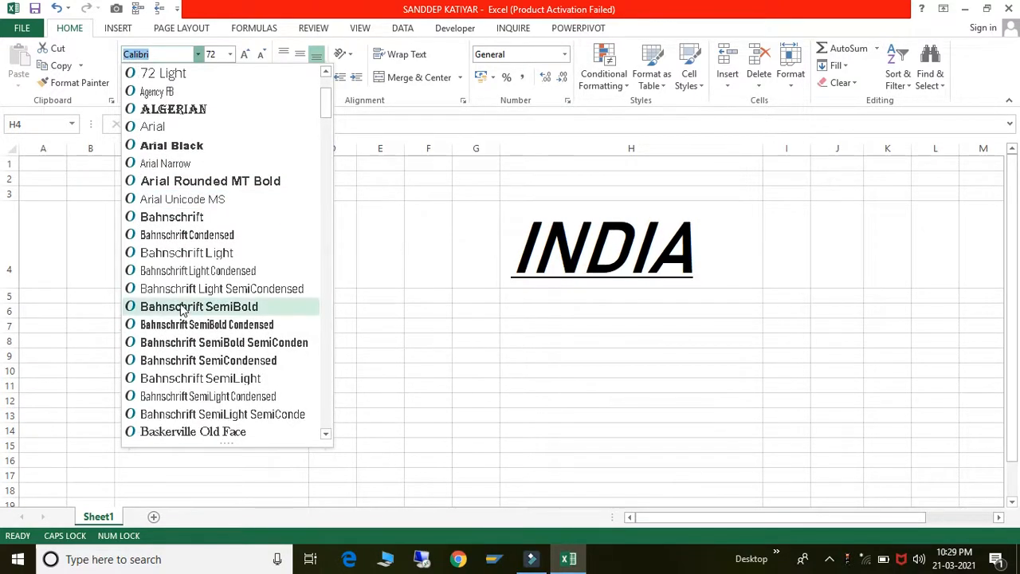
pyautogui.scroll(-3, 181, 310)
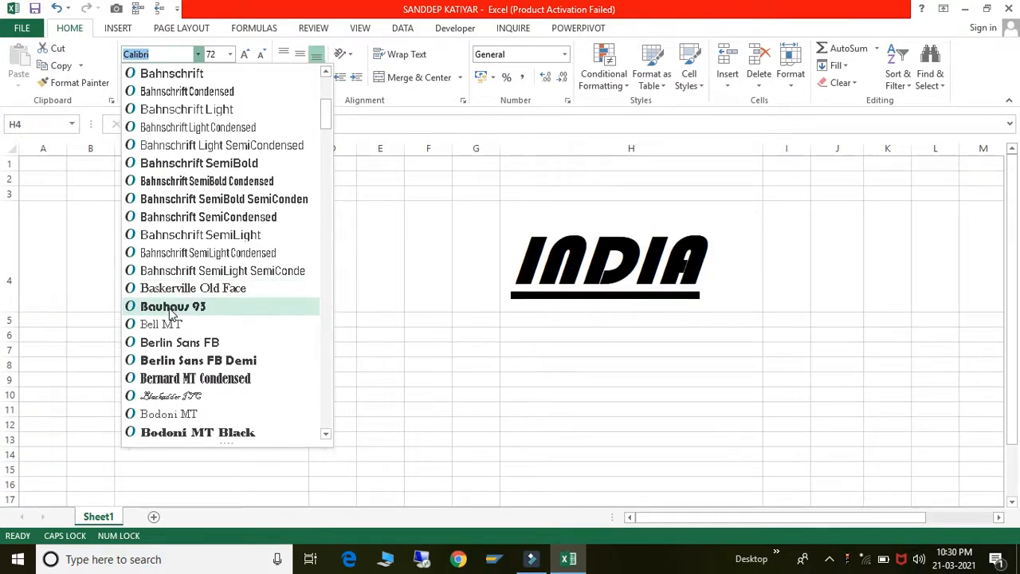
pyautogui.scroll(-4, 174, 368)
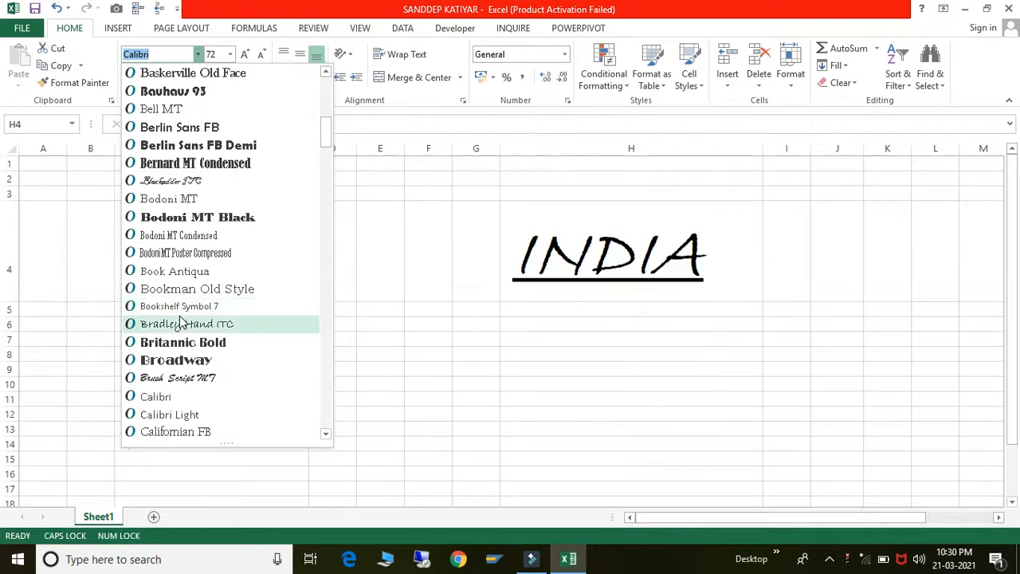
pyautogui.scroll(-2, 180, 323)
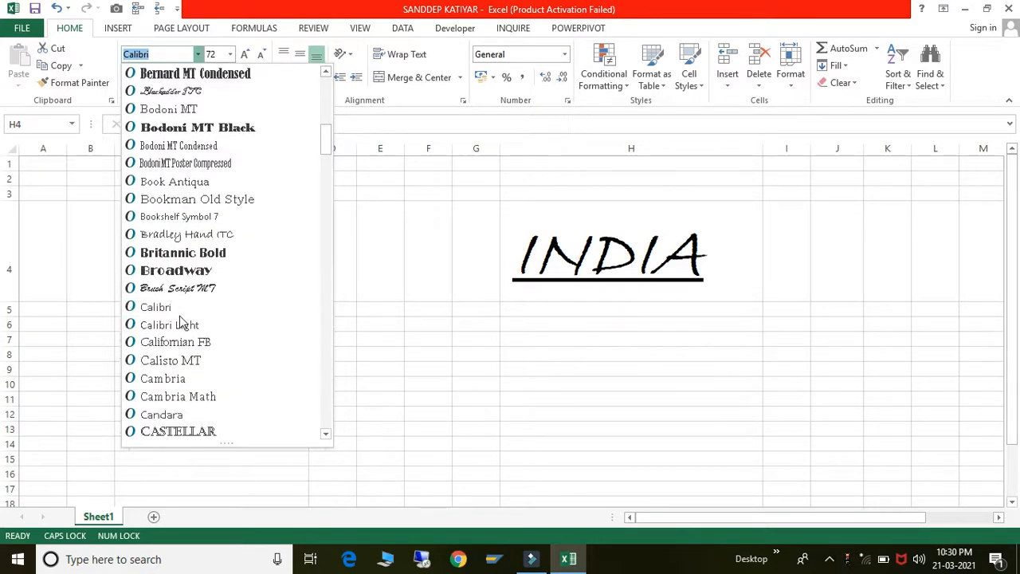
pyautogui.scroll(-1, 180, 323)
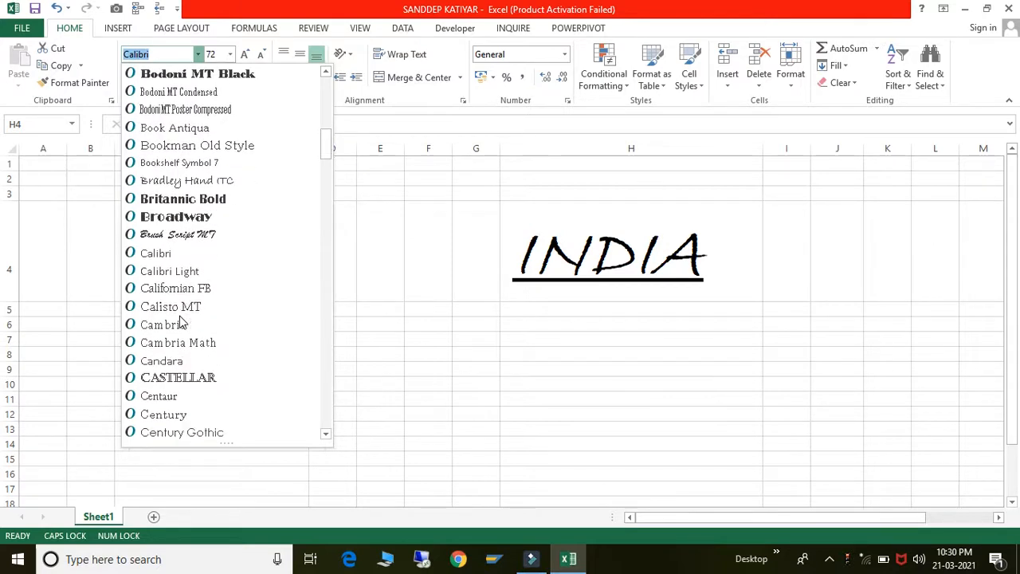
pyautogui.scroll(-2, 180, 323)
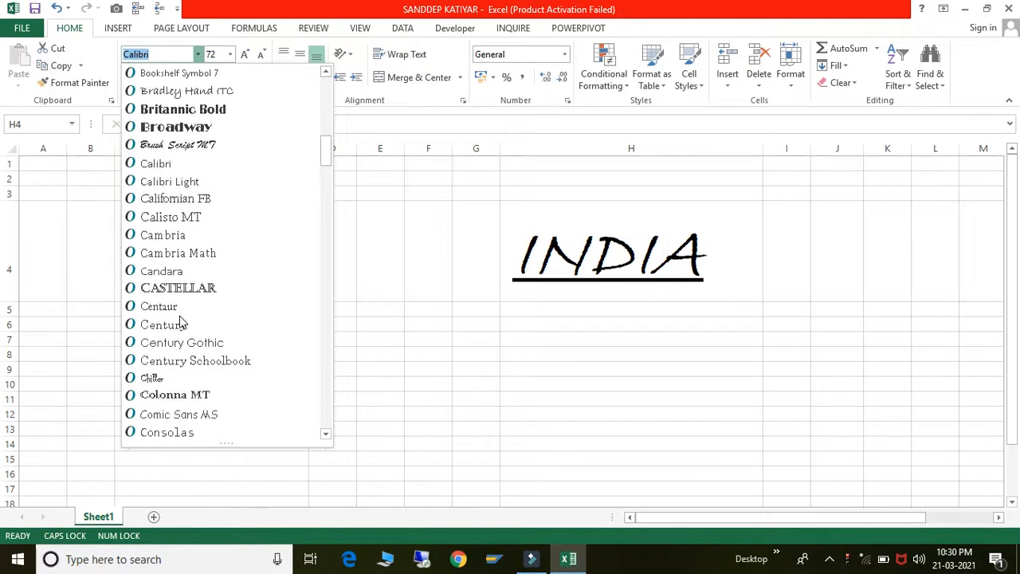
pyautogui.scroll(-2, 180, 322)
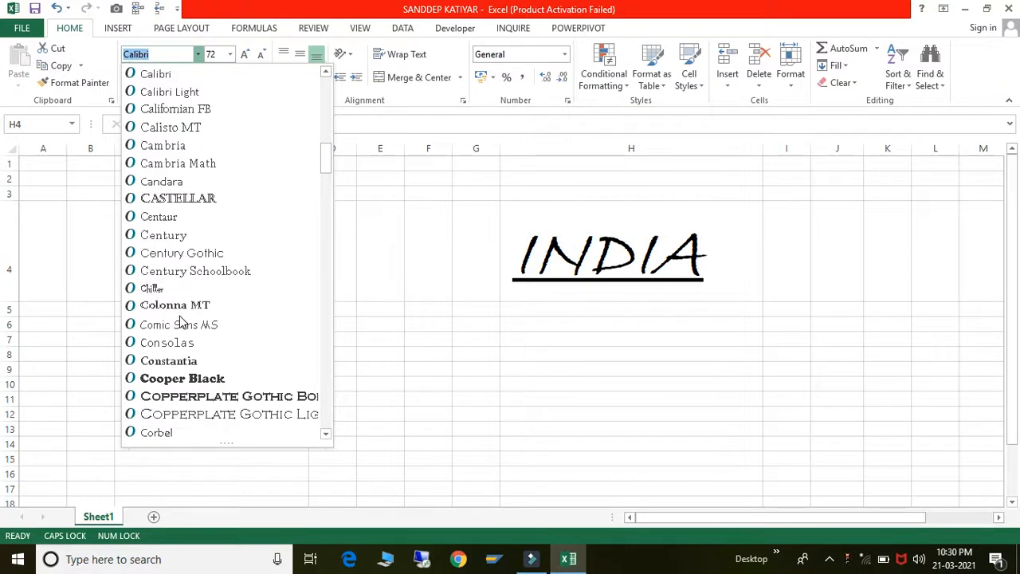
pyautogui.scroll(-1, 180, 323)
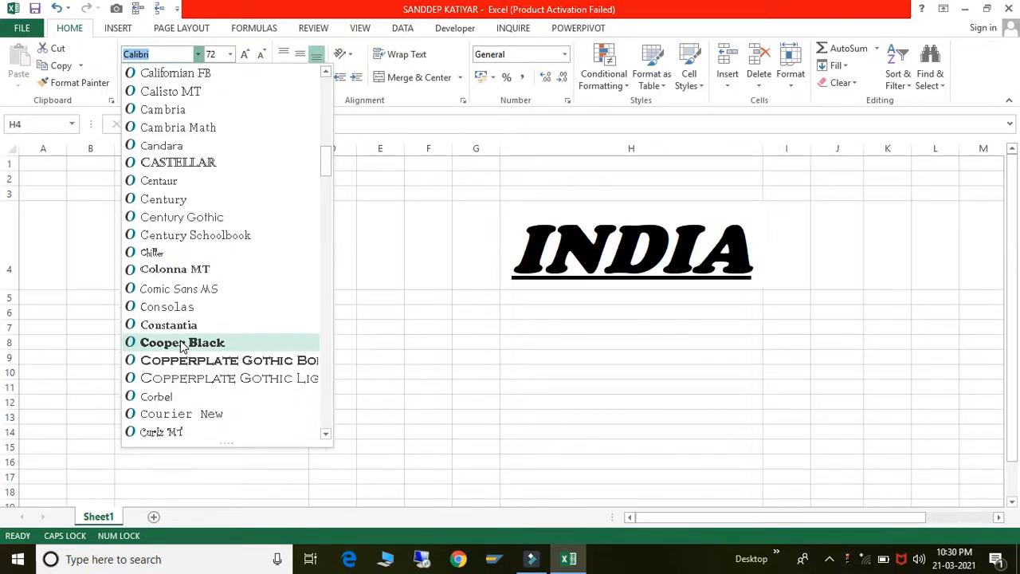
pyautogui.scroll(-2, 182, 344)
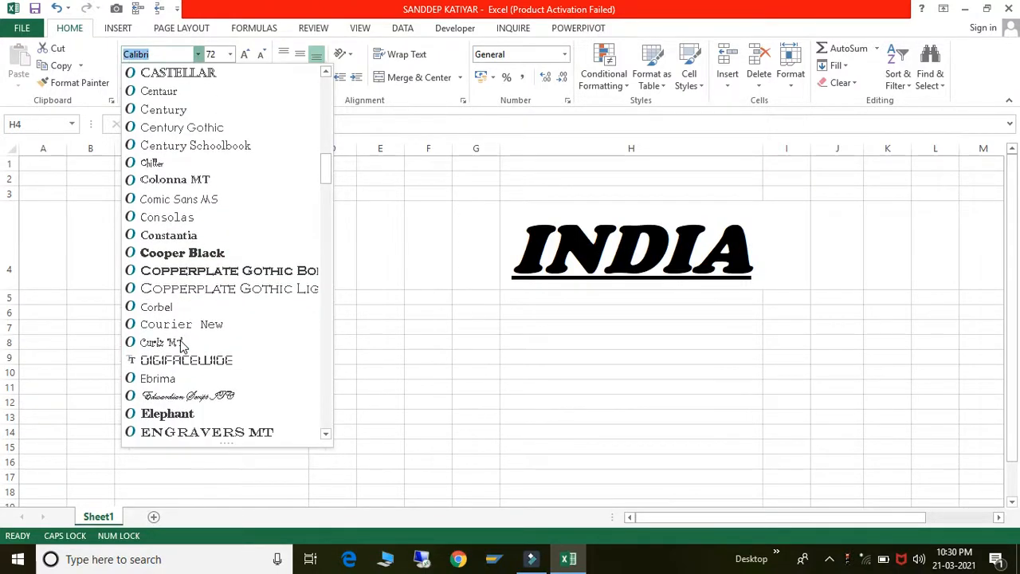
pyautogui.scroll(-20, 181, 344)
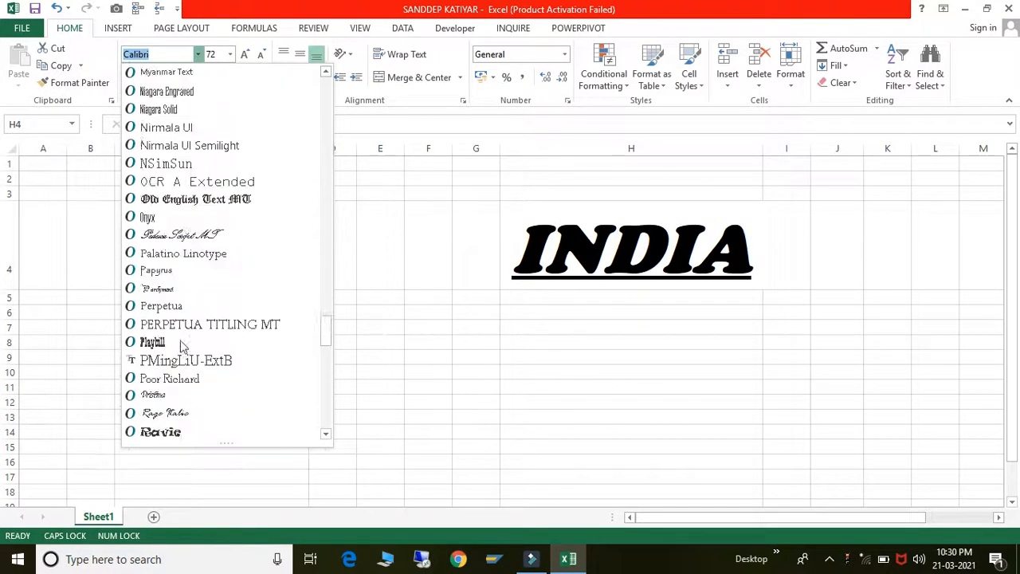
pyautogui.scroll(-20, 182, 345)
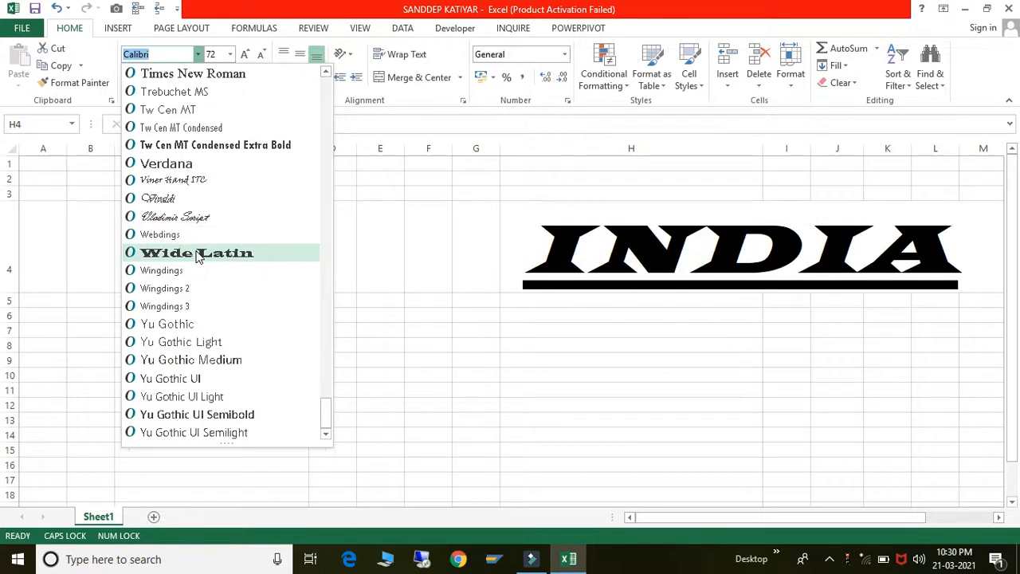
pyautogui.scroll(1, 199, 255)
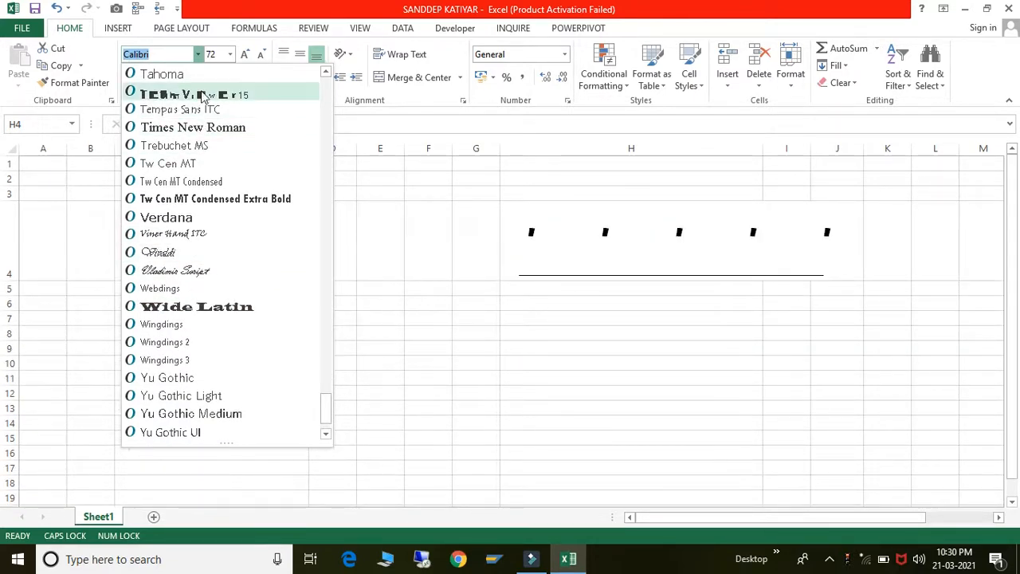
pyautogui.scroll(1, 200, 98)
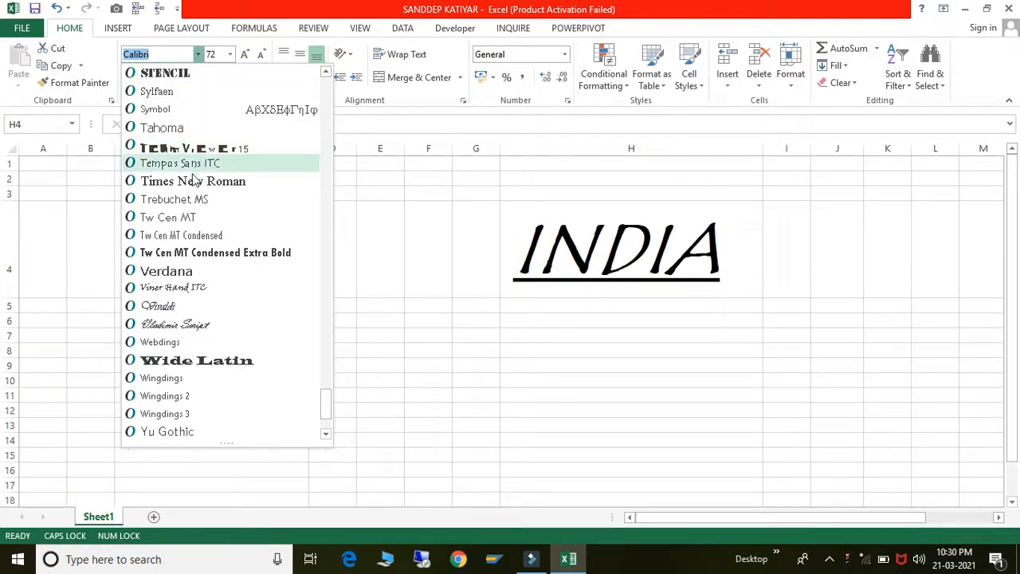
pyautogui.scroll(1, 185, 264)
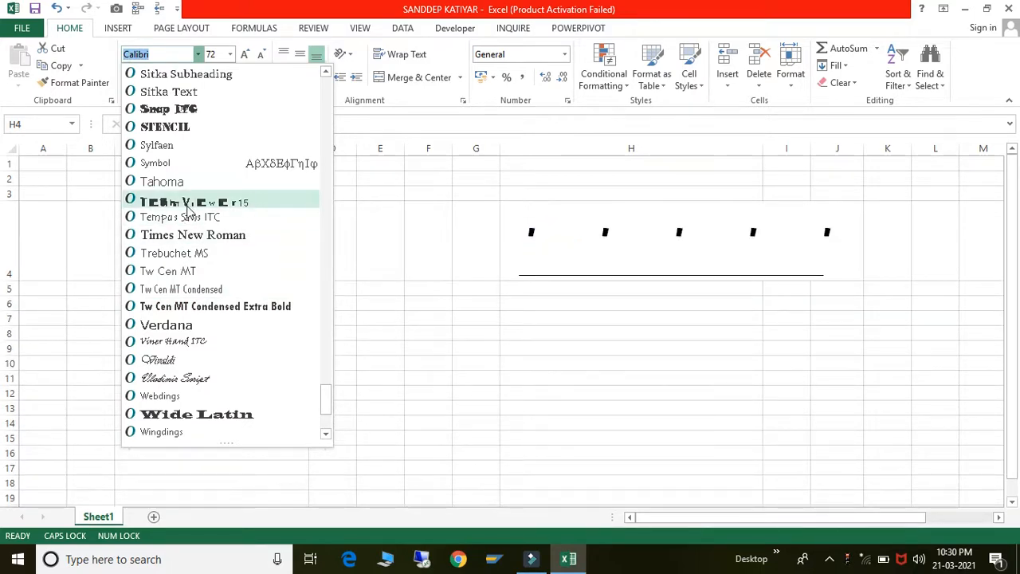
pyautogui.scroll(1, 189, 209)
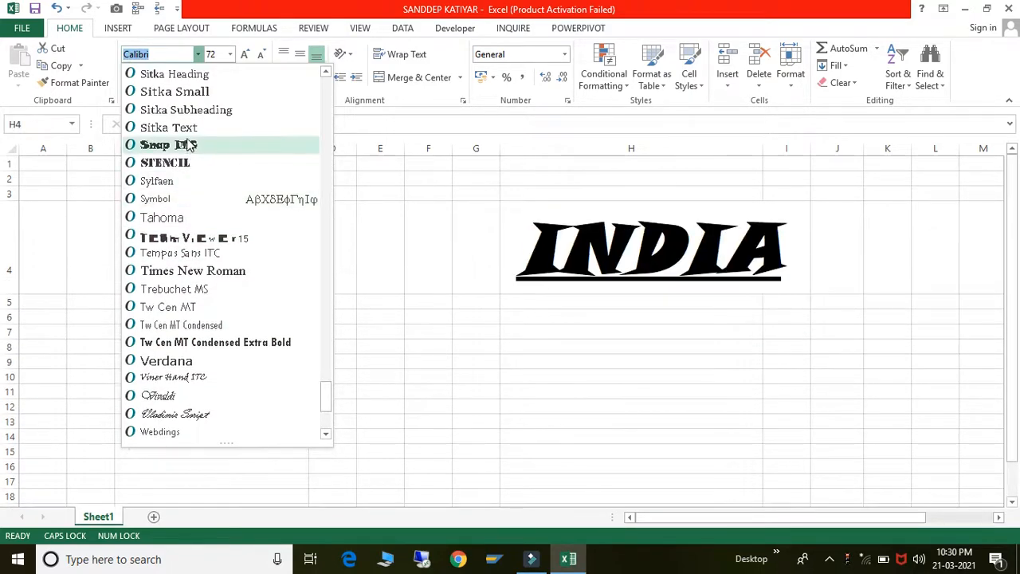
pyautogui.scroll(1, 189, 144)
pyautogui.scroll(2, 188, 143)
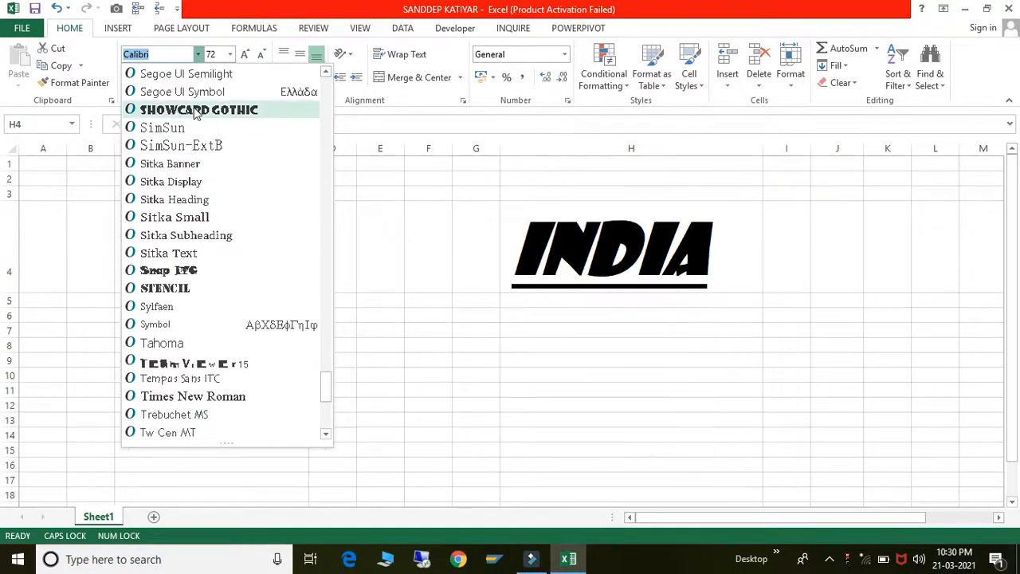
pyautogui.scroll(3, 195, 114)
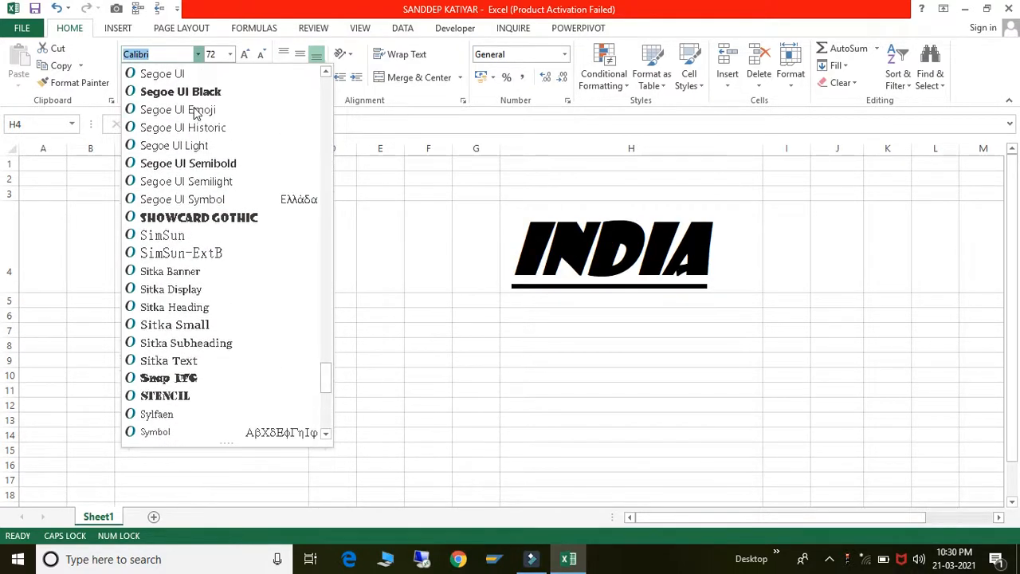
pyautogui.scroll(2, 196, 112)
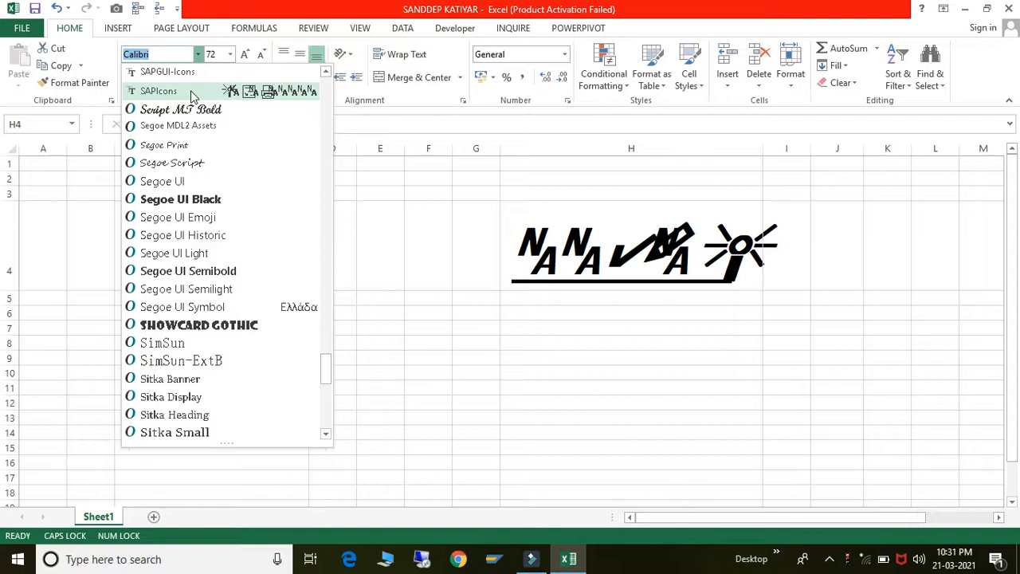
pyautogui.scroll(1, 192, 95)
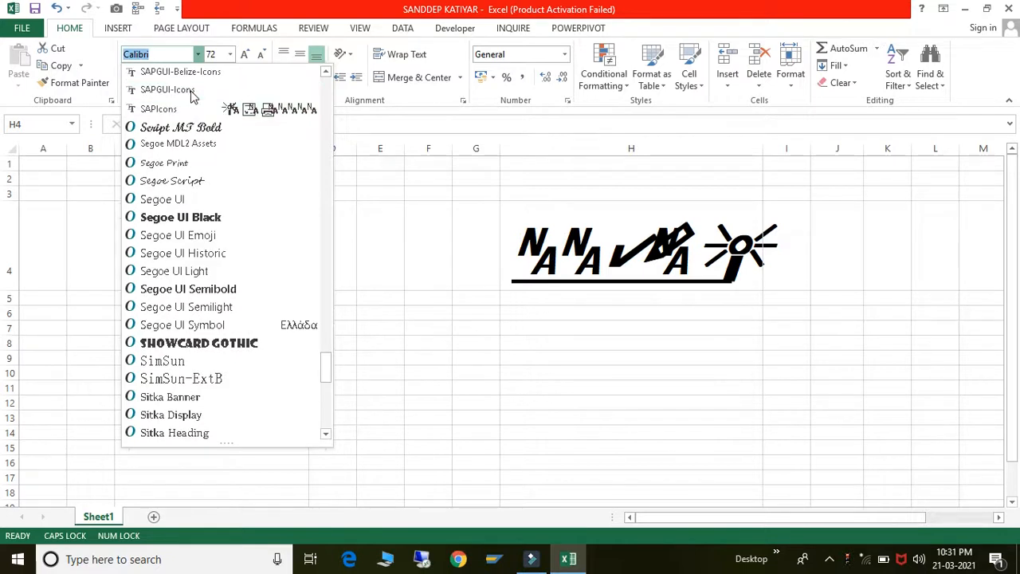
pyautogui.scroll(3, 191, 95)
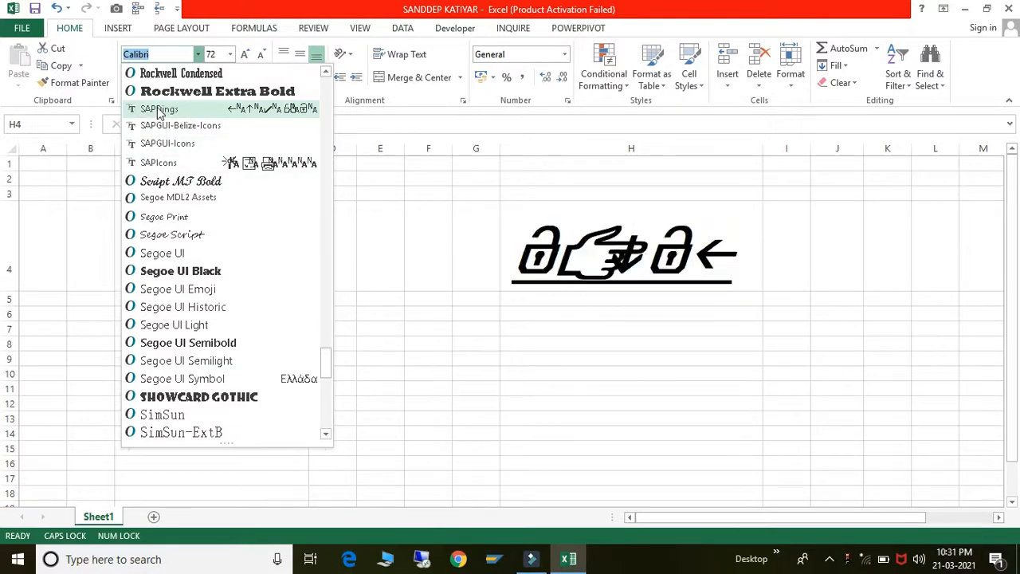
pyautogui.click(157, 109)
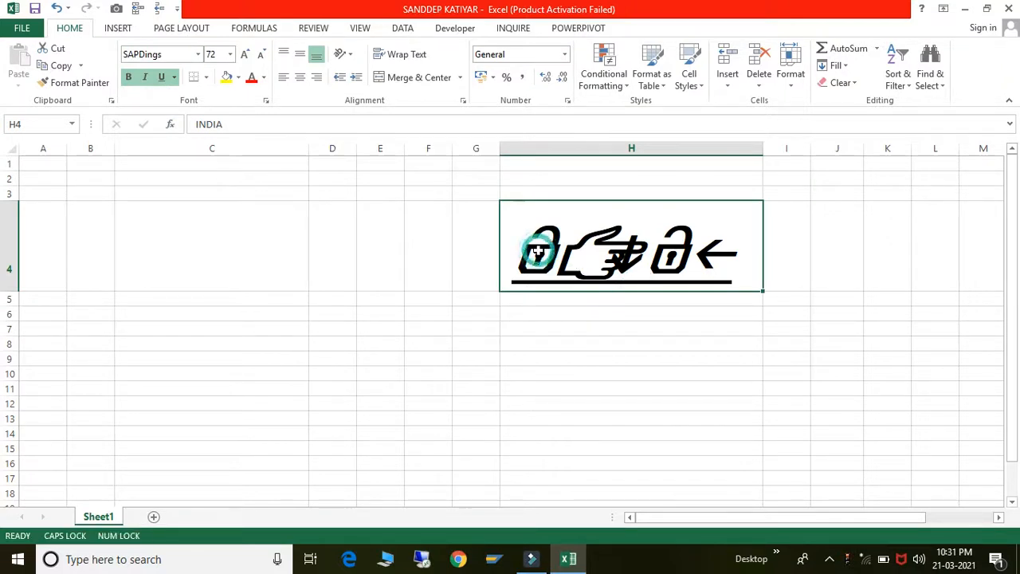
# - Erase H4's text, then undo to restore INDIA
pyautogui.doubleClick(546, 254)
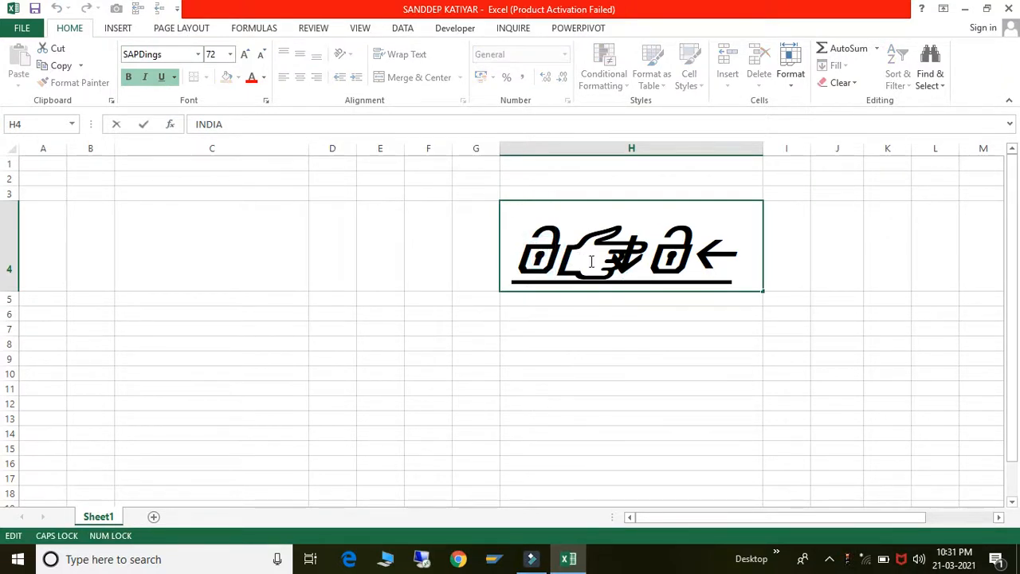
pyautogui.click(591, 261)
pyautogui.click(566, 242)
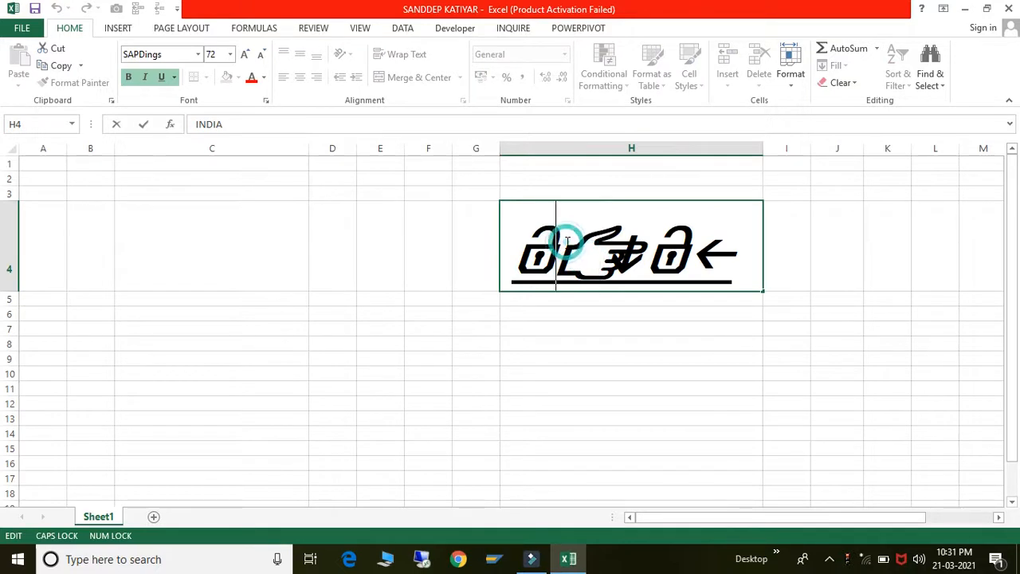
pyautogui.write('II')
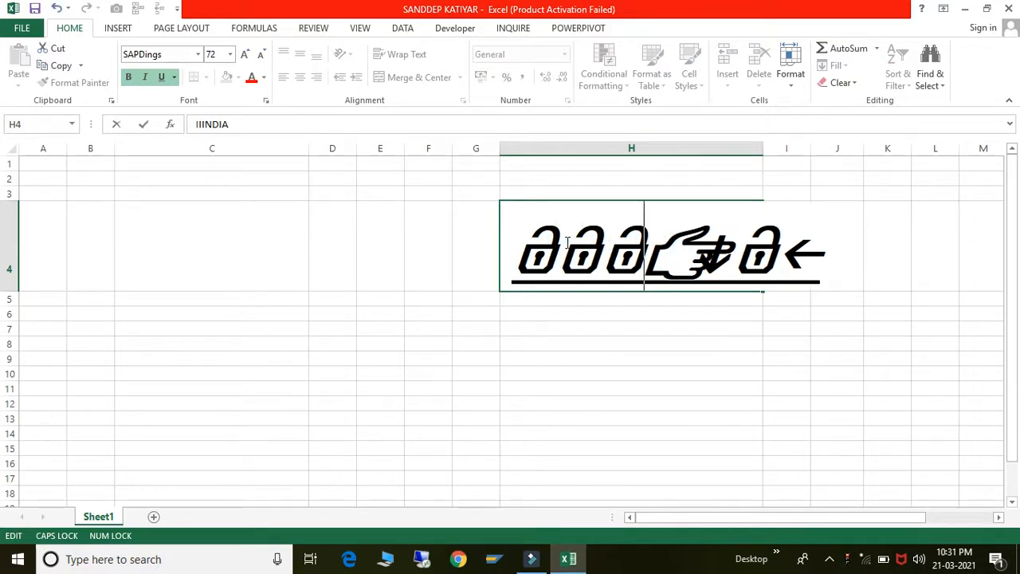
pyautogui.write('II')
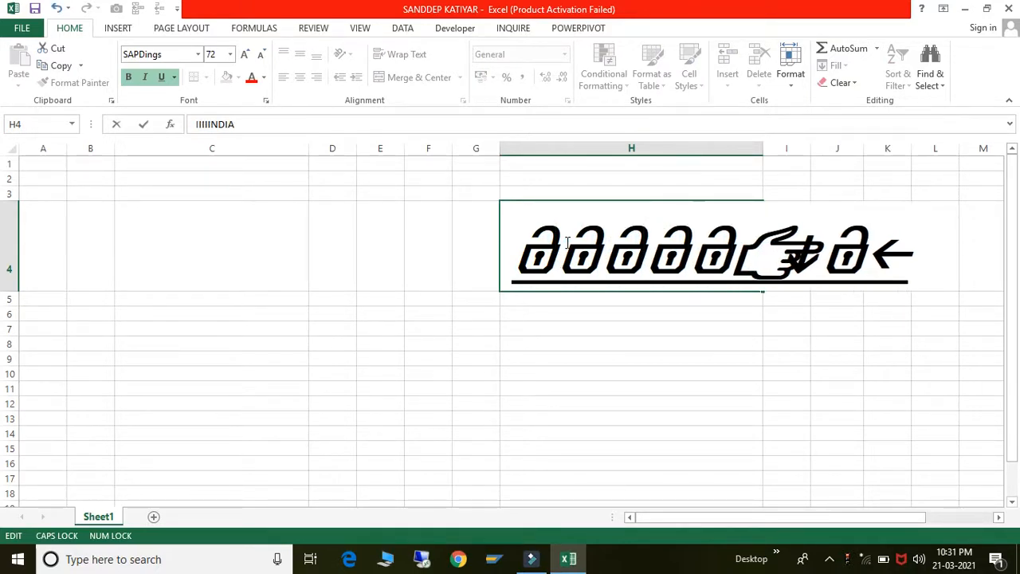
pyautogui.press('BackSpace')
pyautogui.press('BackSpace')
pyautogui.press('BackSpace')
pyautogui.press('BackSpace')
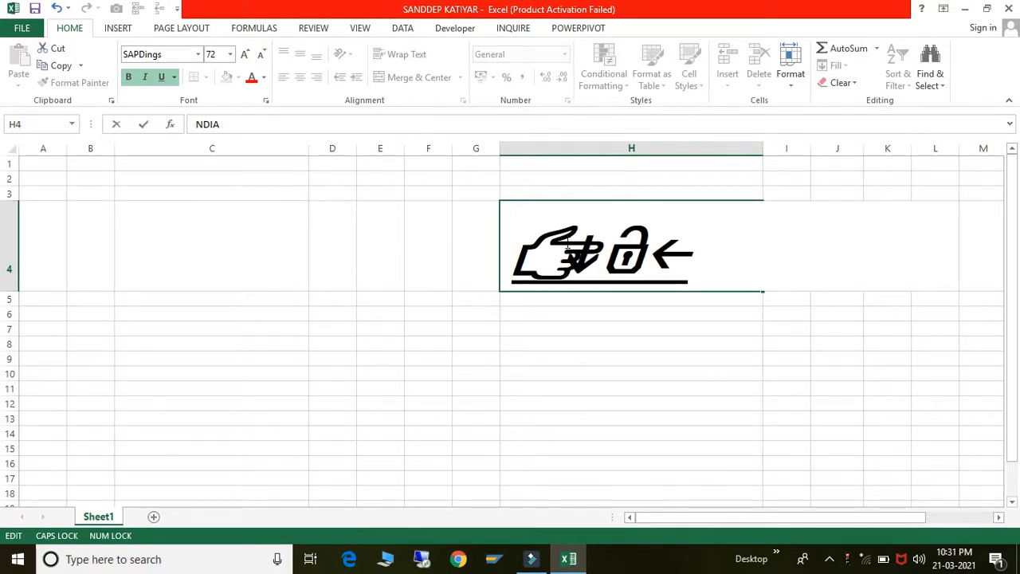
pyautogui.press('Delete')
pyautogui.press('Delete')
pyautogui.press('Delete')
pyautogui.press('Delete')
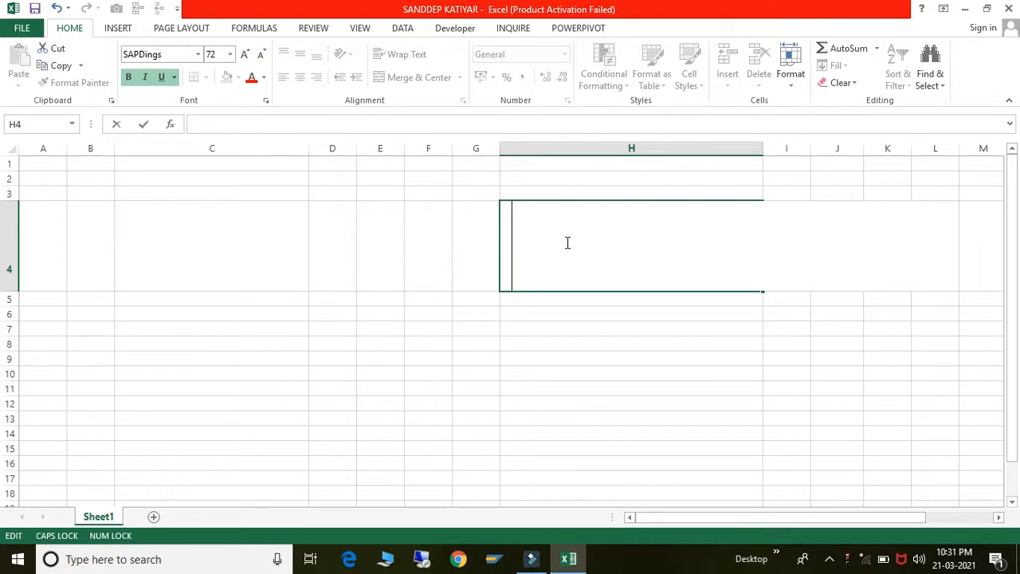
pyautogui.click(626, 371)
pyautogui.hotkey('ctrl', 'z')
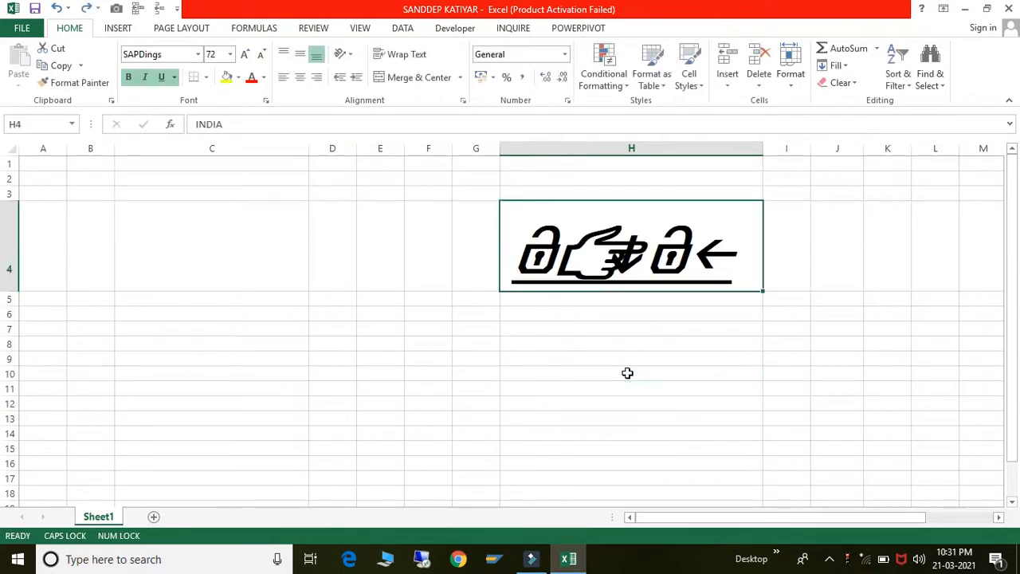
pyautogui.click(199, 54)
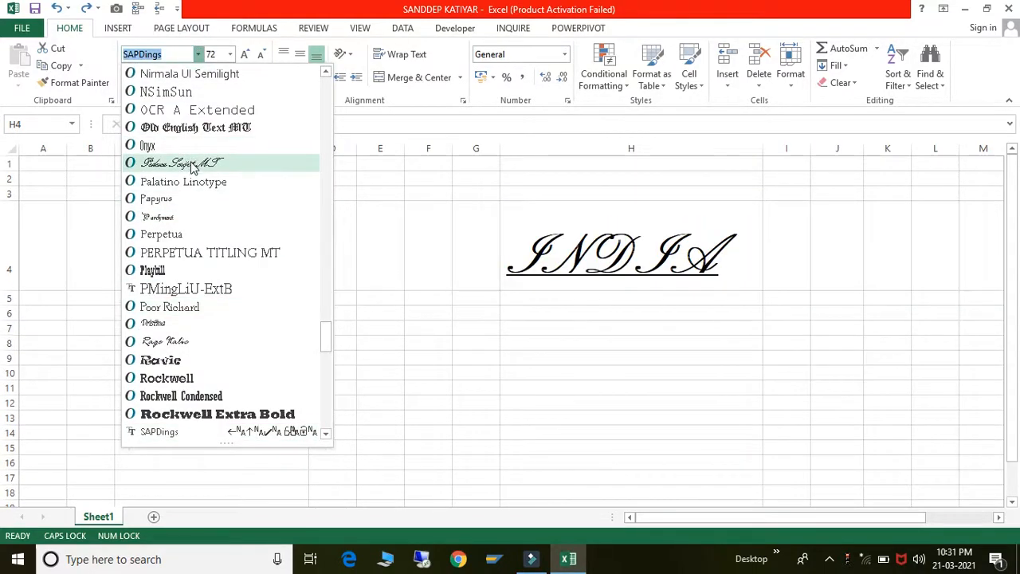
# - Scroll up the font list and apply Kruti Dev 040 Wide to INDIA in H4
pyautogui.scroll(6, 191, 166)
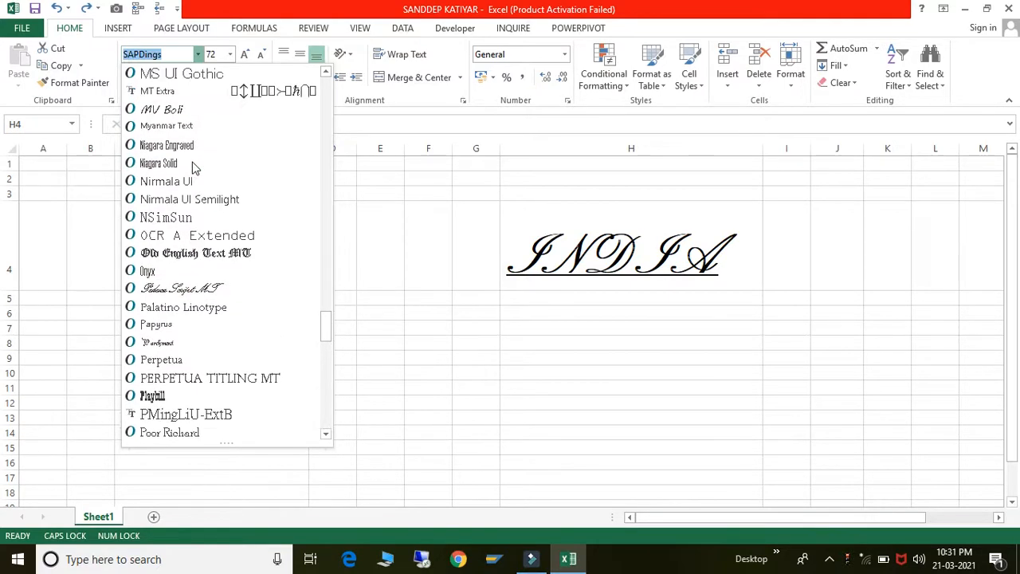
pyautogui.scroll(7, 195, 167)
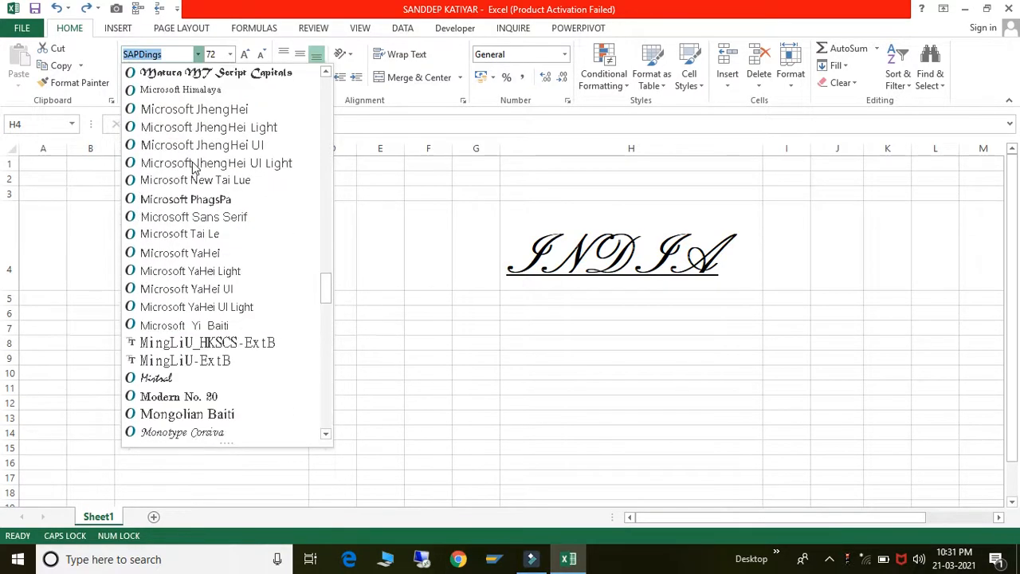
pyautogui.scroll(5, 195, 167)
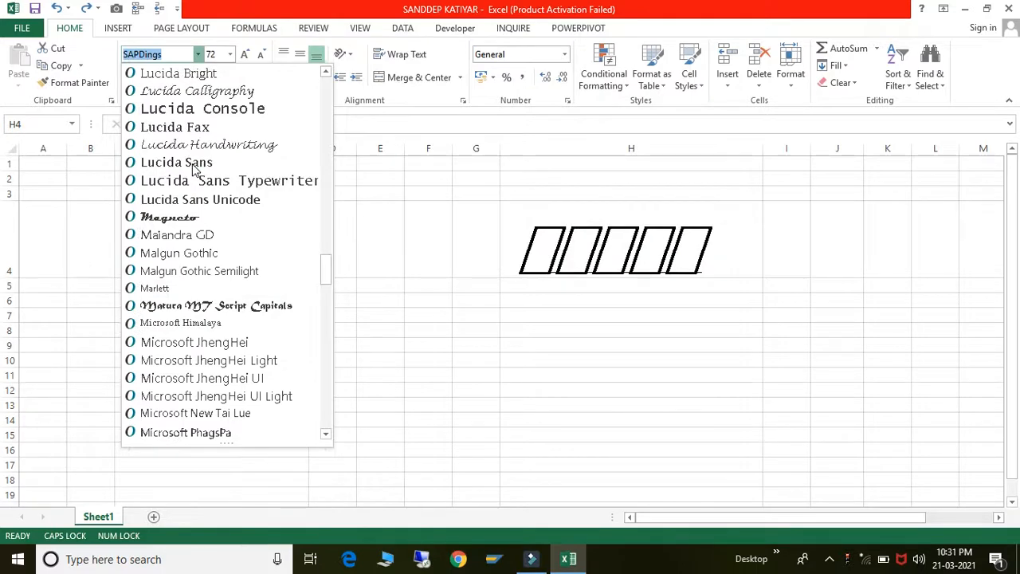
pyautogui.scroll(1, 191, 168)
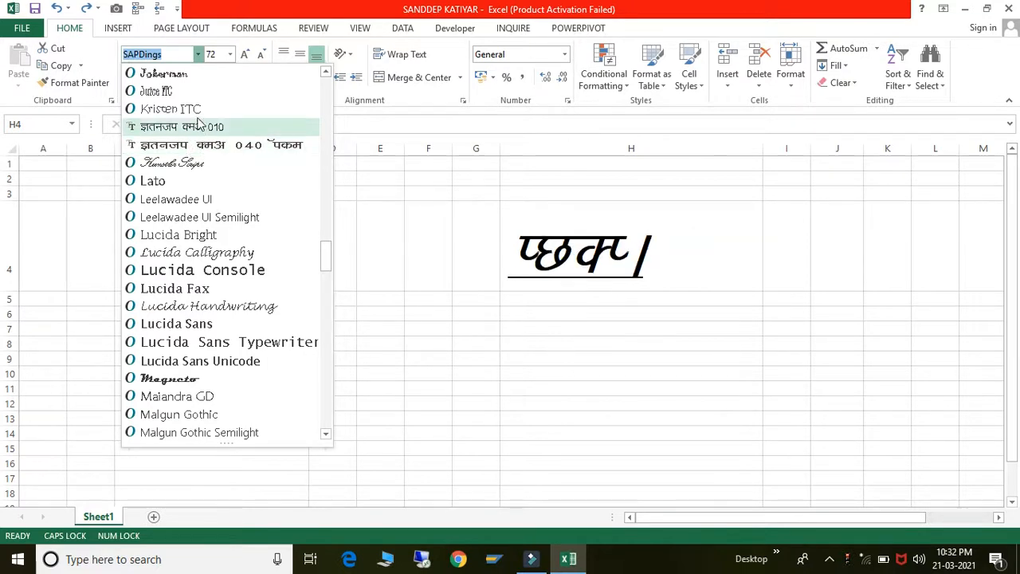
pyautogui.click(199, 149)
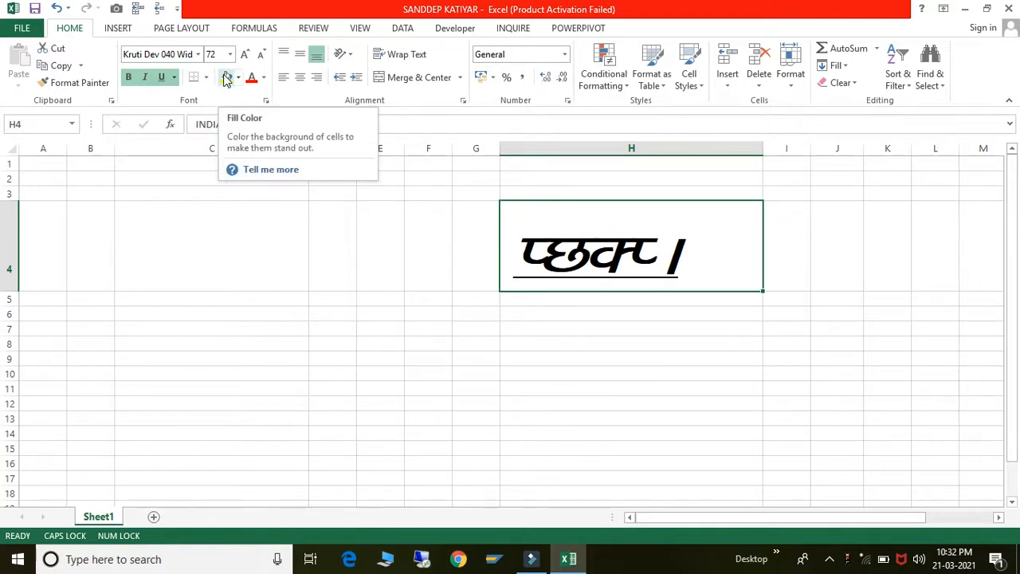
pyautogui.hotkey('ctrl', 'z')
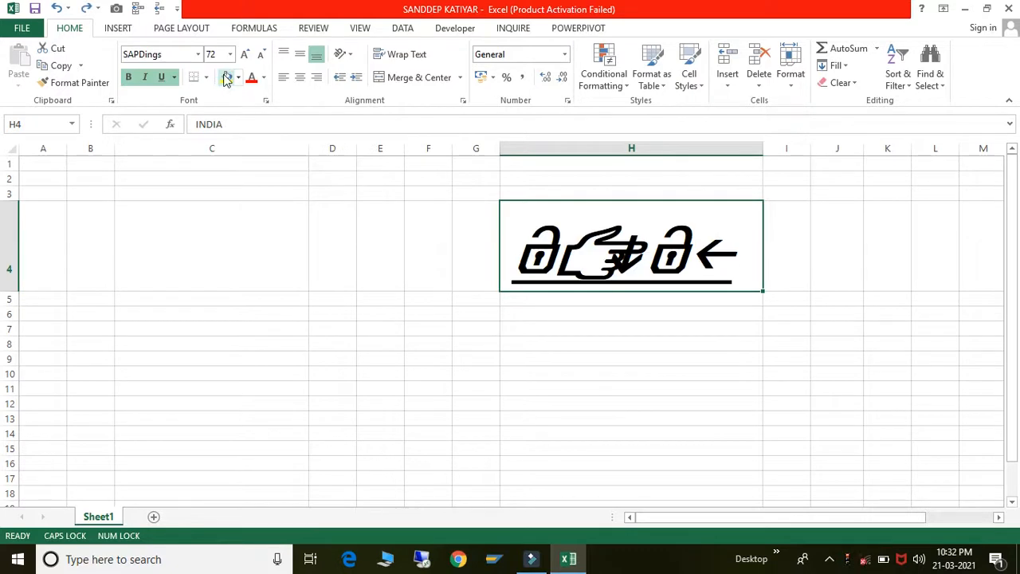
pyautogui.hotkey('ctrl', 'z')
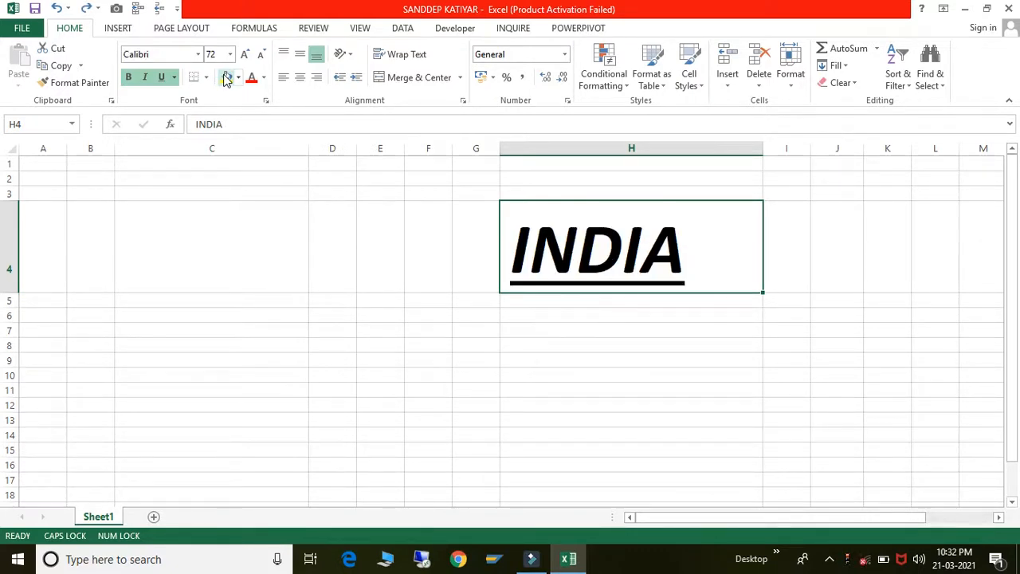
pyautogui.click(177, 57)
pyautogui.write('Kru')
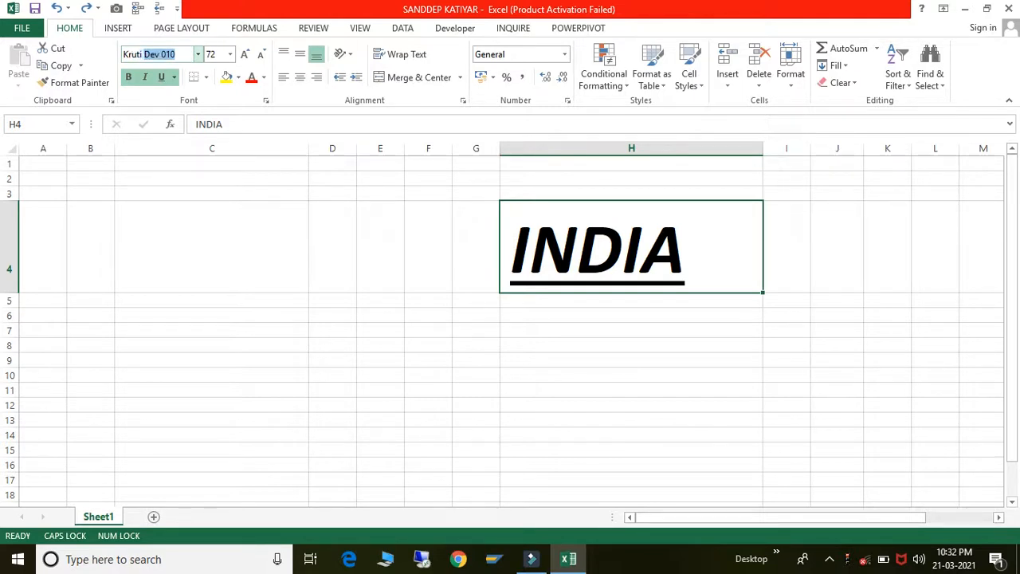
pyautogui.write('ti Dev 040 Wid')
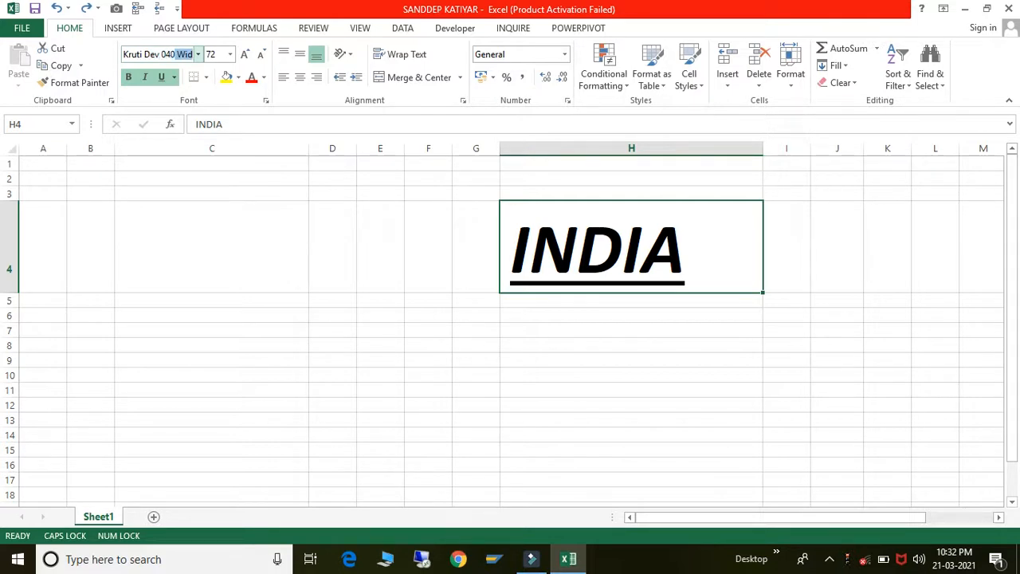
pyautogui.press('Return')
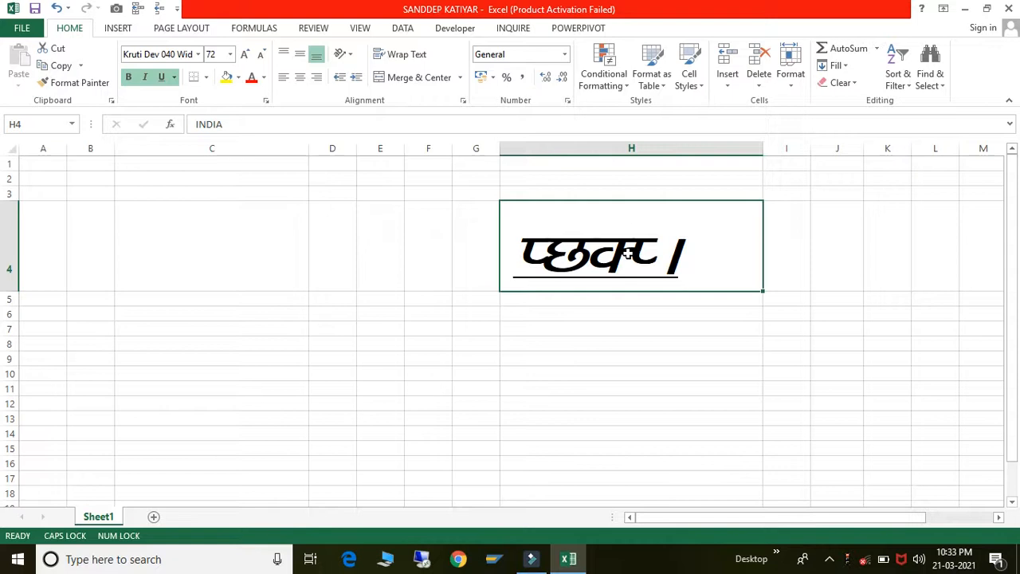
pyautogui.click(646, 336)
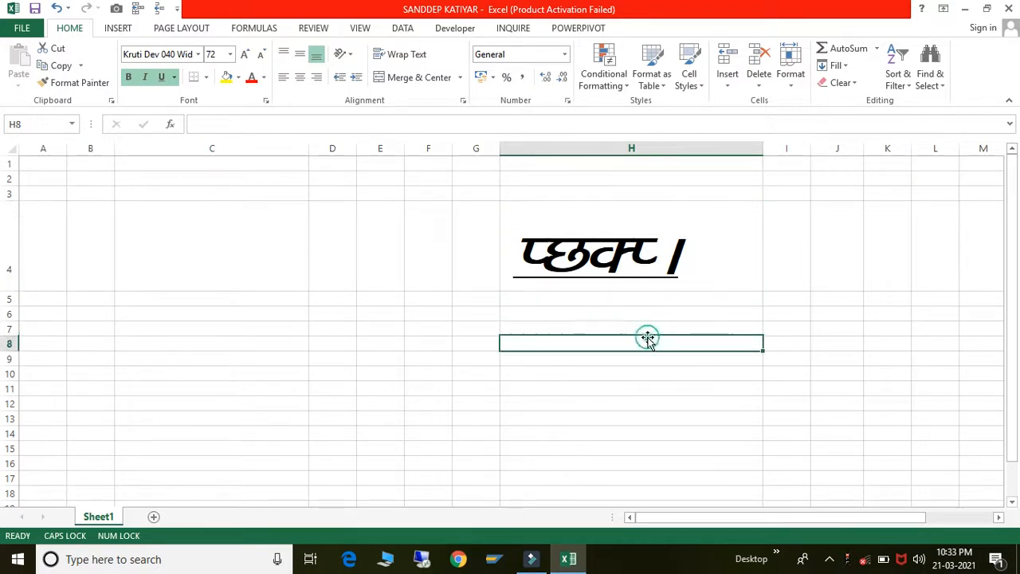
pyautogui.click(606, 233)
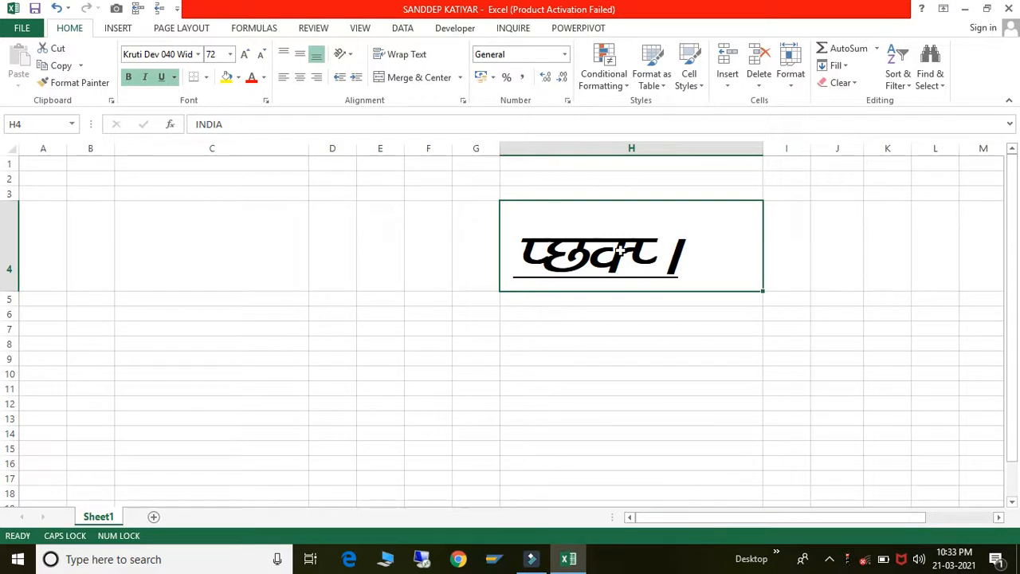
# - With Caps Lock off, type the person's name in Kruti Dev Devanagari into H4
pyautogui.write('V')
pyautogui.press('BackSpace')
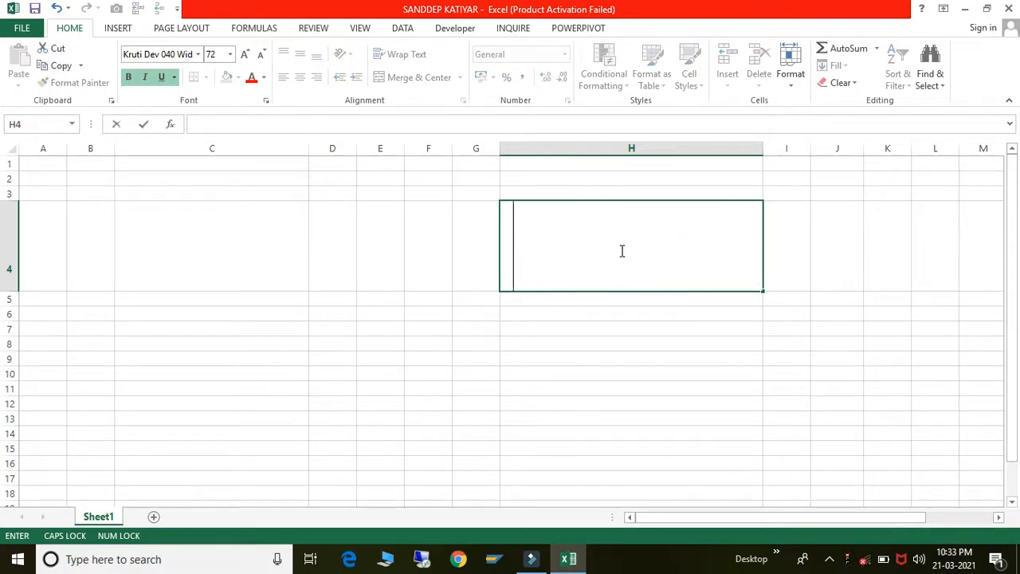
pyautogui.press('capslock')
pyautogui.write('la')
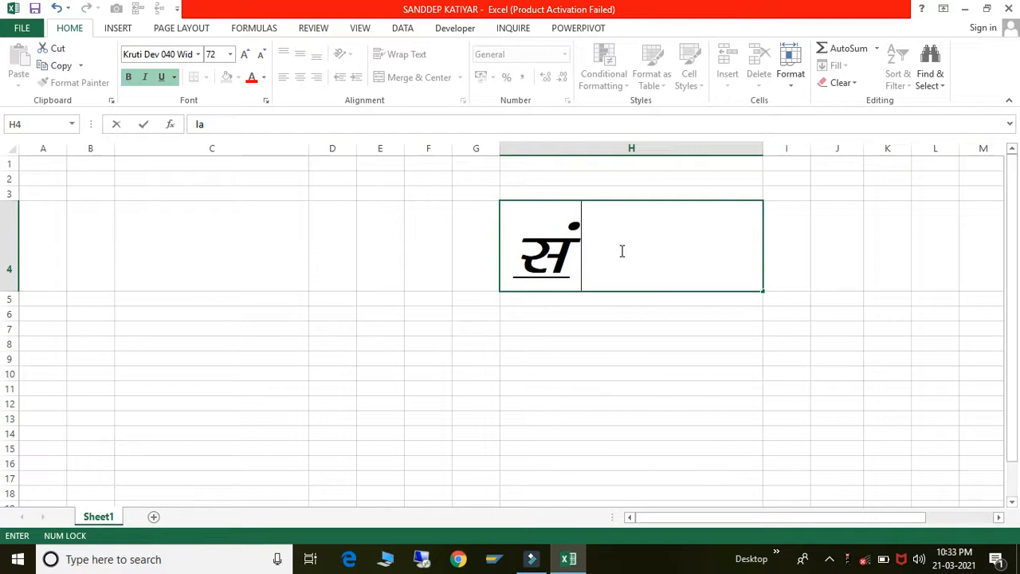
pyautogui.write('nho')
pyautogui.press('BackSpace')
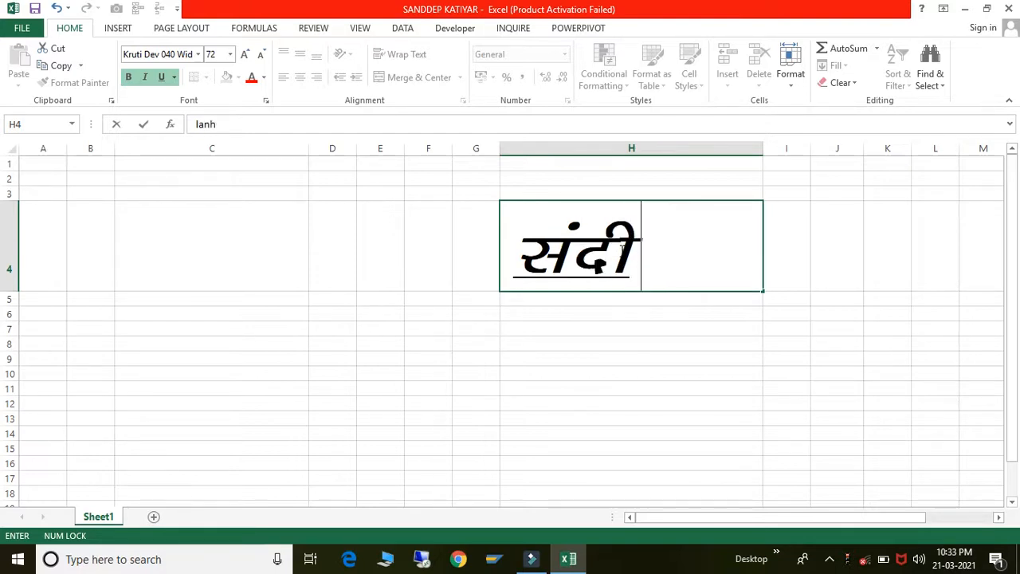
pyautogui.write('i df')
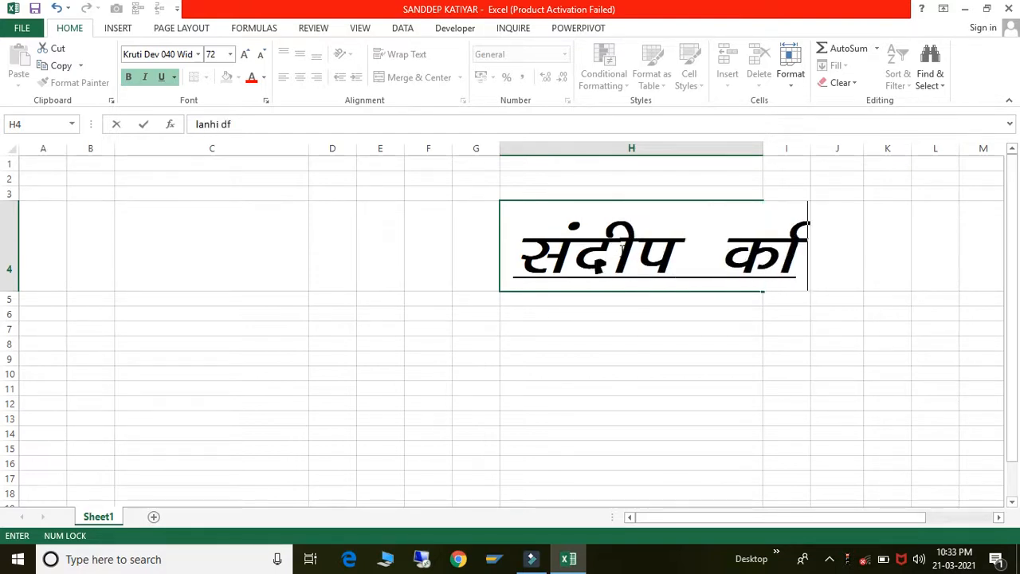
pyautogui.write('N')
pyautogui.press('BackSpace')
pyautogui.write('B')
pyautogui.press('BackSpace')
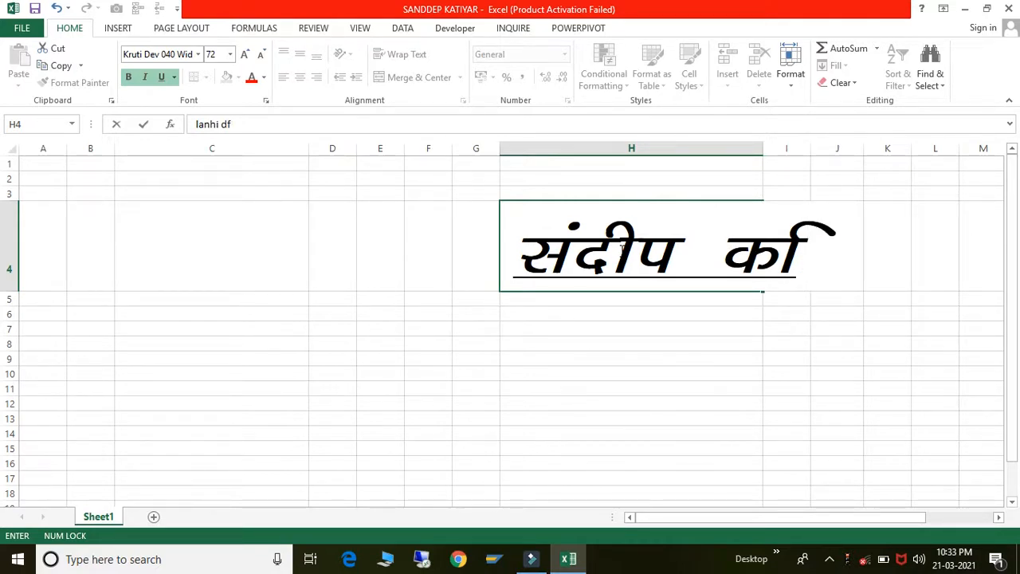
pyautogui.write('NB')
pyautogui.press('BackSpace')
pyautogui.press('BackSpace')
pyautogui.write('b')
pyautogui.press('BackSpace')
pyautogui.write('v')
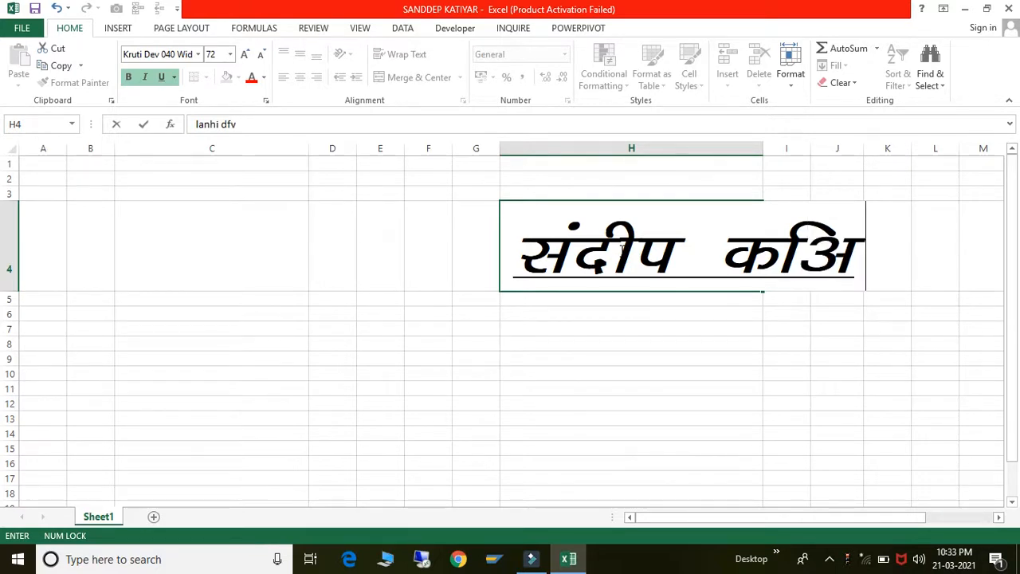
pyautogui.press('BackSpace')
pyautogui.write('V;')
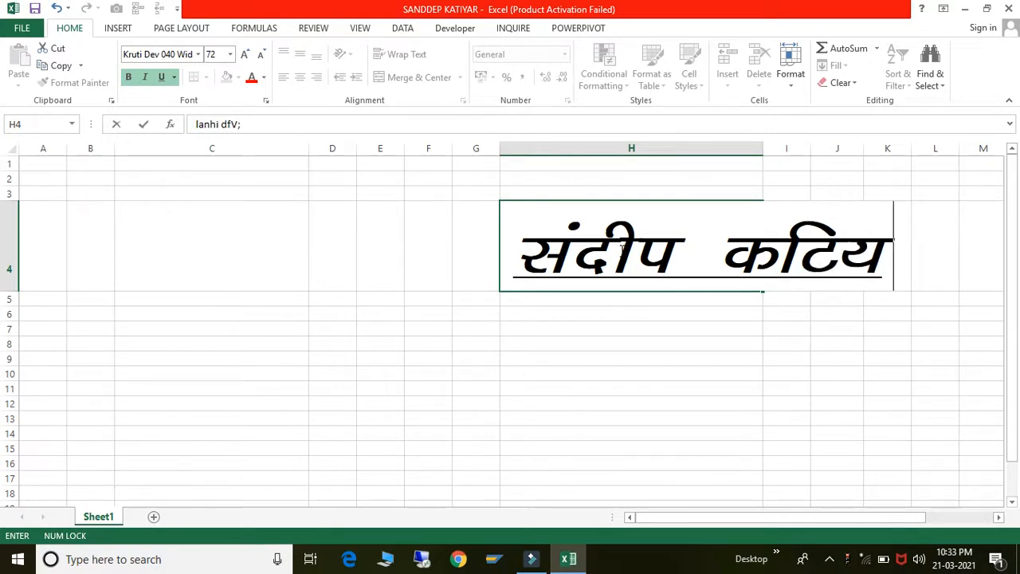
pyautogui.write('kj')
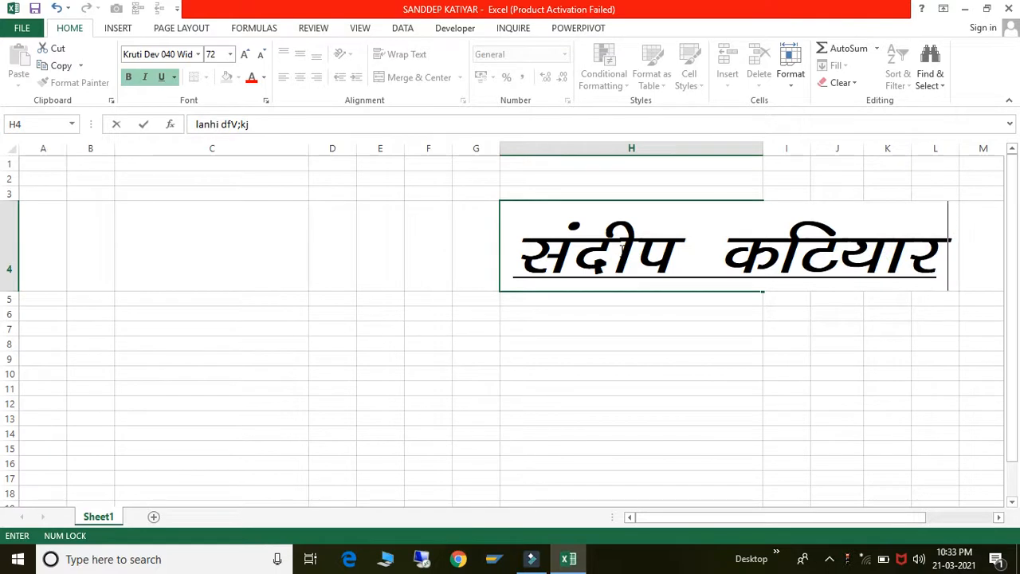
# - Commit the name, reselect H4 to check its font, and minimize Excel
pyautogui.click(706, 406)
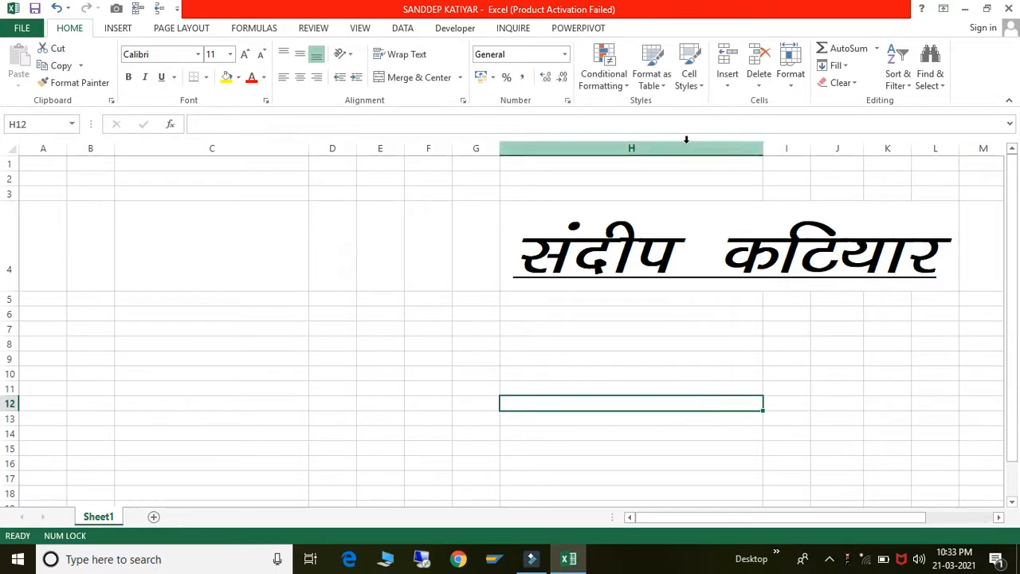
pyautogui.click(667, 235)
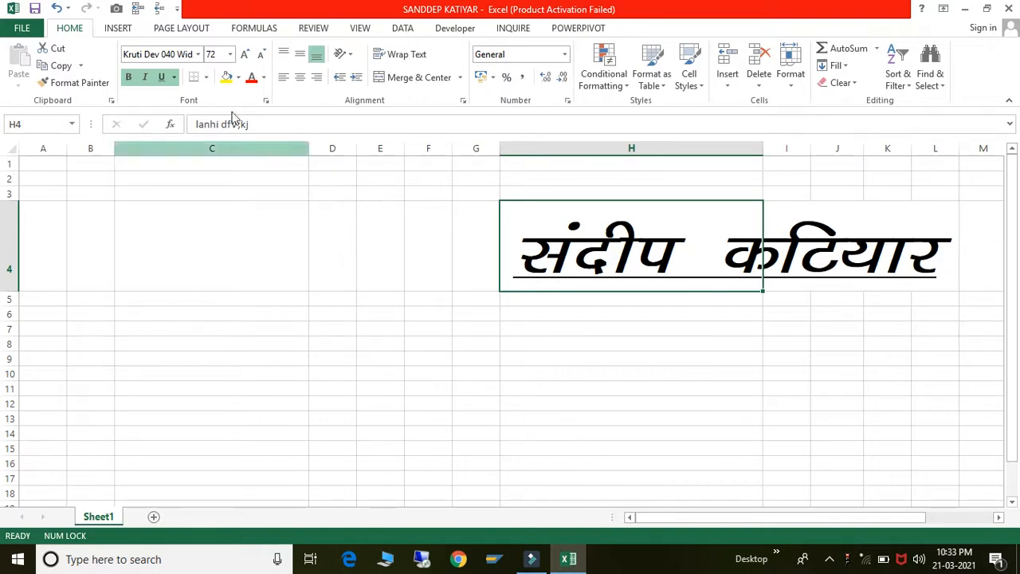
pyautogui.click(177, 52)
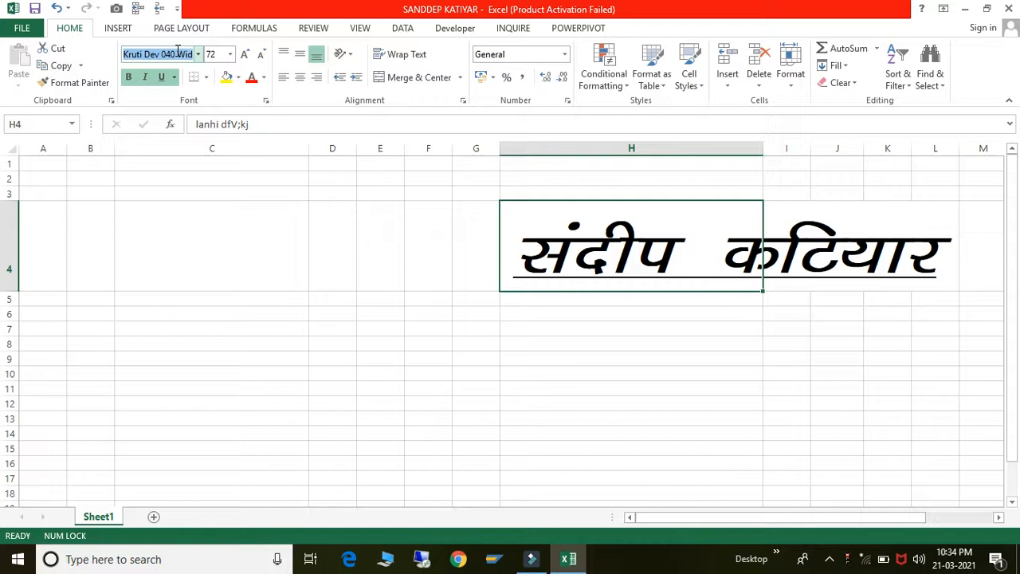
pyautogui.click(964, 7)
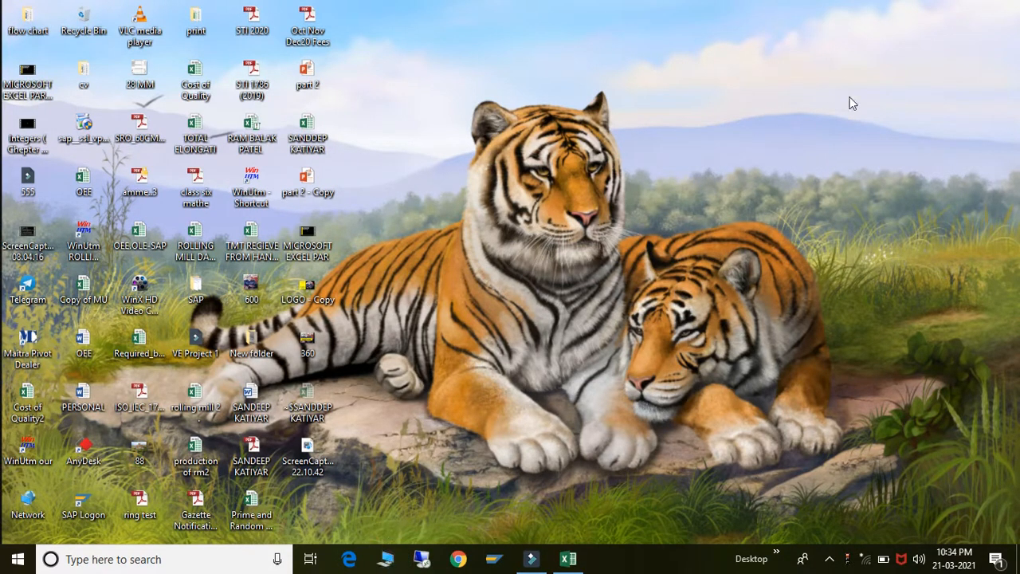
# - Open a maximized File Explorer window and go to C:\Windows\Fonts
pyautogui.press('super+e')
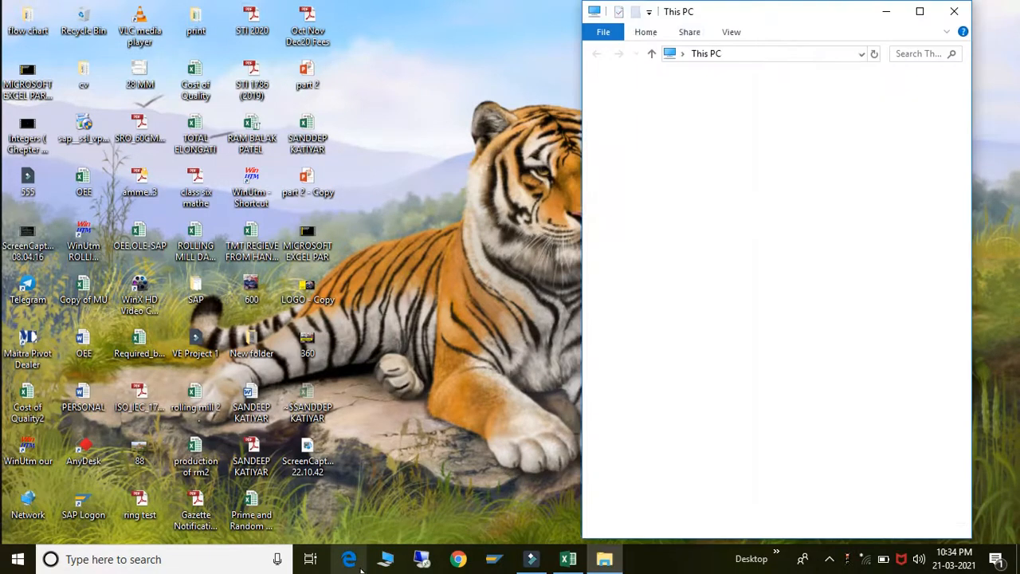
pyautogui.click(924, 17)
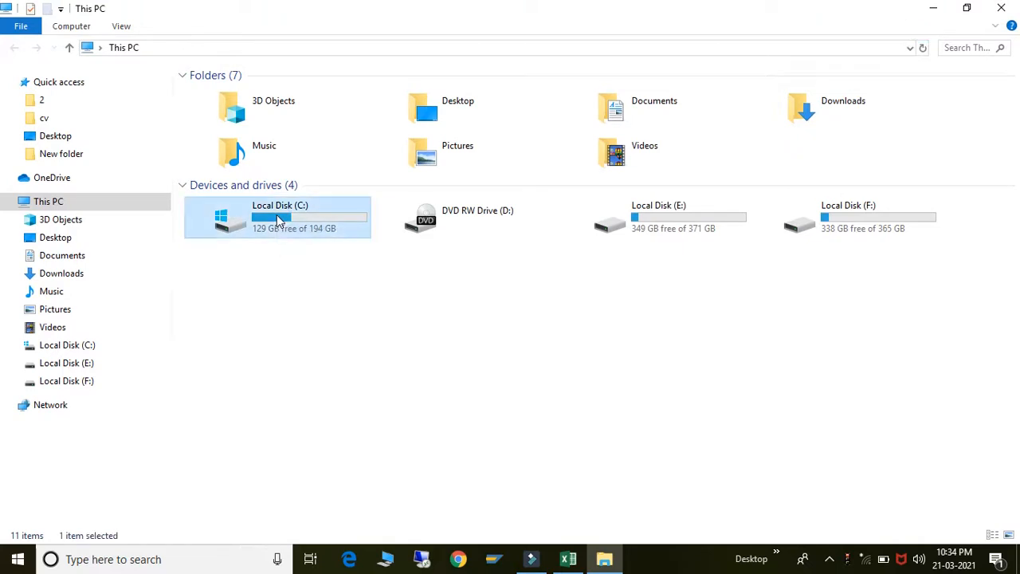
pyautogui.doubleClick(278, 220)
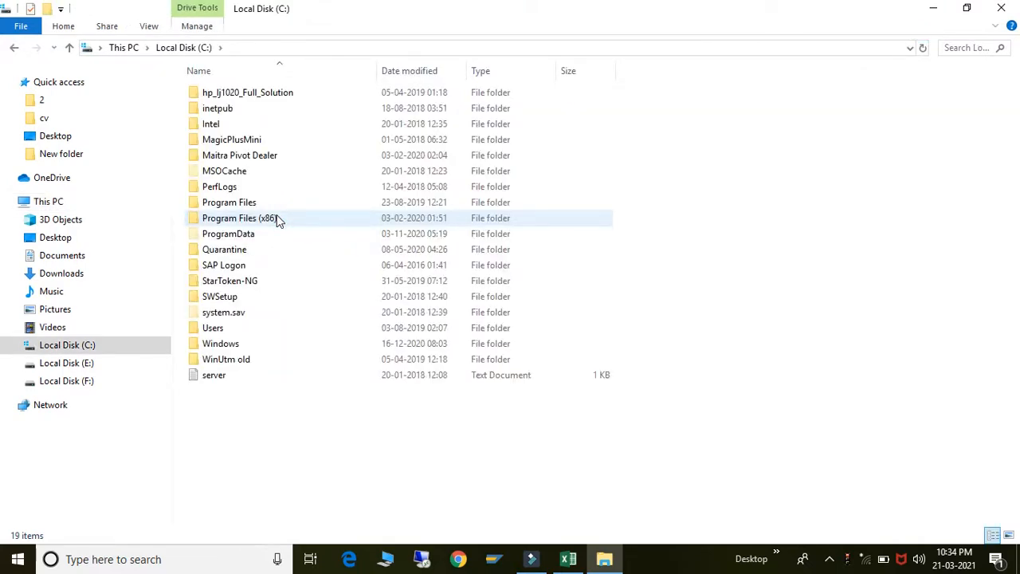
pyautogui.click(238, 343)
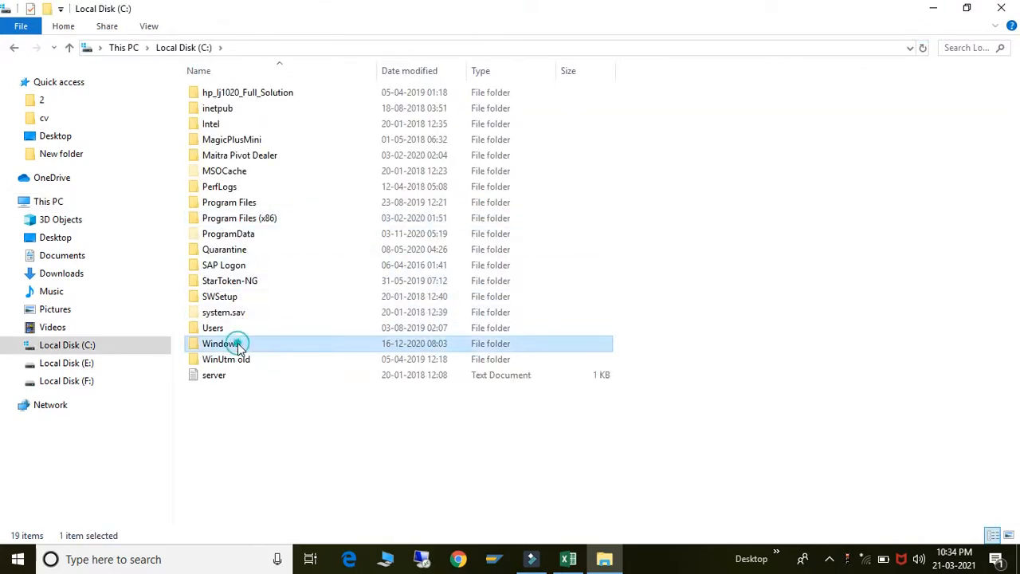
pyautogui.doubleClick(237, 343)
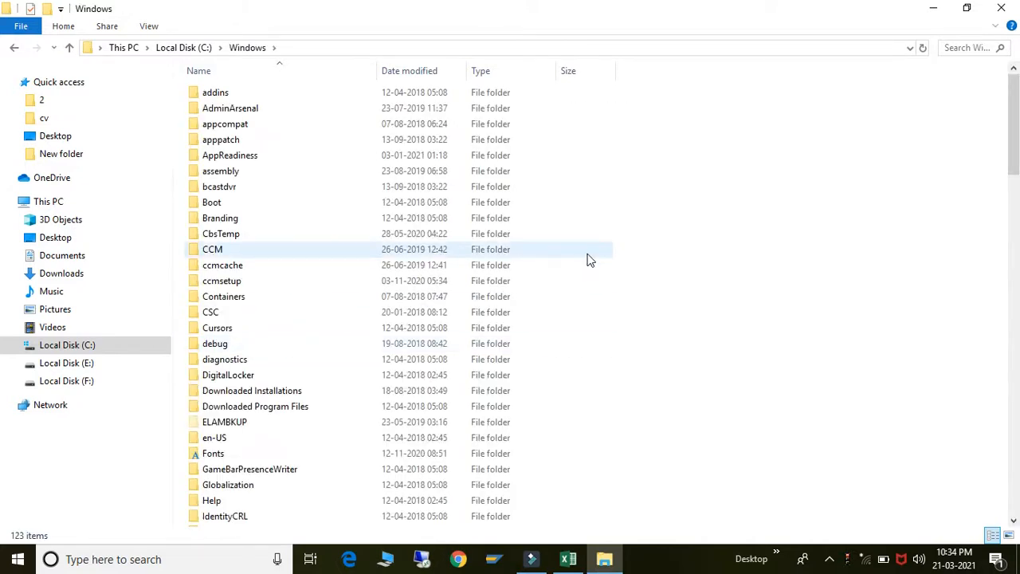
pyautogui.scroll(-2, 589, 260)
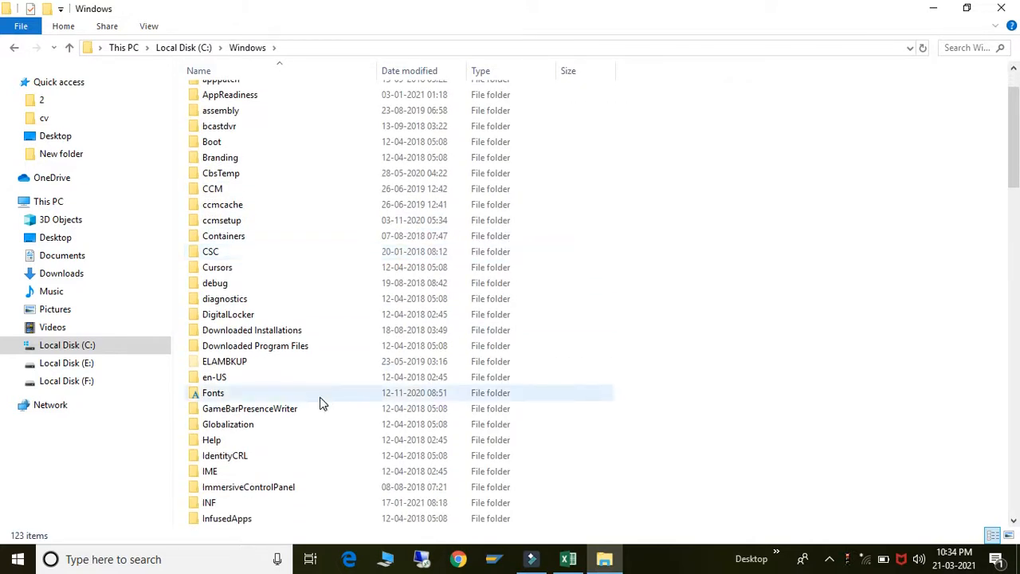
pyautogui.doubleClick(228, 394)
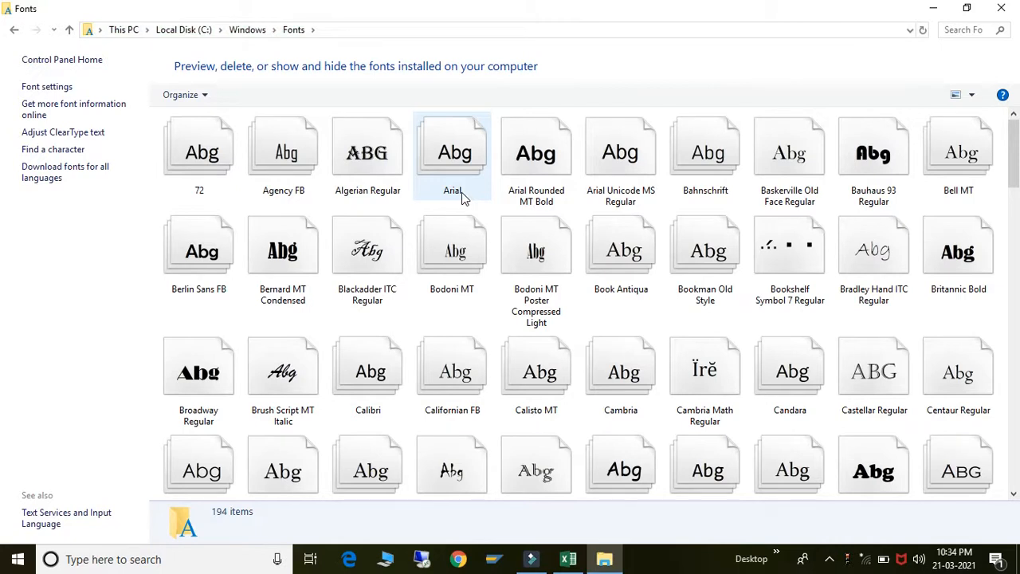
# - View the details of Bahnschrift and Bodoni MT Poster Compressed Light
pyautogui.click(687, 182)
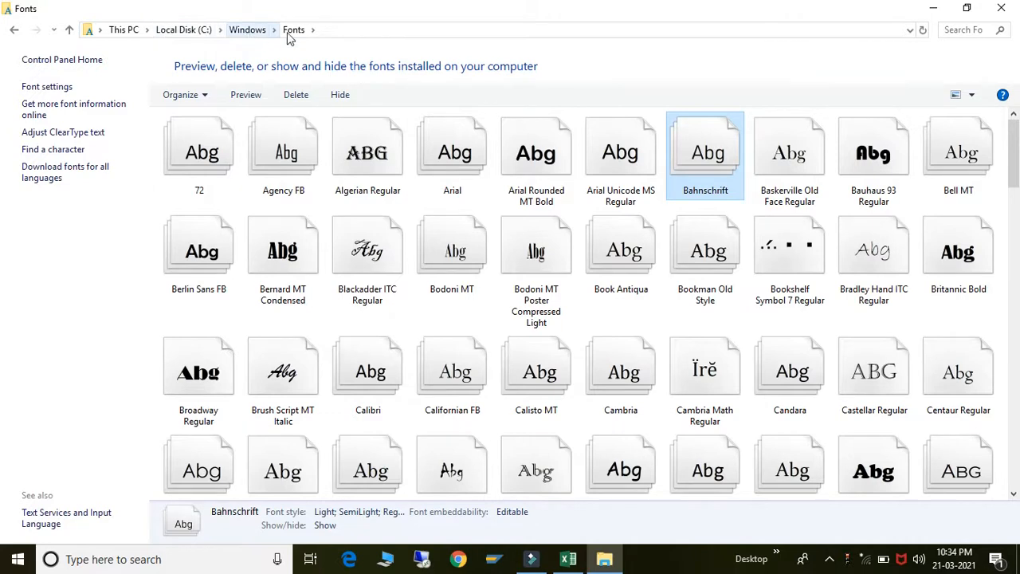
pyautogui.click(521, 328)
pyautogui.scroll(-15, 522, 328)
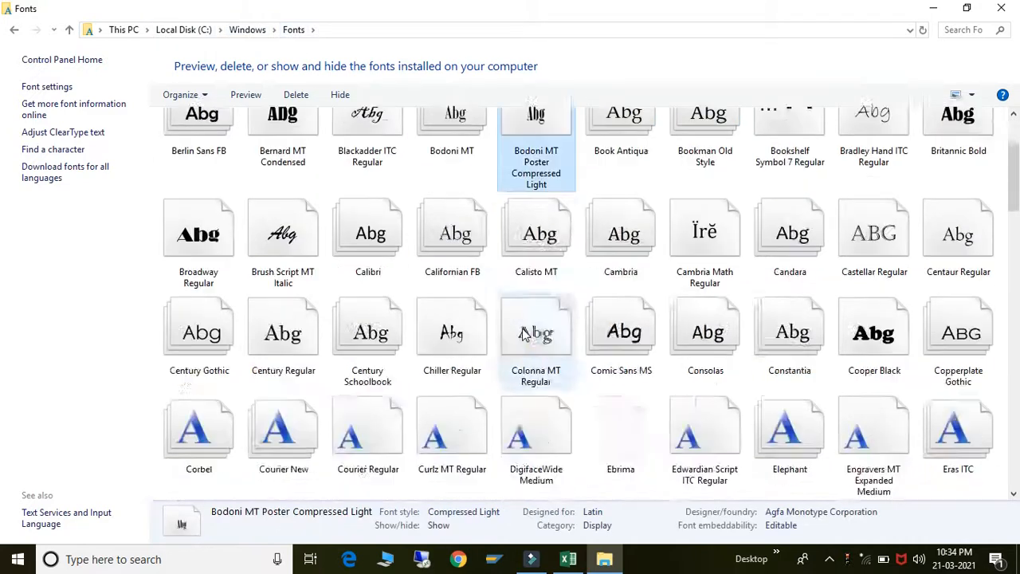
pyautogui.scroll(-3, 652, 333)
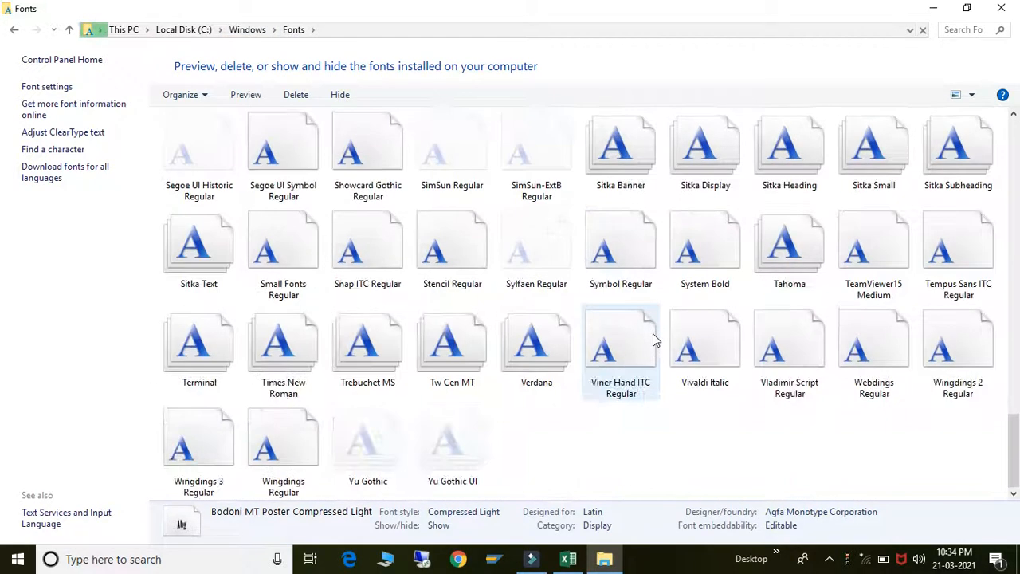
pyautogui.click(668, 433)
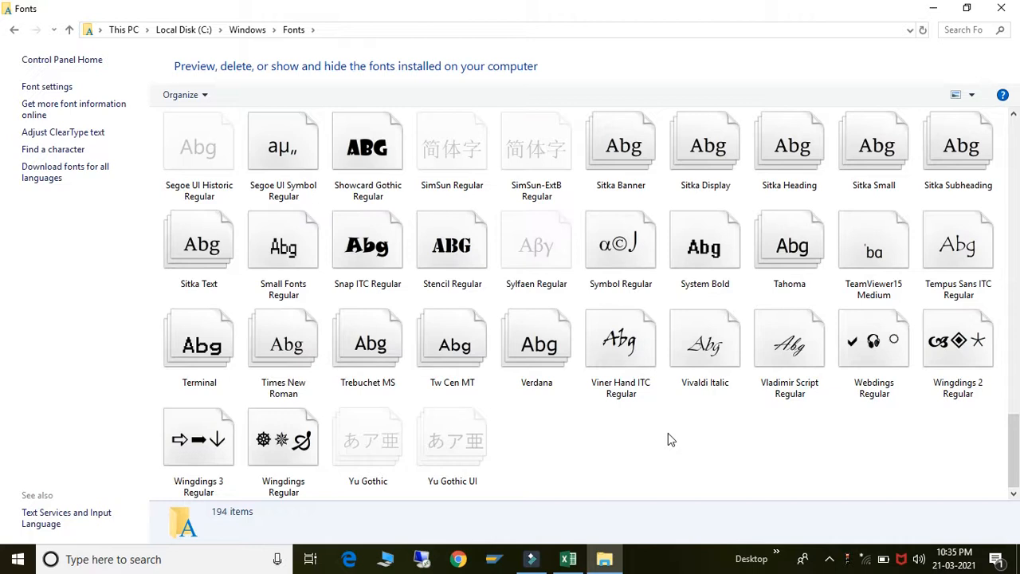
# - View Sitka Small and TeamViewer15 Medium details, then return to the Excel workbook
pyautogui.click(865, 172)
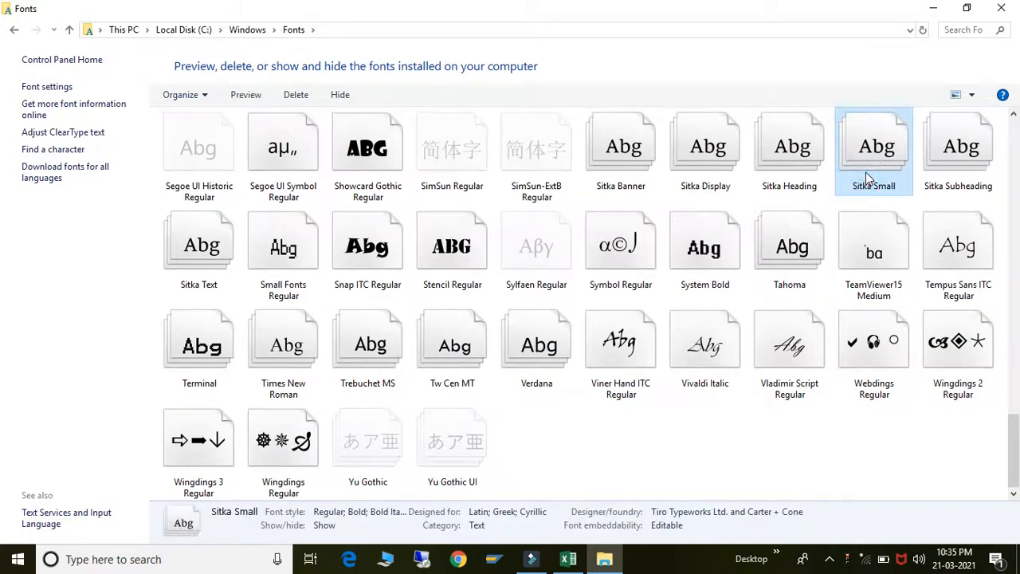
pyautogui.click(855, 236)
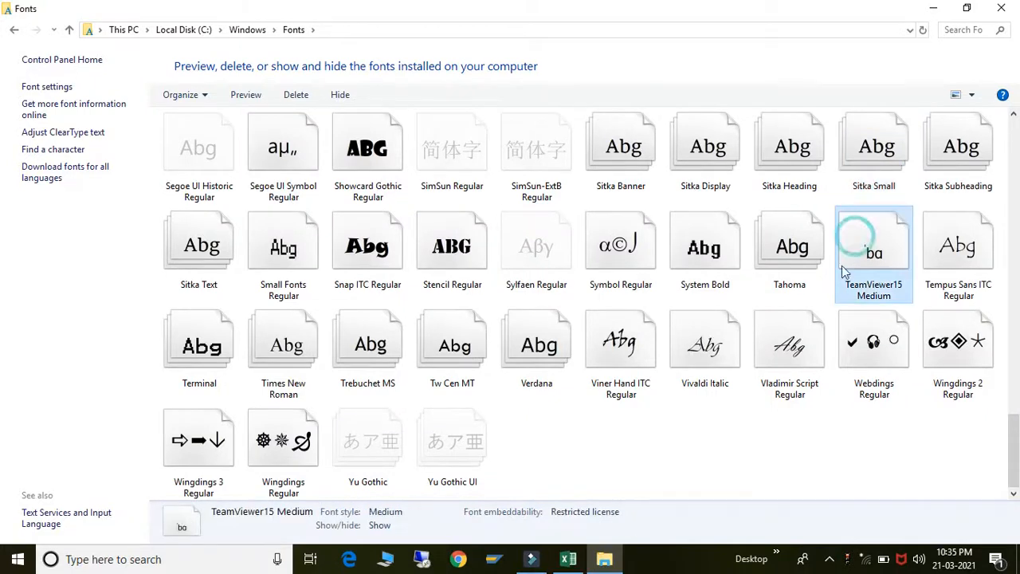
pyautogui.click(782, 443)
pyautogui.click(619, 440)
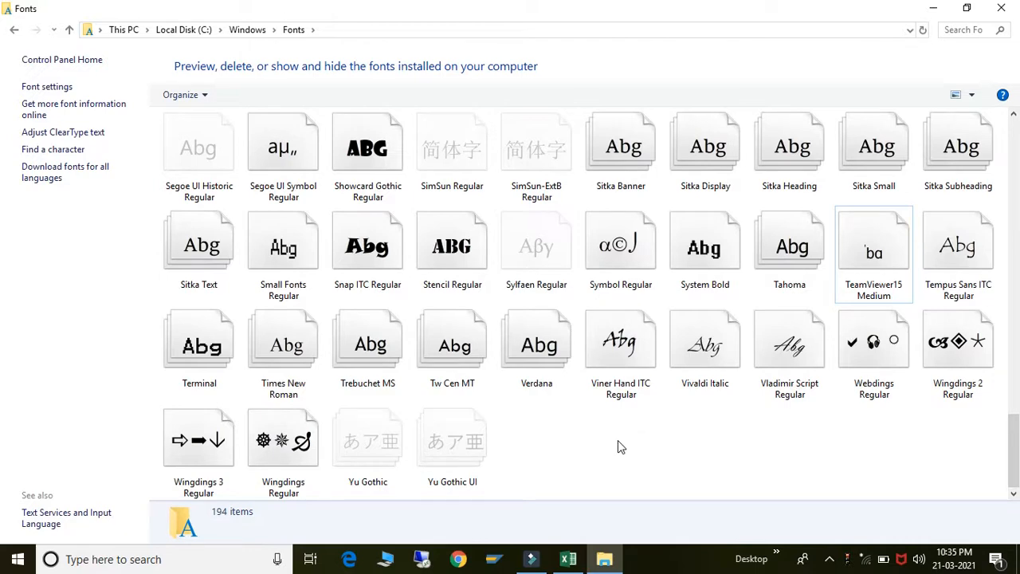
pyautogui.click(568, 559)
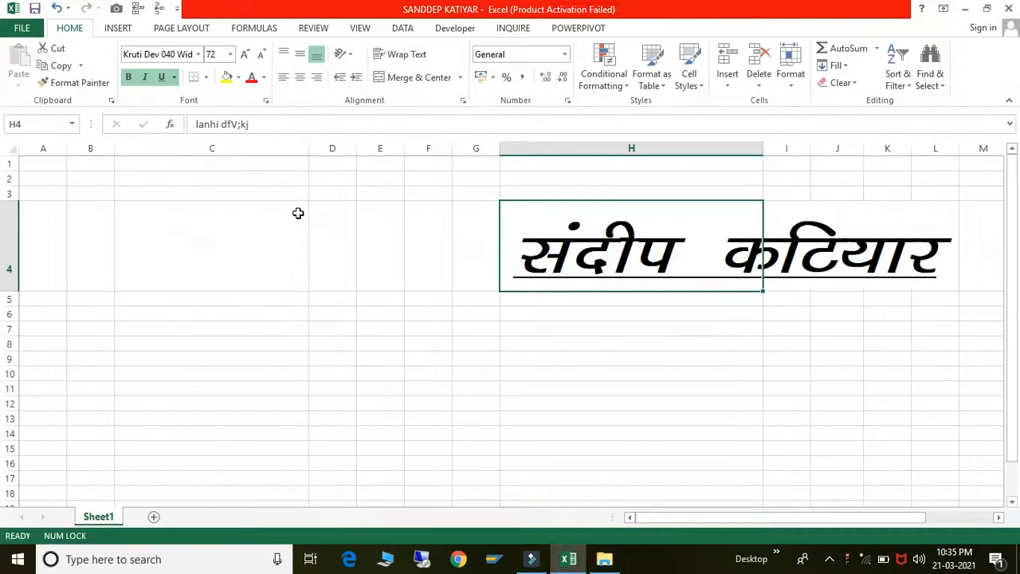
# - Glance at Excel's font list, then select and deselect fonts Sitka Text through Yu Gothic UI
pyautogui.click(197, 54)
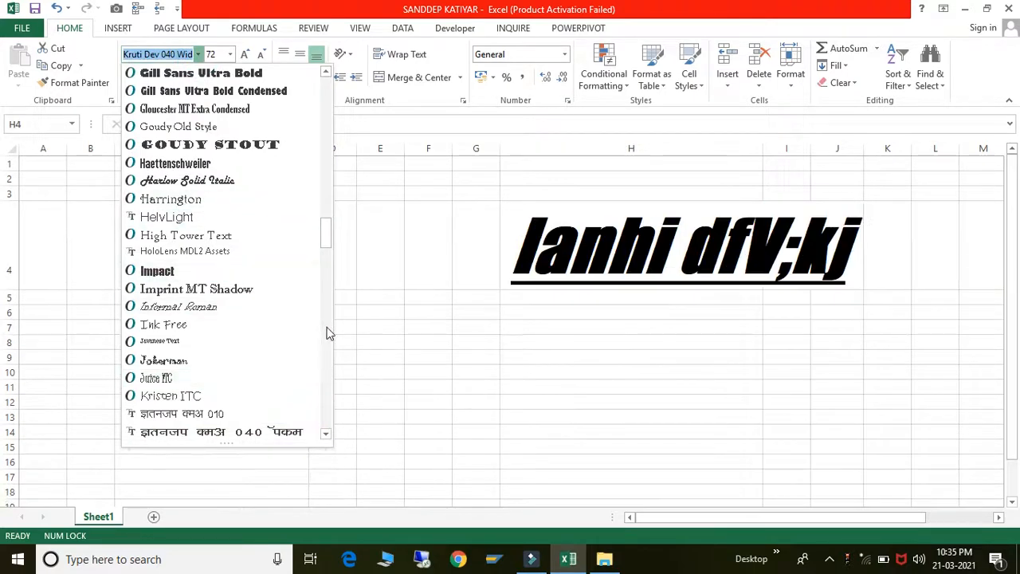
pyautogui.click(656, 344)
pyautogui.hotkey('alt', 'Tab')
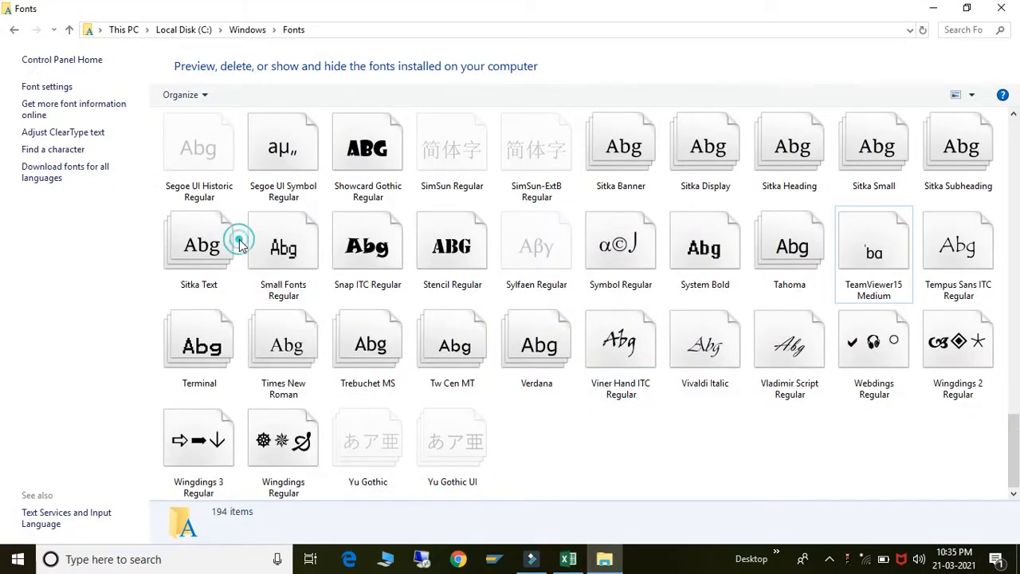
pyautogui.click(212, 244)
pyautogui.hotkey('shift', 'Right')
pyautogui.hotkey('shift', 'Right')
pyautogui.hotkey('shift', 'Right')
pyautogui.hotkey('shift', 'Right')
pyautogui.hotkey('shift', 'Right')
pyautogui.hotkey('shift', 'Right')
pyautogui.hotkey('shift', 'Right')
pyautogui.hotkey('shift', 'Right')
pyautogui.hotkey('shift', 'Right')
pyautogui.hotkey('shift', 'Right')
pyautogui.hotkey('shift', 'Right')
pyautogui.hotkey('shift', 'Right')
pyautogui.hotkey('shift', 'Right')
pyautogui.hotkey('shift', 'Right')
pyautogui.hotkey('shift', 'Right')
pyautogui.hotkey('shift', 'Right')
pyautogui.hotkey('shift', 'Right')
pyautogui.hotkey('shift', 'Right')
pyautogui.hotkey('shift', 'Right')
pyautogui.hotkey('shift', 'Right')
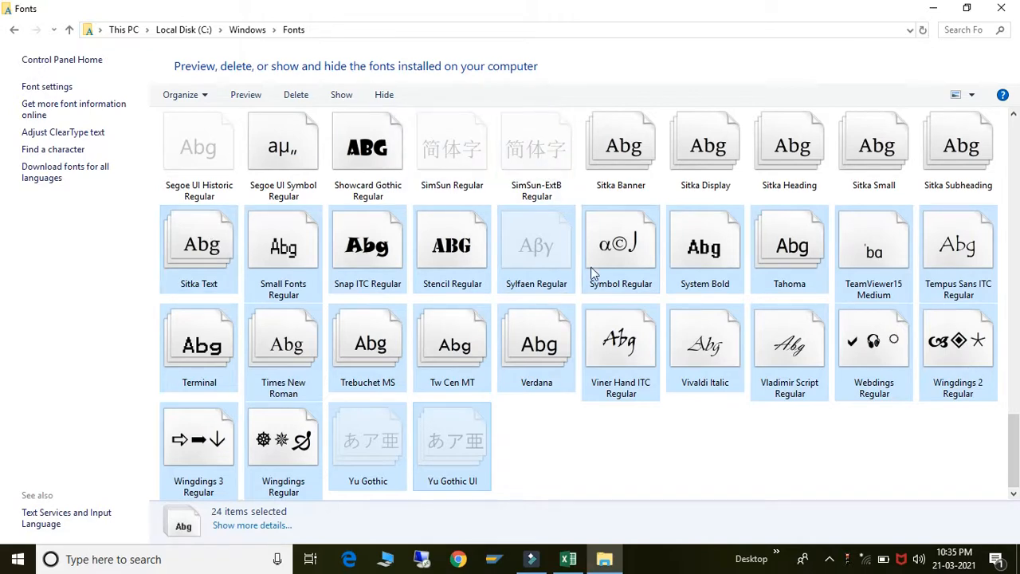
pyautogui.click(687, 452)
pyautogui.hotkey('alt', 'Tab')
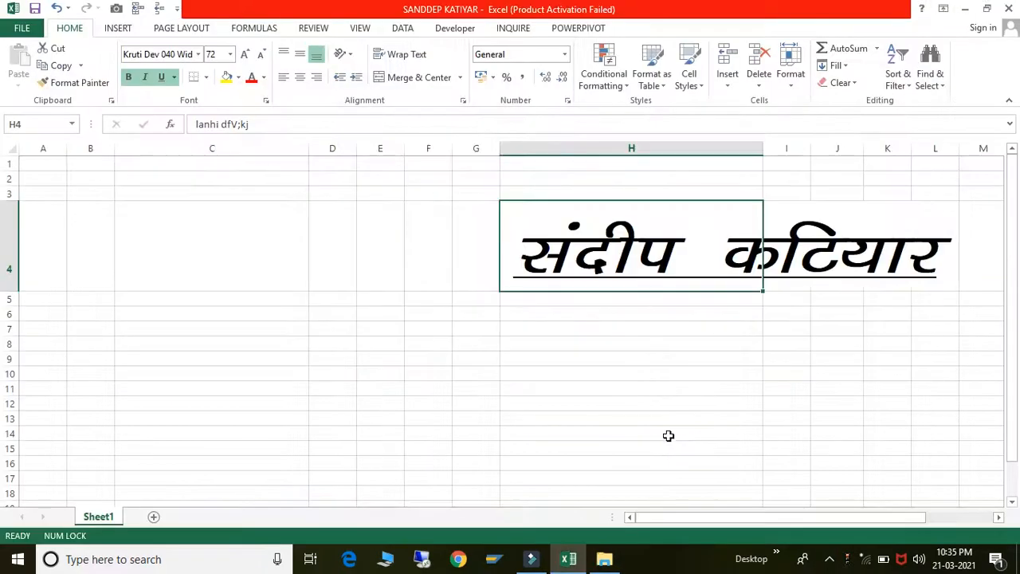
# - Scroll Excel's font list without choosing a font, then go back to the Fonts folder
pyautogui.click(198, 54)
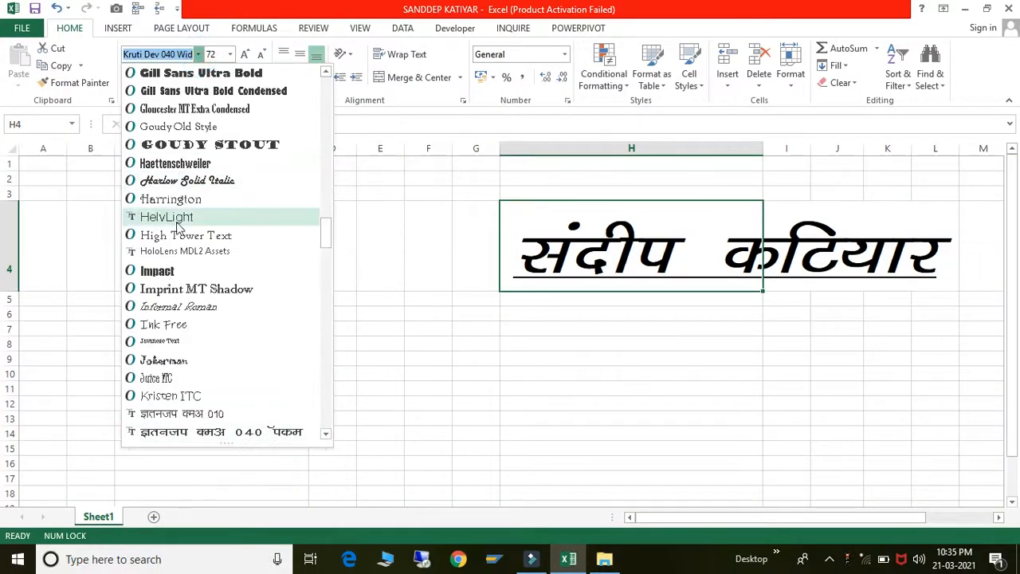
pyautogui.scroll(-20, 180, 229)
pyautogui.scroll(-13, 179, 229)
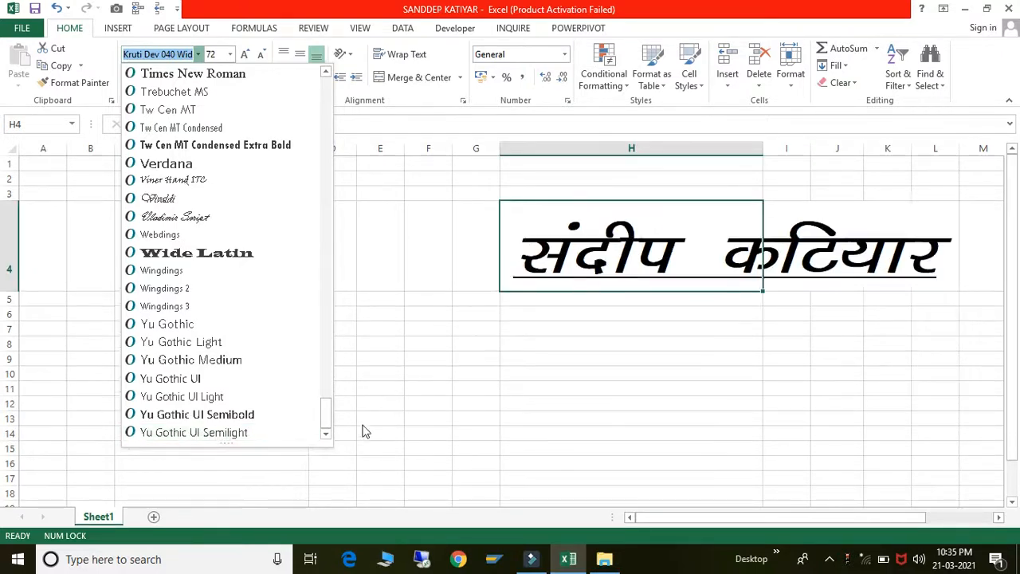
pyautogui.hotkey('alt', 'Tab')
pyautogui.click(583, 432)
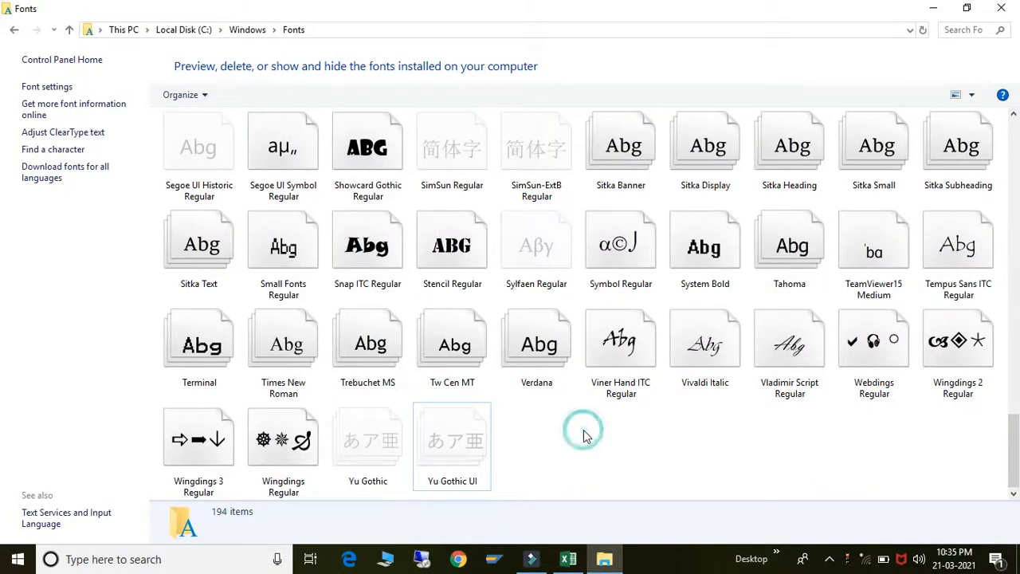
pyautogui.click(358, 459)
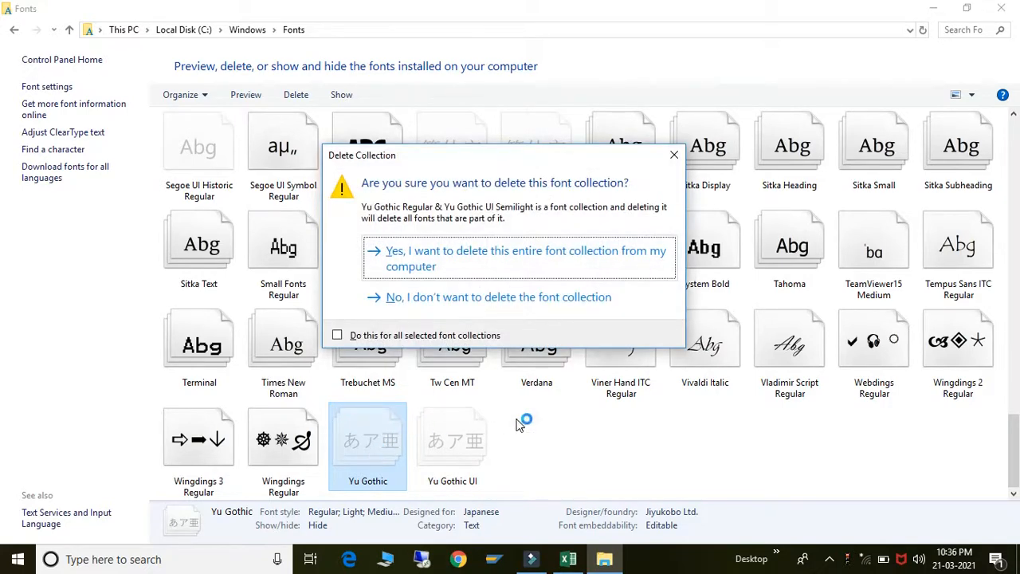
pyautogui.press('Return')
pyautogui.press('Return')
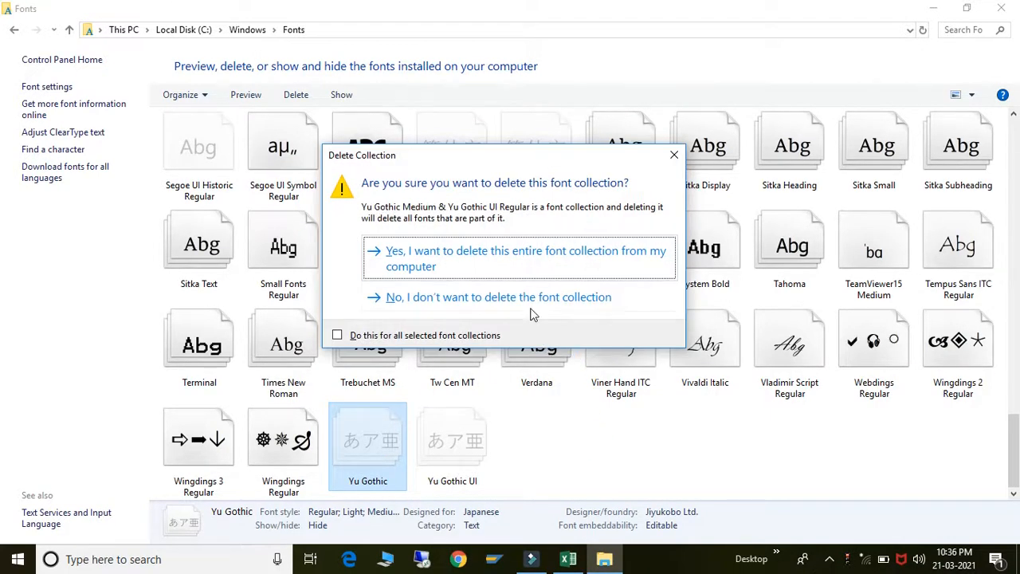
pyautogui.press('Return')
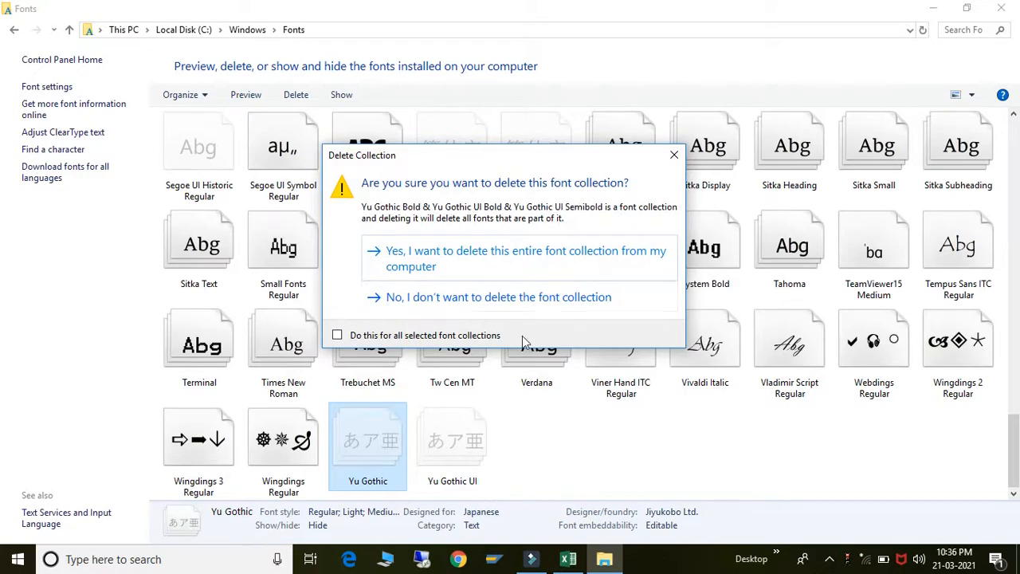
pyautogui.click(338, 335)
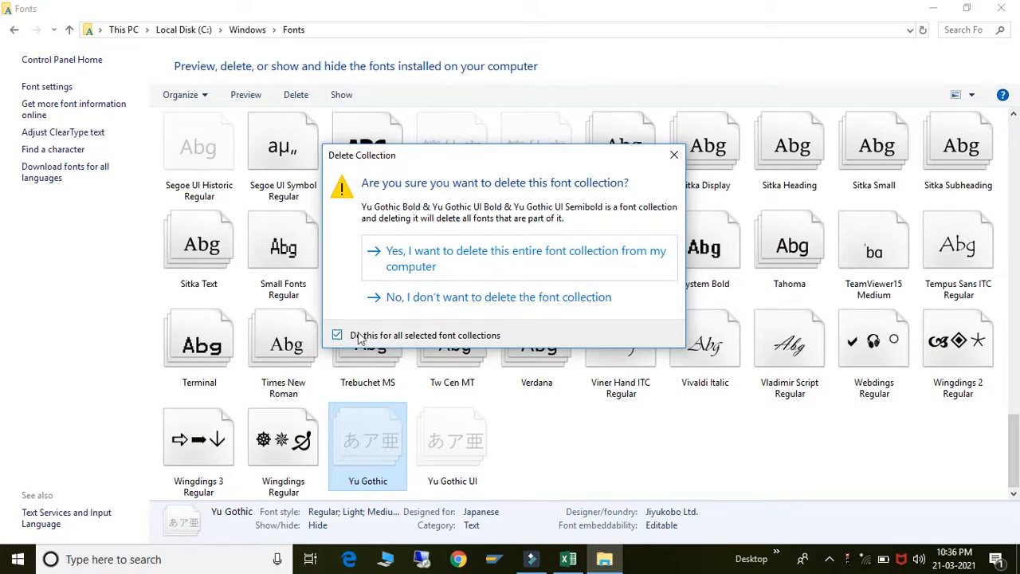
pyautogui.click(672, 155)
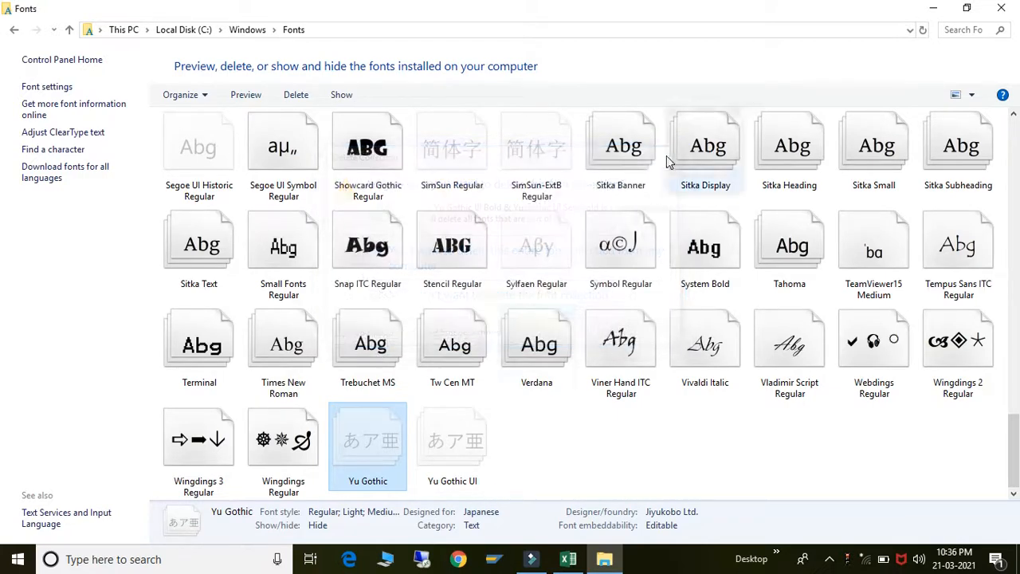
pyautogui.rightClick(394, 451)
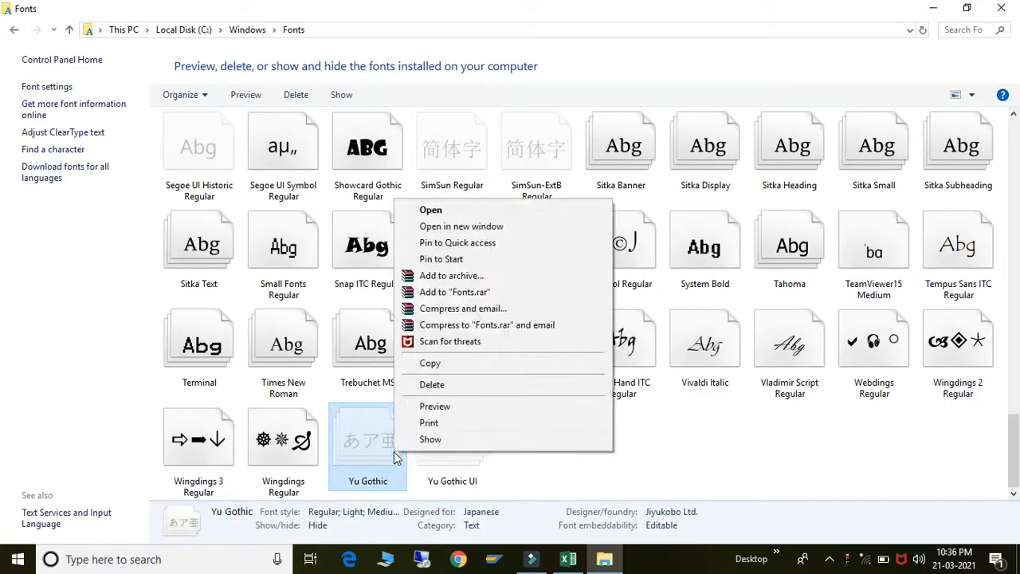
pyautogui.click(430, 384)
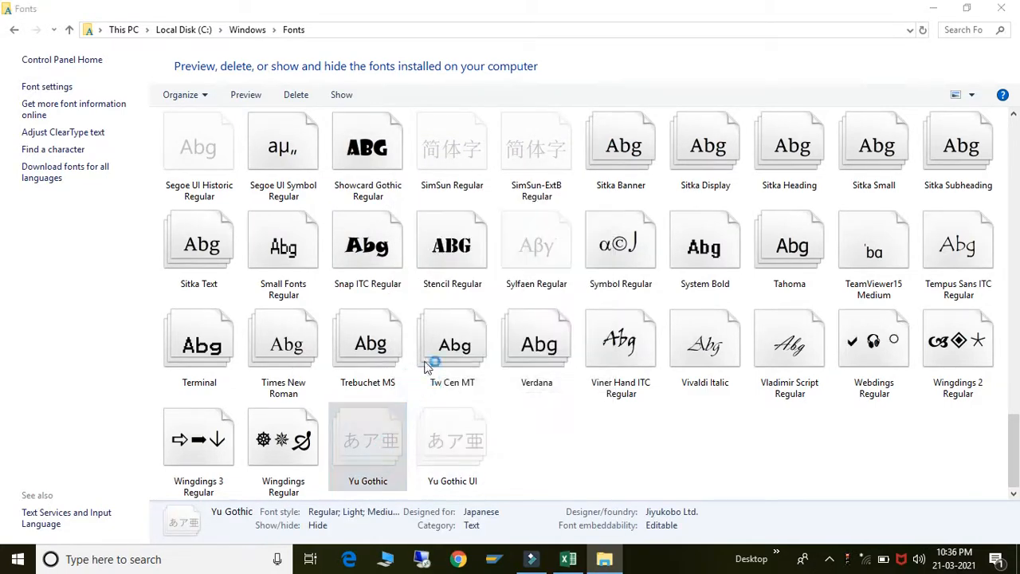
pyautogui.click(443, 267)
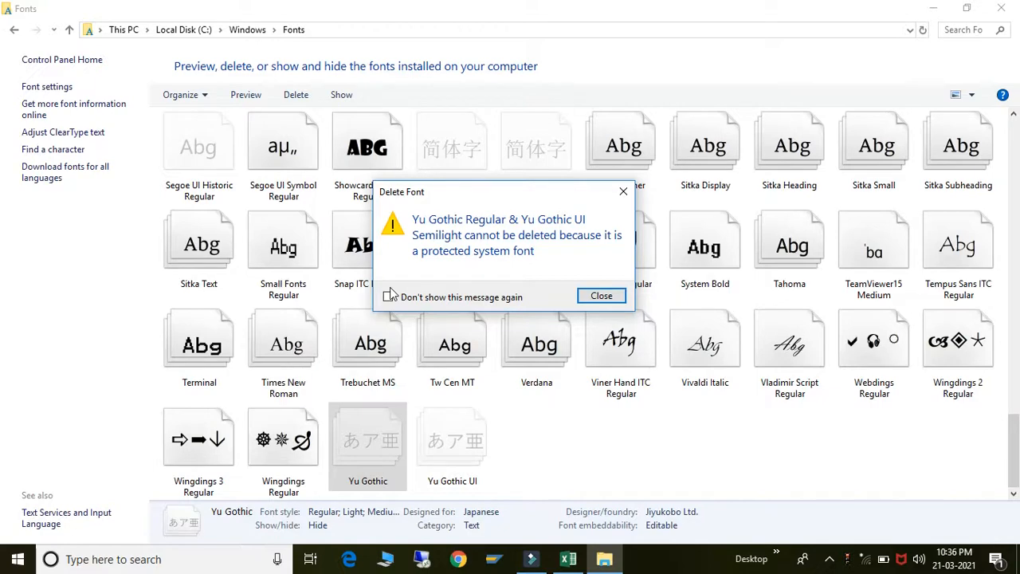
pyautogui.click(596, 297)
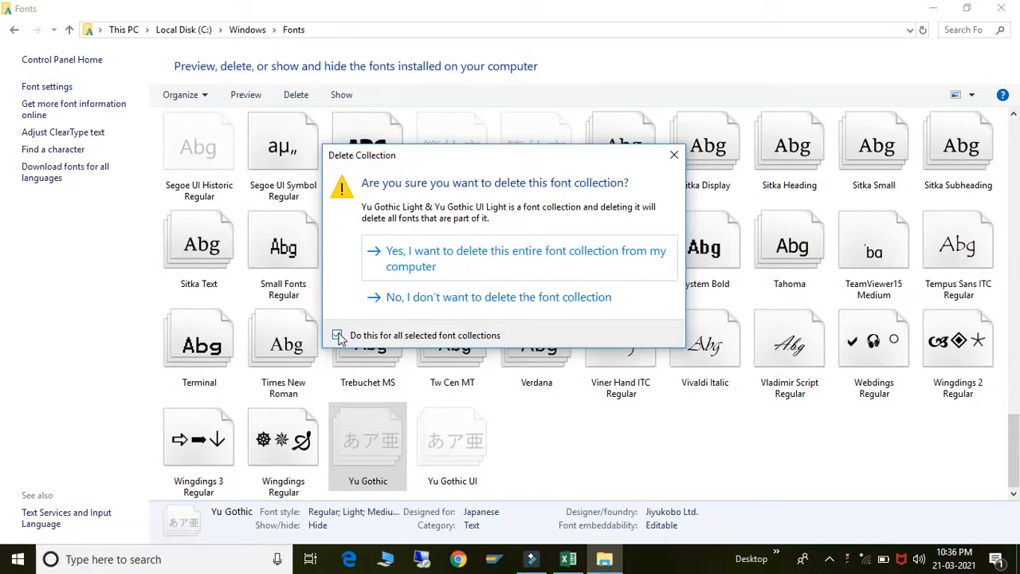
pyautogui.click(674, 154)
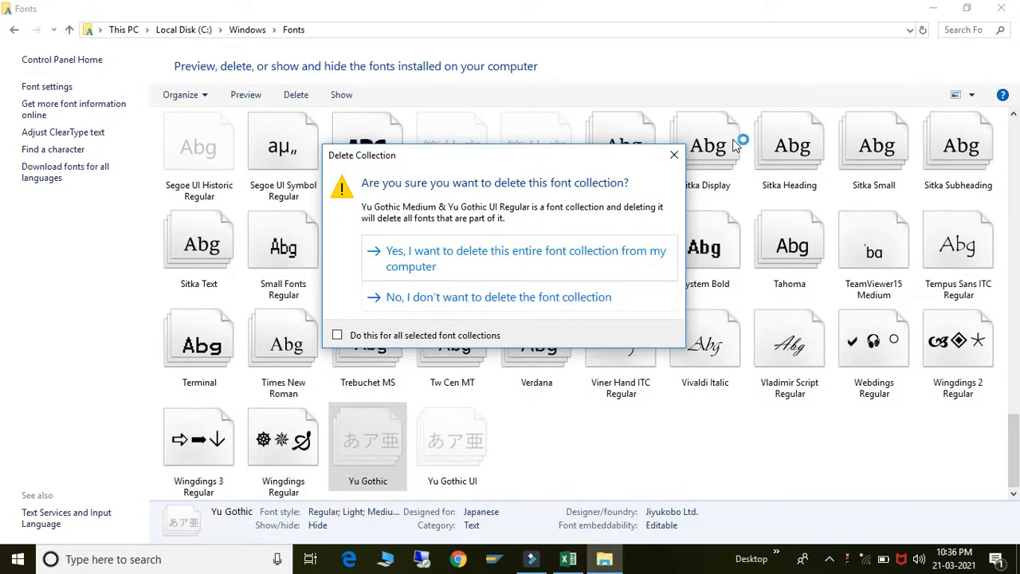
pyautogui.click(675, 156)
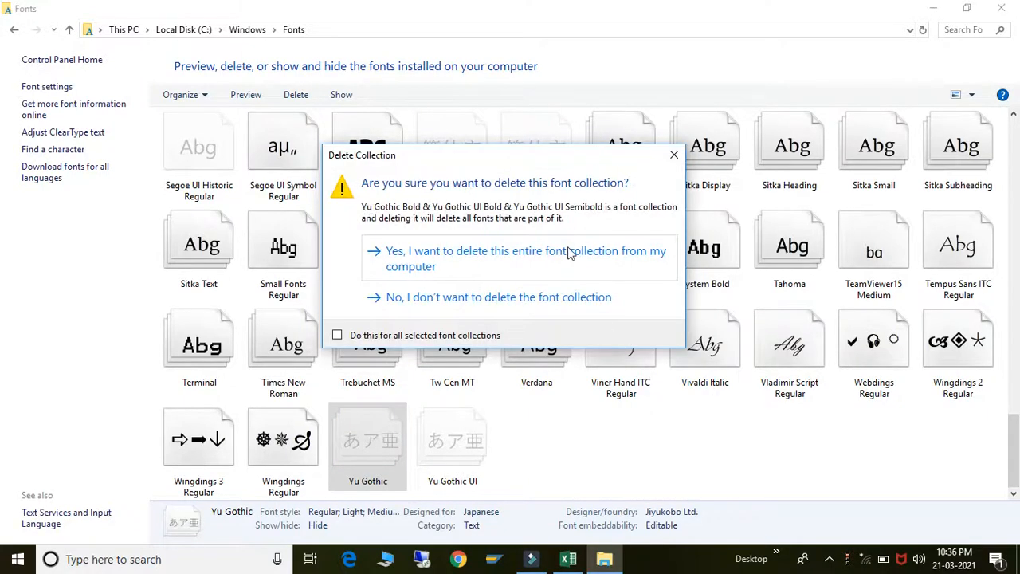
pyautogui.click(387, 297)
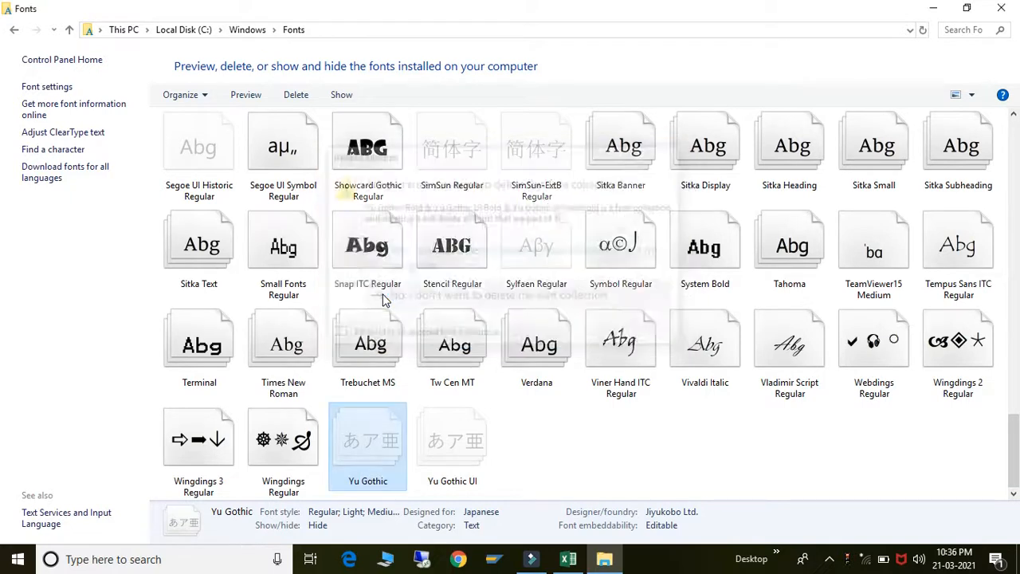
pyautogui.click(557, 417)
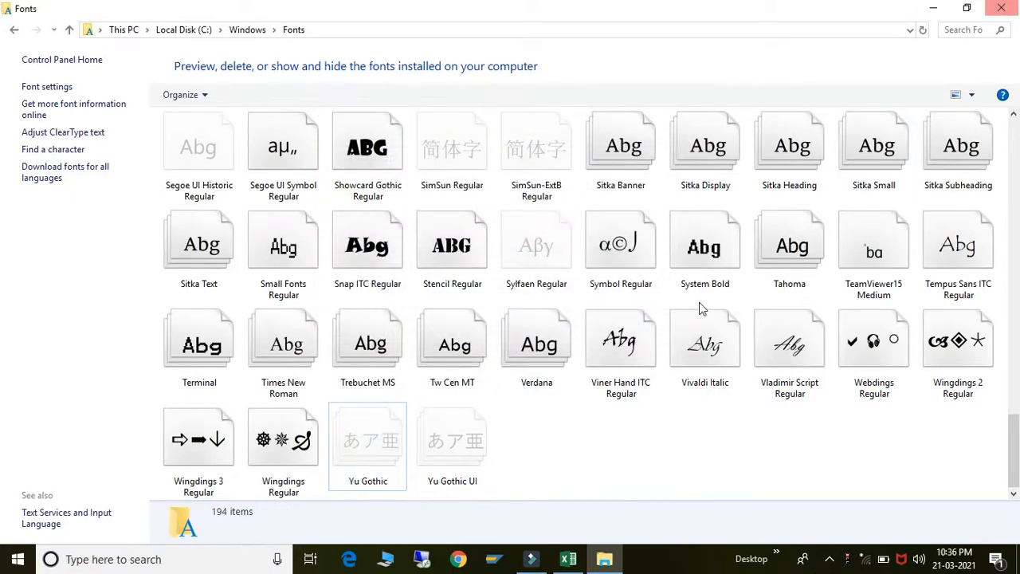
pyautogui.click(467, 382)
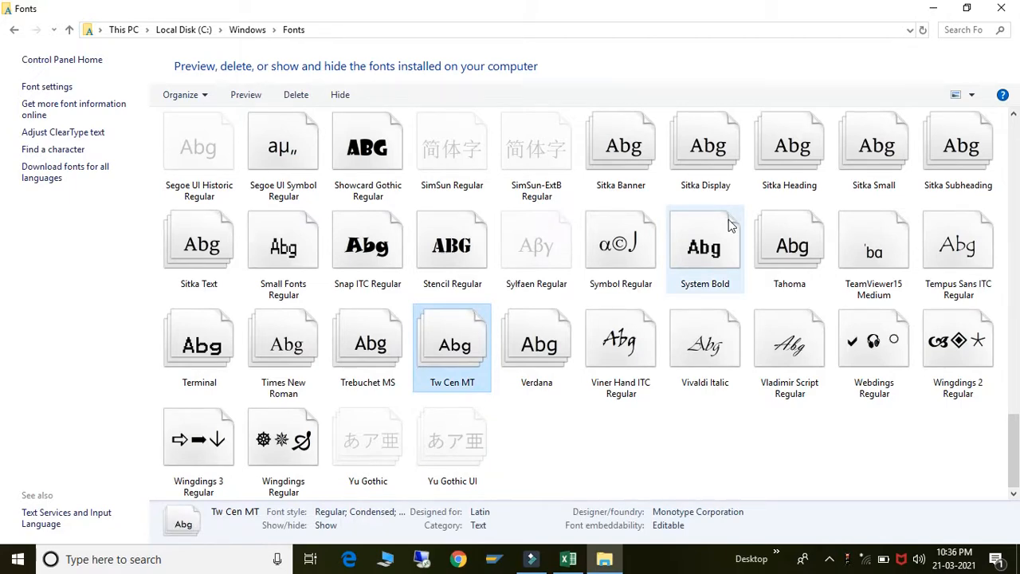
# - Close the Fonts window and select E4 in Excel to pick its font
pyautogui.click(1003, 8)
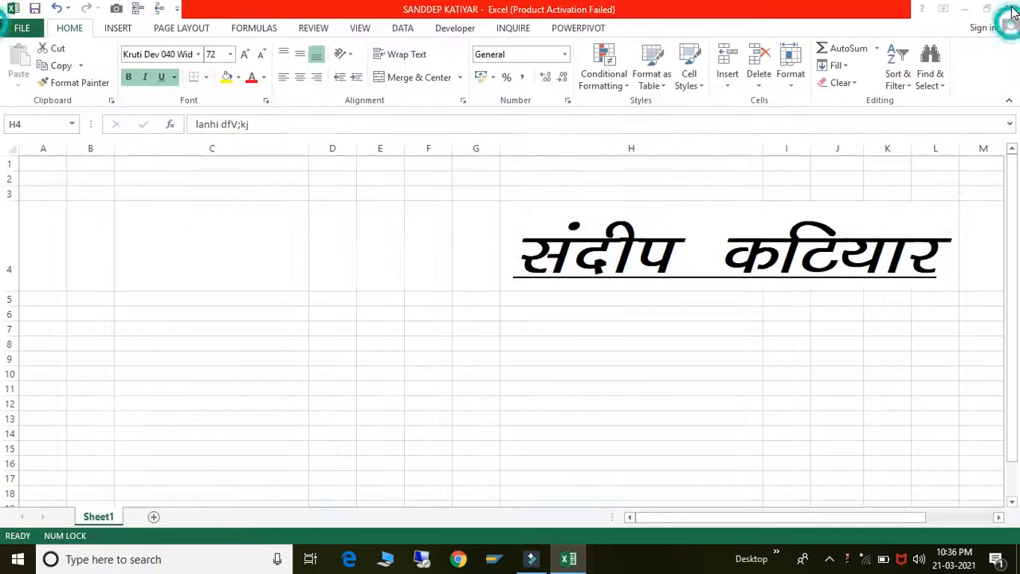
pyautogui.click(383, 262)
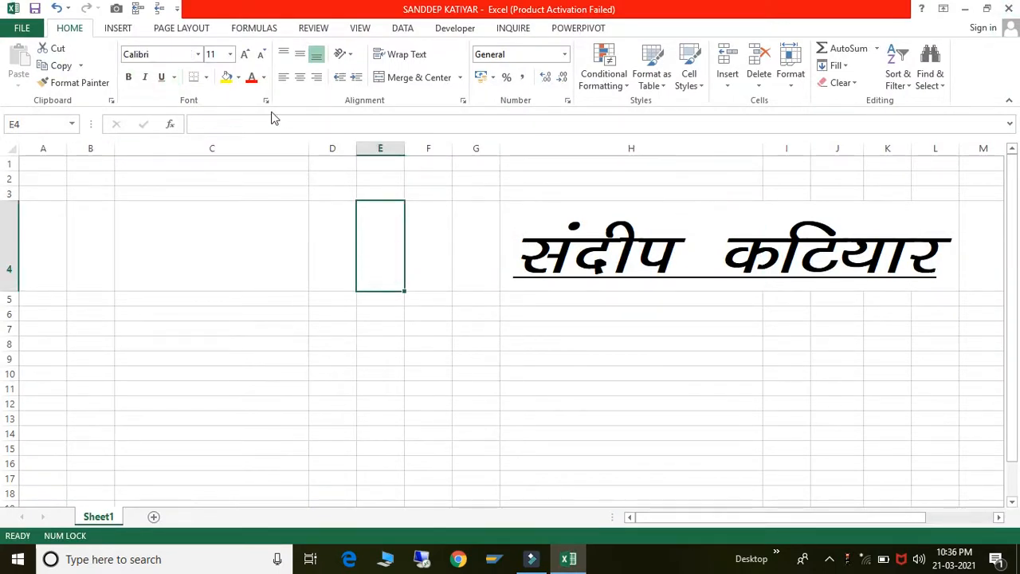
pyautogui.click(169, 54)
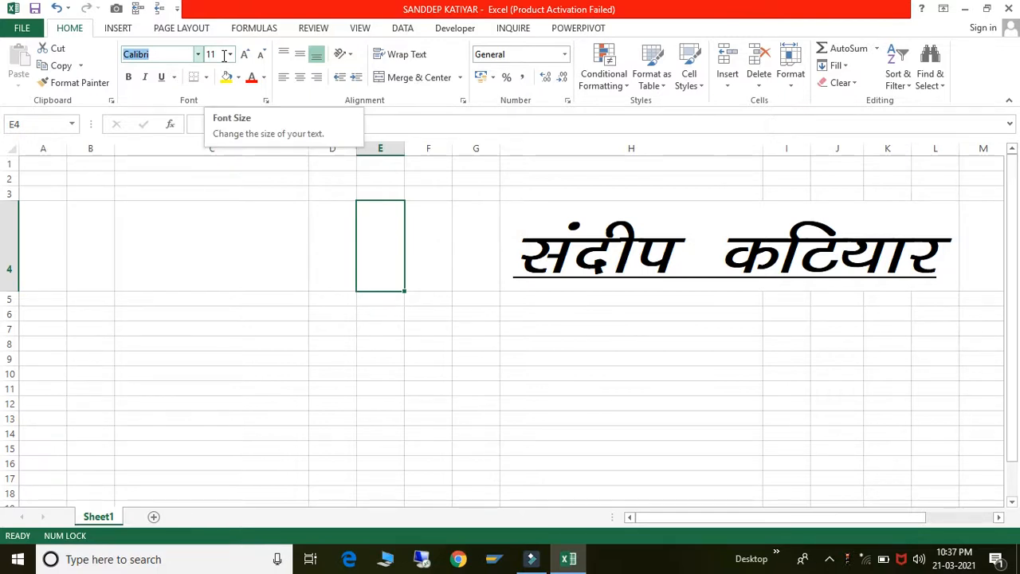
# - Grow and shrink H4's Hindi text using Increase and Decrease Font Size
pyautogui.click(514, 236)
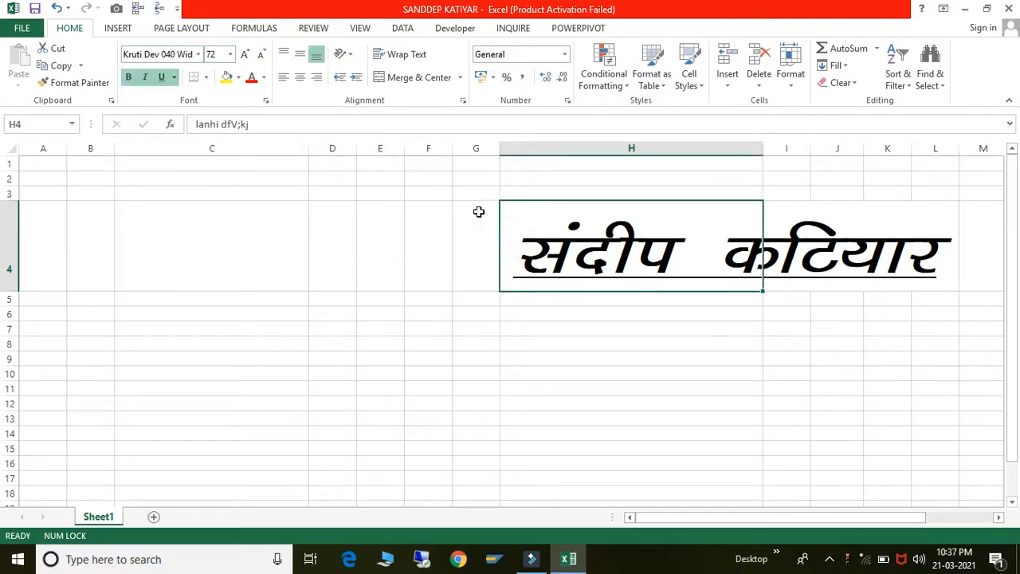
pyautogui.click(247, 54)
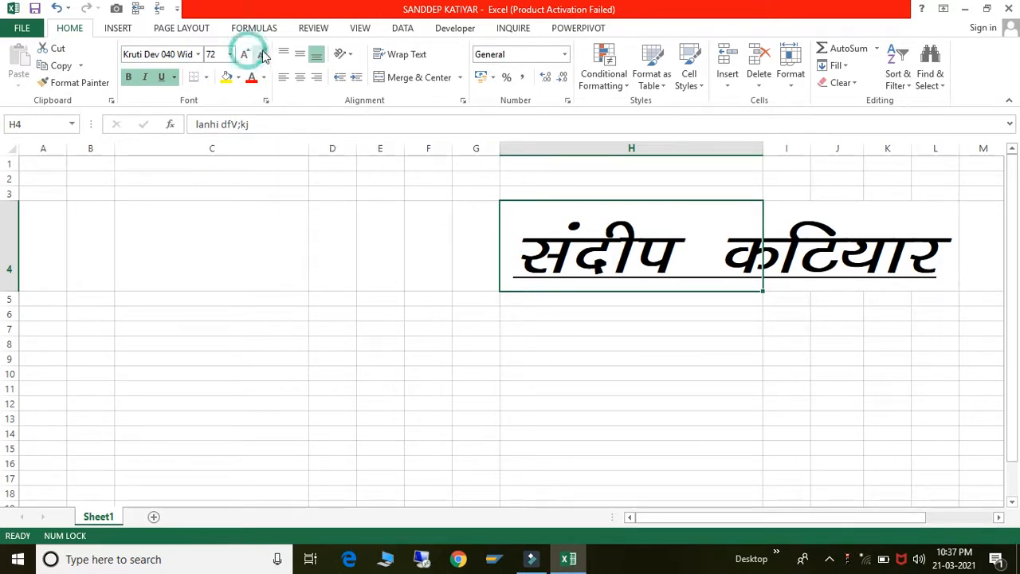
pyautogui.click(262, 54)
pyautogui.click(262, 55)
pyautogui.click(263, 54)
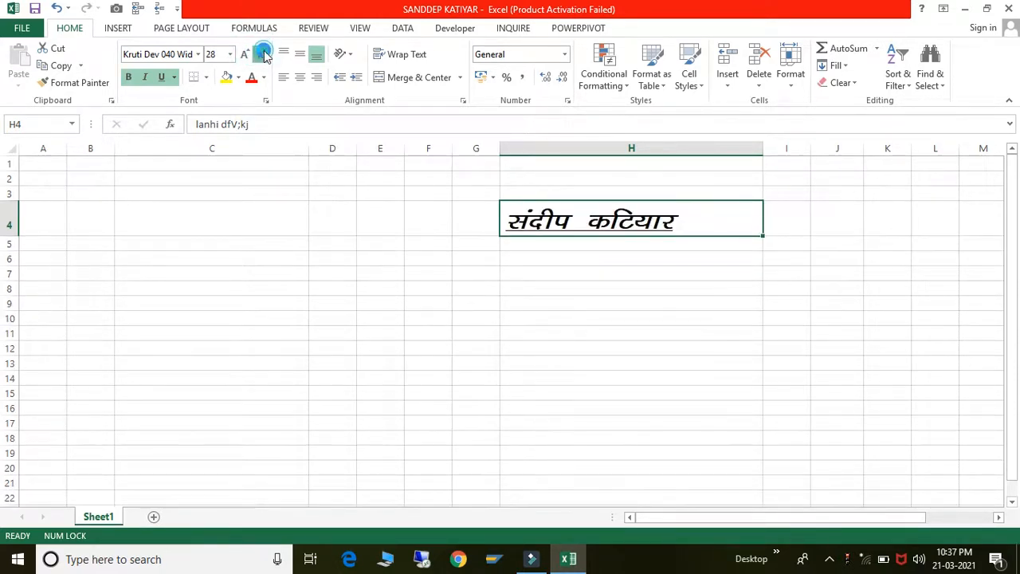
pyautogui.click(262, 54)
pyautogui.click(263, 55)
pyautogui.click(246, 54)
pyautogui.click(246, 54)
pyautogui.click(246, 54)
pyautogui.click(246, 54)
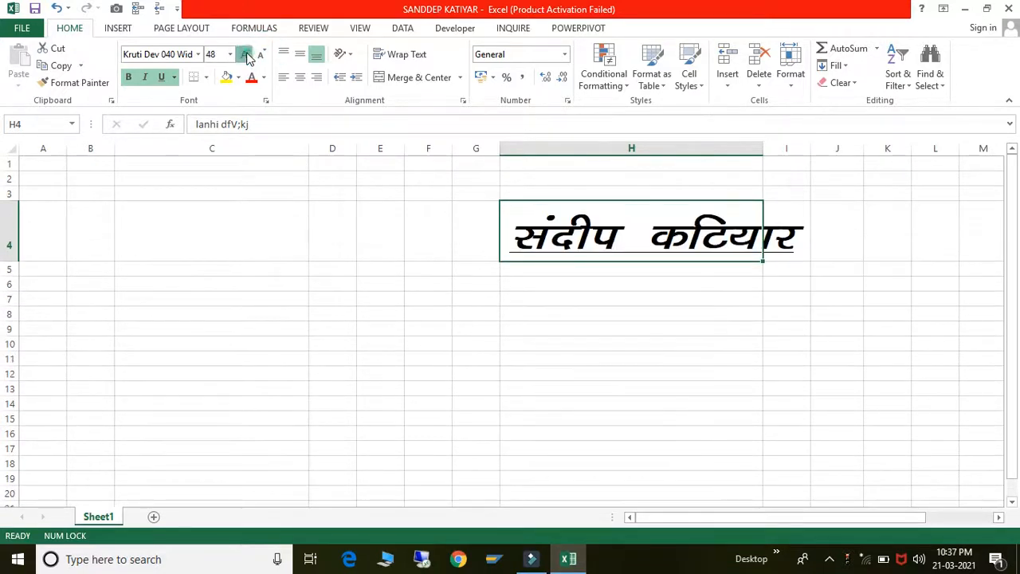
pyautogui.click(245, 54)
pyautogui.click(262, 54)
pyautogui.click(262, 54)
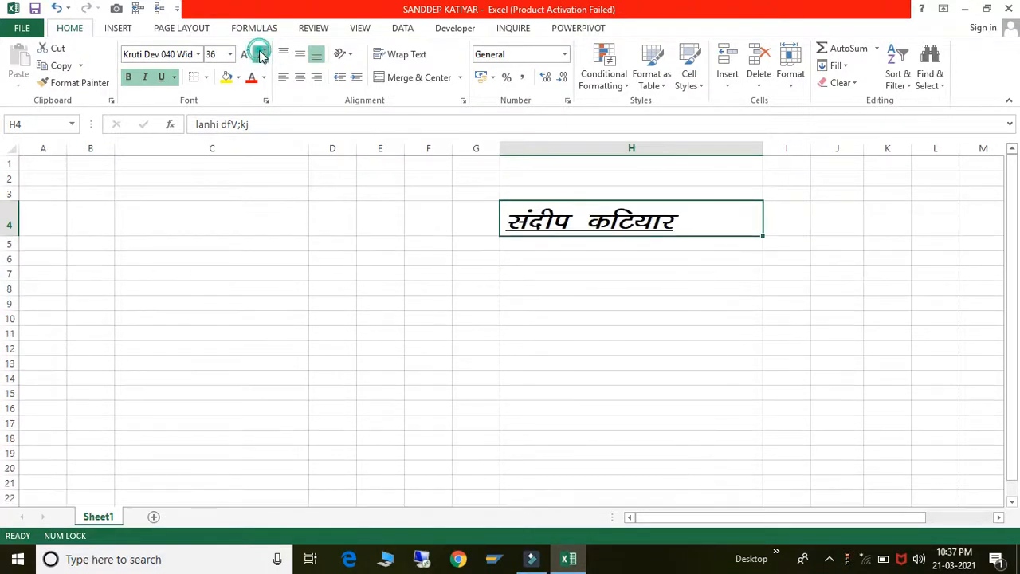
pyautogui.click(262, 54)
pyautogui.click(261, 54)
# - Set H4's text to size 20, then clear the cell
pyautogui.click(229, 54)
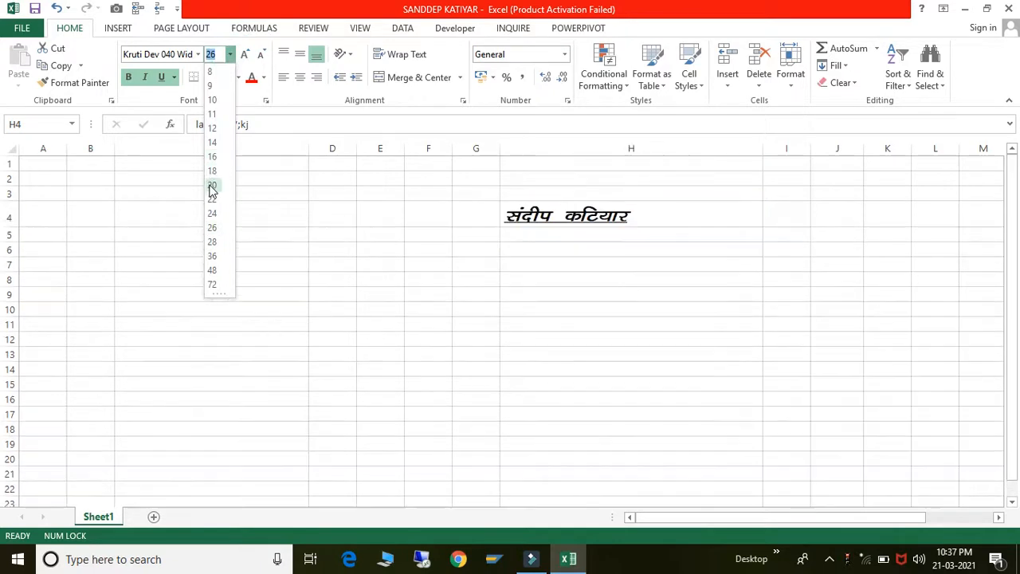
pyautogui.click(210, 185)
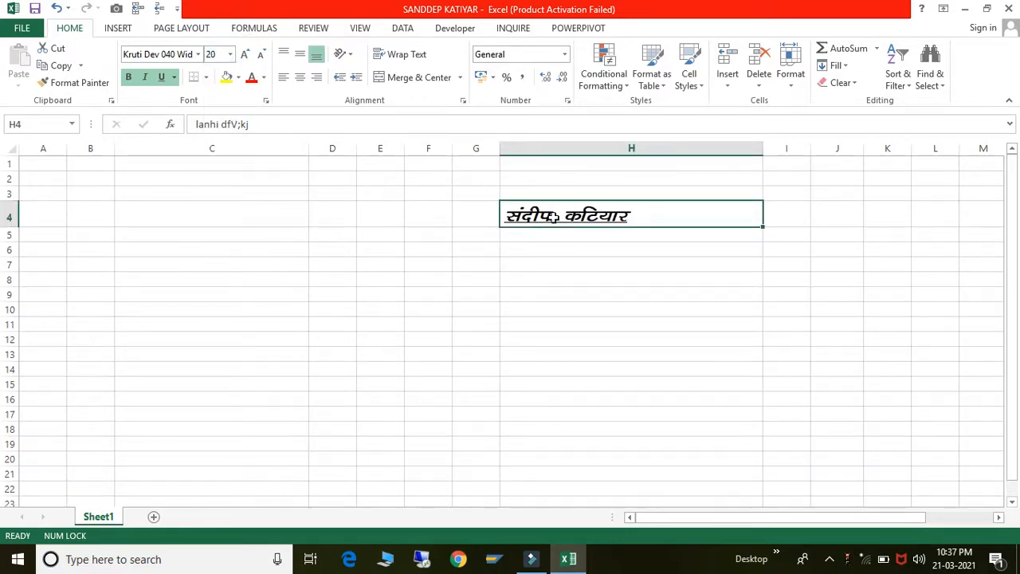
pyautogui.hotkey('ctrl', 'z')
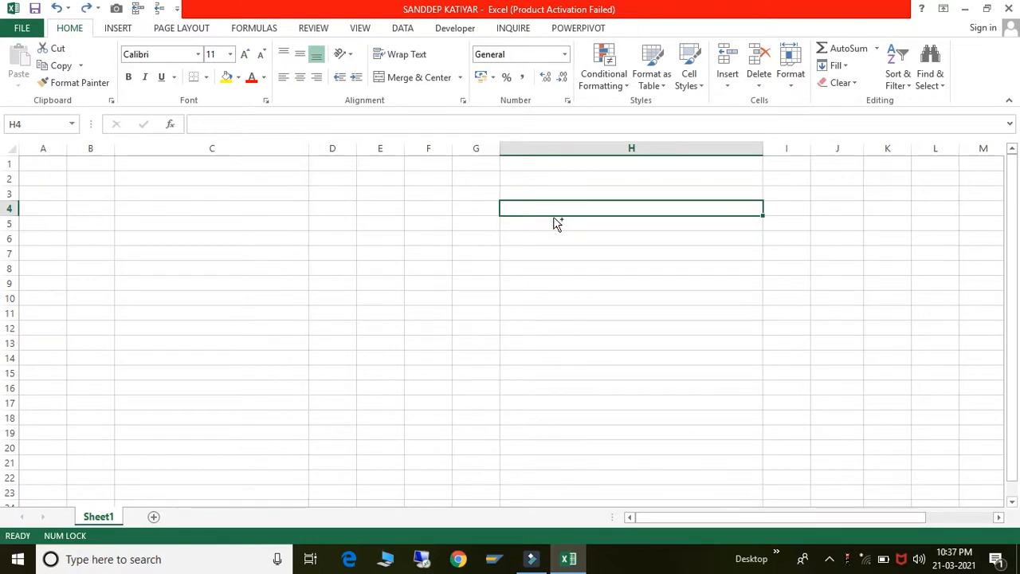
# - Enter the person's full name in capital letters into H4
pyautogui.click(584, 279)
pyautogui.hotkey('ctrl', 'z')
pyautogui.write('s')
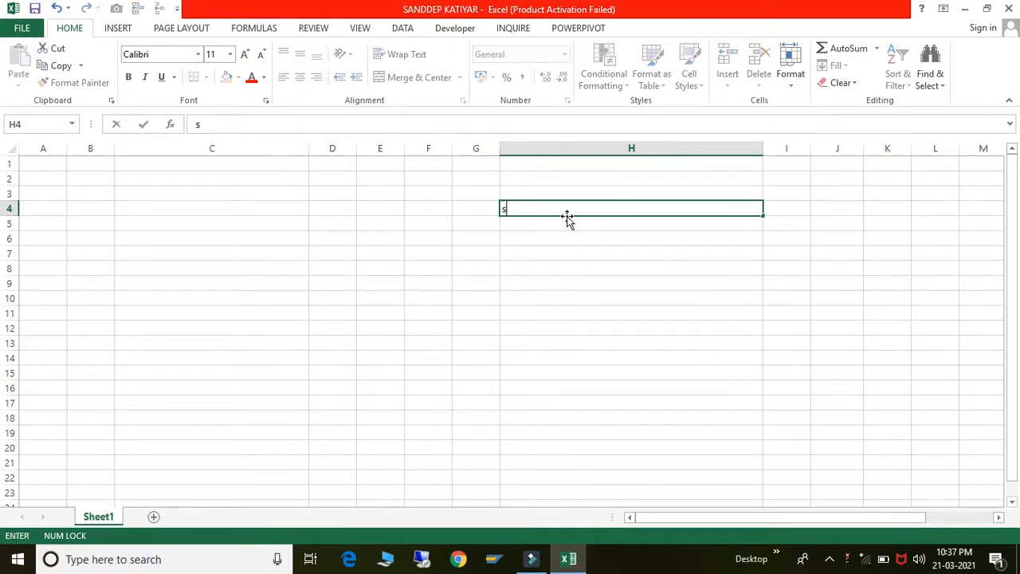
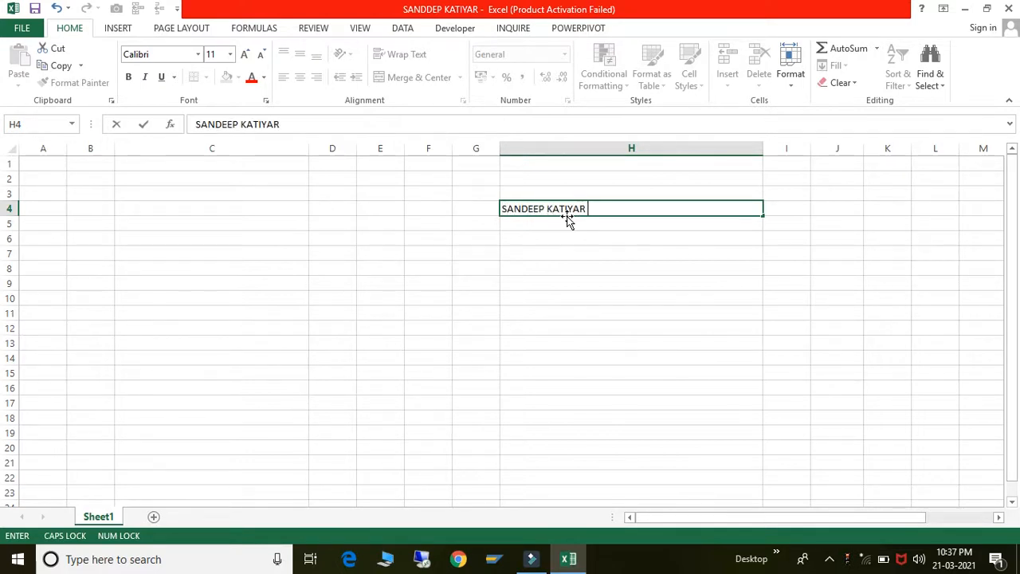
pyautogui.press('Return')
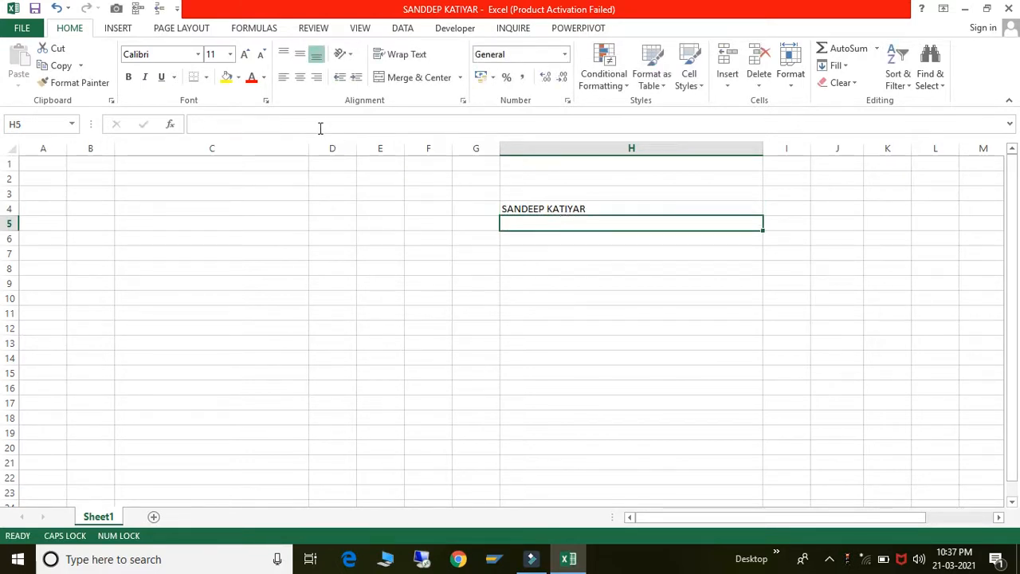
# - Clear H4 and retype the full name in capitals
pyautogui.click(518, 208)
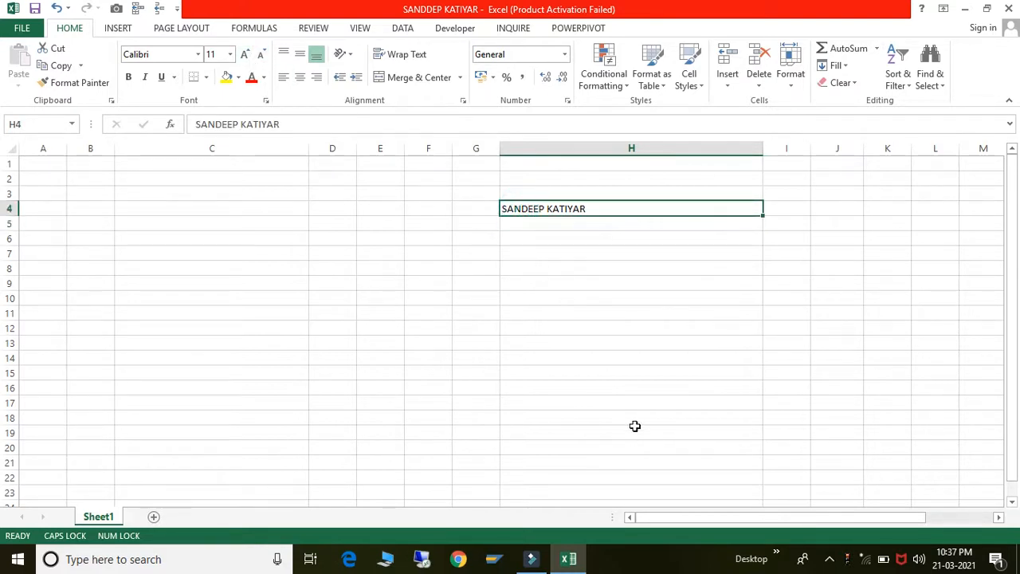
pyautogui.press('Delete')
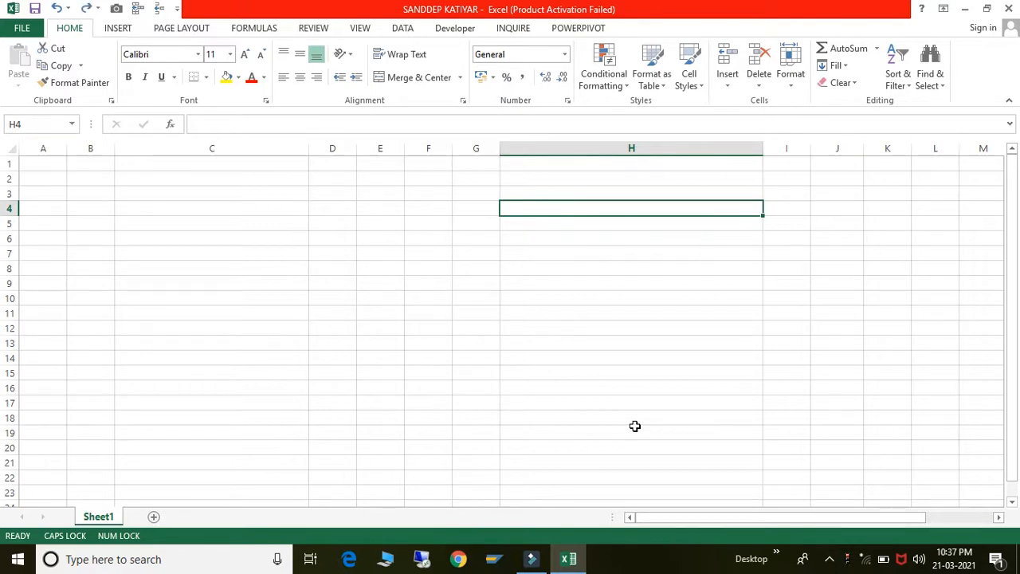
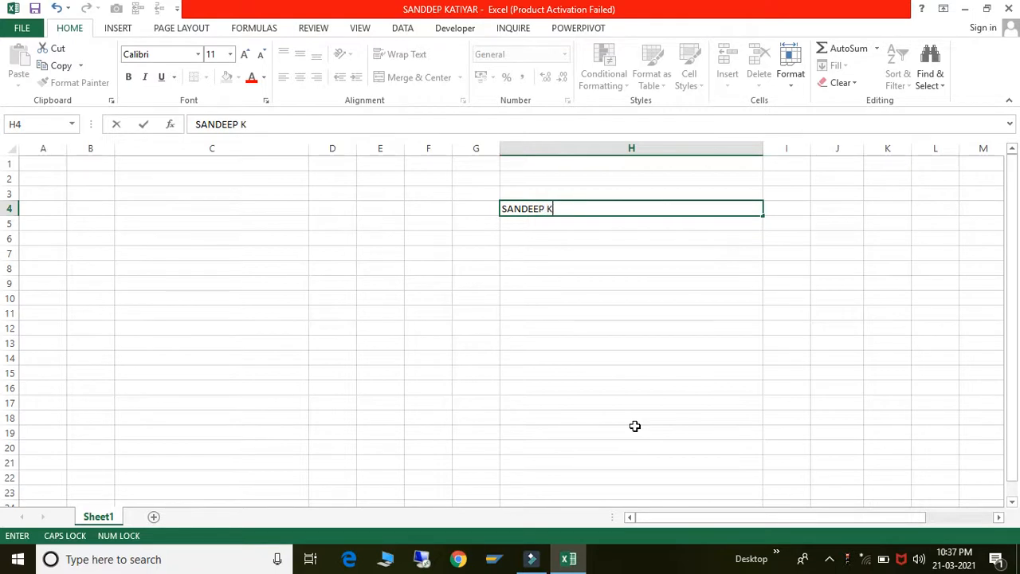
pyautogui.press('Return')
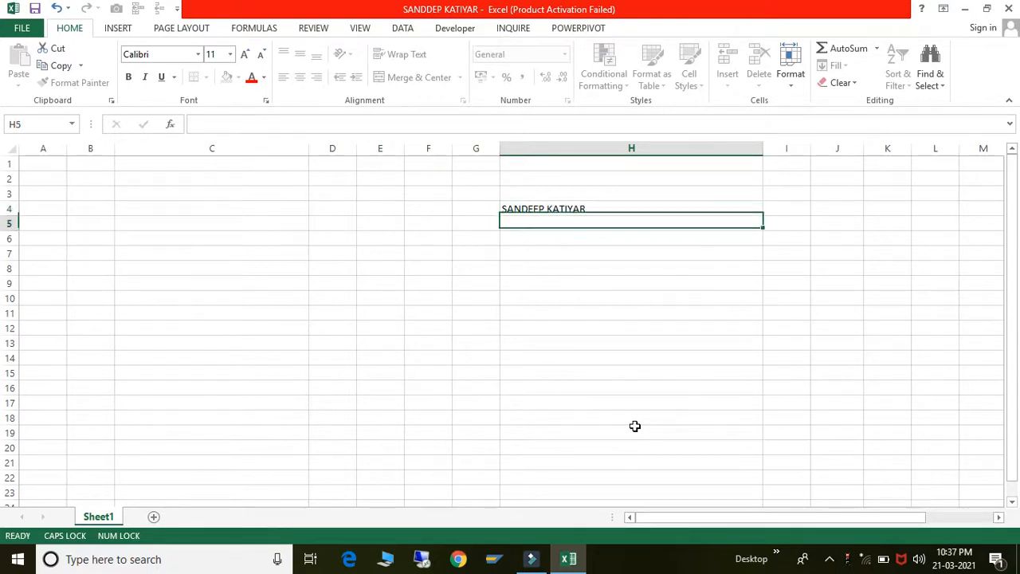
pyautogui.click(558, 211)
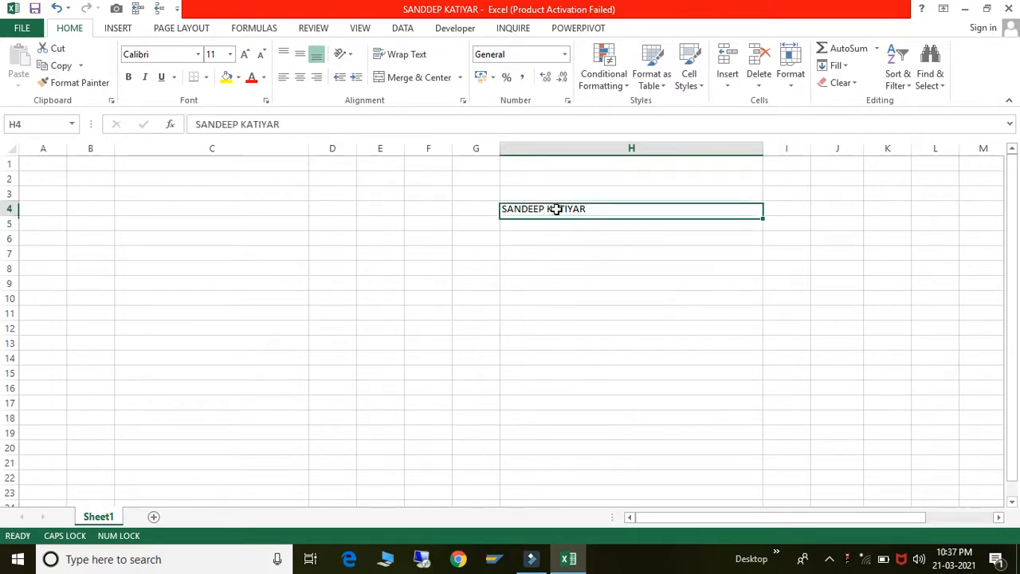
pyautogui.click(214, 56)
# - Make H4's name bold at size 60 and autofit column H to fit it
pyautogui.write('60')
pyautogui.press('Return')
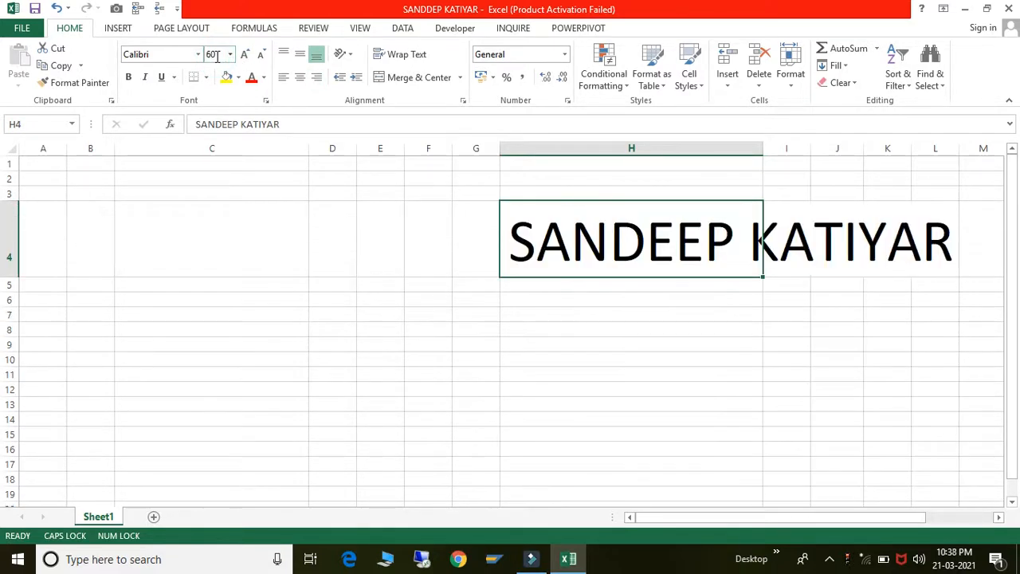
pyautogui.doubleClick(763, 149)
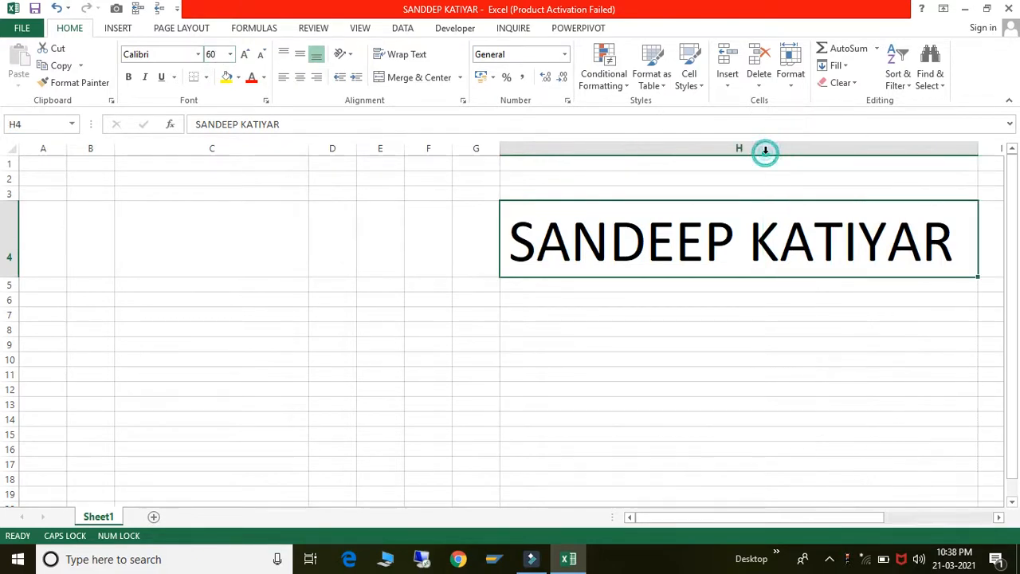
pyautogui.click(128, 77)
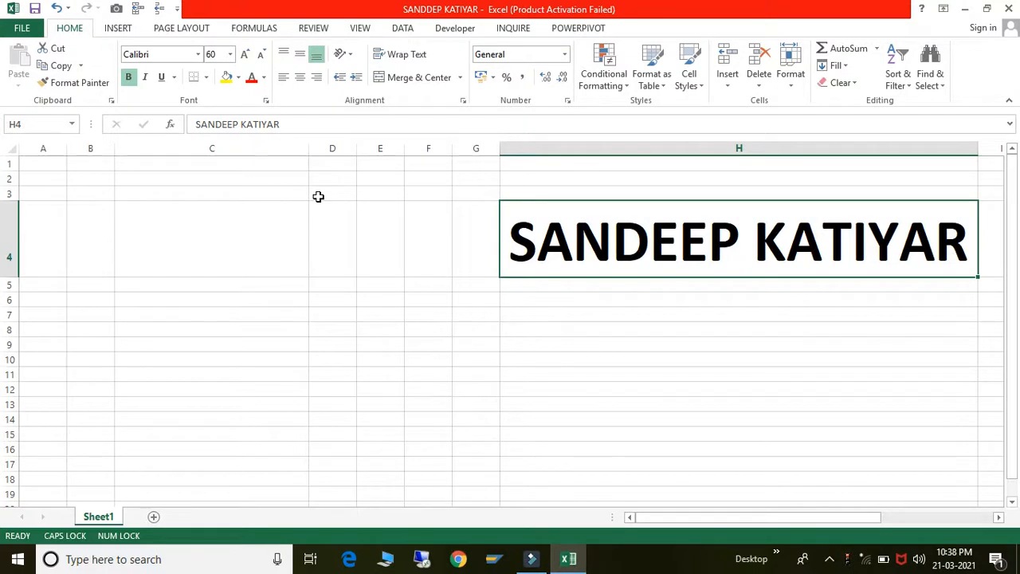
pyautogui.click(579, 381)
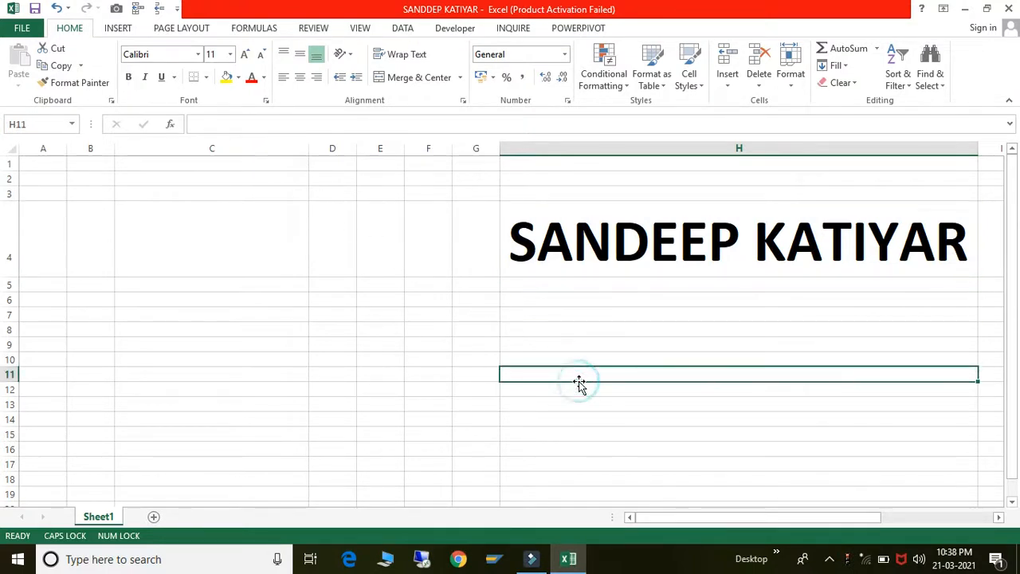
pyautogui.click(582, 251)
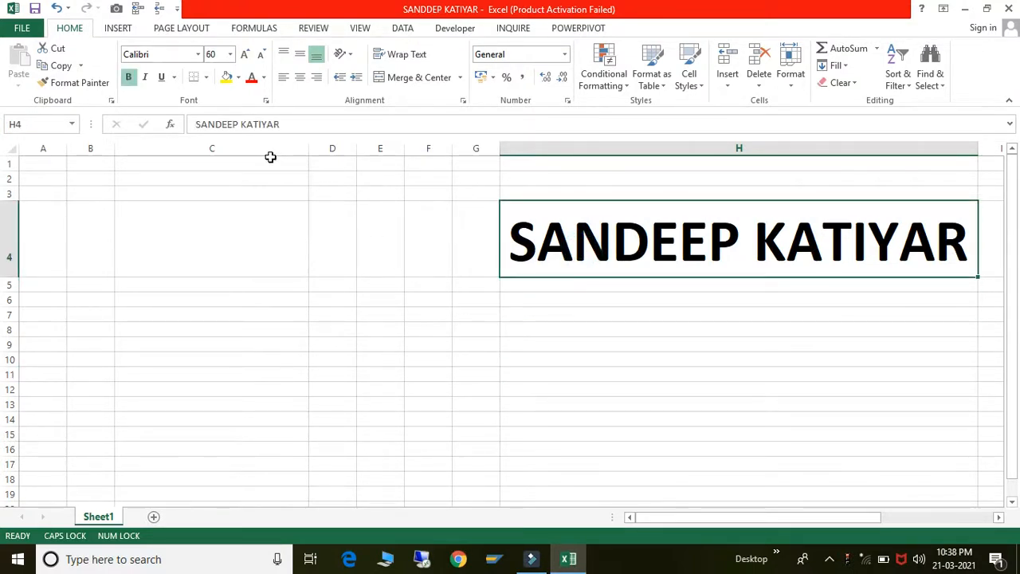
pyautogui.click(266, 77)
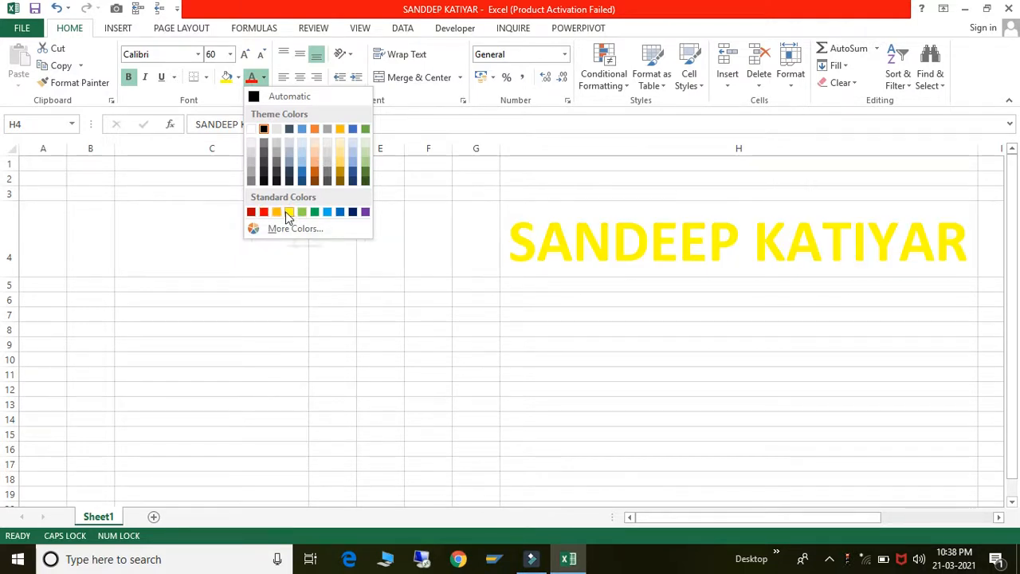
# - Colour the name in H4 yellow on a dark green cell fill
pyautogui.click(289, 215)
pyautogui.click(539, 299)
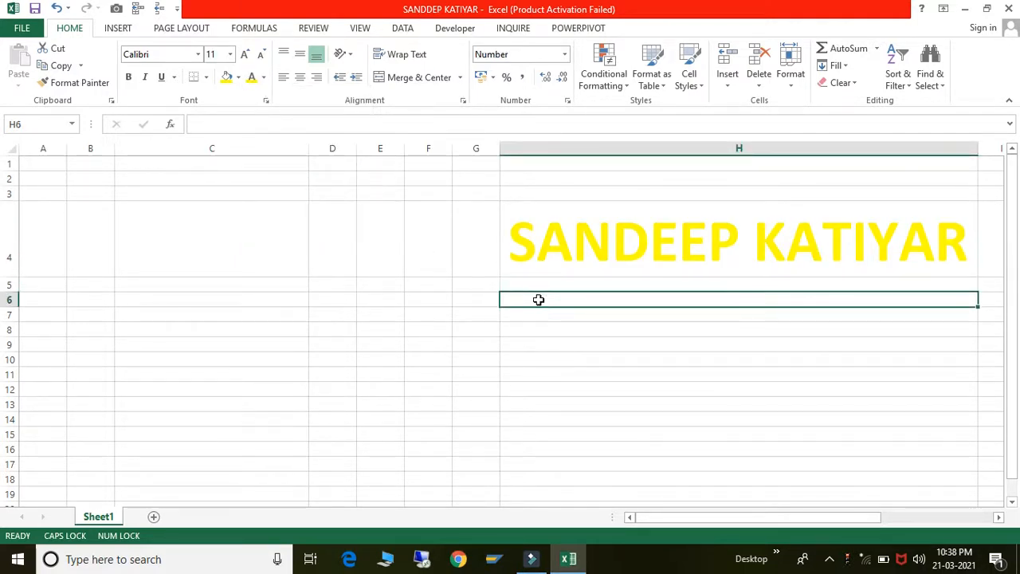
pyautogui.click(578, 220)
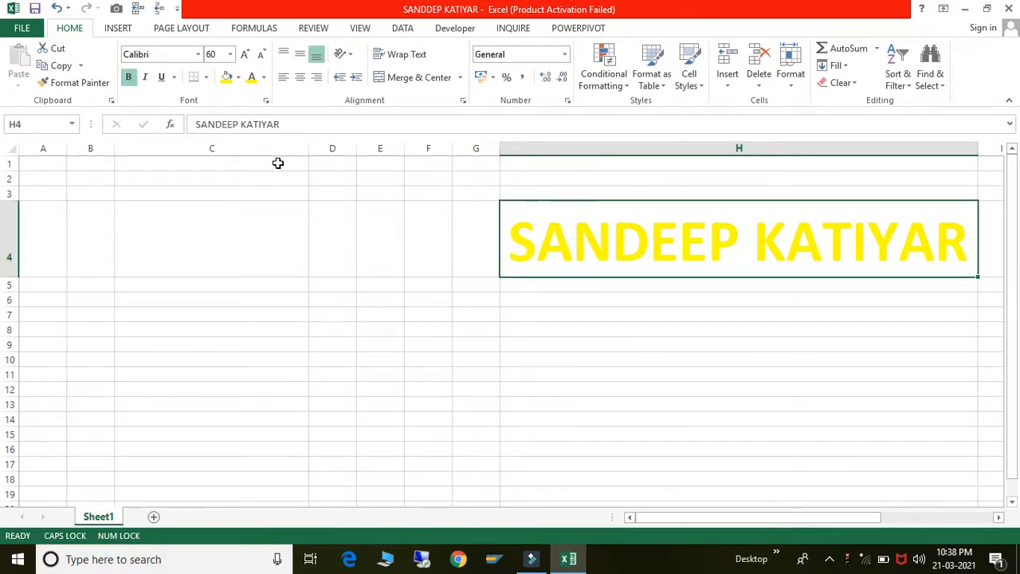
pyautogui.click(237, 78)
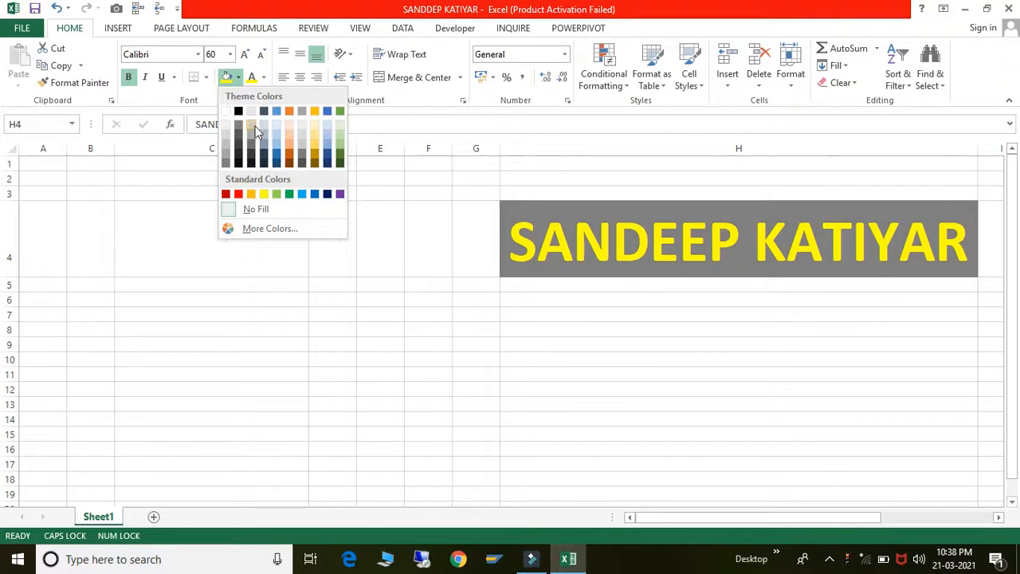
pyautogui.click(336, 152)
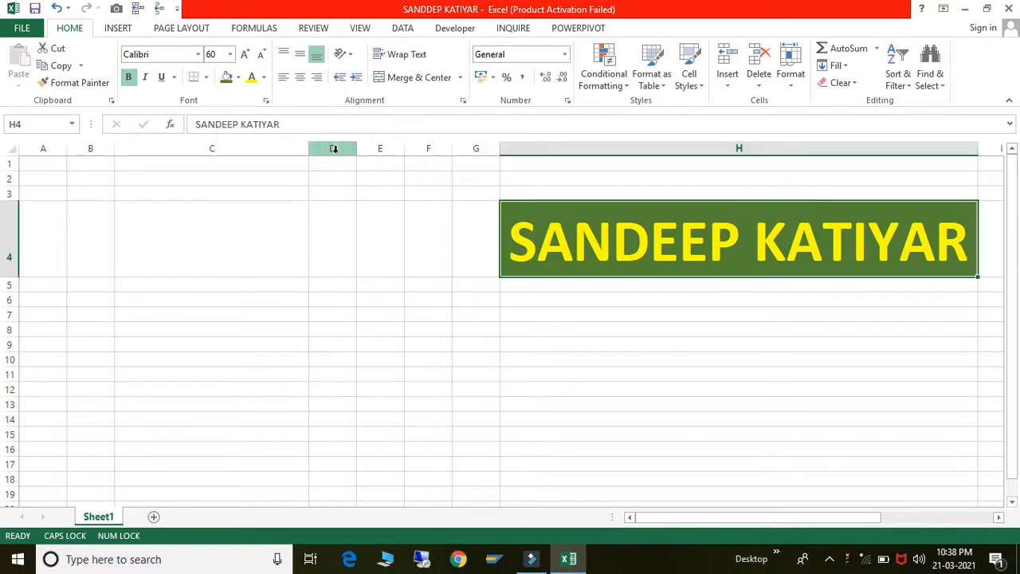
pyautogui.click(651, 372)
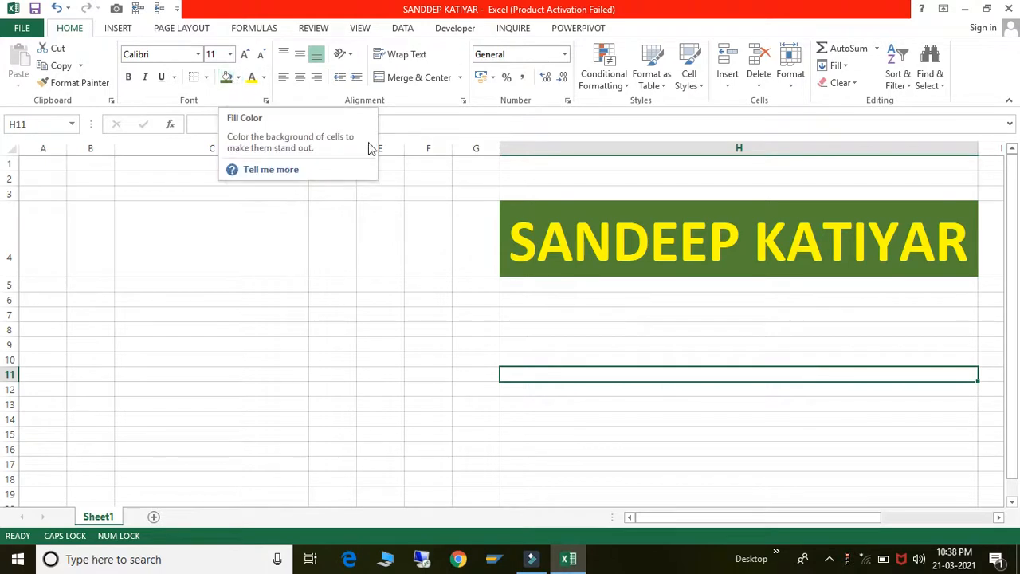
pyautogui.click(592, 230)
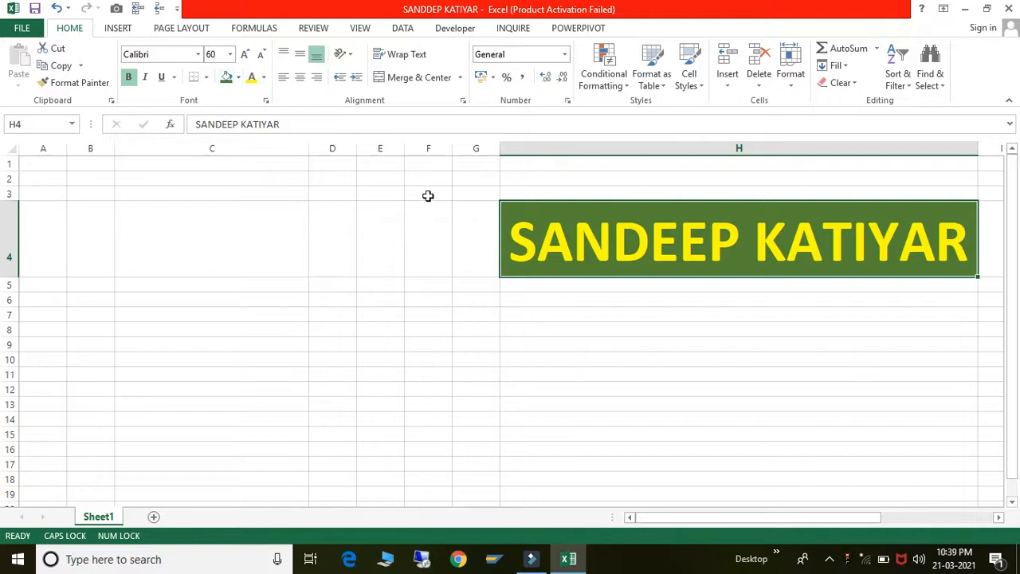
pyautogui.click(238, 78)
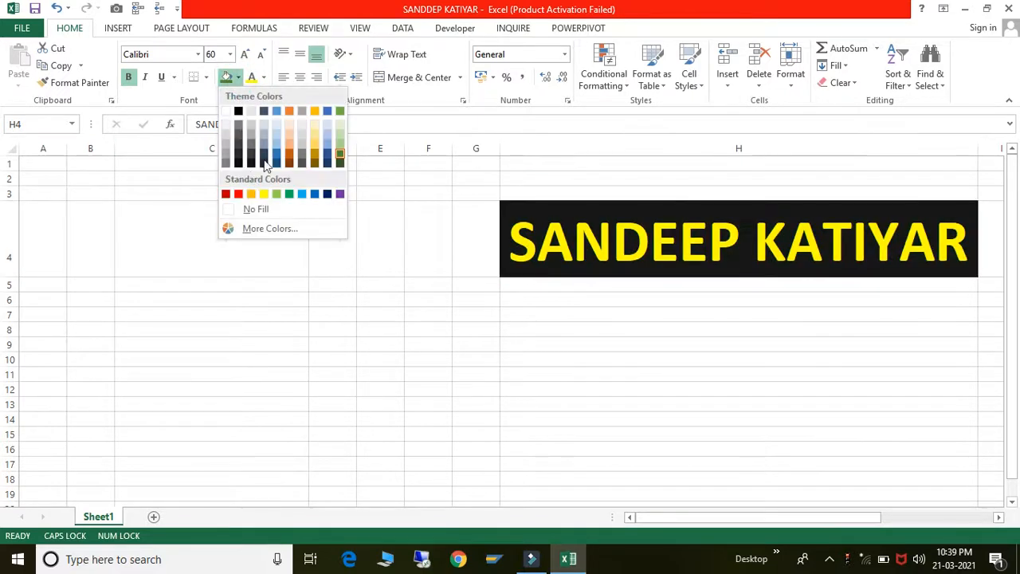
# - Fill H4 with a custom teal-blue colour (RGB 9, 155, 175) picked from the spectrum
pyautogui.click(251, 230)
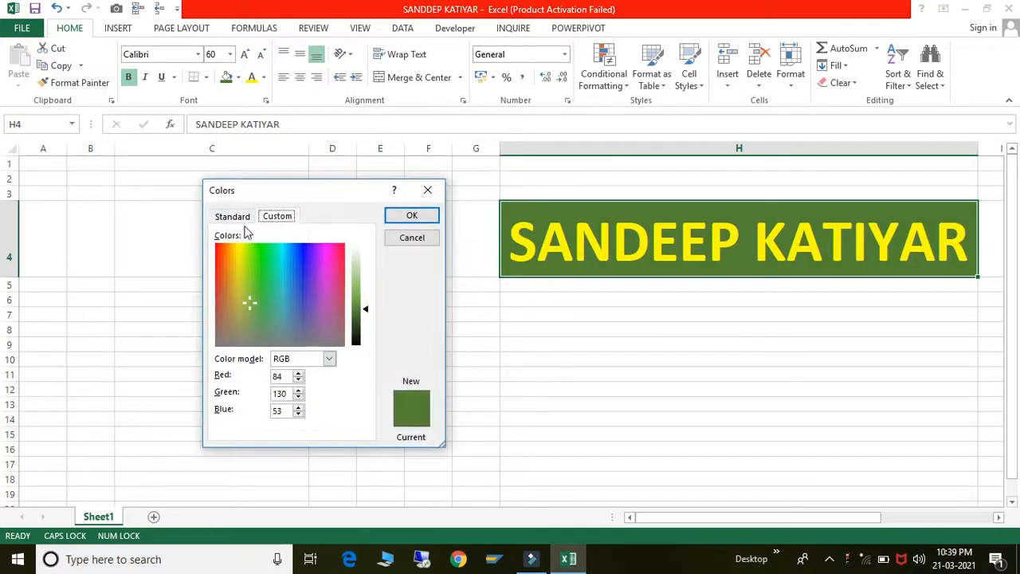
pyautogui.click(233, 217)
pyautogui.click(275, 217)
pyautogui.click(262, 270)
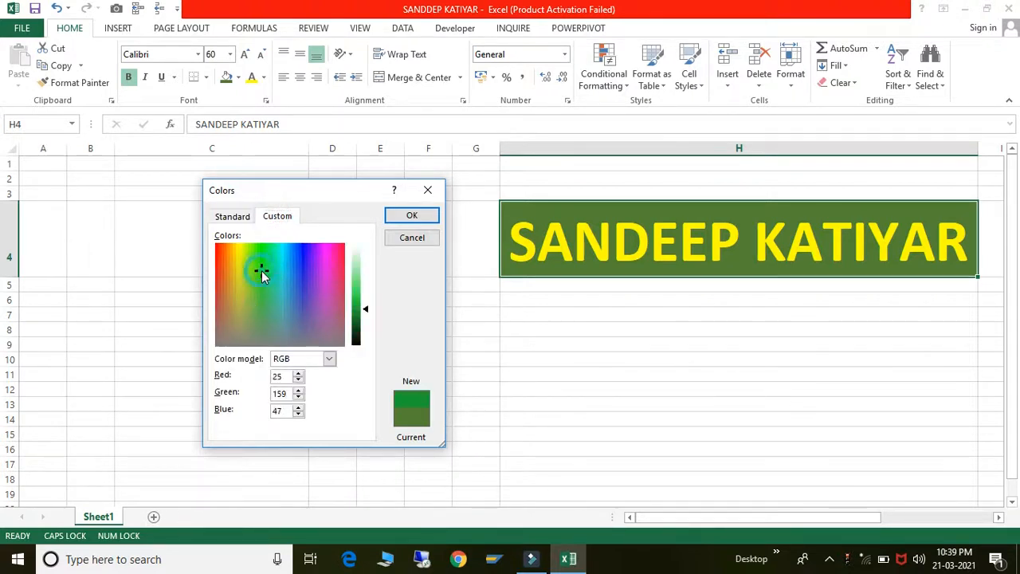
pyautogui.click(258, 253)
pyautogui.click(282, 252)
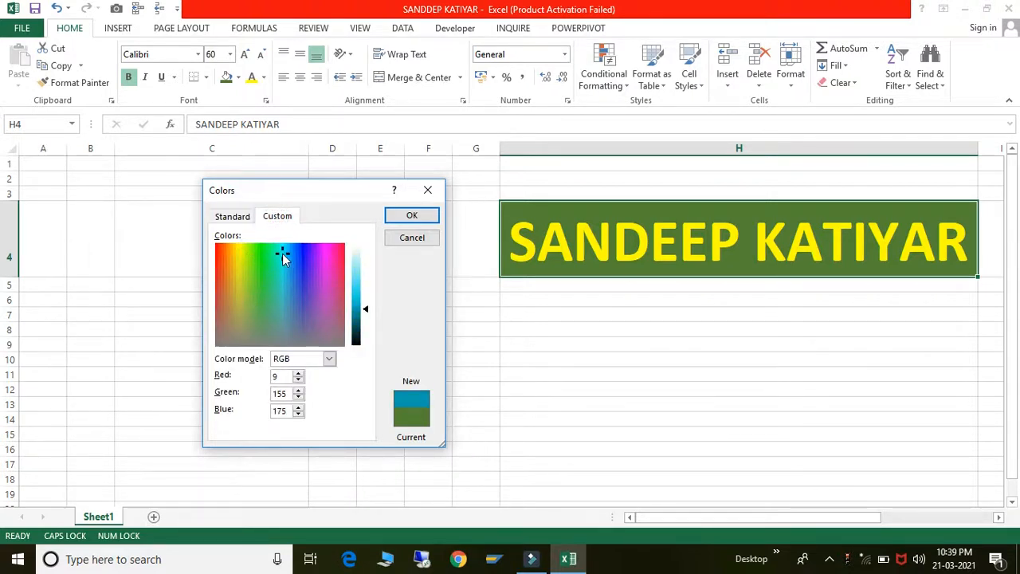
pyautogui.click(407, 219)
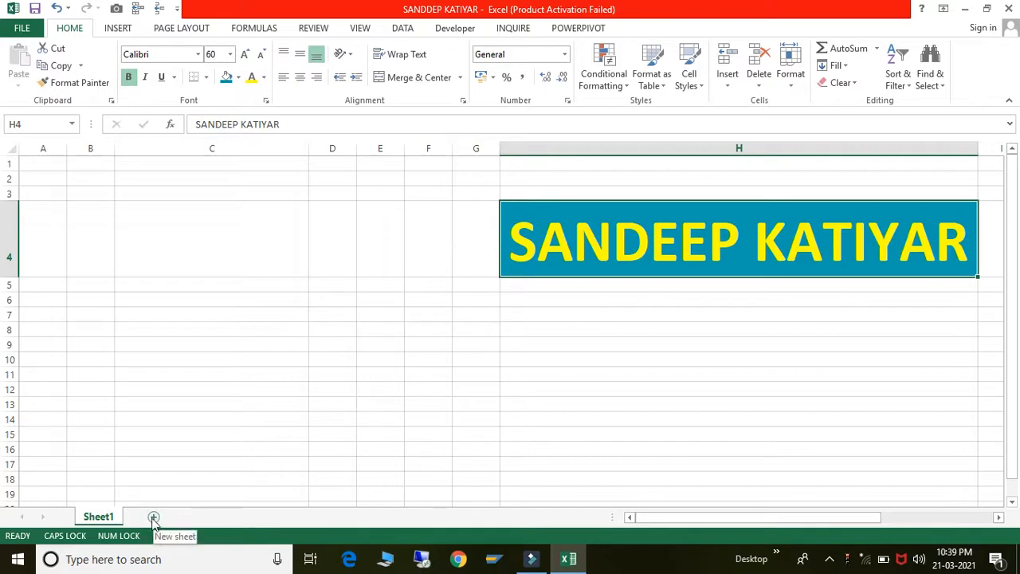
# - Add three new worksheets so the workbook has Sheet1 through Sheet4
pyautogui.click(155, 518)
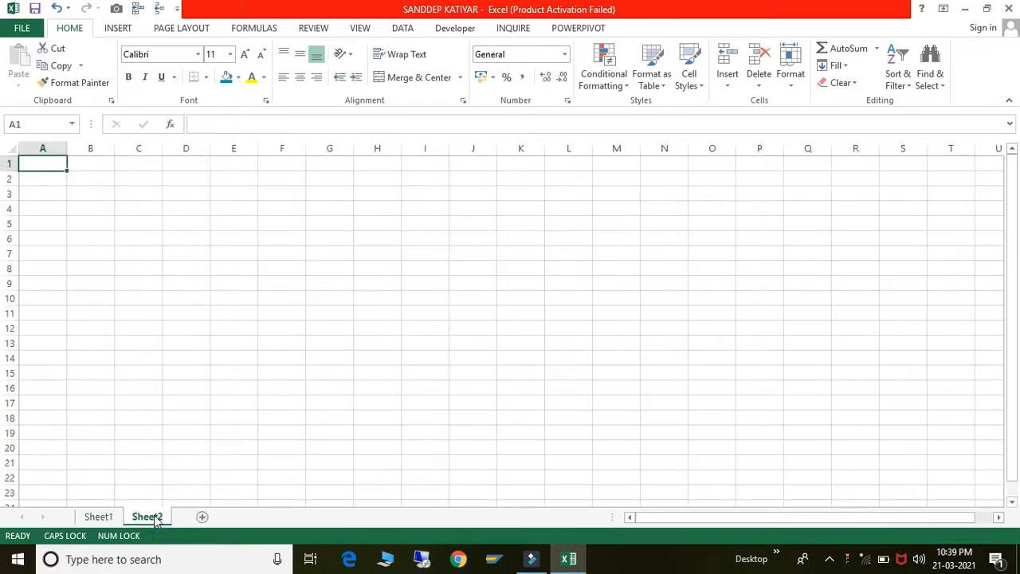
pyautogui.click(98, 517)
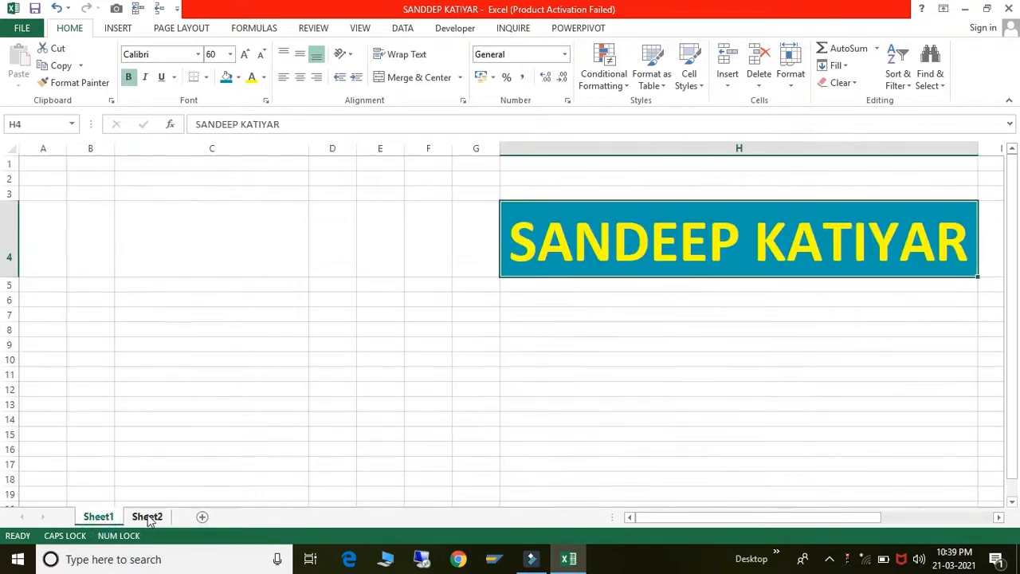
pyautogui.click(148, 517)
pyautogui.click(202, 513)
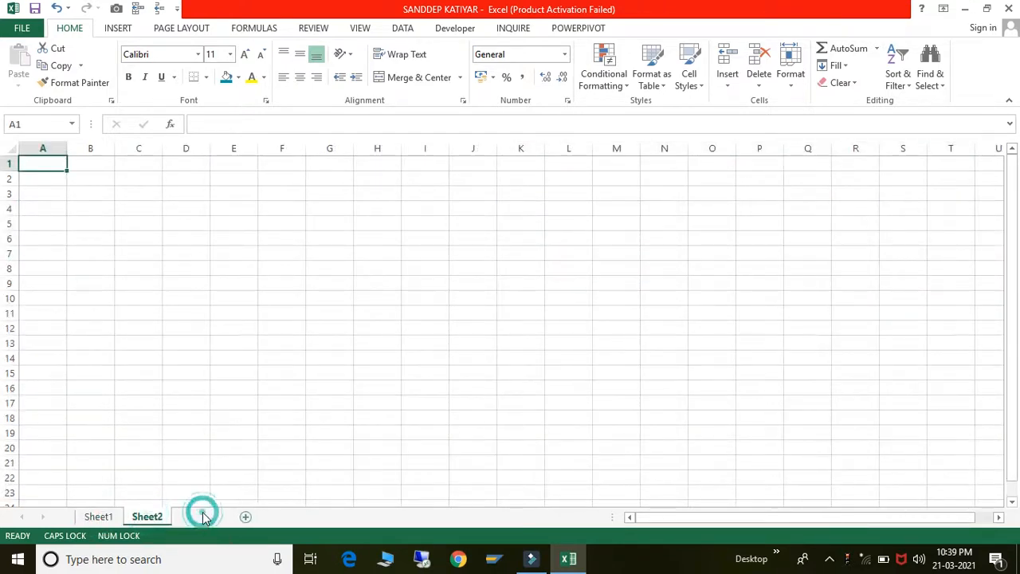
pyautogui.click(251, 517)
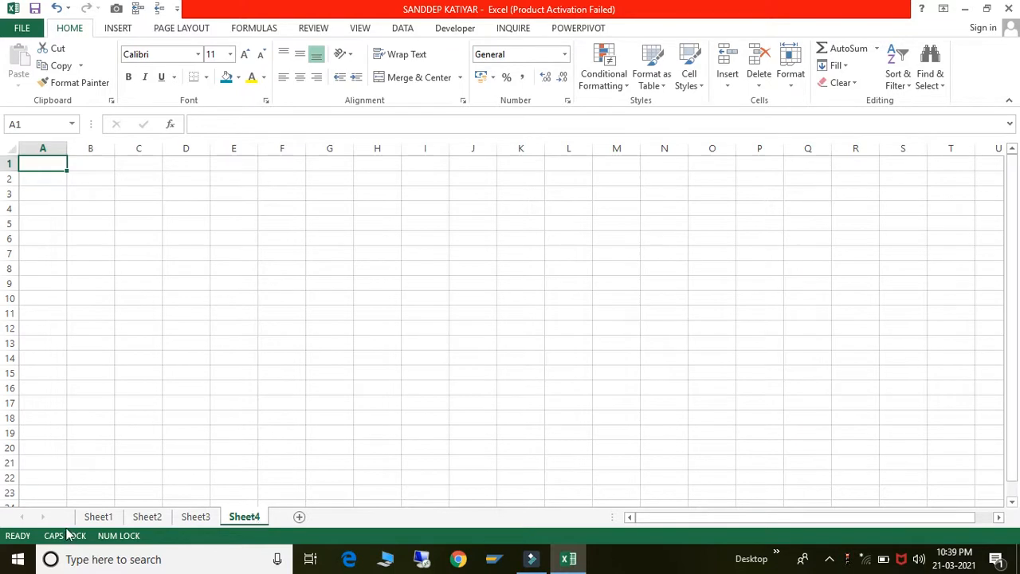
# - Look through Sheet1, Sheet3 and Sheet4, then settle on Sheet2 with cell C2 selected
pyautogui.click(101, 518)
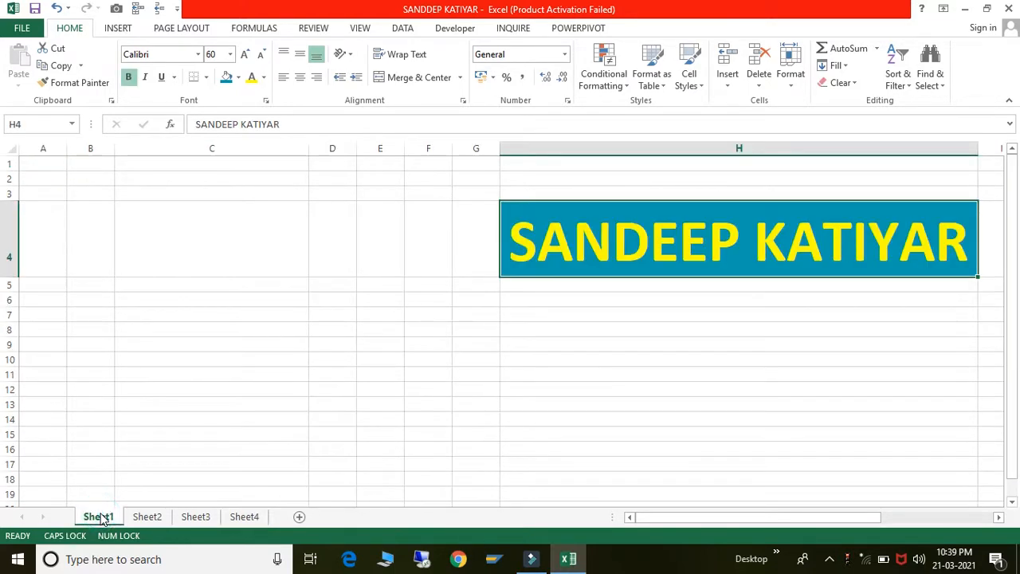
pyautogui.click(146, 517)
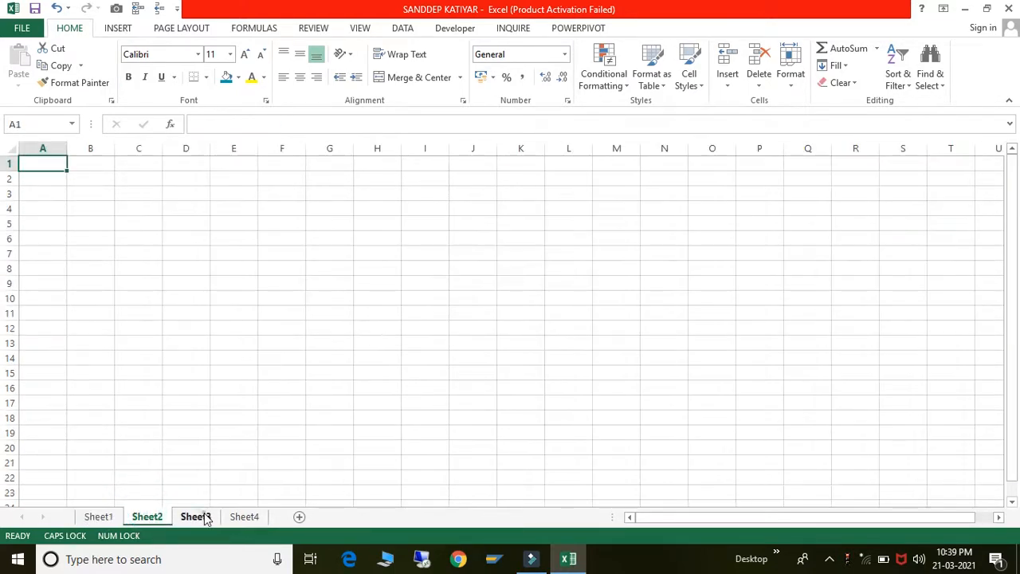
pyautogui.click(201, 518)
pyautogui.click(239, 517)
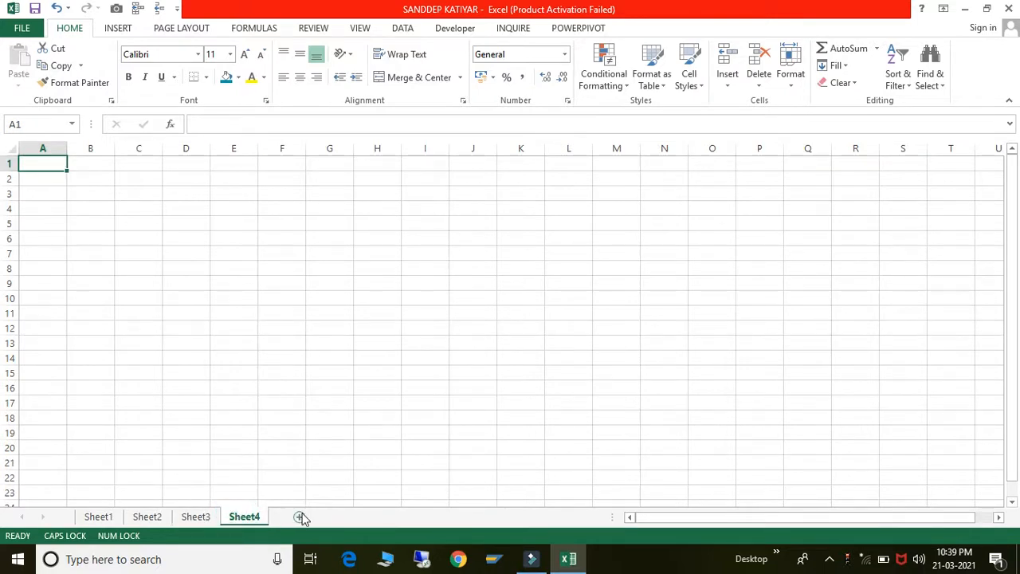
pyautogui.click(228, 464)
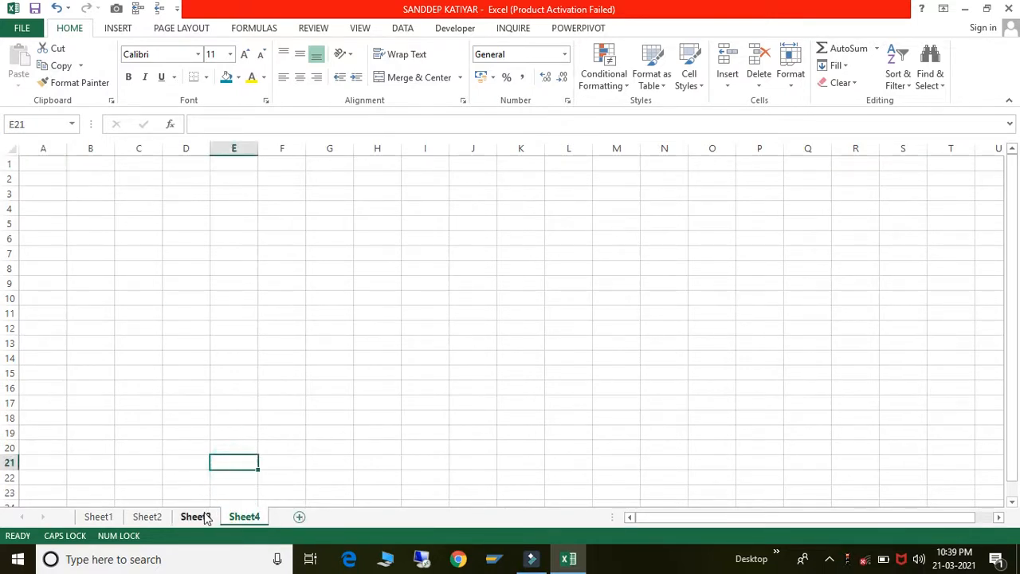
pyautogui.click(149, 516)
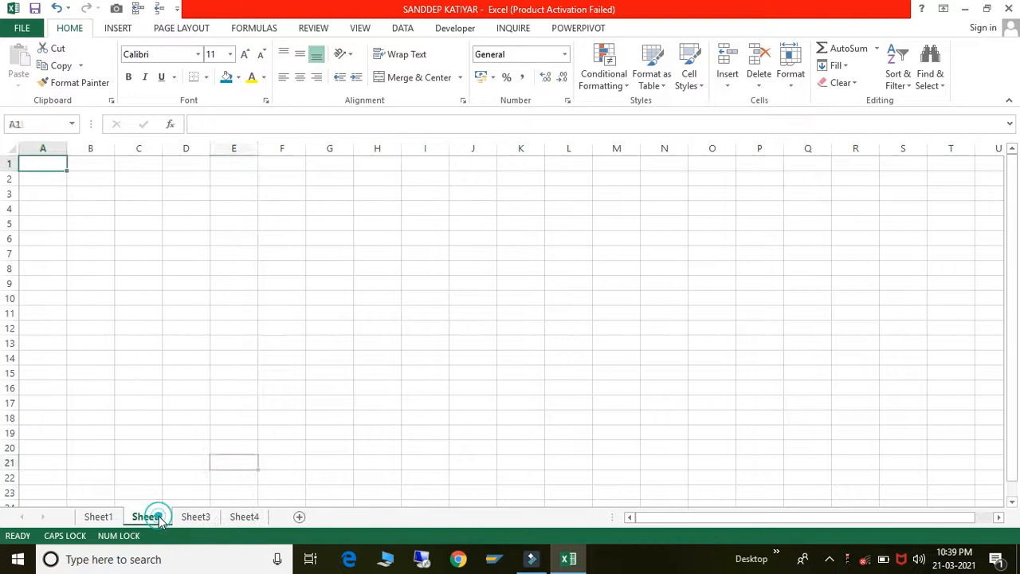
pyautogui.click(158, 354)
pyautogui.click(141, 183)
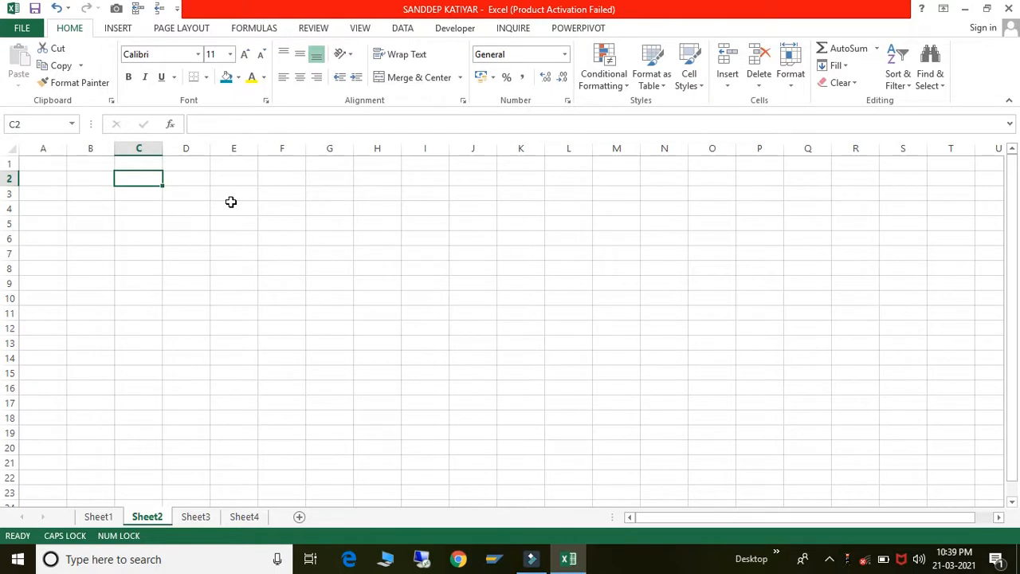
pyautogui.moveTo(149, 178); pyautogui.dragTo(382, 262)
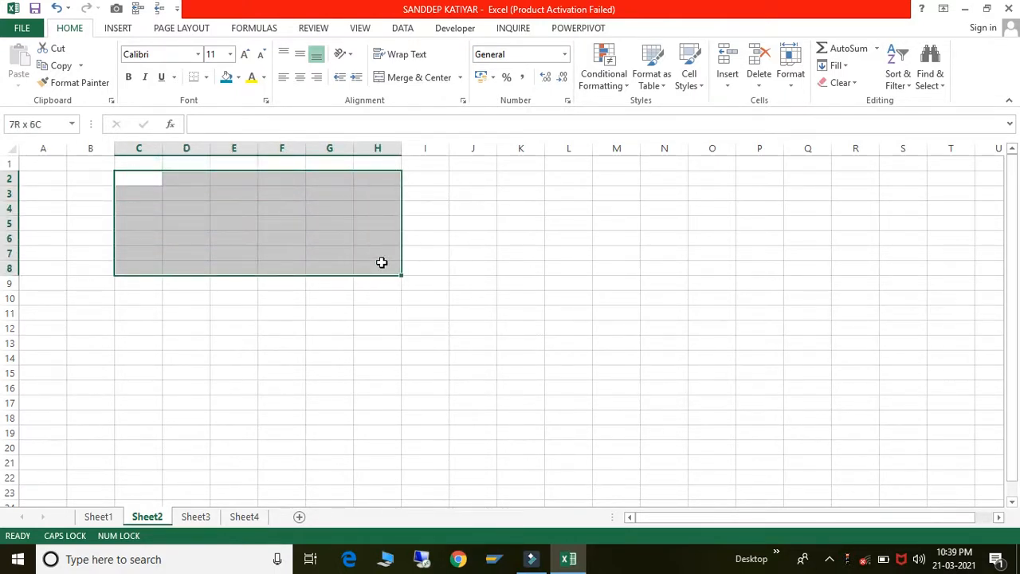
pyautogui.click(225, 220)
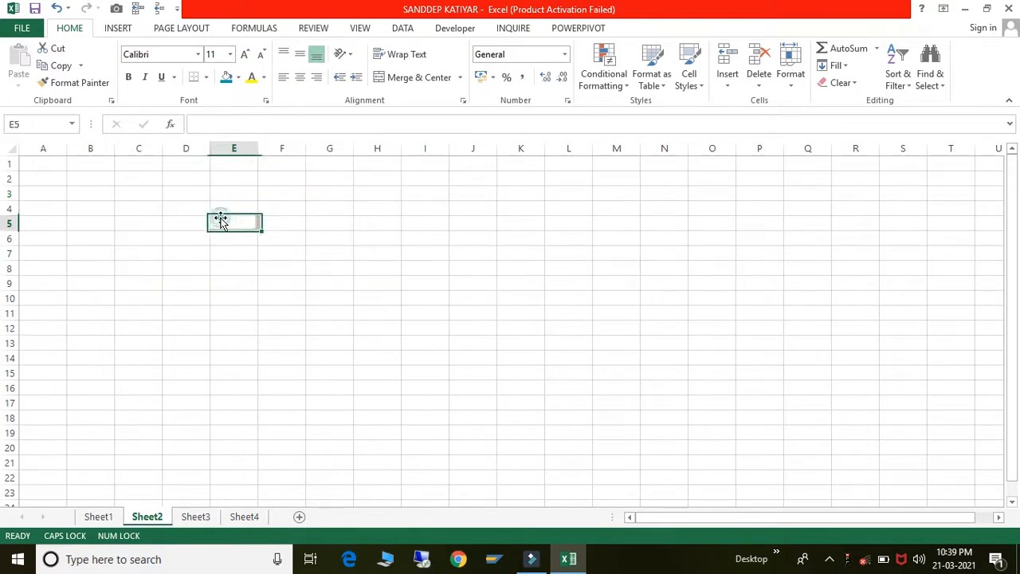
pyautogui.click(133, 182)
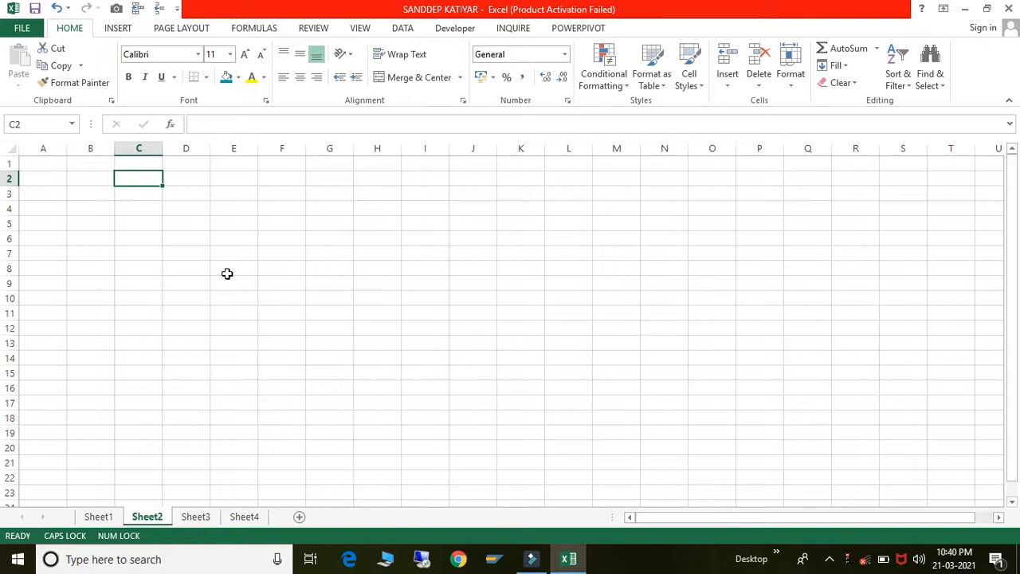
pyautogui.hotkey('shift', 'Right')
pyautogui.hotkey('shift', 'Right')
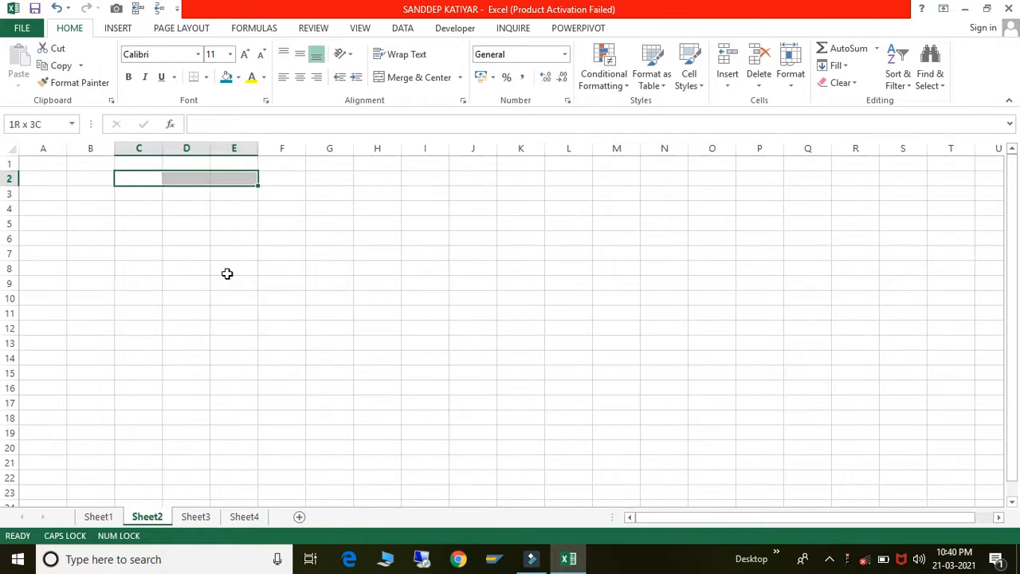
pyautogui.hotkey('shift', 'Left')
pyautogui.hotkey('shift', 'Left')
pyautogui.hotkey('shift', 'Left')
pyautogui.hotkey('shift', 'Left')
pyautogui.hotkey('shift', 'Right')
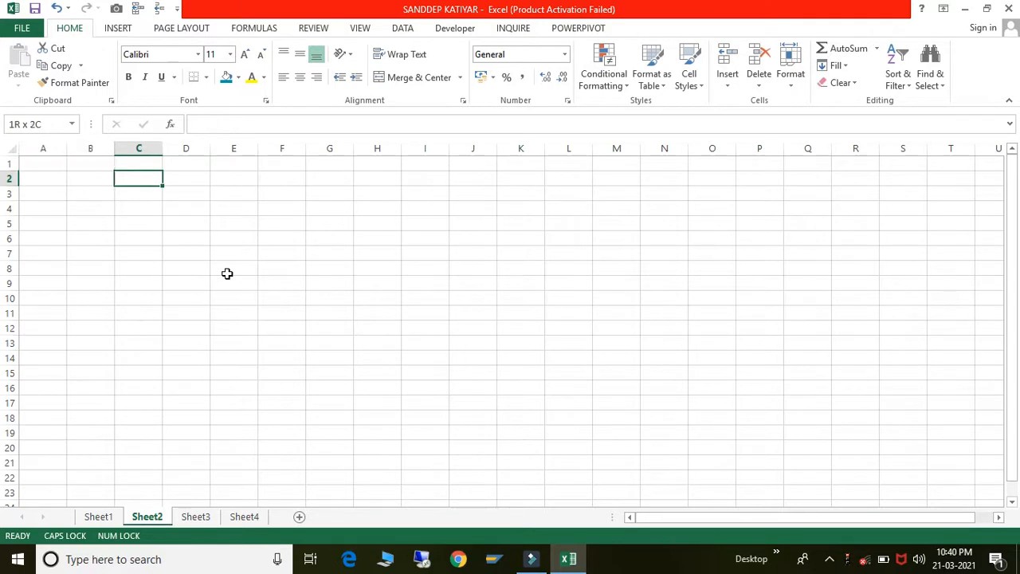
pyautogui.hotkey('shift', 'Right')
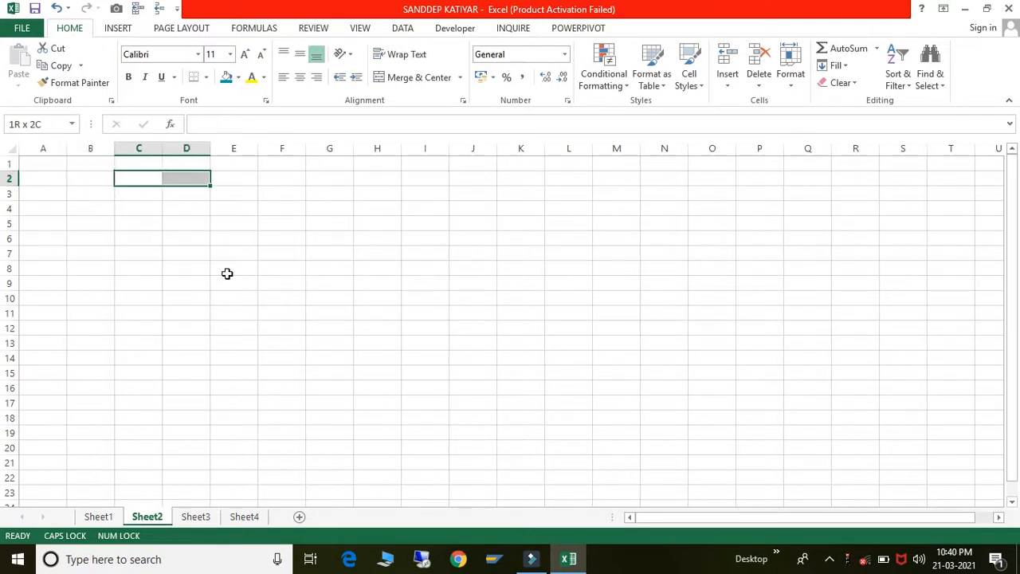
pyautogui.hotkey('shift', 'Right')
pyautogui.hotkey('shift', 'Right')
pyautogui.hotkey('shift', 'Right')
pyautogui.hotkey('shift', 'Right')
pyautogui.hotkey('shift', 'Right')
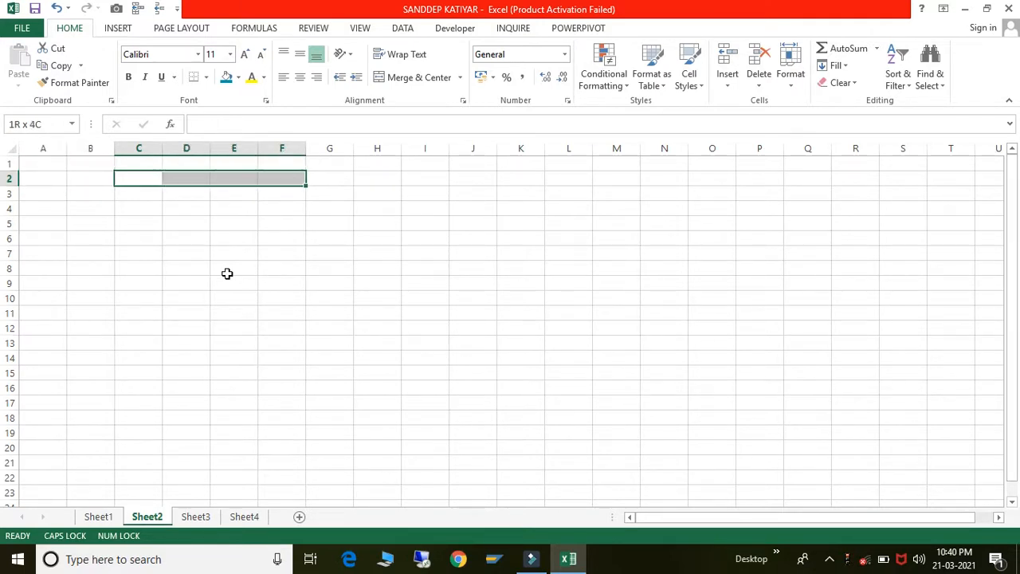
pyautogui.hotkey('shift', 'Right')
pyautogui.hotkey('shift', 'Down')
pyautogui.hotkey('shift', 'Down')
pyautogui.hotkey('shift', 'Down')
pyautogui.hotkey('shift', 'Down')
pyautogui.hotkey('shift', 'Down')
pyautogui.hotkey('shift', 'Down')
pyautogui.hotkey('shift', 'Down')
pyautogui.hotkey('shift', 'Down')
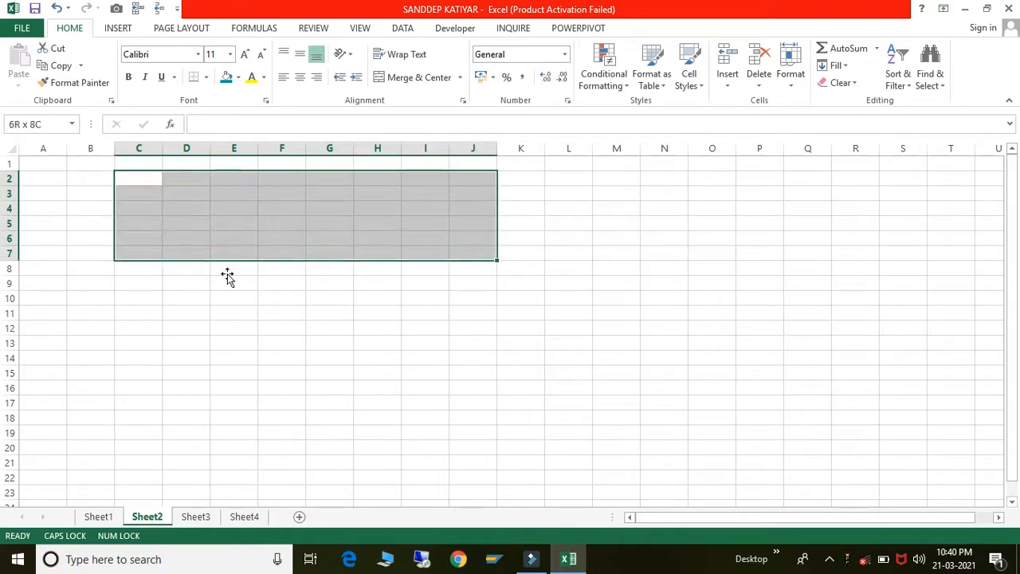
# - Give C2:J17 an outside border, after trying All Borders and No Border
pyautogui.hotkey('shift', 'Down')
pyautogui.hotkey('shift', 'Down')
pyautogui.hotkey('shift', 'Down')
pyautogui.hotkey('shift', 'Down')
pyautogui.hotkey('shift', 'Down')
pyautogui.hotkey('shift', 'Down')
pyautogui.hotkey('shift', 'Down')
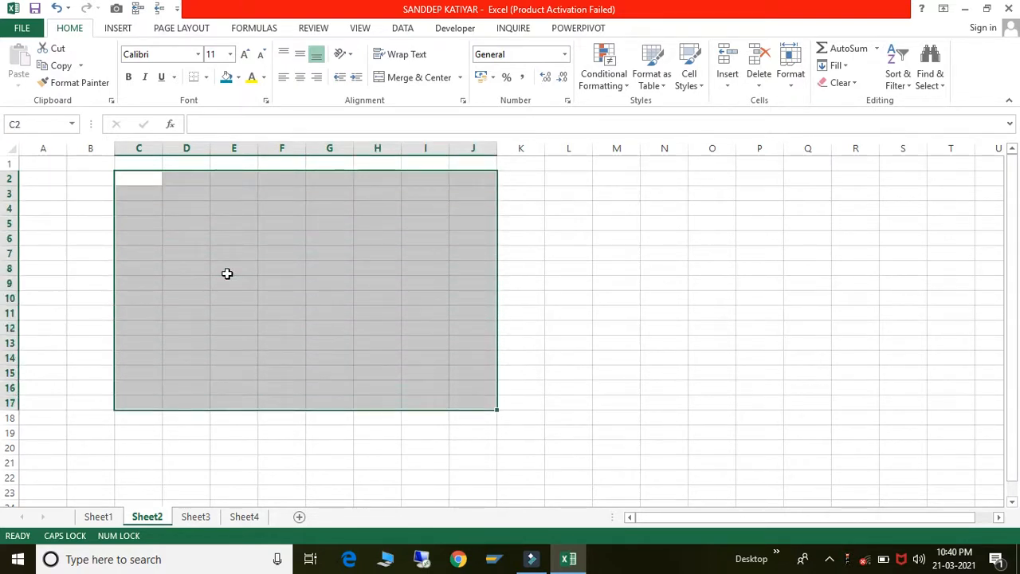
pyautogui.click(204, 78)
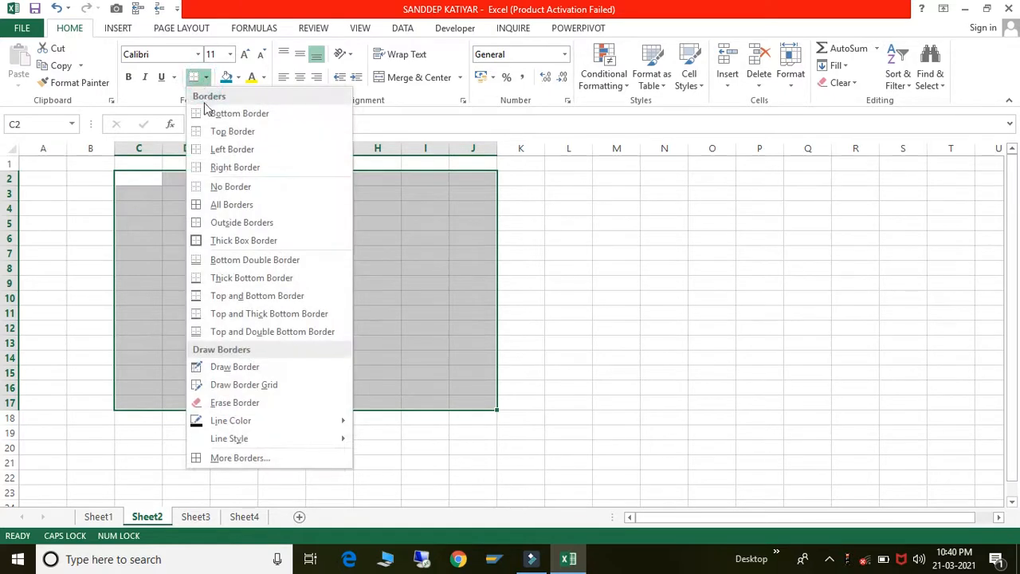
pyautogui.click(196, 208)
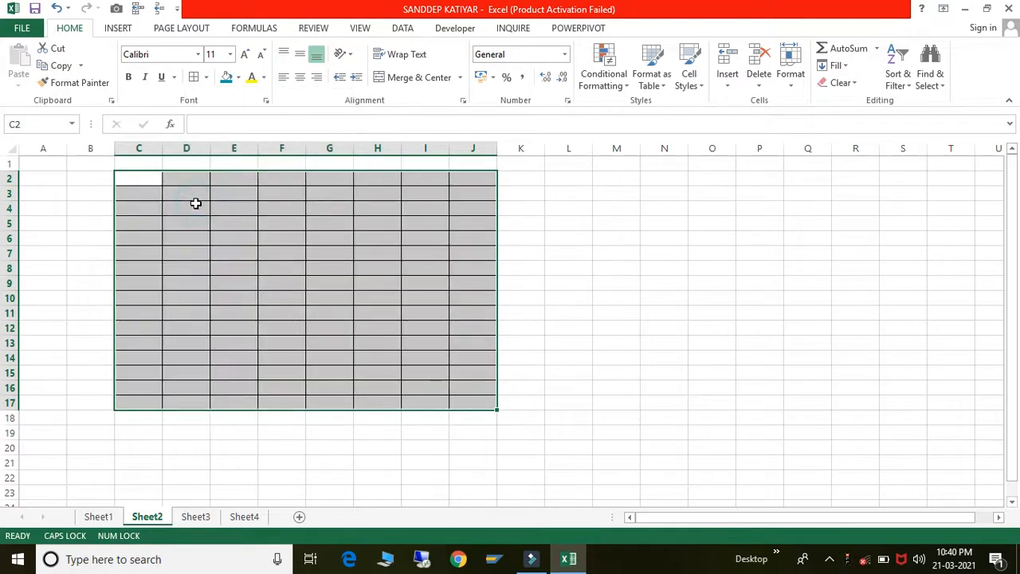
pyautogui.click(205, 77)
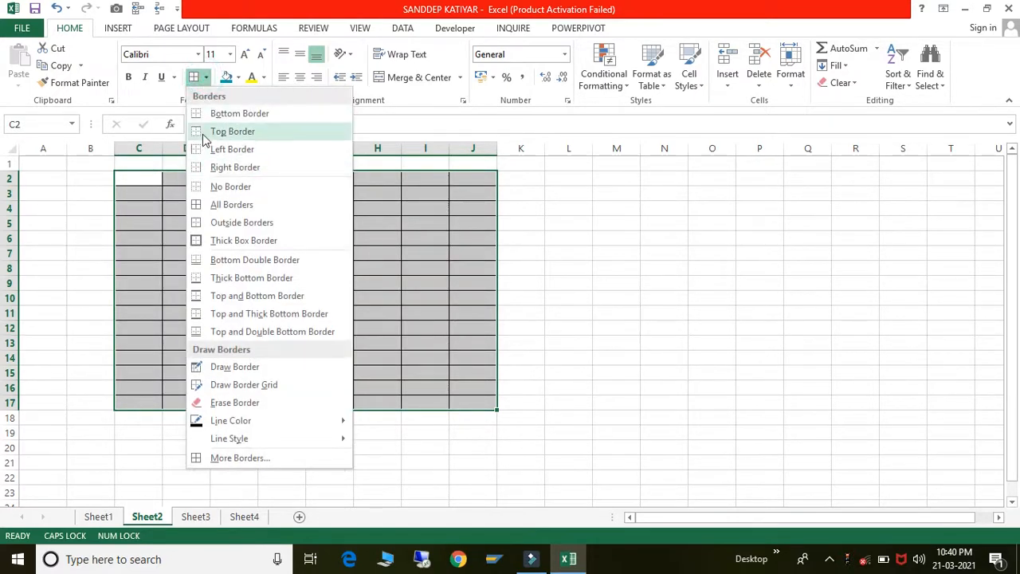
pyautogui.click(201, 186)
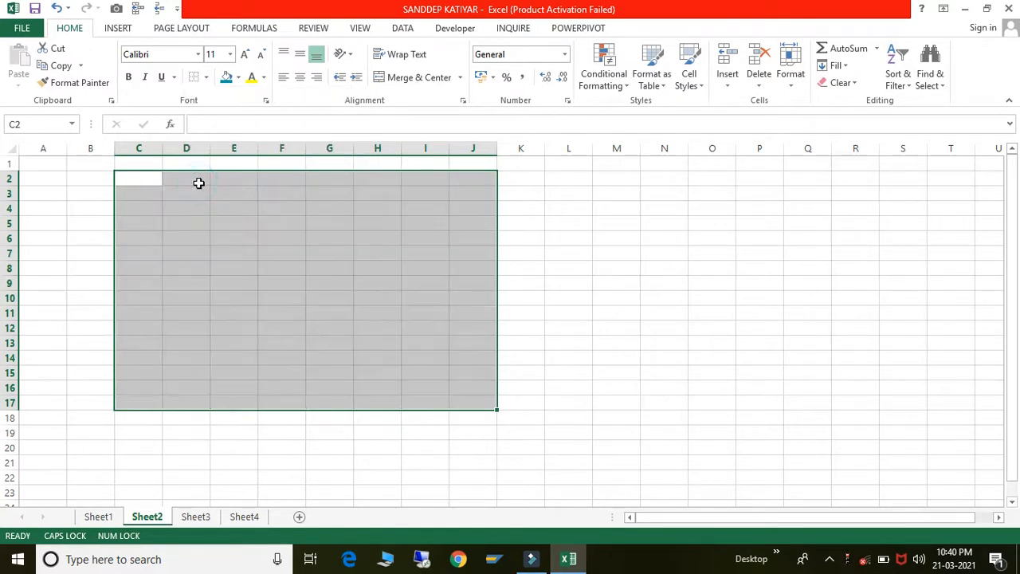
pyautogui.click(207, 77)
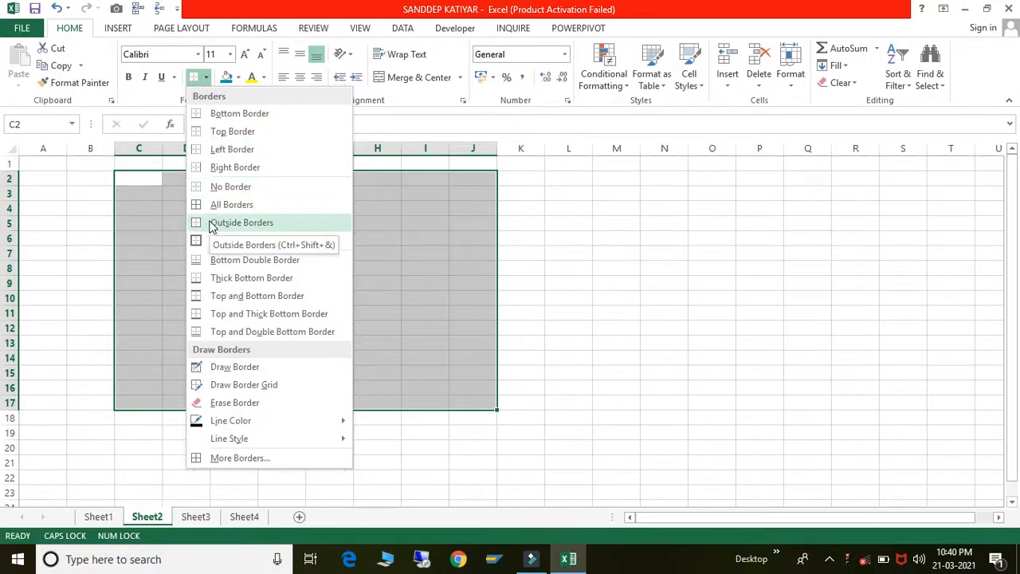
pyautogui.click(212, 223)
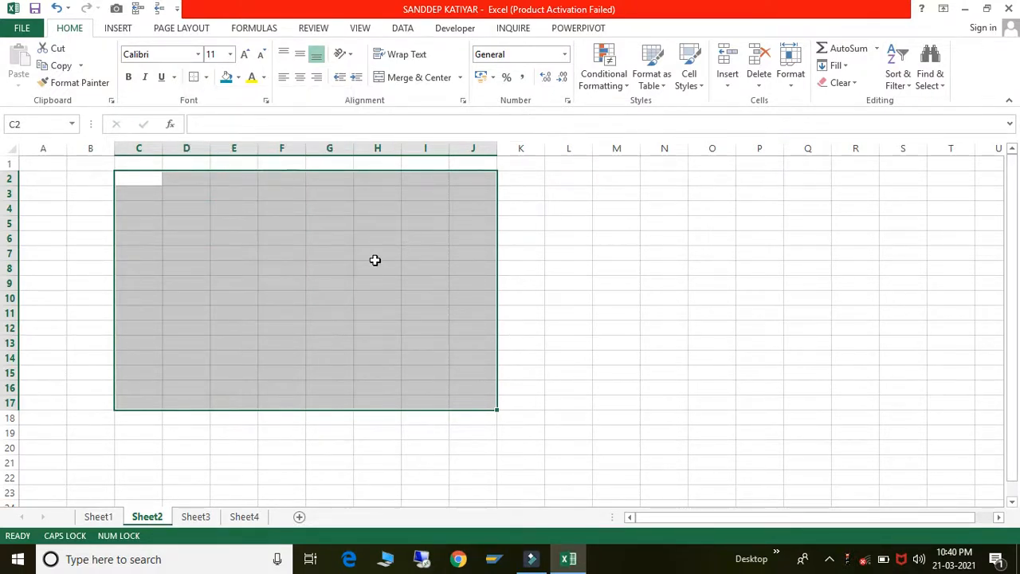
# - Reselect the range C2:J17, starting from C2
pyautogui.click(376, 260)
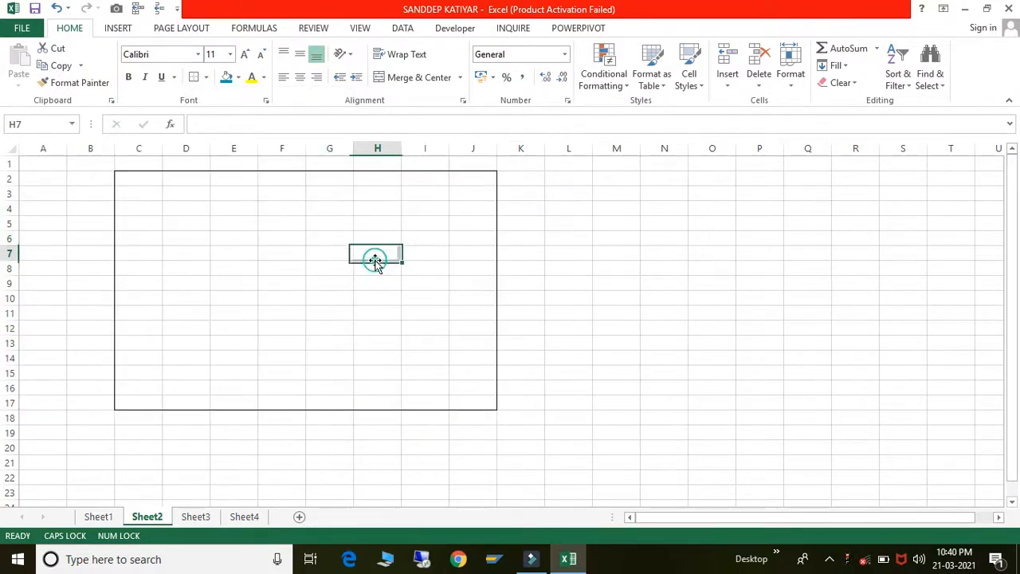
pyautogui.click(144, 176)
pyautogui.hotkey('shift', 'Right')
pyautogui.hotkey('shift', 'Right')
pyautogui.hotkey('shift', 'Down')
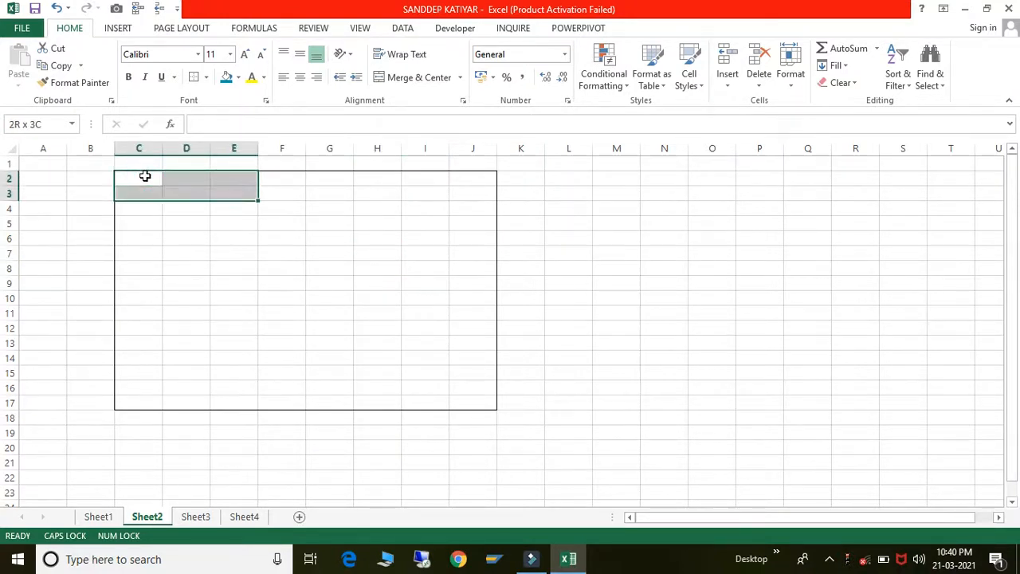
pyautogui.hotkey('shift', 'Down')
pyautogui.hotkey('shift', 'Down')
pyautogui.hotkey('shift', 'Down')
pyautogui.hotkey('shift', 'Down')
pyautogui.hotkey('shift', 'Down')
pyautogui.hotkey('shift', 'Down')
pyautogui.hotkey('shift', 'Down')
pyautogui.hotkey('shift', 'Down')
pyautogui.hotkey('shift', 'Right')
pyautogui.hotkey('shift', 'Right')
pyautogui.hotkey('shift', 'Right')
pyautogui.hotkey('shift', 'Right')
pyautogui.hotkey('shift', 'Right')
pyautogui.hotkey('shift', 'Down')
pyautogui.hotkey('shift', 'Down')
pyautogui.hotkey('shift', 'Down')
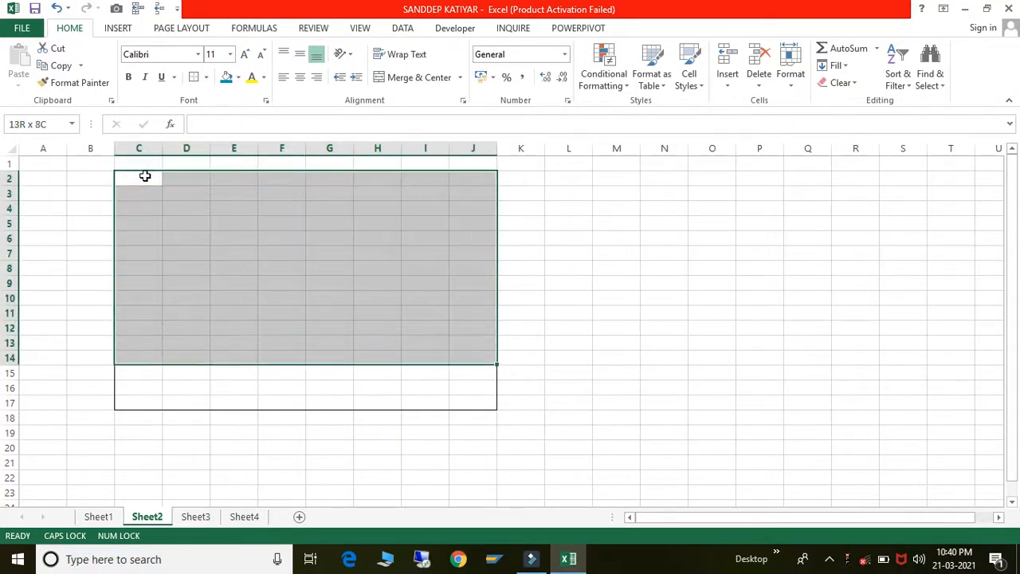
# - Apply a Thick Box Border to C2:J17
pyautogui.click(205, 77)
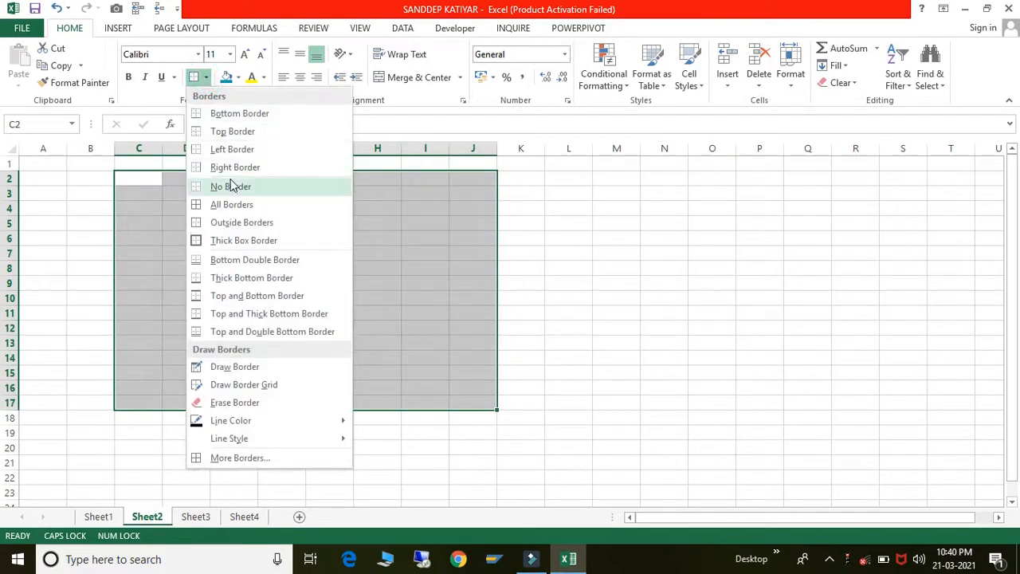
pyautogui.click(216, 240)
pyautogui.click(661, 223)
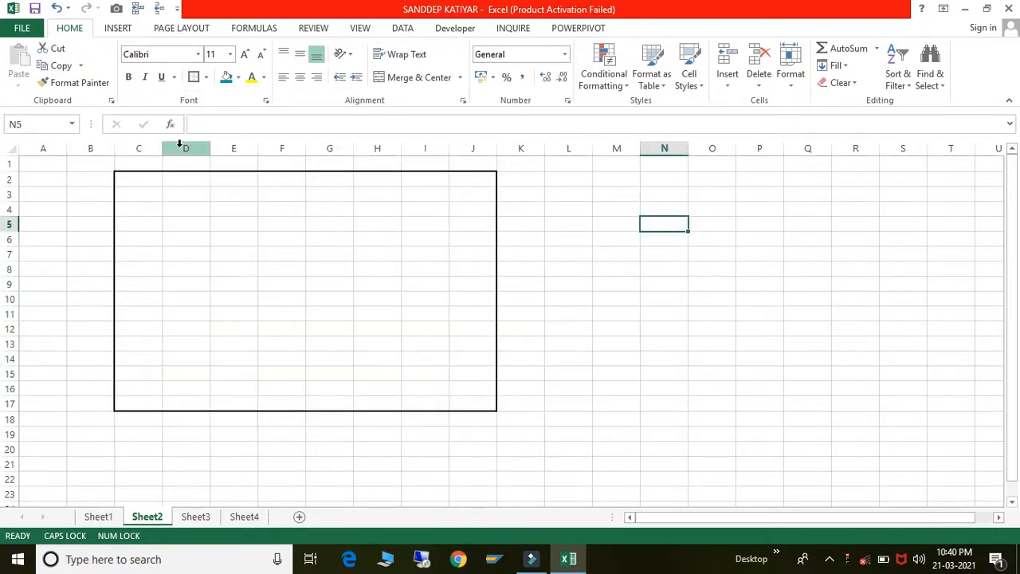
# - Reselect C2:J17 and apply a Top and Bottom Border to it
pyautogui.click(144, 177)
pyautogui.hotkey('shift', 'Right')
pyautogui.hotkey('shift', 'Right')
pyautogui.hotkey('shift', 'Right')
pyautogui.hotkey('shift', 'Right')
pyautogui.hotkey('shift', 'Right')
pyautogui.hotkey('shift', 'Right')
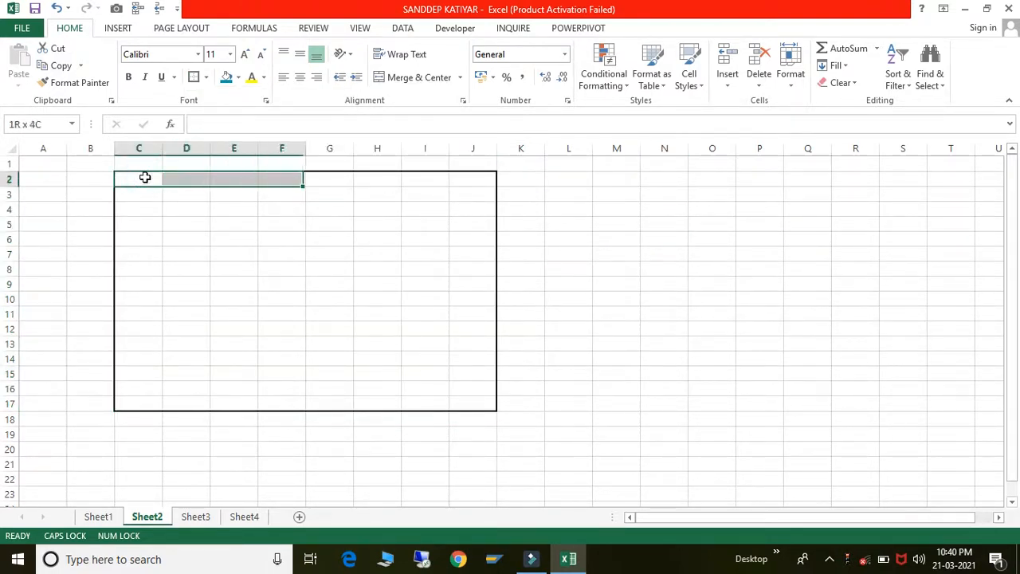
pyautogui.hotkey('shift', 'Down')
pyautogui.hotkey('shift', 'Down')
pyautogui.hotkey('shift', 'Right')
pyautogui.hotkey('shift', 'Down')
pyautogui.hotkey('shift', 'Down')
pyautogui.hotkey('shift', 'Down')
pyautogui.hotkey('shift', 'Down')
pyautogui.hotkey('shift', 'Down')
pyautogui.hotkey('shift', 'Down')
pyautogui.hotkey('shift', 'Down')
pyautogui.hotkey('shift', 'Down')
pyautogui.hotkey('shift', 'Down')
pyautogui.hotkey('shift', 'Down')
pyautogui.hotkey('shift', 'Down')
pyautogui.hotkey('shift', 'Down')
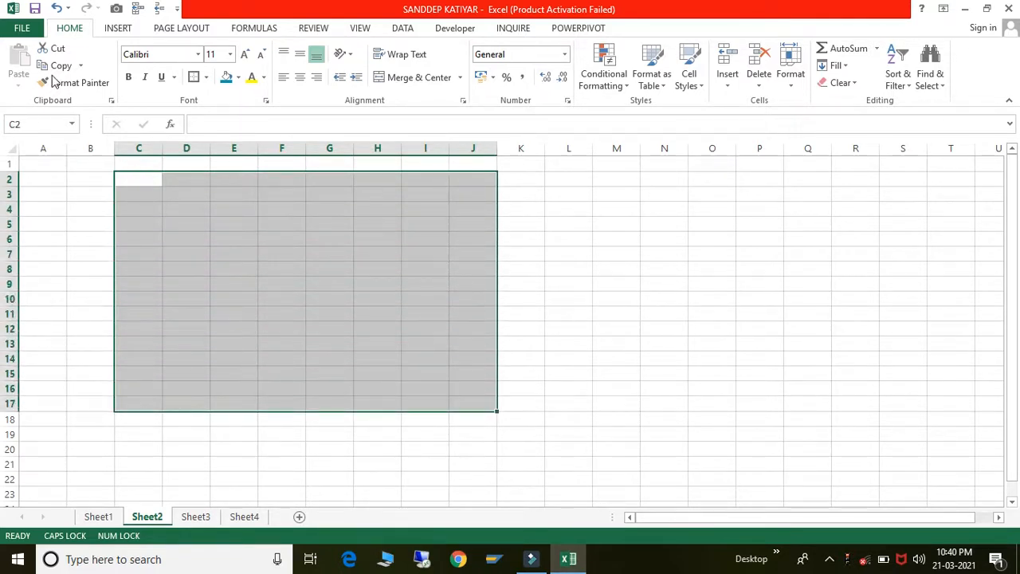
pyautogui.click(206, 78)
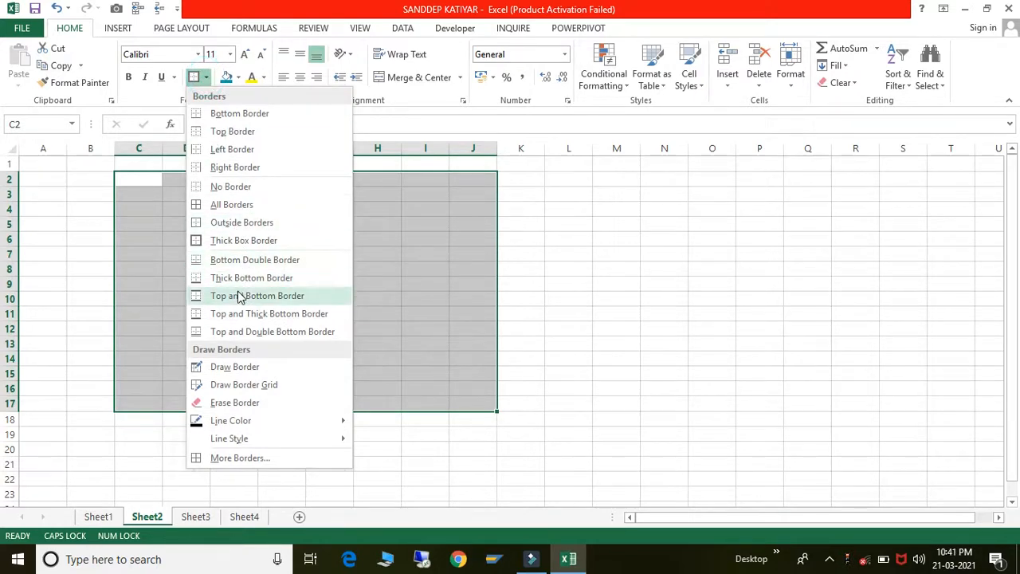
pyautogui.click(239, 295)
pyautogui.click(386, 268)
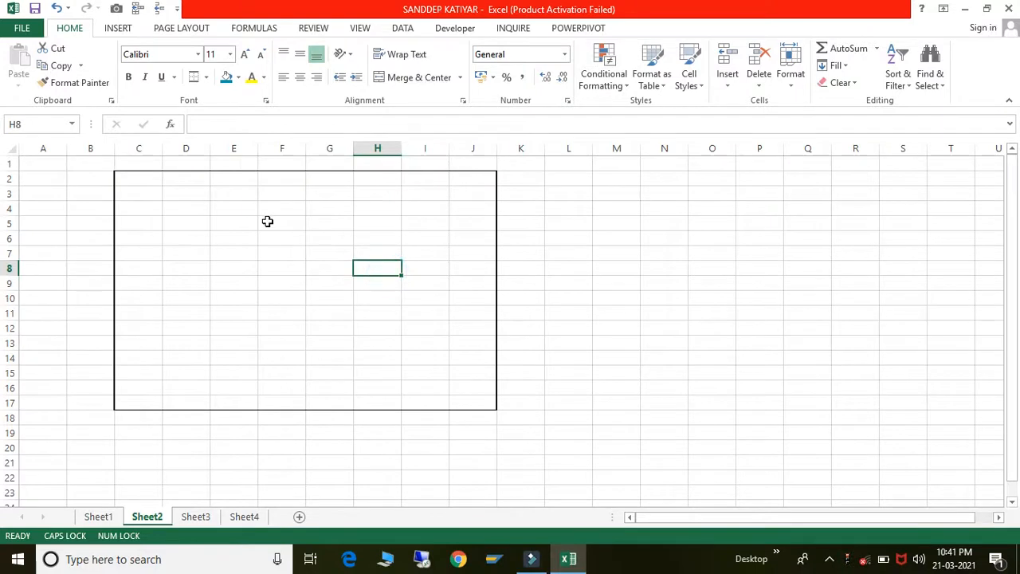
# - Select the C2:J17 block again for further border changes
pyautogui.click(156, 180)
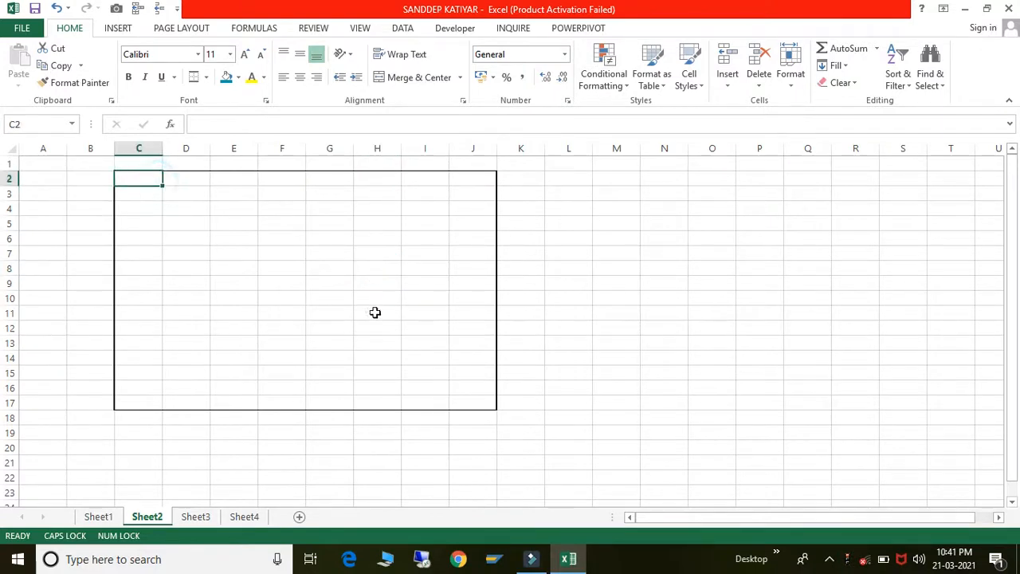
pyautogui.keyDown('shift'); pyautogui.click(486, 402); pyautogui.keyUp('shift')
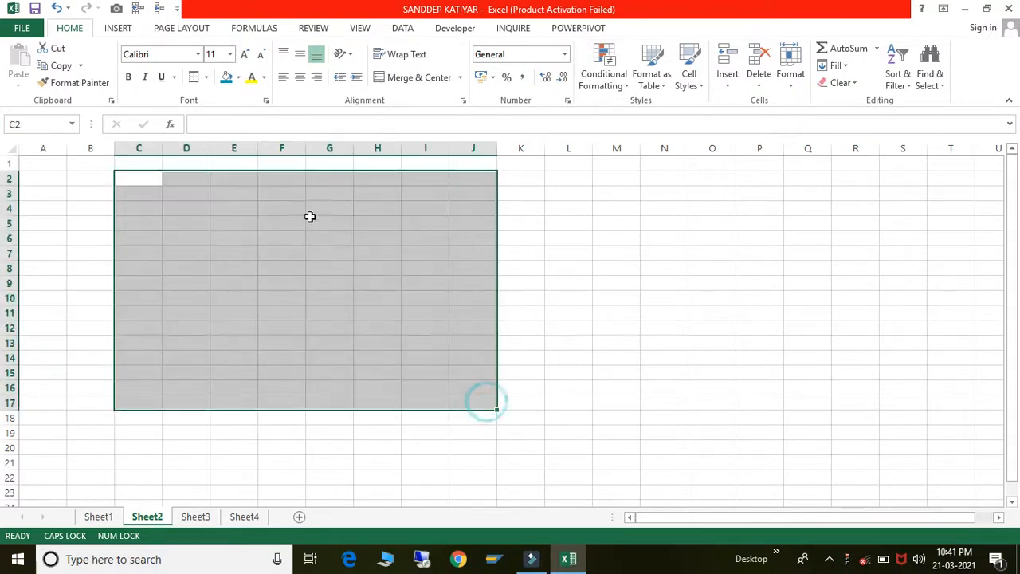
pyautogui.click(209, 77)
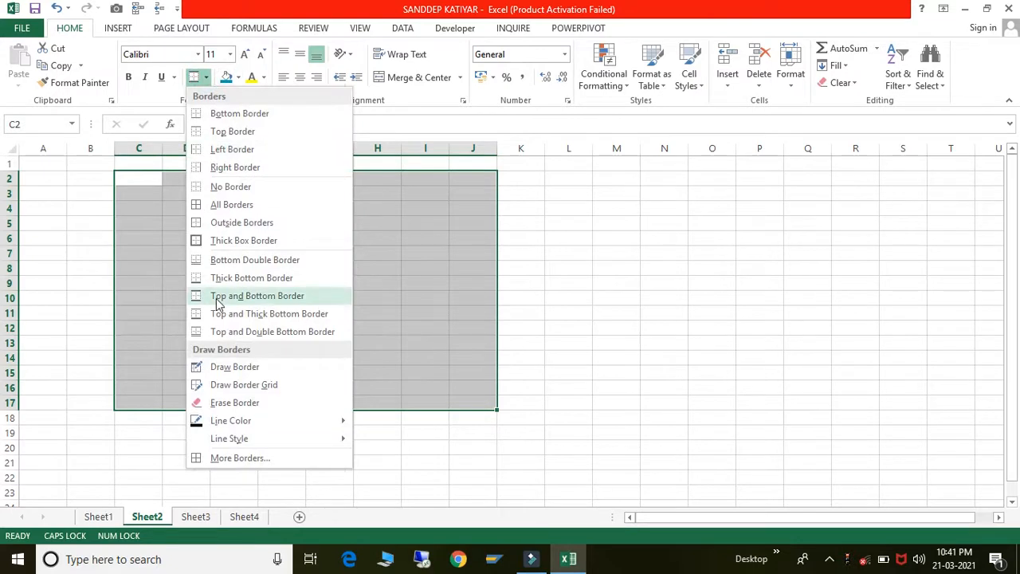
# - With Draw Border, draw the top edge above M6:P6 and the right edge down column P
pyautogui.click(211, 367)
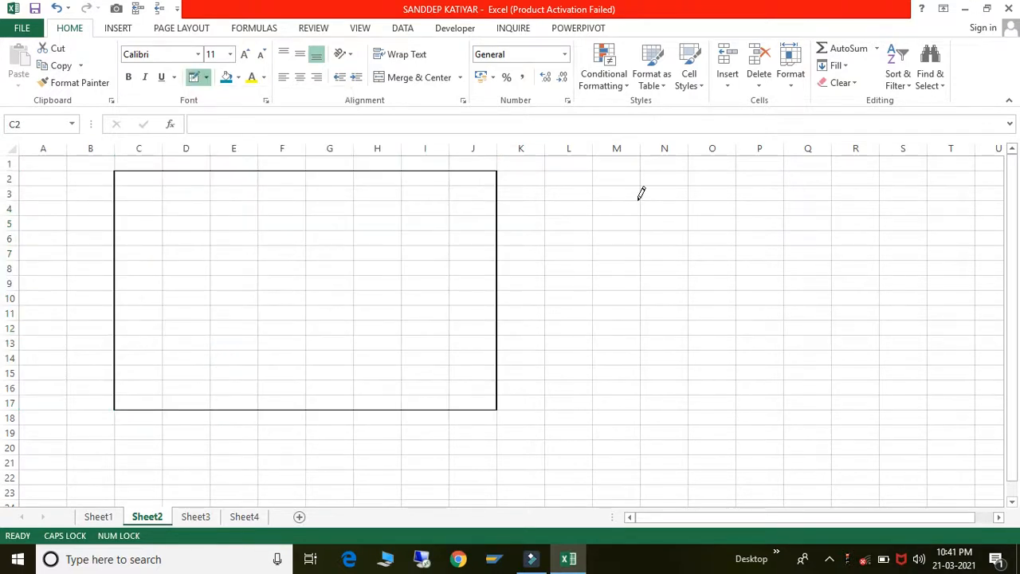
pyautogui.click(609, 230)
pyautogui.click(647, 229)
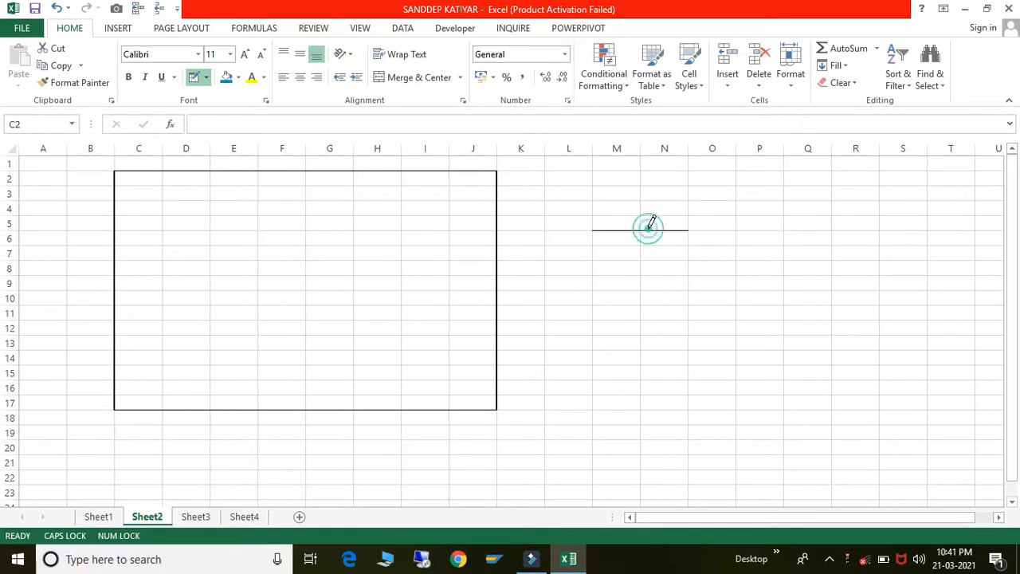
pyautogui.click(699, 229)
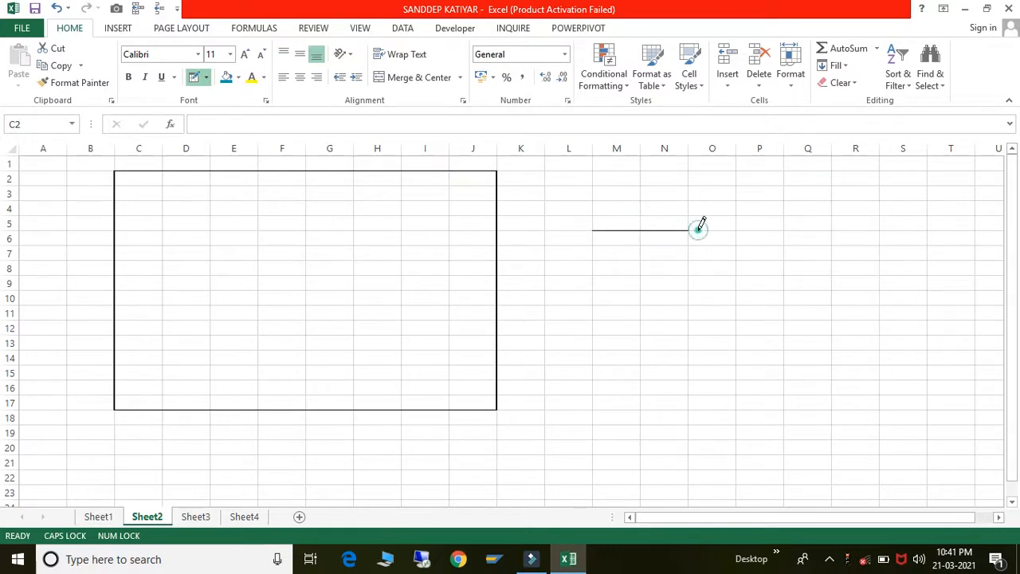
pyautogui.click(756, 230)
pyautogui.click(784, 237)
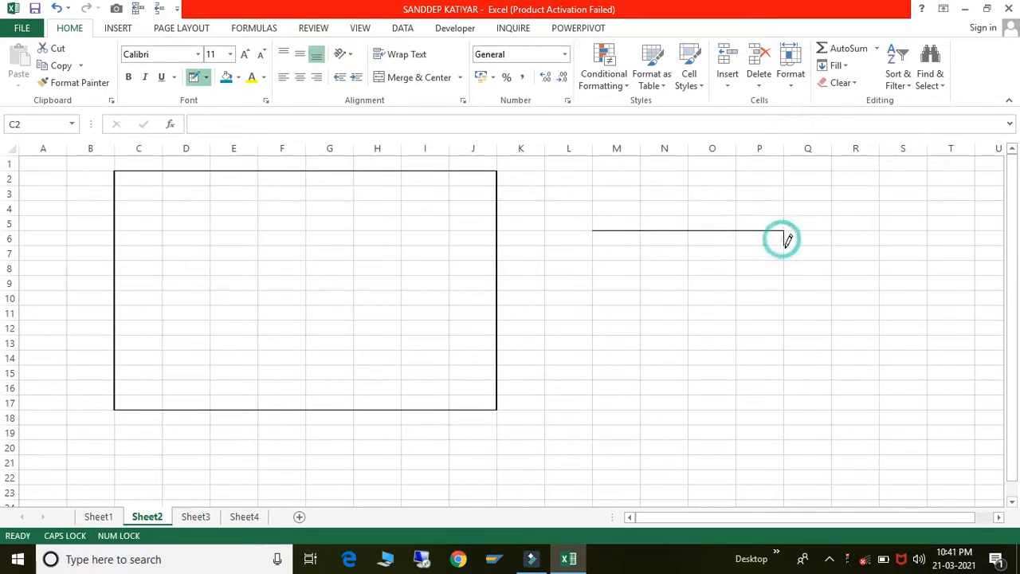
pyautogui.click(784, 254)
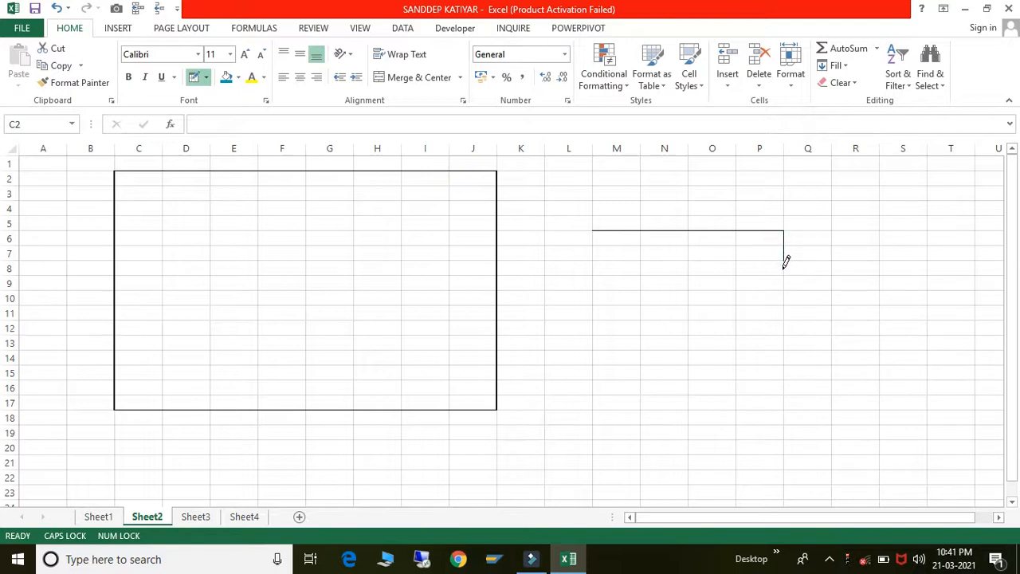
pyautogui.click(784, 268)
pyautogui.click(783, 283)
pyautogui.click(784, 297)
# - Draw the bottom edge under M10:P10 and the left edge up column M, closing the rectangle
pyautogui.click(757, 305)
pyautogui.click(717, 305)
pyautogui.click(664, 305)
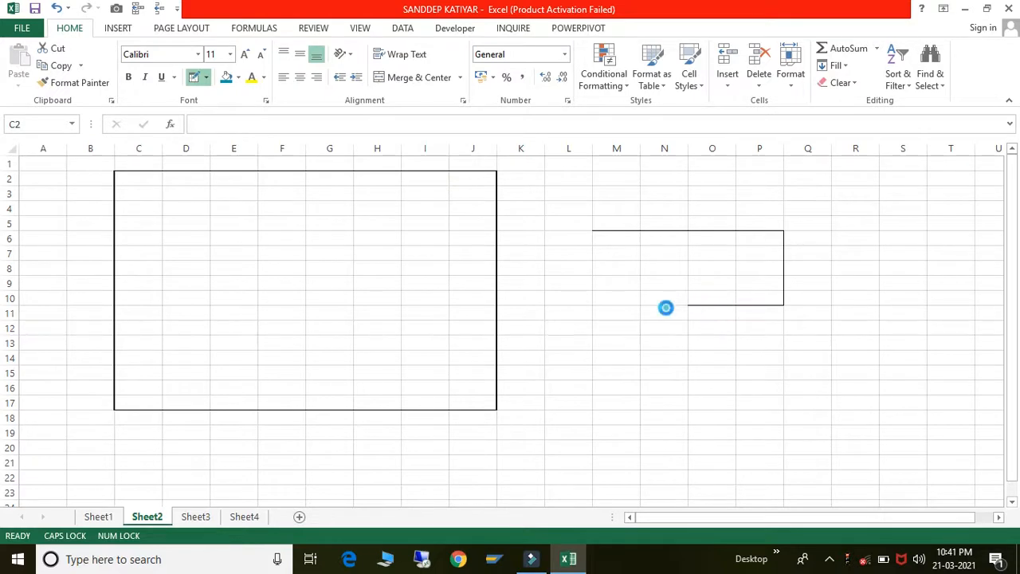
pyautogui.click(618, 305)
pyautogui.click(592, 295)
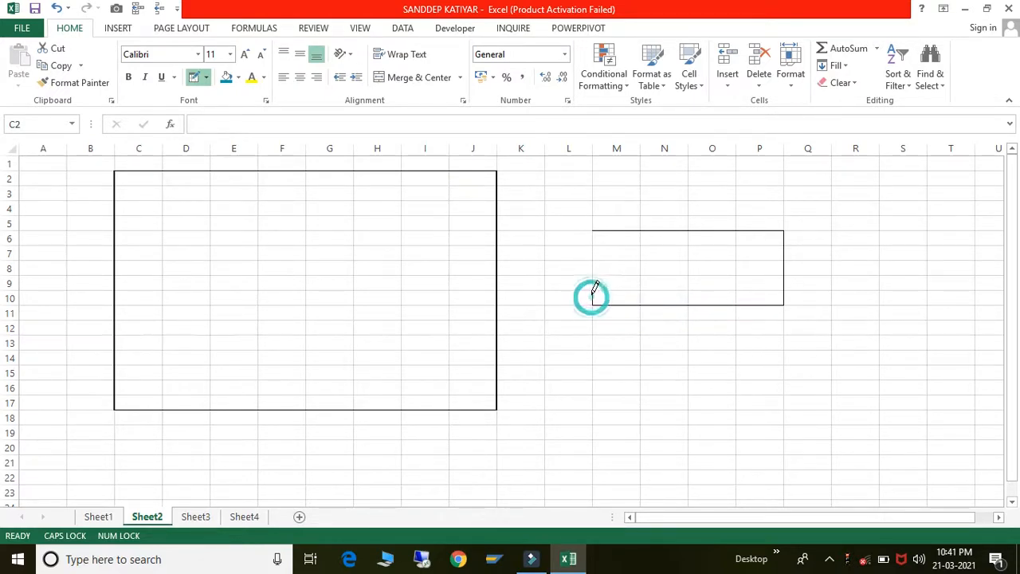
pyautogui.click(590, 284)
pyautogui.click(591, 267)
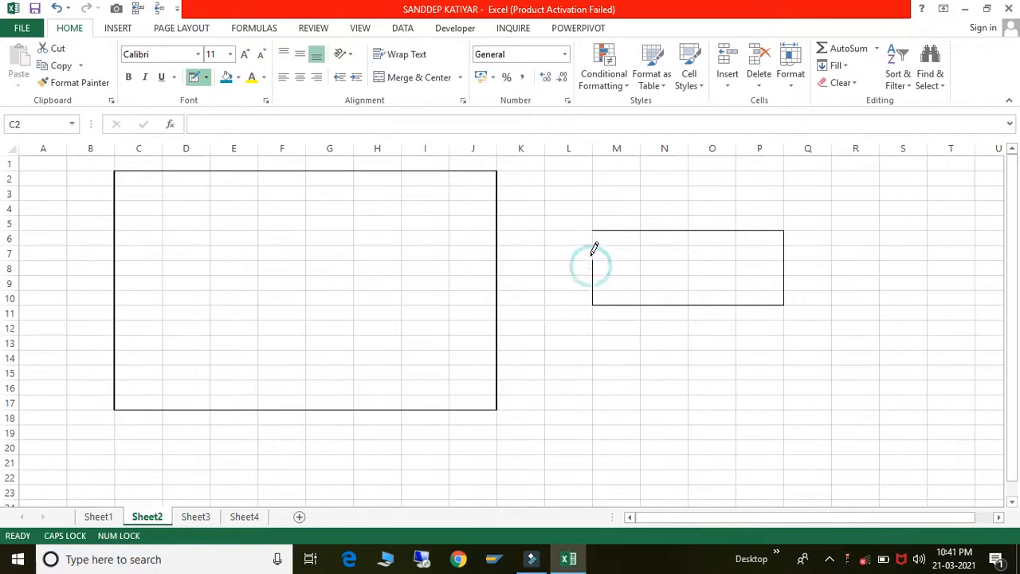
pyautogui.click(590, 254)
pyautogui.click(591, 237)
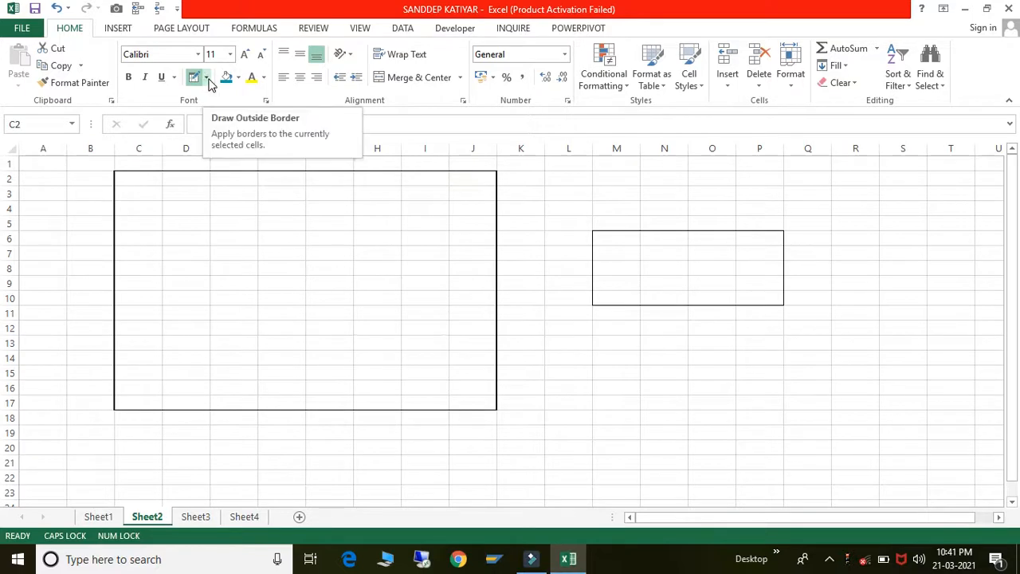
# - Set the border line colour to red and redraw the rectangle's bottom and right edges
pyautogui.click(205, 79)
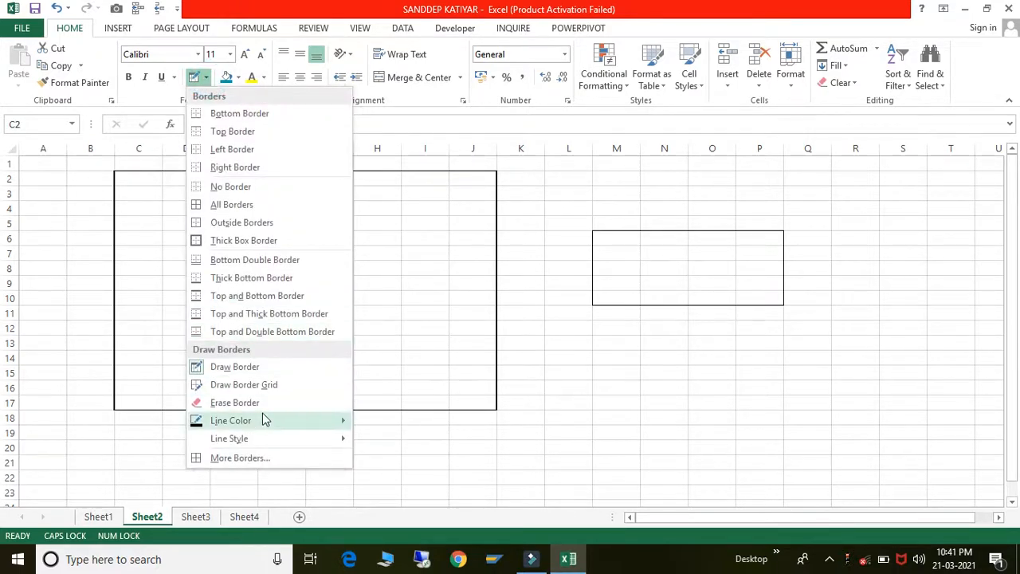
pyautogui.moveTo(266, 423)
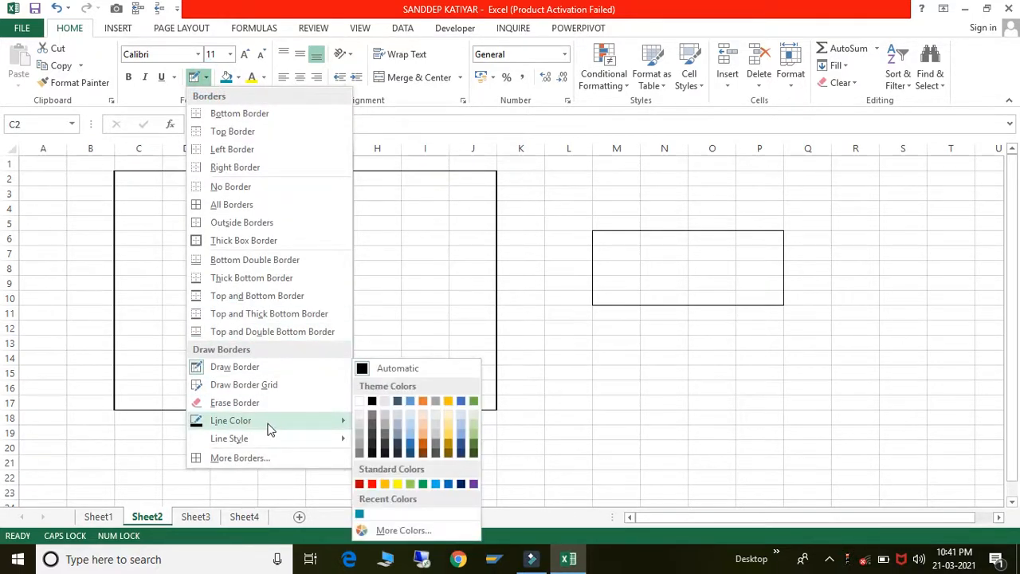
pyautogui.click(372, 484)
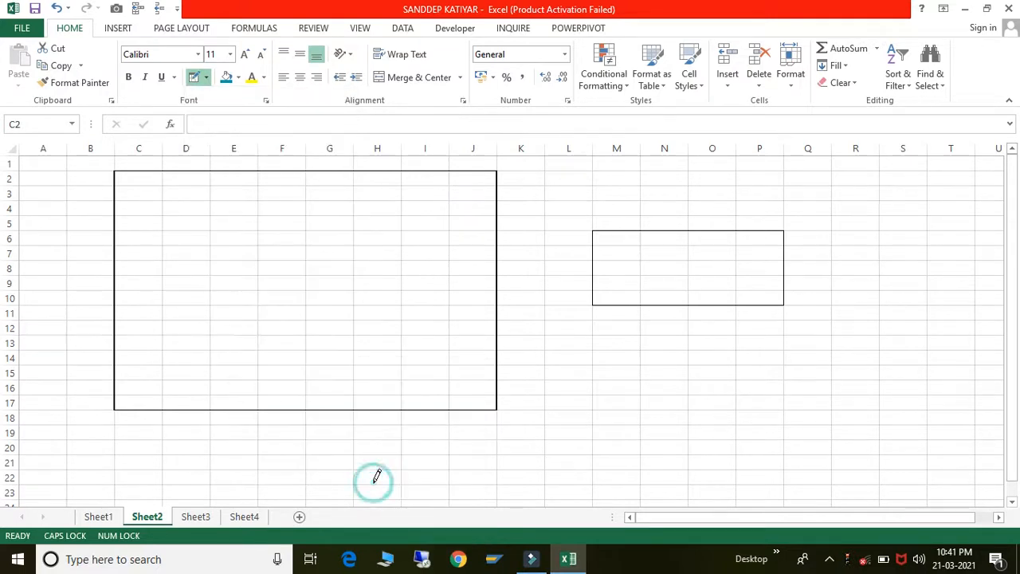
pyautogui.click(685, 304)
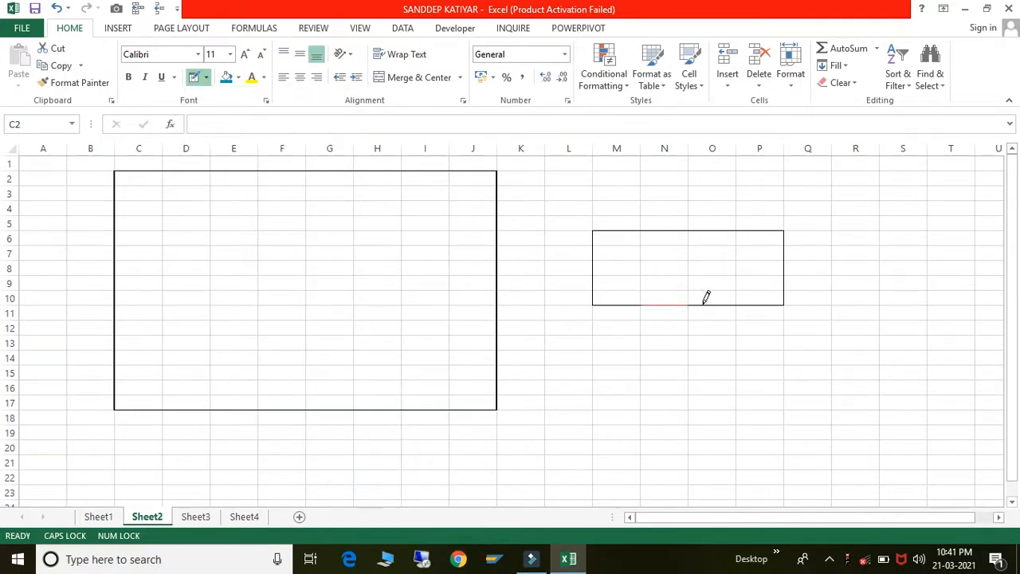
pyautogui.click(701, 303)
pyautogui.click(746, 303)
pyautogui.click(784, 297)
pyautogui.click(784, 281)
pyautogui.click(782, 267)
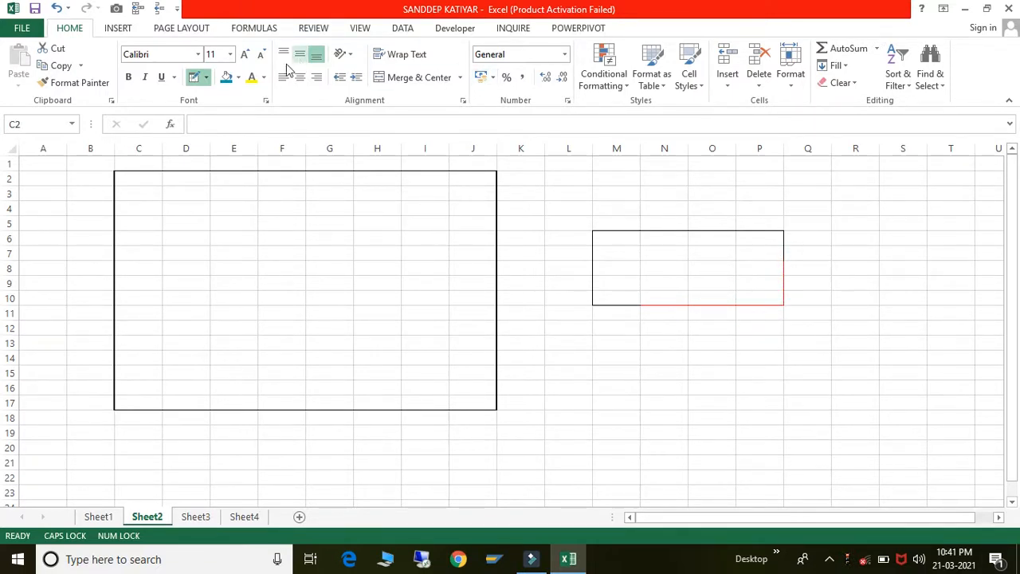
# - Erase the big block's right border beside column J from row 14 up to row 5
pyautogui.click(204, 79)
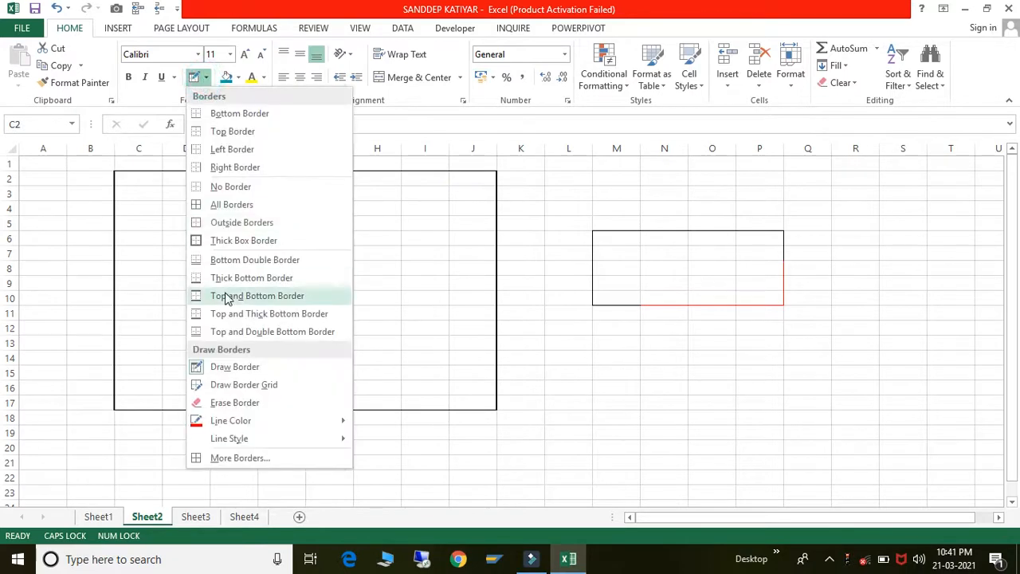
pyautogui.click(239, 405)
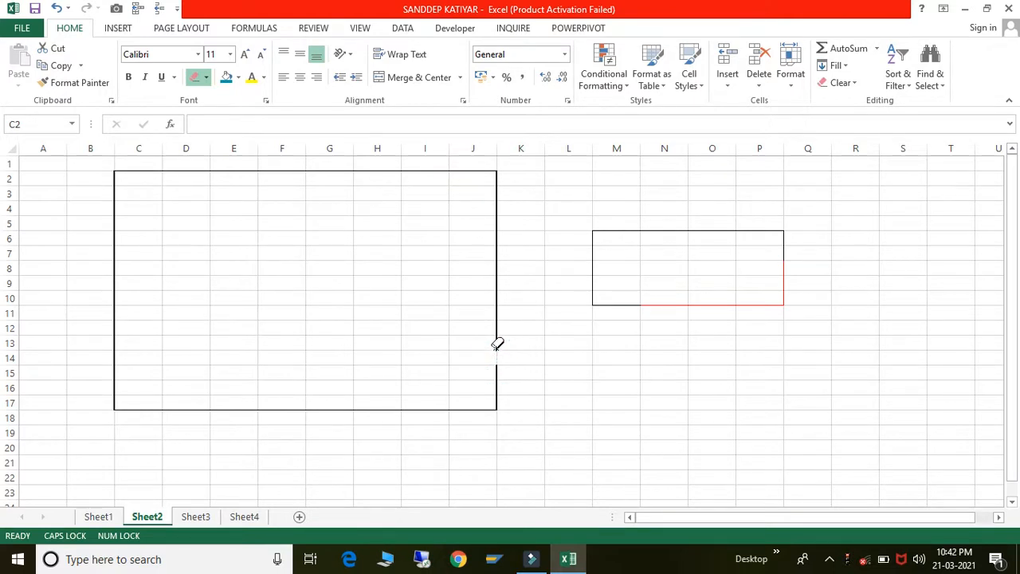
pyautogui.click(495, 356)
pyautogui.click(497, 323)
pyautogui.click(497, 311)
pyautogui.click(496, 293)
pyautogui.click(496, 281)
pyautogui.click(496, 268)
pyautogui.click(497, 254)
pyautogui.click(496, 239)
pyautogui.click(494, 224)
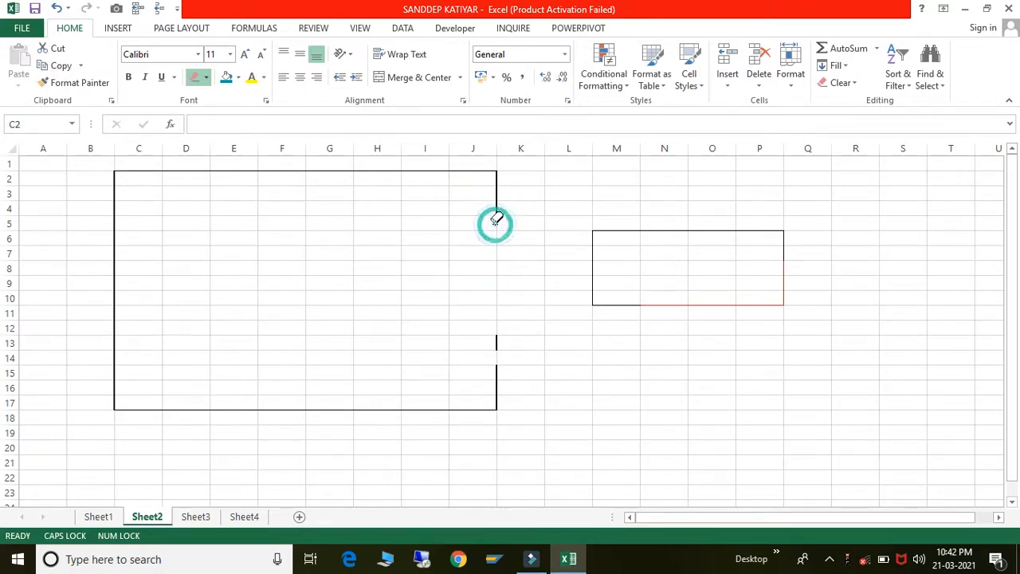
pyautogui.click(206, 77)
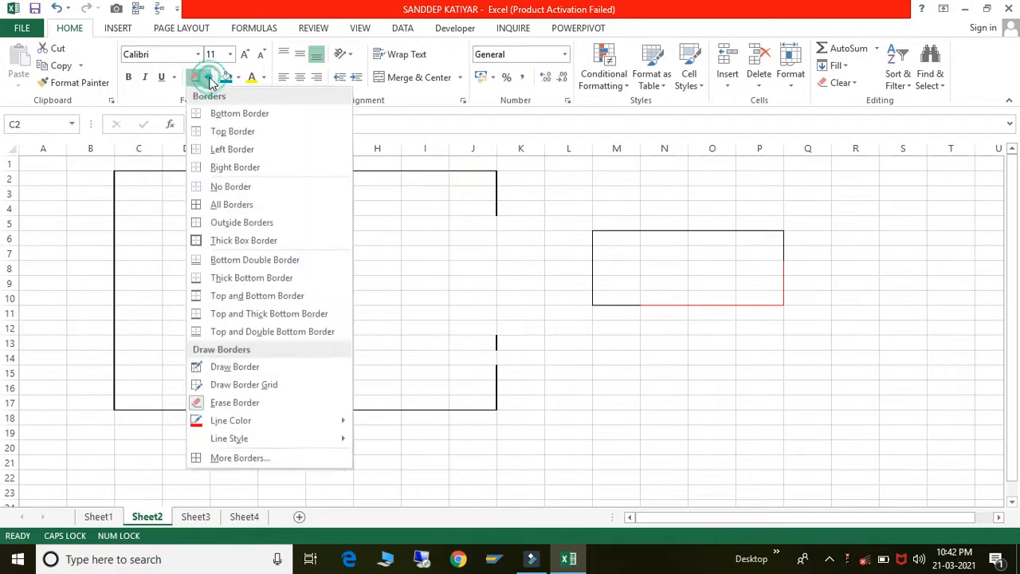
# - Draw a red dashed outline around I5:O6 and a short dashed segment near M16
pyautogui.moveTo(235, 440)
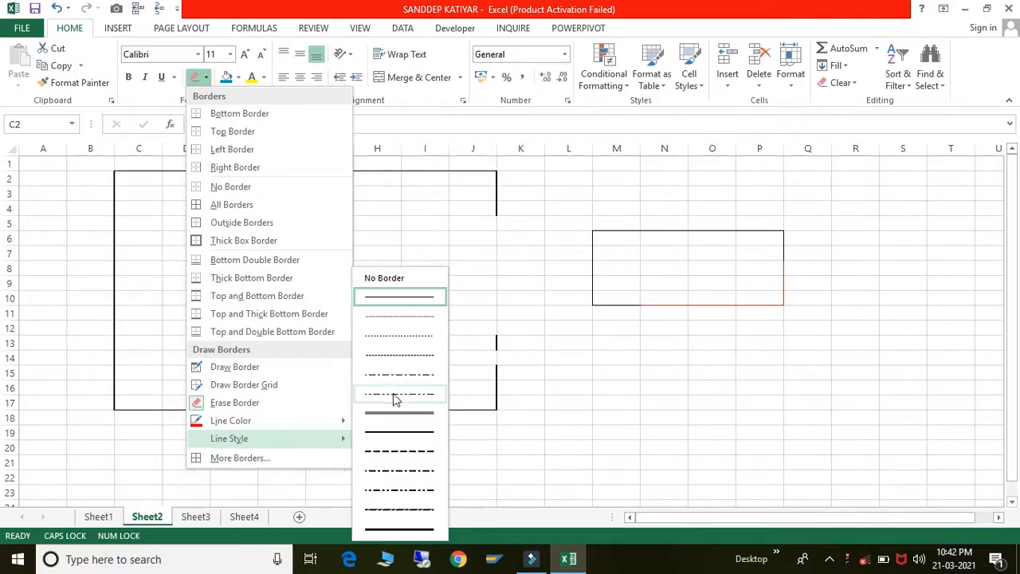
pyautogui.click(399, 452)
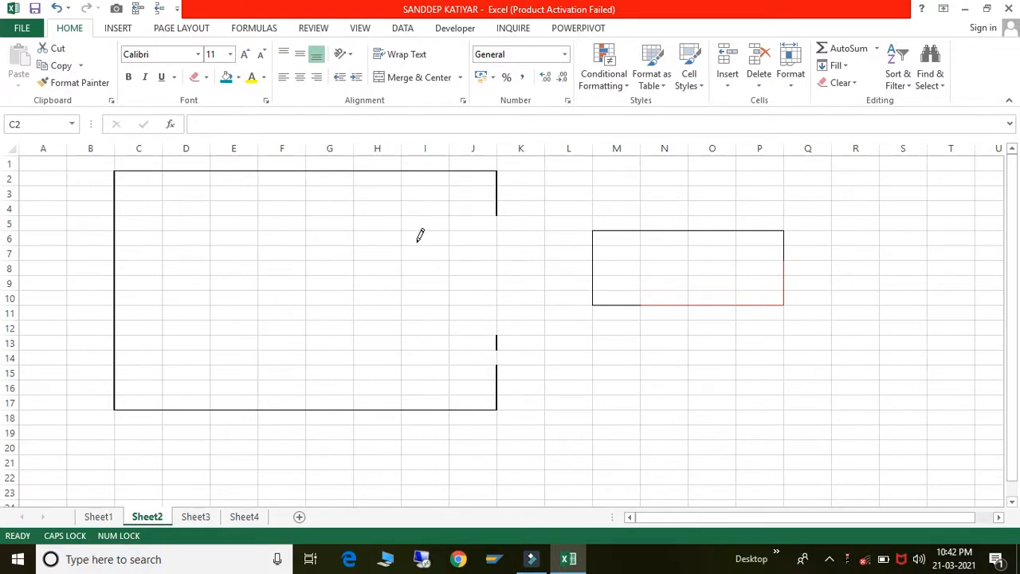
pyautogui.moveTo(419, 239); pyautogui.dragTo(731, 223)
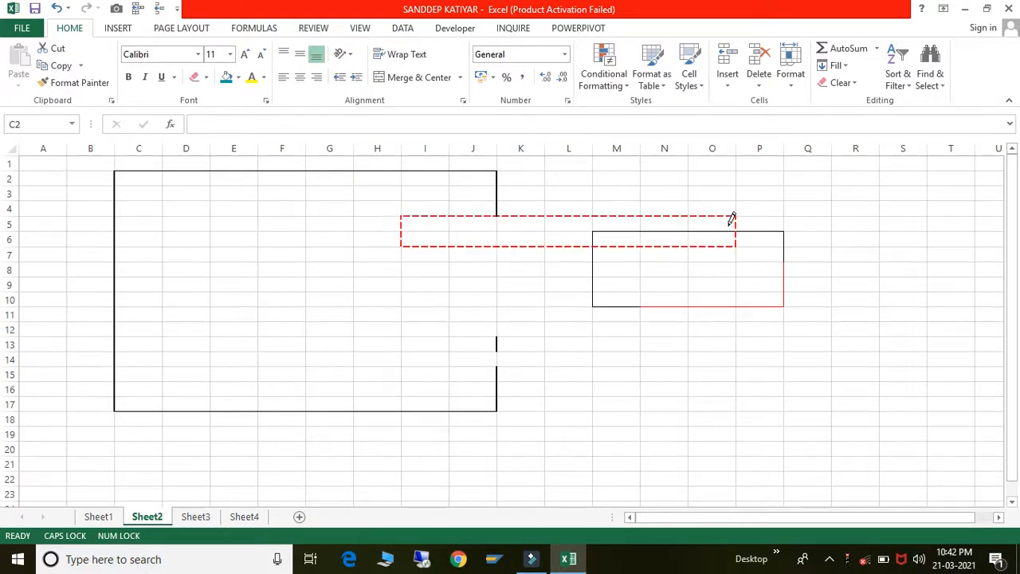
pyautogui.click(596, 387)
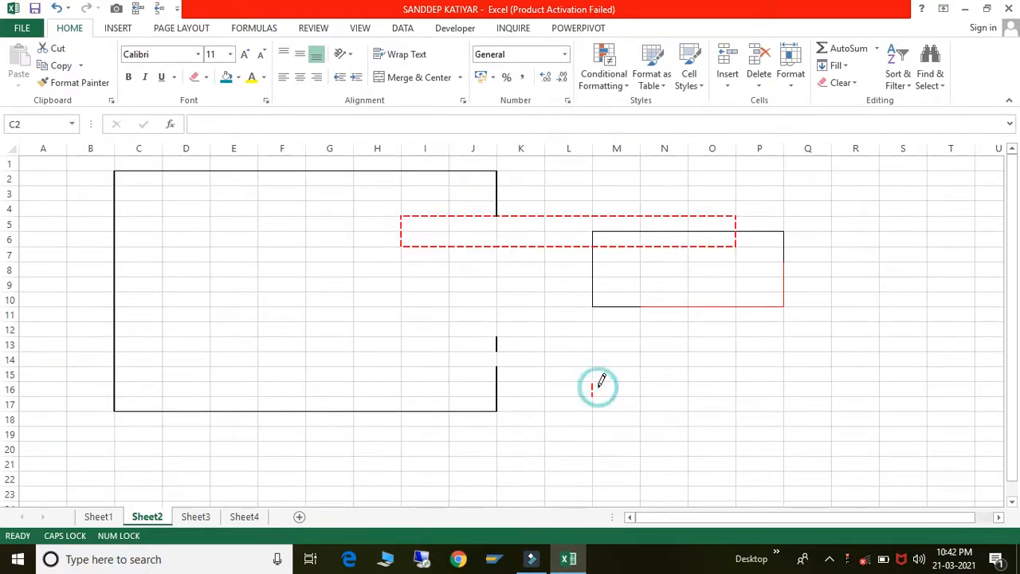
# - Switch to dash-dot-dot style and draw an outline around L14:P15 plus a short segment near R7
pyautogui.click(206, 79)
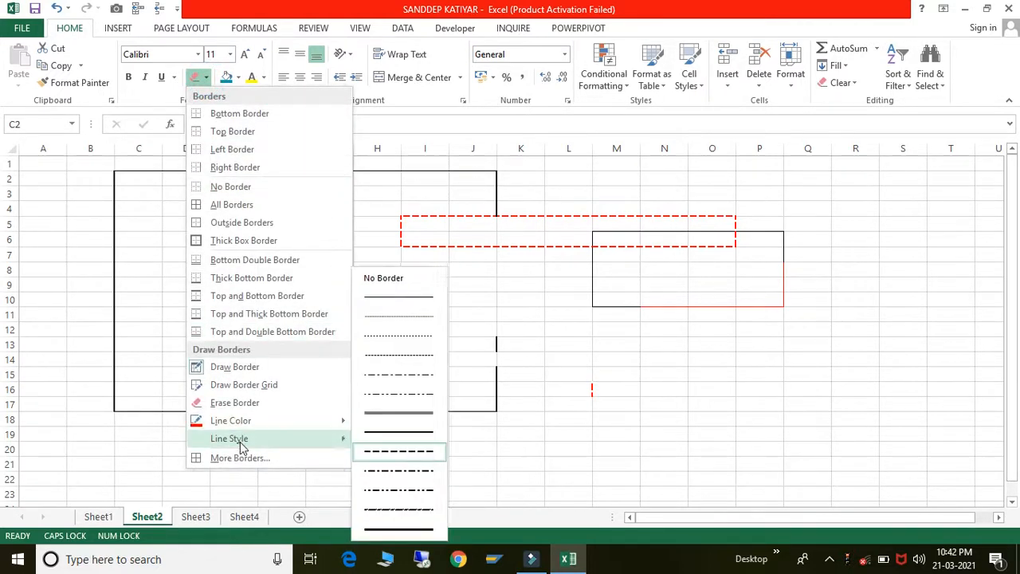
pyautogui.click(401, 509)
pyautogui.moveTo(545, 354); pyautogui.dragTo(763, 363)
pyautogui.click(843, 257)
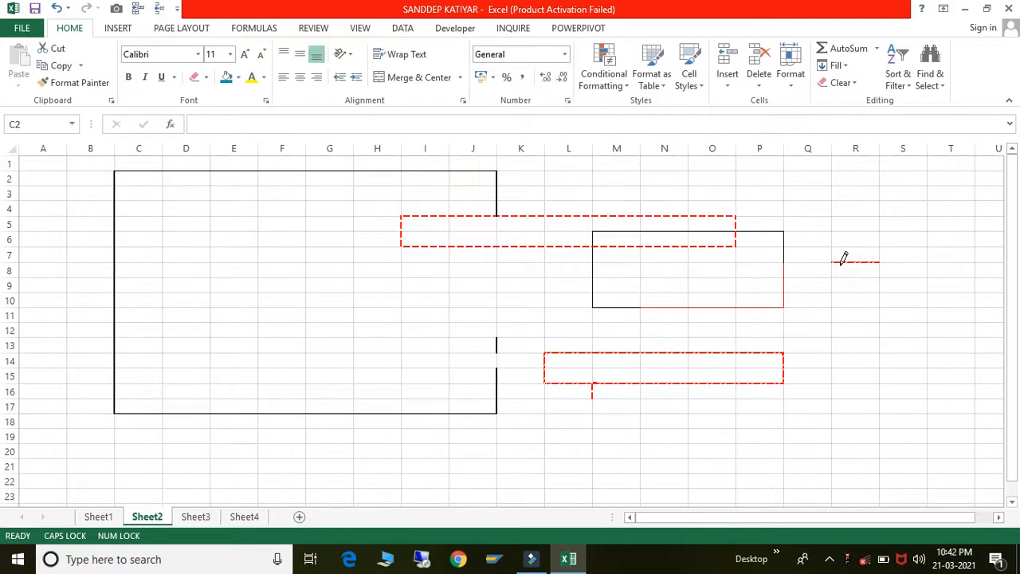
pyautogui.click(206, 78)
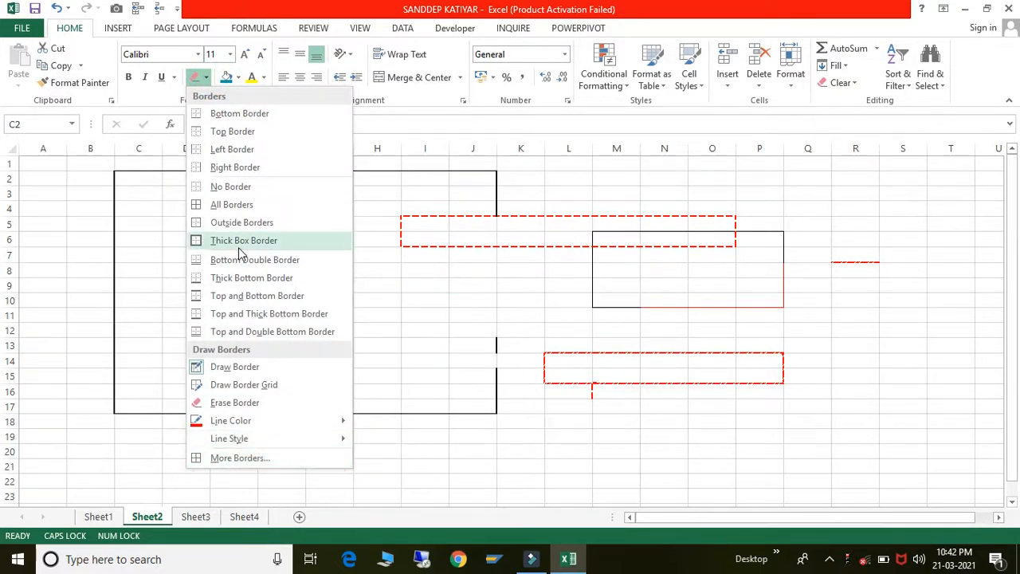
pyautogui.click(484, 268)
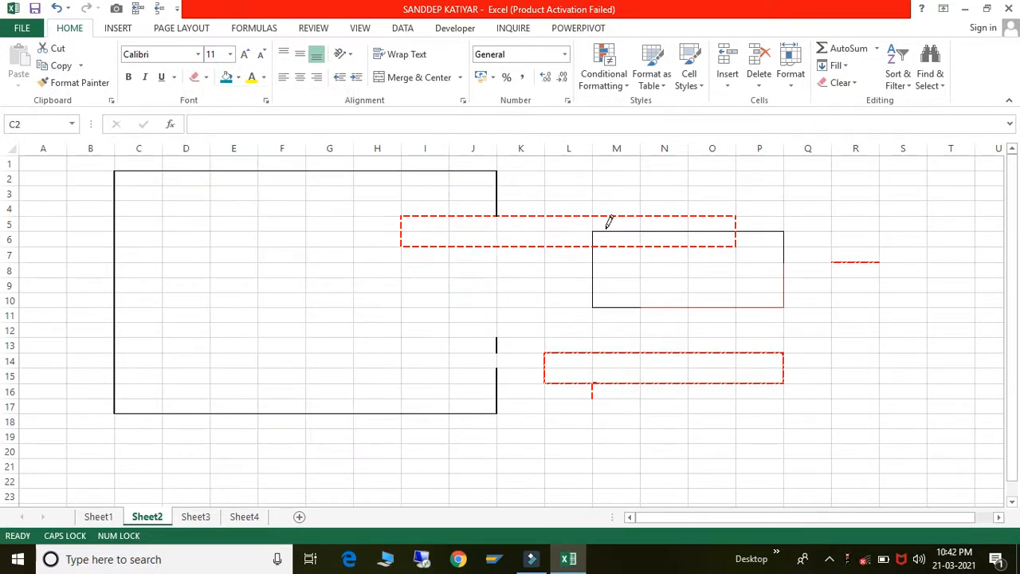
# - On Sheet3, enter the person's full name in capitals into cell E4
pyautogui.click(196, 516)
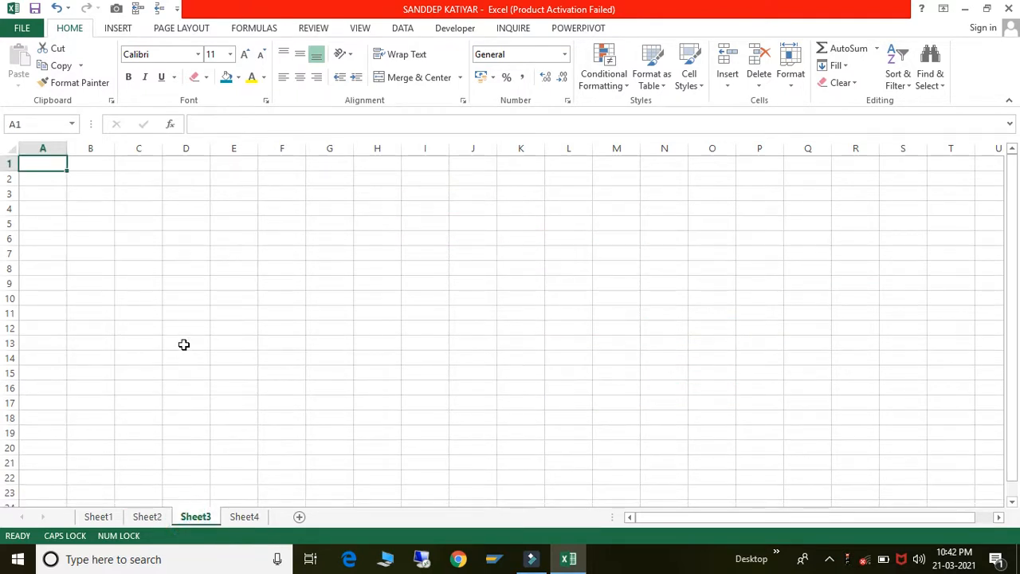
pyautogui.click(228, 205)
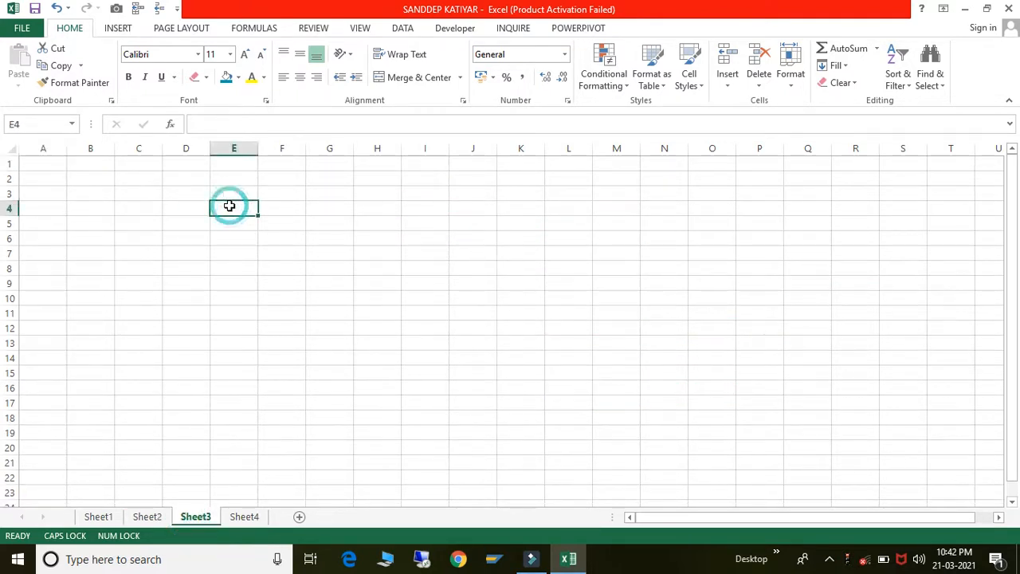
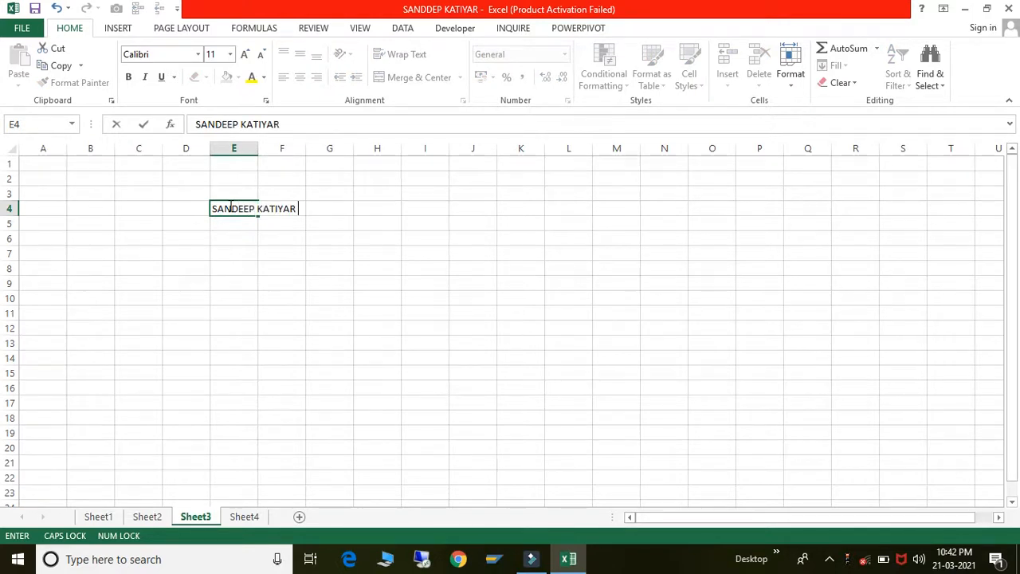
pyautogui.press('Return')
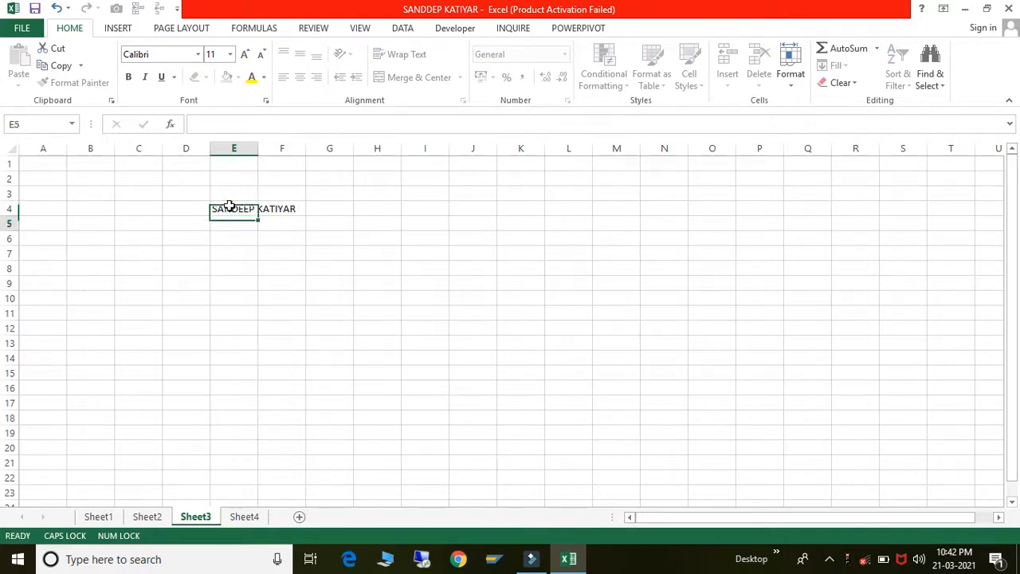
# - Make E4's name 70 pt, autofit column E to it and drag row 4 much taller
pyautogui.click(212, 54)
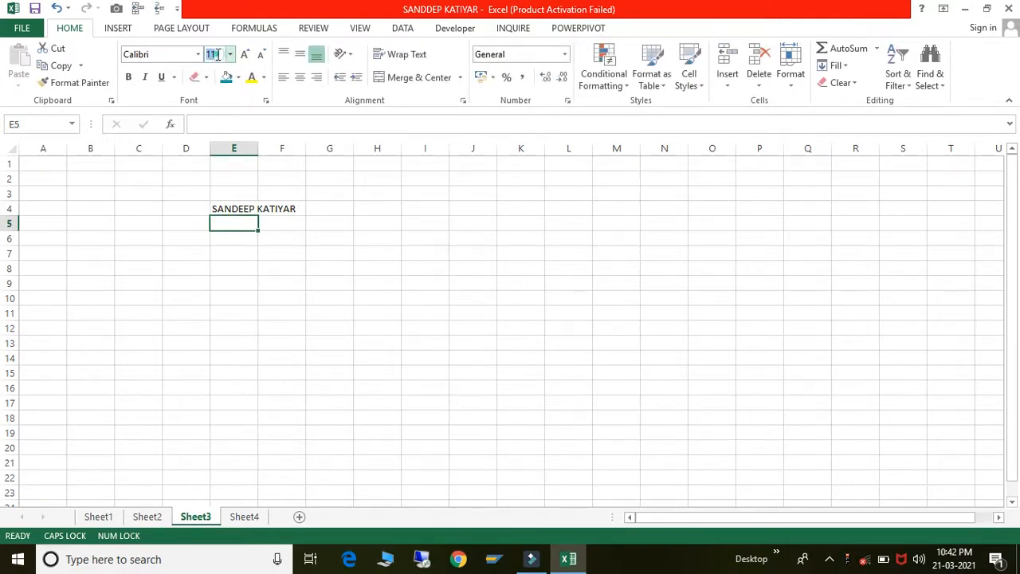
pyautogui.press('Up')
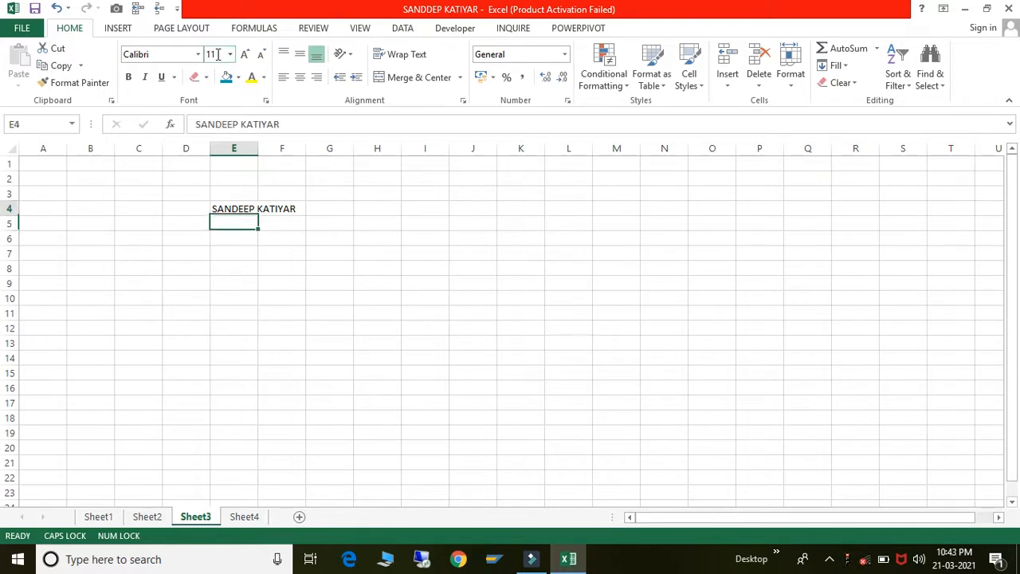
pyautogui.click(217, 54)
pyautogui.write('70')
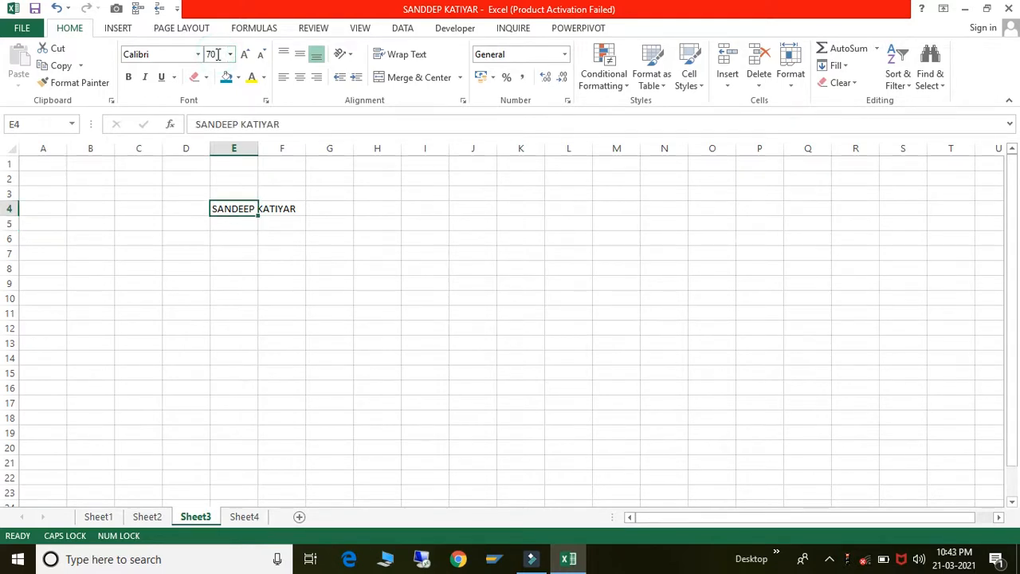
pyautogui.press('Return')
pyautogui.moveTo(257, 149); pyautogui.dragTo(440, 130)
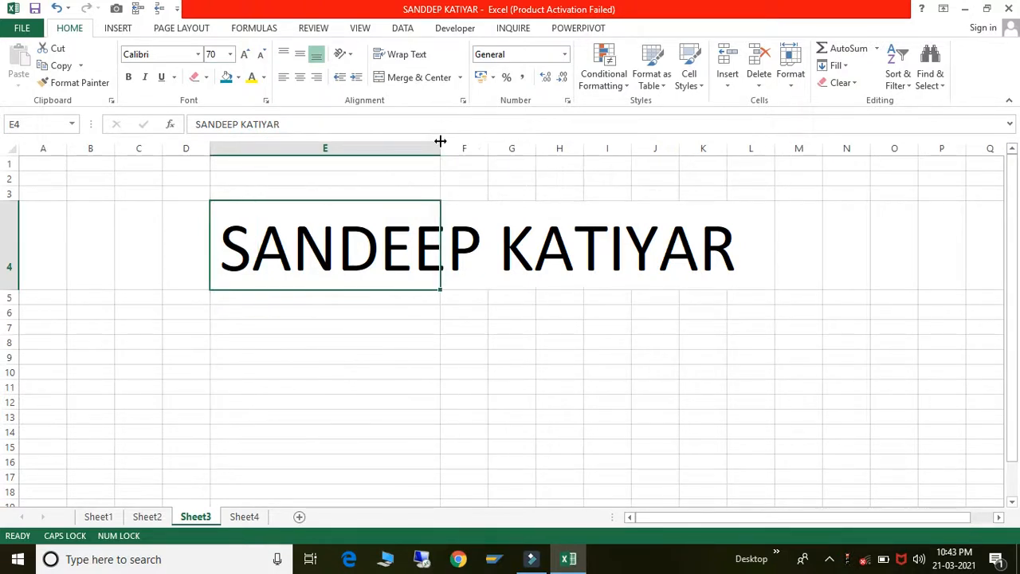
pyautogui.doubleClick(440, 144)
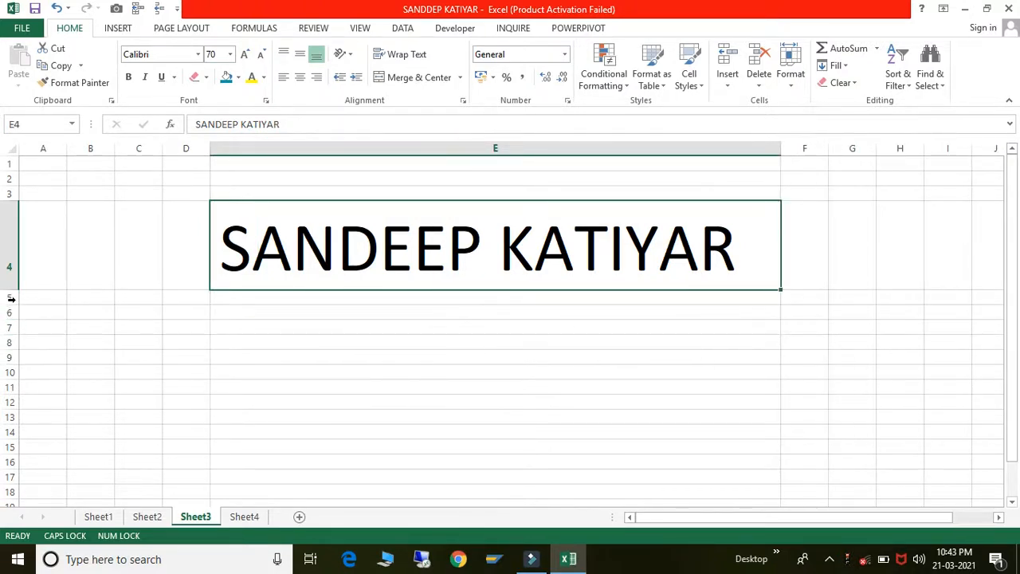
pyautogui.moveTo(9, 291); pyautogui.dragTo(13, 418)
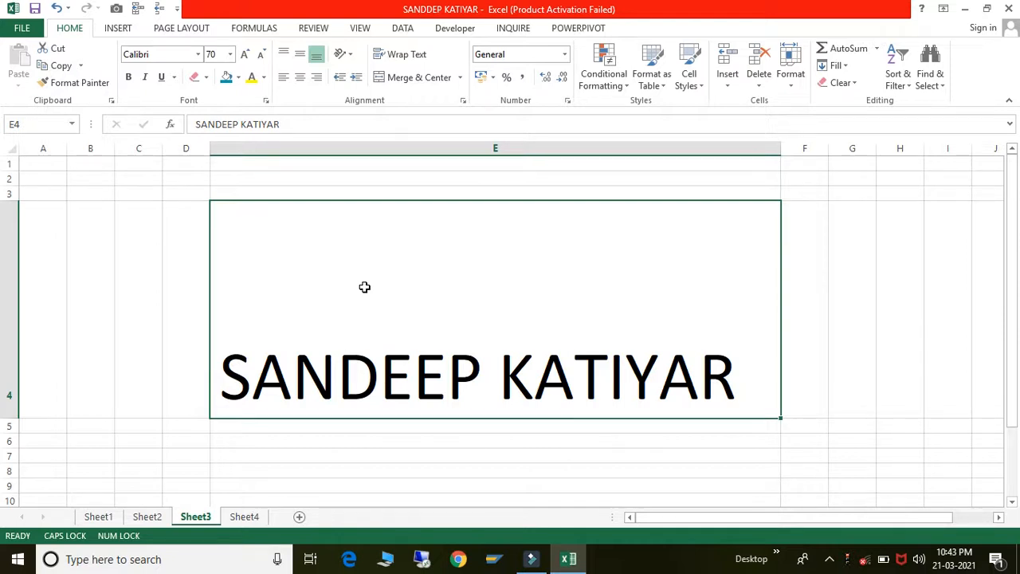
# - Try middle, top and bottom vertical alignment for E4, settling on Top Align
pyautogui.click(300, 57)
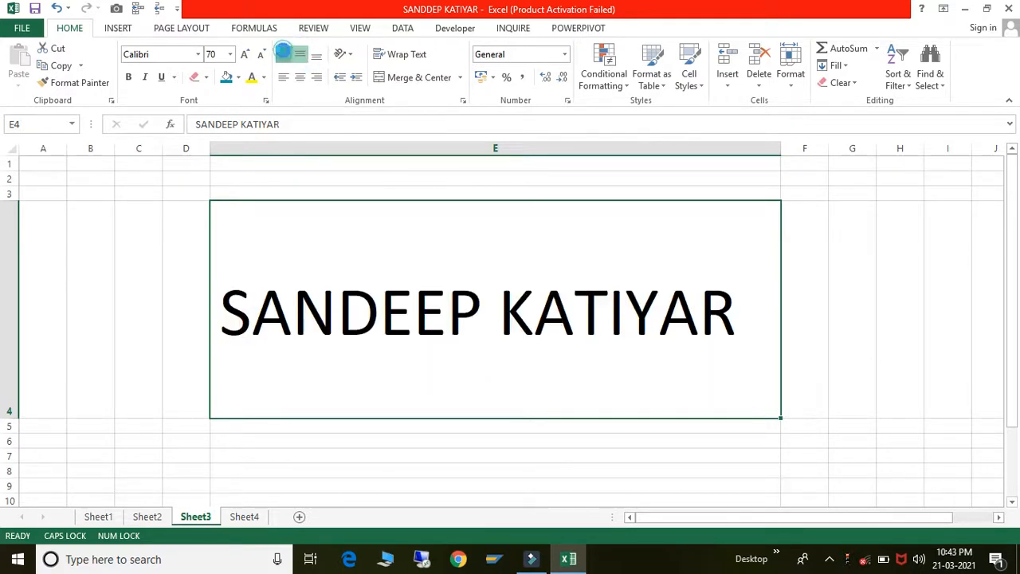
pyautogui.click(284, 56)
pyautogui.click(317, 60)
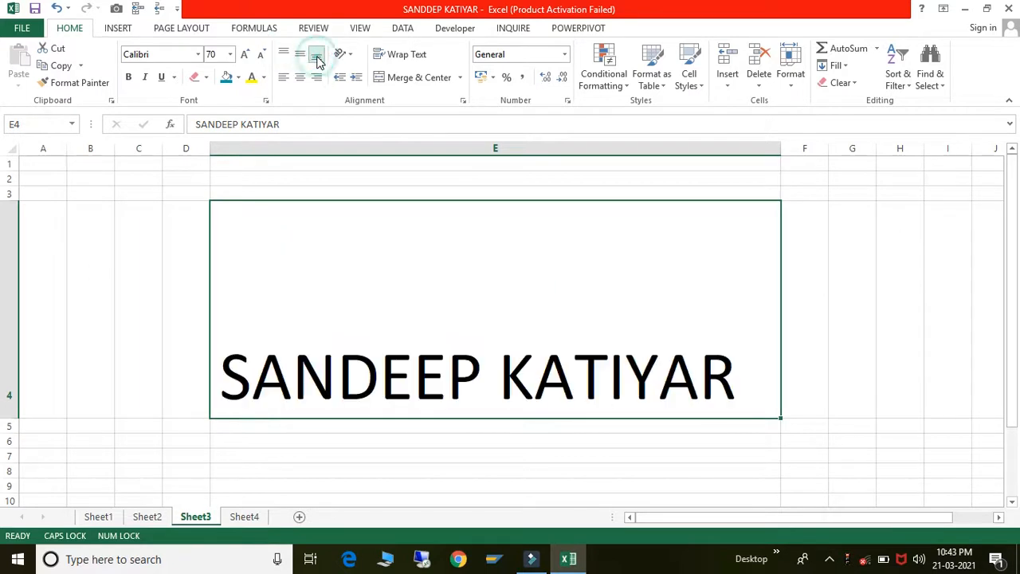
pyautogui.click(301, 57)
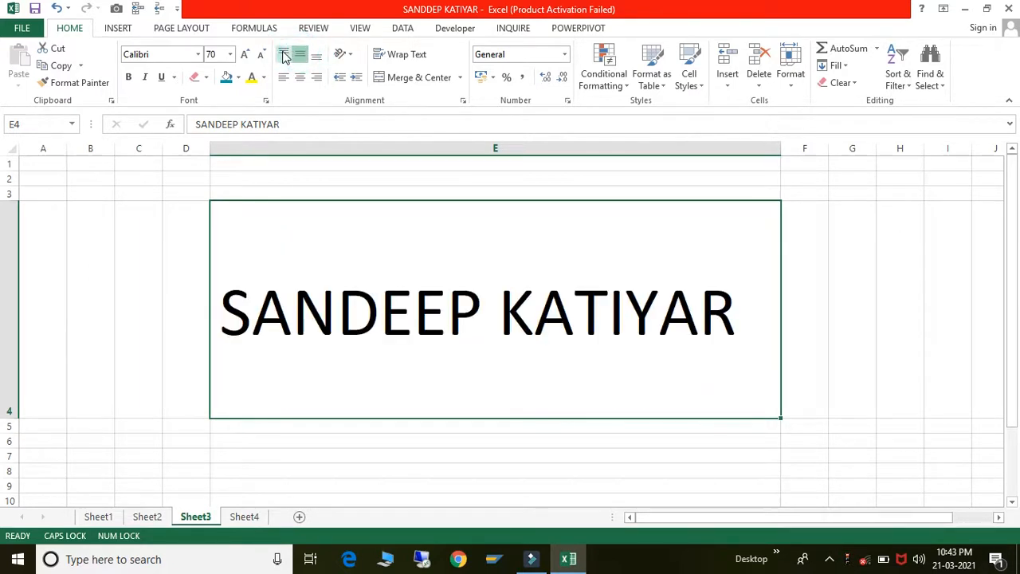
pyautogui.click(285, 53)
pyautogui.click(301, 57)
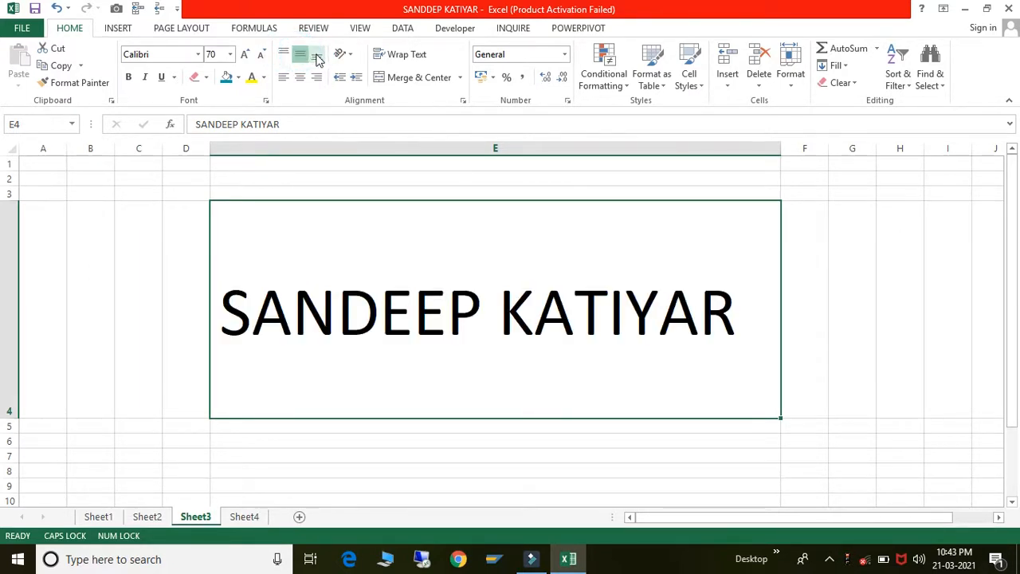
pyautogui.click(317, 59)
pyautogui.click(301, 55)
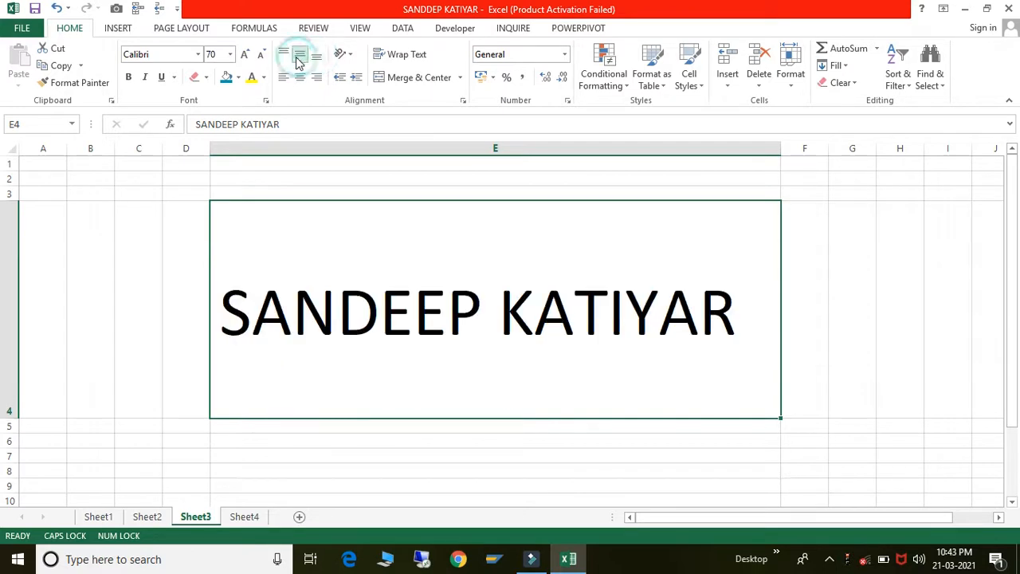
pyautogui.click(286, 56)
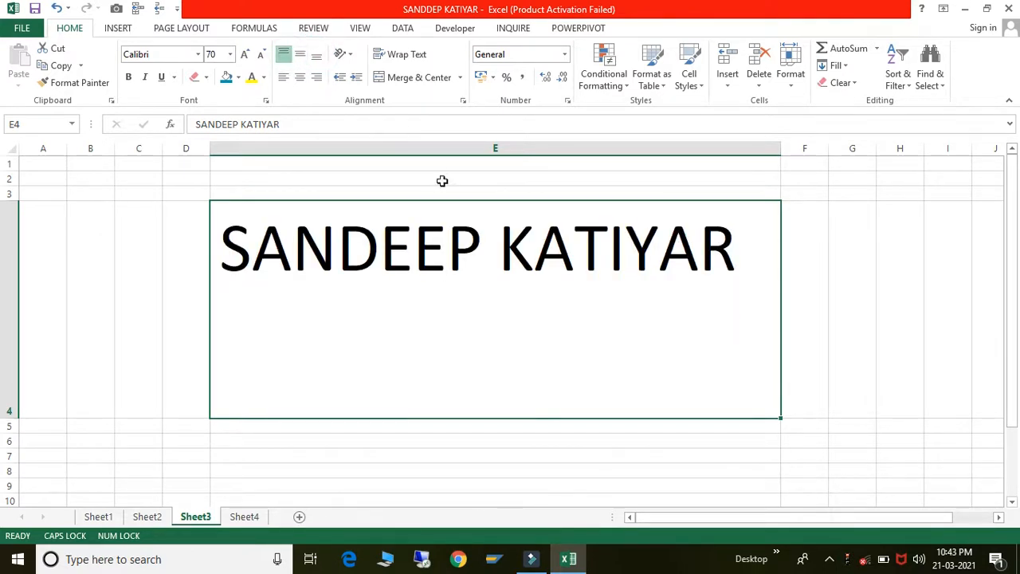
# - Widen column E further and right-align the name in E4
pyautogui.moveTo(781, 150); pyautogui.dragTo(921, 149)
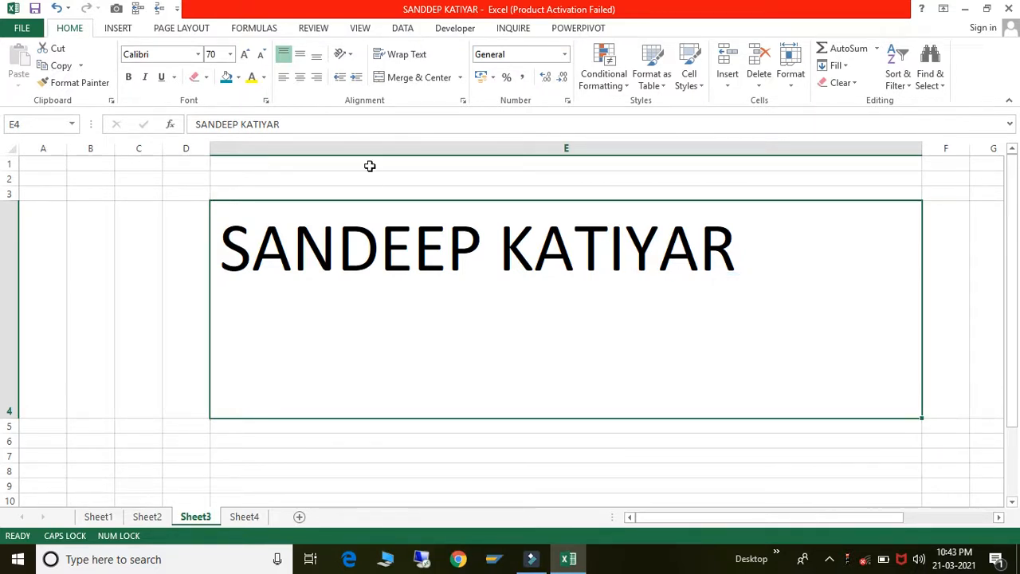
pyautogui.click(300, 79)
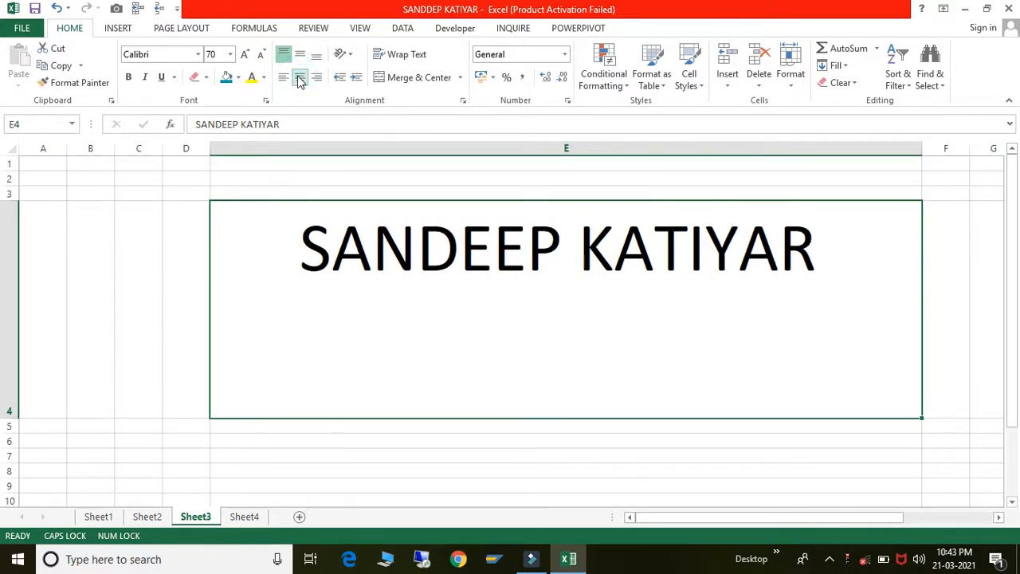
pyautogui.click(317, 78)
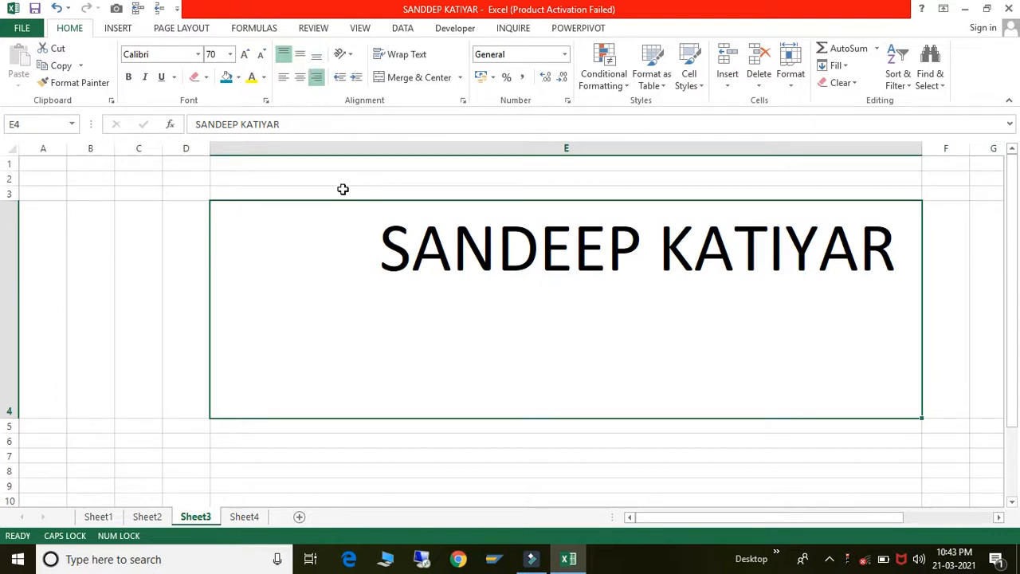
# - Tilt the E4 name with Angle Counterclockwise orientation
pyautogui.click(349, 54)
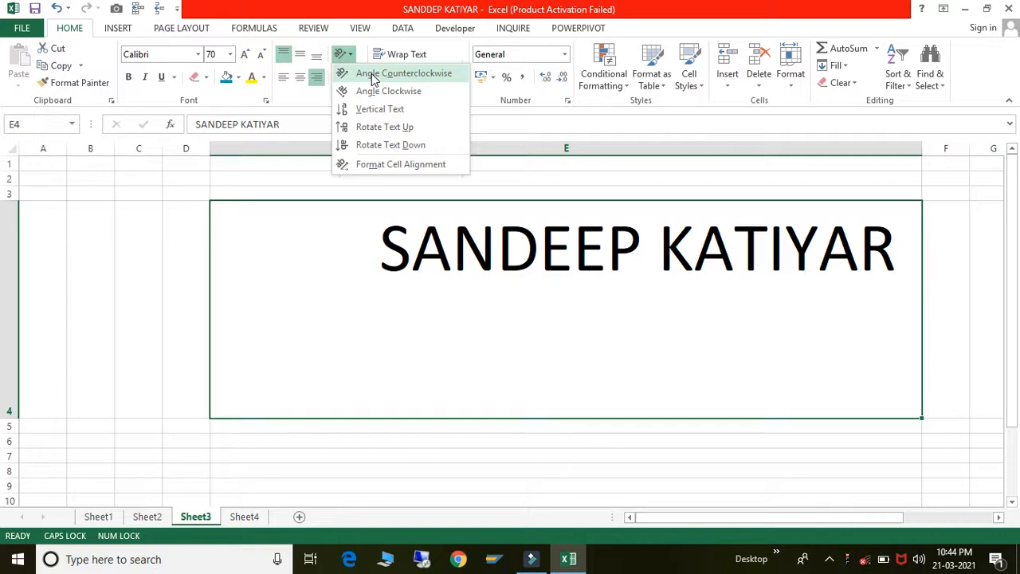
pyautogui.click(372, 73)
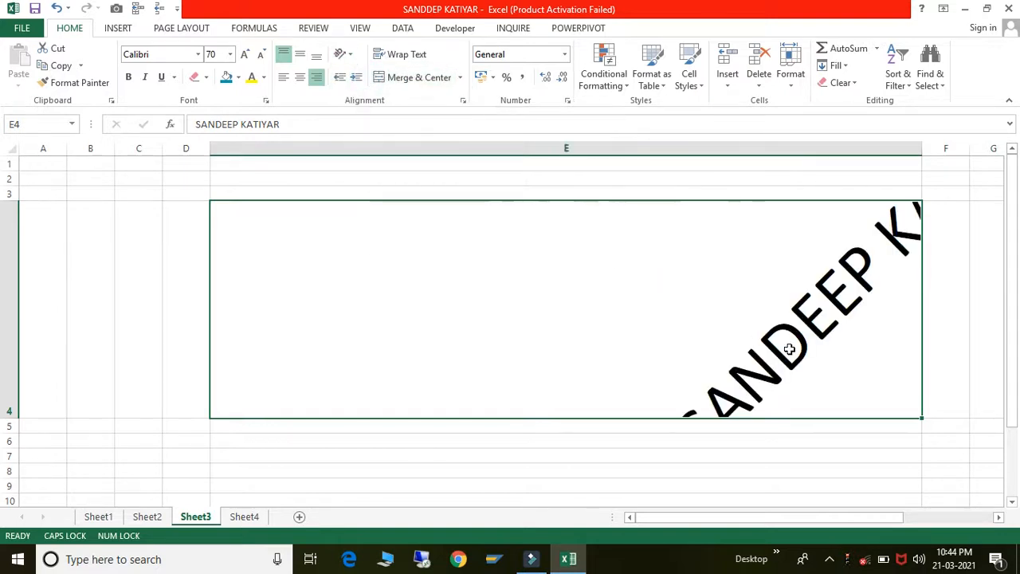
pyautogui.click(853, 327)
pyautogui.click(707, 262)
pyautogui.click(843, 315)
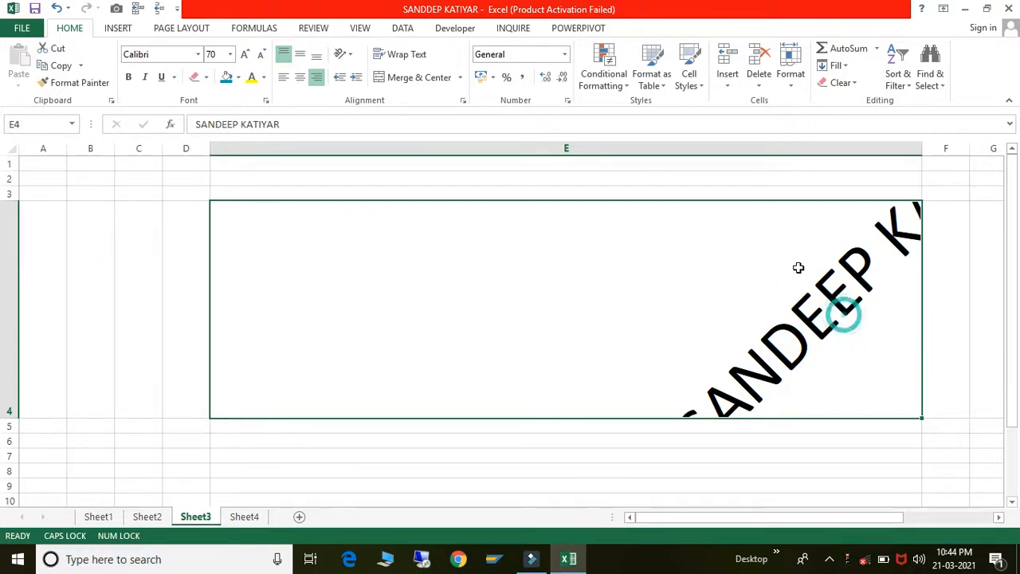
# - Try Angle Clockwise and Vertical Text on E4, then settle on Rotate Text Up
pyautogui.click(350, 56)
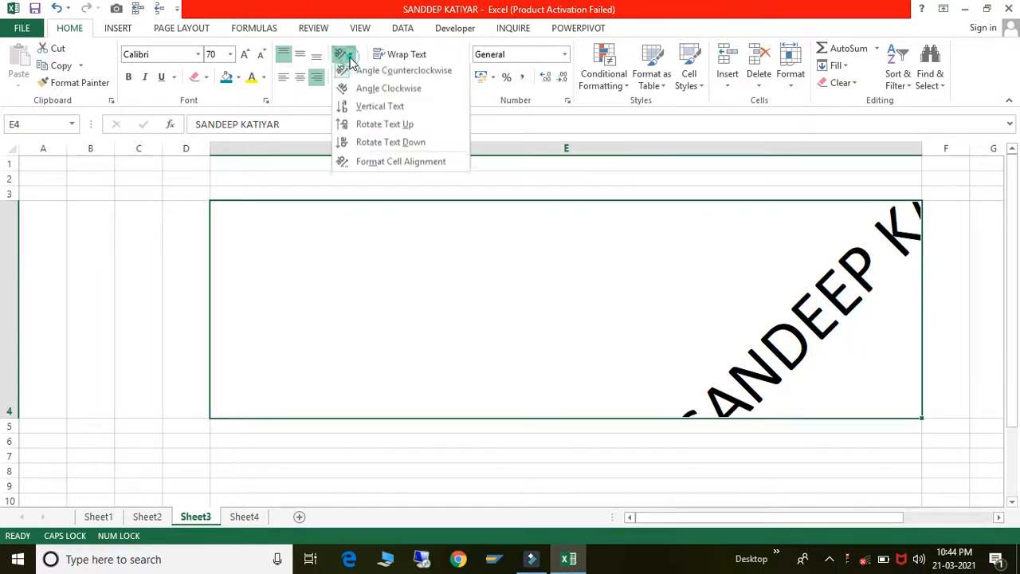
pyautogui.click(365, 95)
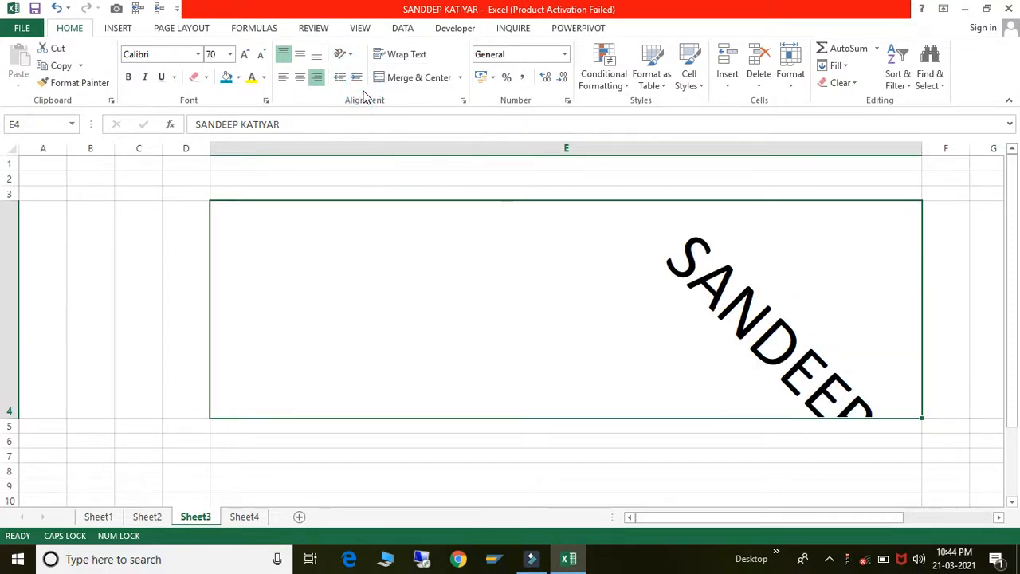
pyautogui.click(350, 55)
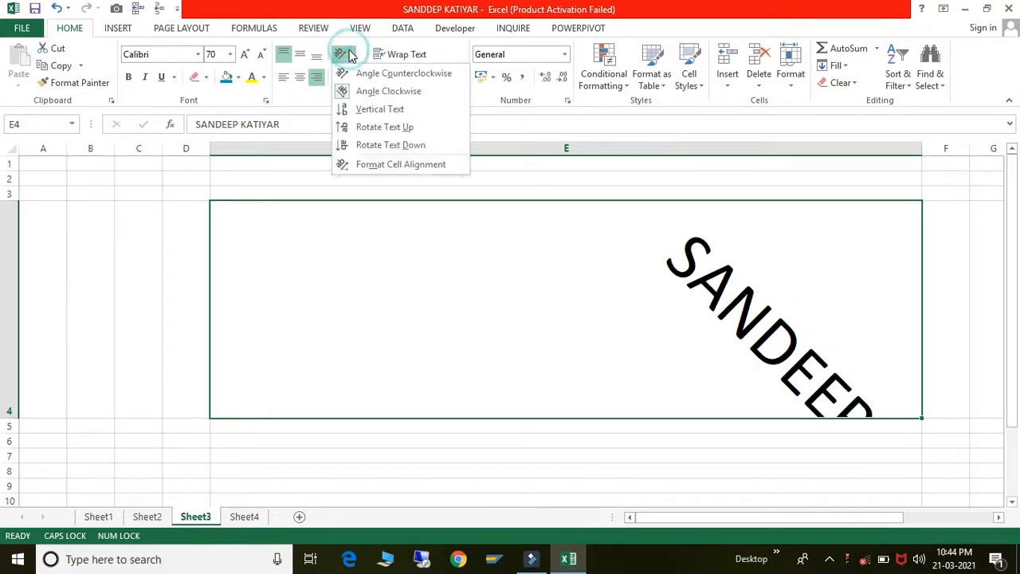
pyautogui.click(357, 111)
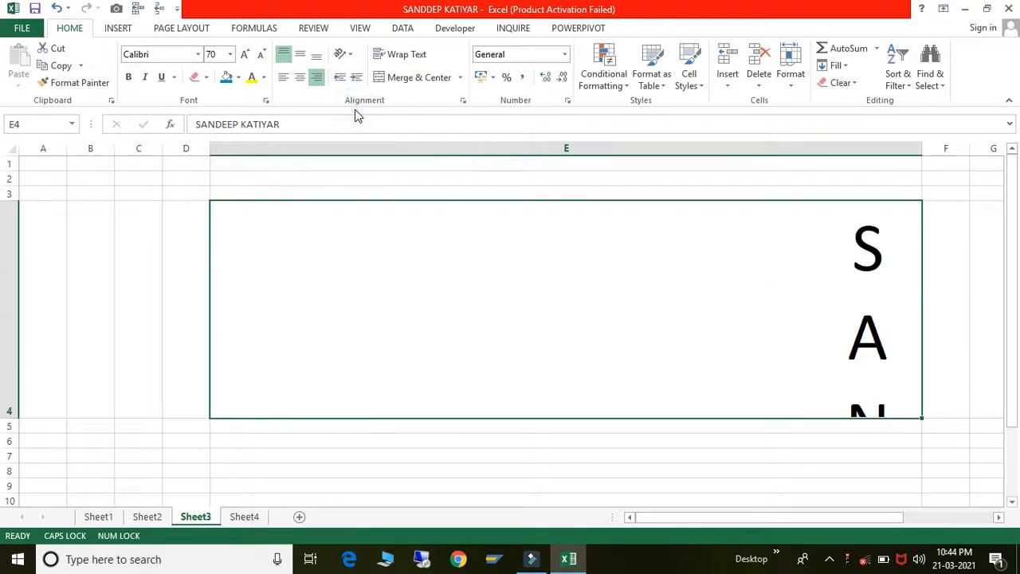
pyautogui.click(343, 54)
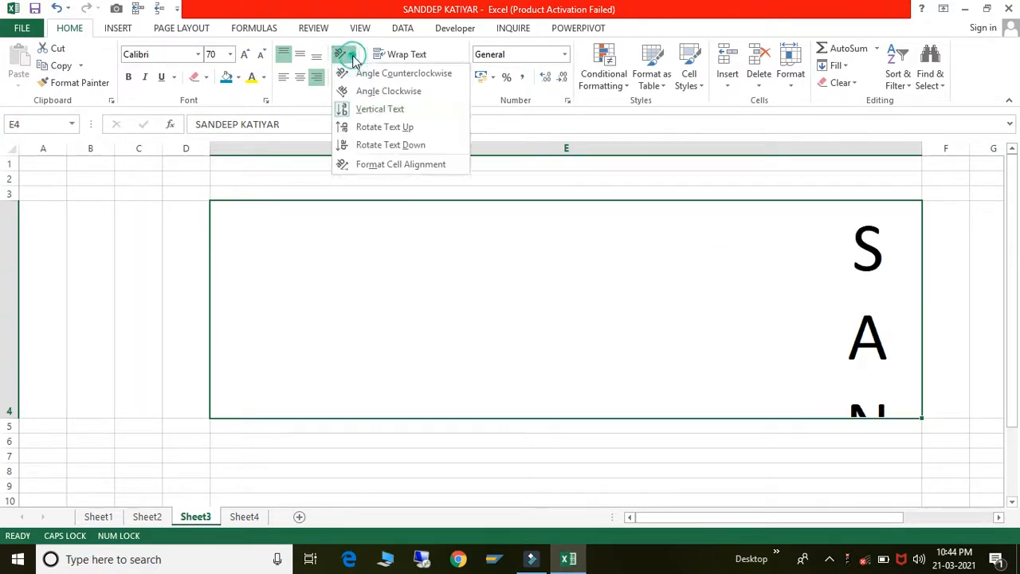
pyautogui.click(384, 126)
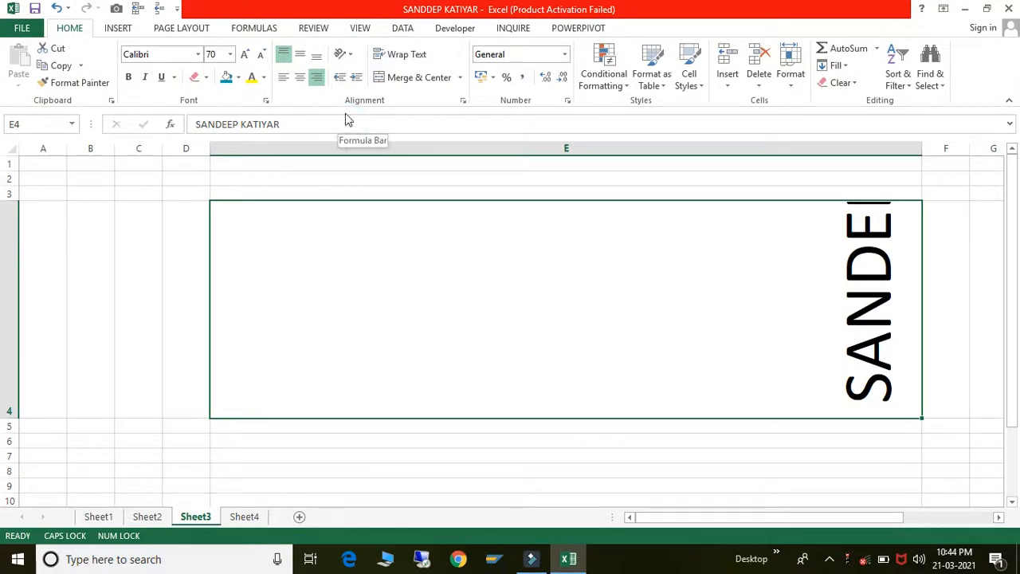
pyautogui.click(348, 55)
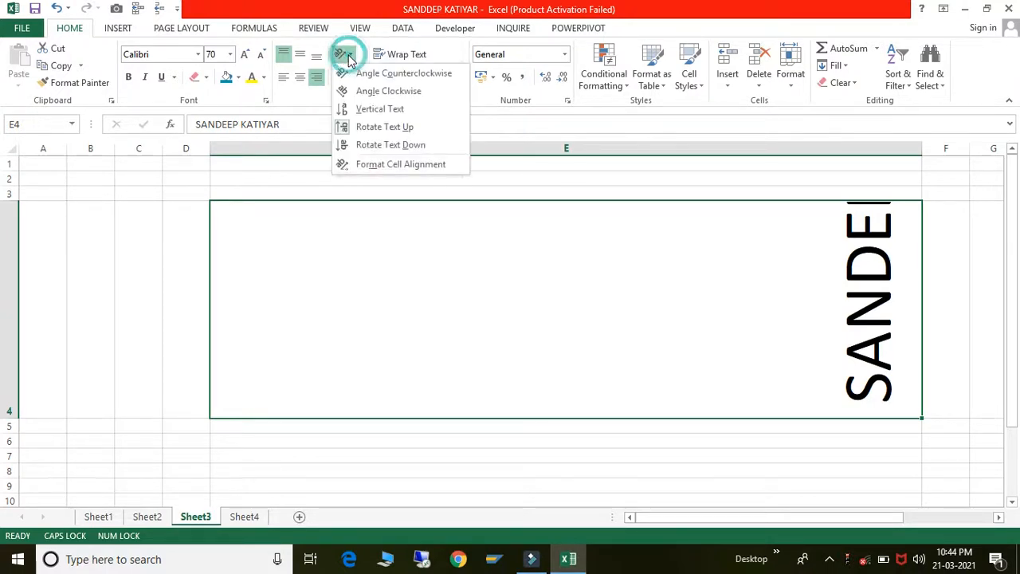
# - Check the Format Cells alignment settings, try more orientations, then undo back to horizontal text
pyautogui.click(361, 165)
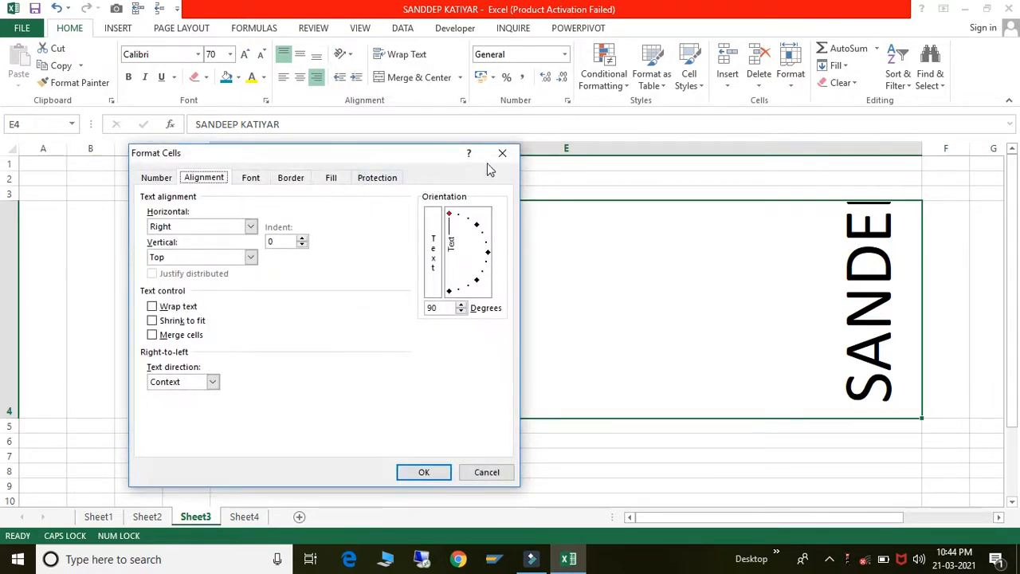
pyautogui.click(501, 153)
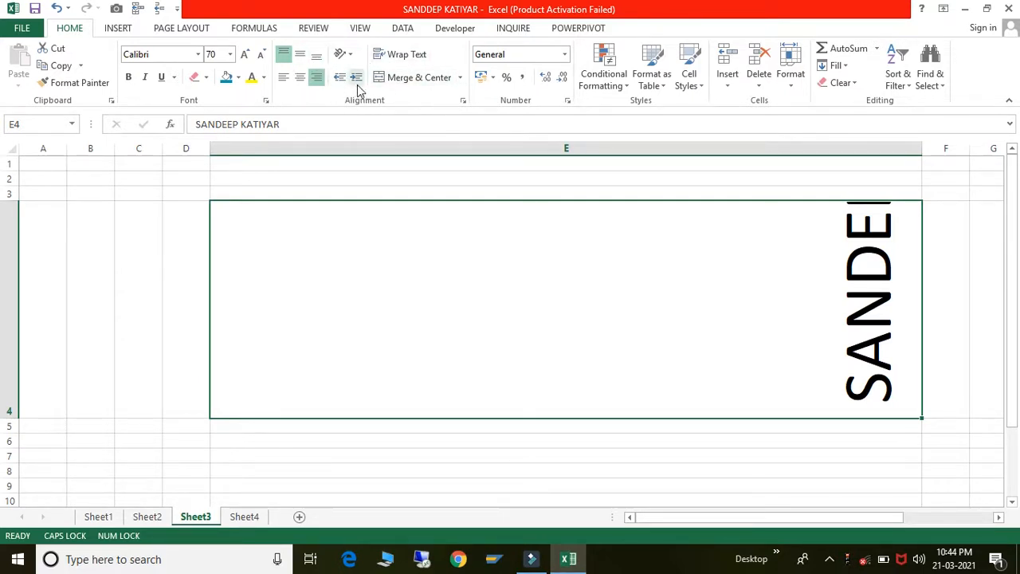
pyautogui.click(353, 61)
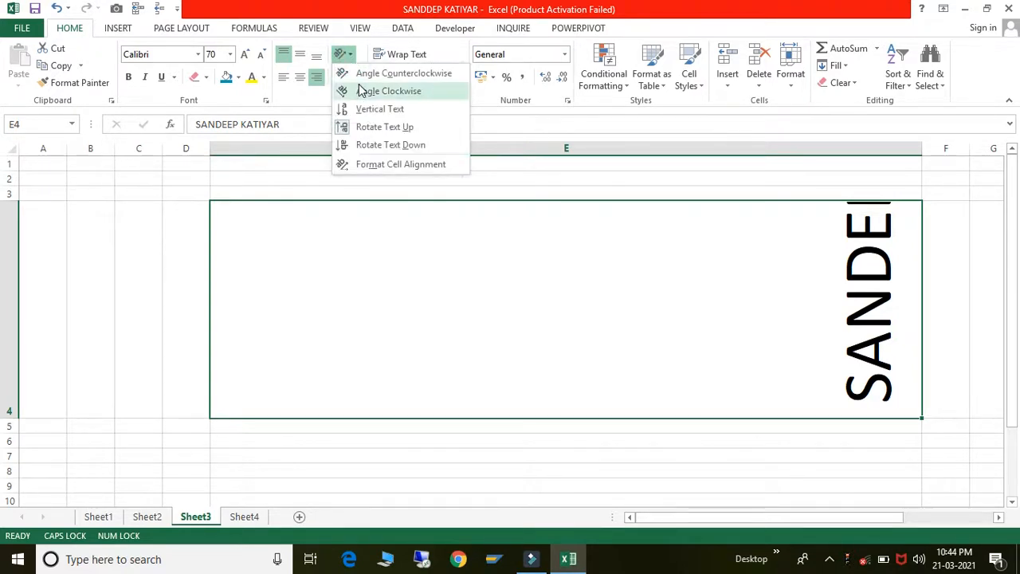
pyautogui.click(363, 91)
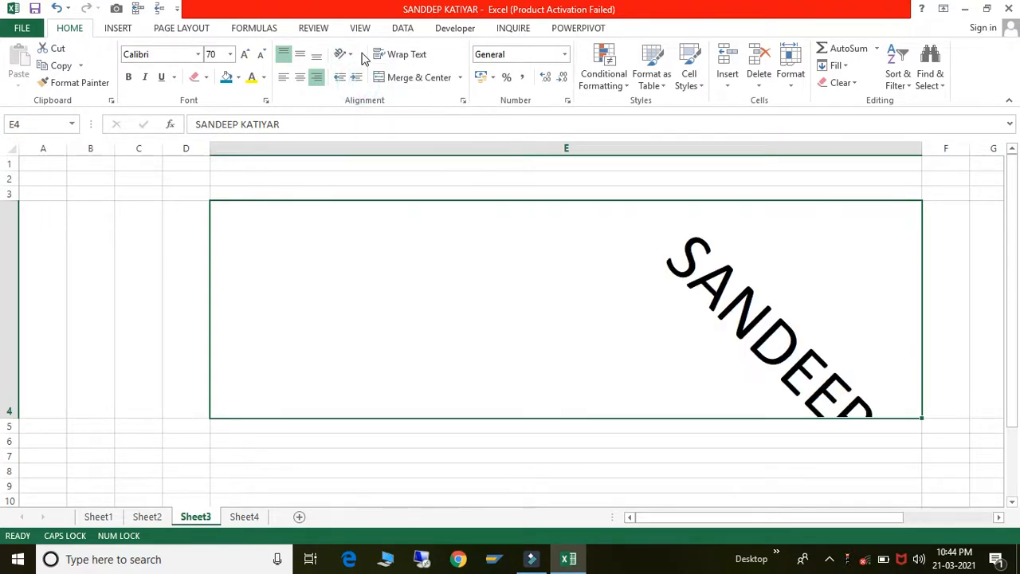
pyautogui.click(343, 54)
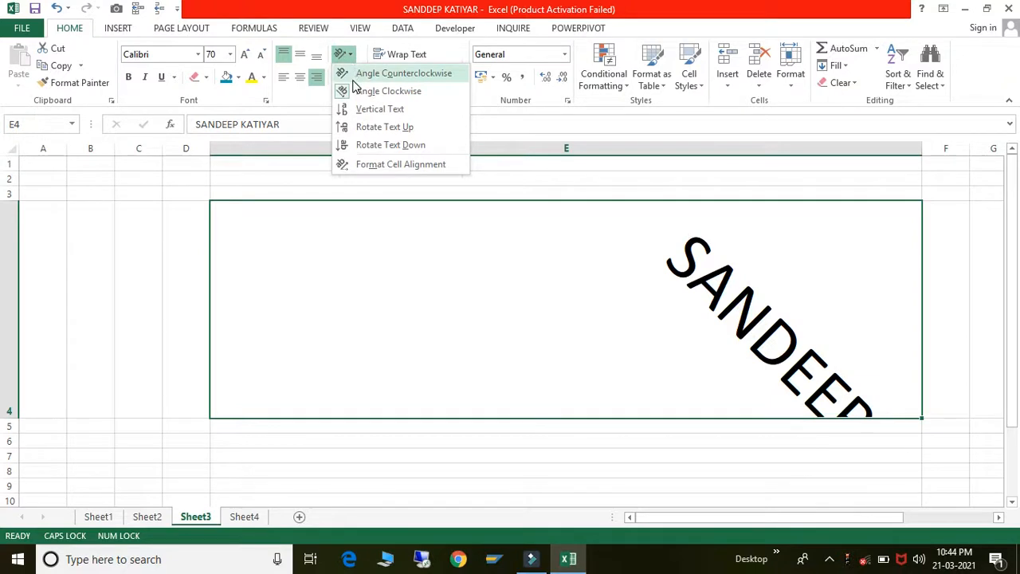
pyautogui.click(375, 131)
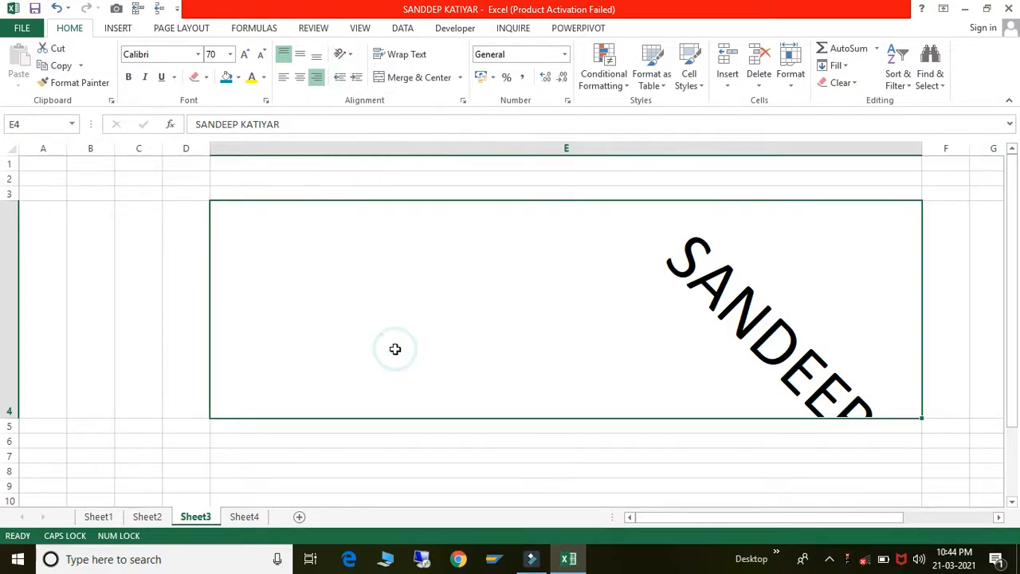
pyautogui.hotkey('ctrl', 'z')
pyautogui.hotkey('ctrl', 'z')
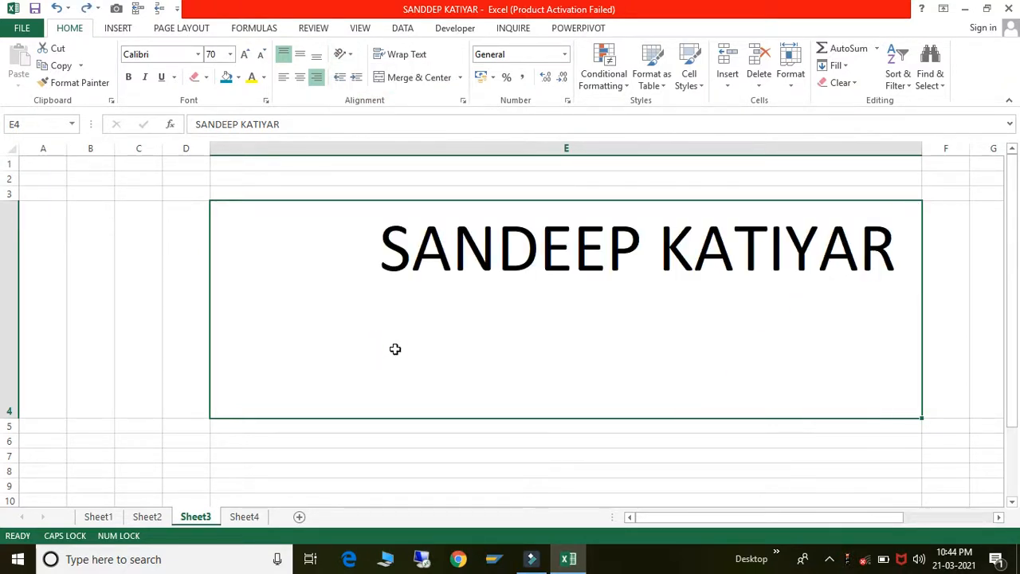
# - Left-align the E4 name and narrow column E so the text spills into column F
pyautogui.click(357, 81)
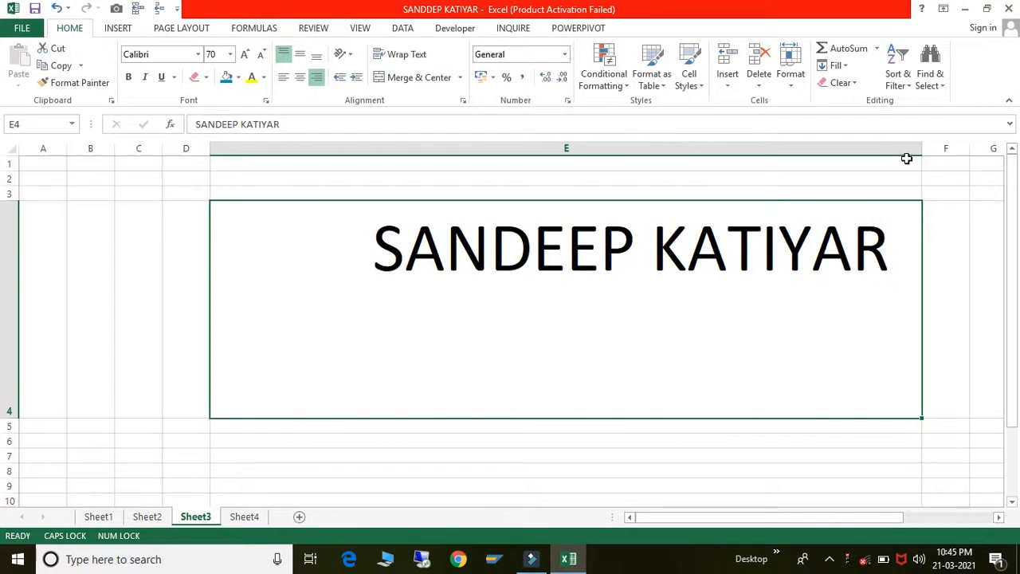
pyautogui.moveTo(918, 149); pyautogui.dragTo(624, 206)
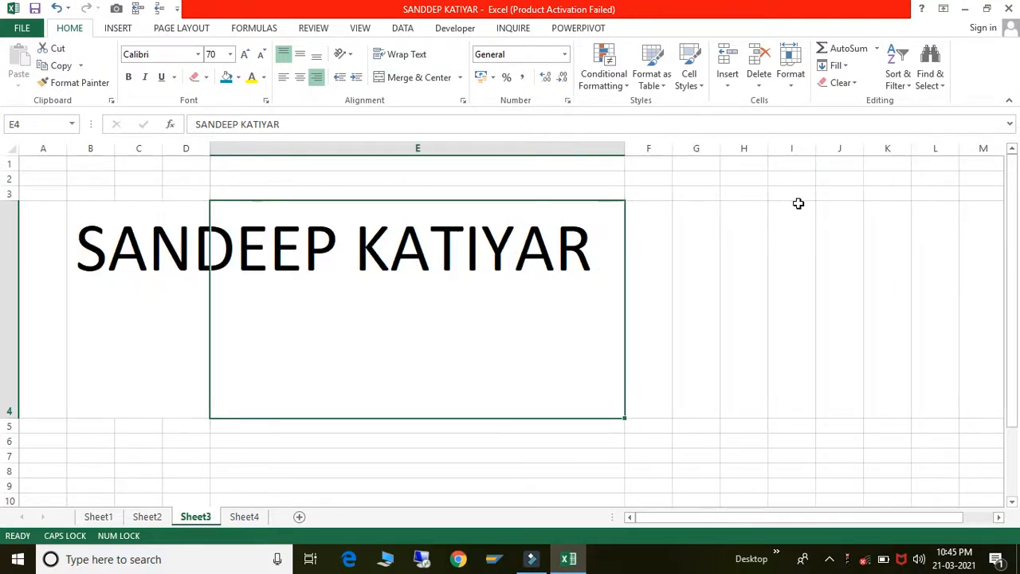
pyautogui.click(280, 80)
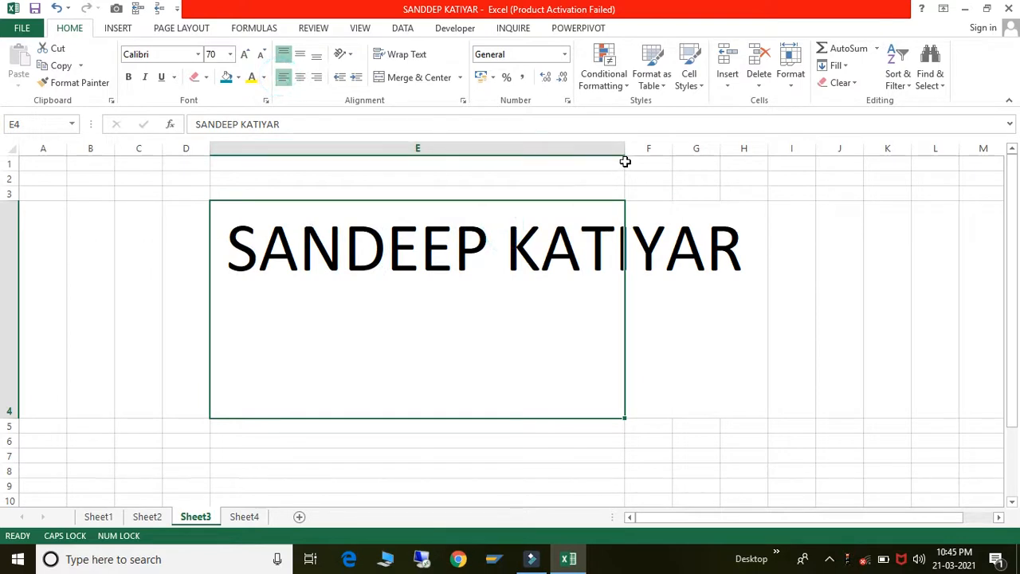
pyautogui.moveTo(624, 148); pyautogui.dragTo(703, 149)
# - Enter the second person's name in F4 and set its font size to 70
pyautogui.click(615, 233)
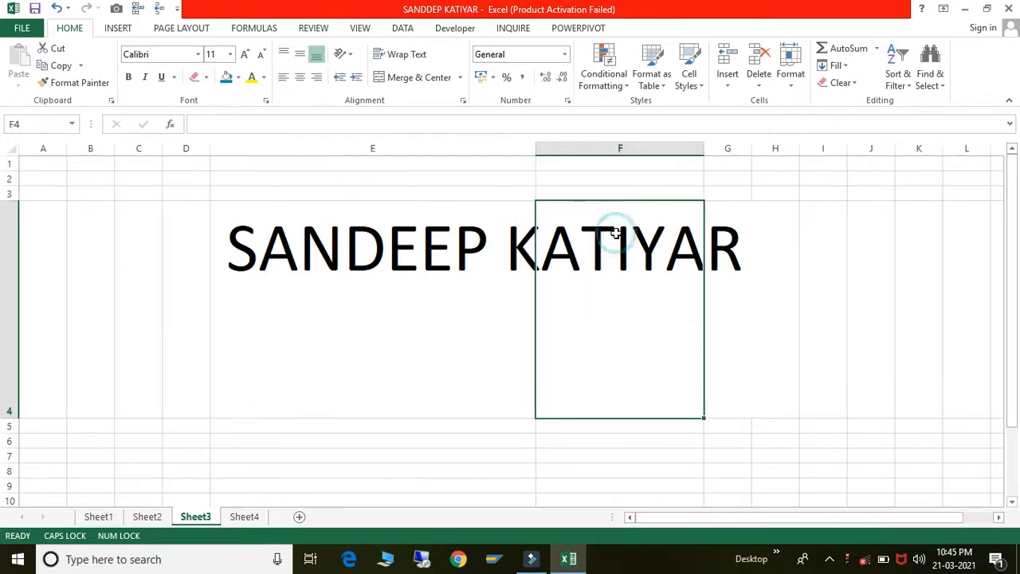
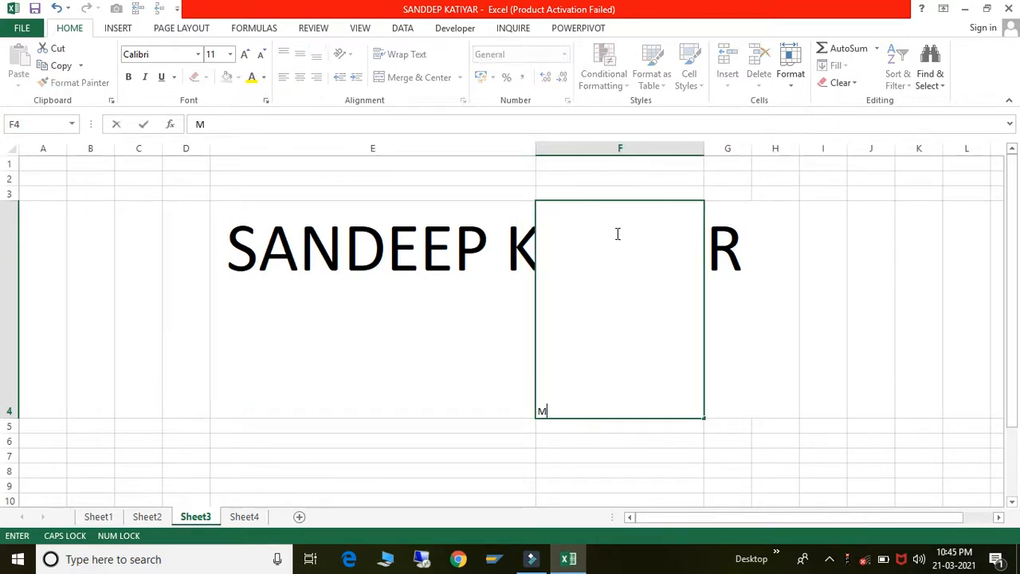
pyautogui.press('Return')
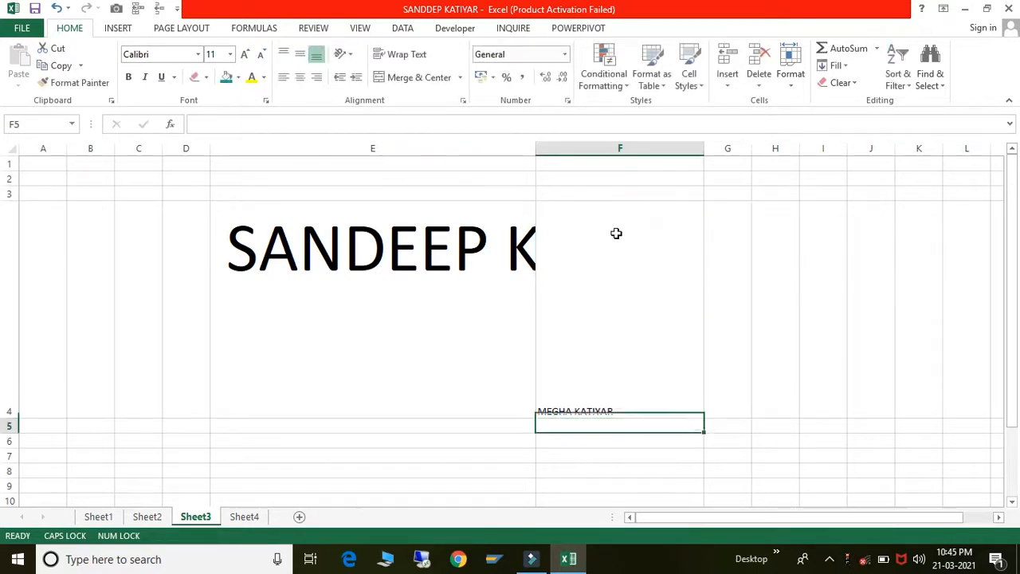
pyautogui.click(618, 234)
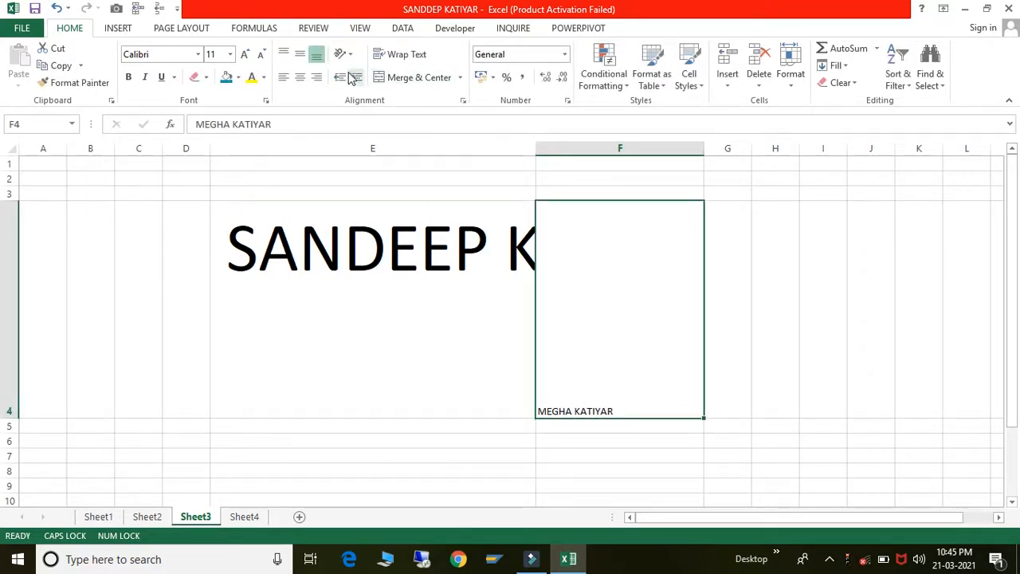
pyautogui.click(219, 54)
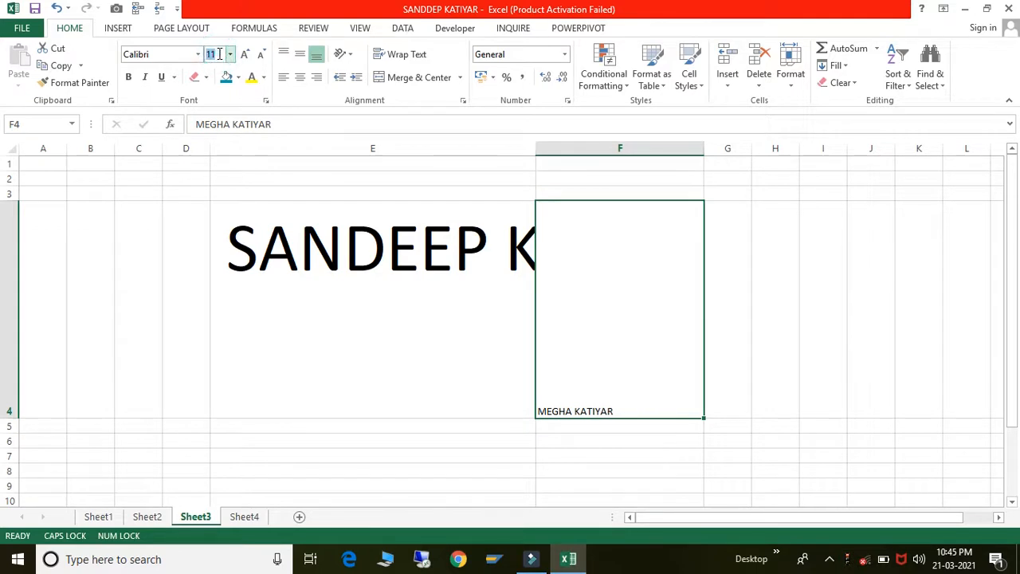
pyautogui.write('70')
pyautogui.press('Return')
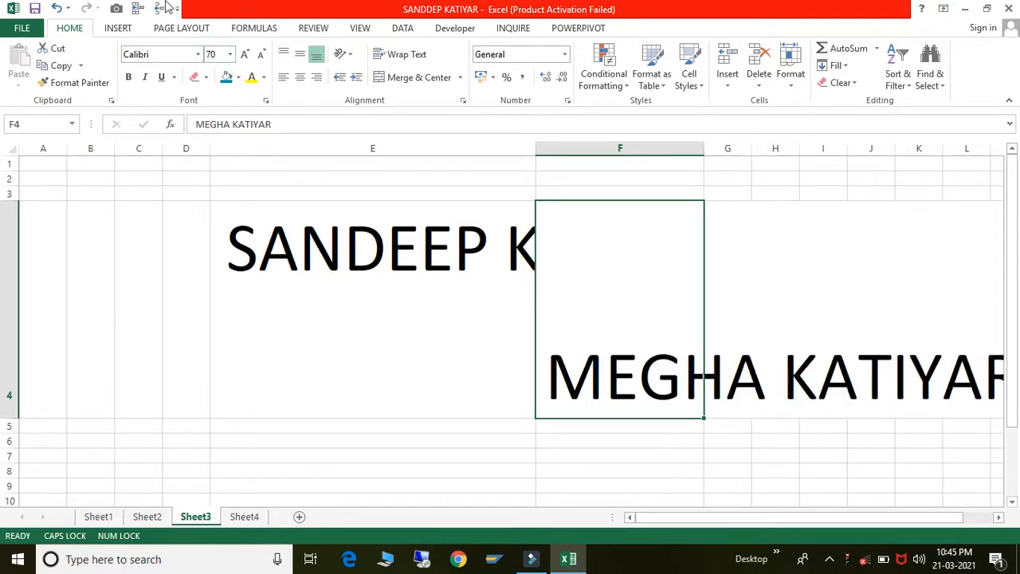
# - Top-align the F4 text and autofit column F to its contents
pyautogui.click(300, 55)
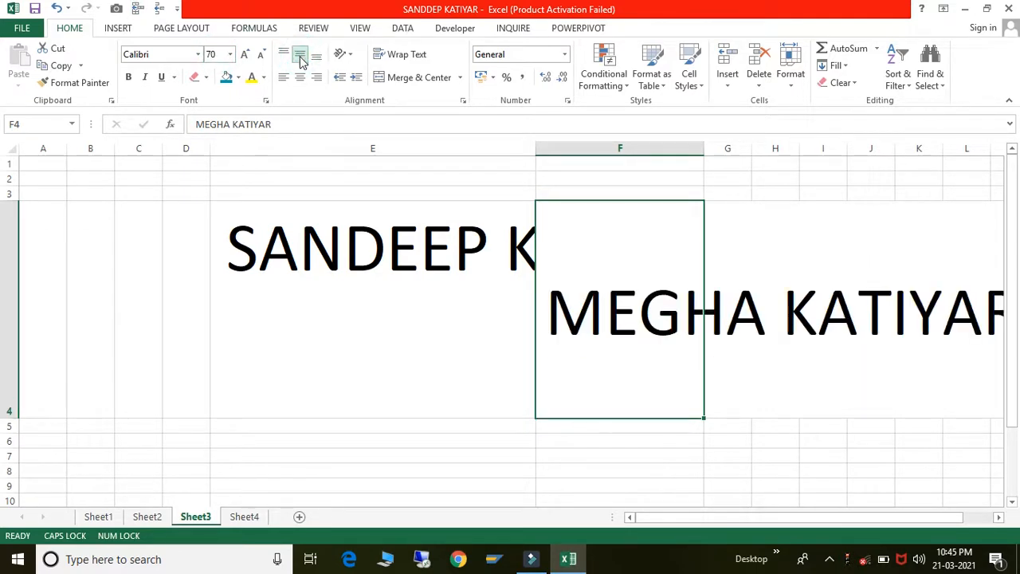
pyautogui.click(284, 54)
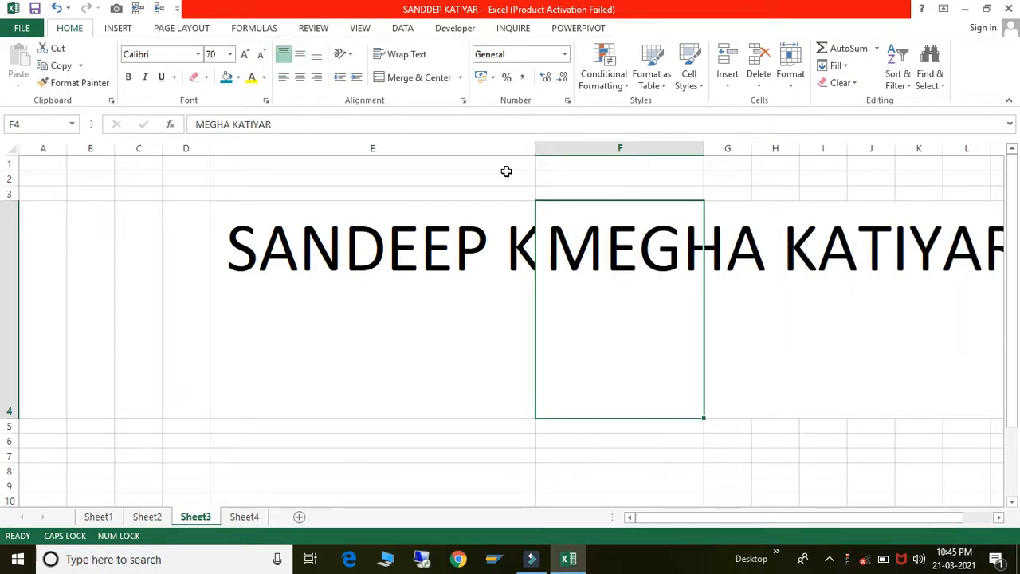
pyautogui.doubleClick(704, 148)
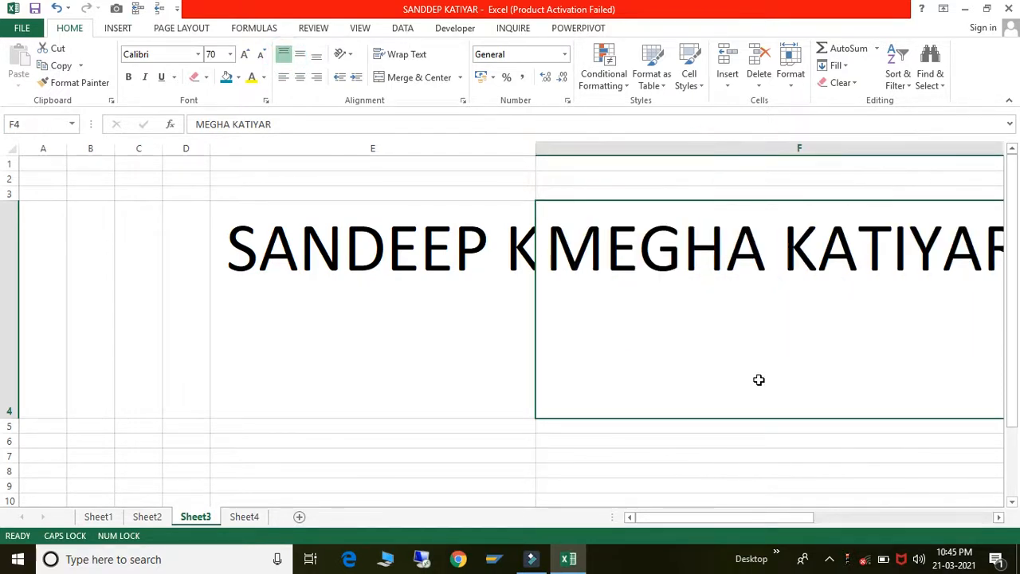
# - Turn on Wrap Text for E4 so its name breaks onto two lines
pyautogui.click(444, 258)
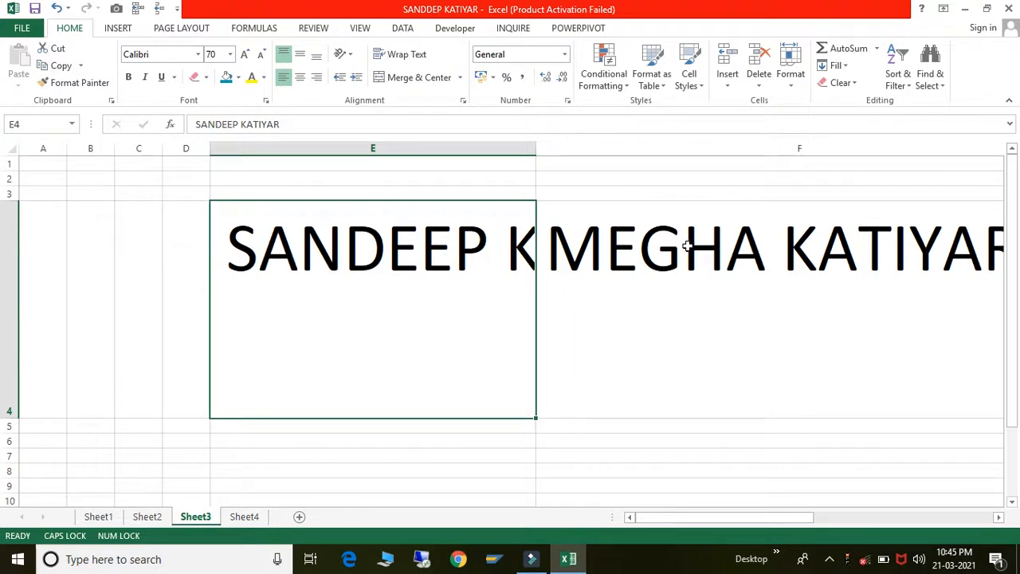
pyautogui.click(603, 233)
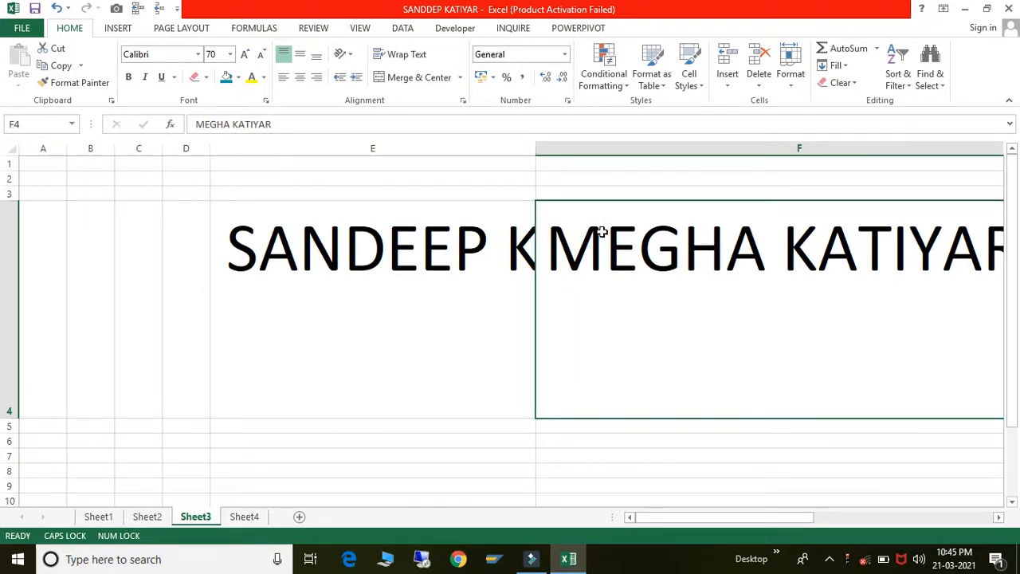
pyautogui.click(484, 221)
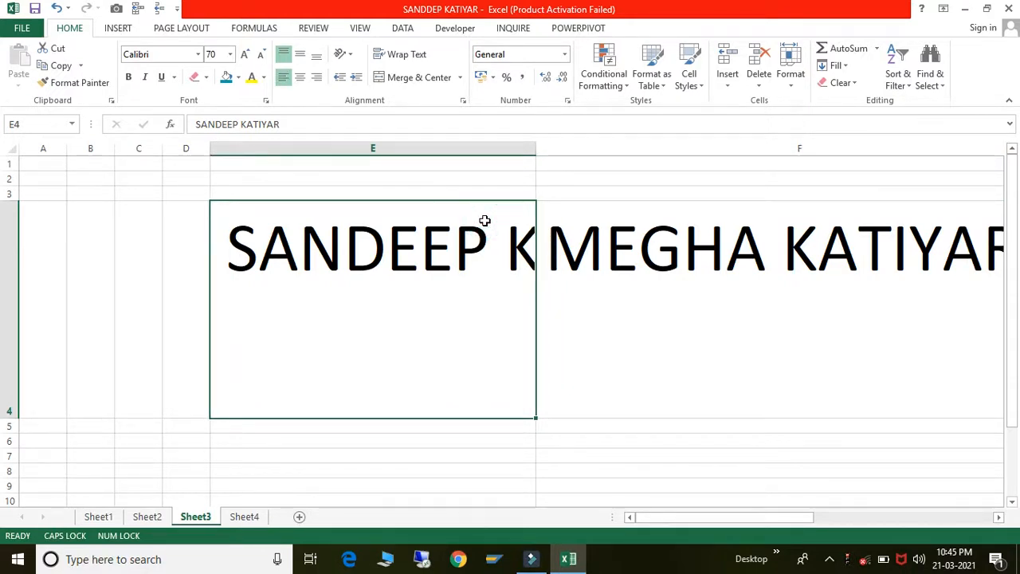
pyautogui.click(417, 62)
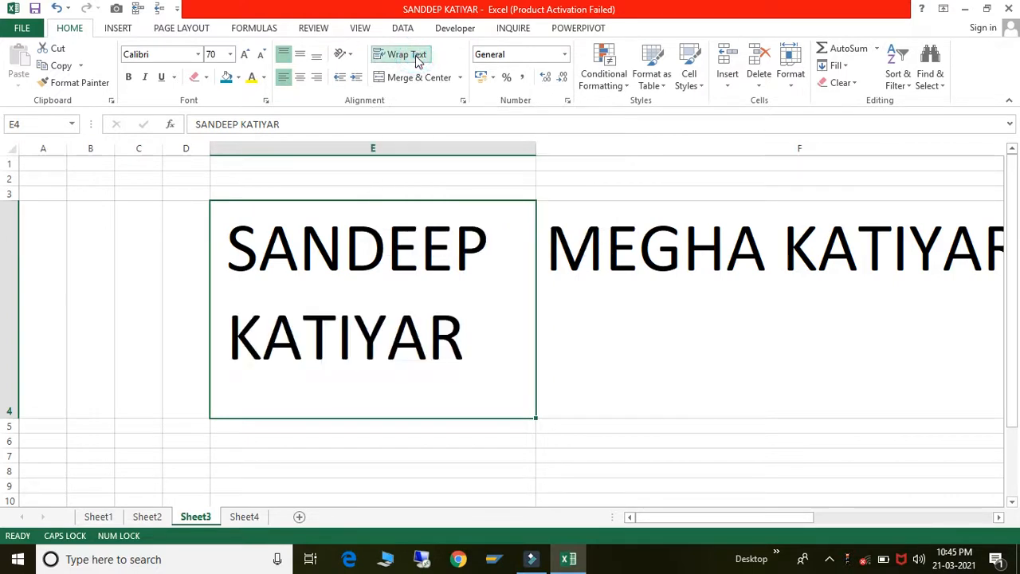
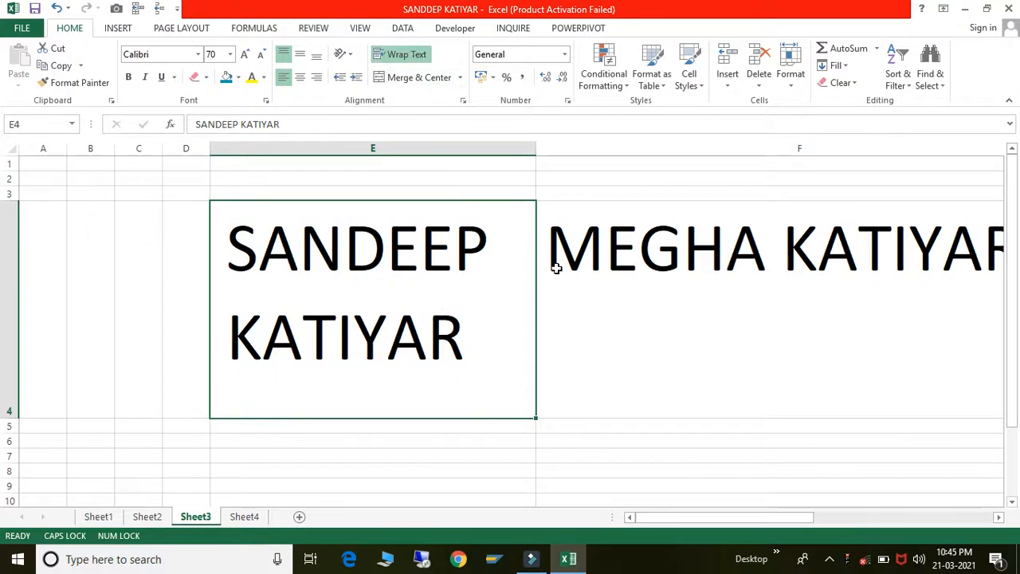
# - Undo the E4 wrap, the F4 name, the column width and alignment changes, and the E4 name entry
pyautogui.click(706, 428)
pyautogui.hotkey('ctrl', 'z')
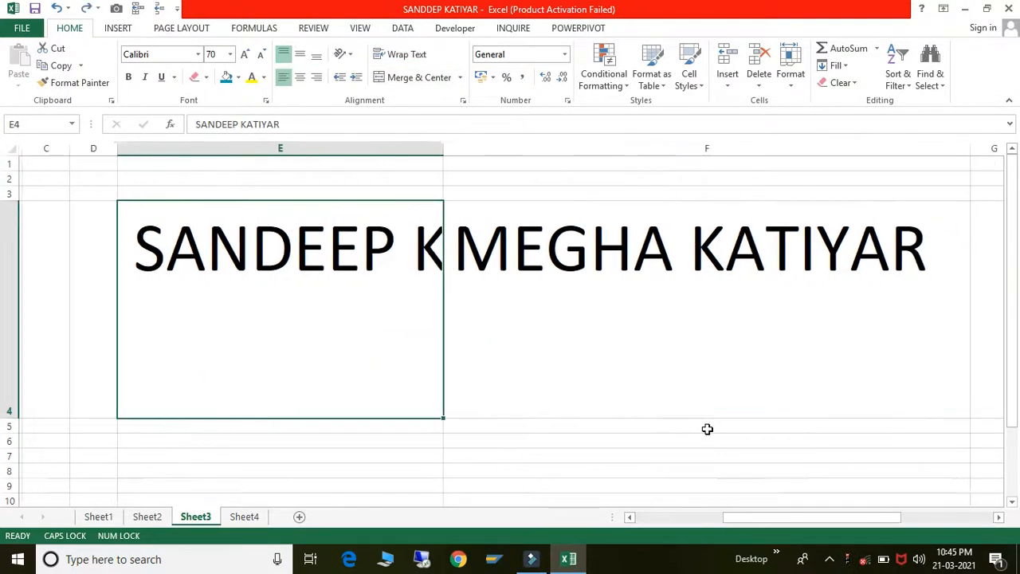
pyautogui.hotkey('ctrl', 'z')
pyautogui.hotkey('ctrl', 'z')
pyautogui.hotkey('ctrl', 'z')
pyautogui.hotkey('ctrl', 'z')
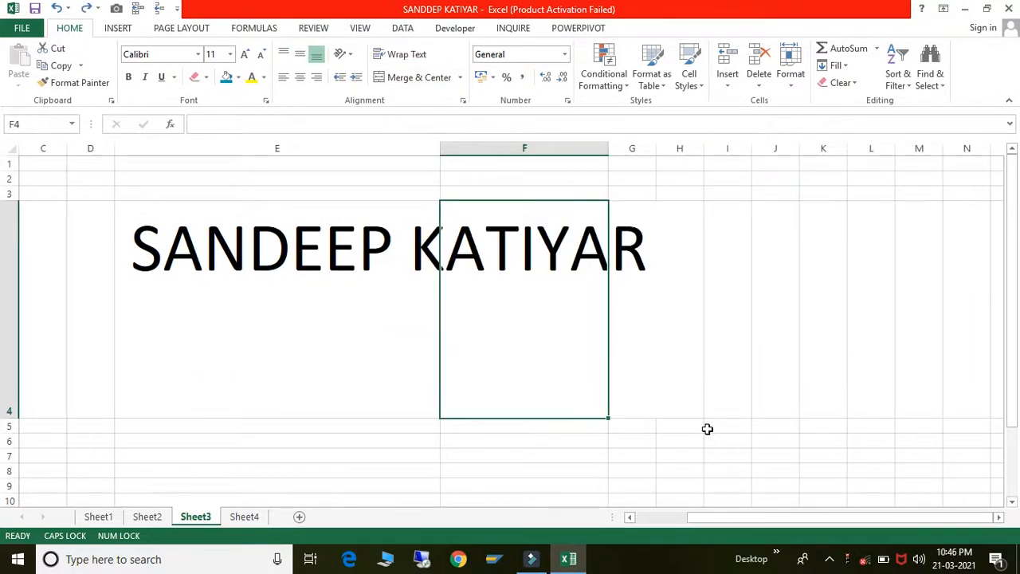
pyautogui.hotkey('ctrl', 'z')
pyautogui.hotkey('ctrl', 'z')
pyautogui.hotkey('ctrl', 'z')
pyautogui.hotkey('ctrl', 'z')
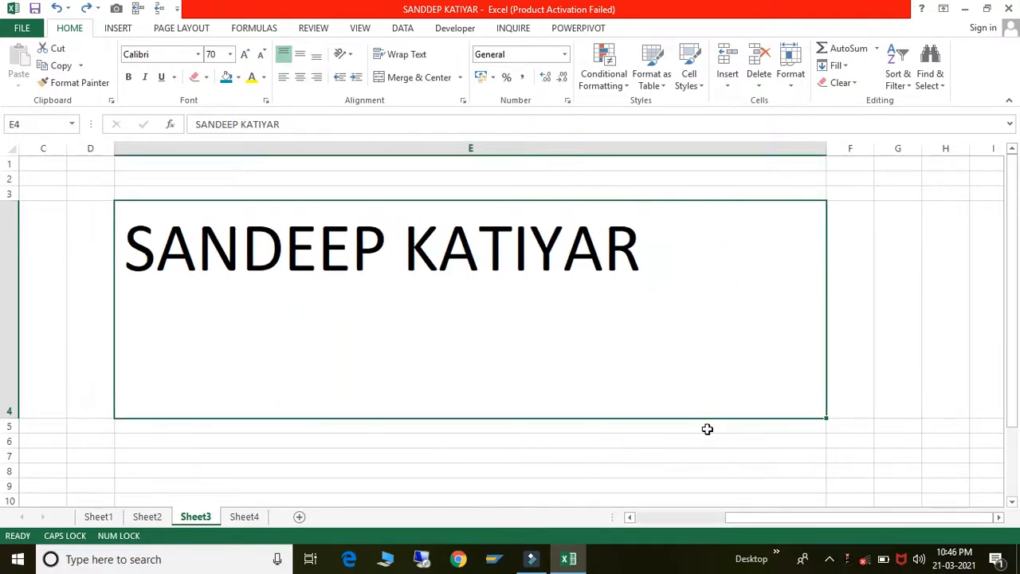
pyautogui.hotkey('ctrl', 'z')
pyautogui.hotkey('ctrl', 'z')
pyautogui.hotkey('ctrl', 'z')
pyautogui.hotkey('ctrl', 'z')
pyautogui.hotkey('ctrl', 'z')
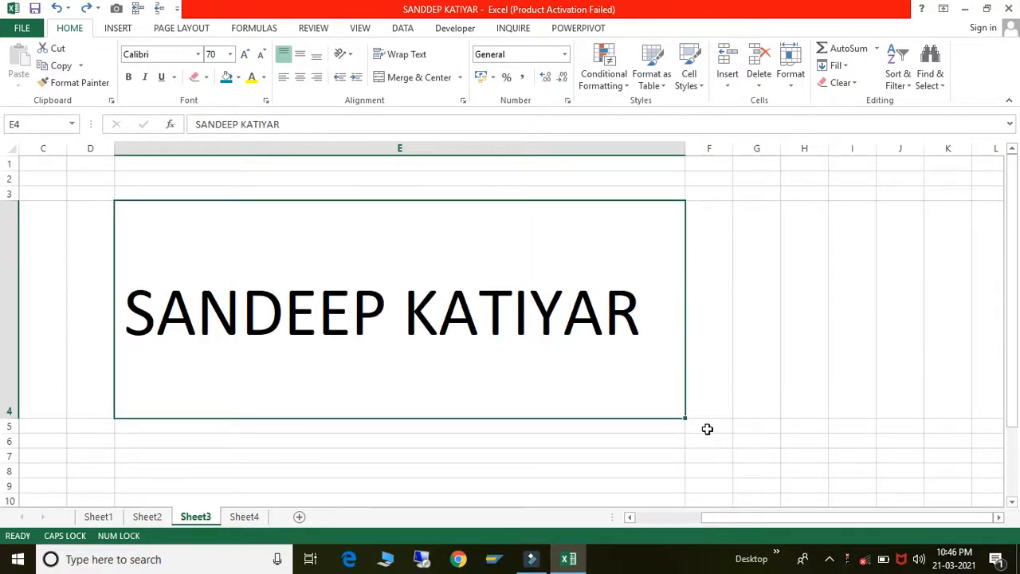
pyautogui.hotkey('ctrl', 'z')
pyautogui.hotkey('ctrl', 'z')
pyautogui.hotkey('ctrl', 'z')
pyautogui.hotkey('ctrl', 'z')
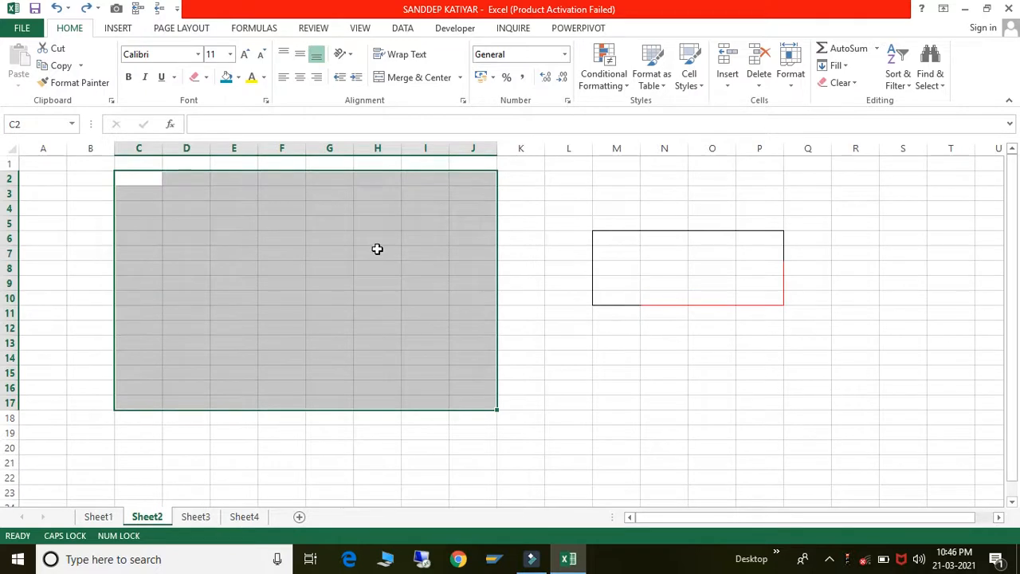
# - Undo one more earlier change on Sheet2, then switch to Sheet3
pyautogui.click(377, 249)
pyautogui.click(289, 205)
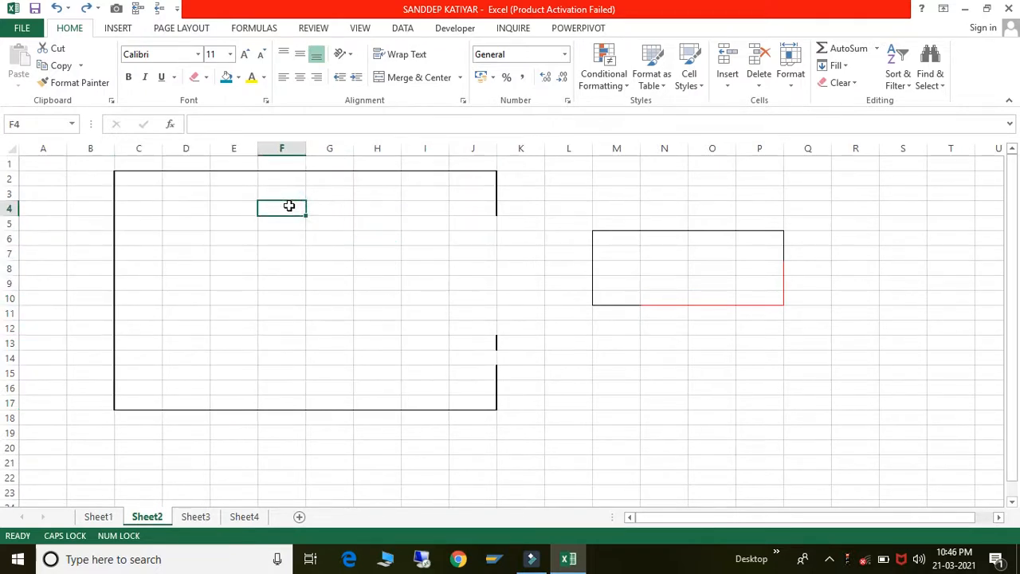
pyautogui.hotkey('ctrl', 'z')
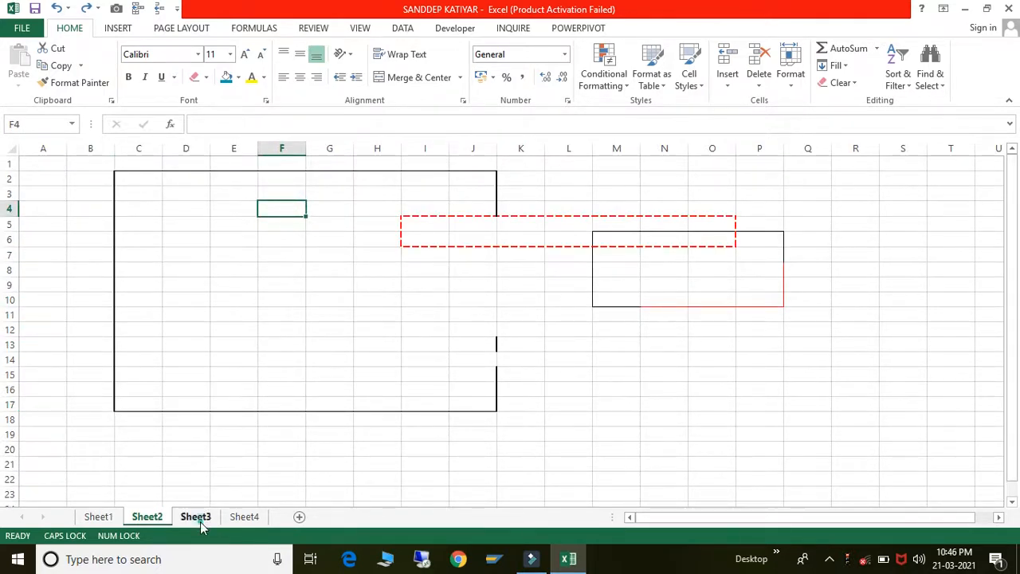
pyautogui.click(200, 521)
# - Enter the person's first, middle and last names in H4, I4 and J4
pyautogui.click(298, 189)
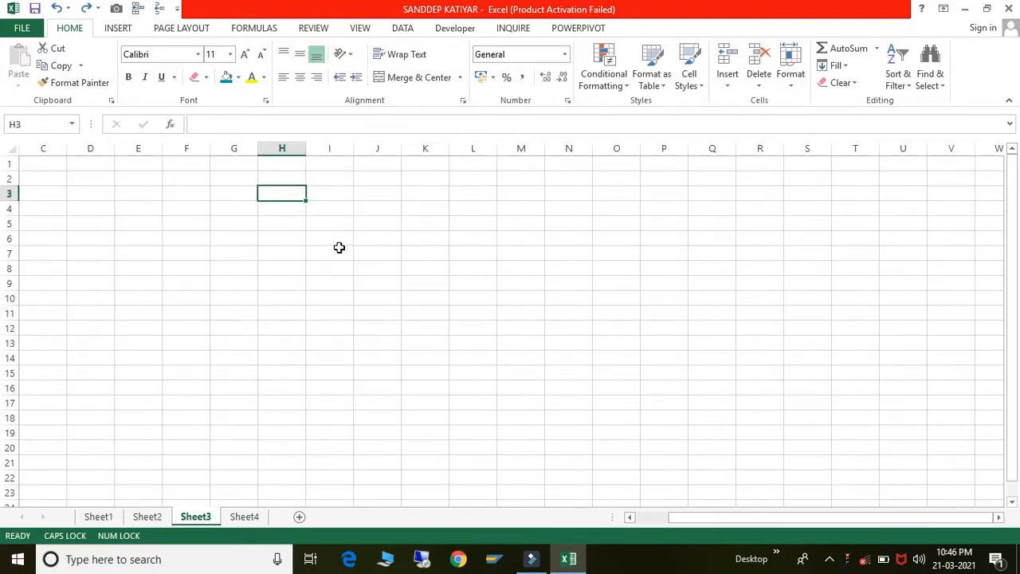
pyautogui.press('Down')
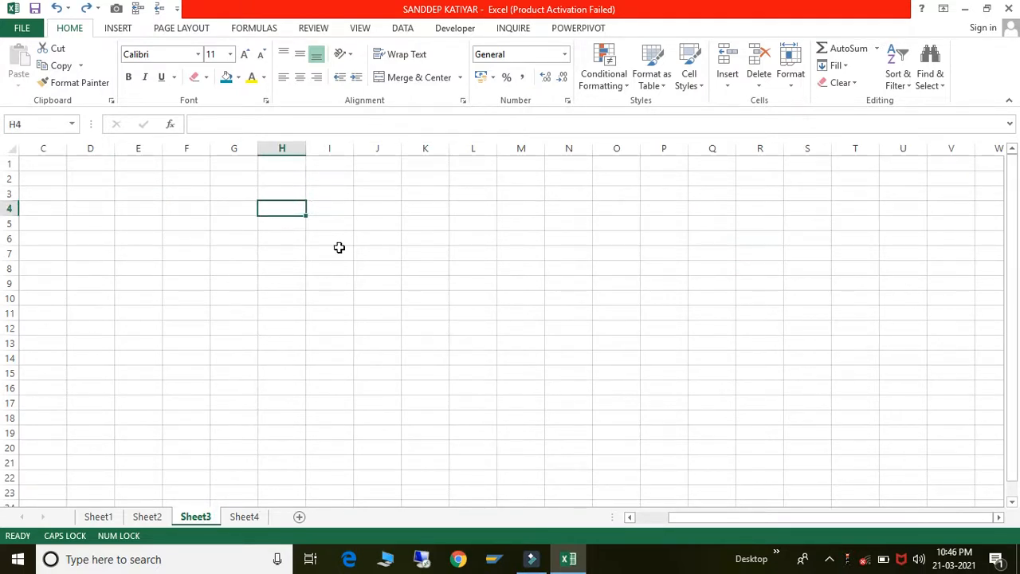
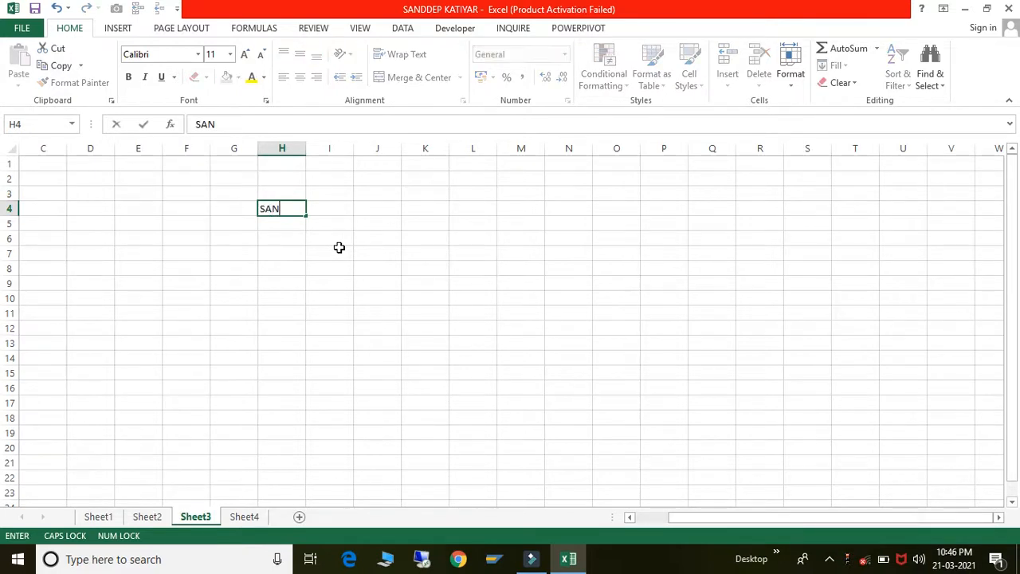
pyautogui.press('Tab')
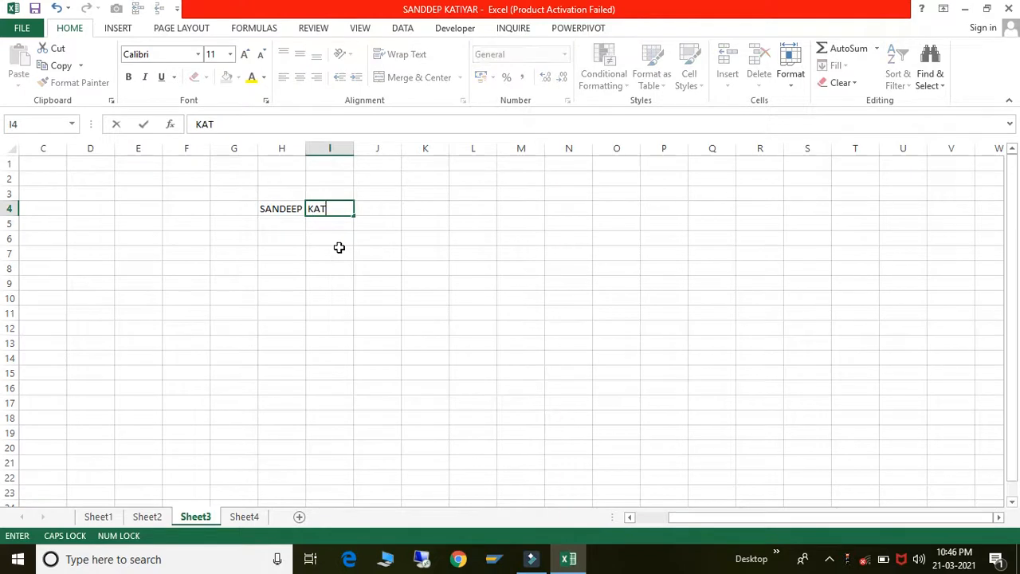
pyautogui.press('Tab')
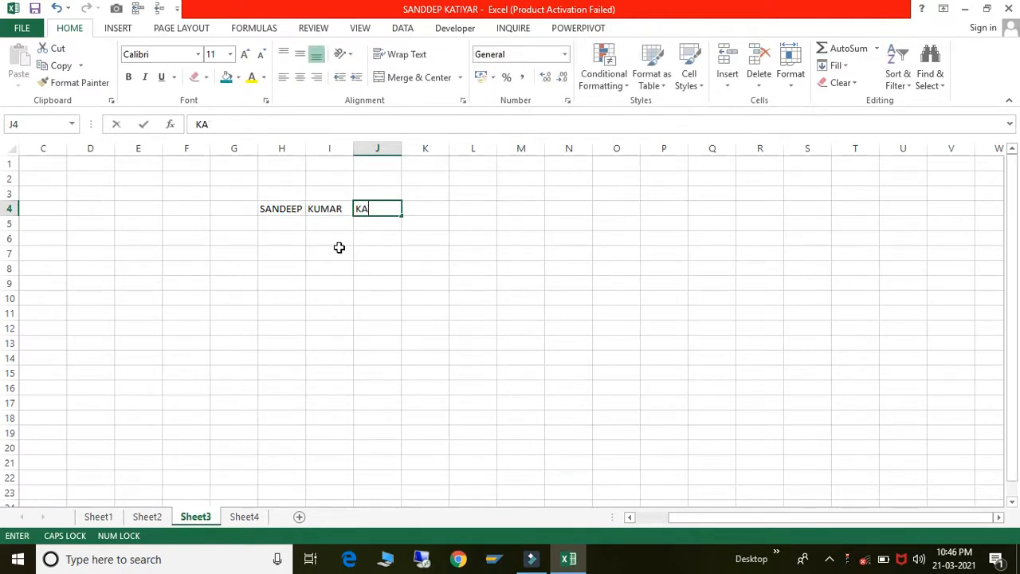
pyautogui.press('Return')
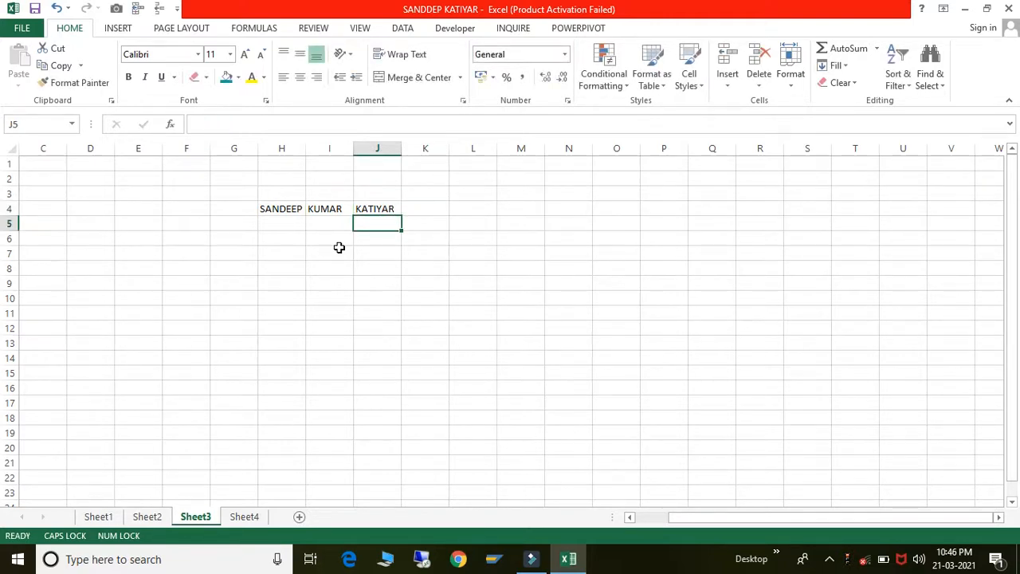
# - Type the NAME heading in H3 and select H3:J3
pyautogui.press('Up')
pyautogui.press('Up')
pyautogui.press('Left')
pyautogui.press('Left')
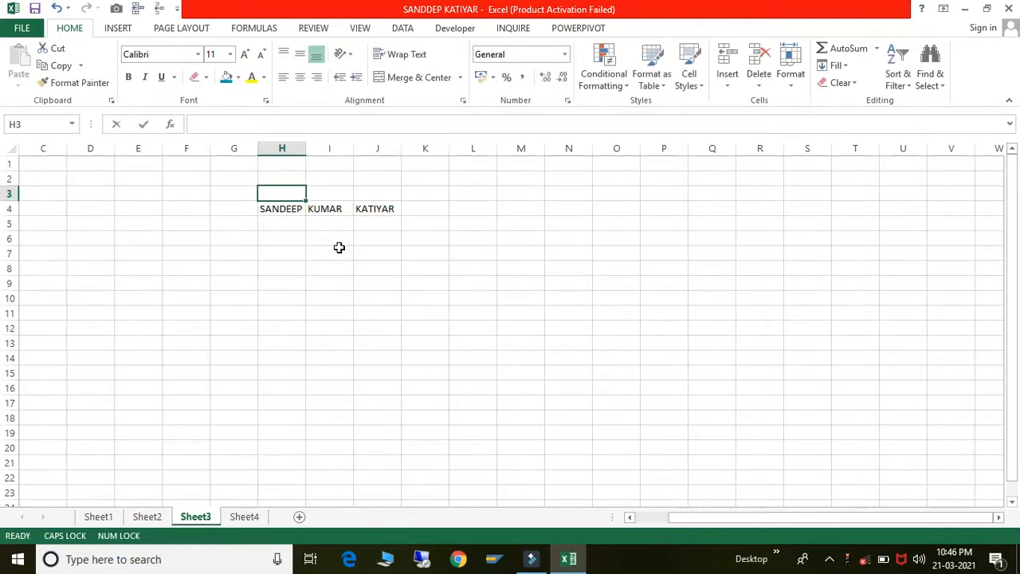
pyautogui.write('NE')
pyautogui.write('ME')
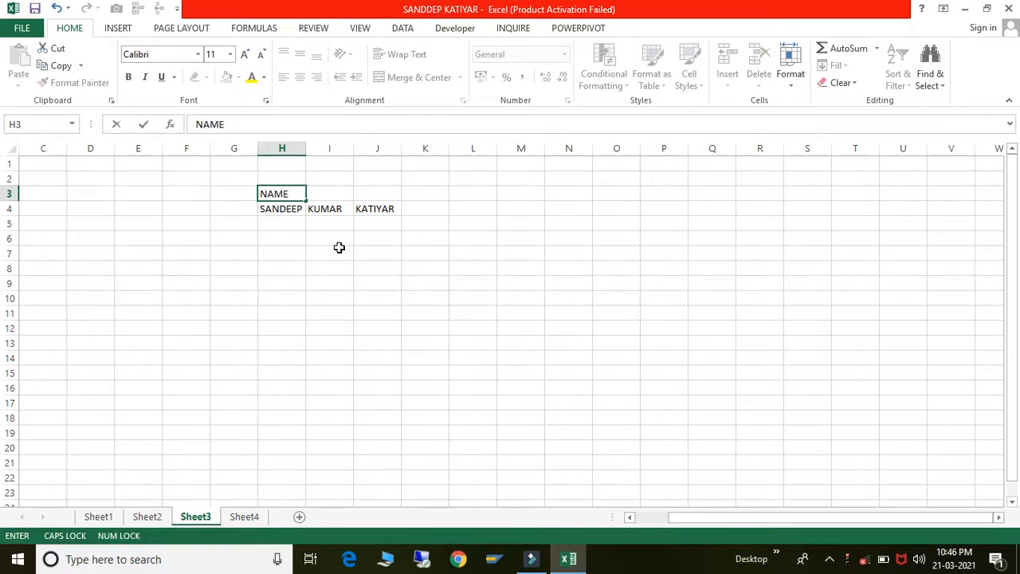
pyautogui.press('Return')
pyautogui.press('Up')
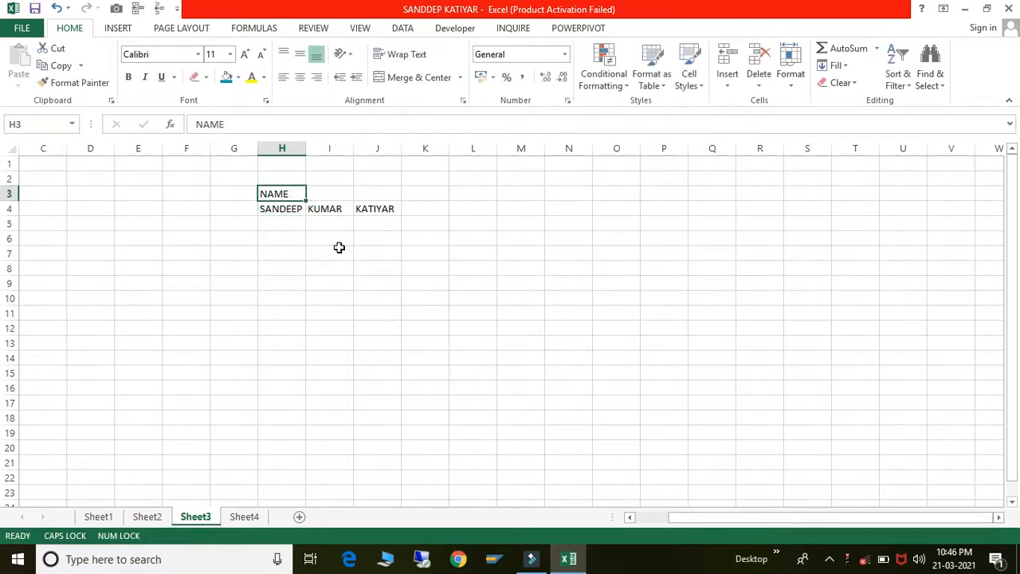
pyautogui.press('Down')
pyautogui.press('Right')
pyautogui.press('Right')
pyautogui.press('Left')
pyautogui.press('Left')
pyautogui.press('Left')
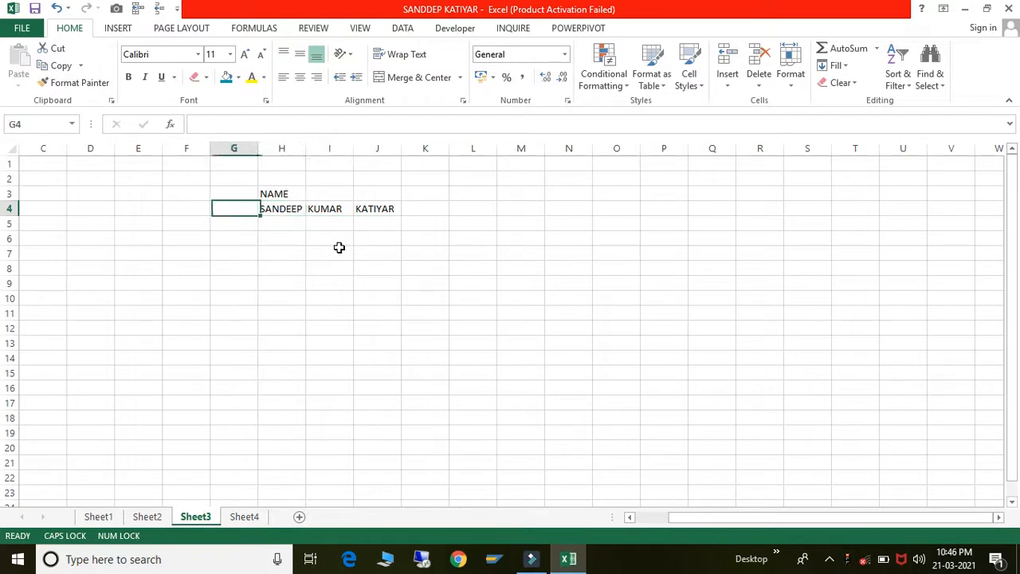
pyautogui.press('Right')
pyautogui.press('Right')
pyautogui.press('Right')
pyautogui.press('Up')
pyautogui.press('Left')
pyautogui.press('Left')
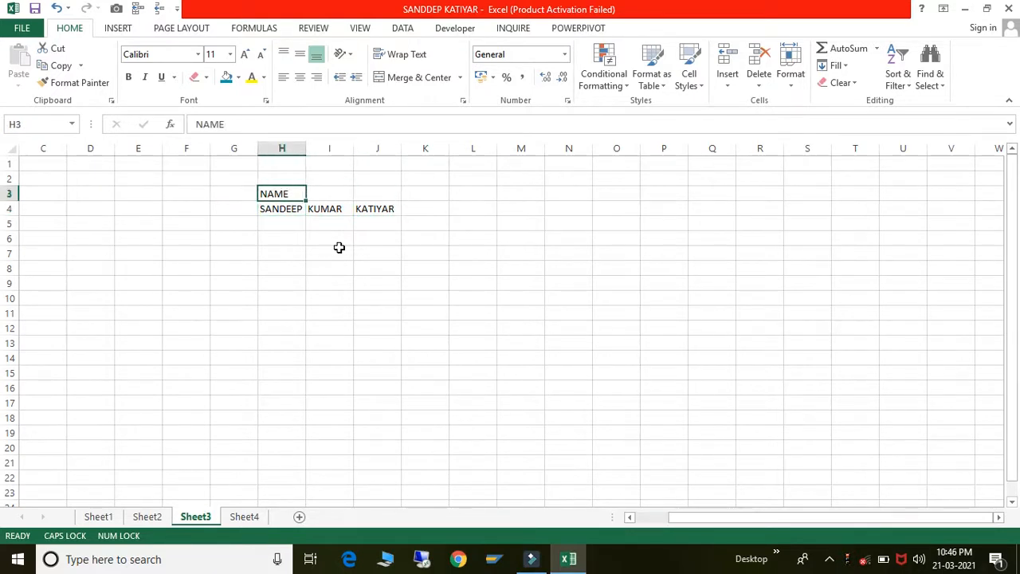
pyautogui.hotkey('shift', 'Right')
pyautogui.hotkey('shift', 'Right')
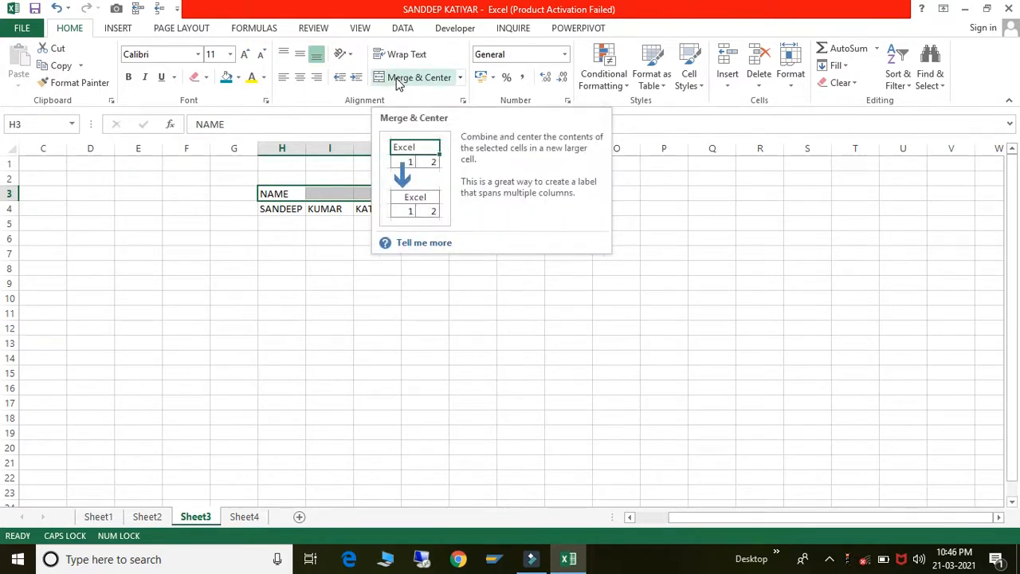
# - Apply Merge & Center to the NAME heading over H3:J3
pyautogui.click(461, 77)
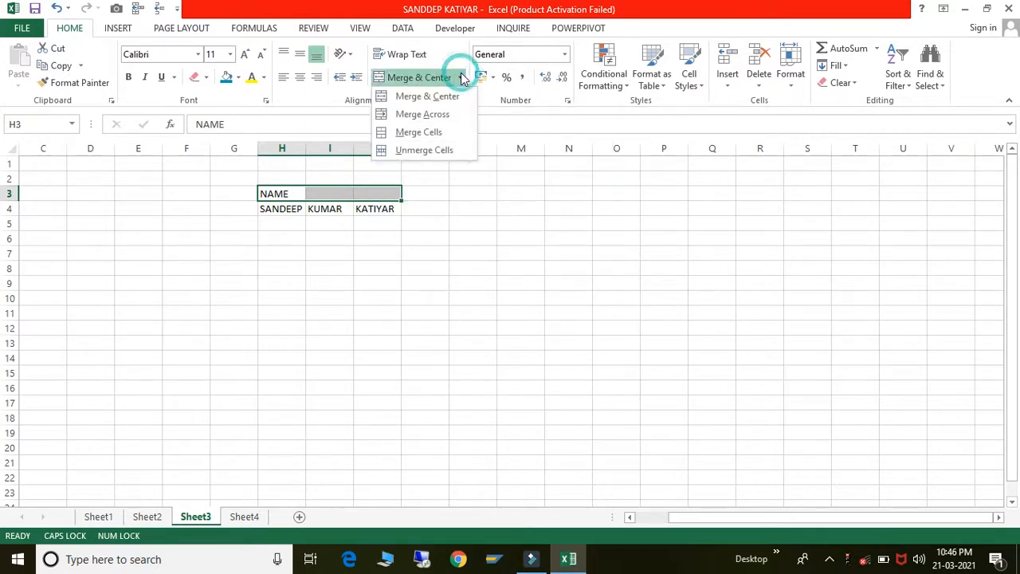
pyautogui.click(426, 97)
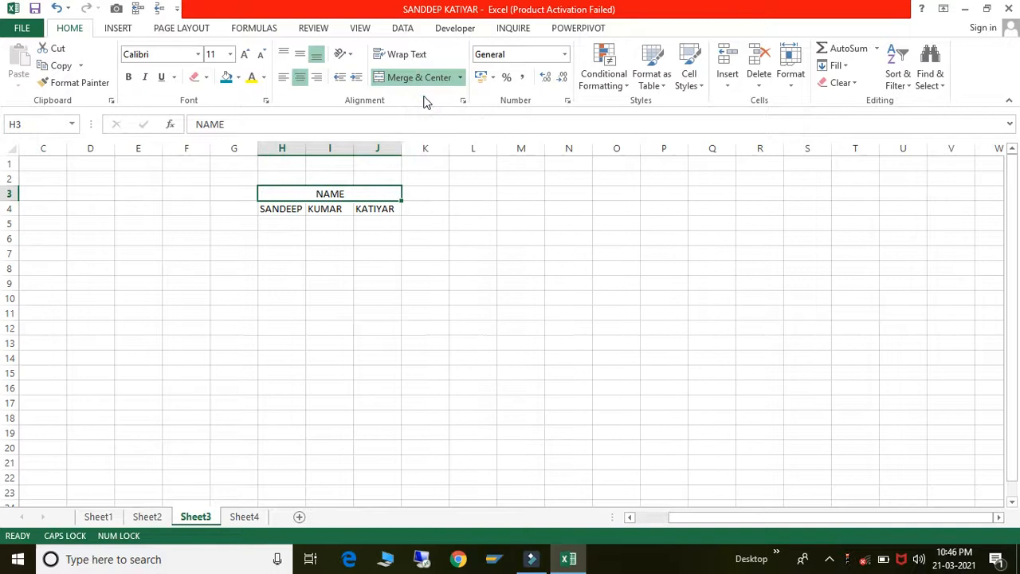
pyautogui.click(437, 378)
pyautogui.click(360, 197)
# - Centre cell K5, then reselect the merged NAME heading
pyautogui.click(409, 227)
pyautogui.click(404, 79)
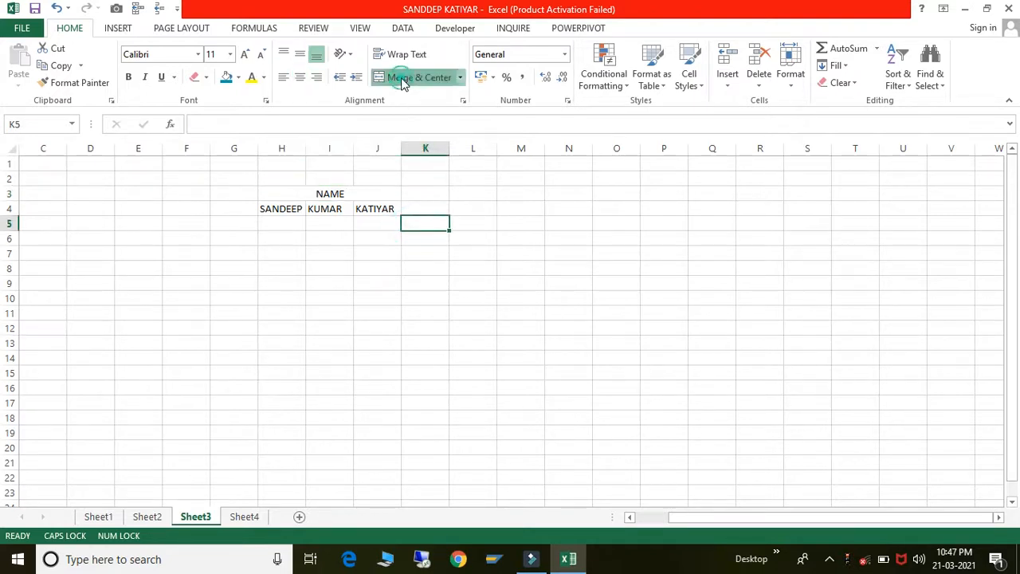
pyautogui.click(352, 195)
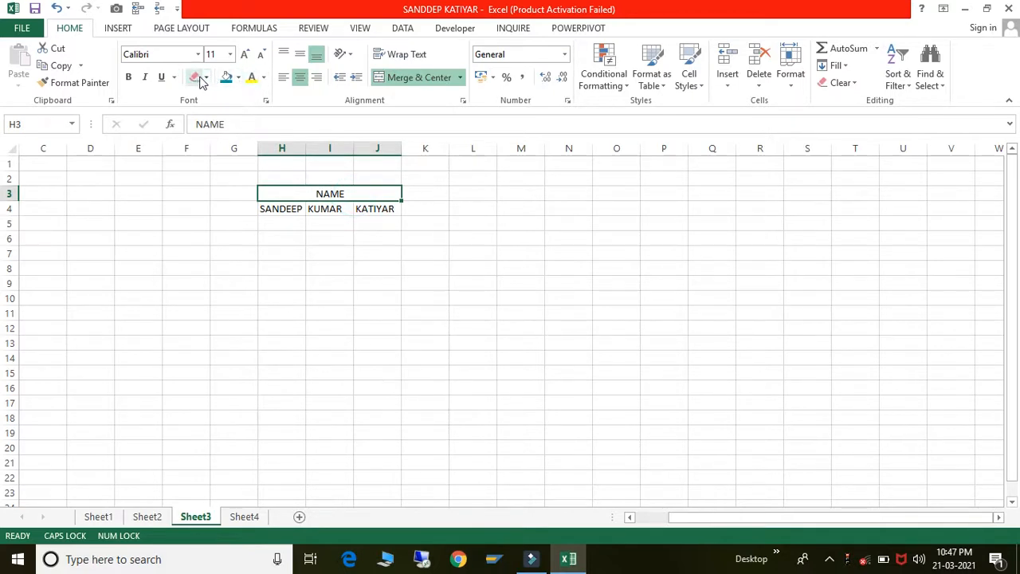
# - Put All Borders around every cell of H3:J4
pyautogui.hotkey('shift', 'Down')
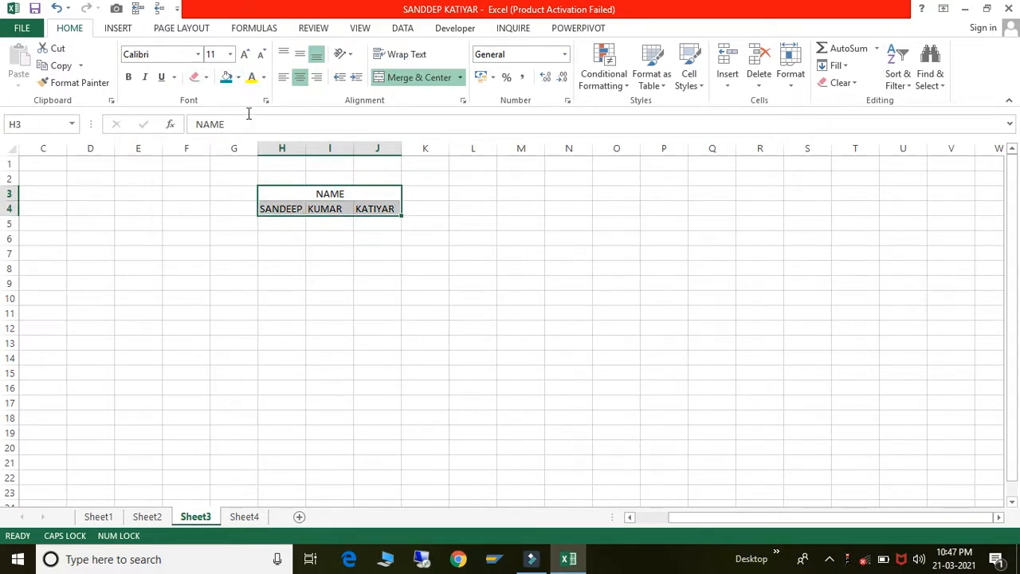
pyautogui.click(206, 78)
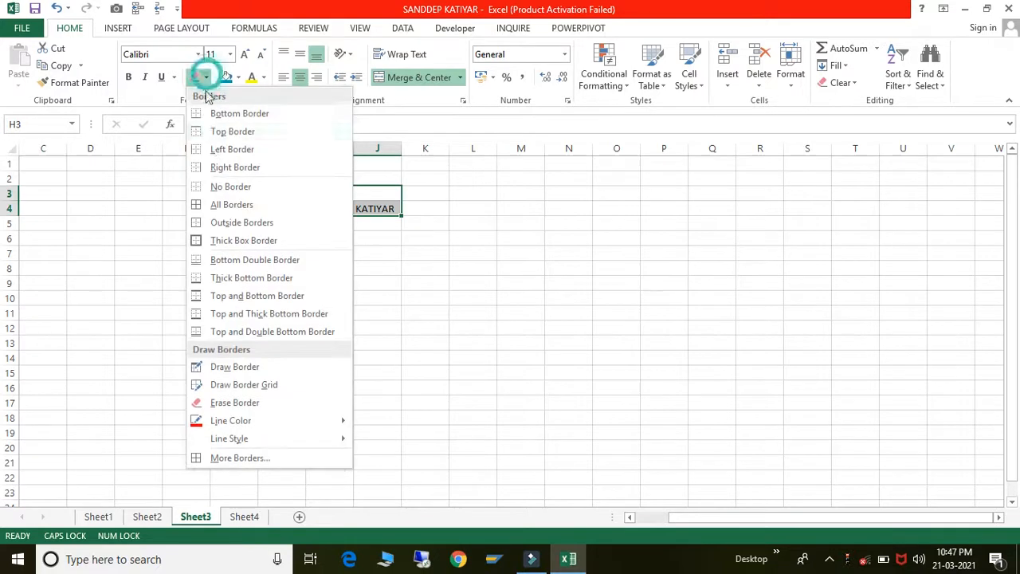
pyautogui.click(213, 204)
pyautogui.click(611, 266)
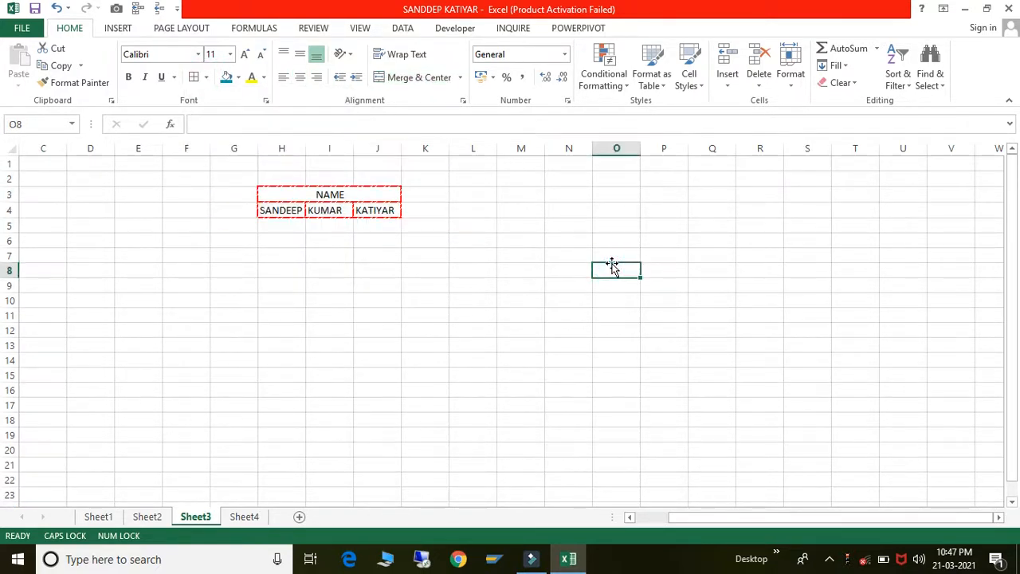
# - Pick a line style and draw a red border segment beside cell N5
pyautogui.click(394, 194)
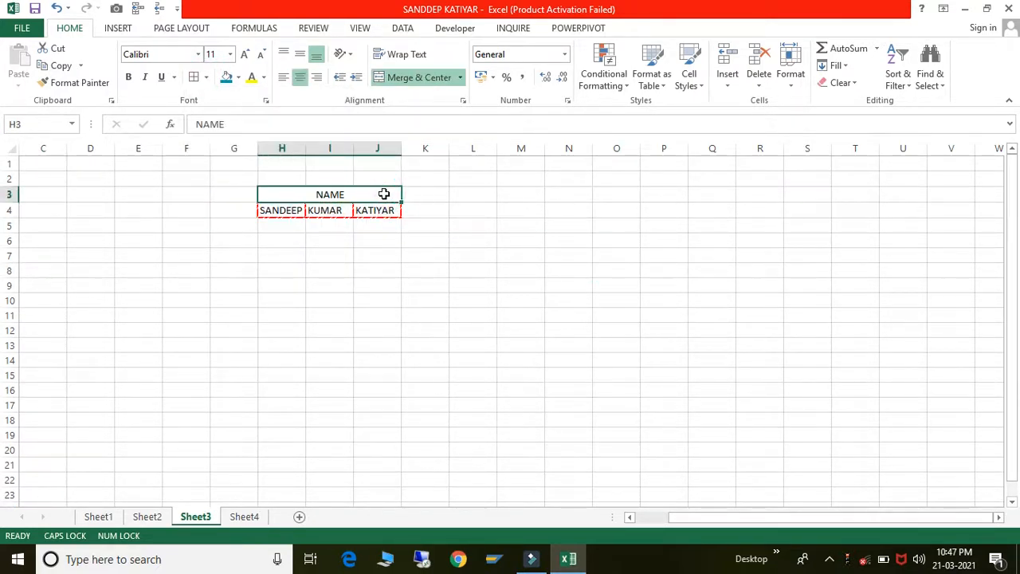
pyautogui.hotkey('shift', 'Down')
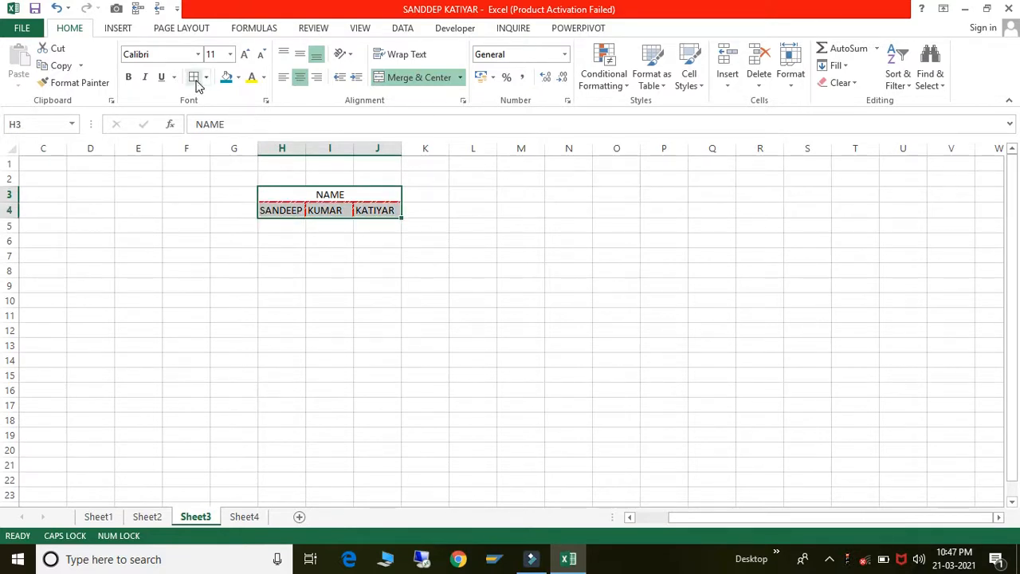
pyautogui.click(205, 80)
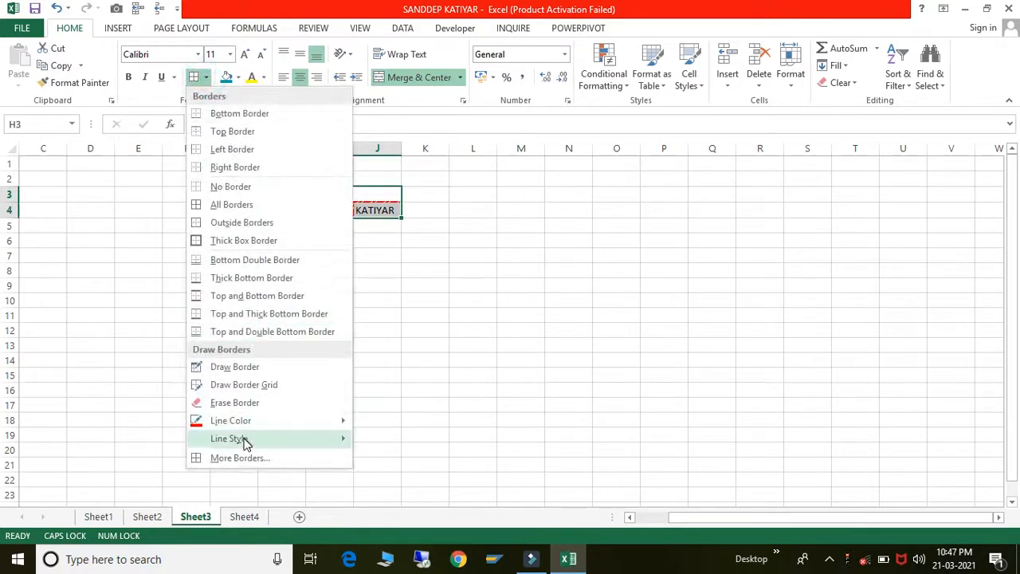
pyautogui.moveTo(245, 441)
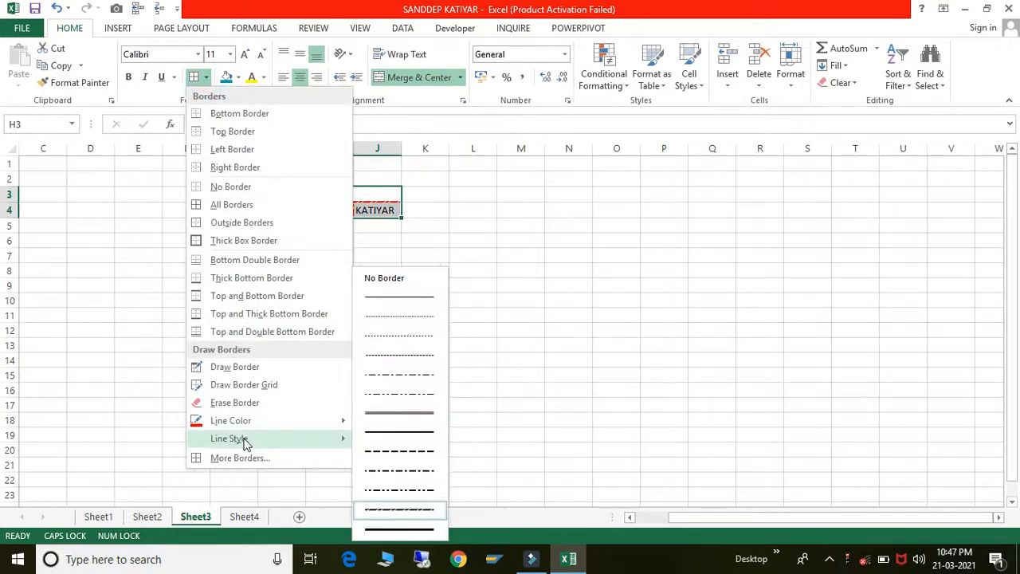
pyautogui.click(408, 292)
pyautogui.click(592, 226)
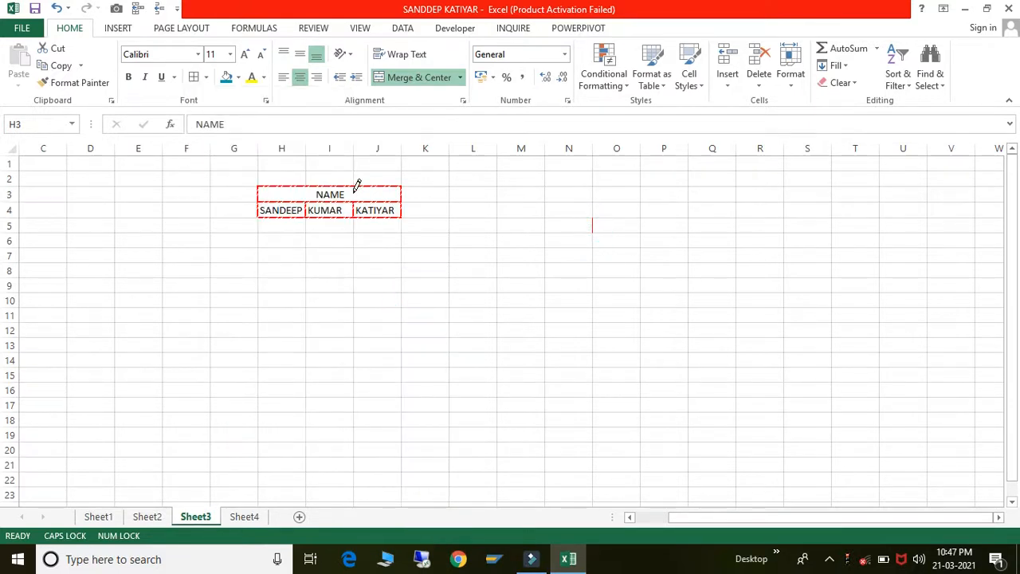
pyautogui.click(354, 191)
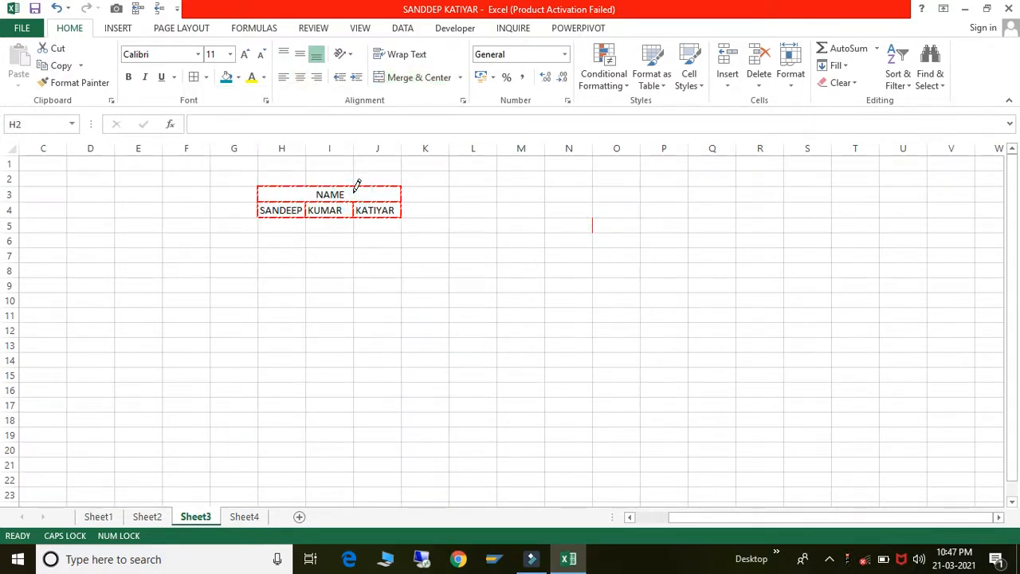
pyautogui.click(354, 192)
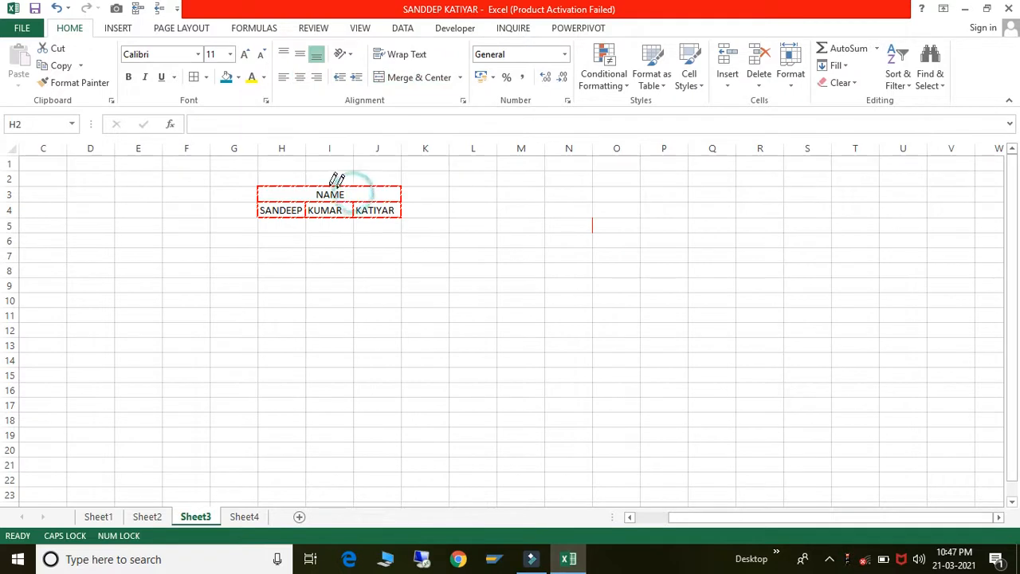
# - Select the NAME table H3:J4 and bring up the Borders options
pyautogui.click(207, 76)
pyautogui.click(201, 206)
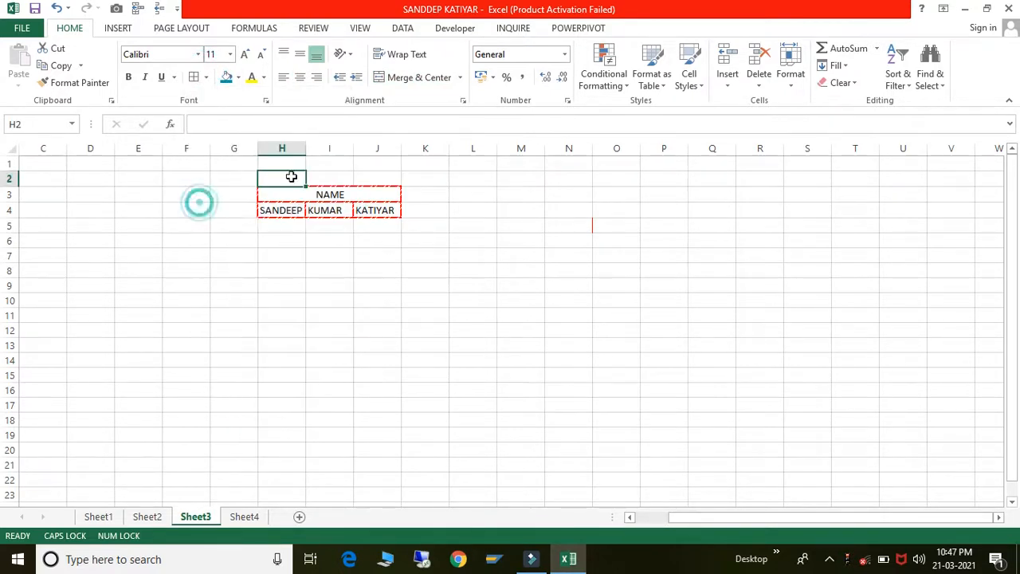
pyautogui.click(318, 192)
pyautogui.hotkey('shift', 'Down')
pyautogui.hotkey('shift', 'Down')
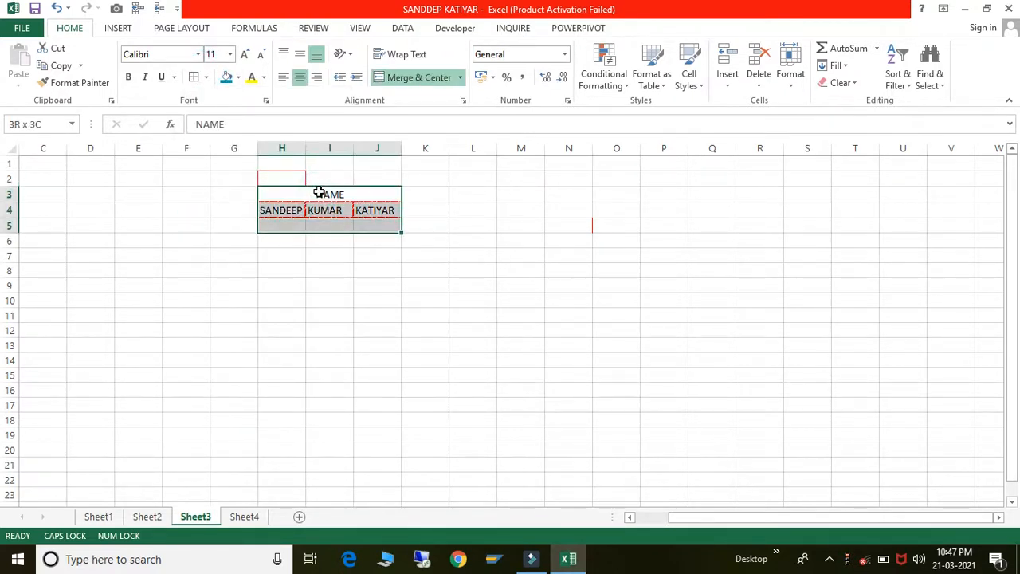
pyautogui.hotkey('shift', 'Up')
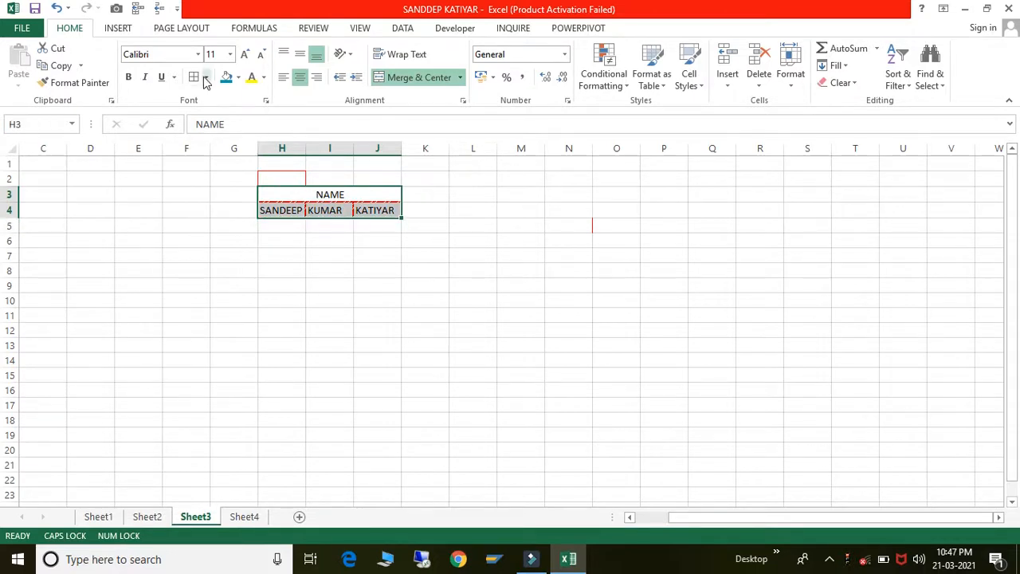
pyautogui.click(206, 77)
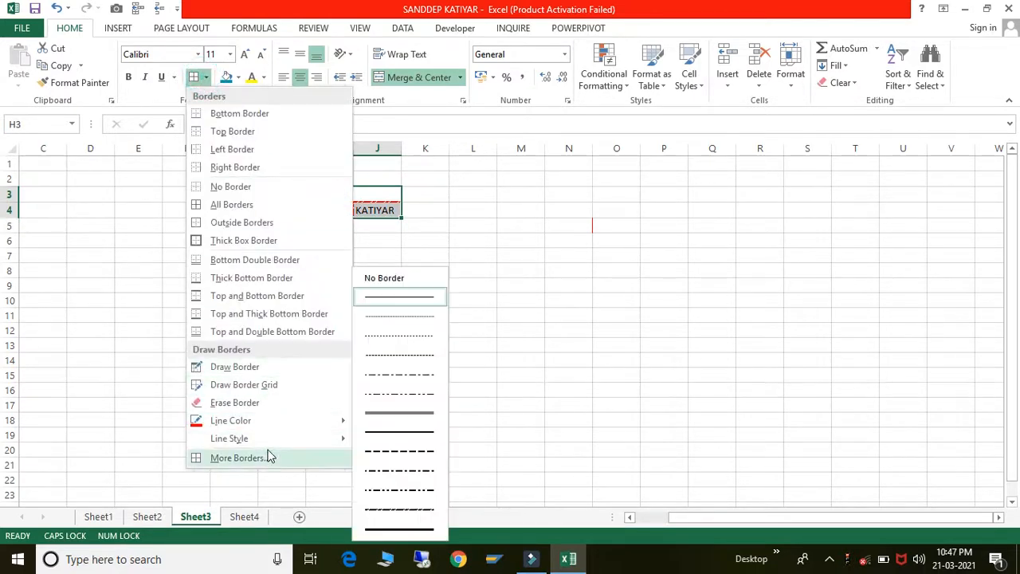
pyautogui.moveTo(268, 445)
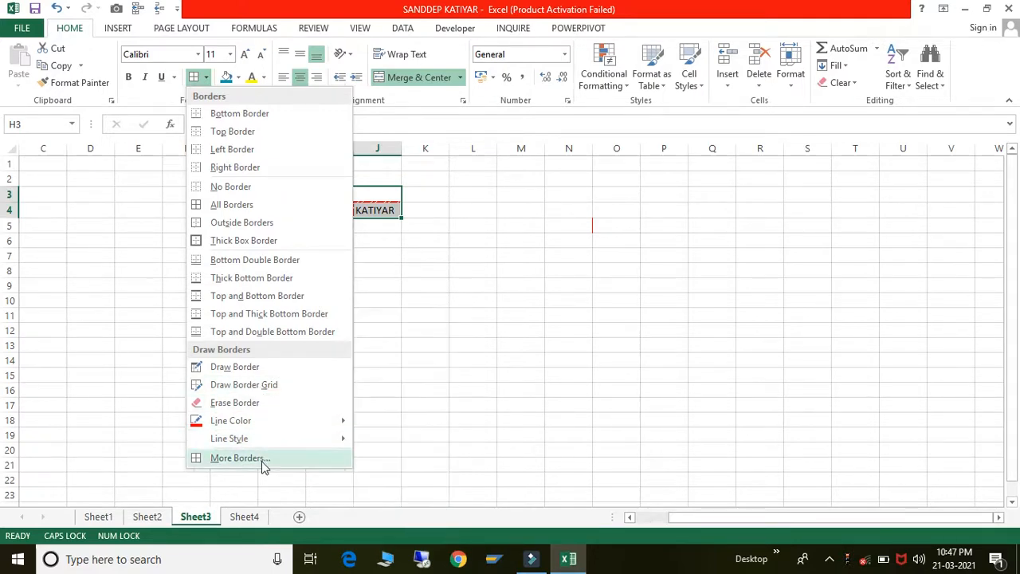
# - In More Borders, set line style None with Outline and Inside to clear H3:J4's borders
pyautogui.click(261, 460)
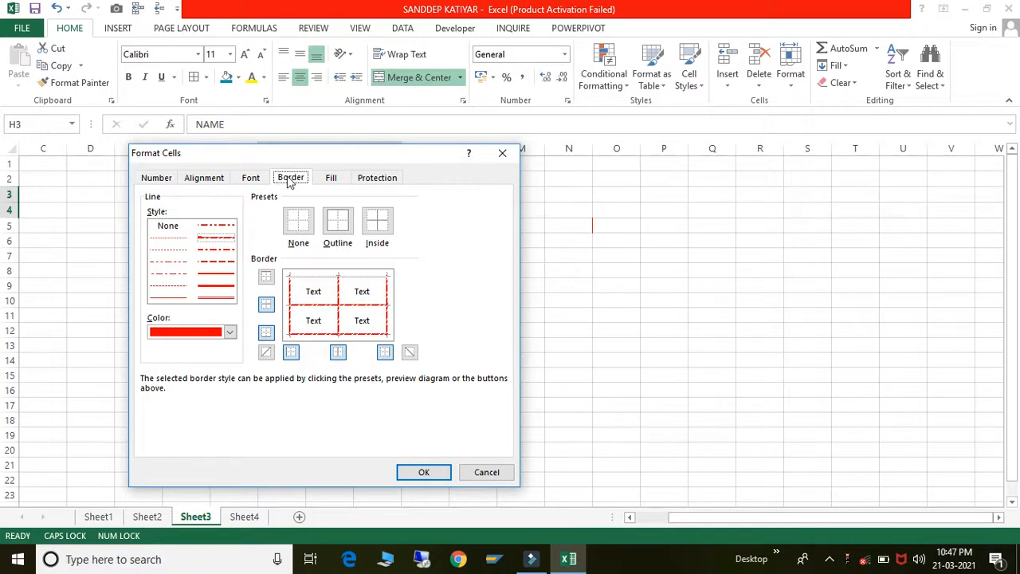
pyautogui.click(317, 275)
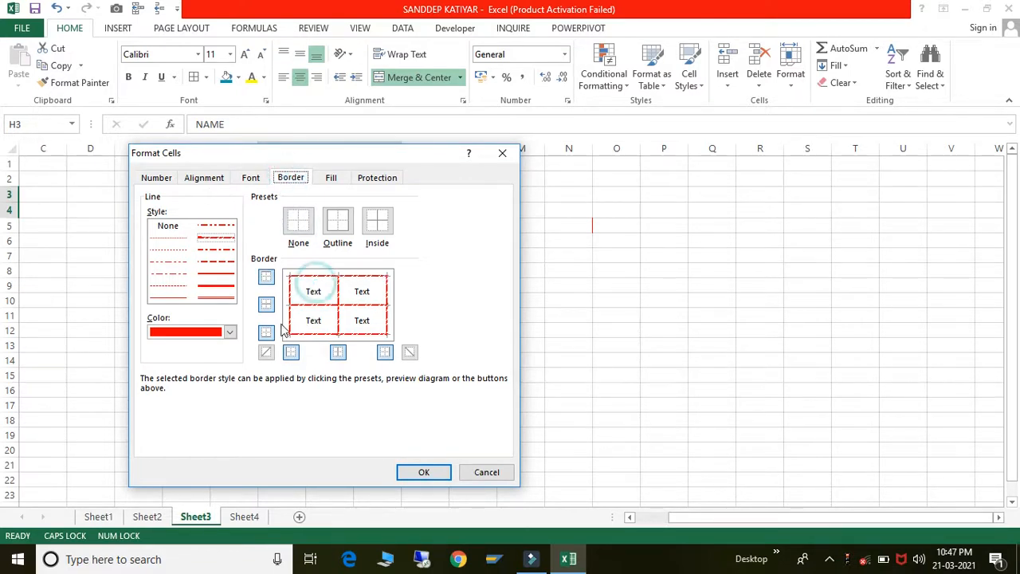
pyautogui.click(268, 284)
pyautogui.click(268, 279)
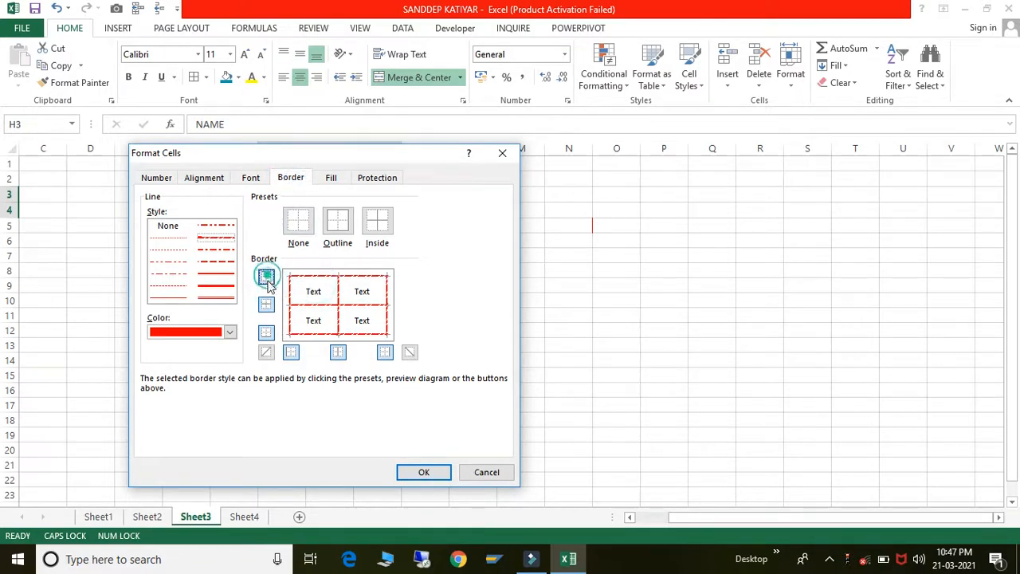
pyautogui.click(267, 306)
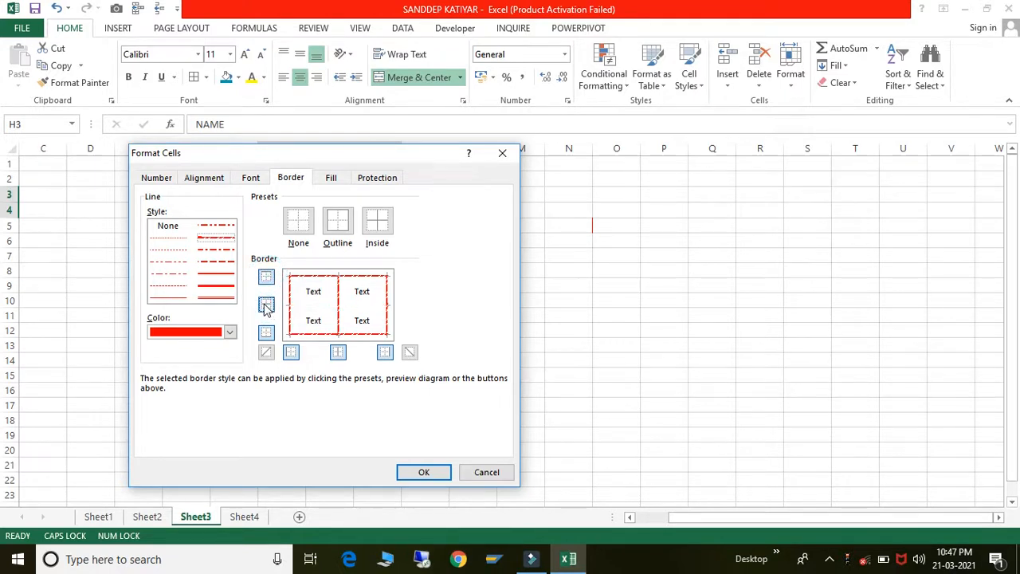
pyautogui.click(166, 226)
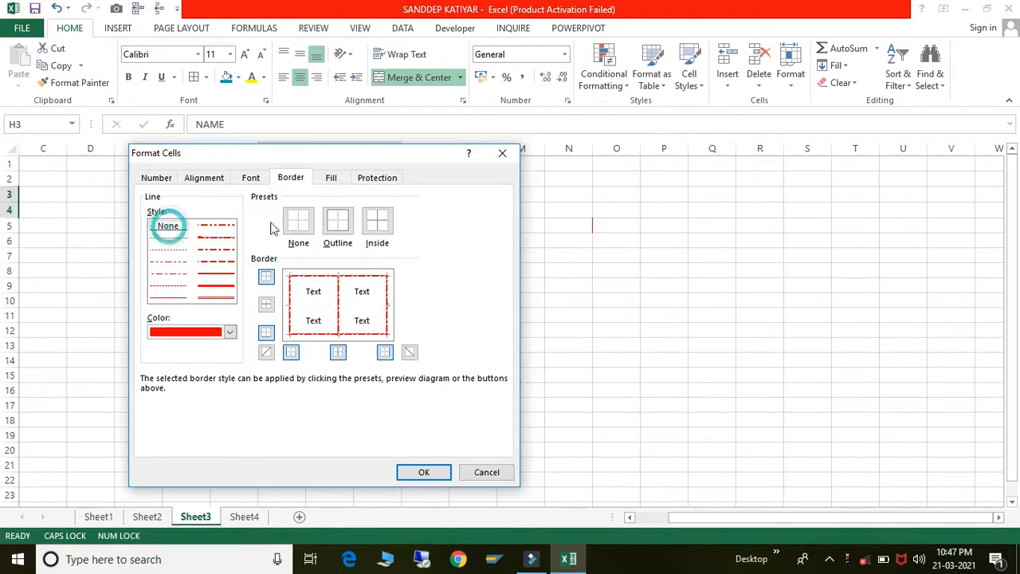
pyautogui.click(347, 230)
pyautogui.click(370, 221)
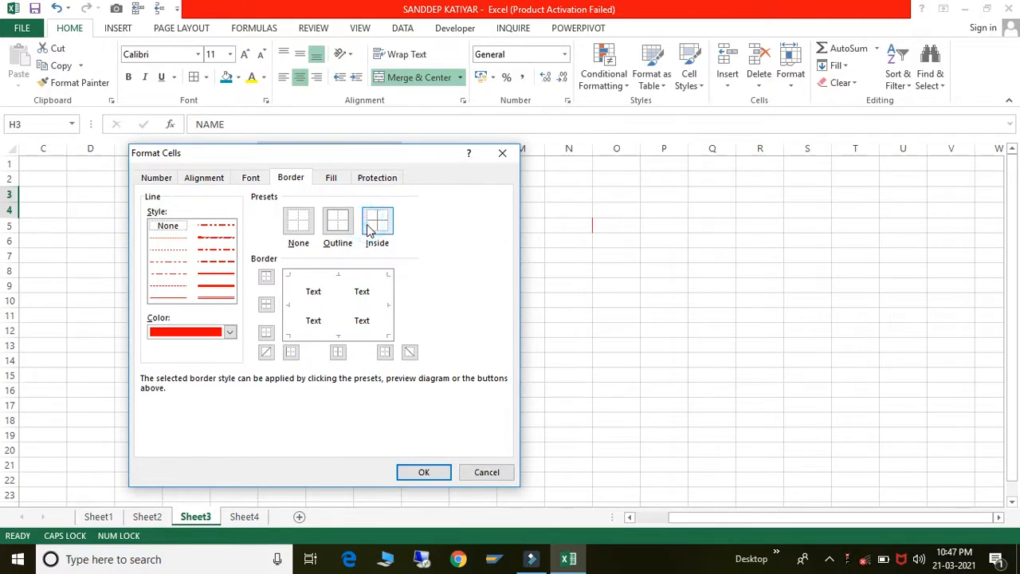
pyautogui.click(412, 470)
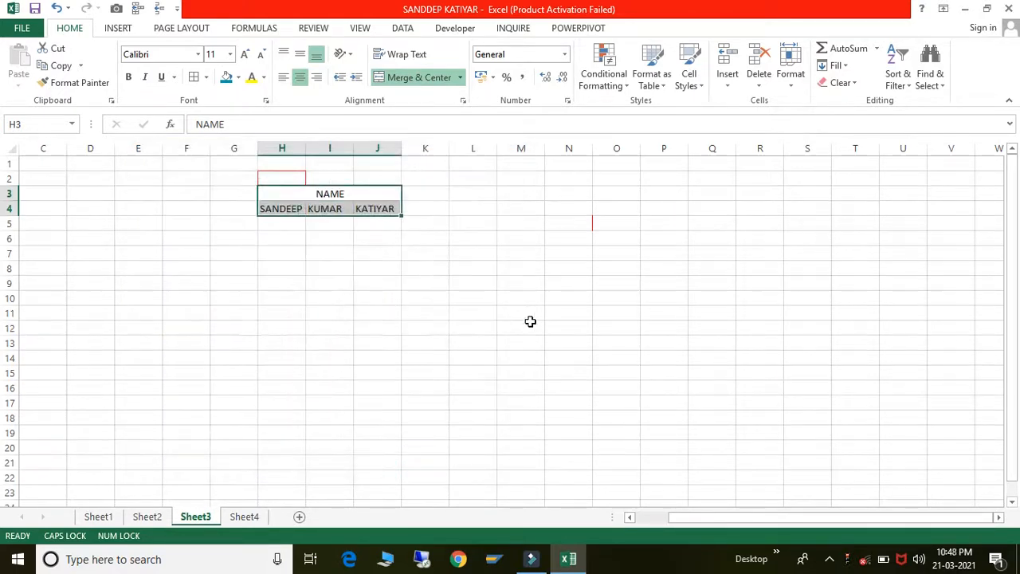
pyautogui.click(527, 325)
# - Choose the double line style in the NAME heading's border settings and confirm
pyautogui.click(326, 194)
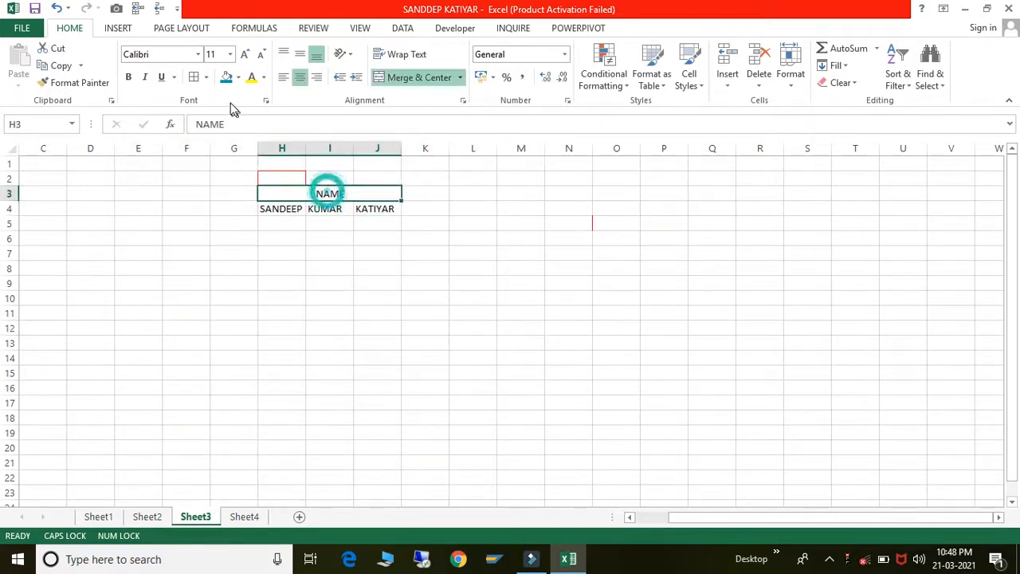
pyautogui.click(195, 78)
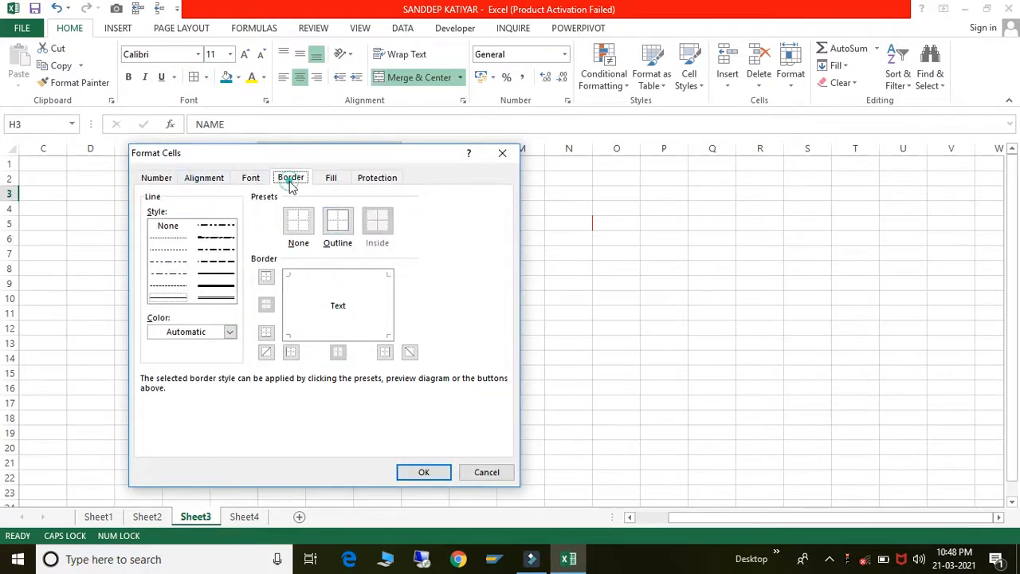
pyautogui.click(181, 251)
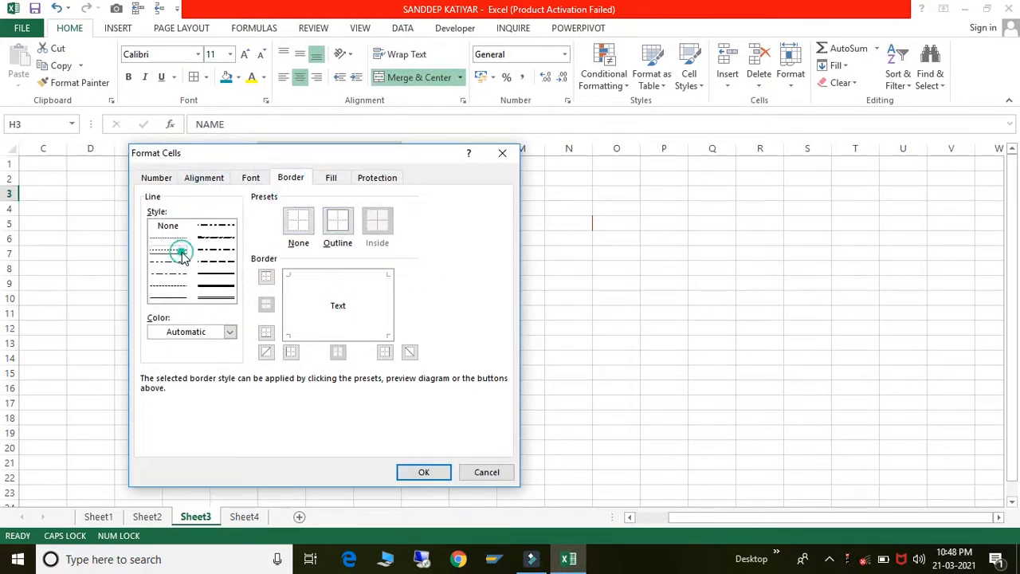
pyautogui.click(169, 237)
pyautogui.click(169, 299)
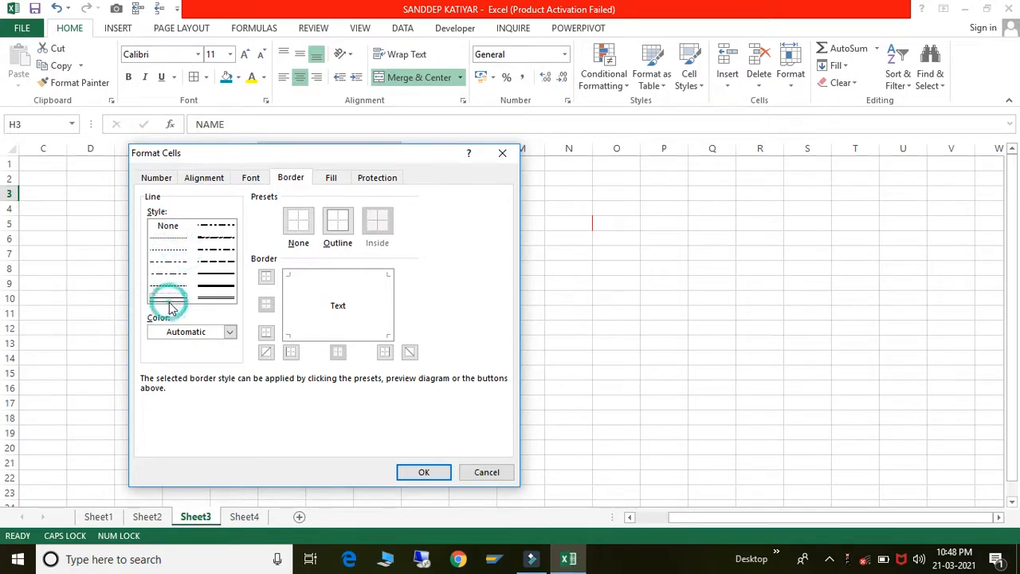
pyautogui.click(419, 471)
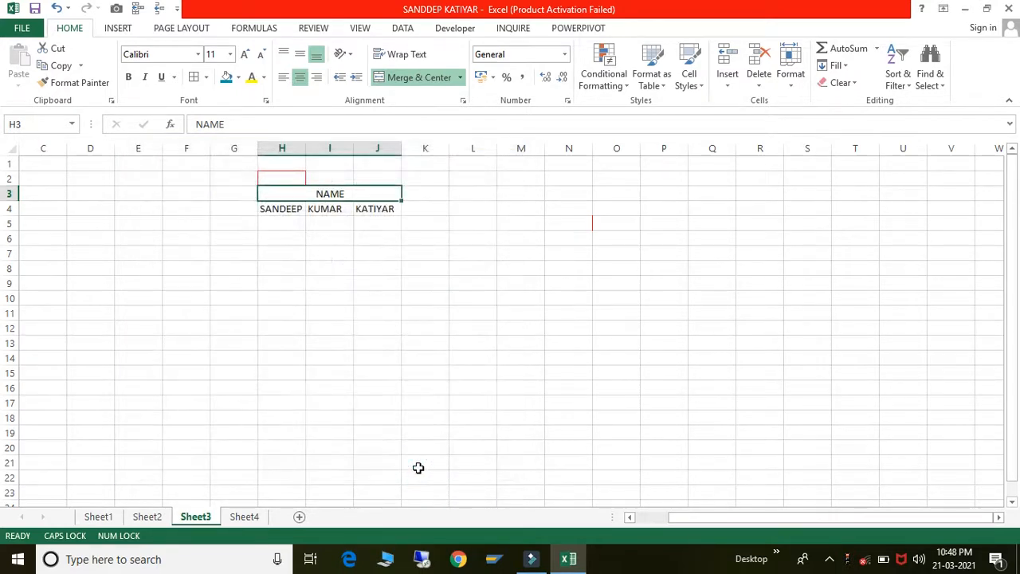
# - Select cell J5 and open Format Cells on the Alignment tab
pyautogui.click(418, 468)
pyautogui.click(353, 188)
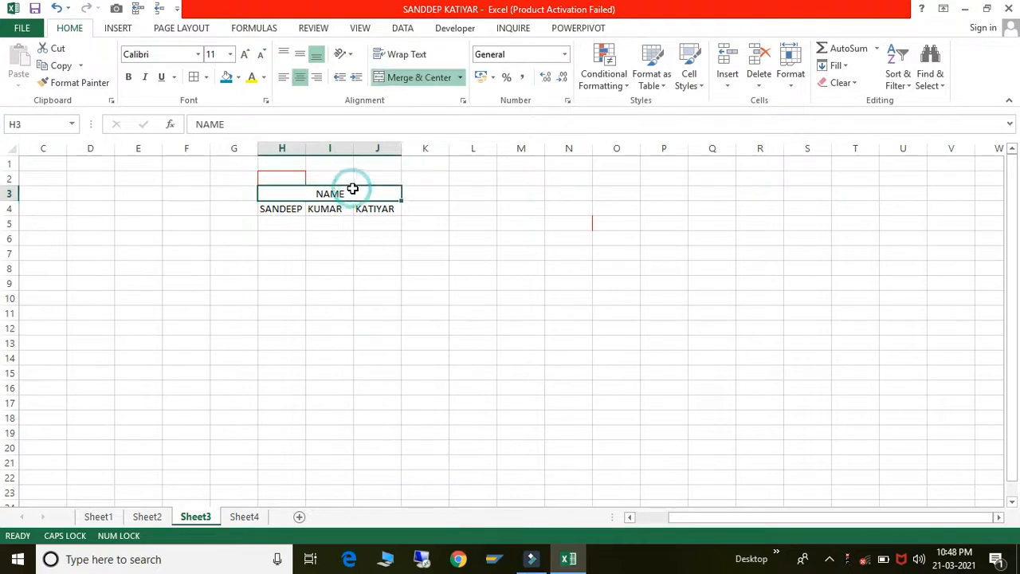
pyautogui.click(364, 221)
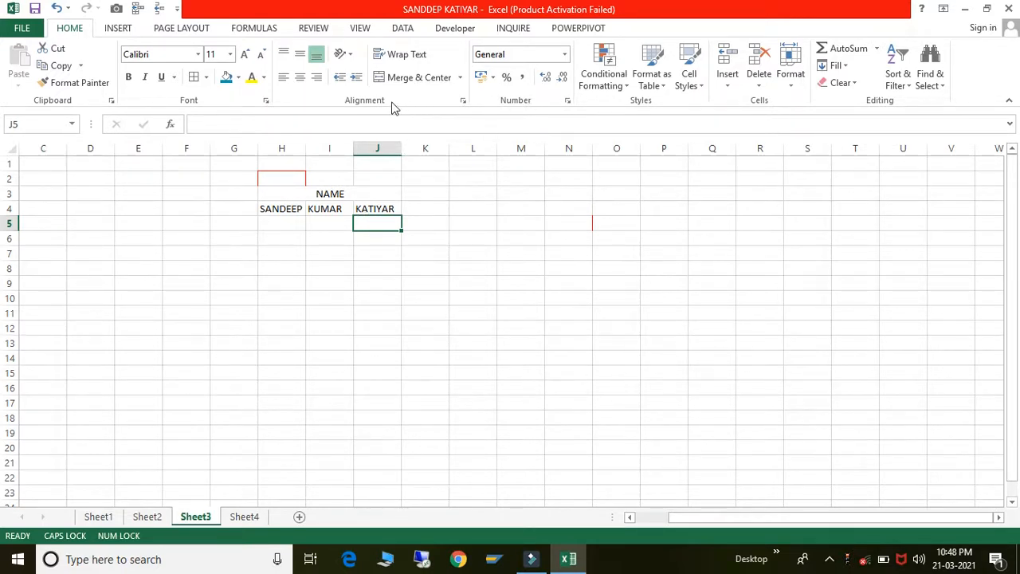
pyautogui.click(362, 103)
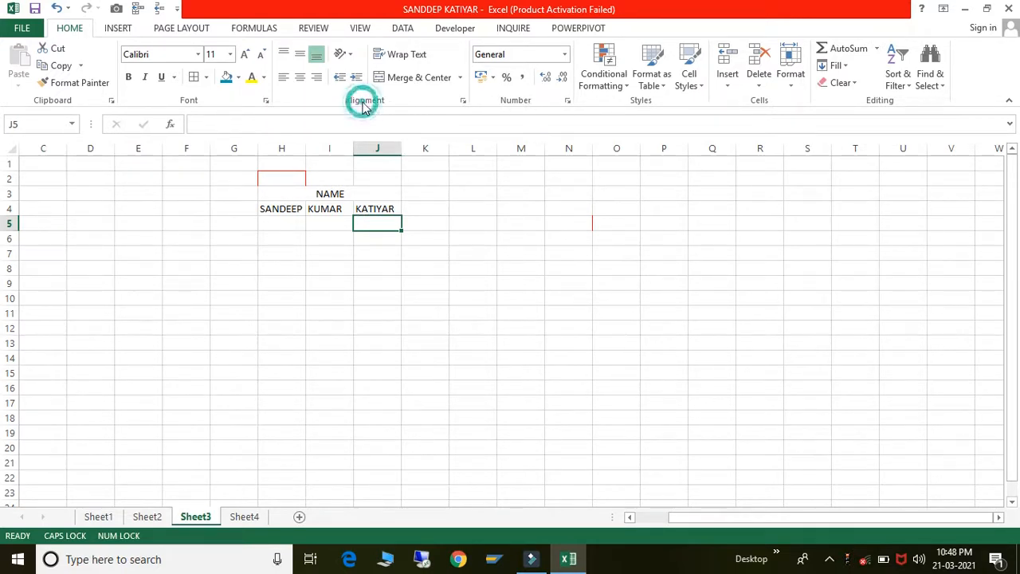
pyautogui.click(463, 102)
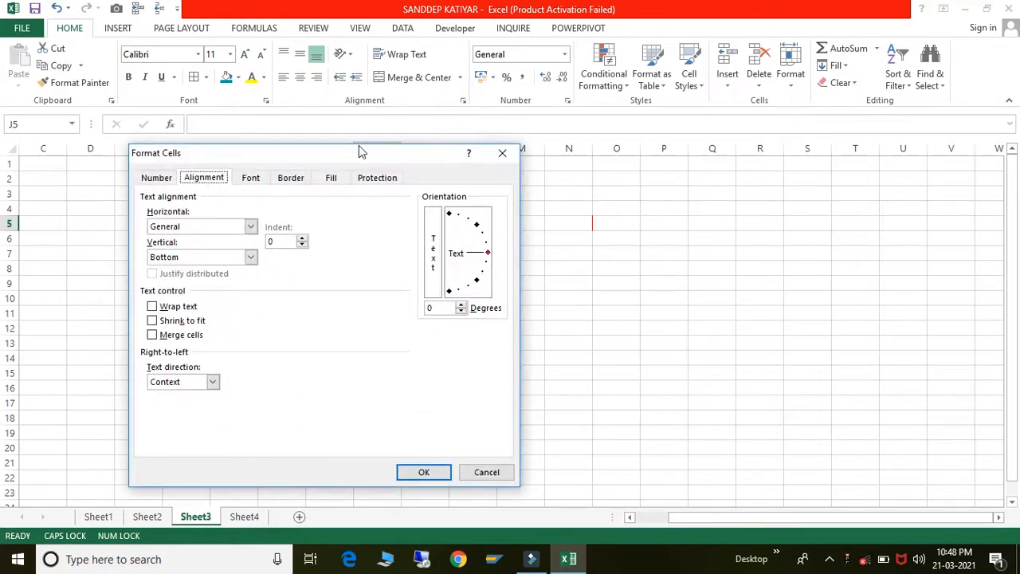
pyautogui.moveTo(347, 155); pyautogui.dragTo(696, 131)
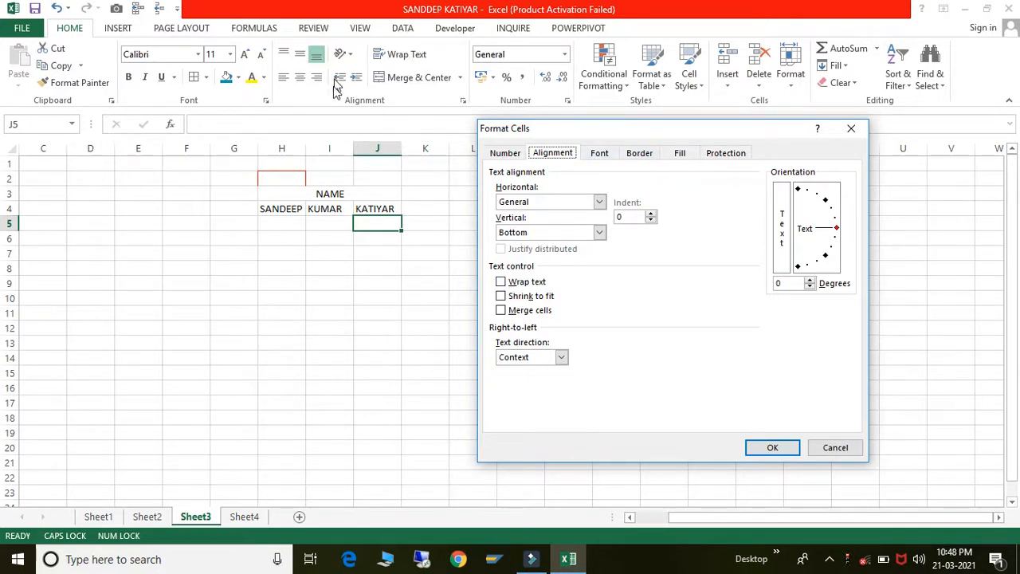
pyautogui.click(505, 286)
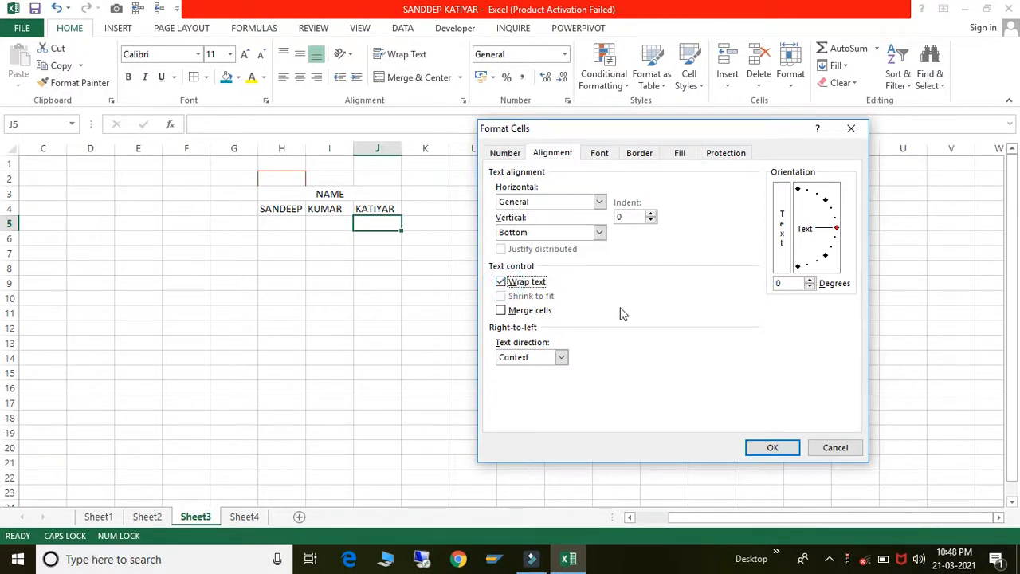
pyautogui.click(528, 311)
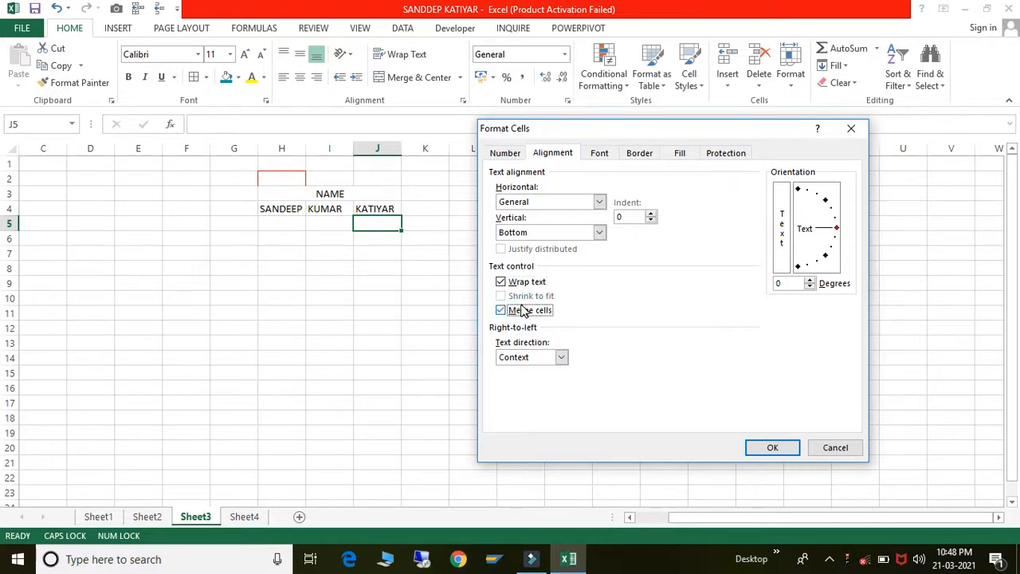
pyautogui.click(509, 283)
pyautogui.click(502, 310)
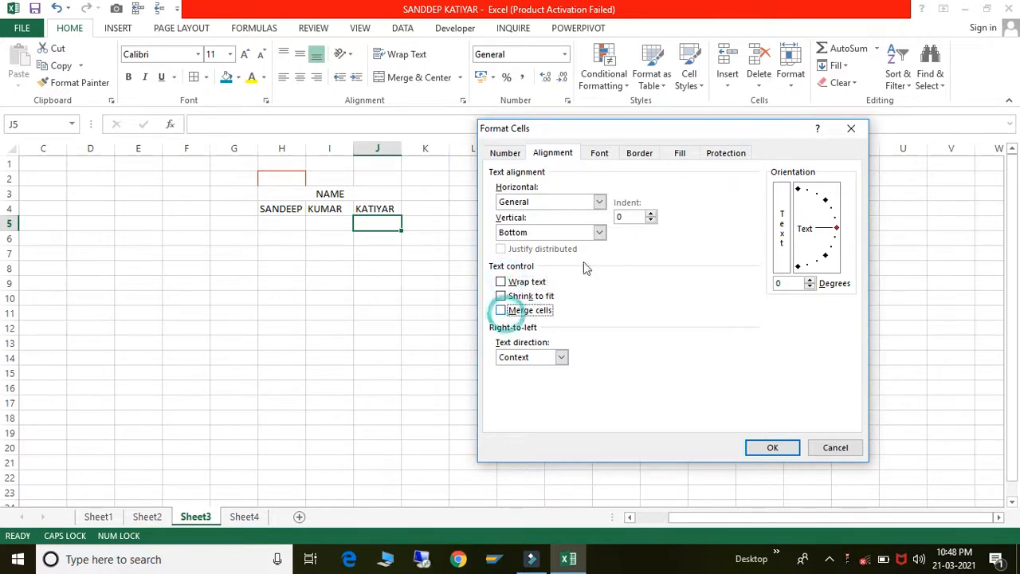
pyautogui.click(602, 153)
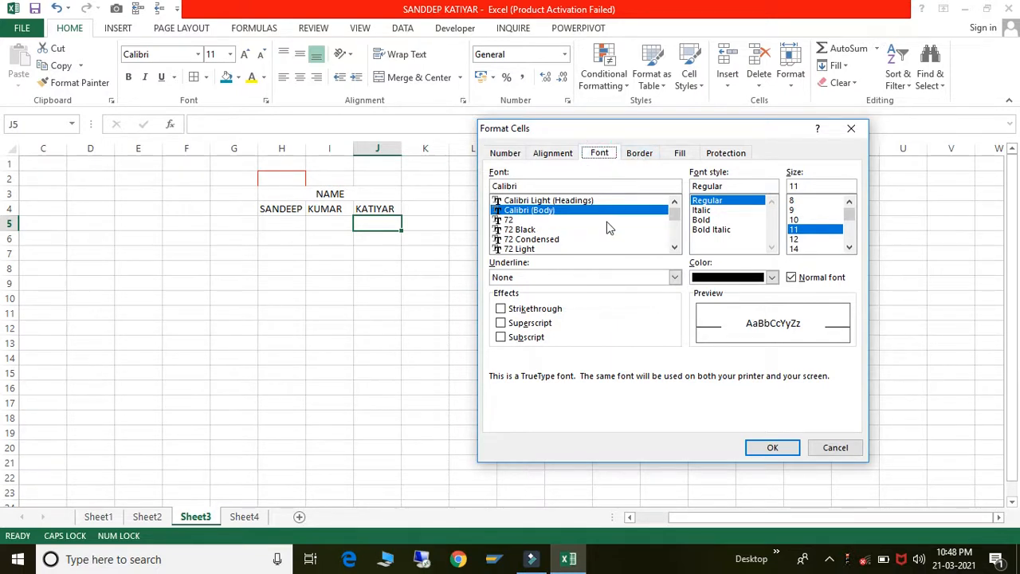
pyautogui.click(555, 230)
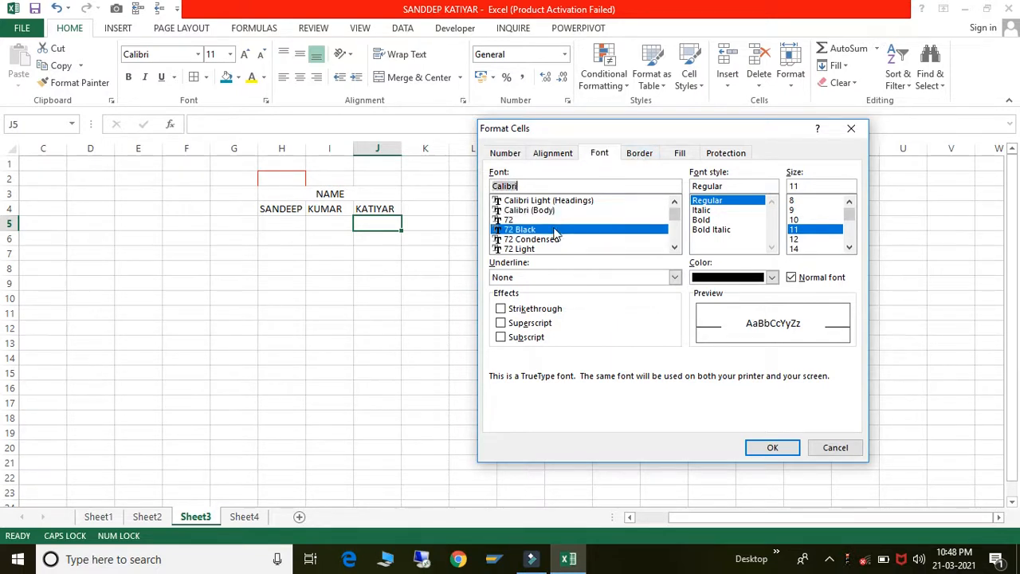
pyautogui.click(795, 214)
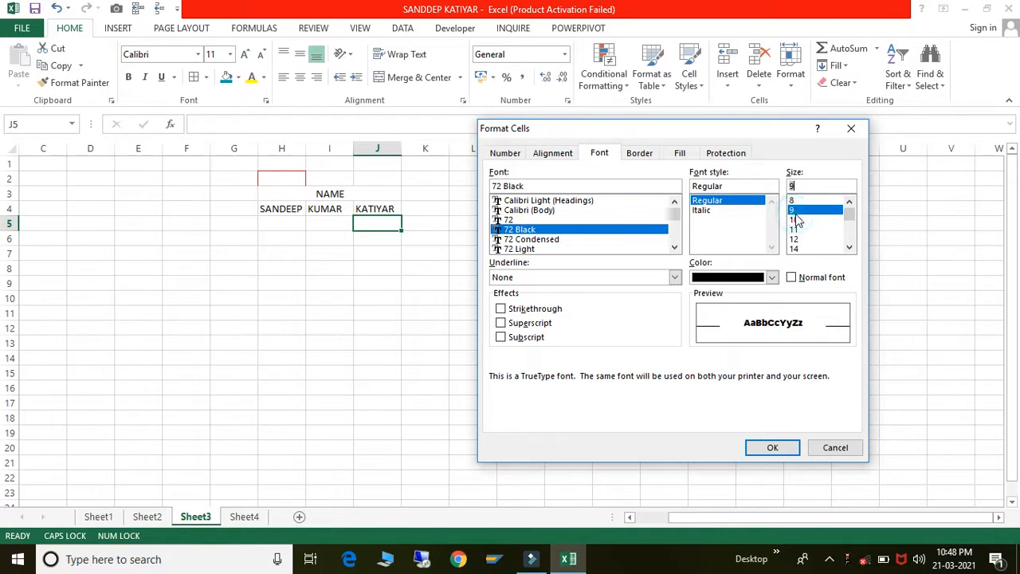
pyautogui.click(643, 155)
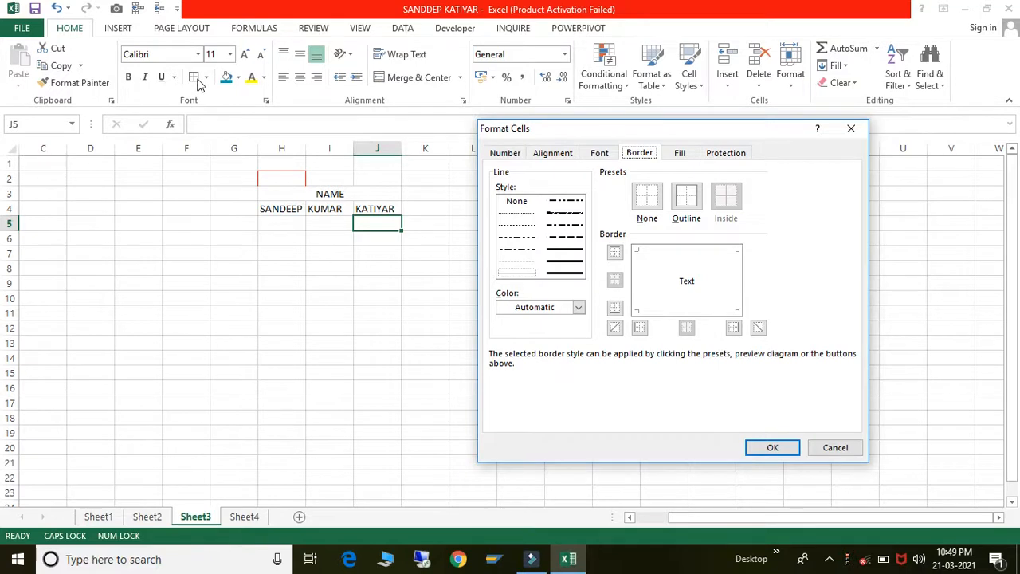
pyautogui.click(677, 159)
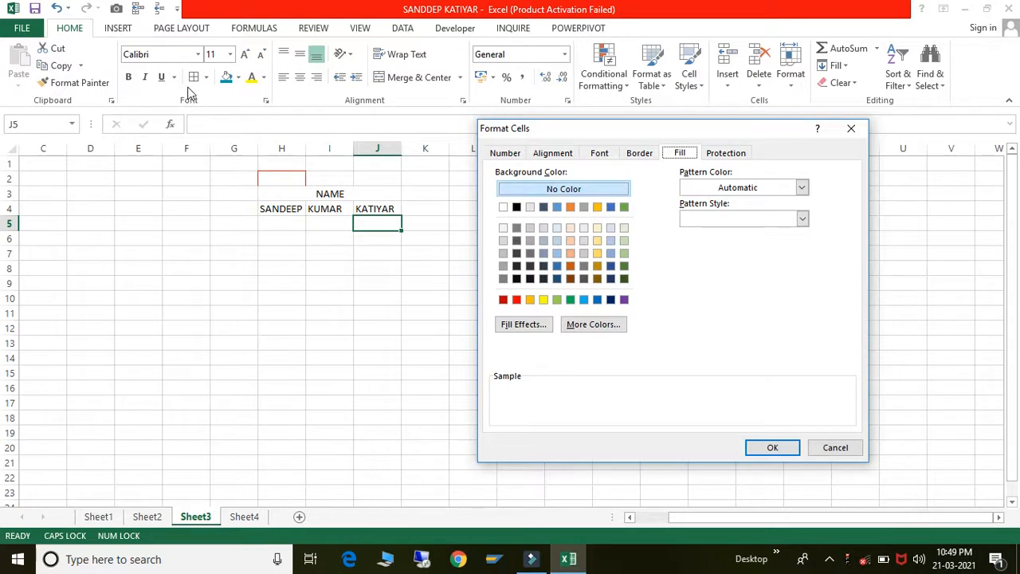
pyautogui.click(724, 153)
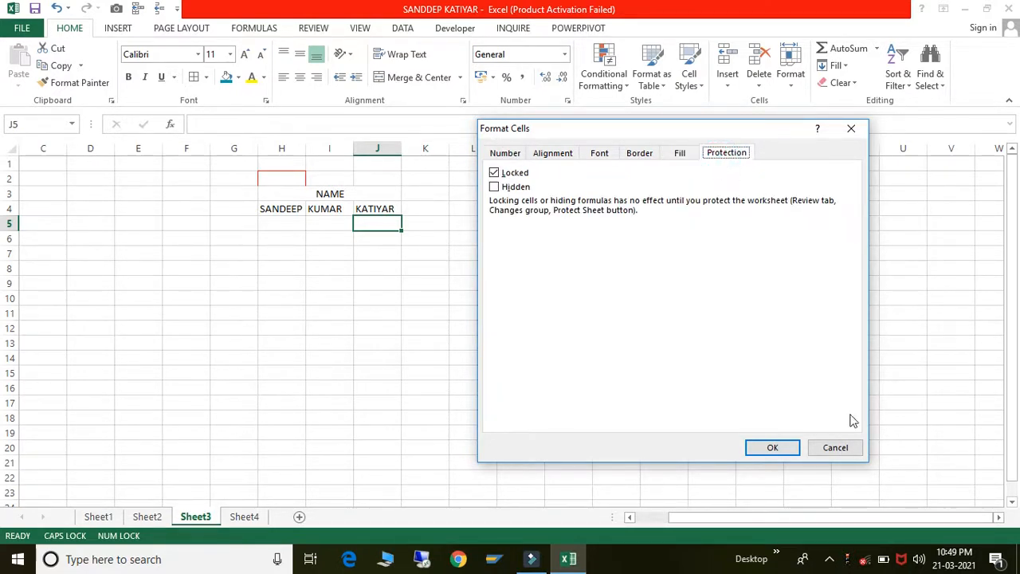
pyautogui.click(838, 448)
pyautogui.click(531, 332)
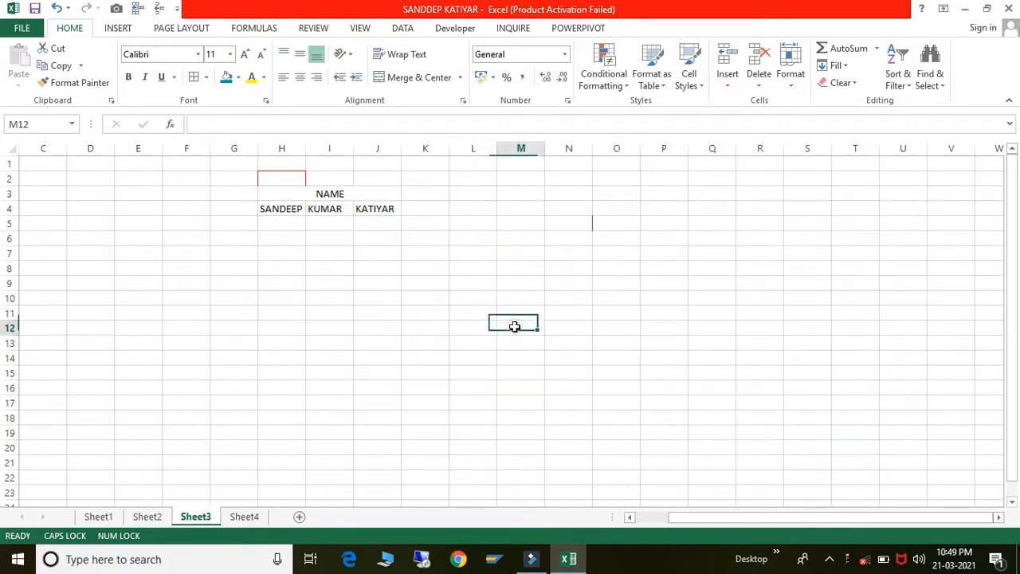
# - Try merging the large F1:M9 block and dismiss the merged-cells warning
pyautogui.moveTo(198, 166); pyautogui.dragTo(537, 284)
pyautogui.hotkey('ctrl', 'd')
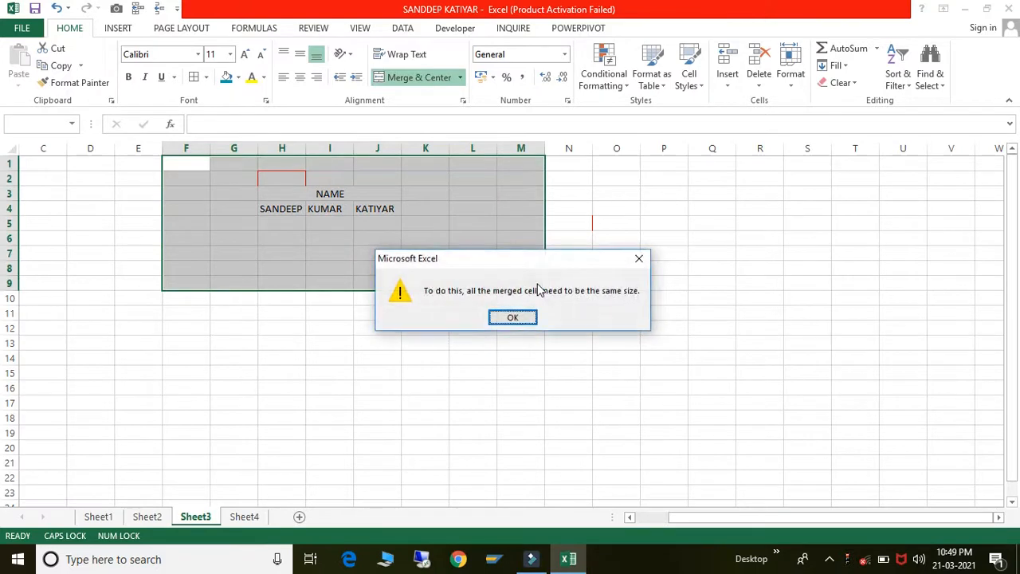
pyautogui.press('Return')
pyautogui.click(524, 281)
# - Merge then unmerge NAME across H3:J3, and delete the whole name table
pyautogui.moveTo(281, 194); pyautogui.dragTo(398, 191)
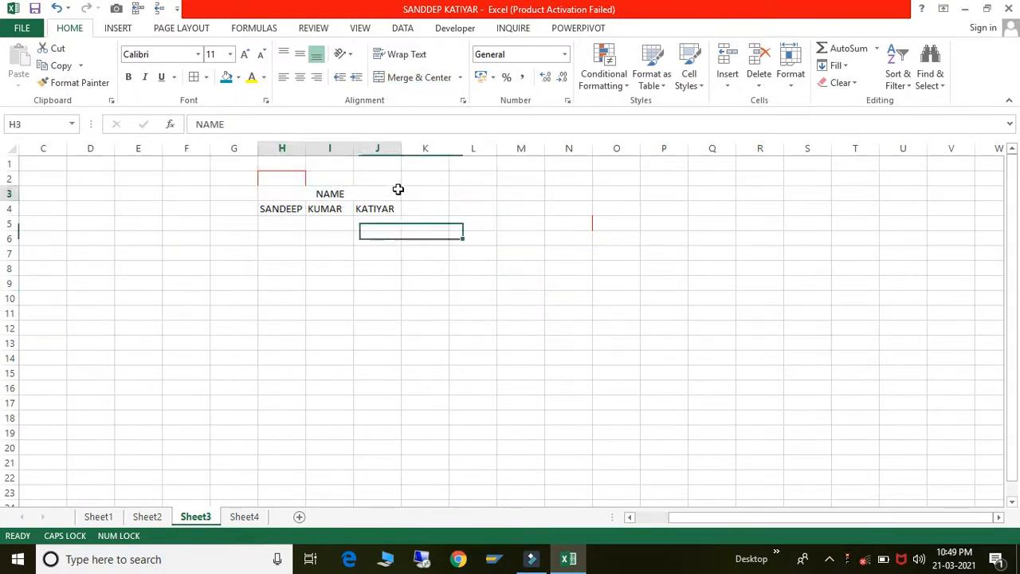
pyautogui.click(406, 77)
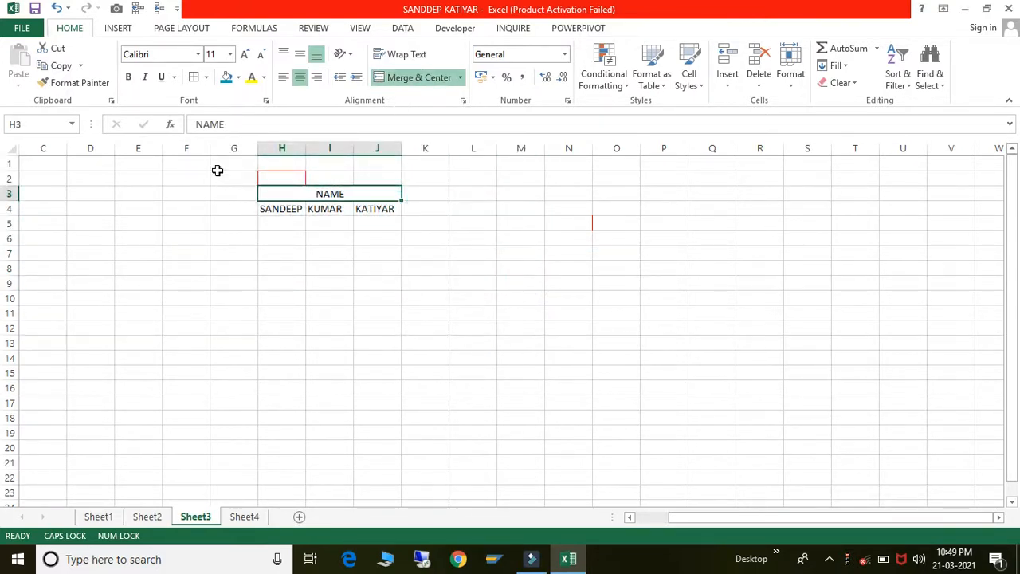
pyautogui.click(390, 78)
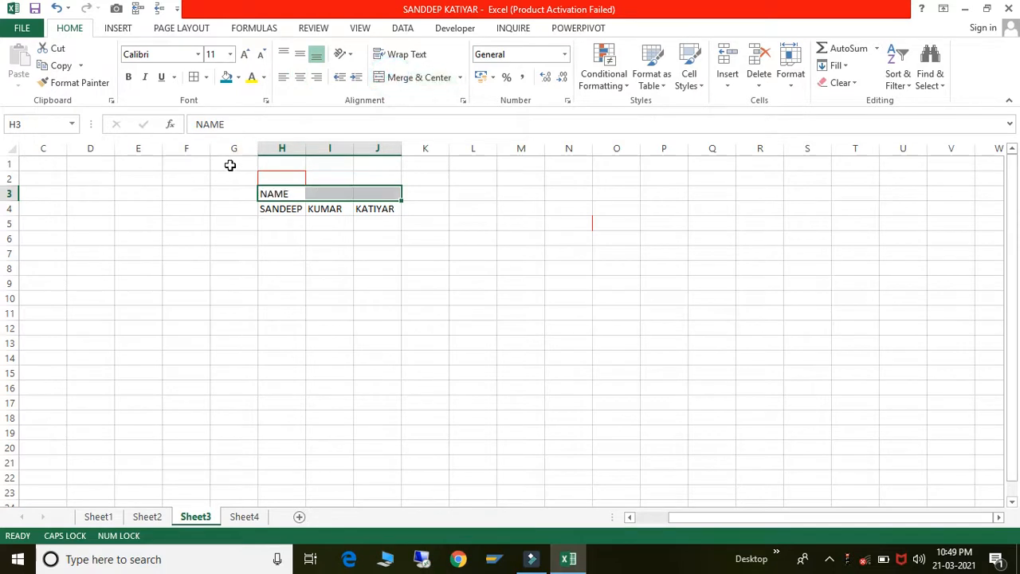
pyautogui.moveTo(228, 165); pyautogui.dragTo(487, 250)
pyautogui.press('Delete')
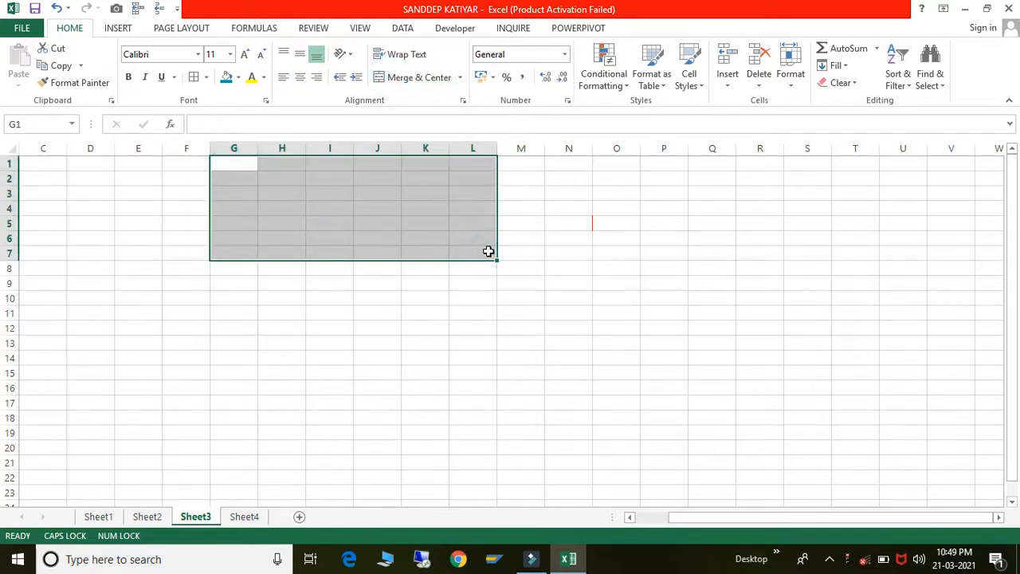
pyautogui.click(432, 235)
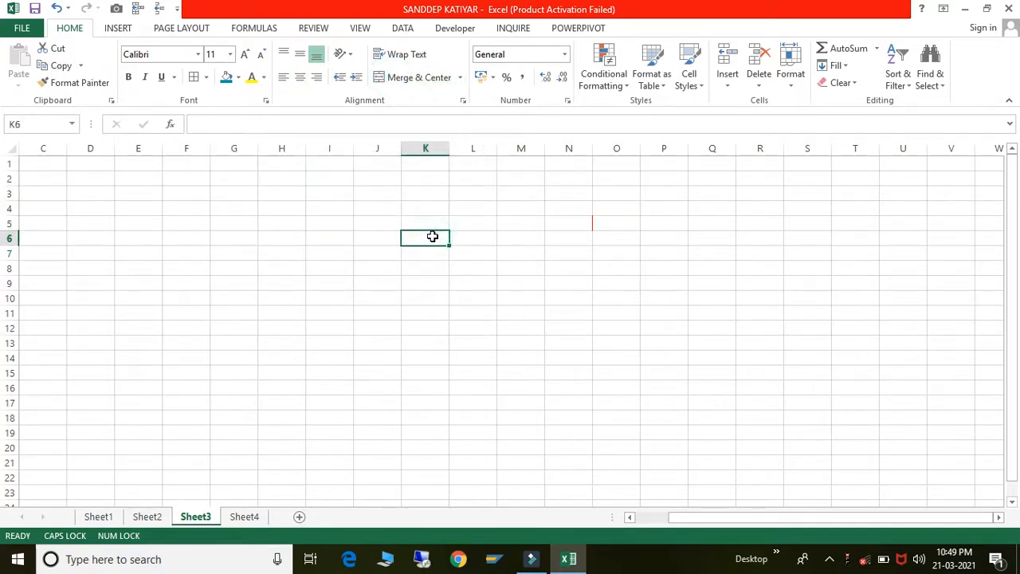
# - Enter 10 and 20 in C1:D1 and the formula =C1*D1 in E1
pyautogui.click(99, 174)
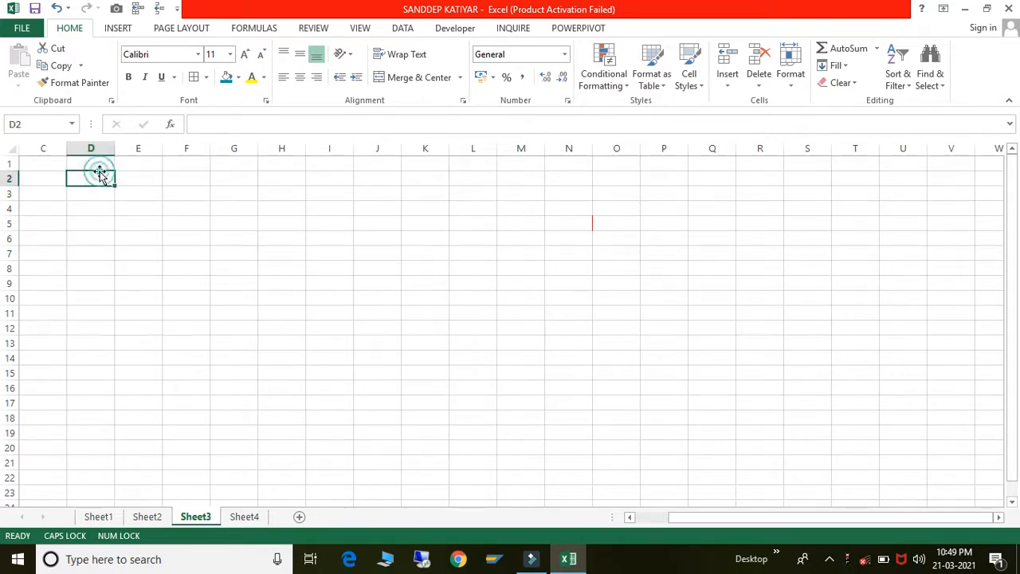
pyautogui.click(50, 162)
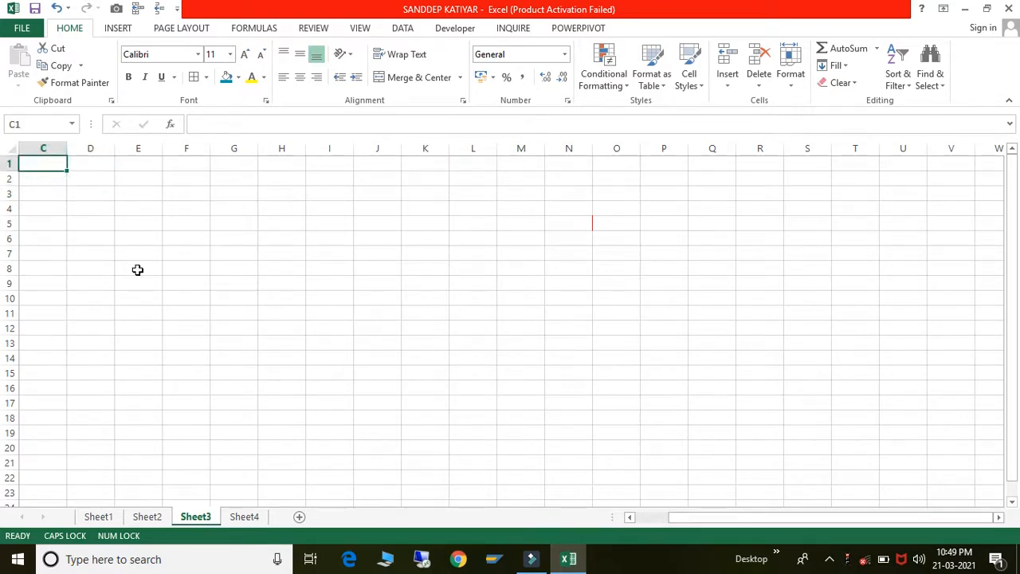
pyautogui.write('10')
pyautogui.press('Tab')
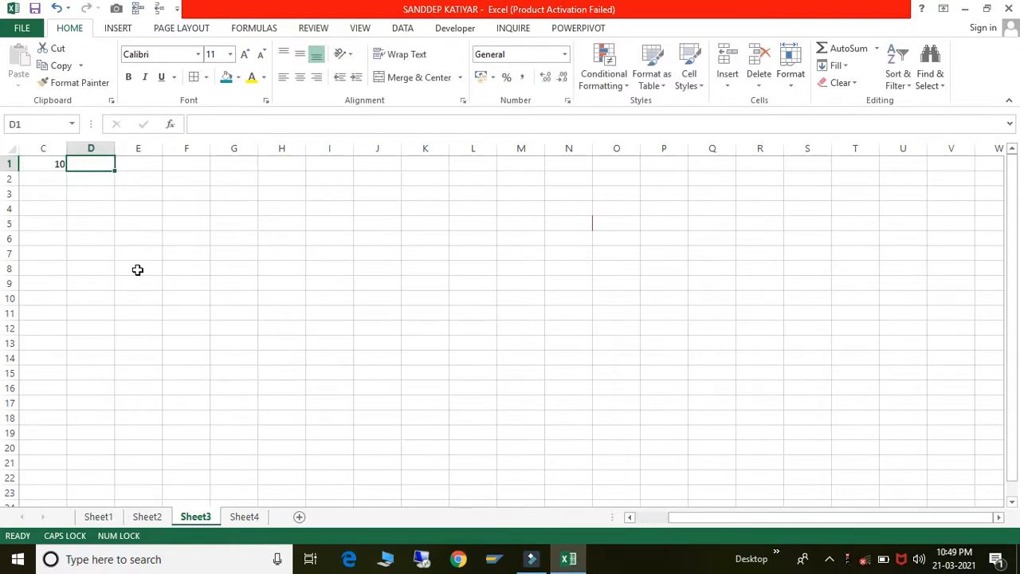
pyautogui.write('20')
pyautogui.press('Tab')
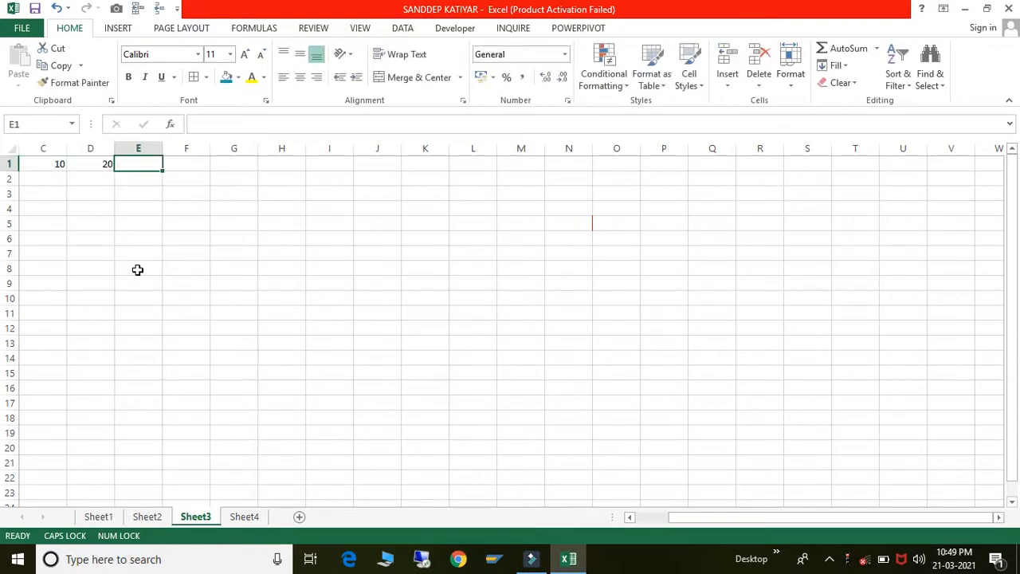
pyautogui.write('=')
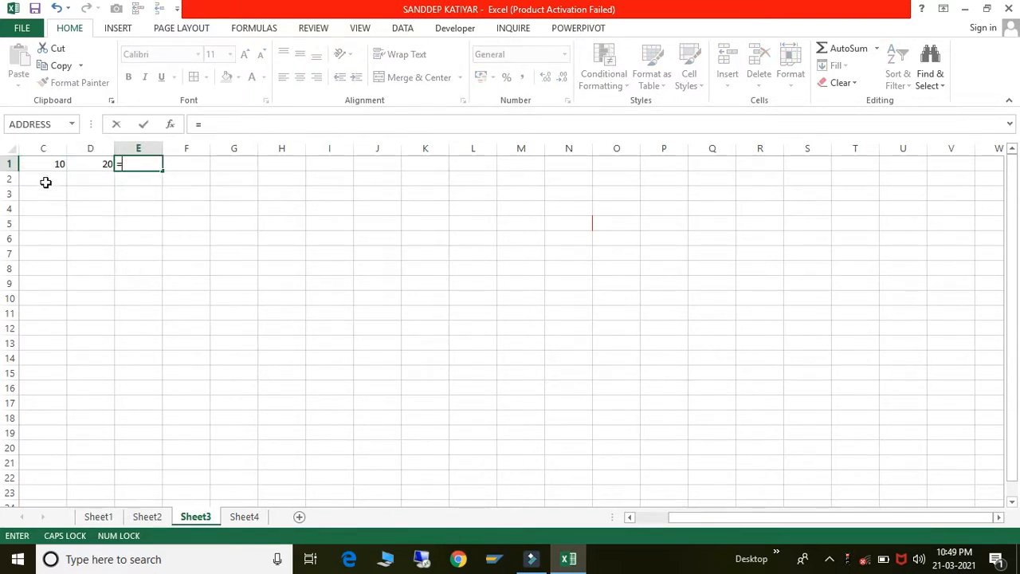
pyautogui.click(43, 161)
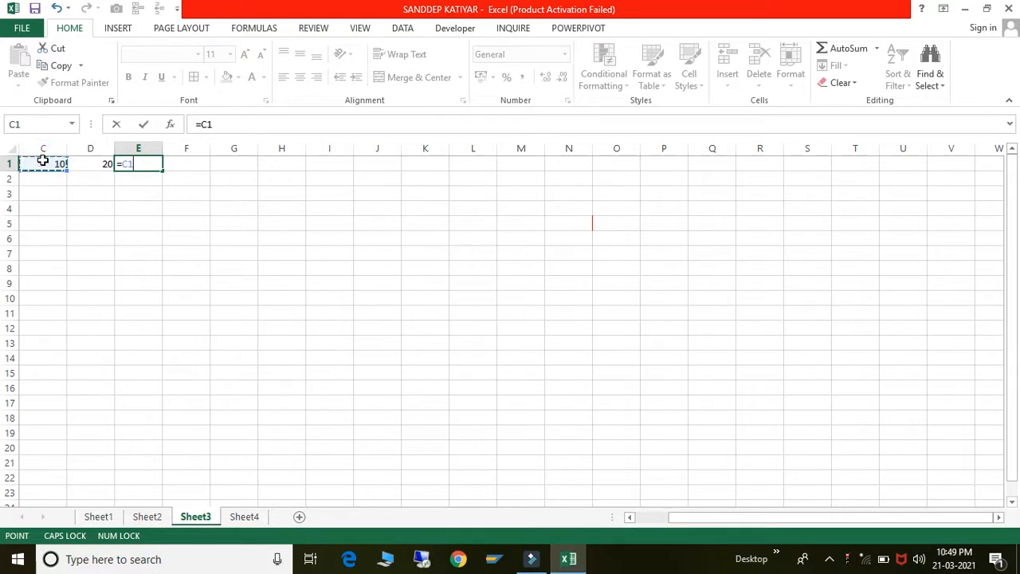
pyautogui.write('*')
pyautogui.click(82, 164)
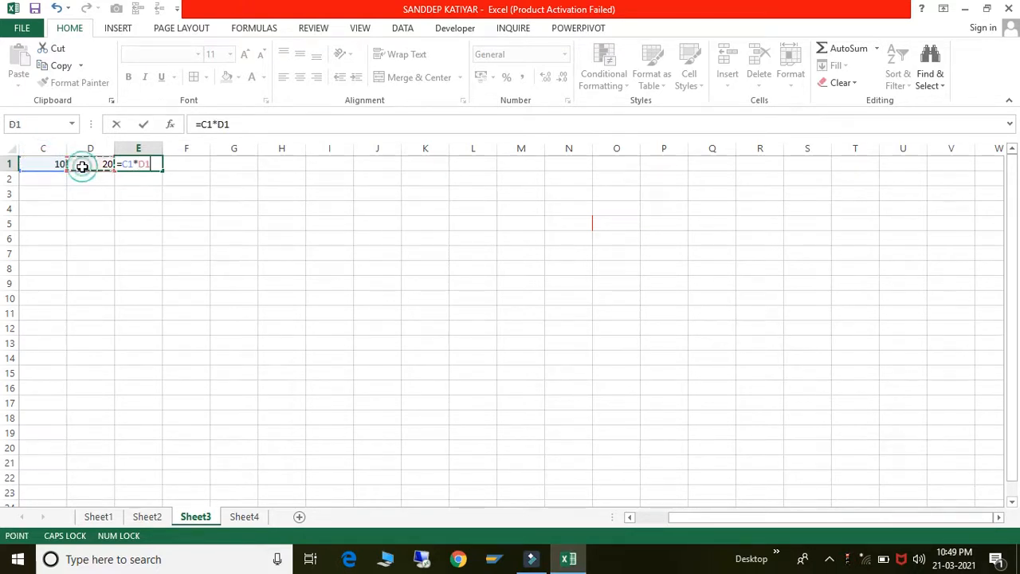
pyautogui.press('Return')
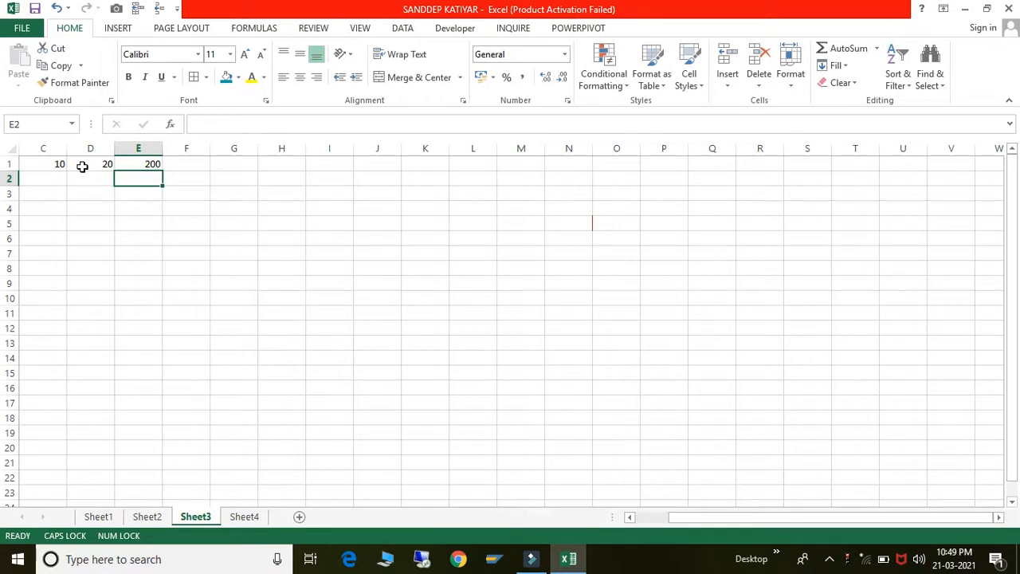
# - Copy the E1 formula down into E2:E21
pyautogui.press('Up')
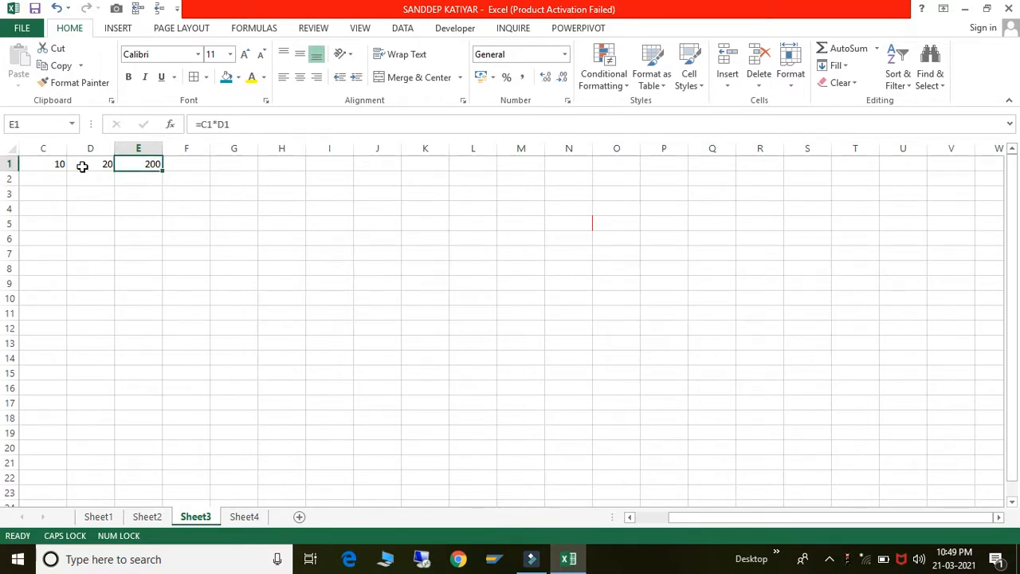
pyautogui.hotkey('ctrl', 'c')
pyautogui.press('Down')
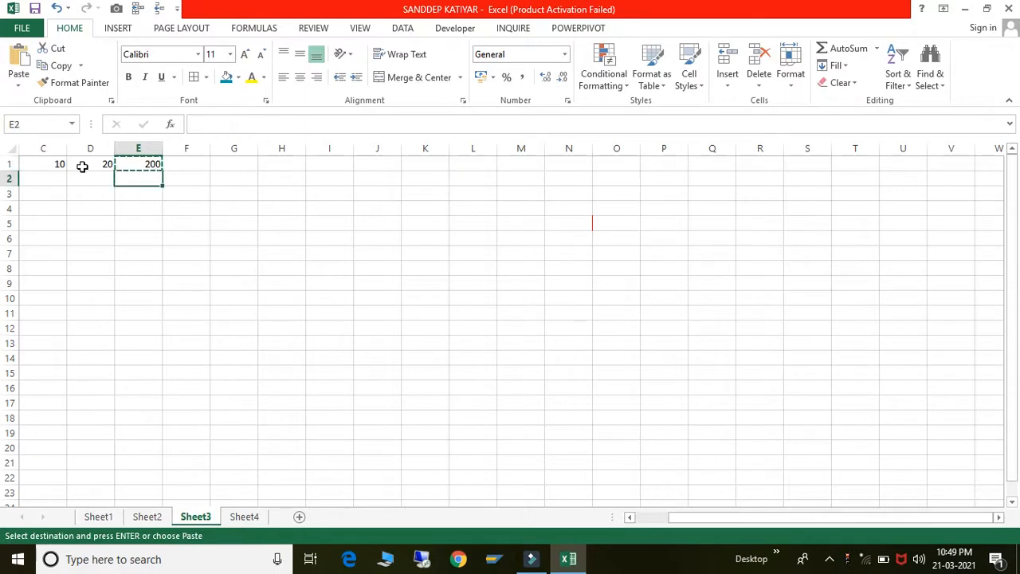
pyautogui.hotkey('shift', 'Down')
pyautogui.hotkey('shift', 'Down')
pyautogui.hotkey('shift', 'Down')
pyautogui.hotkey('shift', 'Down')
pyautogui.hotkey('shift', 'Down')
pyautogui.hotkey('shift', 'Down')
pyautogui.hotkey('shift', 'Down')
pyautogui.hotkey('shift', 'Down')
pyautogui.hotkey('shift', 'Down')
pyautogui.hotkey('shift', 'Down')
pyautogui.hotkey('shift', 'Down')
pyautogui.hotkey('shift', 'Down')
pyautogui.hotkey('shift', 'Down')
pyautogui.hotkey('shift', 'Down')
pyautogui.hotkey('shift', 'Down')
pyautogui.hotkey('shift', 'Down')
pyautogui.hotkey('shift', 'Down')
pyautogui.hotkey('shift', 'Down')
pyautogui.hotkey('shift', 'Down')
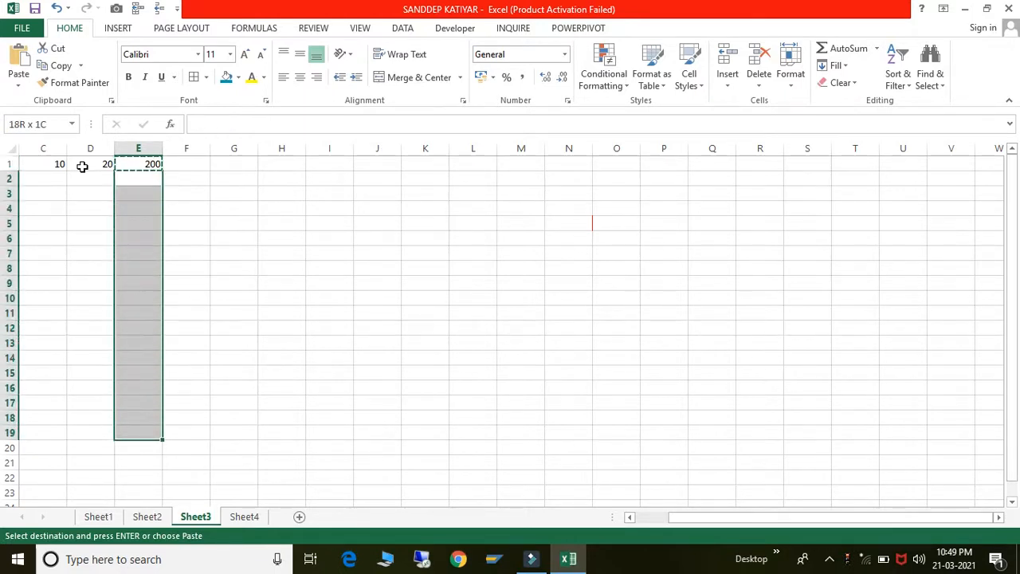
pyautogui.hotkey('ctrl', 'v')
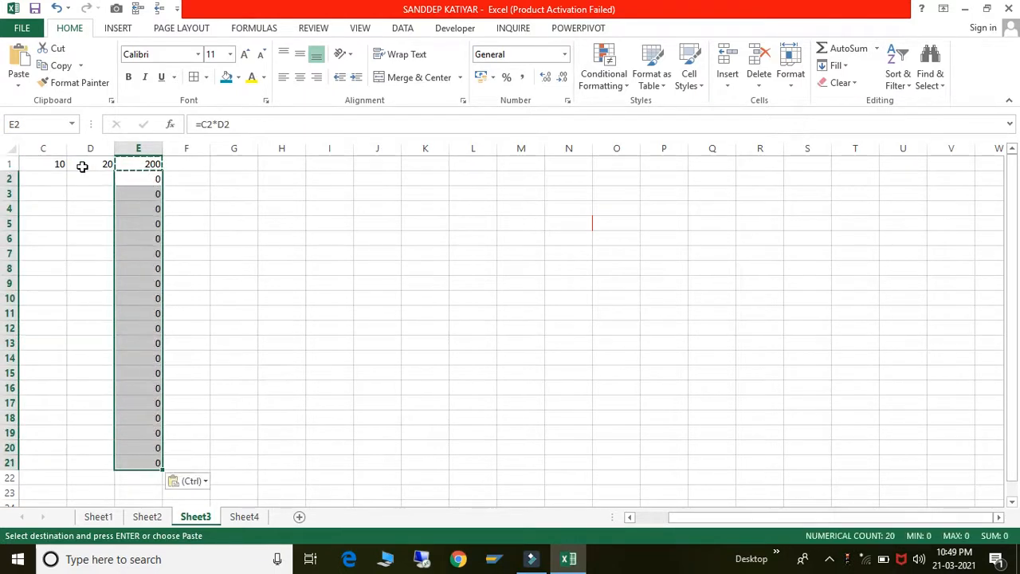
pyautogui.click(233, 235)
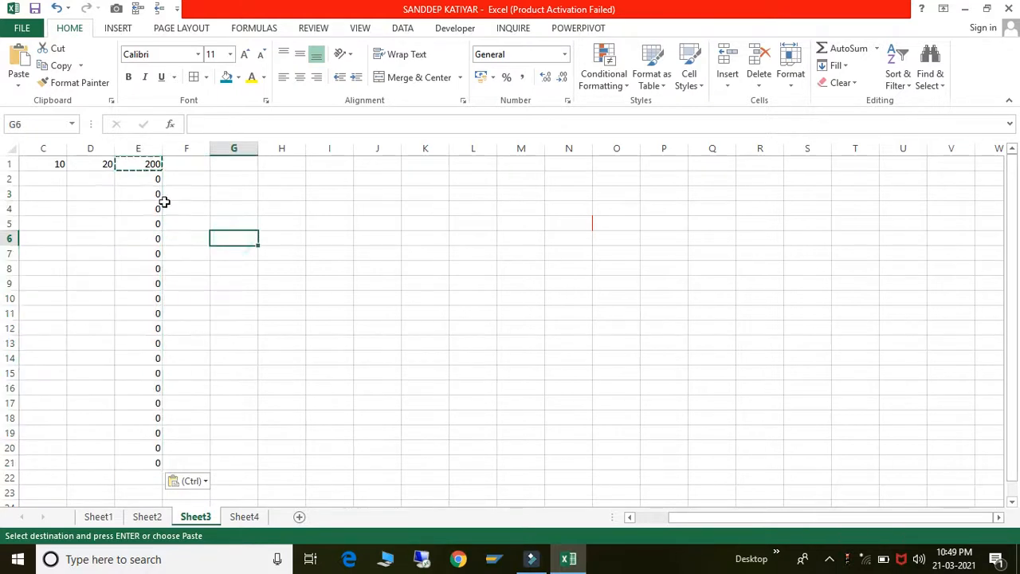
# - Enter 2 and 4 in C2:D2 so E2 shows 8
pyautogui.click(57, 174)
pyautogui.write('2')
pyautogui.press('Tab')
pyautogui.write('4')
pyautogui.hotkey('ctrl', 'Return')
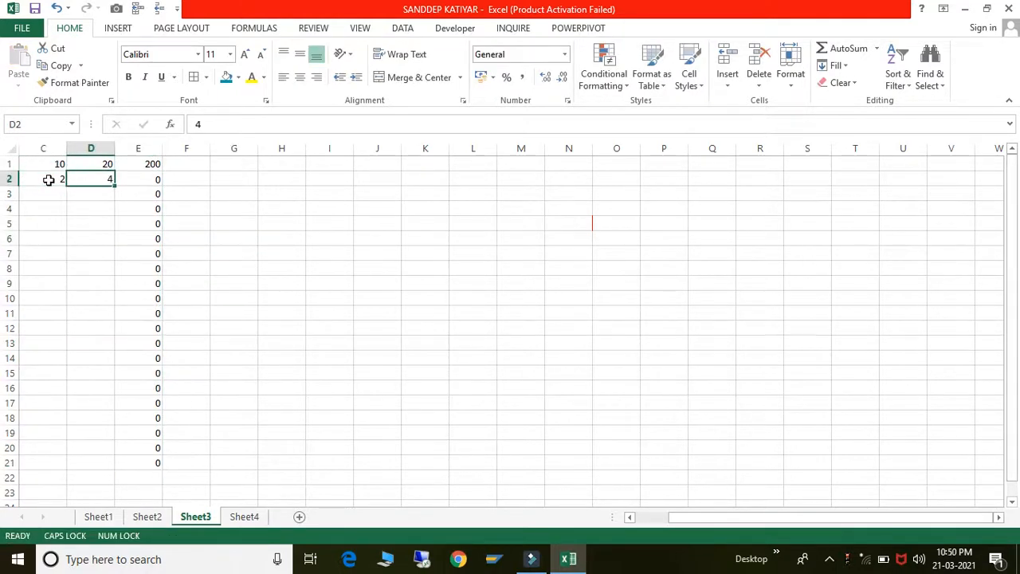
pyautogui.press('Return')
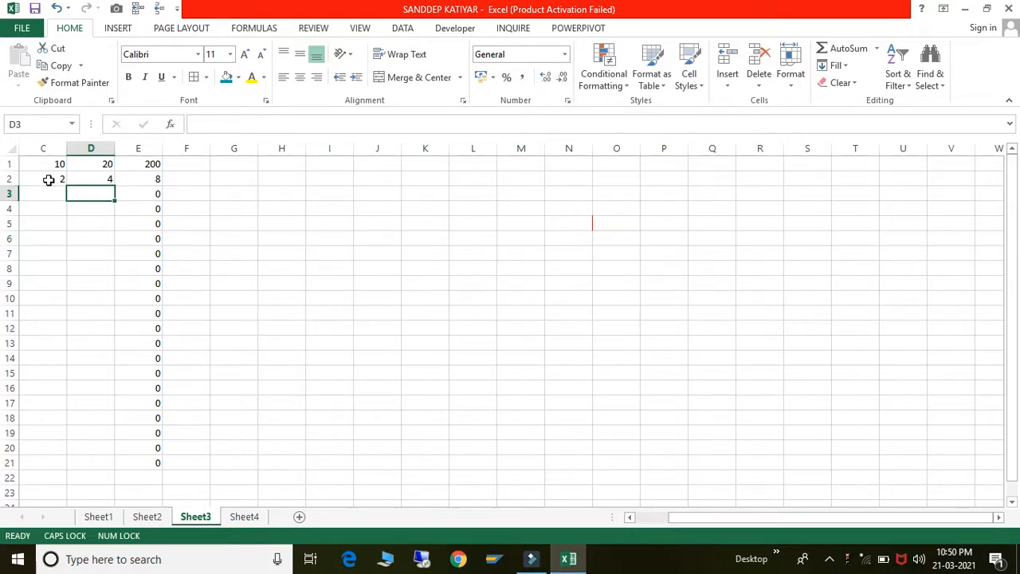
# - Check the copied formulas and input numbers, then select E1:E21
pyautogui.press('Up')
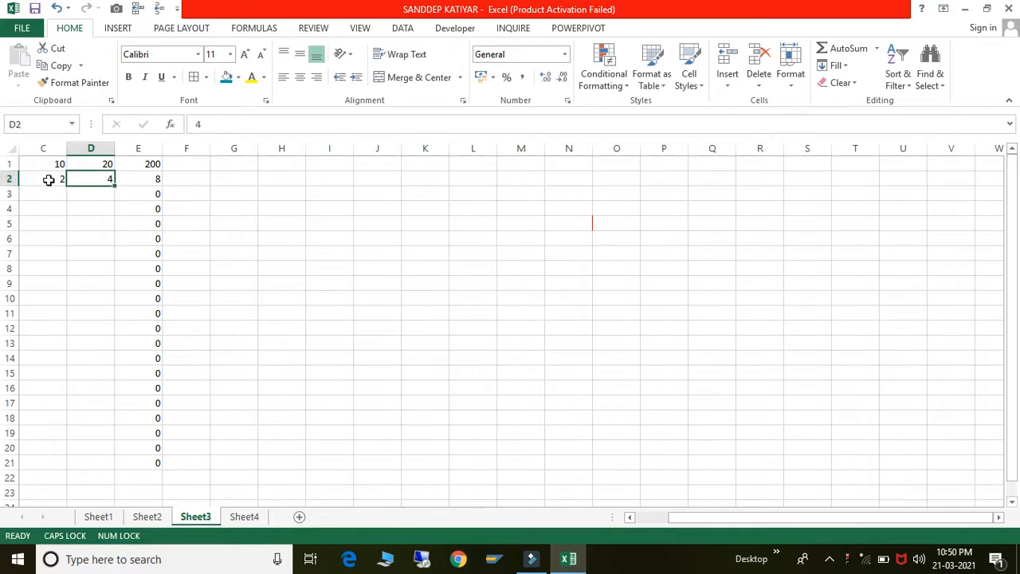
pyautogui.press('Right')
pyautogui.press('Up')
pyautogui.press('Down')
pyautogui.press('Down')
pyautogui.press('Down')
pyautogui.press('Down')
pyautogui.press('Down')
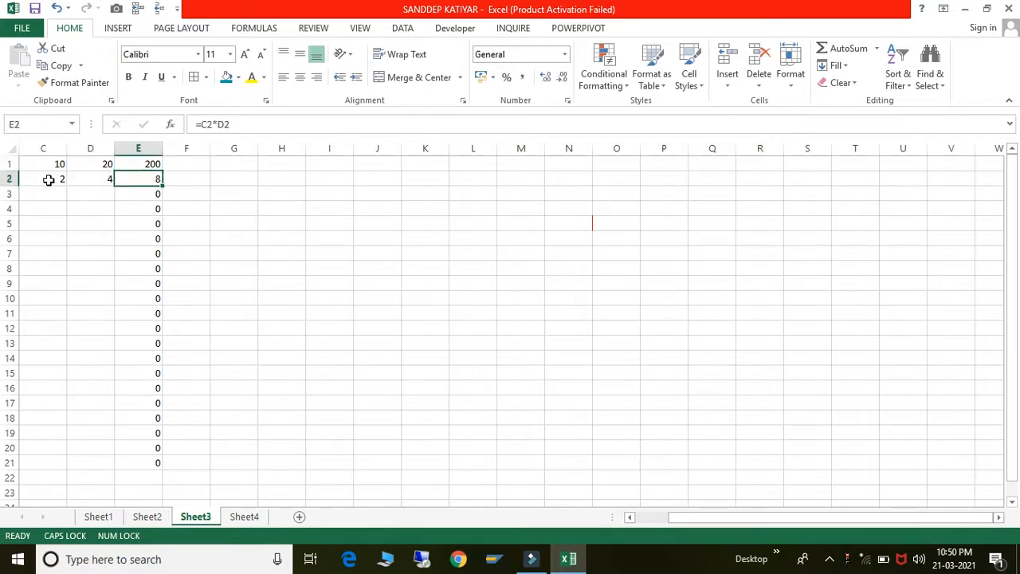
pyautogui.press('Up')
pyautogui.press('Up')
pyautogui.press('Up')
pyautogui.press('Up')
pyautogui.press('Up')
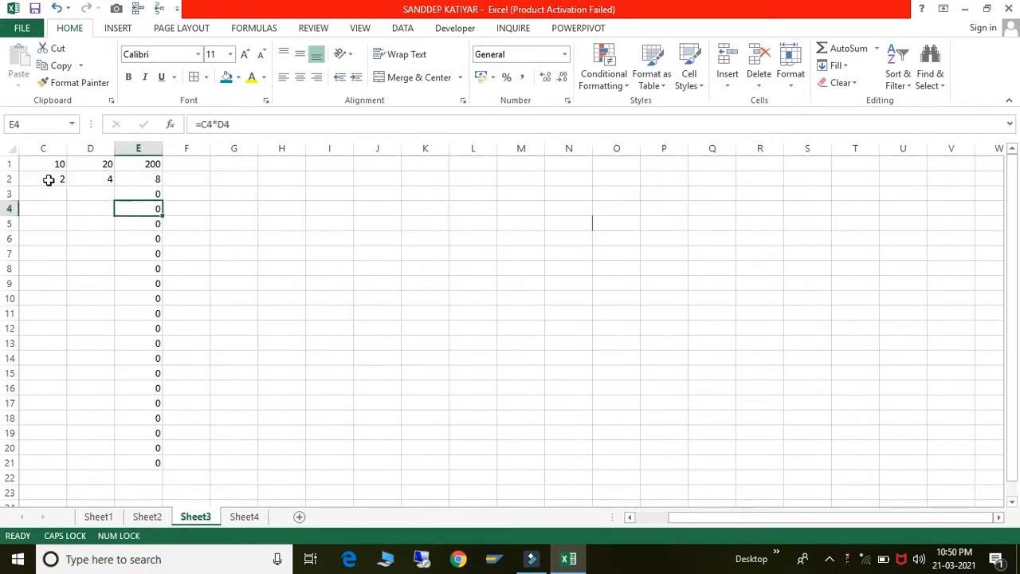
pyautogui.press('Down')
pyautogui.press('Down')
pyautogui.press('Down')
pyautogui.press('Down')
pyautogui.press('Down')
pyautogui.press('Down')
pyautogui.press('Up')
pyautogui.press('Up')
pyautogui.press('Up')
pyautogui.press('Up')
pyautogui.press('Up')
pyautogui.press('Up')
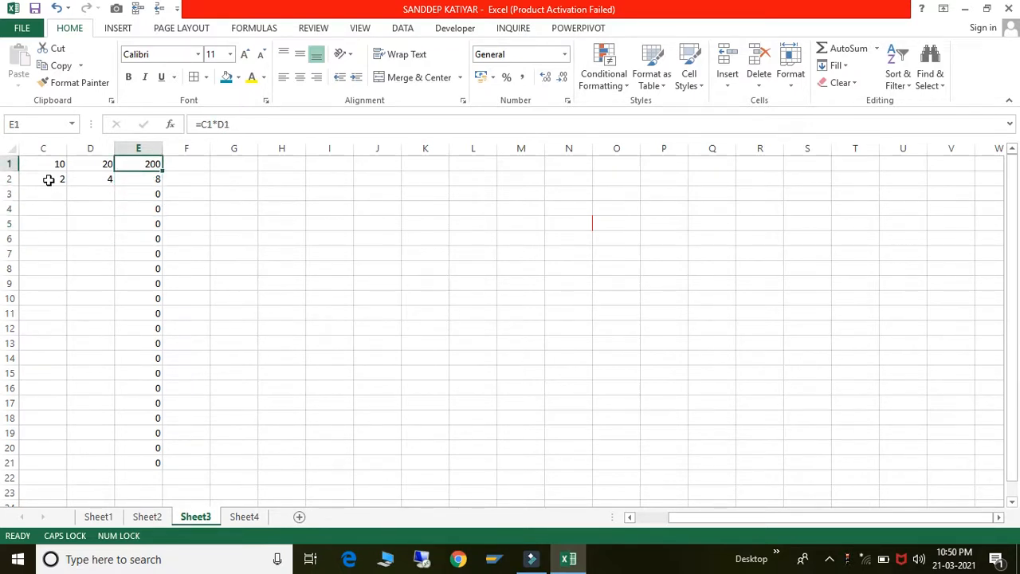
pyautogui.press('Left')
pyautogui.press('Left')
pyautogui.press('Right')
pyautogui.press('Down')
pyautogui.press('Down')
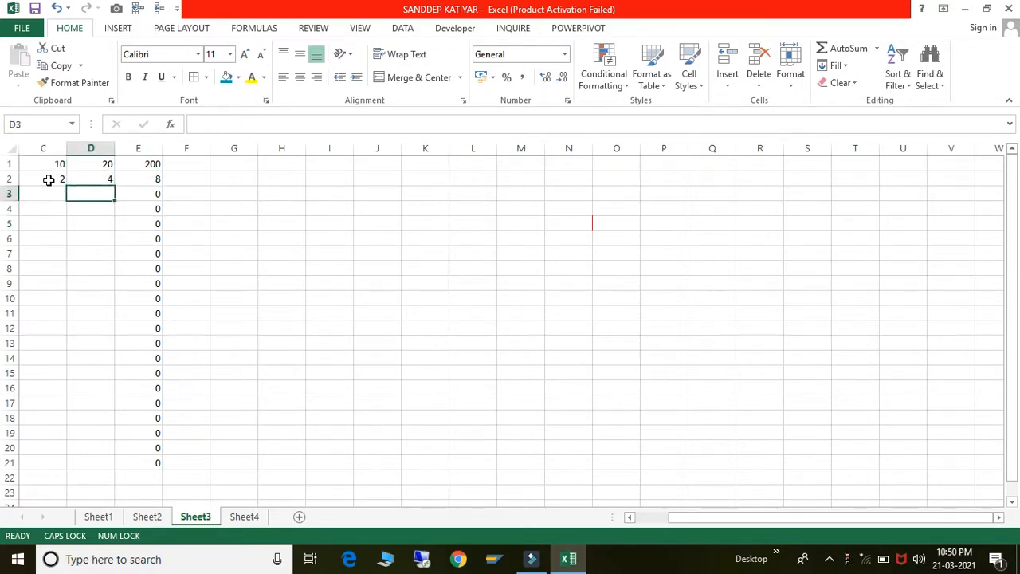
pyautogui.press('Left')
pyautogui.press('Up')
pyautogui.press('Up')
pyautogui.press('Right')
pyautogui.press('Left')
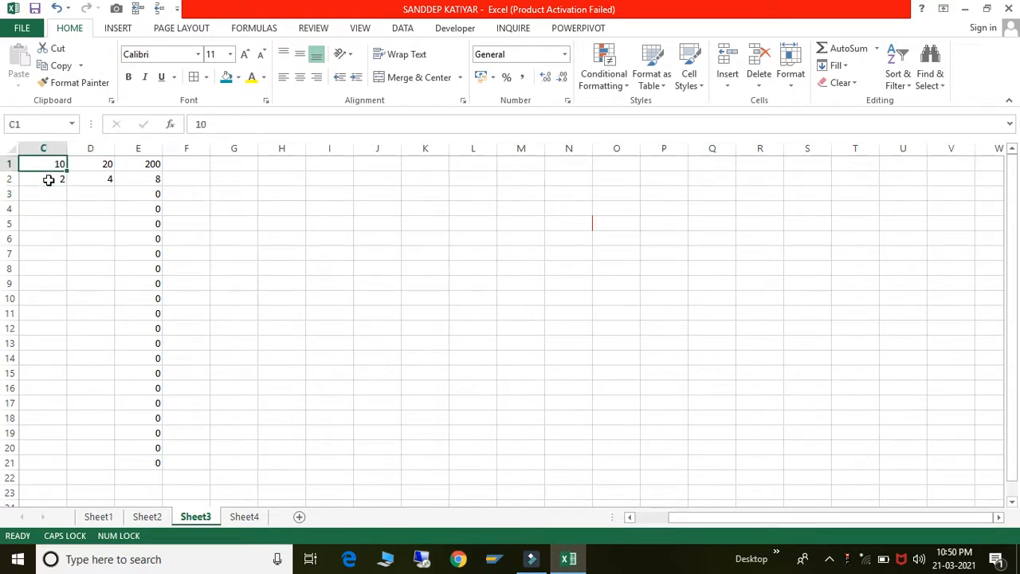
pyautogui.press('Down')
pyautogui.press('Right')
pyautogui.press('Right')
pyautogui.press('Left')
pyautogui.press('Left')
pyautogui.press('Up')
pyautogui.press('Right')
pyautogui.press('Right')
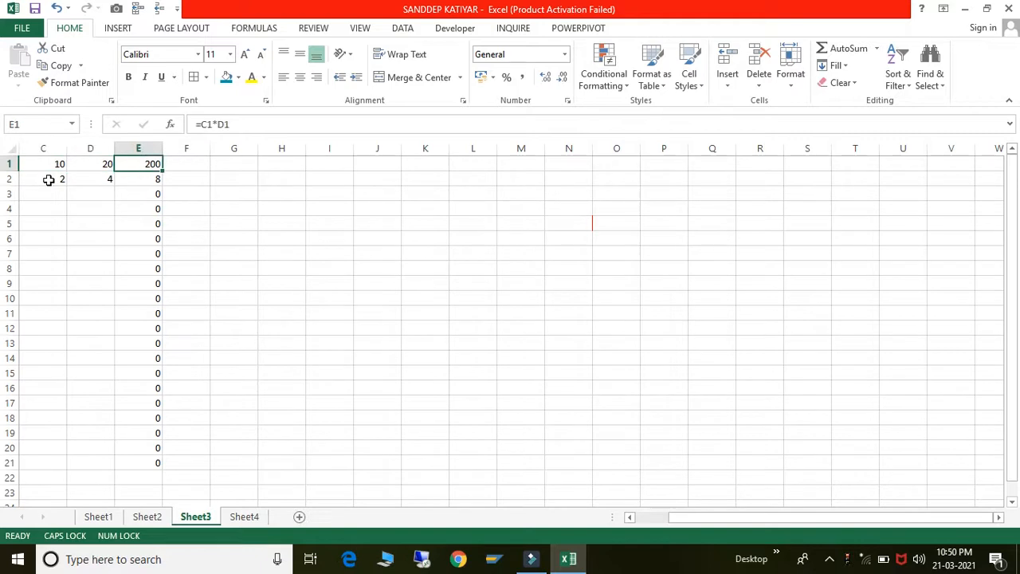
pyautogui.press('Right')
pyautogui.press('Left')
pyautogui.hotkey('shift', 'Down')
pyautogui.hotkey('shift', 'Down')
pyautogui.hotkey('shift', 'Down')
pyautogui.hotkey('shift', 'Down')
pyautogui.hotkey('shift', 'Down')
pyautogui.hotkey('shift', 'Down')
pyautogui.hotkey('shift', 'Down')
pyautogui.hotkey('shift', 'Down')
pyautogui.hotkey('shift', 'Down')
pyautogui.hotkey('shift', 'Down')
pyautogui.hotkey('shift', 'Down')
pyautogui.hotkey('shift', 'Down')
pyautogui.hotkey('shift', 'Down')
pyautogui.hotkey('shift', 'Down')
pyautogui.hotkey('shift', 'Down')
pyautogui.hotkey('shift', 'Down')
pyautogui.hotkey('shift', 'Down')
pyautogui.hotkey('shift', 'Down')
pyautogui.hotkey('shift', 'Down')
pyautogui.hotkey('shift', 'Down')
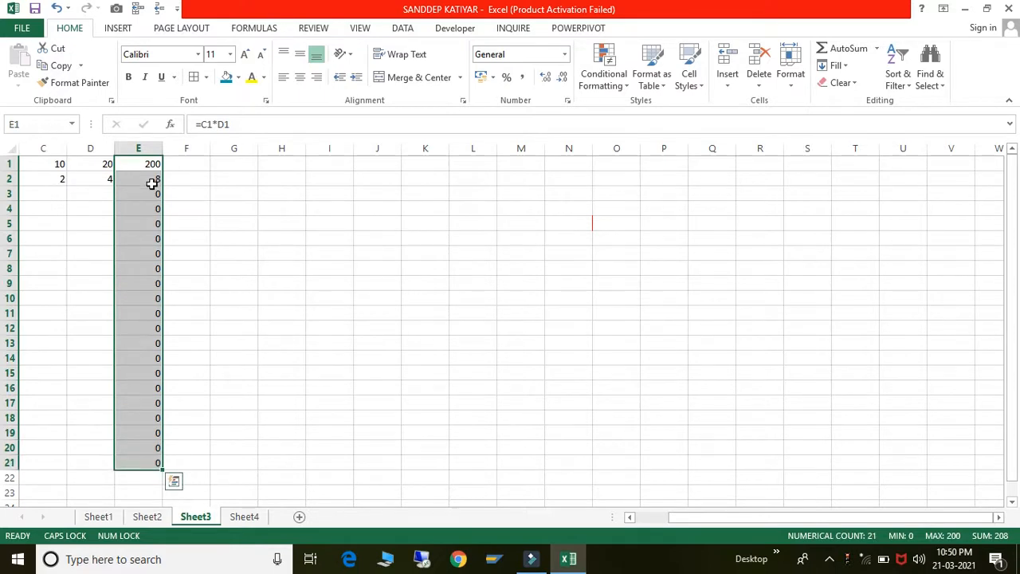
pyautogui.click(464, 102)
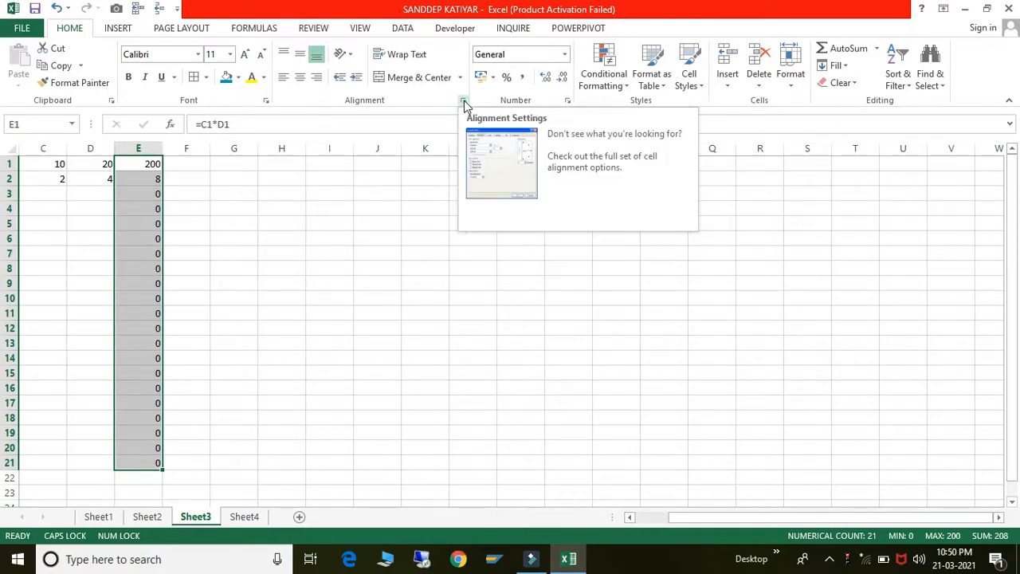
pyautogui.click(464, 102)
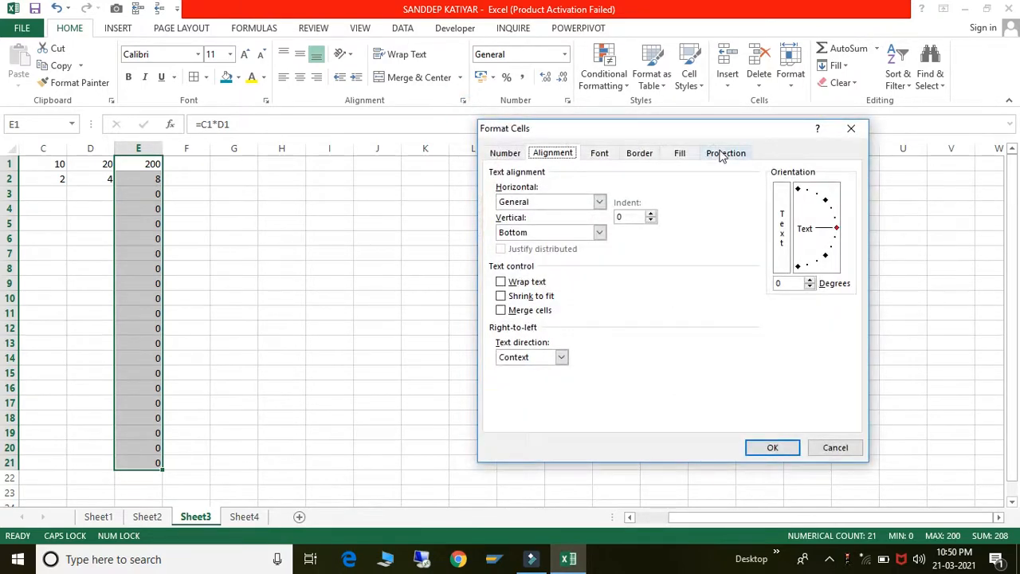
pyautogui.click(720, 154)
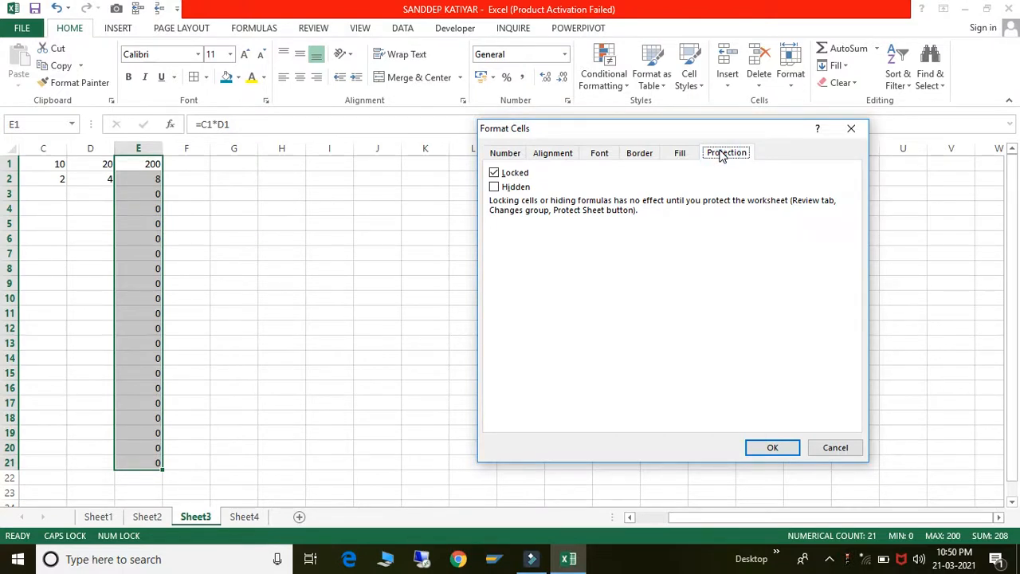
pyautogui.click(502, 173)
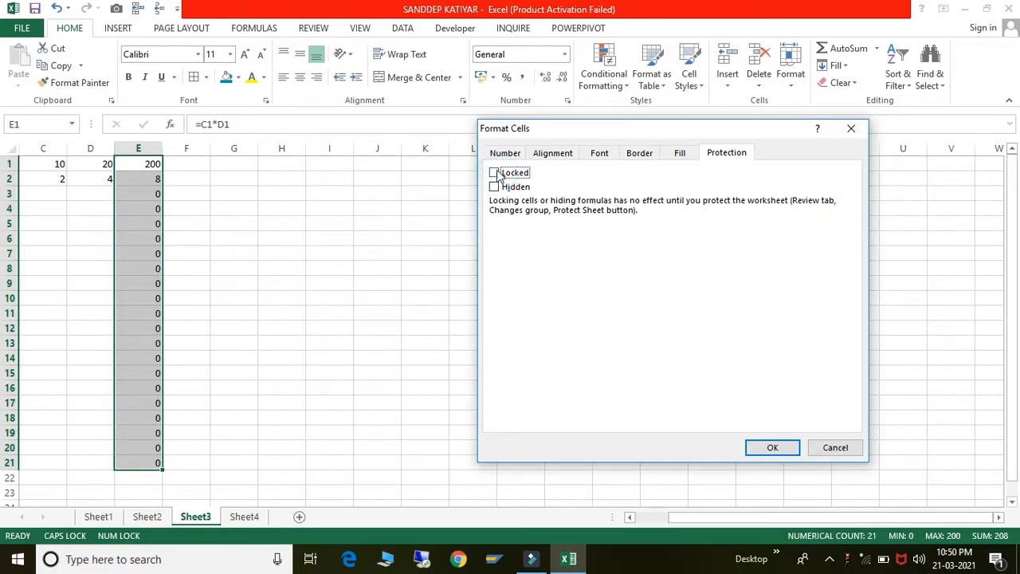
pyautogui.click(500, 174)
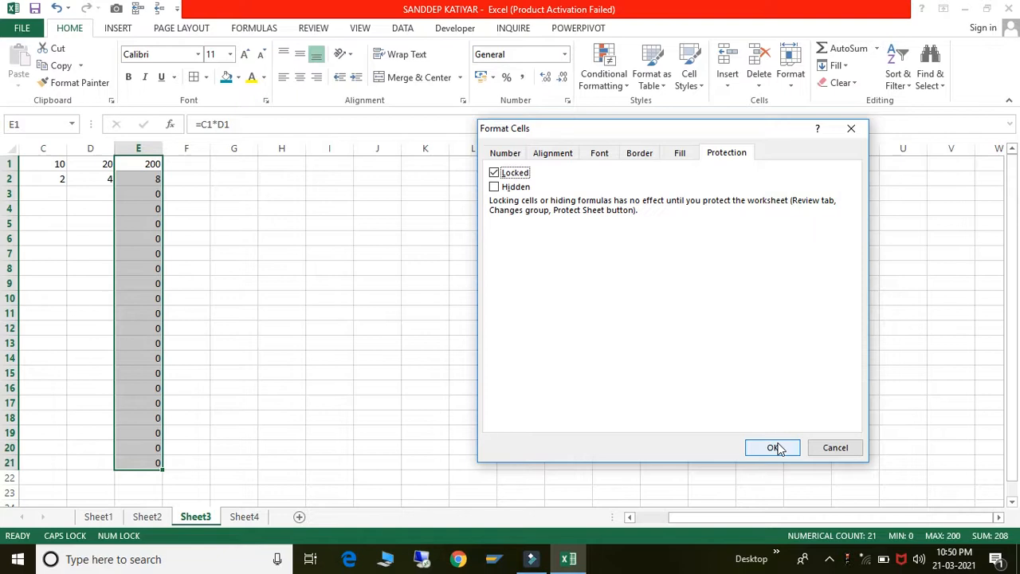
pyautogui.click(835, 448)
pyautogui.click(361, 278)
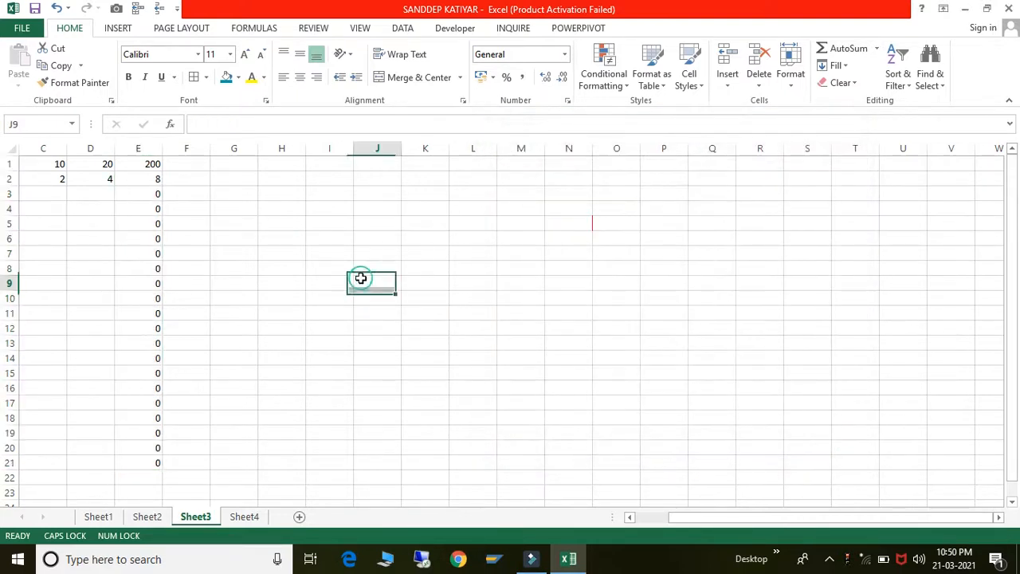
# - Select the whole of Sheet3 and clear the Locked protection option for every cell
pyautogui.click(326, 219)
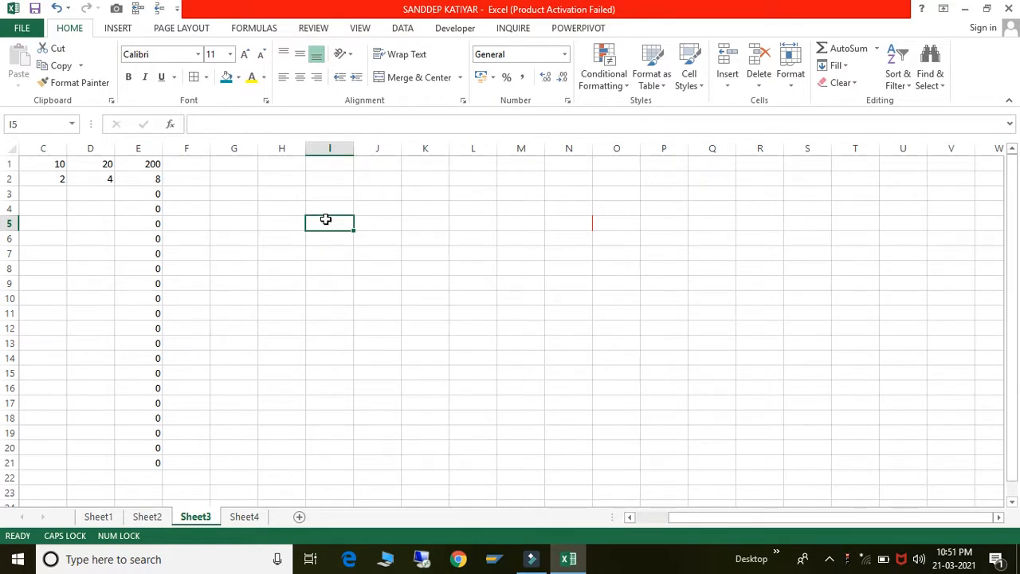
pyautogui.hotkey('ctrl', 'a')
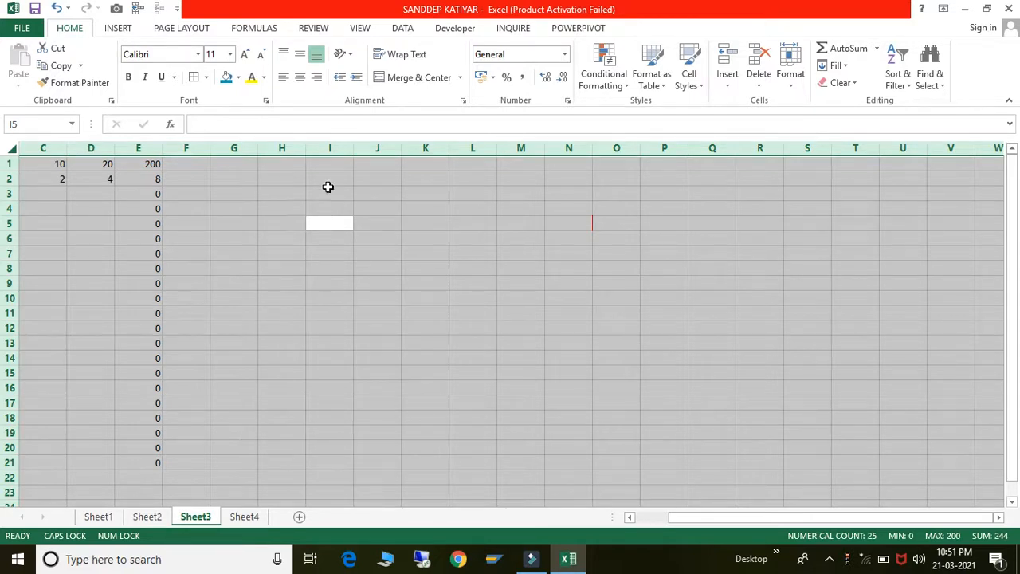
pyautogui.click(463, 103)
pyautogui.click(726, 153)
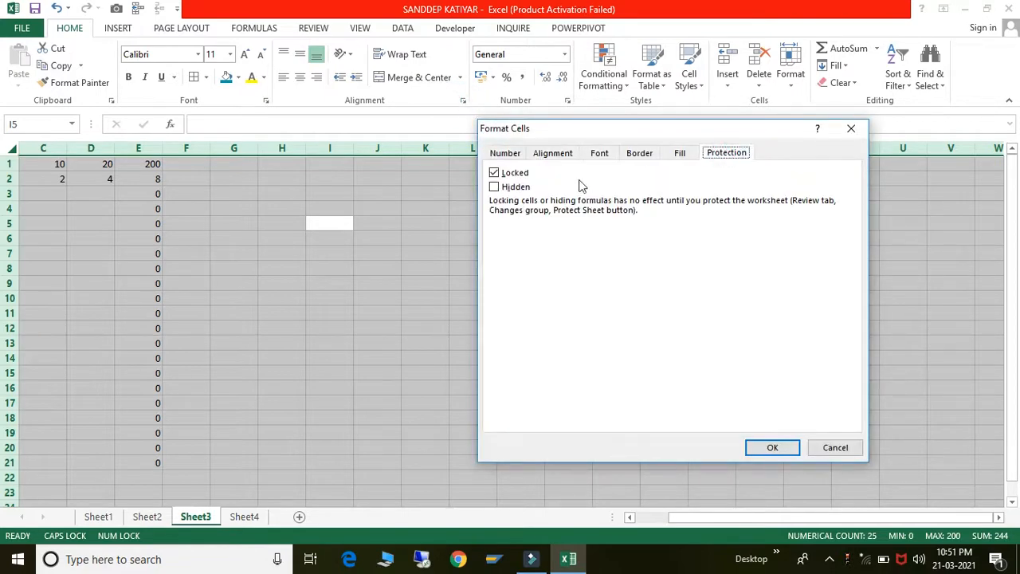
pyautogui.click(499, 174)
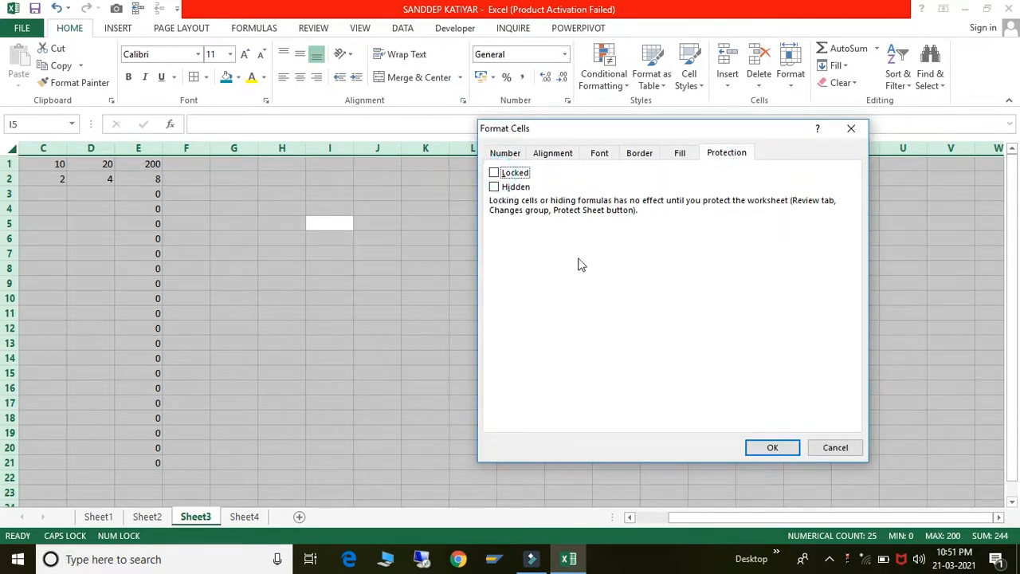
pyautogui.click(772, 447)
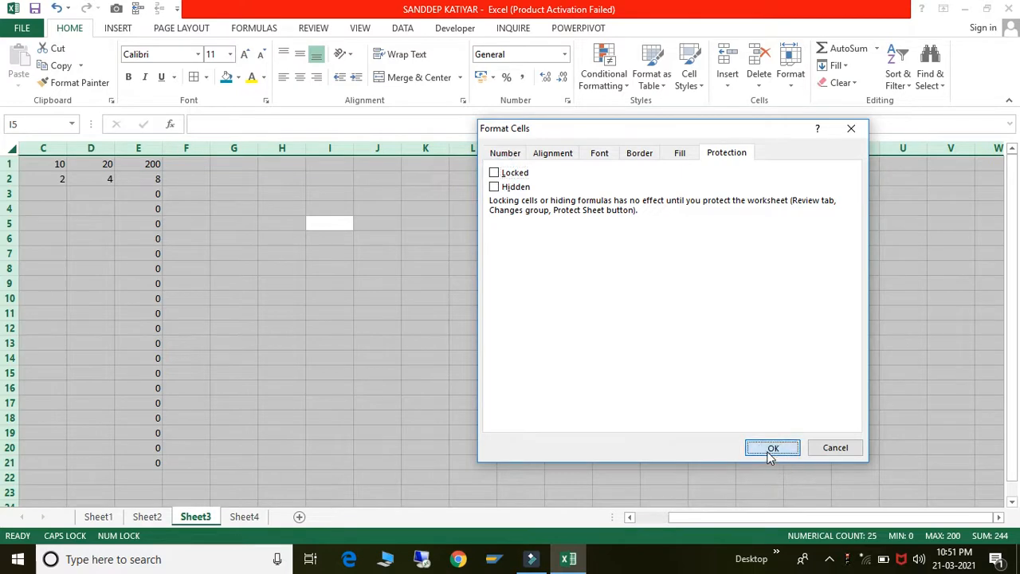
pyautogui.click(496, 344)
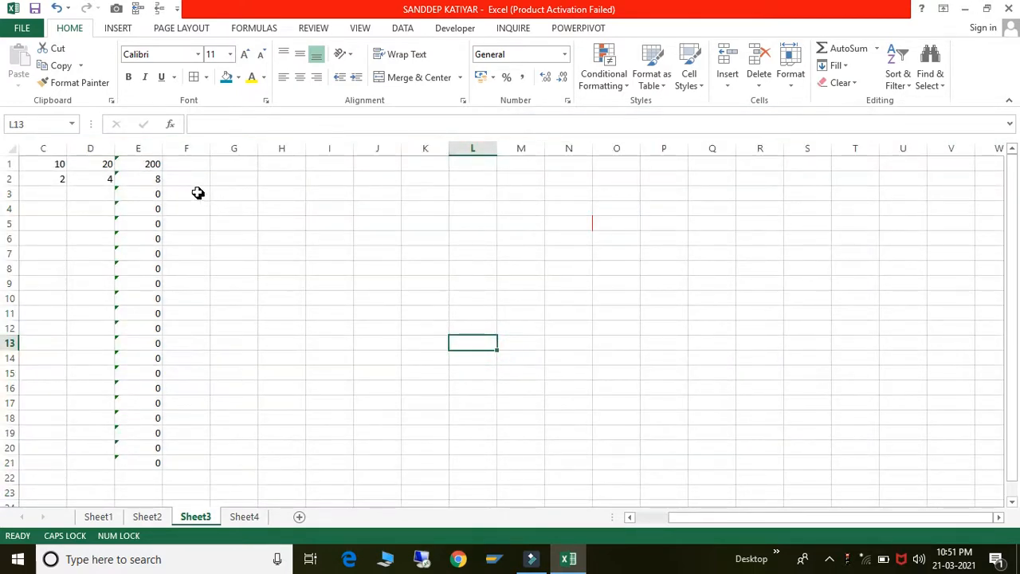
# - Select the formula cells E1:E21 and re-enable Locked on their Protection settings
pyautogui.click(152, 167)
pyautogui.hotkey('shift', 'Down')
pyautogui.hotkey('shift', 'Down')
pyautogui.hotkey('shift', 'Down')
pyautogui.hotkey('shift', 'Down')
pyautogui.hotkey('shift', 'Down')
pyautogui.hotkey('shift', 'Down')
pyautogui.hotkey('shift', 'Down')
pyautogui.hotkey('shift', 'Down')
pyautogui.hotkey('shift', 'Down')
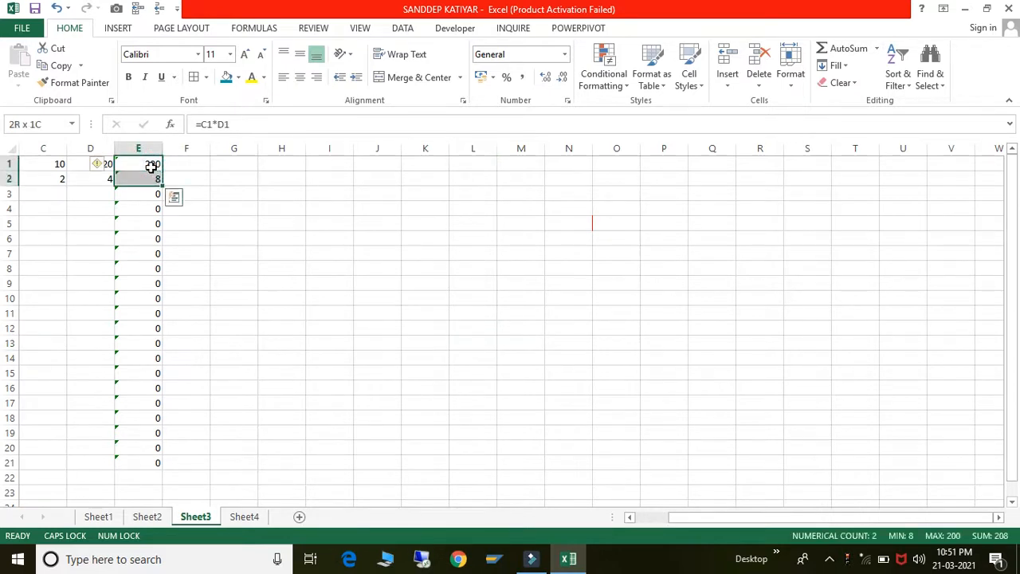
pyautogui.hotkey('shift', 'Down')
pyautogui.hotkey('shift', 'Down')
pyautogui.hotkey('shift', 'Down')
pyautogui.hotkey('shift', 'Down')
pyautogui.hotkey('shift', 'Down')
pyautogui.hotkey('shift', 'Down')
pyautogui.hotkey('shift', 'Down')
pyautogui.hotkey('shift', 'Down')
pyautogui.hotkey('shift', 'Down')
pyautogui.hotkey('shift', 'Down')
pyautogui.hotkey('shift', 'Down')
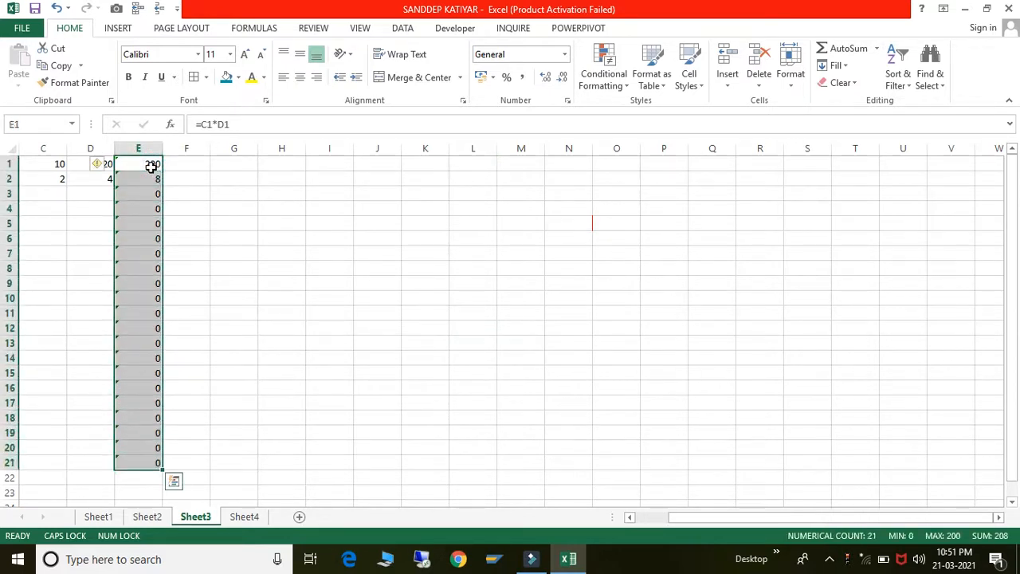
pyautogui.click(465, 100)
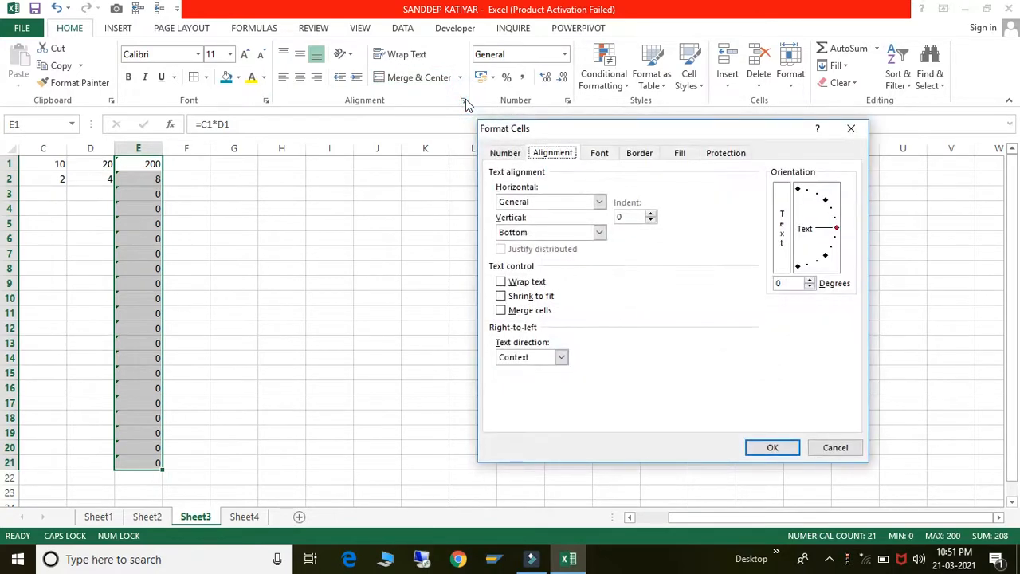
pyautogui.click(723, 156)
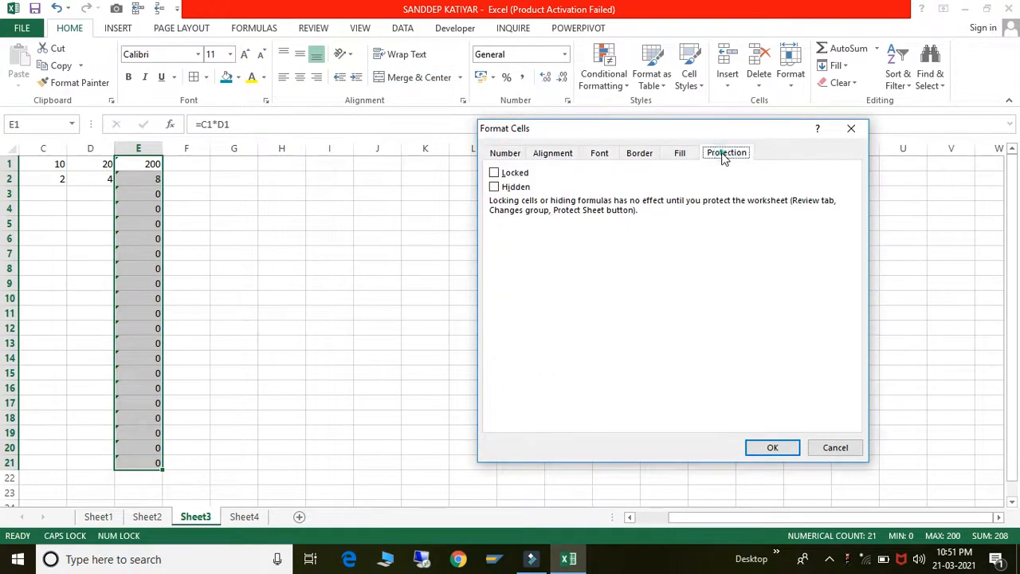
pyautogui.click(494, 173)
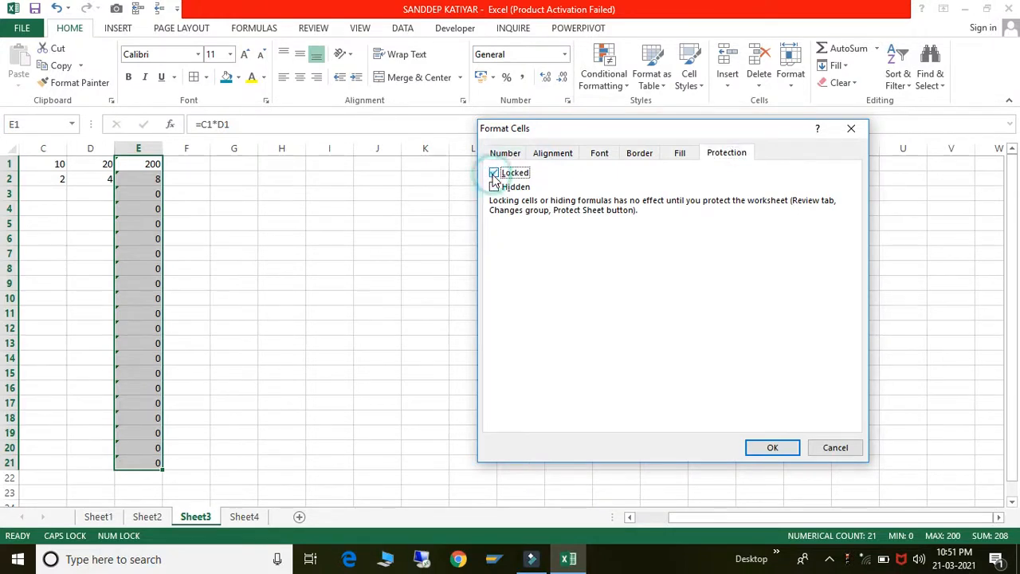
pyautogui.click(772, 447)
pyautogui.click(368, 348)
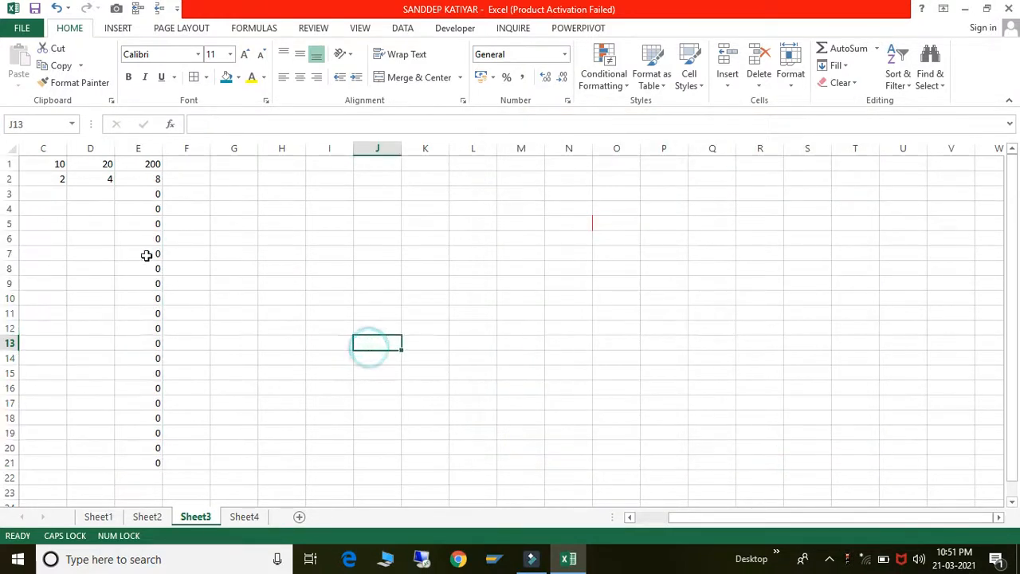
pyautogui.click(124, 236)
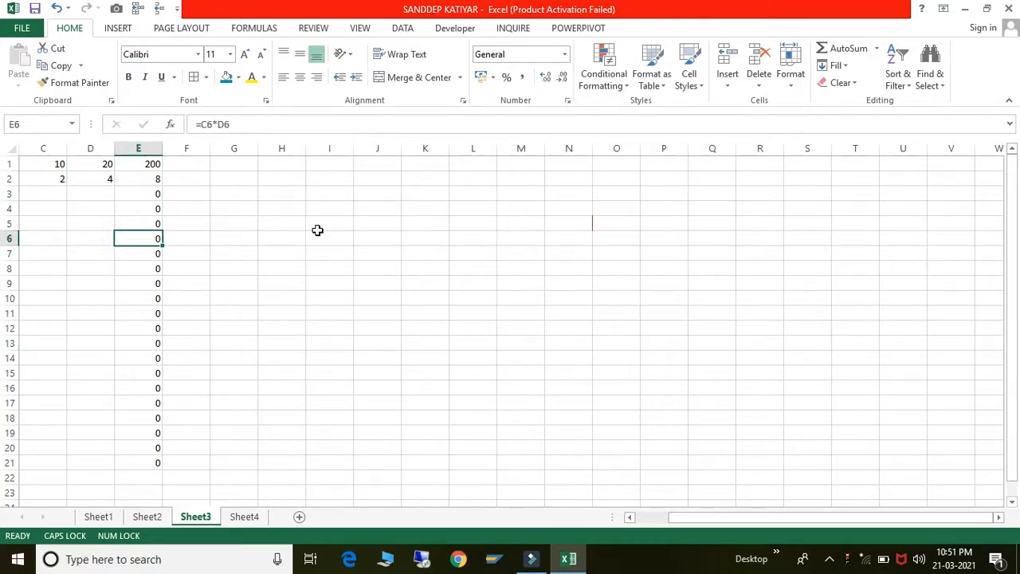
# - Delete the formula in E6, then restore it with undo
pyautogui.press('Delete')
pyautogui.hotkey('ctrl', 'z')
pyautogui.click(288, 400)
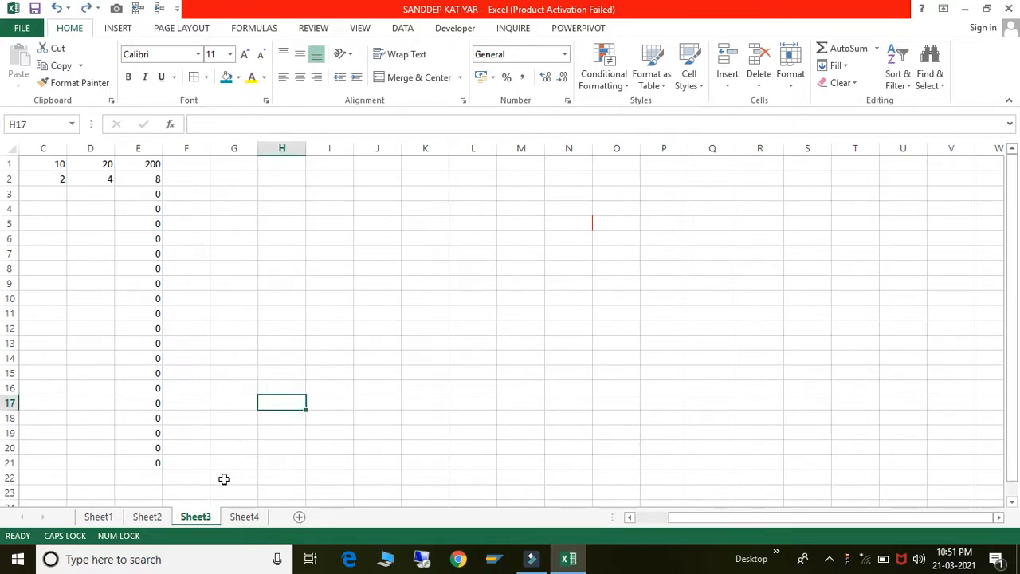
# - Rename the Sheet3 tab to a person's first name
pyautogui.click(195, 518)
pyautogui.doubleClick(195, 518)
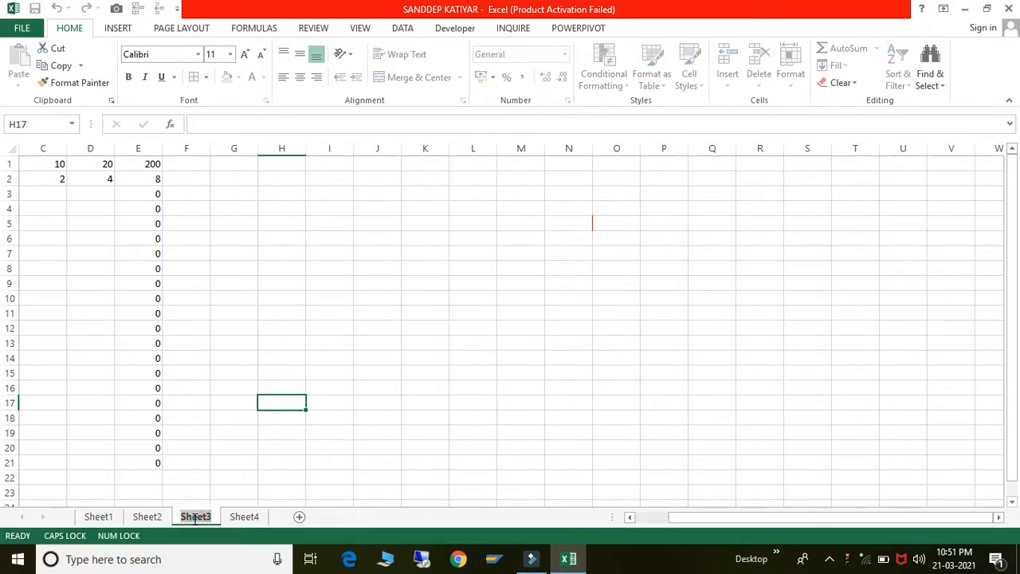
pyautogui.write('SA')
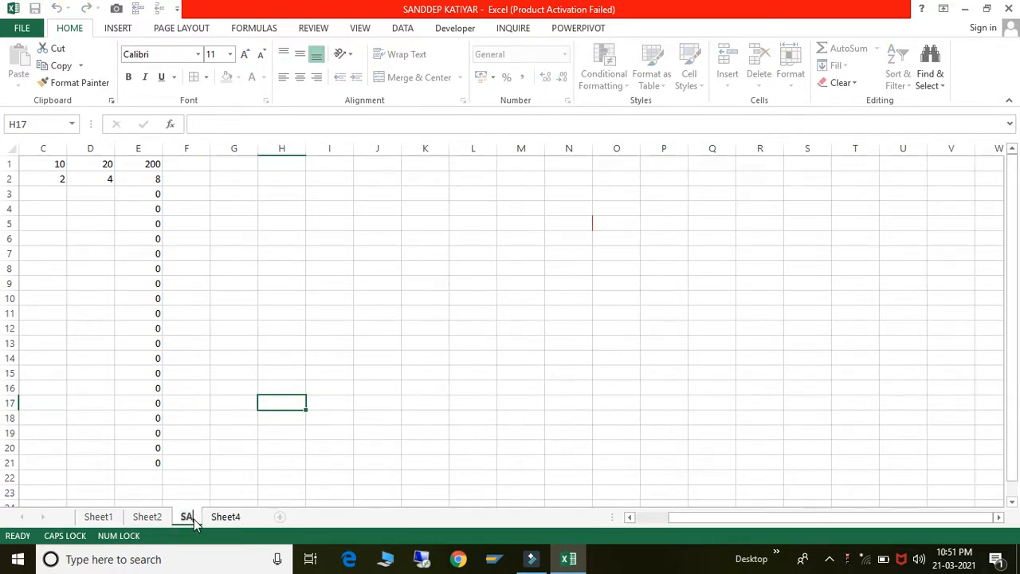
pyautogui.write('NDEEP')
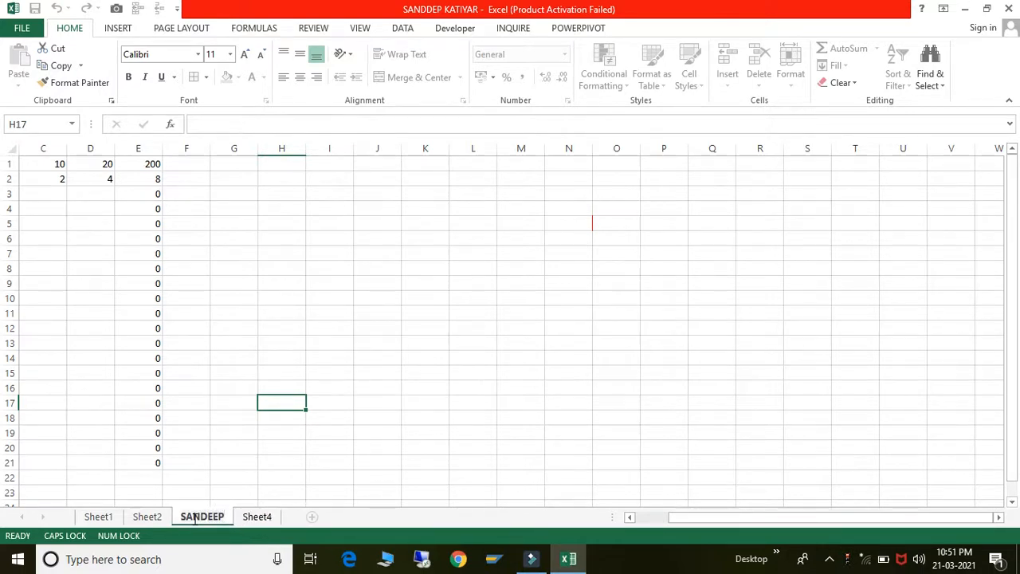
pyautogui.click(280, 375)
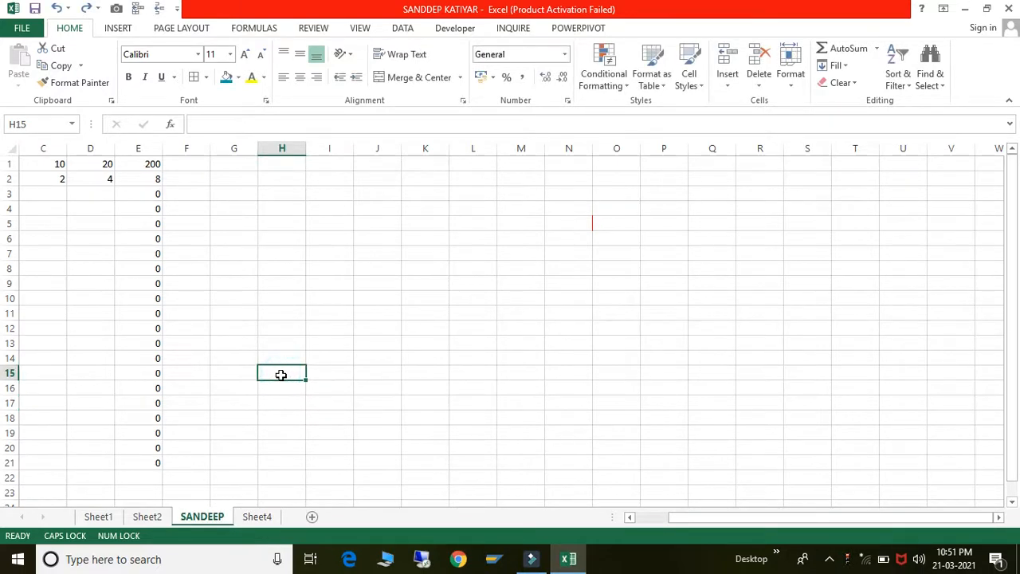
pyautogui.click(425, 354)
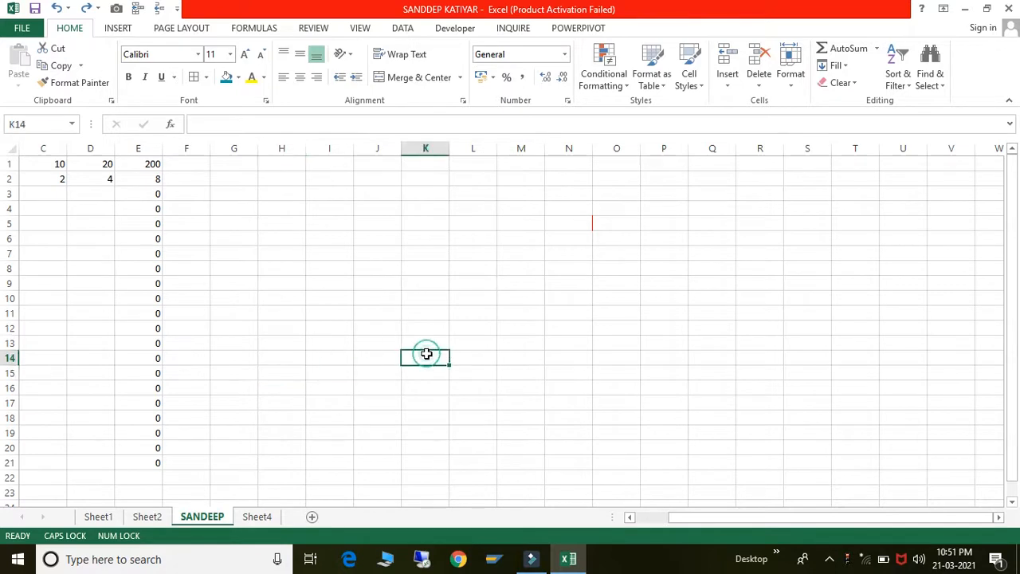
# - Protect the renamed sheet with a password, re-entering it to confirm
pyautogui.rightClick(212, 522)
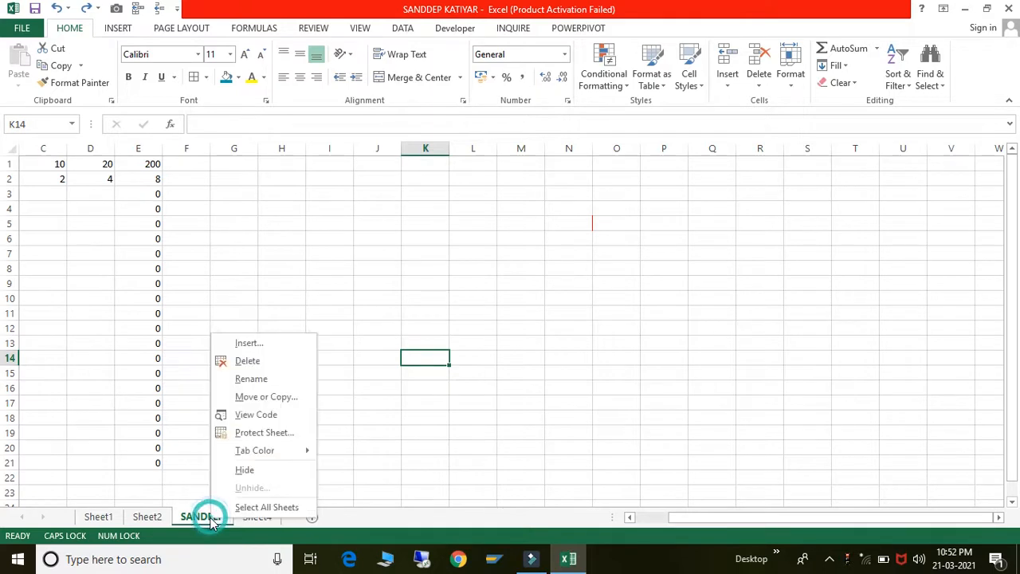
pyautogui.click(253, 434)
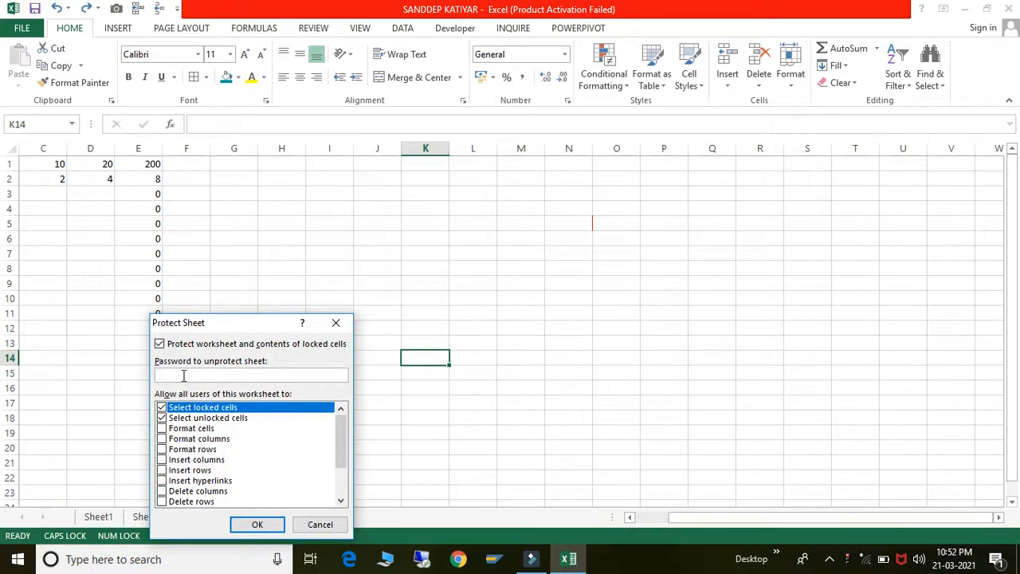
pyautogui.click(183, 375)
pyautogui.click(256, 525)
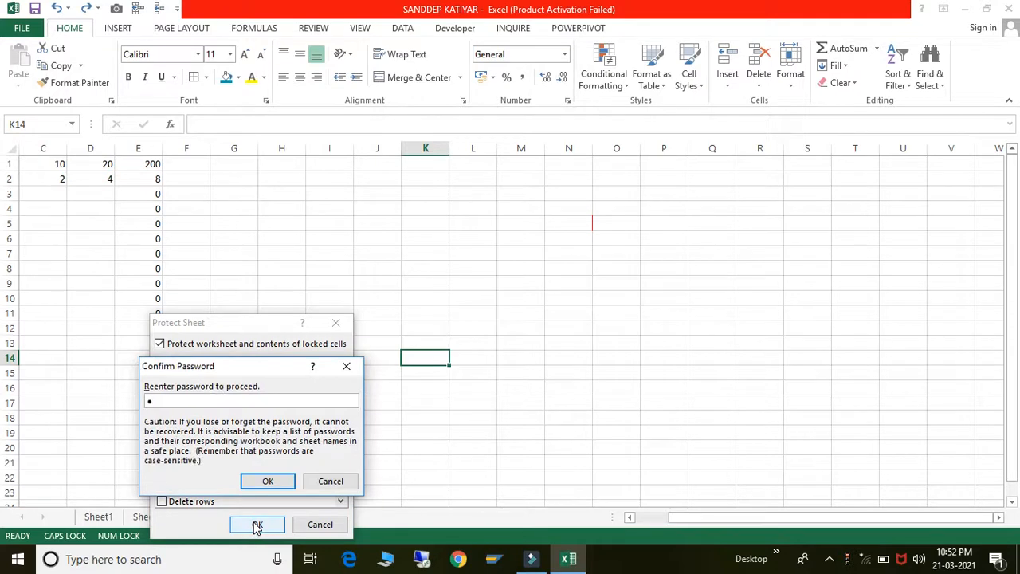
pyautogui.click(257, 482)
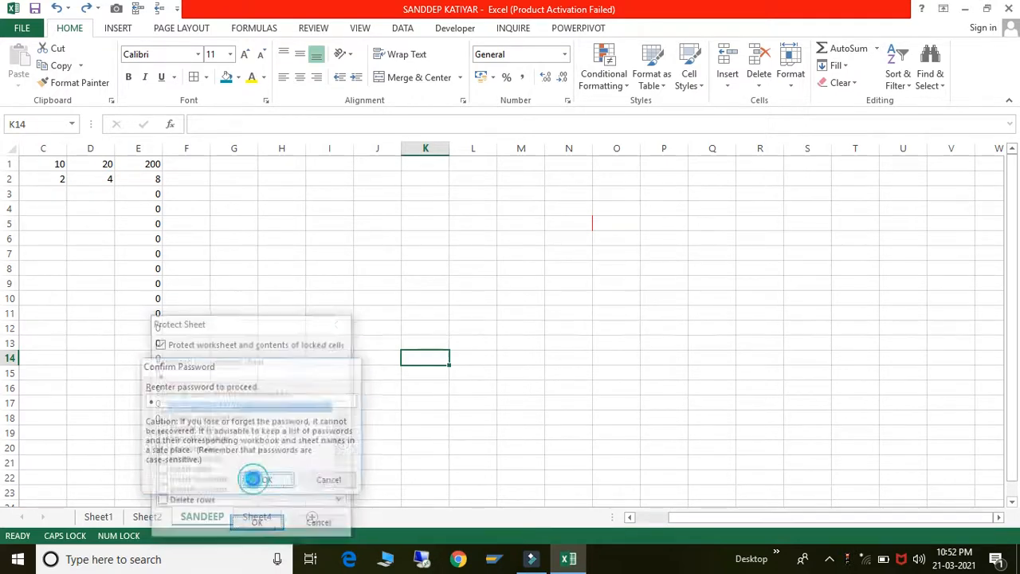
pyautogui.click(253, 478)
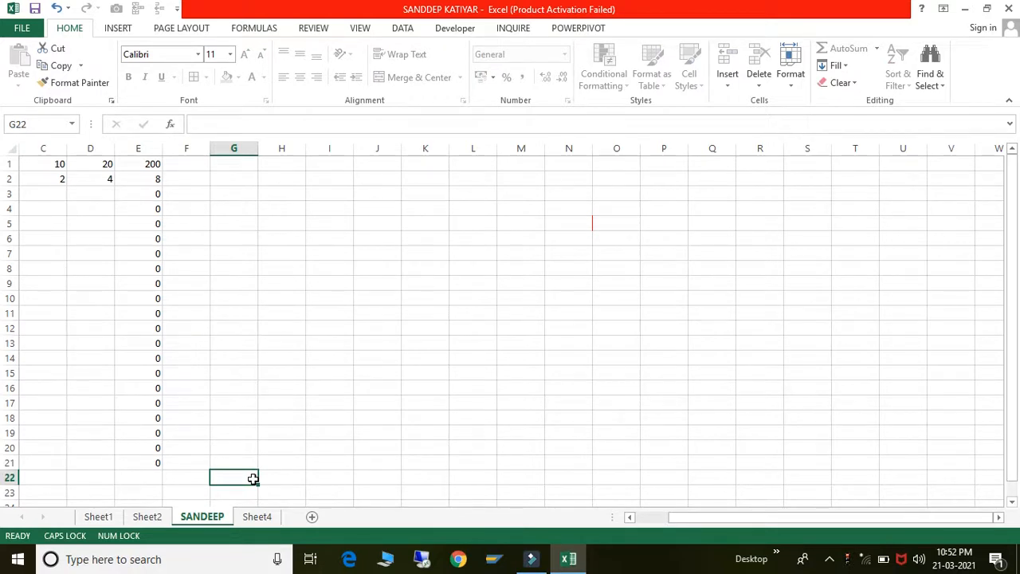
# - Step through the column E formulas and dismiss the protected-sheet warning
pyautogui.click(143, 161)
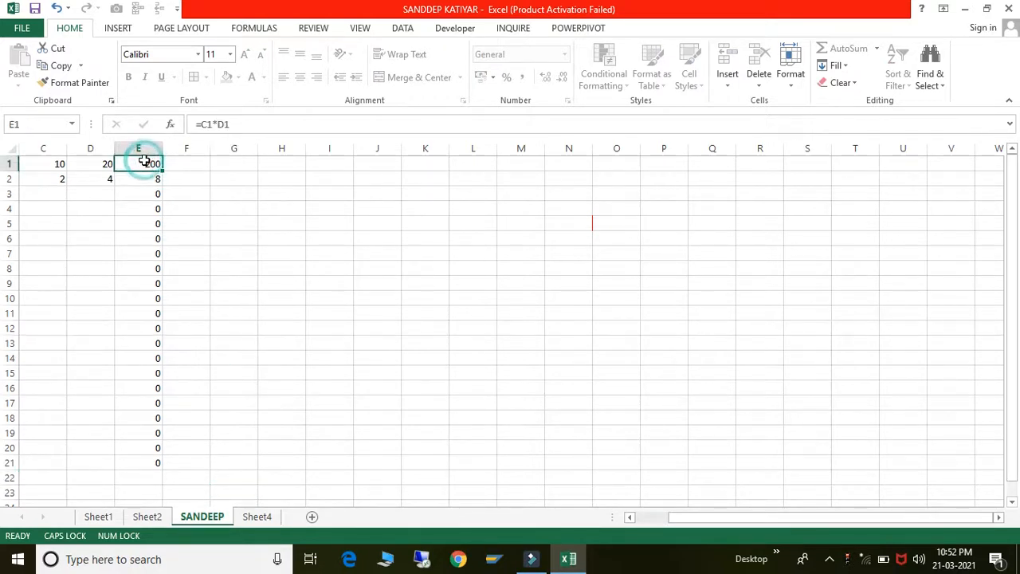
pyautogui.press('Down')
pyautogui.press('Down')
pyautogui.press('Down')
pyautogui.press('Down')
pyautogui.press('Down')
pyautogui.press('Down')
pyautogui.press('Down')
pyautogui.press('Down')
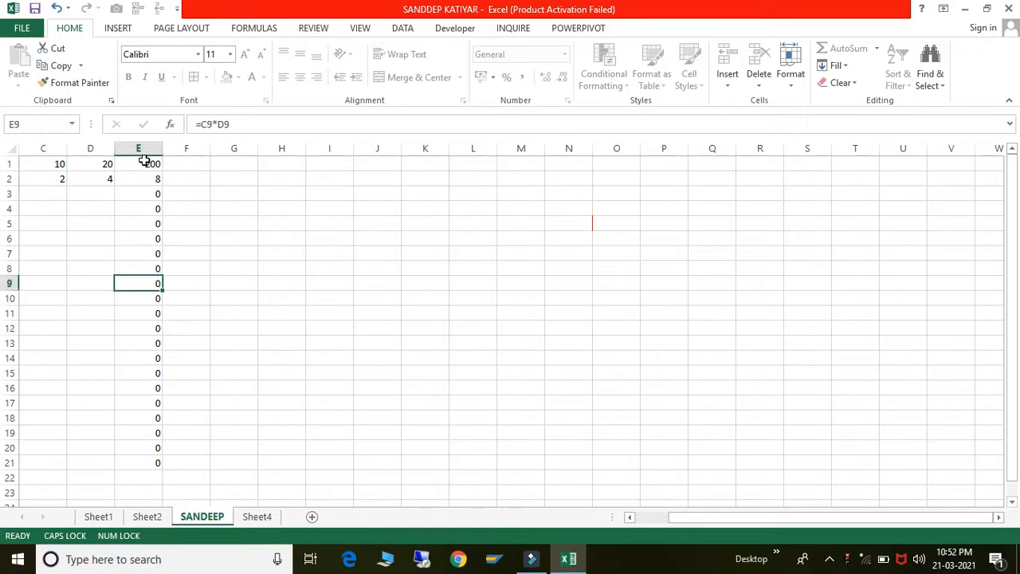
pyautogui.press('Up')
pyautogui.press('Up')
pyautogui.press('Up')
pyautogui.press('Up')
pyautogui.press('Up')
pyautogui.press('Up')
pyautogui.press('Up')
pyautogui.press('Up')
pyautogui.press('Down')
pyautogui.press('Down')
pyautogui.press('Down')
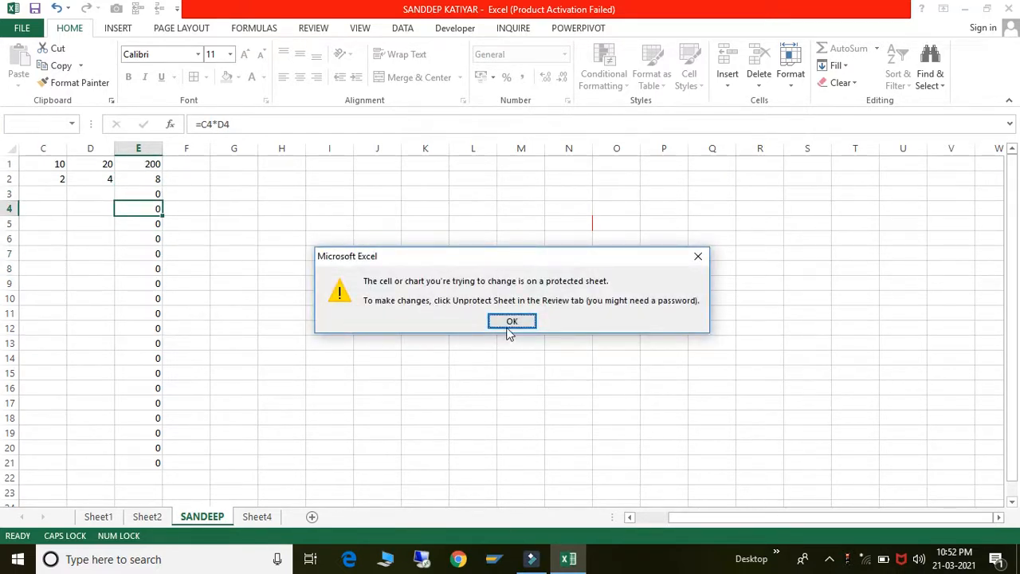
pyautogui.click(510, 323)
# - Clear the value 10 from C1, then restore it with undo
pyautogui.press('Down')
pyautogui.press('Down')
pyautogui.press('Down')
pyautogui.press('Down')
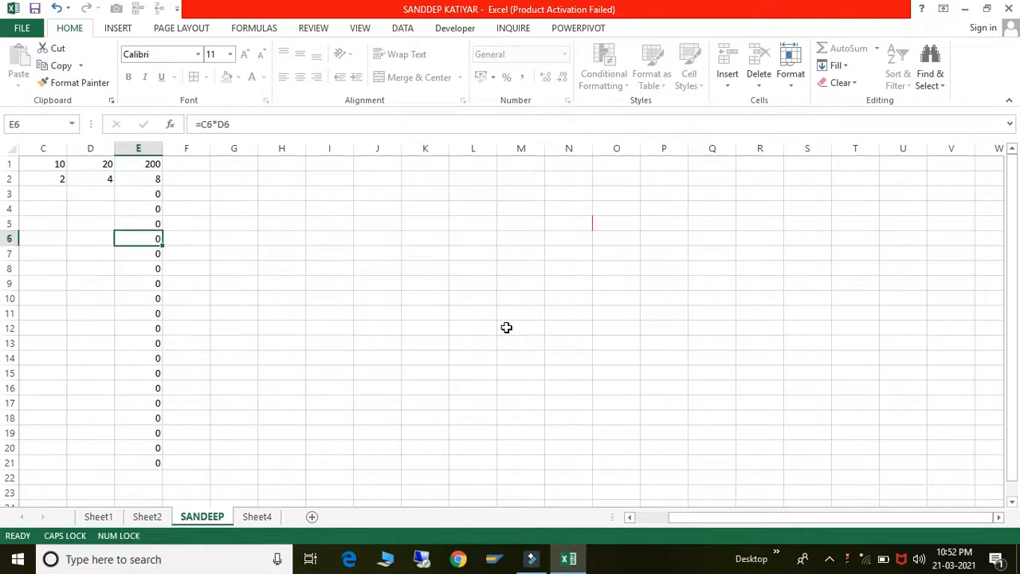
pyautogui.press('Left')
pyautogui.press('Left')
pyautogui.press('Left')
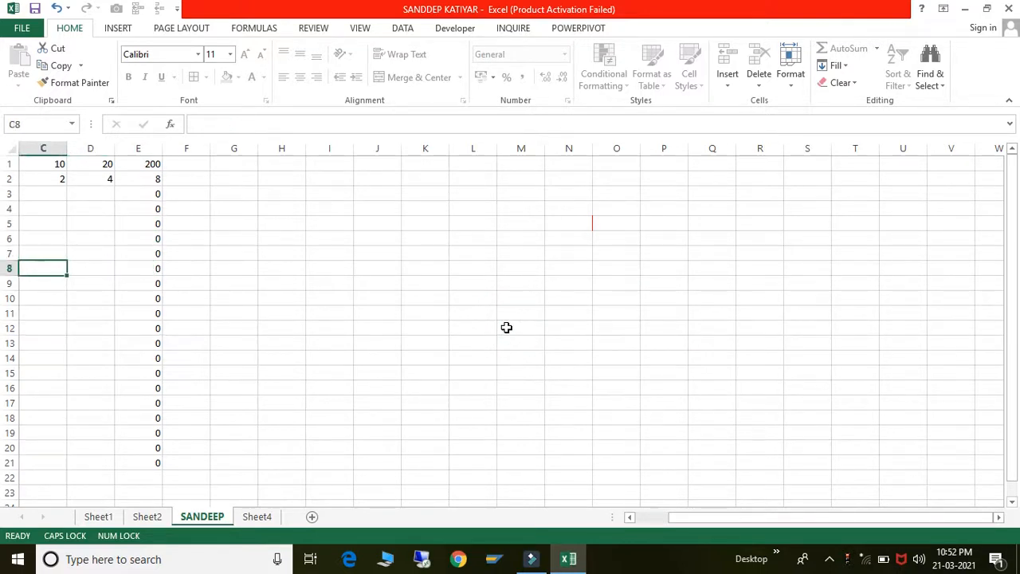
pyautogui.press('Up')
pyautogui.press('Up')
pyautogui.press('Up')
pyautogui.press('Up')
pyautogui.press('Up')
pyautogui.press('Up')
pyautogui.press('Left')
pyautogui.press('Up')
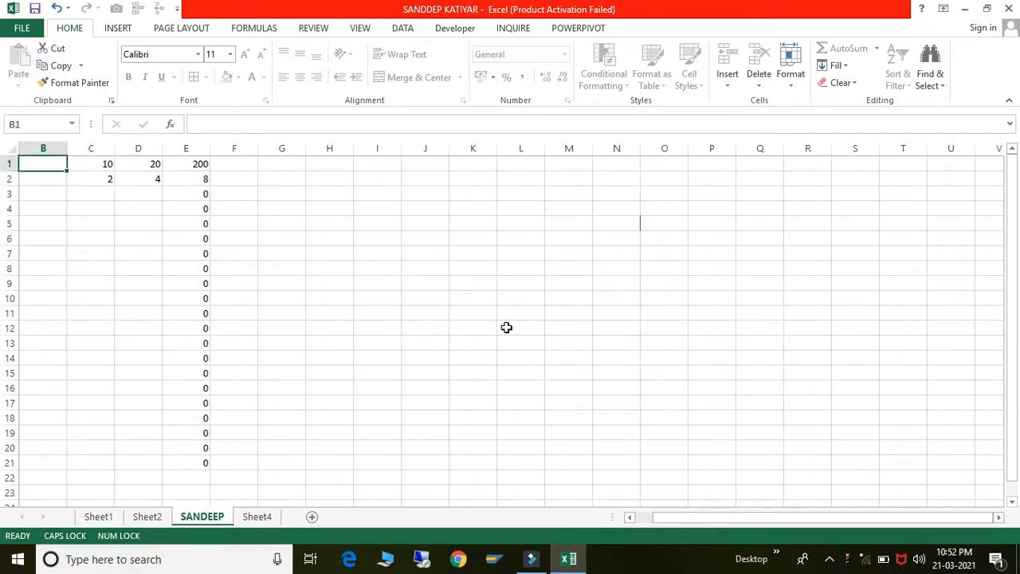
pyautogui.press('Right')
pyautogui.press('Right')
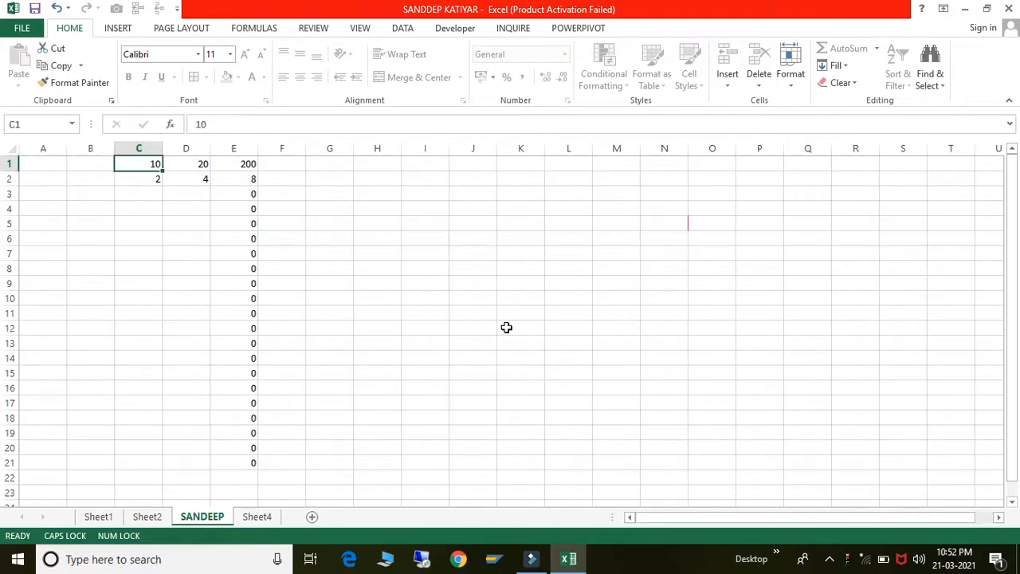
pyautogui.press('Delete')
pyautogui.hotkey('ctrl', 'z')
# - Enter 4 in C5 and 5 in D5, so E5 shows 20
pyautogui.press('Down')
pyautogui.press('Down')
pyautogui.press('Down')
pyautogui.press('Down')
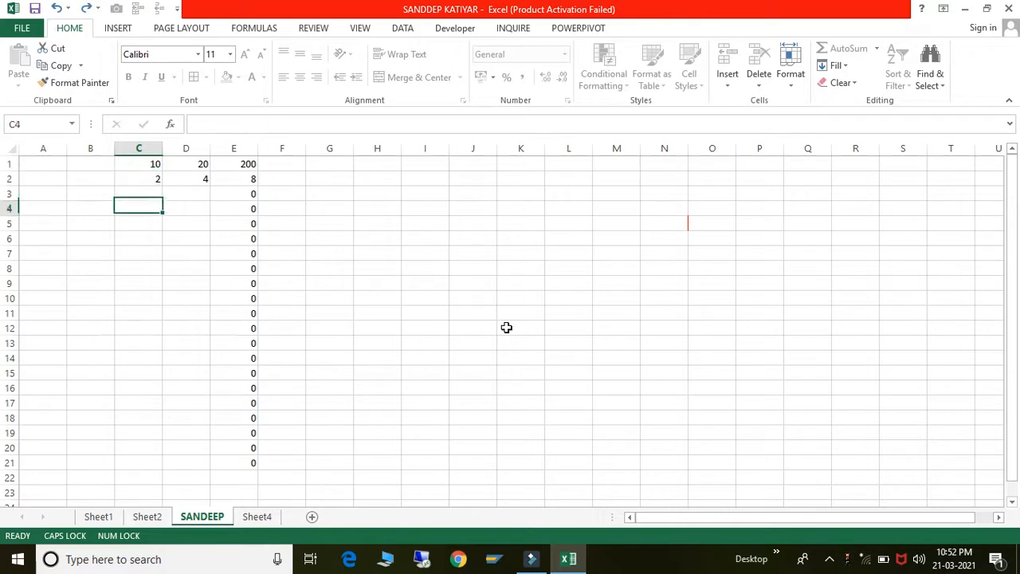
pyautogui.write('4')
pyautogui.press('Tab')
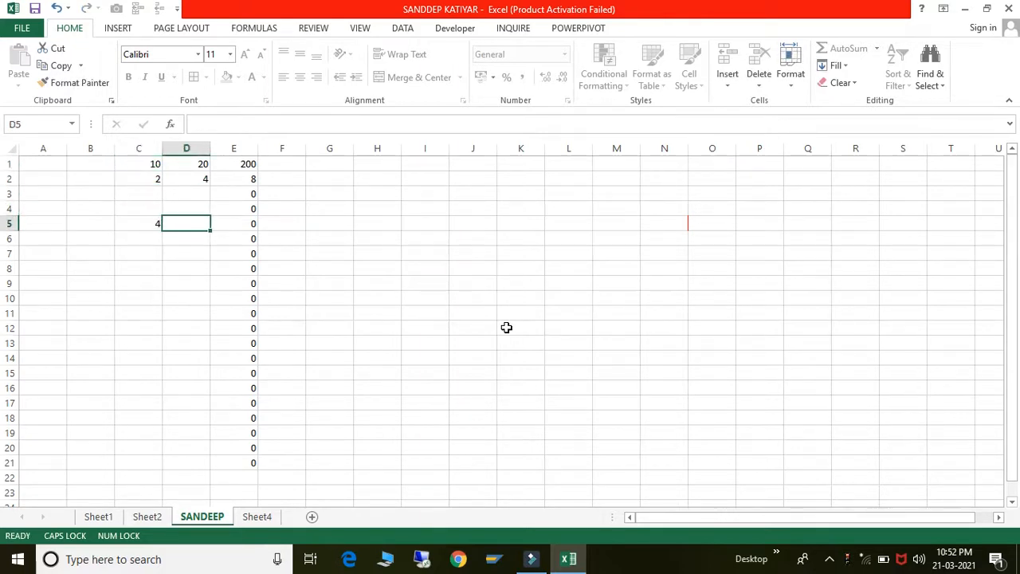
pyautogui.write('5')
pyautogui.press('Tab')
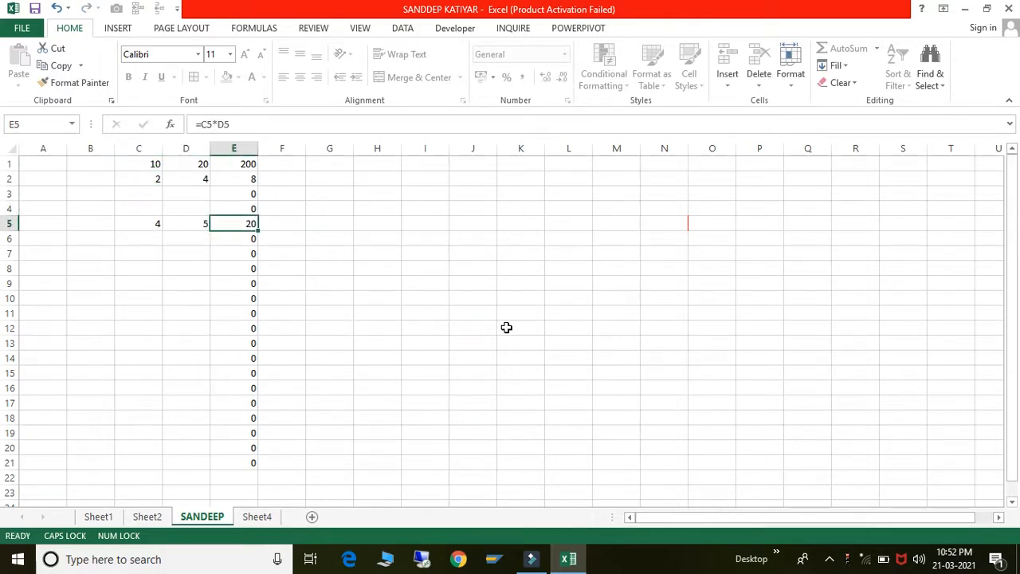
# - Try editing E4's formula and dismiss the warning that the sheet is protected
pyautogui.press('Left')
pyautogui.press('Right')
pyautogui.press('Down')
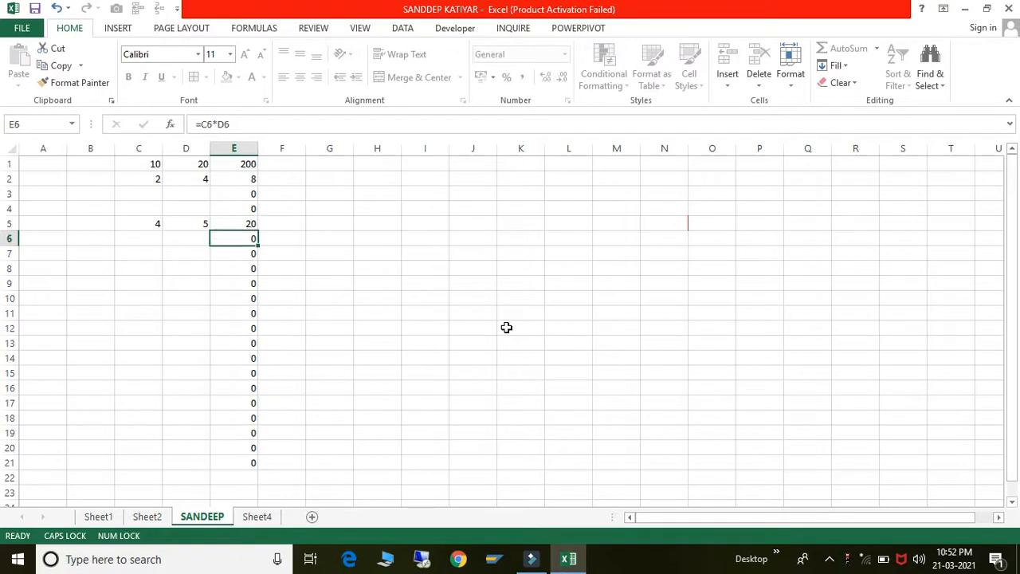
pyautogui.press('Up')
pyautogui.press('Up')
pyautogui.press('Up')
pyautogui.press('Up')
pyautogui.press('Up')
pyautogui.press('Down')
pyautogui.press('Down')
pyautogui.press('Down')
pyautogui.press('Down')
pyautogui.press('Down')
pyautogui.press('Down')
pyautogui.press('Down')
pyautogui.press('Down')
pyautogui.press('Down')
pyautogui.press('Down')
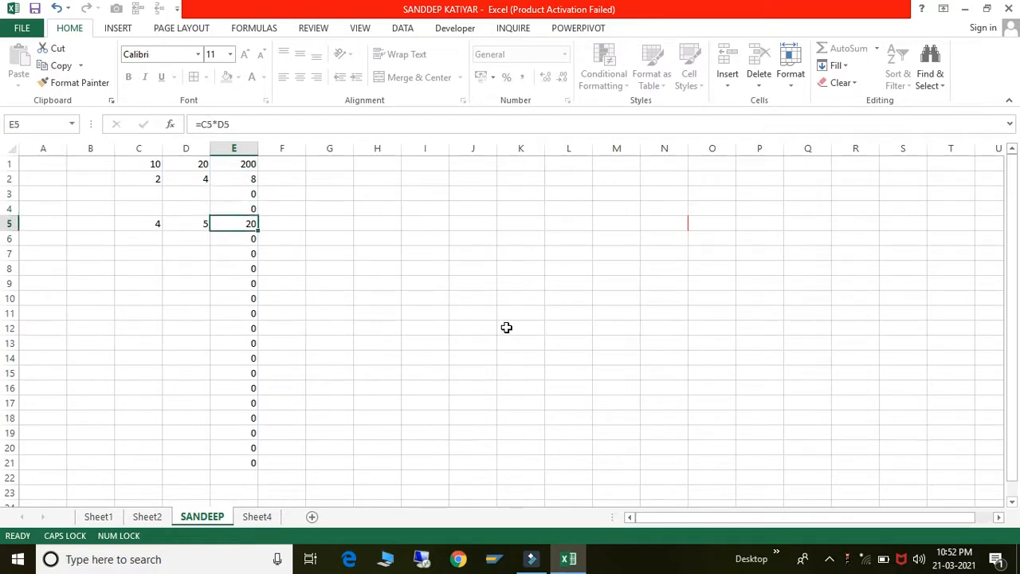
pyautogui.press('Up')
pyautogui.press('Up')
pyautogui.press('Up')
pyautogui.press('Up')
pyautogui.press('Up')
pyautogui.press('Up')
pyautogui.press('Up')
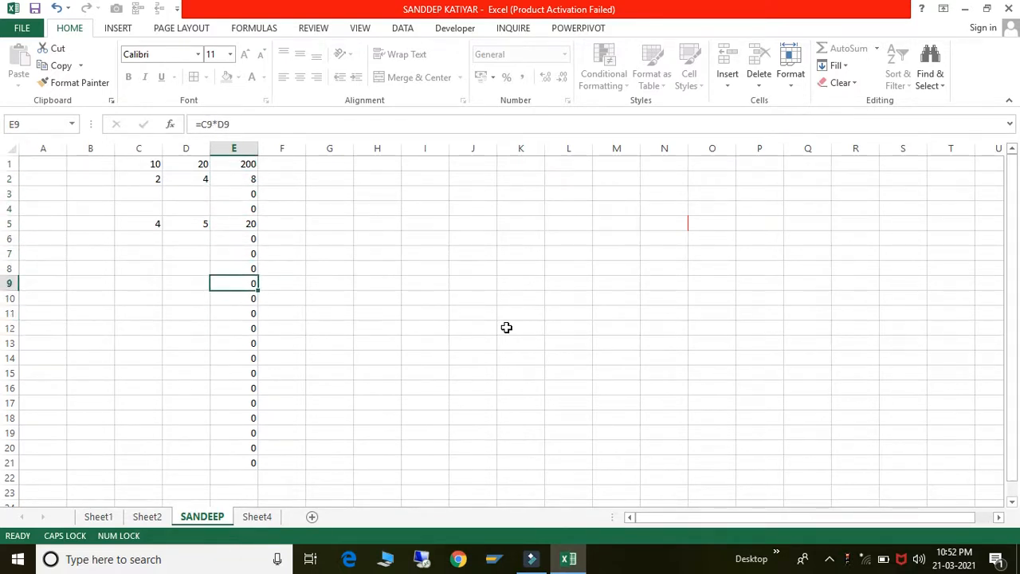
pyautogui.click(223, 124)
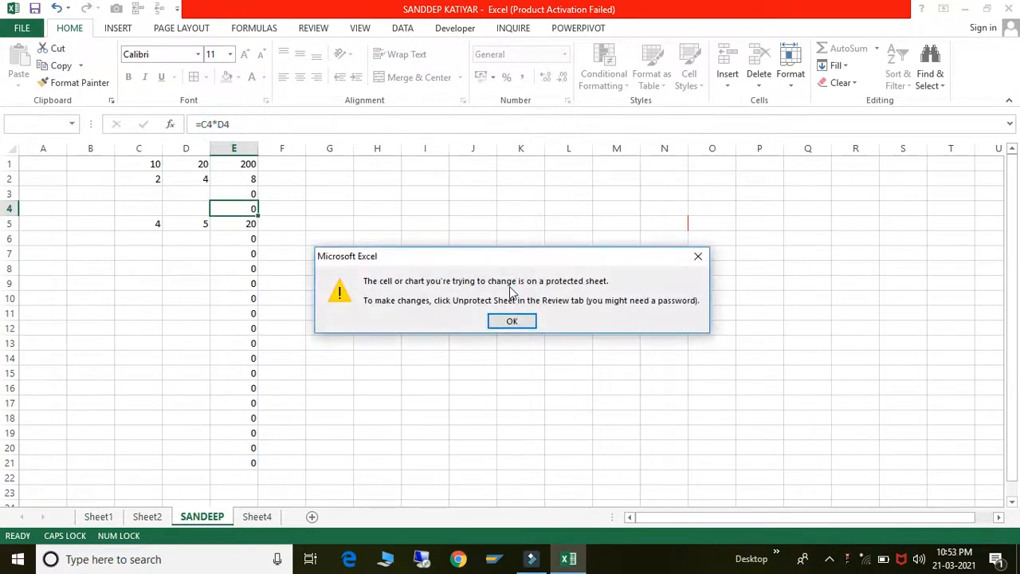
pyautogui.click(514, 320)
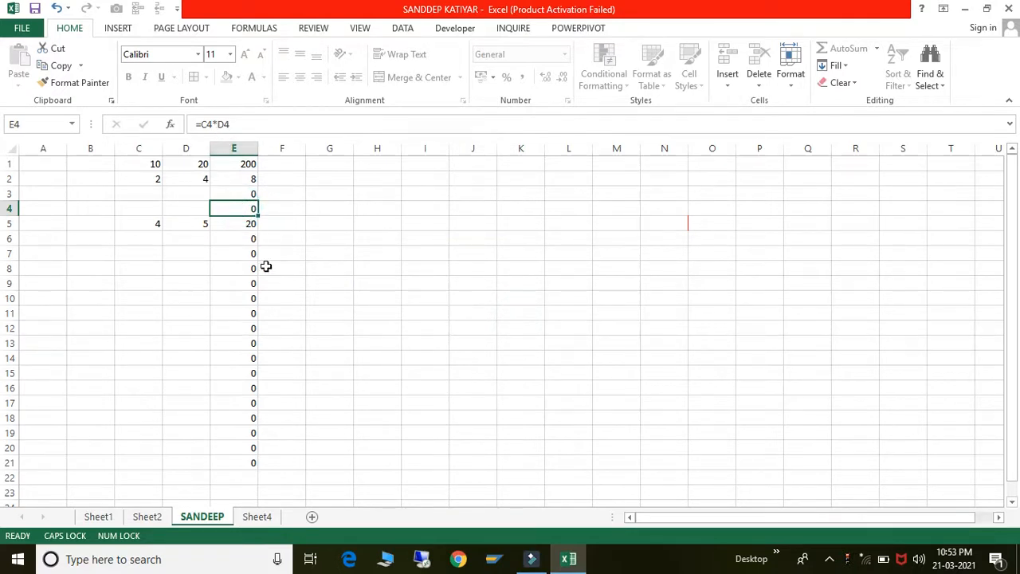
pyautogui.press('Down')
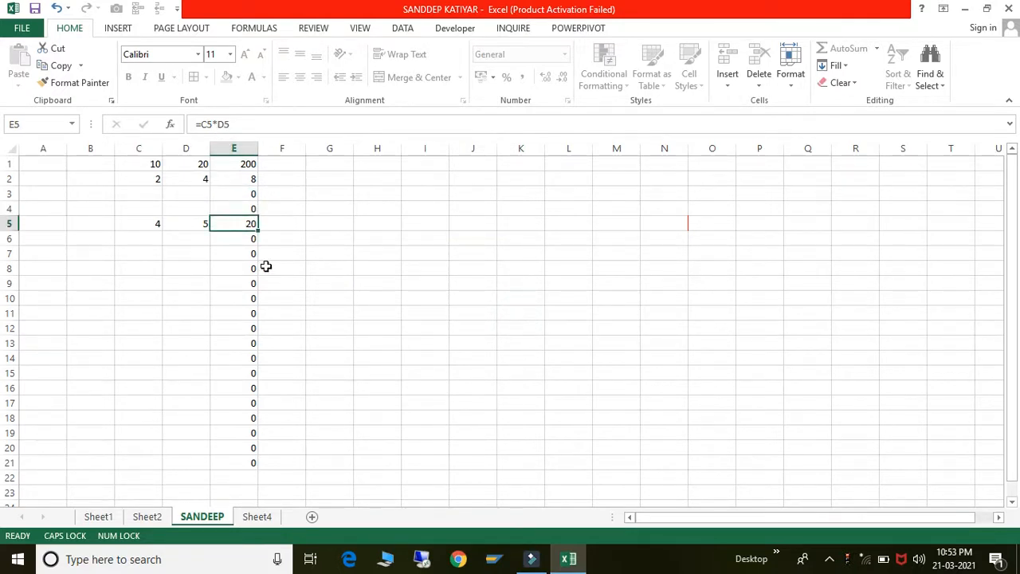
pyautogui.press('Down')
pyautogui.press('Down')
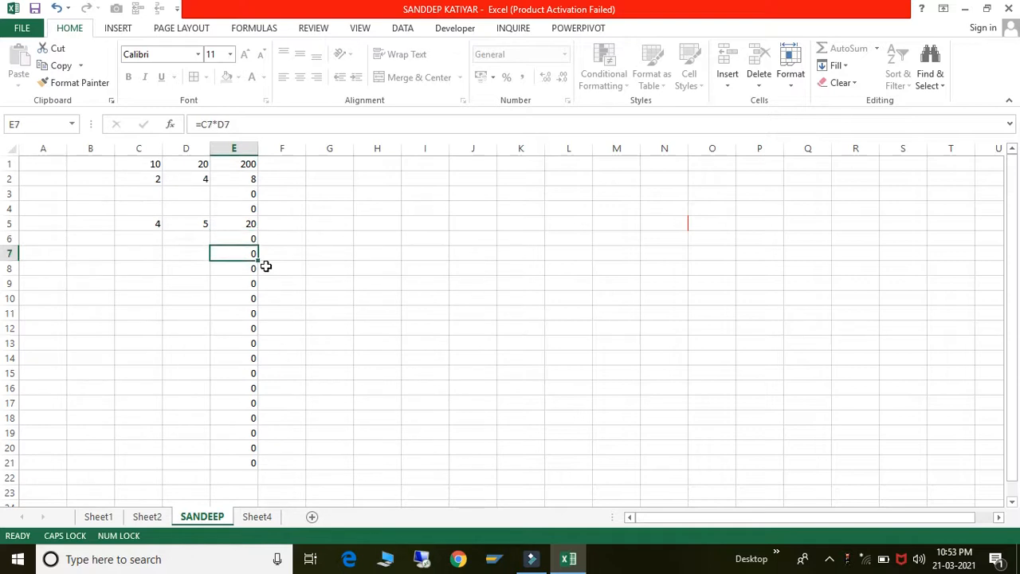
pyautogui.press('Down')
pyautogui.press('Down')
pyautogui.press('Down')
pyautogui.press('Down')
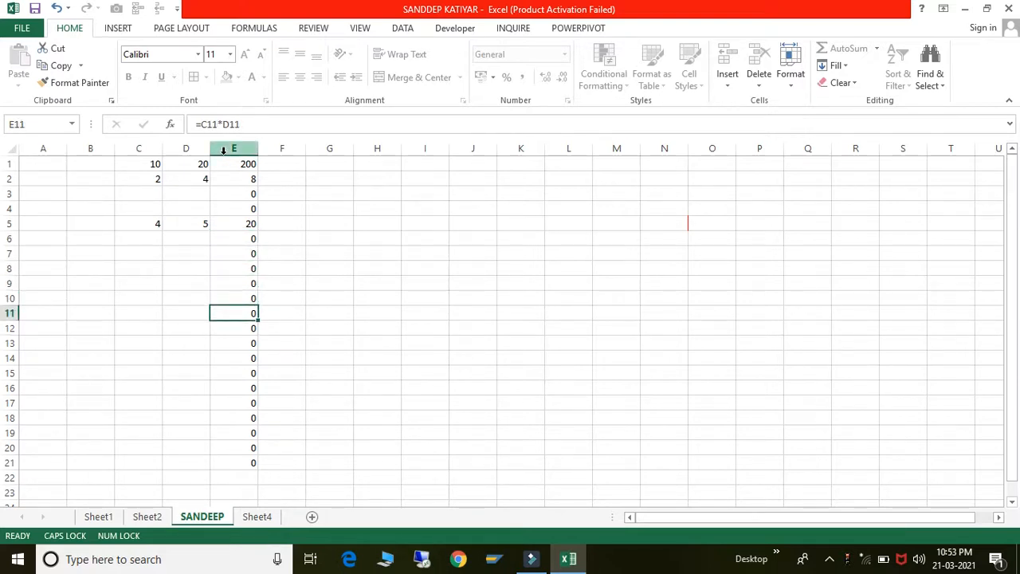
# - Unprotect the renamed sheet by entering its password
pyautogui.rightClick(211, 519)
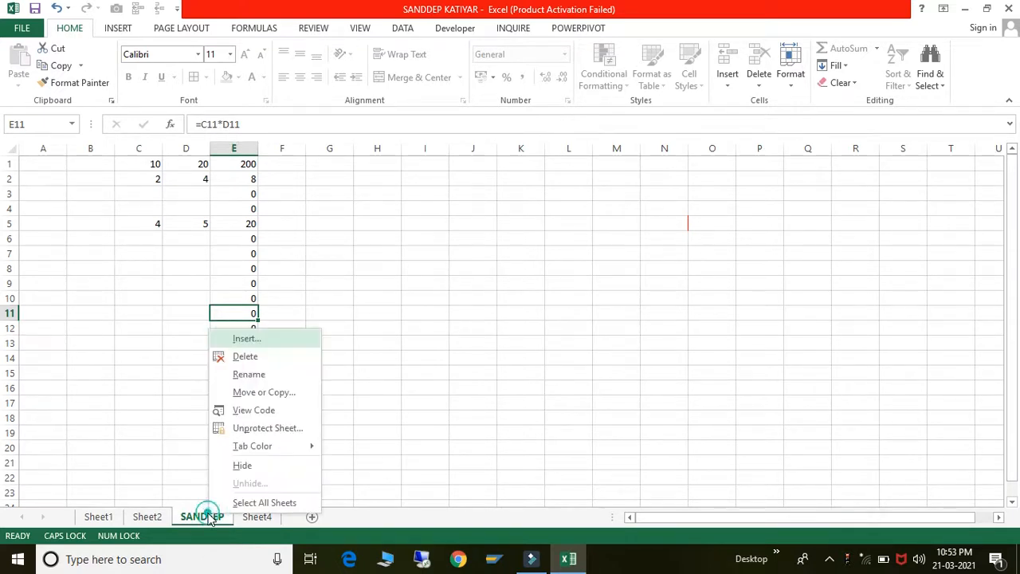
pyautogui.click(269, 430)
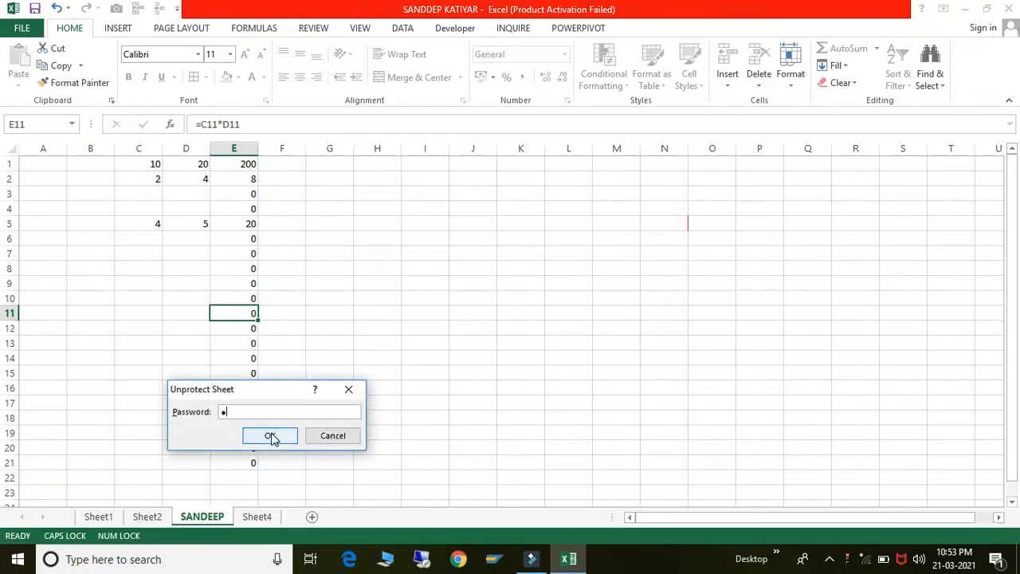
pyautogui.click(271, 437)
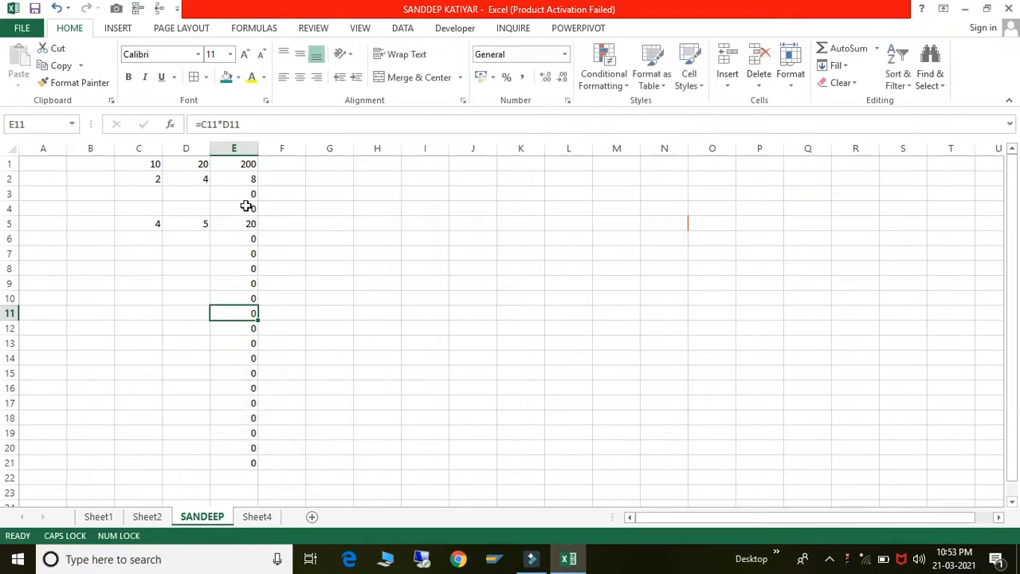
pyautogui.click(387, 232)
# - Select E1:E21 and tick Hidden in their Format Cells protection settings
pyautogui.click(244, 165)
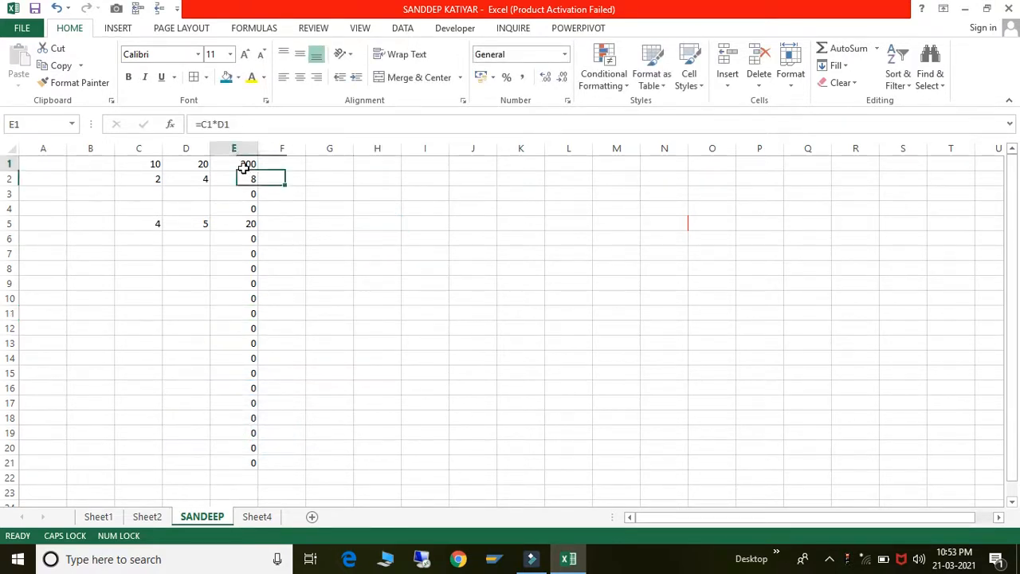
pyautogui.hotkey('shift', 'Down')
pyautogui.hotkey('shift', 'Down')
pyautogui.hotkey('shift', 'Down')
pyautogui.hotkey('shift', 'Down')
pyautogui.hotkey('shift', 'Down')
pyautogui.hotkey('shift', 'Down')
pyautogui.hotkey('shift', 'Down')
pyautogui.hotkey('shift', 'Down')
pyautogui.hotkey('shift', 'Down')
pyautogui.hotkey('shift', 'Down')
pyautogui.hotkey('shift', 'Down')
pyautogui.hotkey('shift', 'Down')
pyautogui.hotkey('shift', 'Down')
pyautogui.hotkey('shift', 'Down')
pyautogui.hotkey('shift', 'Down')
pyautogui.hotkey('shift', 'Down')
pyautogui.hotkey('shift', 'Down')
pyautogui.hotkey('shift', 'Down')
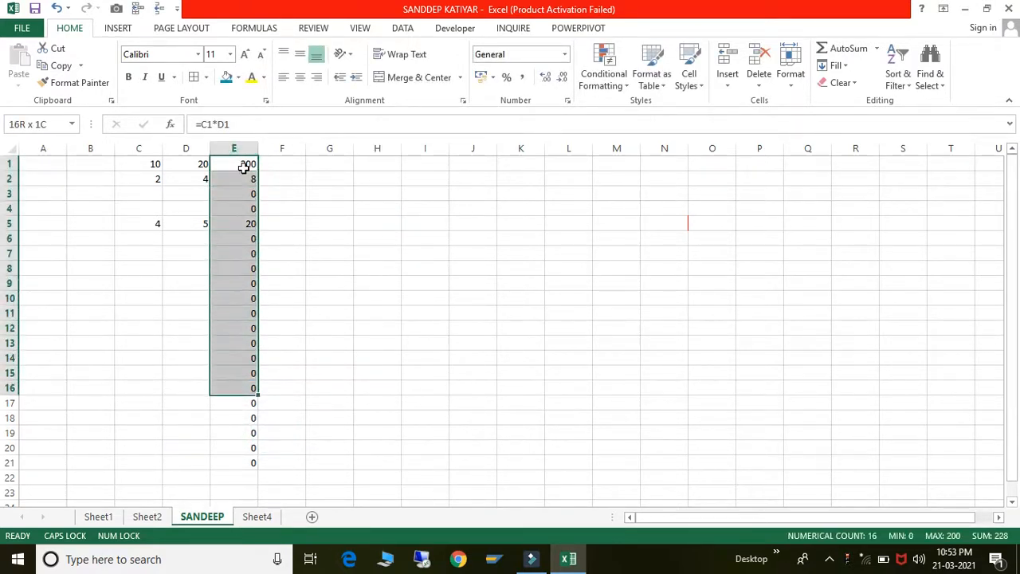
pyautogui.hotkey('shift', 'Down')
pyautogui.hotkey('shift', 'Down')
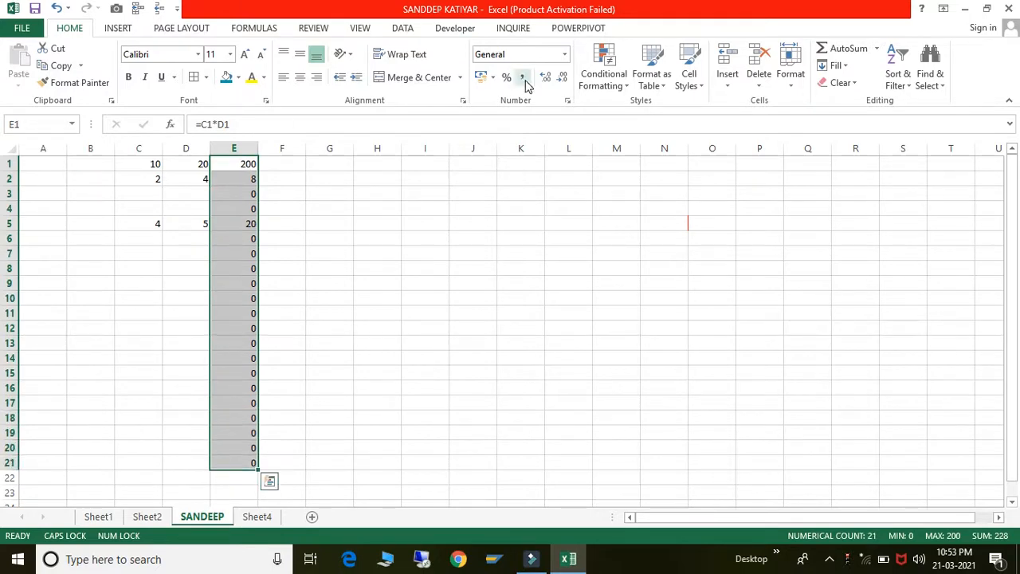
pyautogui.click(463, 101)
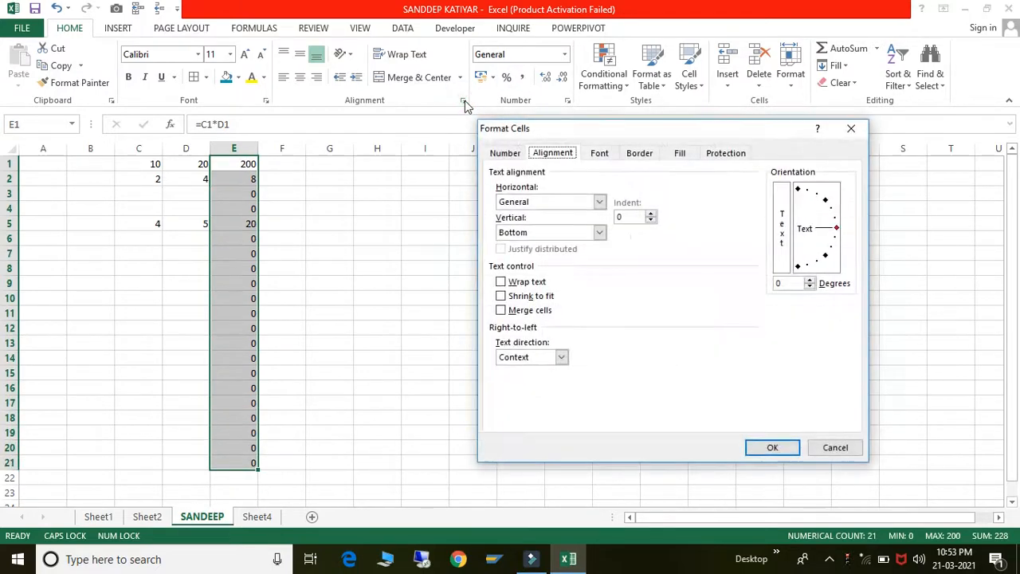
pyautogui.click(723, 152)
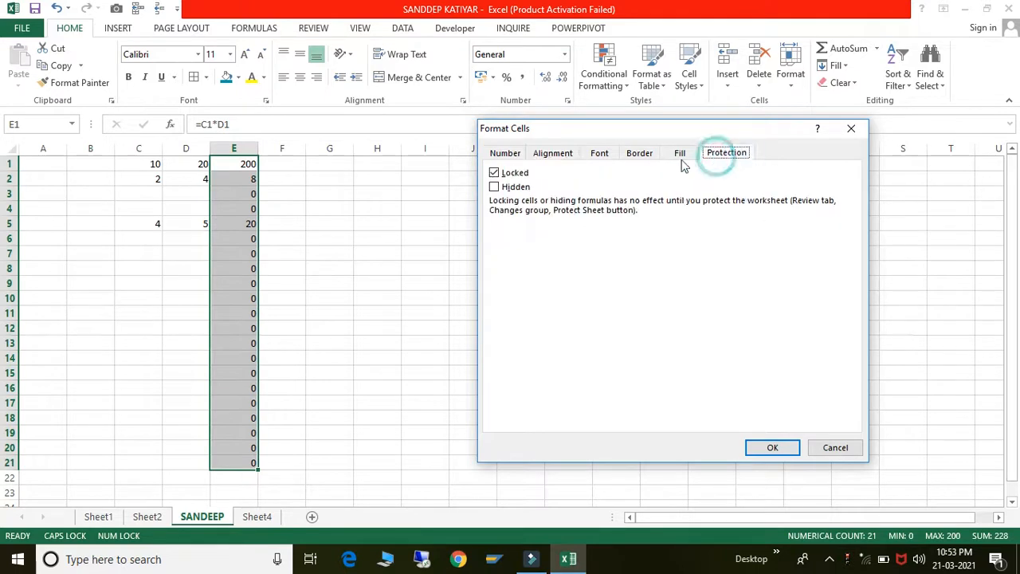
pyautogui.click(495, 188)
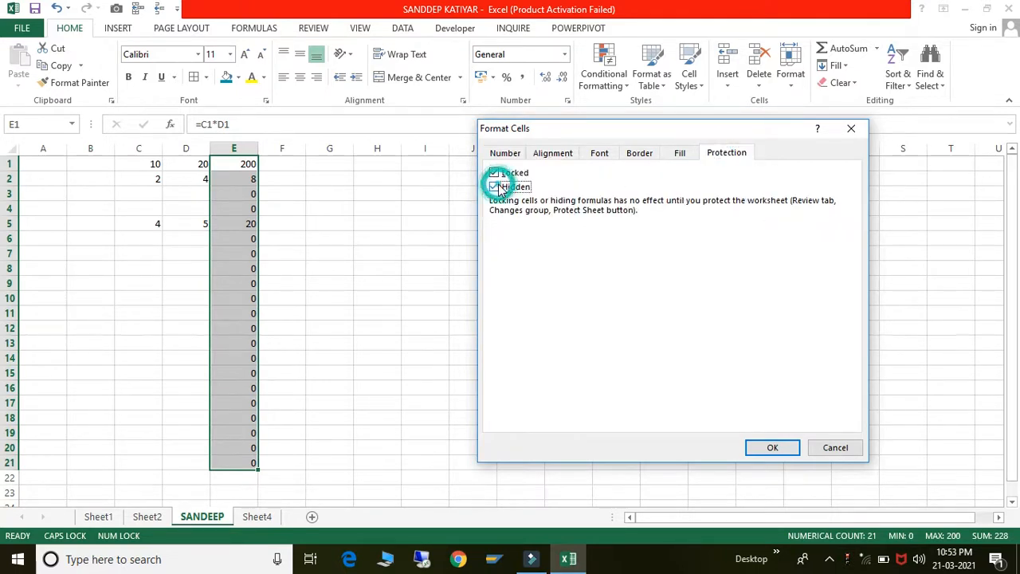
pyautogui.click(755, 448)
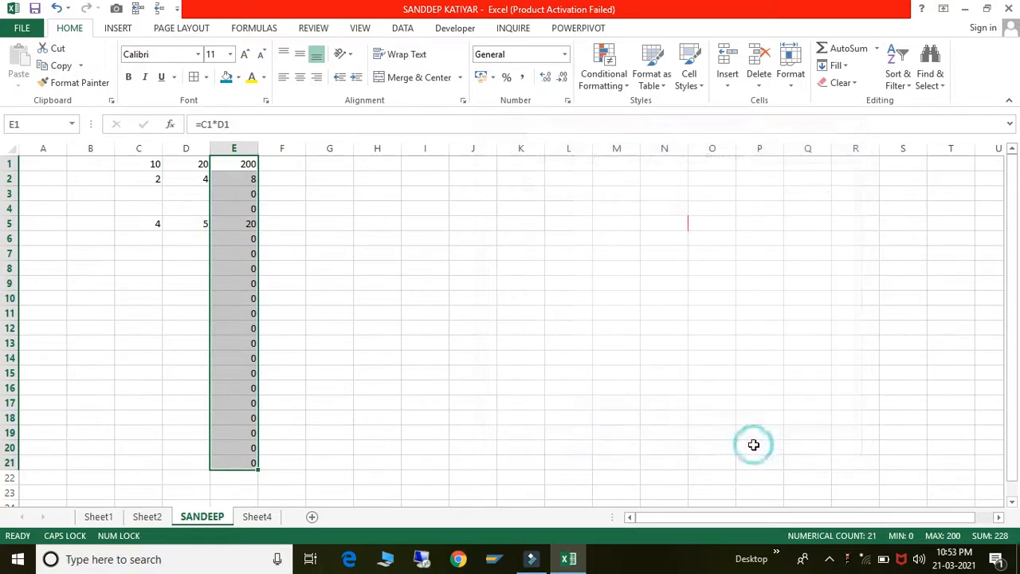
# - Protect the renamed sheet again with its password
pyautogui.rightClick(201, 519)
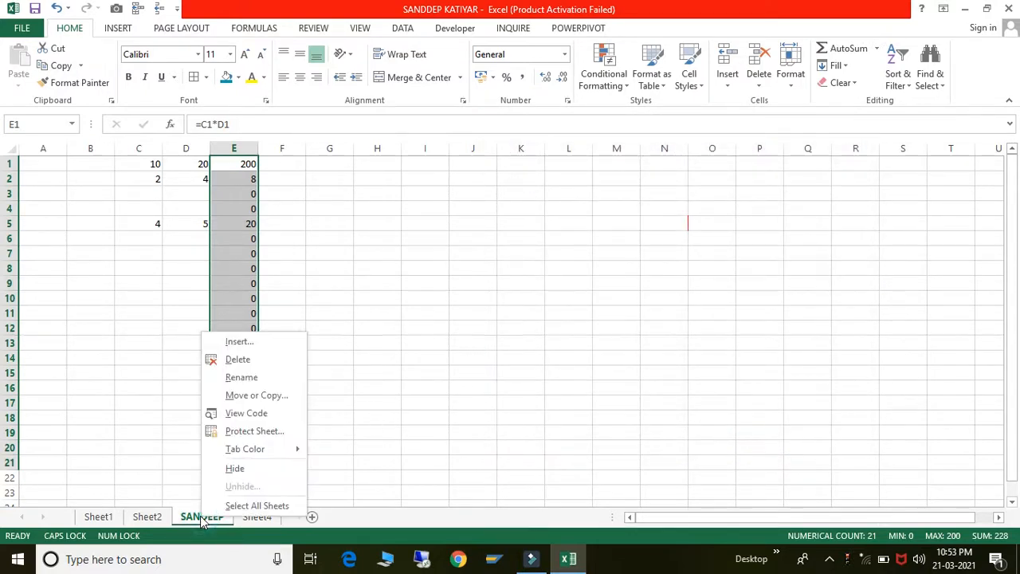
pyautogui.click(236, 431)
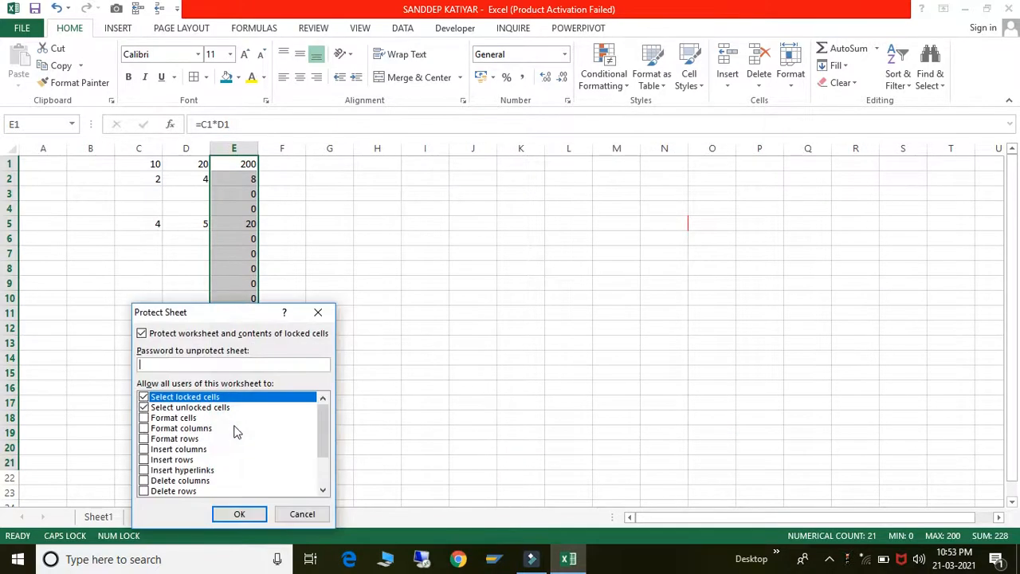
pyautogui.press('Return')
pyautogui.press('Return')
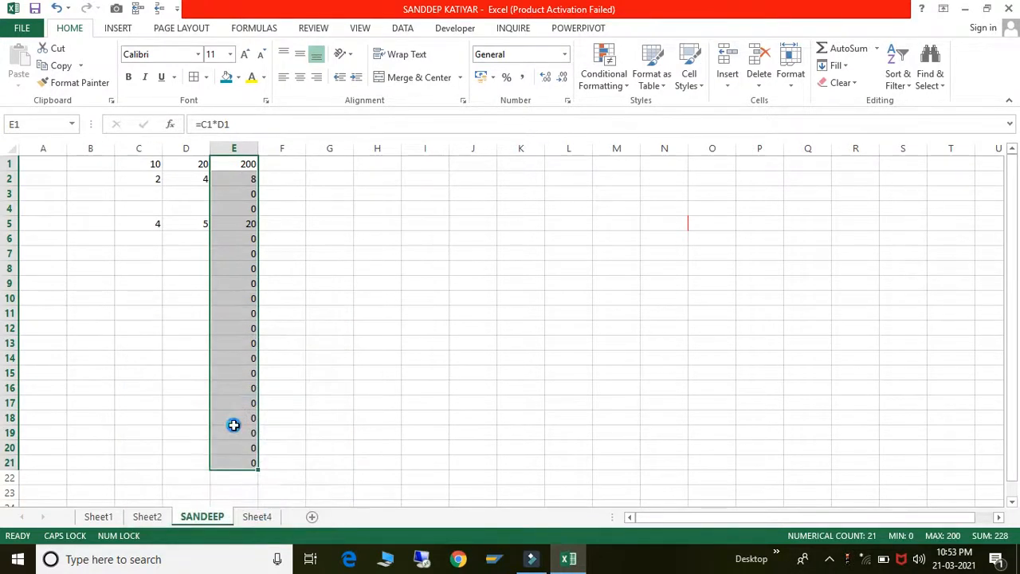
pyautogui.click(316, 263)
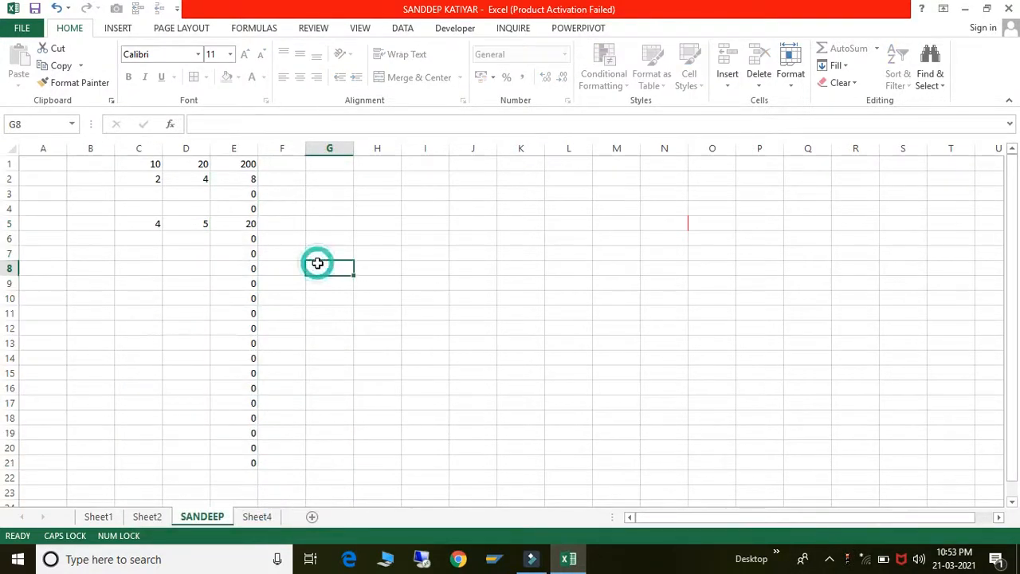
# - Try editing the formulas in E1 and E8, dismissing each protected-sheet warning
pyautogui.click(237, 164)
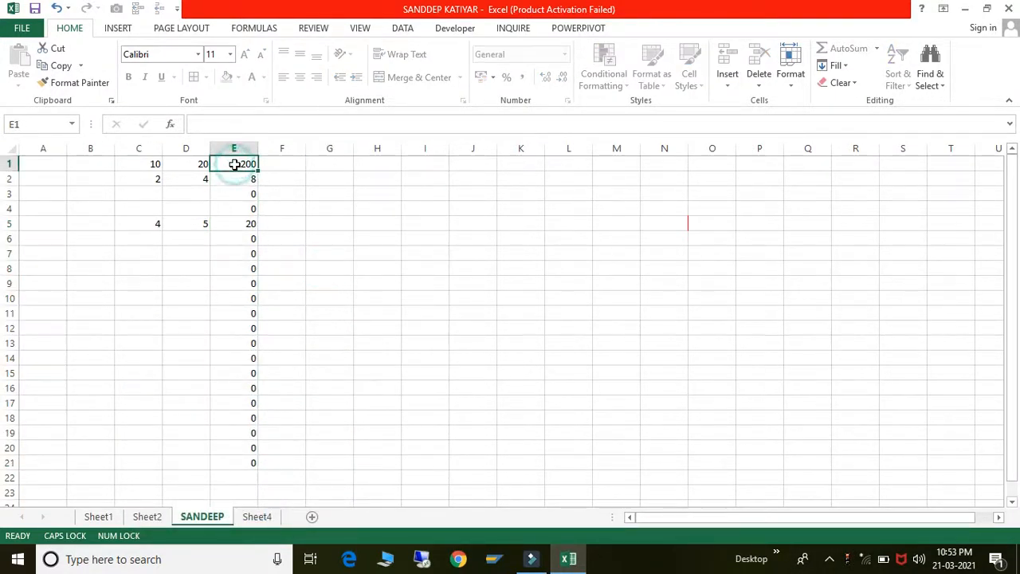
pyautogui.click(204, 128)
pyautogui.click(512, 321)
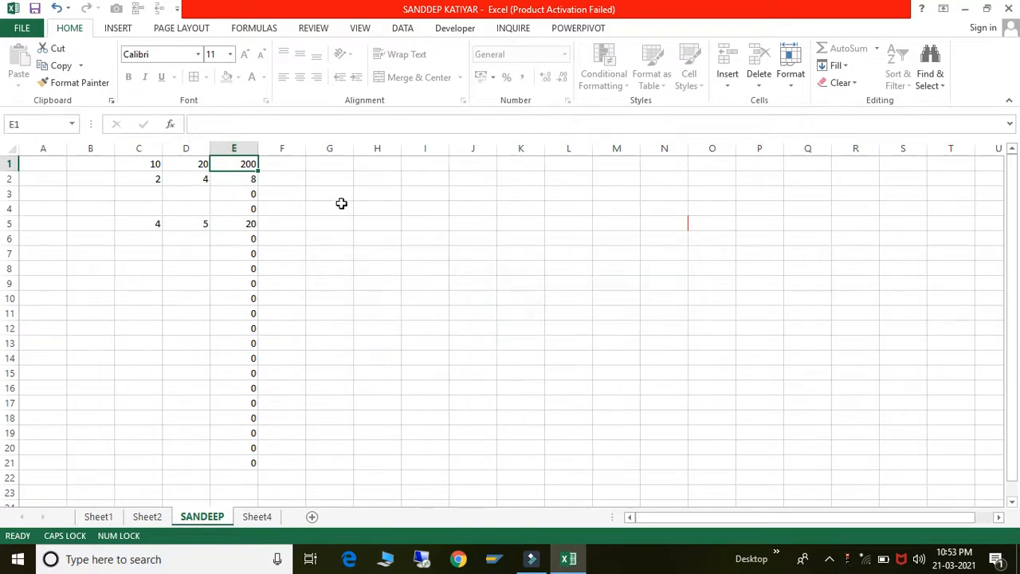
pyautogui.click(239, 209)
pyautogui.click(240, 270)
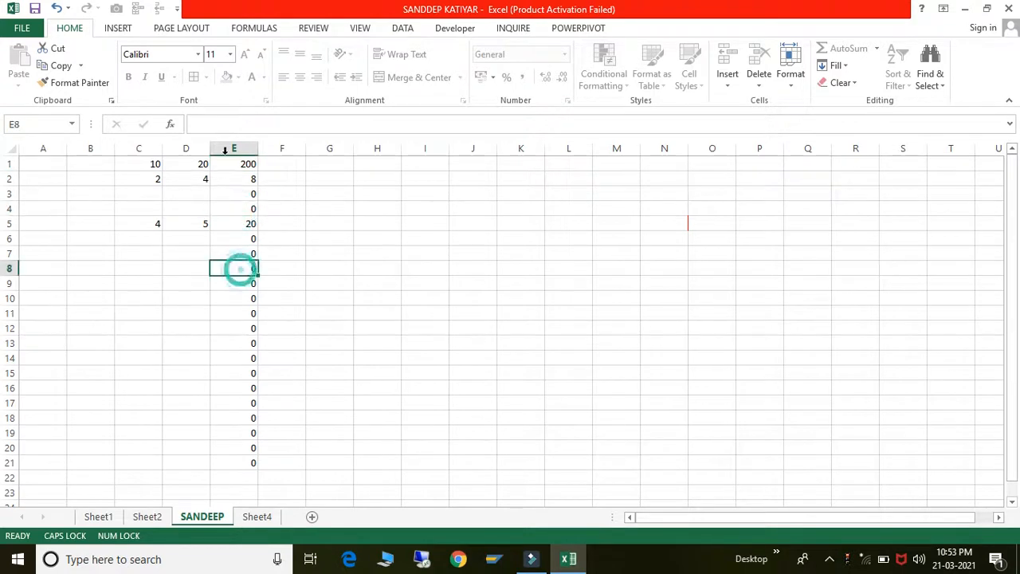
pyautogui.click(222, 127)
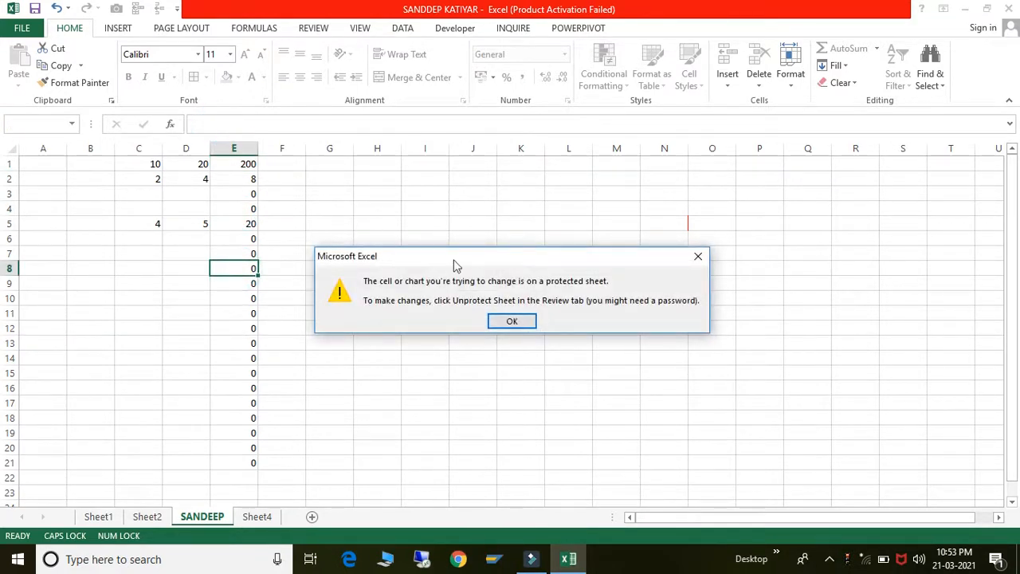
pyautogui.click(522, 322)
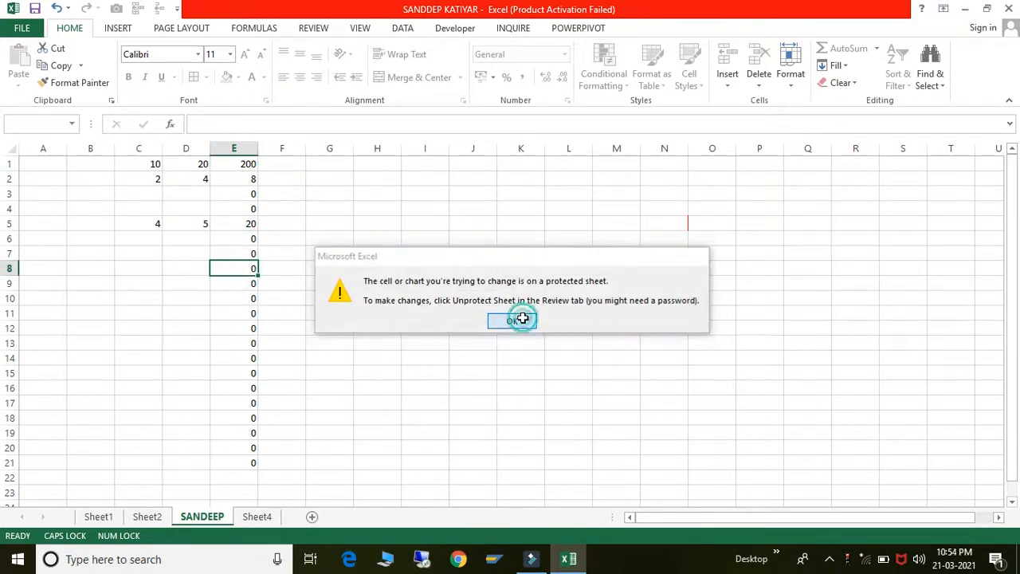
pyautogui.click(239, 192)
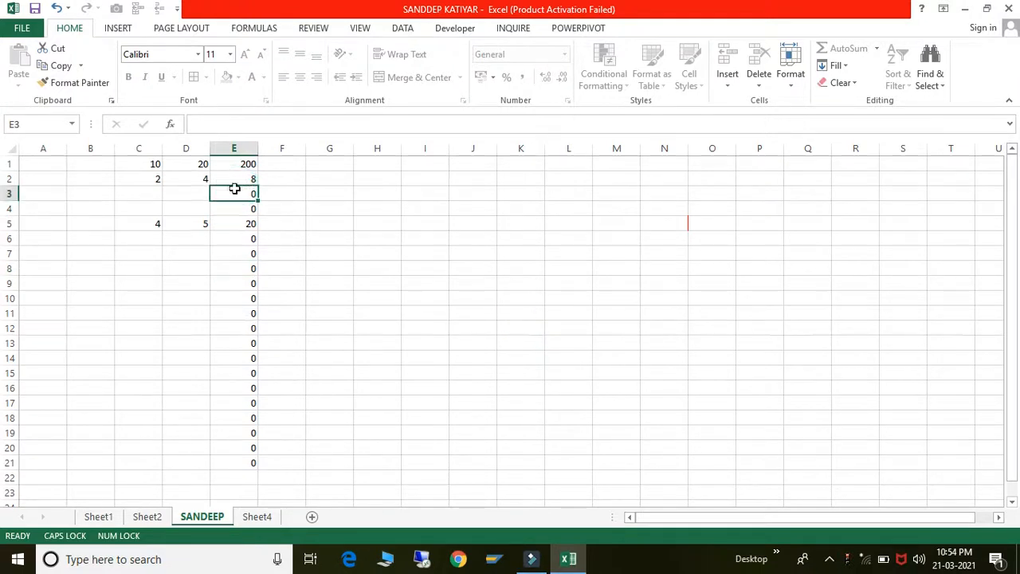
pyautogui.click(236, 262)
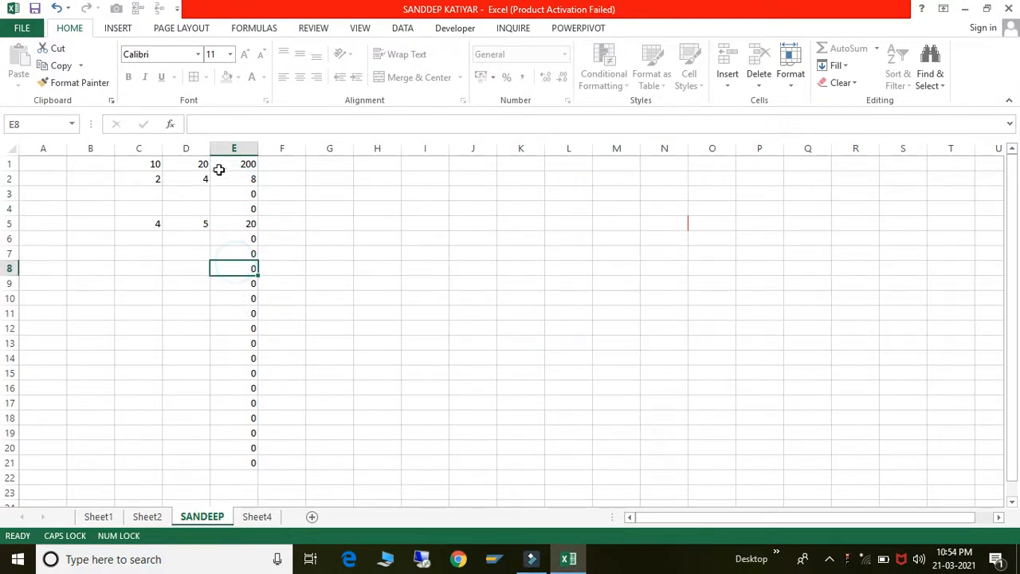
# - Enter 8 in C9 and 5 in D9, then check E9 shows 40
pyautogui.click(136, 287)
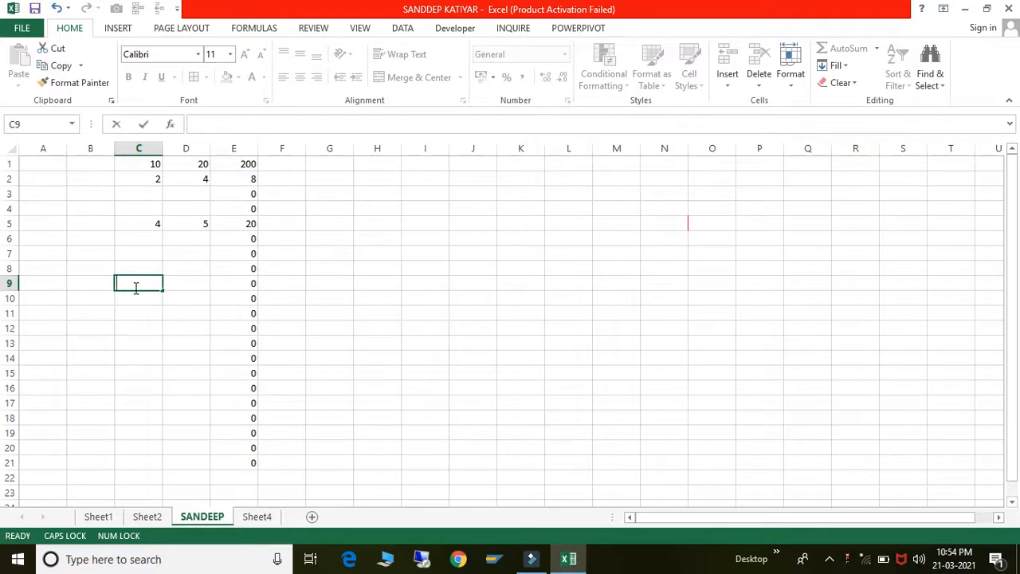
pyautogui.write('8')
pyautogui.press('Right')
pyautogui.write('5')
pyautogui.press('Return')
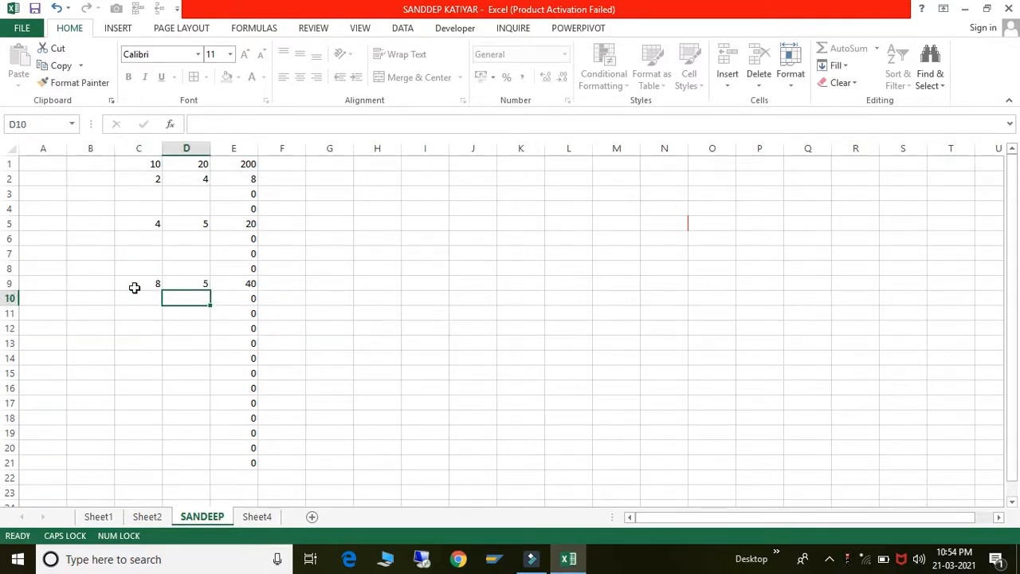
pyautogui.press('Right')
pyautogui.press('Up')
pyautogui.press('Up')
pyautogui.press('Up')
pyautogui.press('Up')
pyautogui.press('Up')
pyautogui.press('Up')
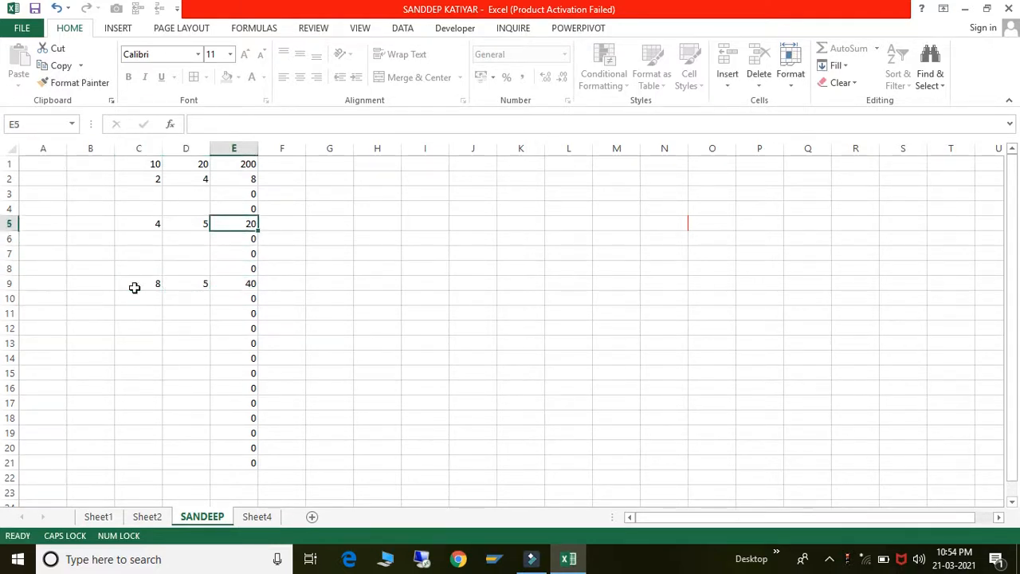
pyautogui.press('Down')
pyautogui.press('Down')
pyautogui.press('Down')
pyautogui.press('Down')
pyautogui.press('Down')
pyautogui.press('Down')
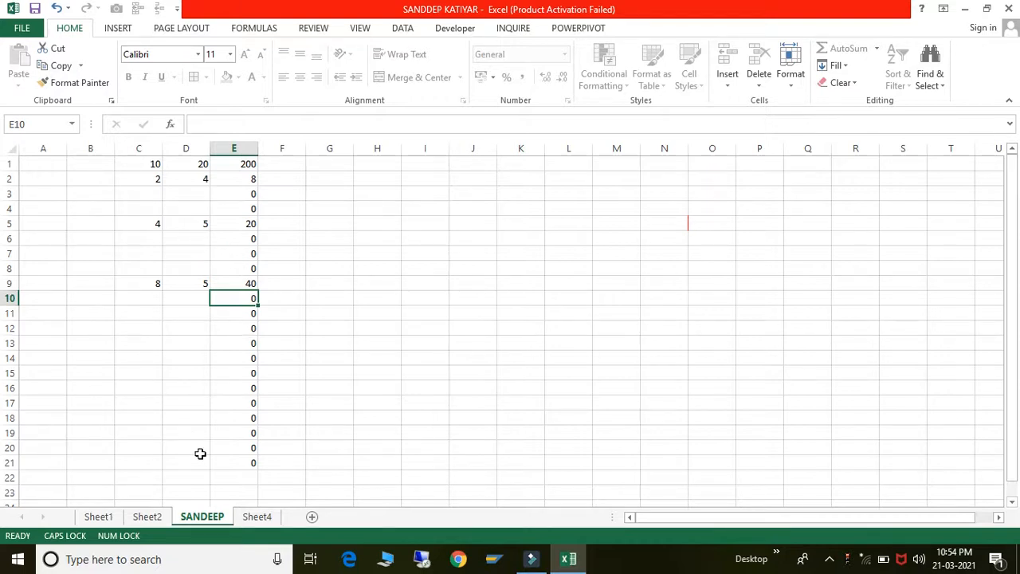
# - Remove the renamed sheet's protection by entering its password
pyautogui.rightClick(203, 523)
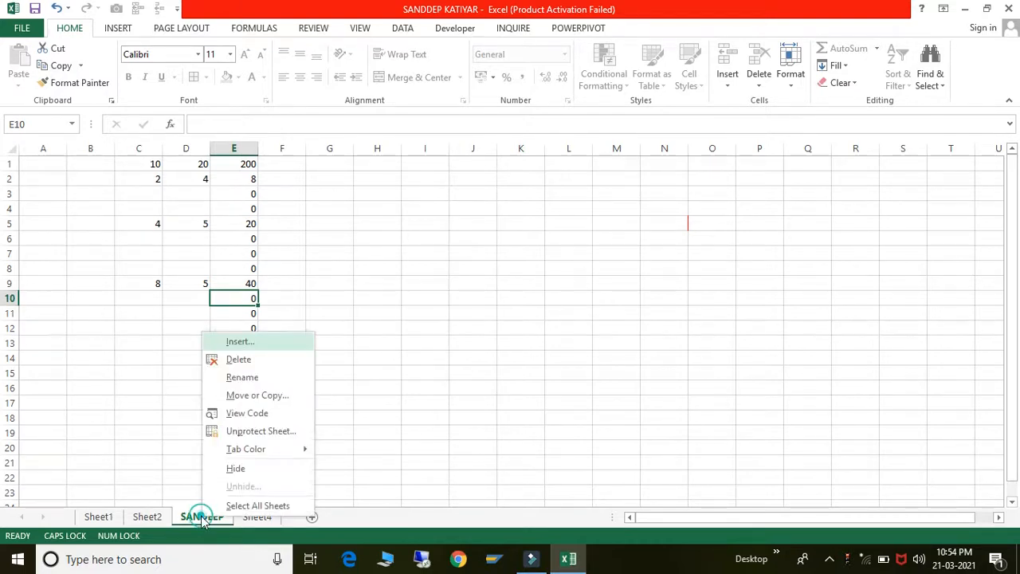
pyautogui.click(230, 431)
pyautogui.write('a')
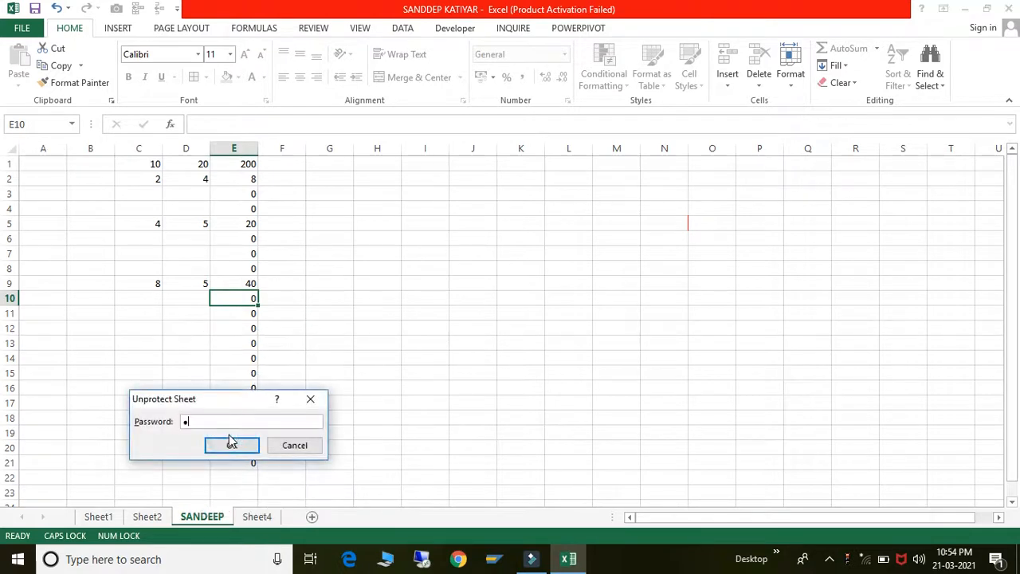
pyautogui.click(229, 440)
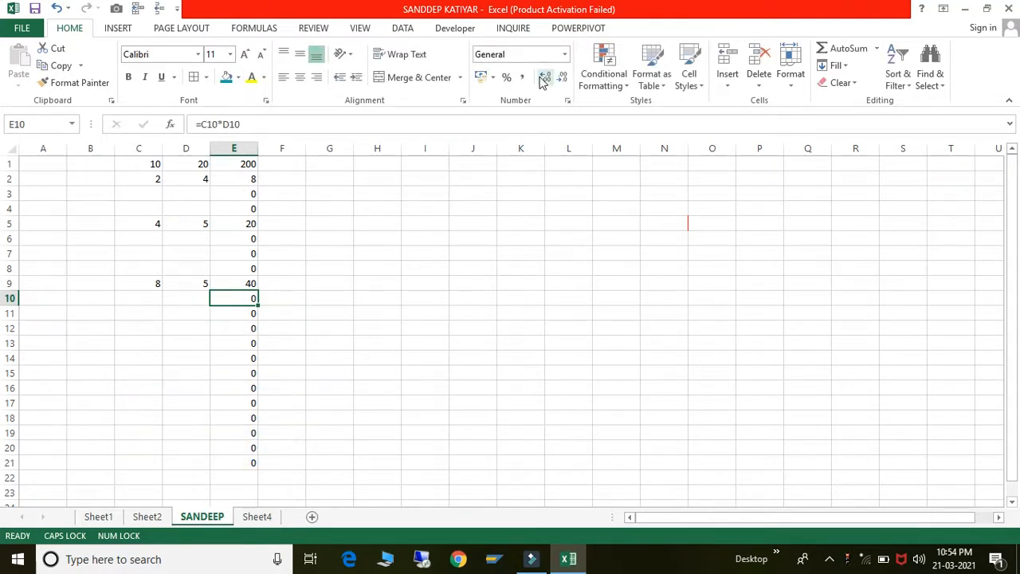
# - Browse the Format Cells tabs without changing anything, then close the dialog
pyautogui.click(464, 101)
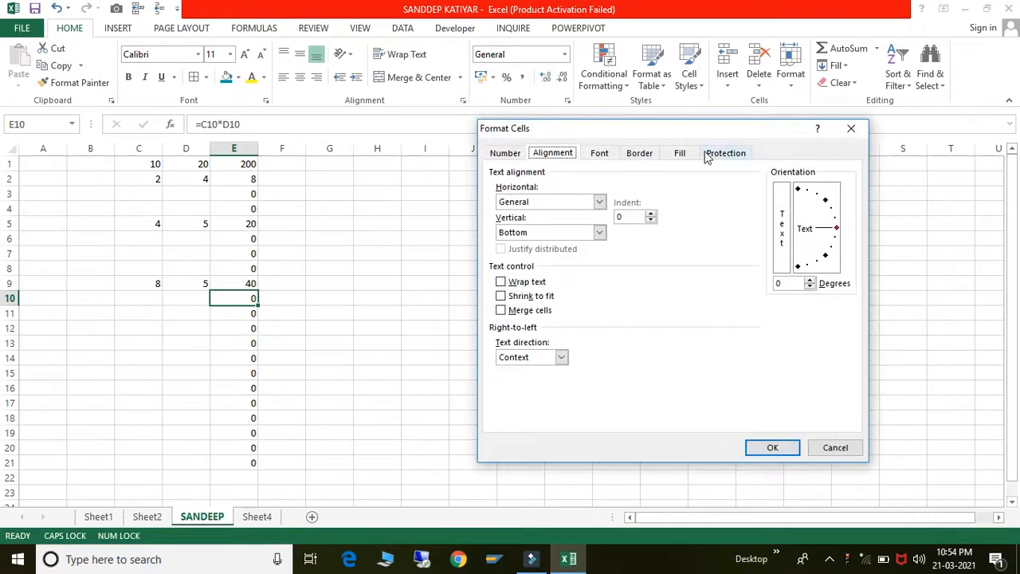
pyautogui.click(721, 156)
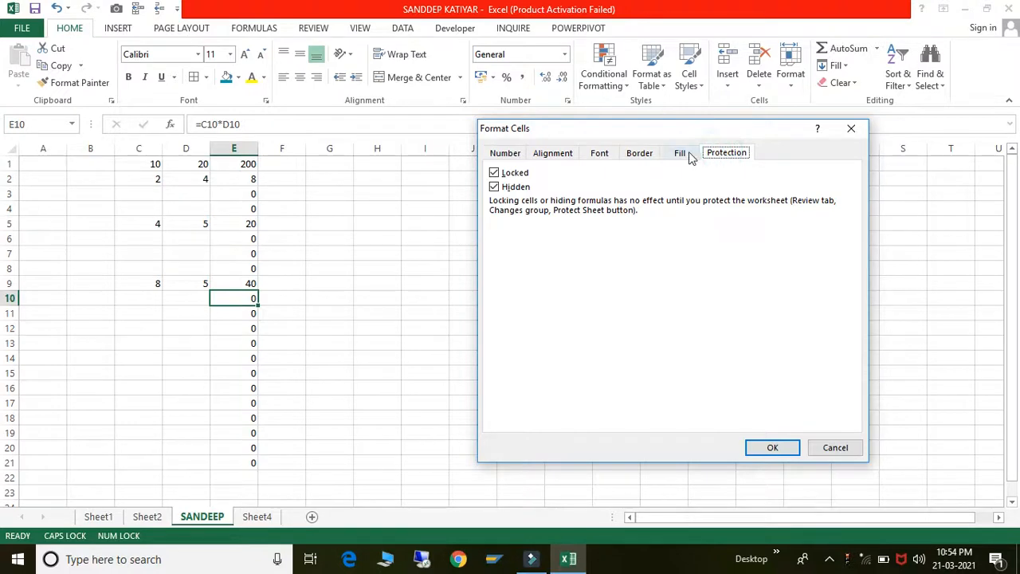
pyautogui.click(683, 155)
pyautogui.click(645, 156)
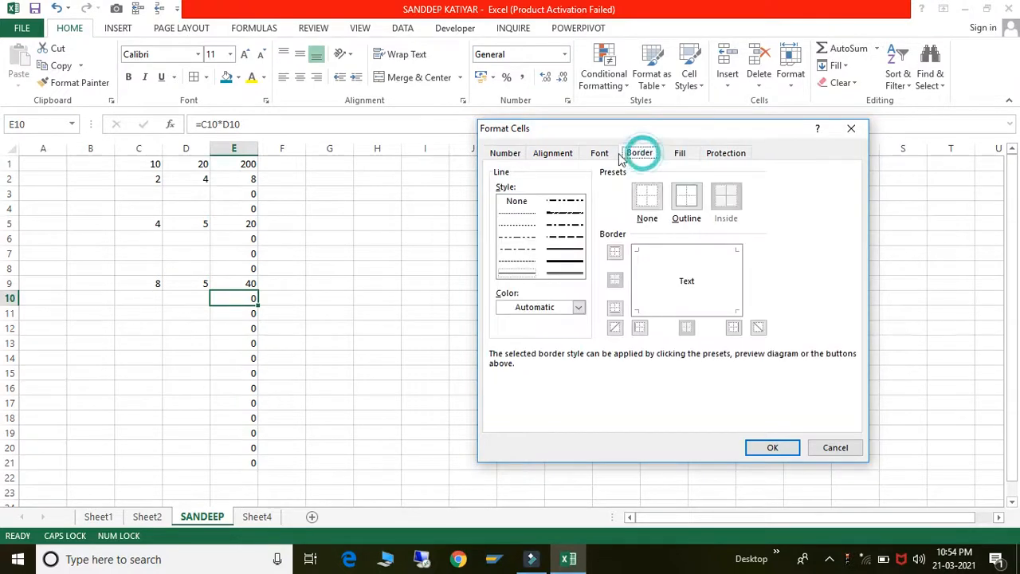
pyautogui.click(611, 157)
pyautogui.click(551, 154)
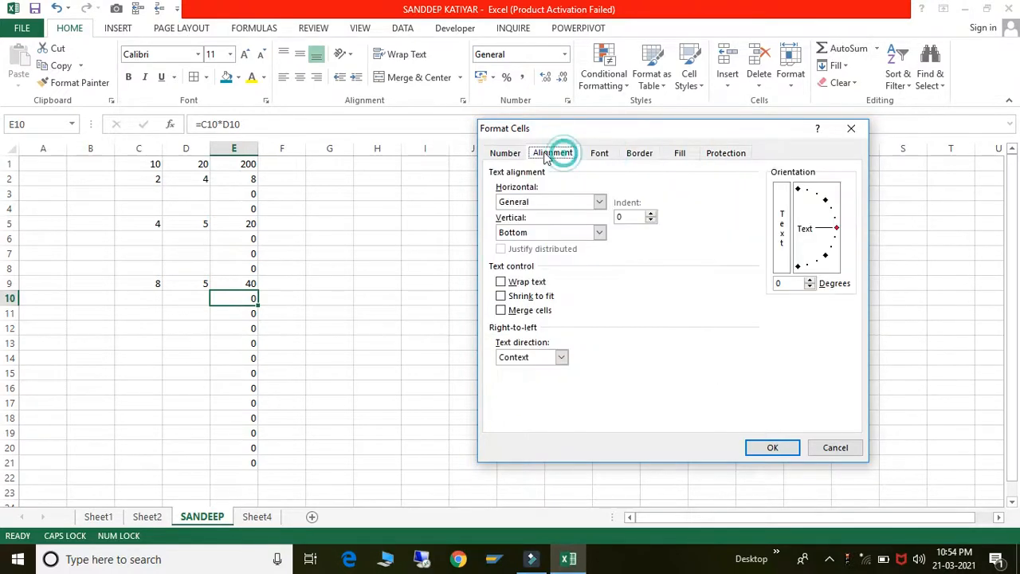
pyautogui.click(501, 154)
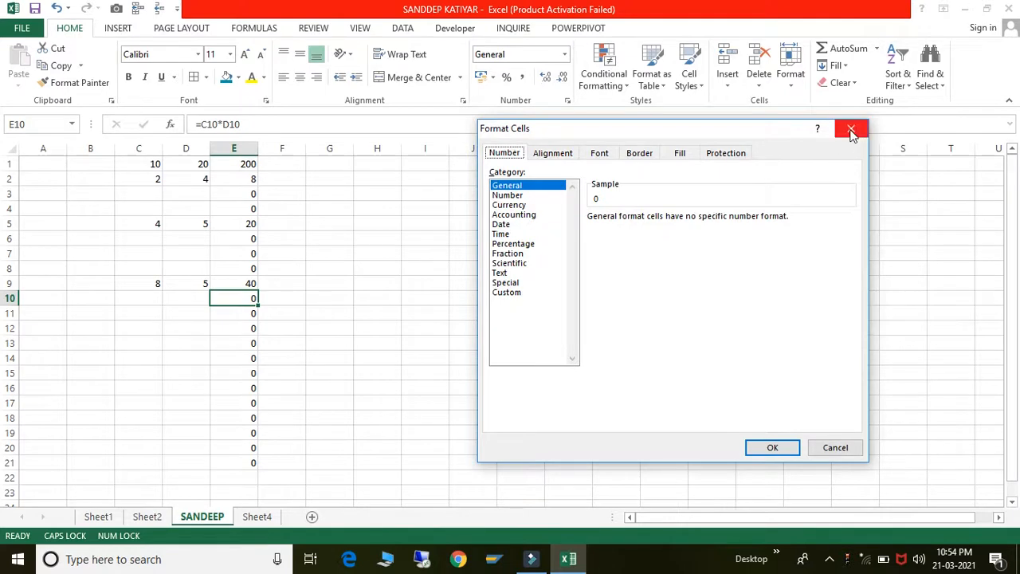
pyautogui.click(850, 130)
pyautogui.click(528, 248)
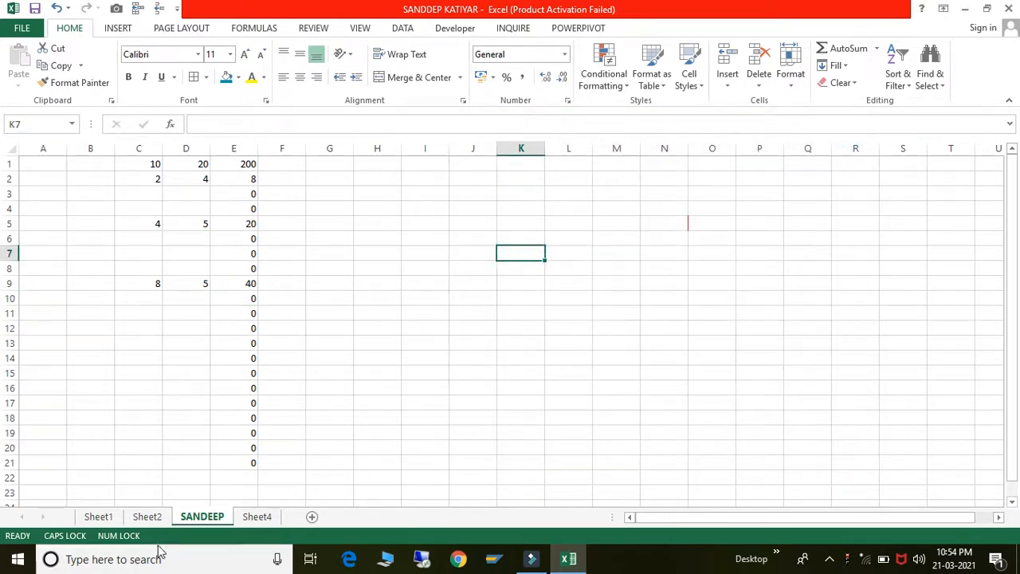
# - Insert a new blank worksheet, Sheet5, then delete it again
pyautogui.rightClick(205, 519)
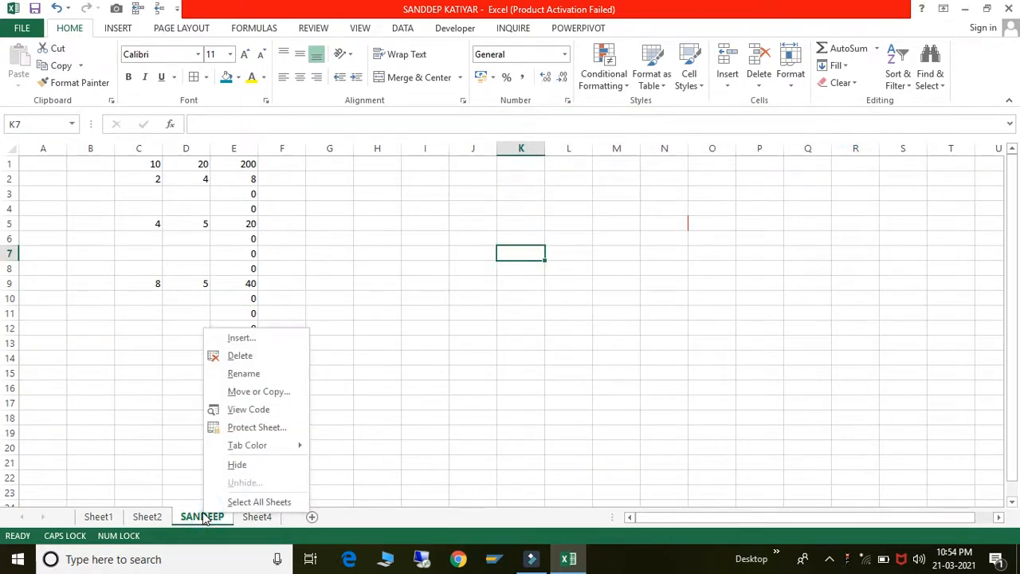
pyautogui.click(252, 340)
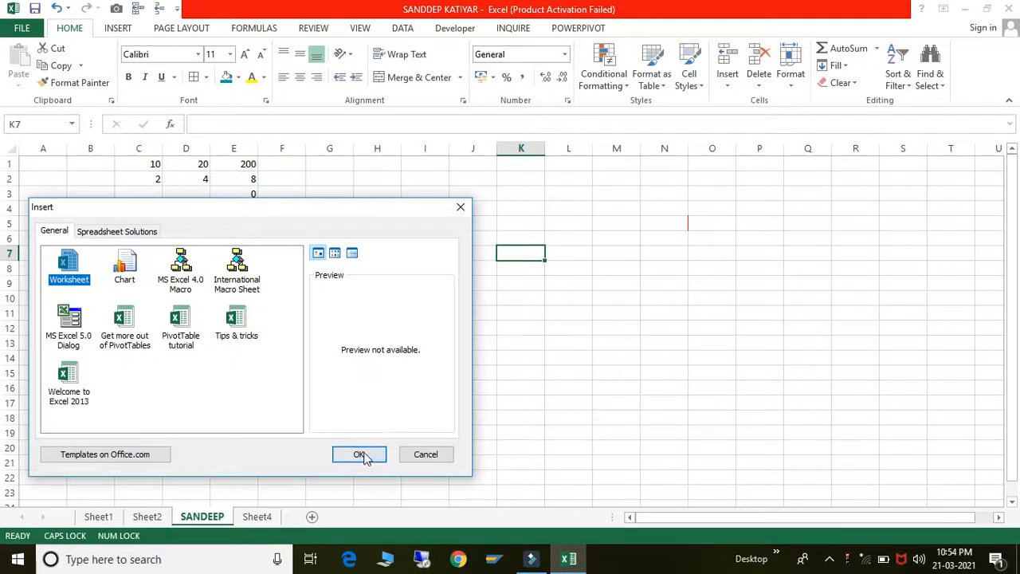
pyautogui.click(363, 455)
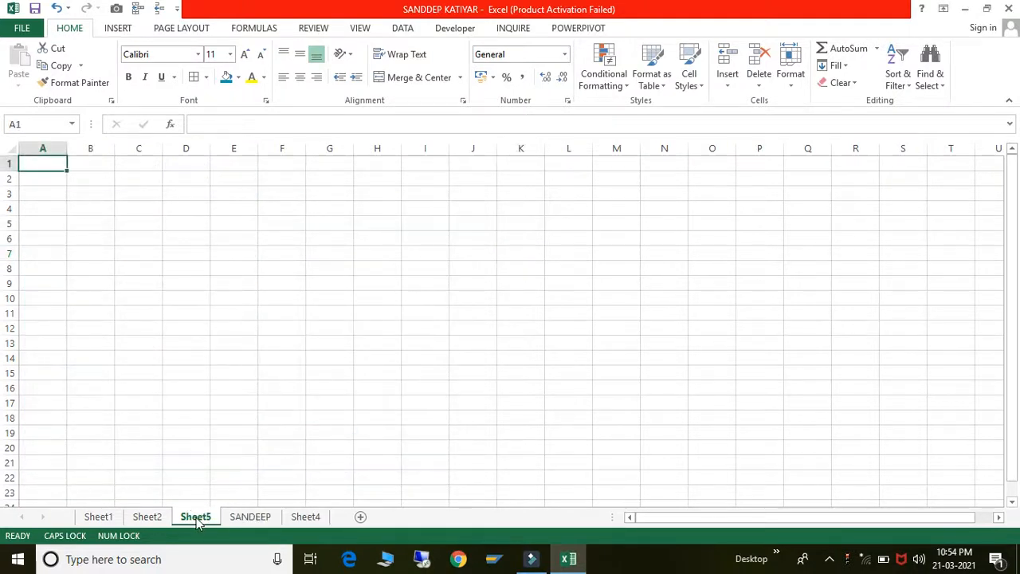
pyautogui.rightClick(197, 520)
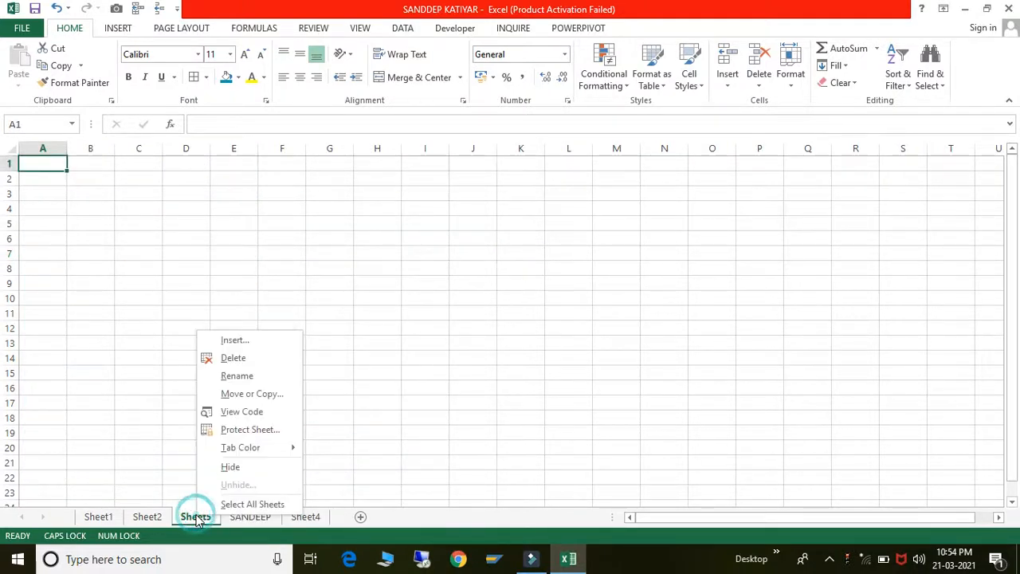
pyautogui.click(238, 360)
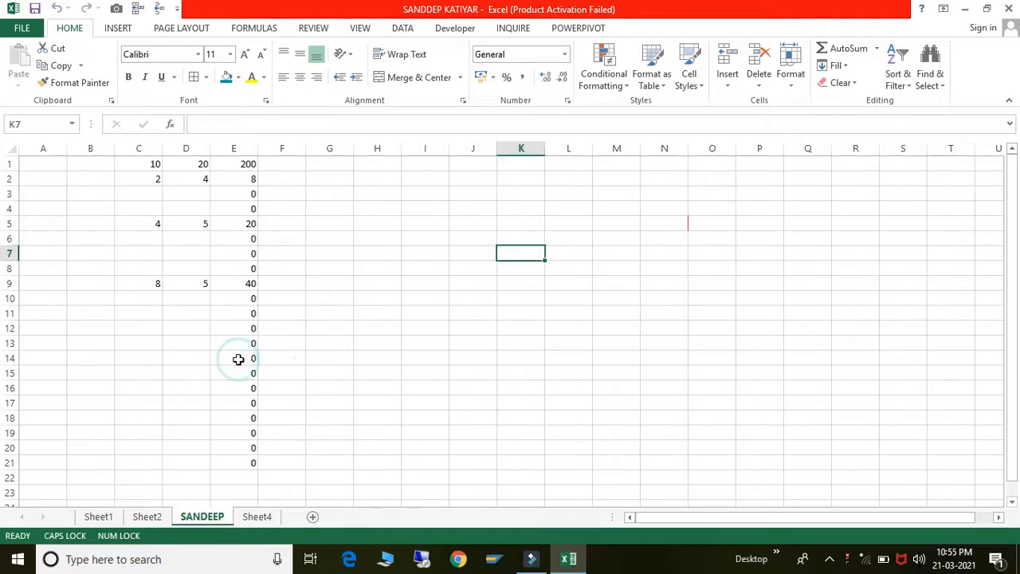
pyautogui.click(381, 316)
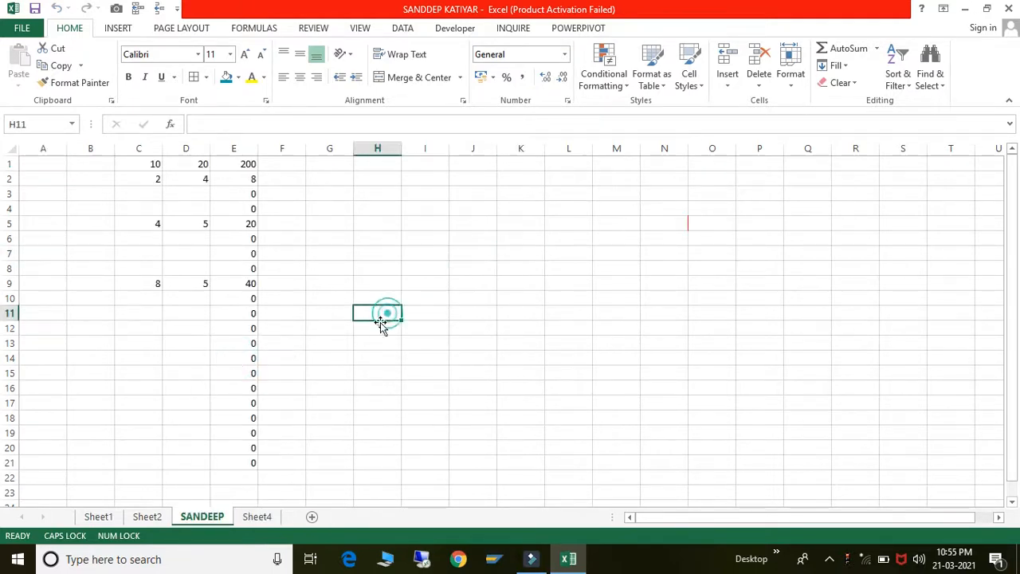
# - Delete the empty Sheet4 and switch to Sheet2
pyautogui.click(261, 517)
pyautogui.rightClick(260, 519)
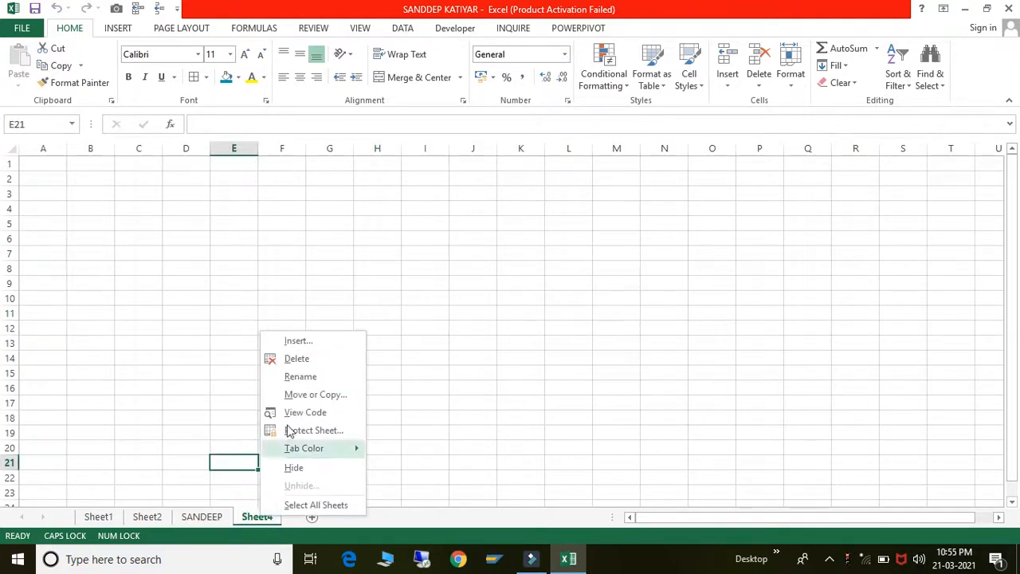
pyautogui.click(295, 359)
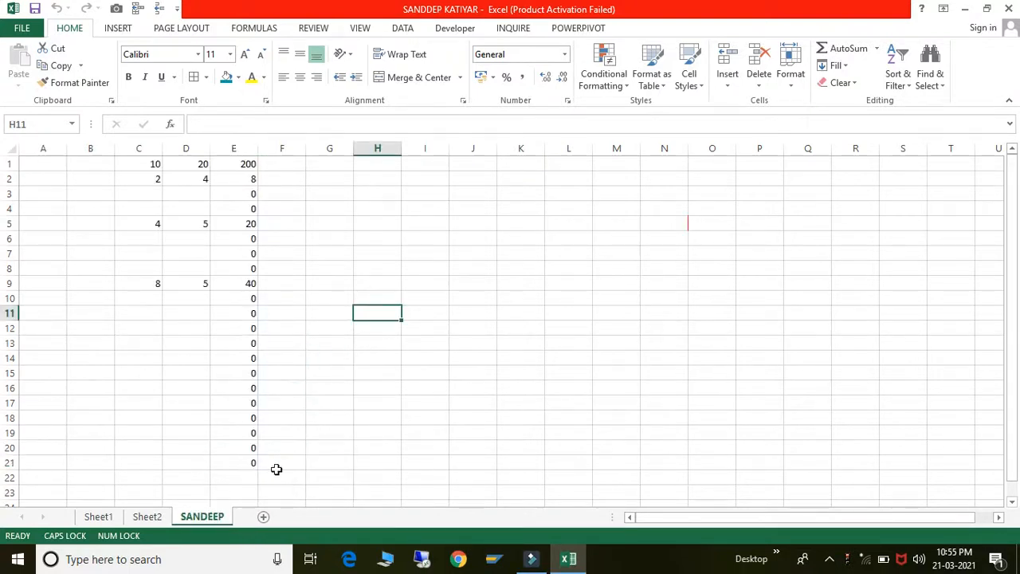
pyautogui.click(147, 517)
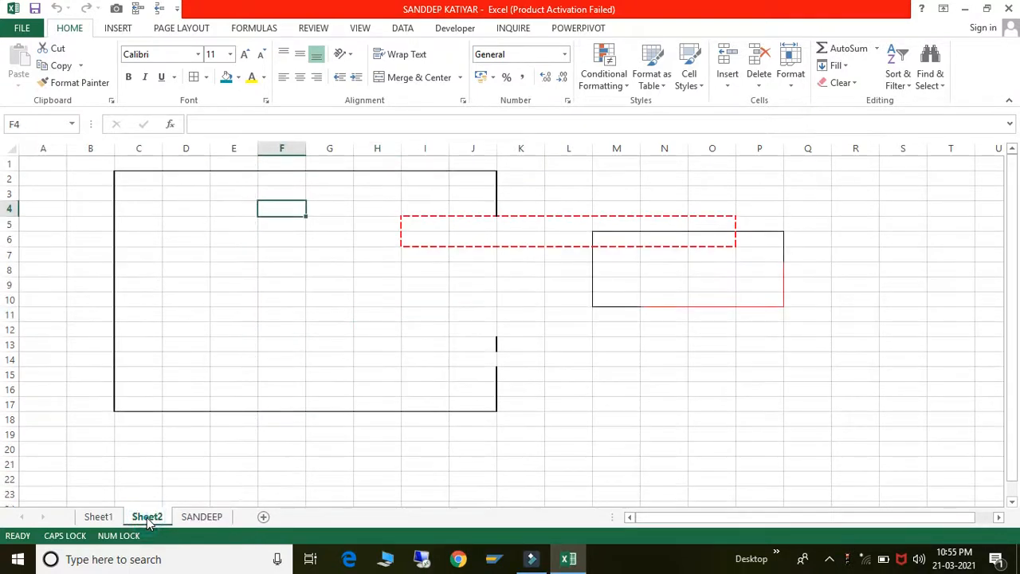
# - Rename Sheet2 to XYZ
pyautogui.rightClick(147, 518)
pyautogui.click(187, 382)
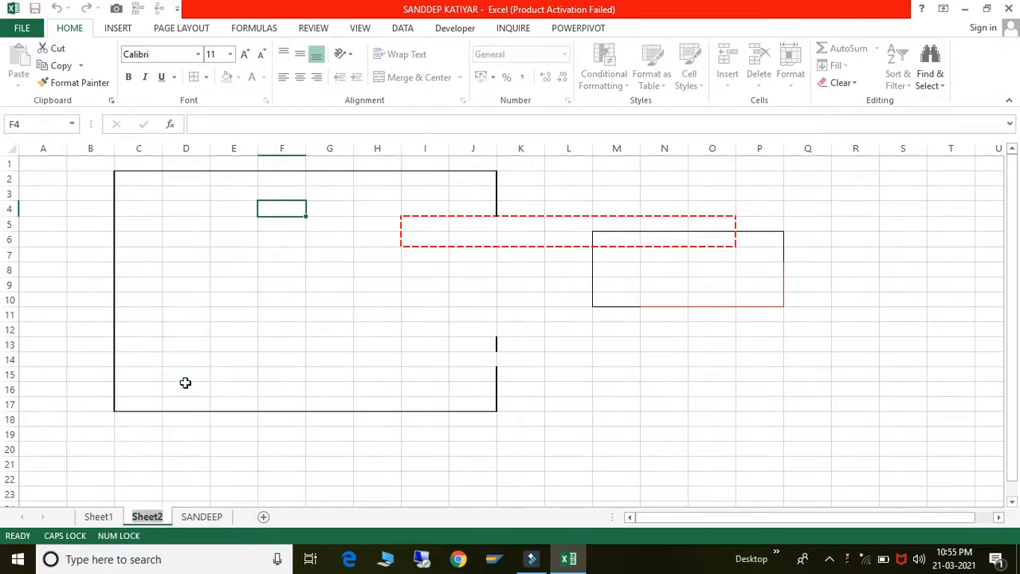
pyautogui.write('XYZ')
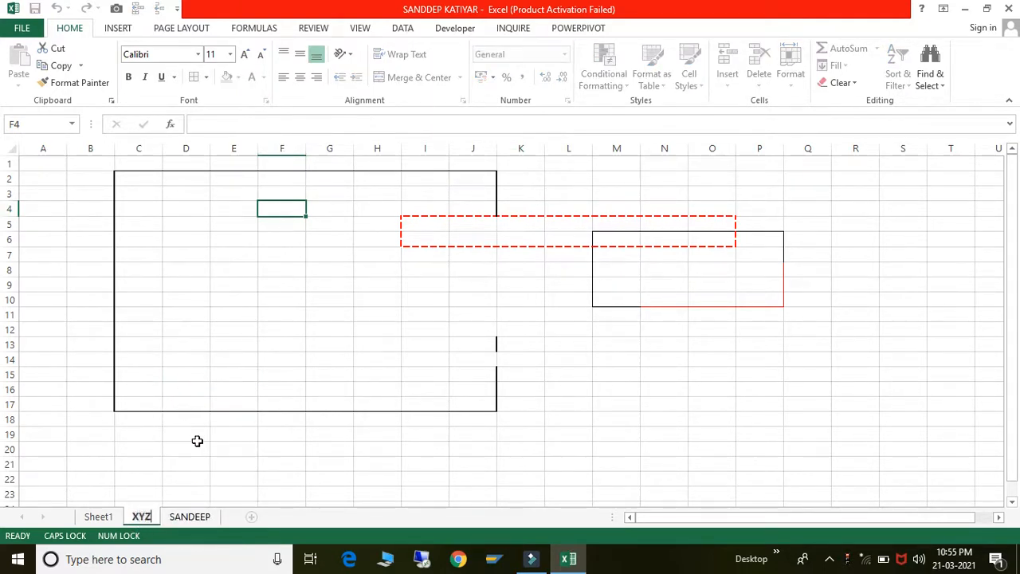
pyautogui.click(196, 438)
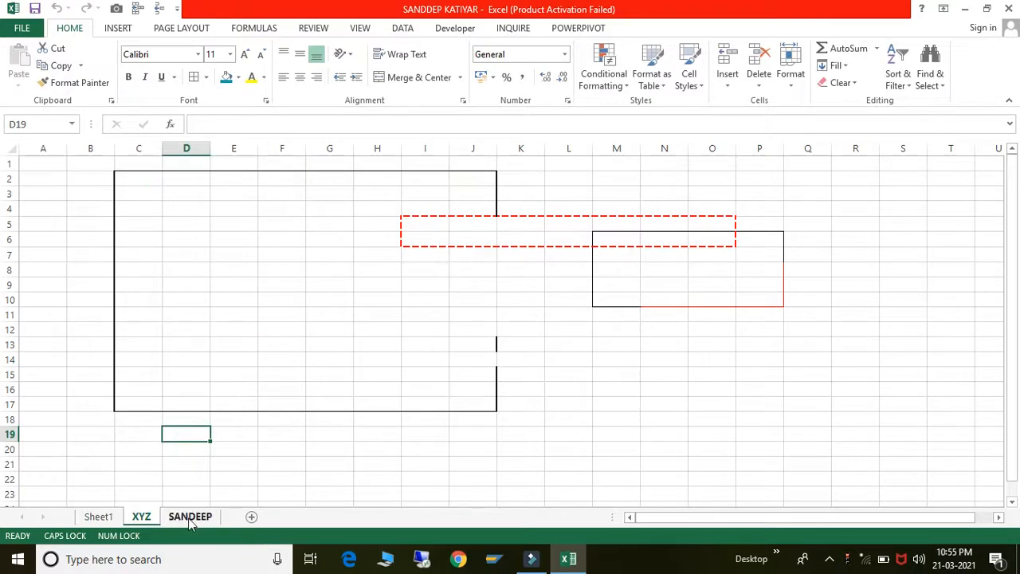
# - Copy the renamed formula sheet to a new sheet placed before Sheet1
pyautogui.click(189, 516)
pyautogui.rightClick(191, 516)
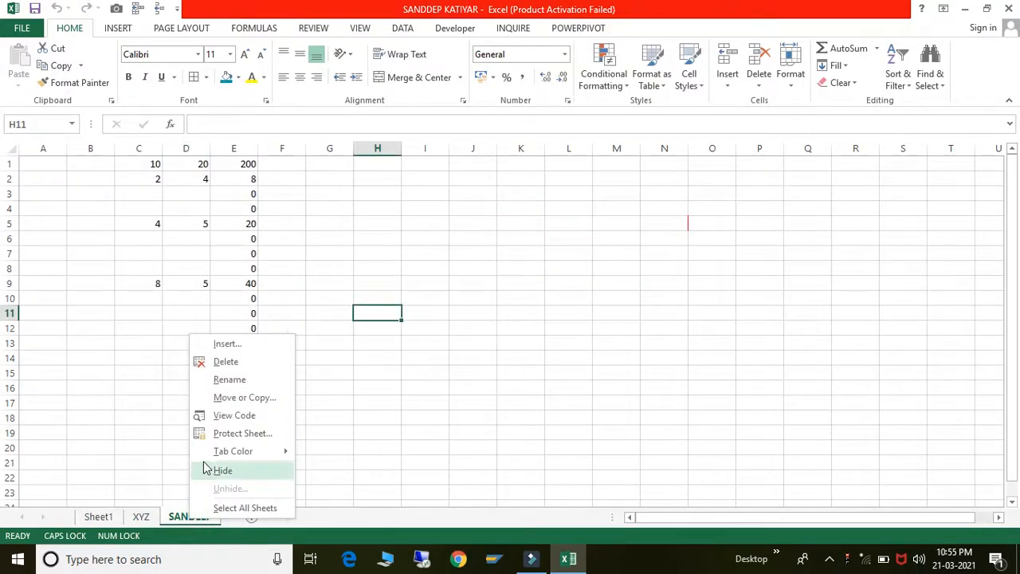
pyautogui.click(235, 402)
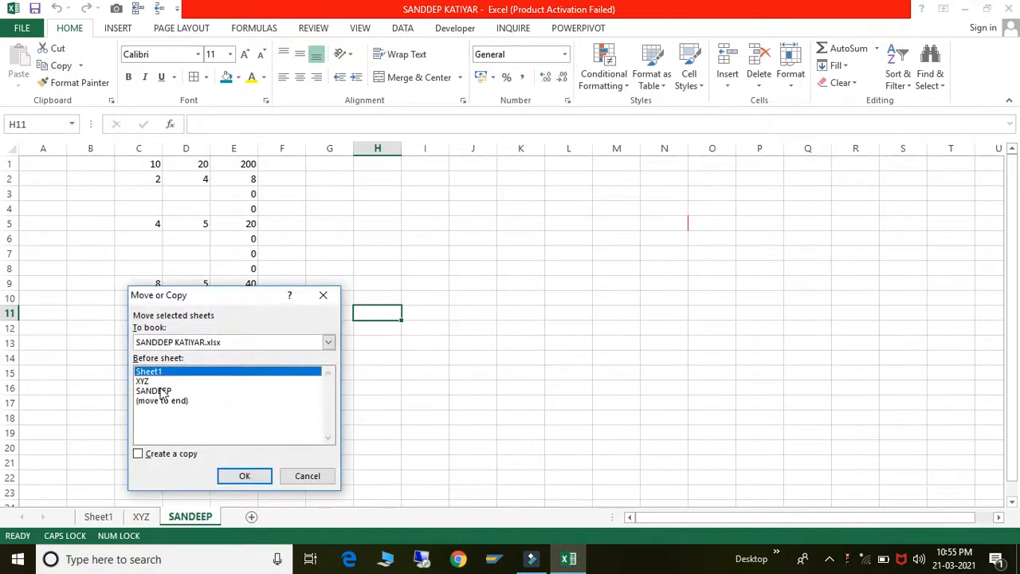
pyautogui.click(138, 454)
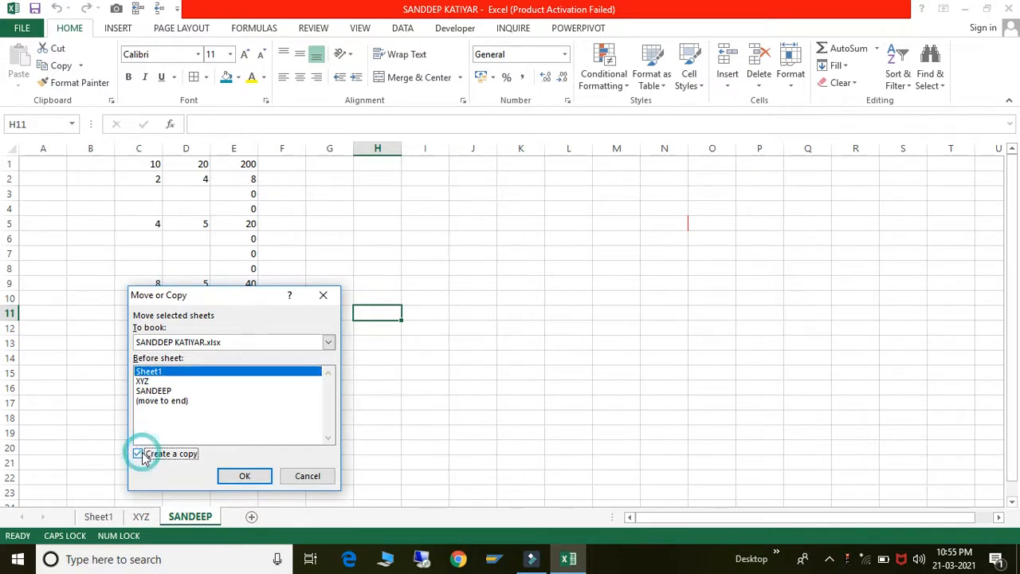
pyautogui.click(245, 475)
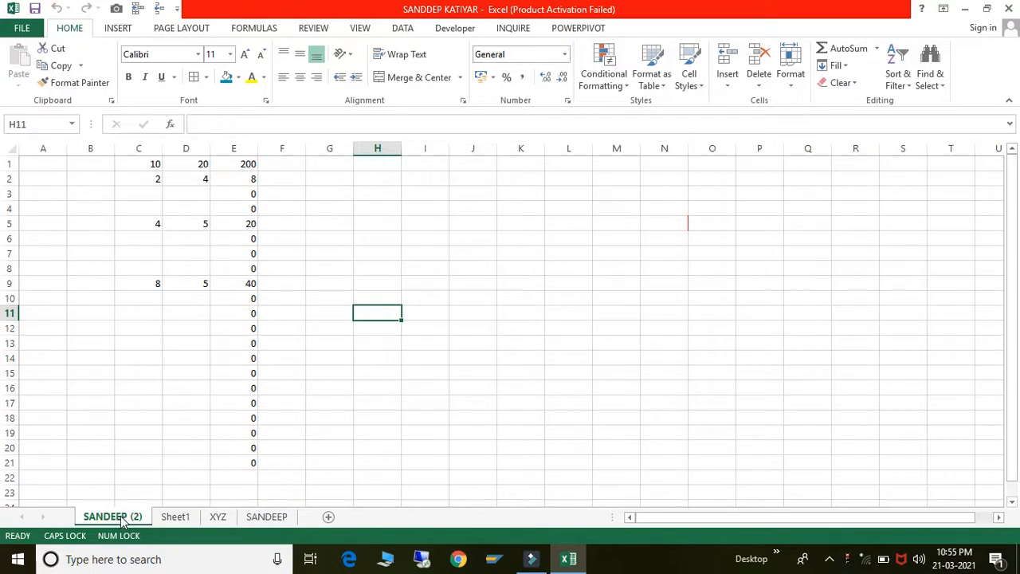
# - Switch between the original sheet and its '(2)' copy to compare them
pyautogui.click(275, 520)
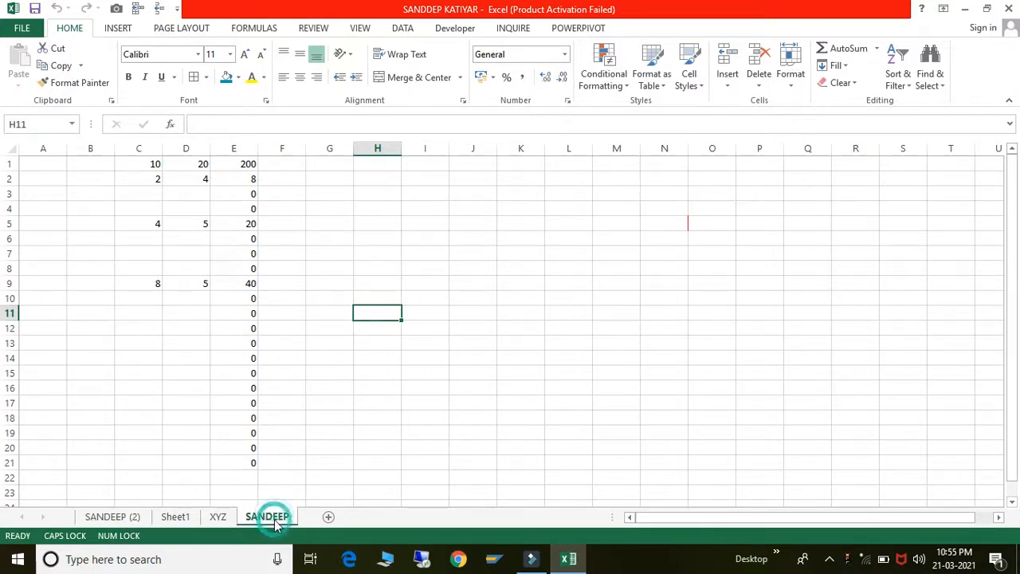
pyautogui.click(137, 516)
pyautogui.click(360, 403)
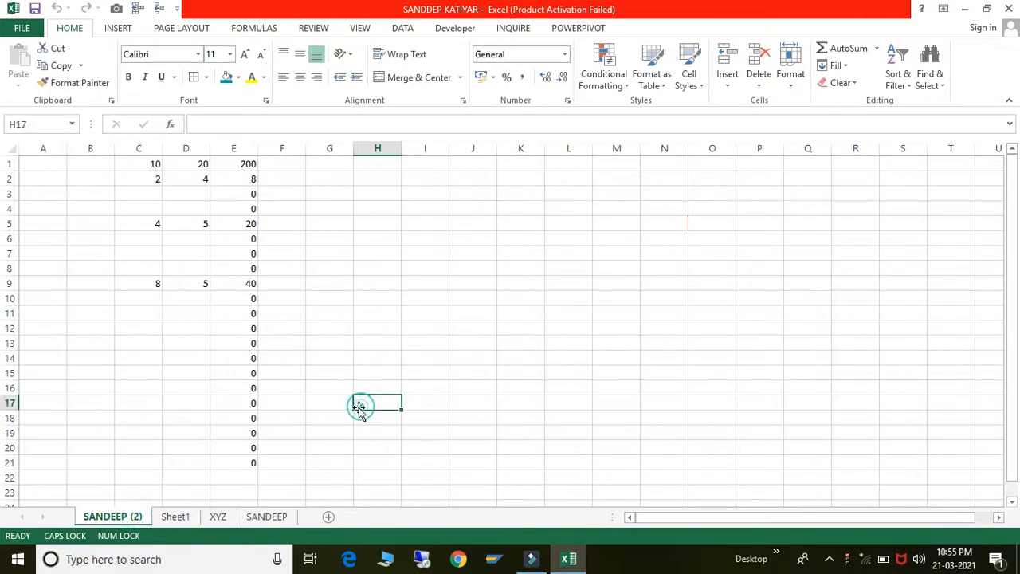
pyautogui.click(278, 515)
pyautogui.click(115, 517)
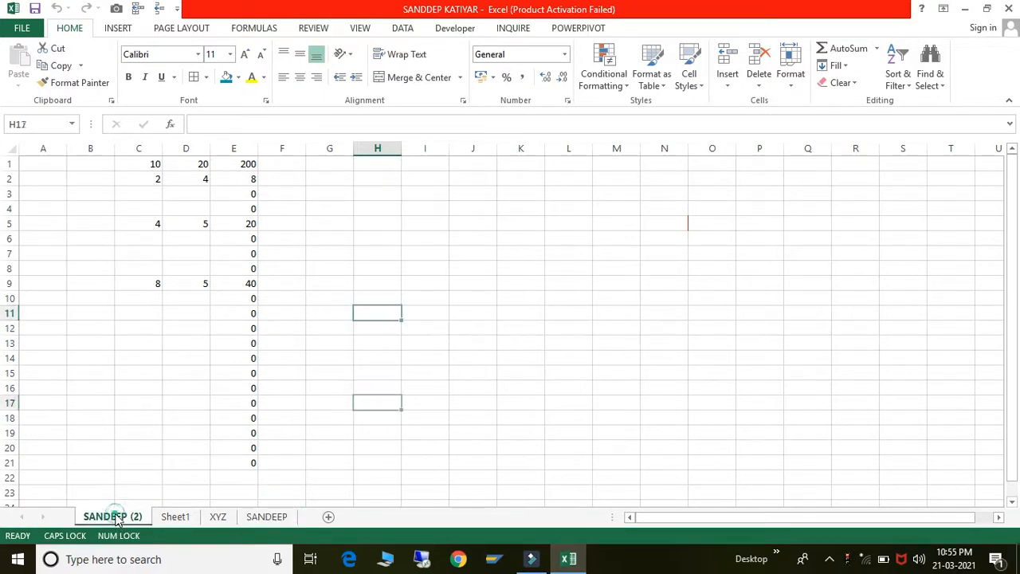
pyautogui.click(264, 314)
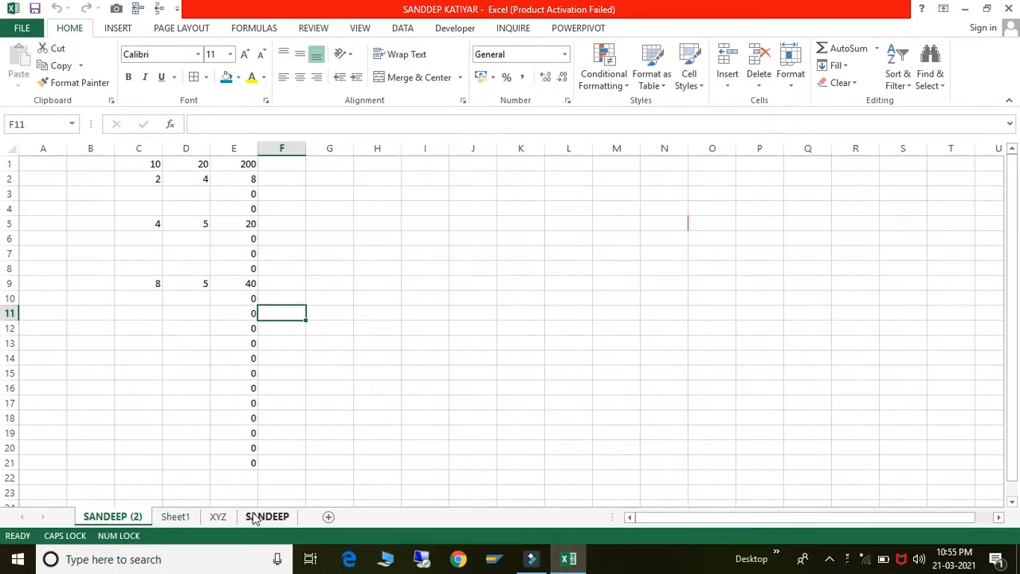
# - Try a green tab colour on the original SANDEEP sheet's tab
pyautogui.rightClick(257, 517)
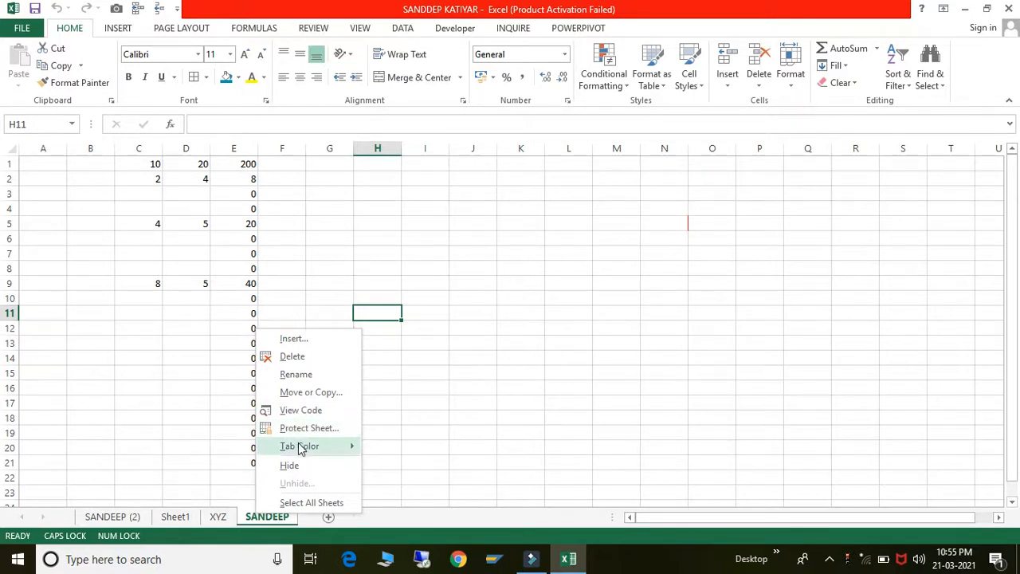
pyautogui.moveTo(301, 450)
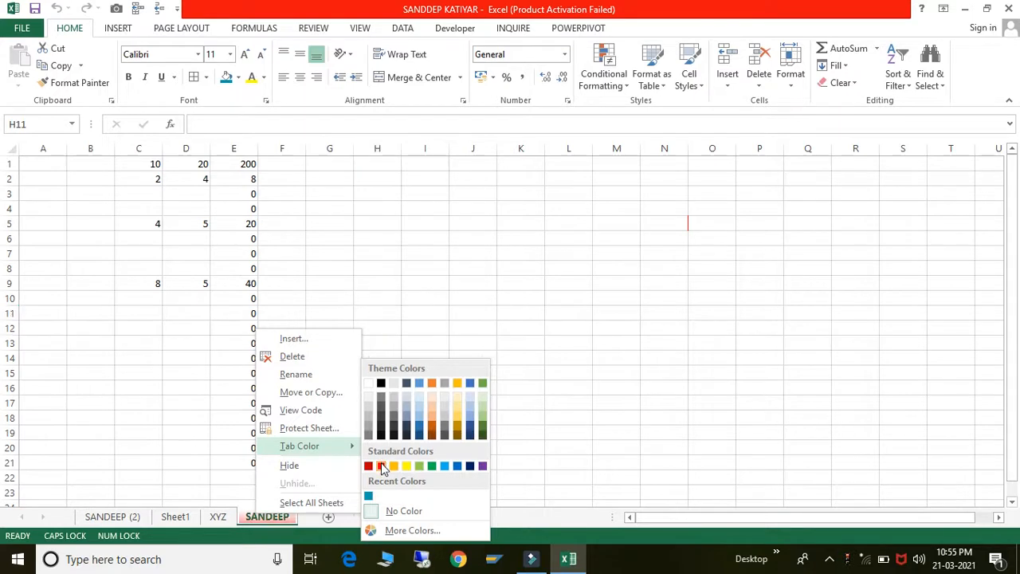
pyautogui.click(431, 466)
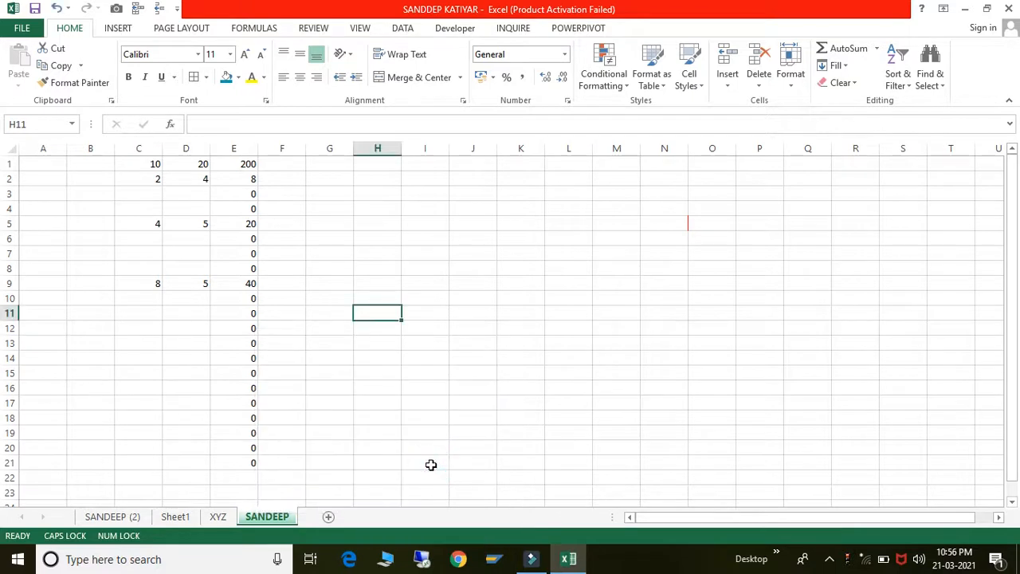
pyautogui.rightClick(271, 518)
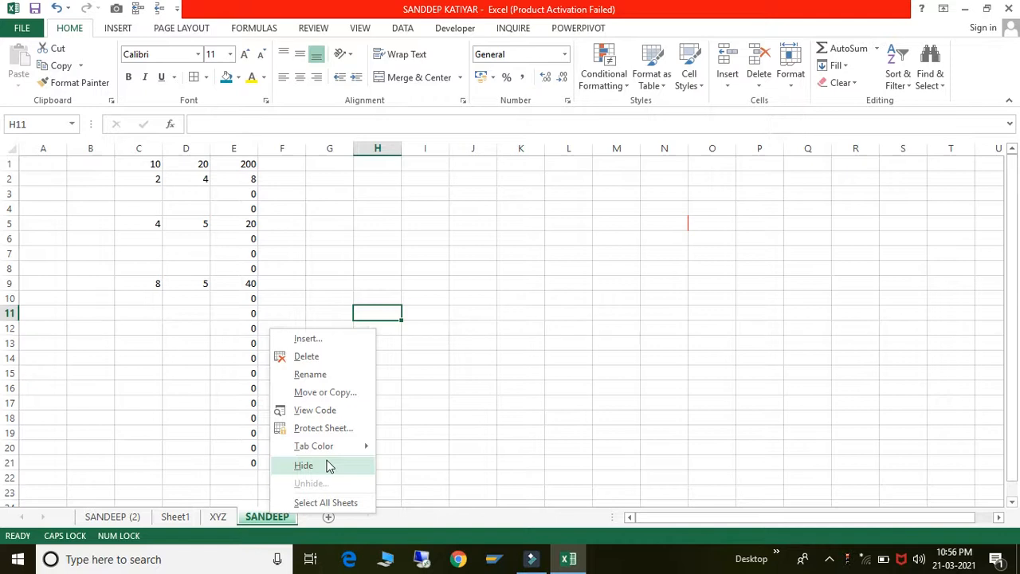
pyautogui.click(515, 412)
pyautogui.click(186, 194)
pyautogui.click(135, 174)
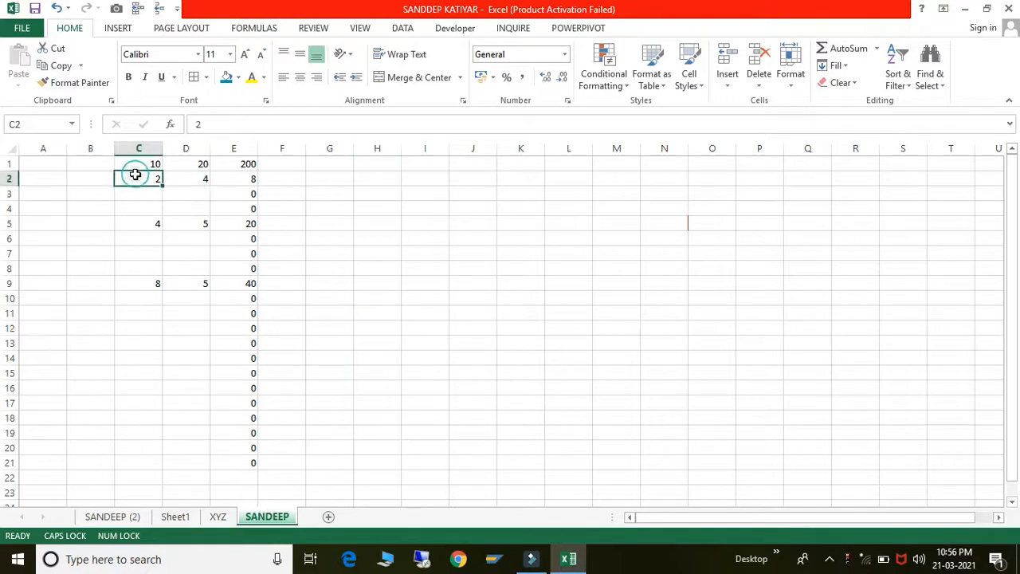
pyautogui.press('Left')
pyautogui.press('Left')
pyautogui.press('Up')
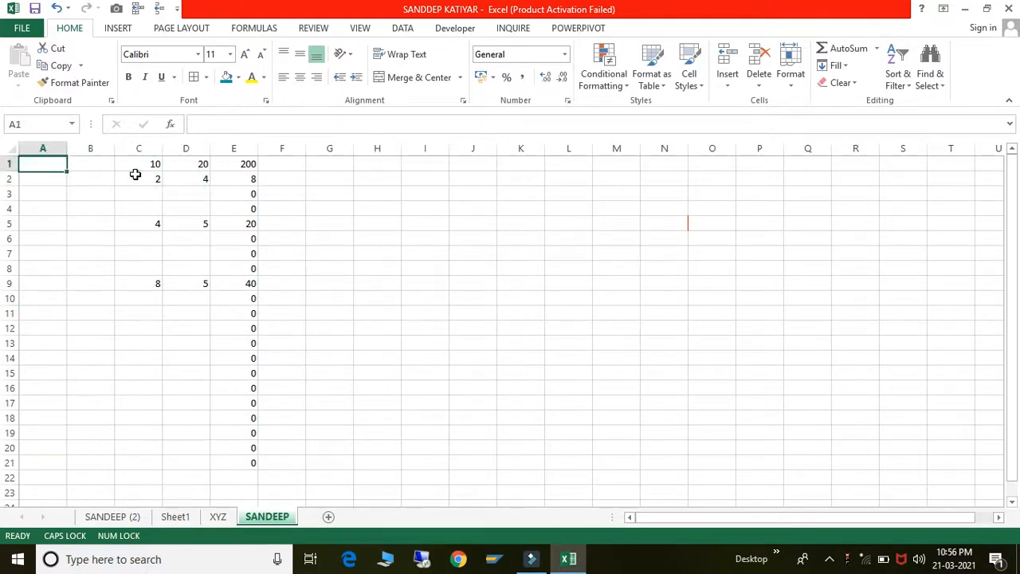
pyautogui.press('Right')
pyautogui.press('Right')
pyautogui.press('Right')
pyautogui.press('Right')
pyautogui.press('Right')
pyautogui.press('Right')
pyautogui.press('Down')
pyautogui.press('Down')
pyautogui.press('Down')
pyautogui.press('Down')
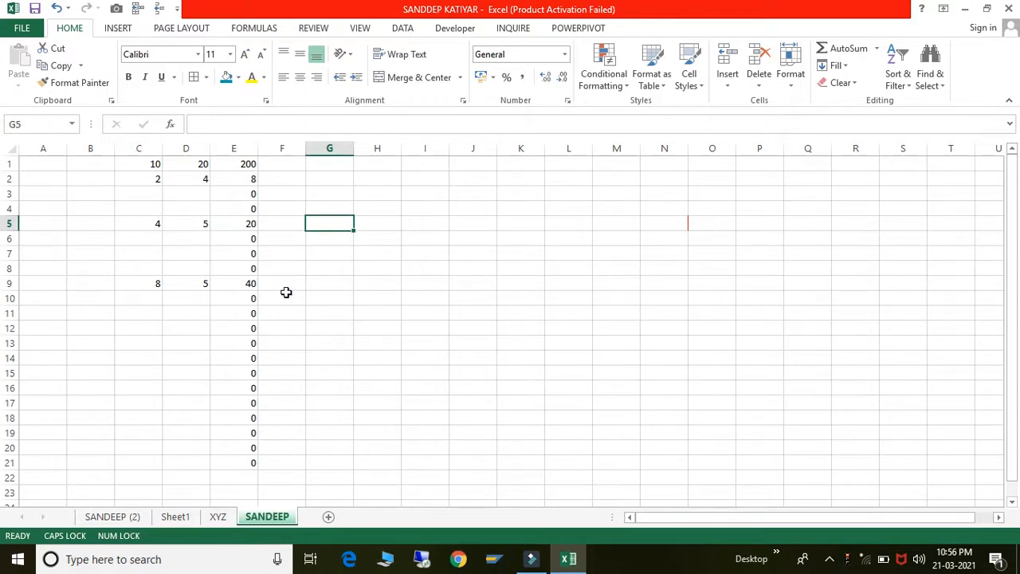
# - Hide the SANDEEP sheet, select cell I20 on XYZ, and bring up XYZ's sheet options
pyautogui.rightClick(261, 518)
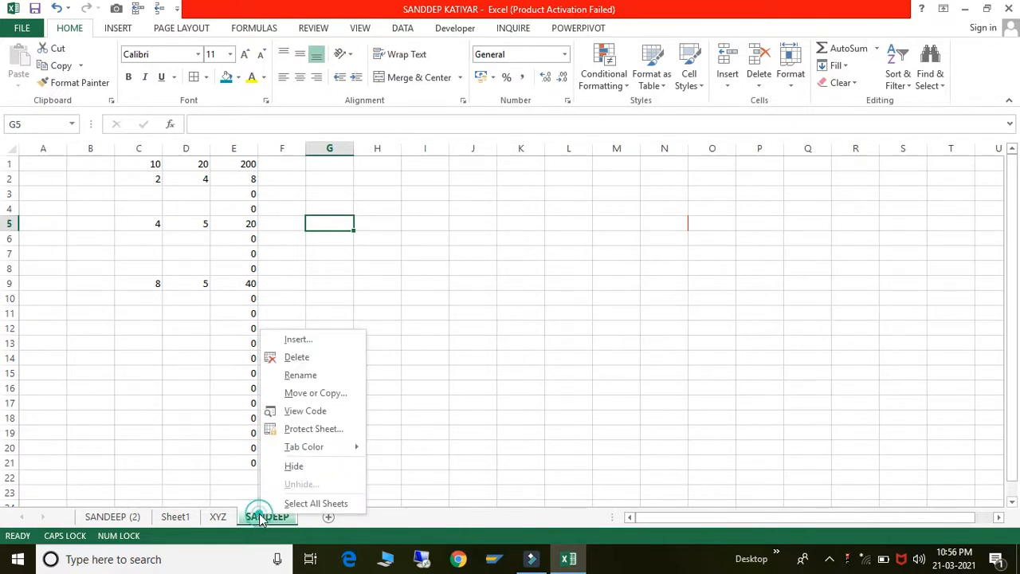
pyautogui.click(294, 467)
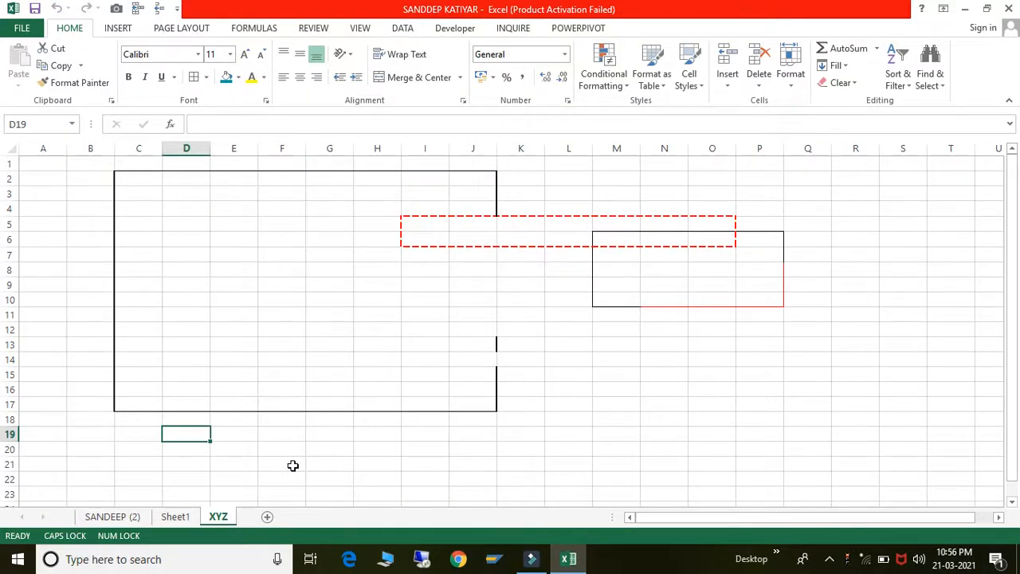
pyautogui.click(443, 446)
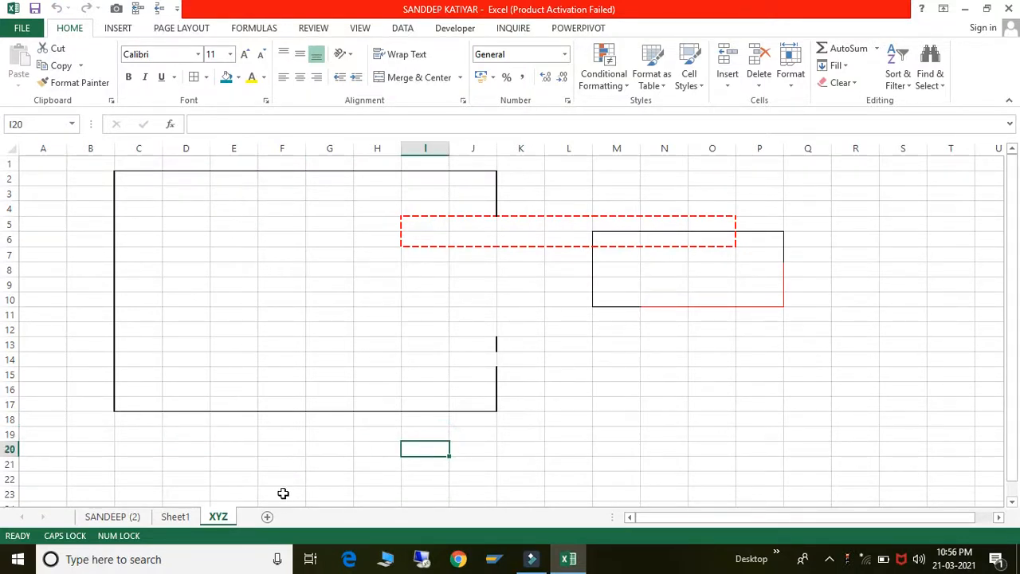
pyautogui.rightClick(220, 517)
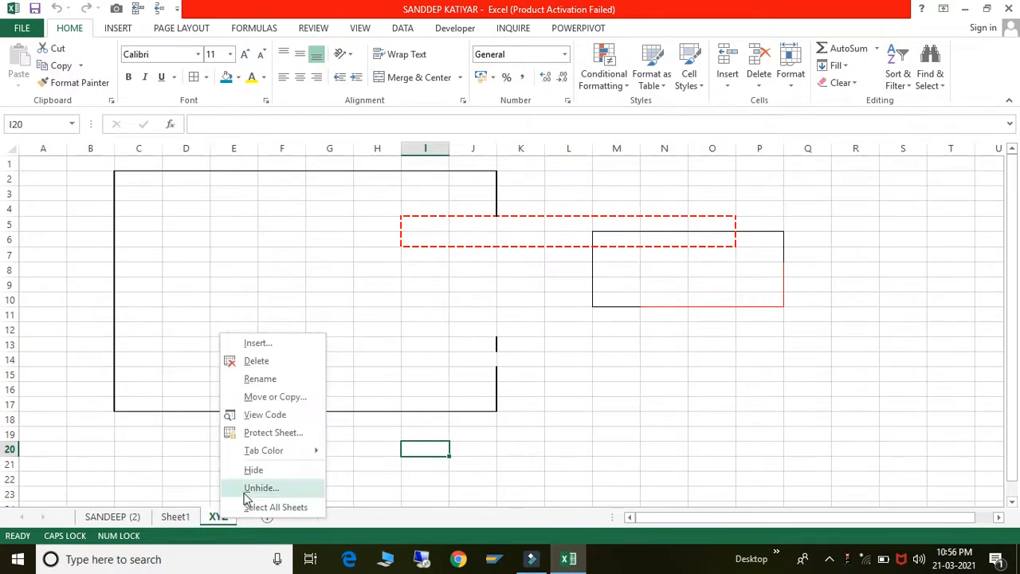
# - Unhide the SANDEEP sheet from the hidden-sheets list, then select cell L16
pyautogui.click(247, 494)
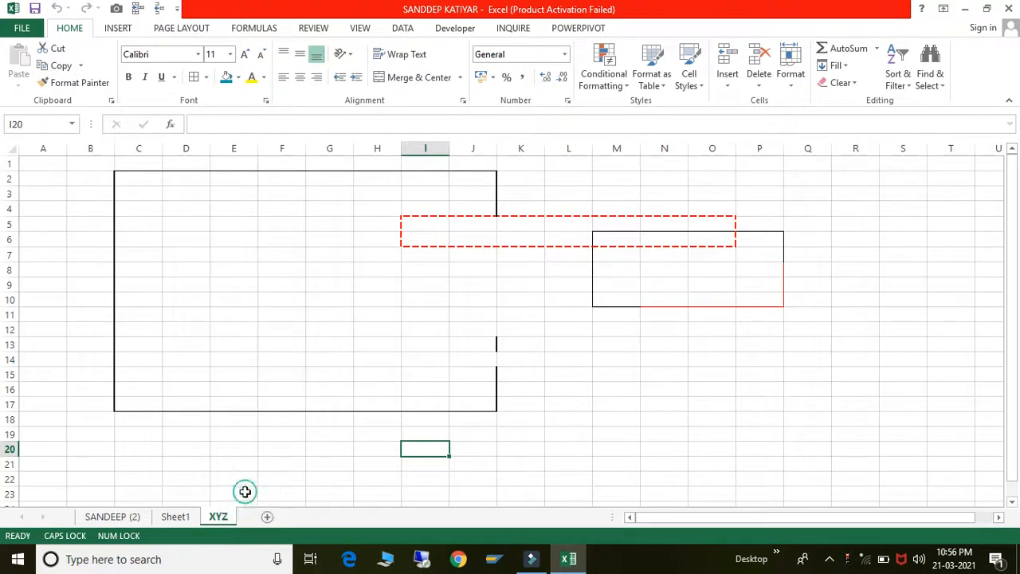
pyautogui.moveTo(250, 403); pyautogui.dragTo(555, 266)
pyautogui.click(571, 390)
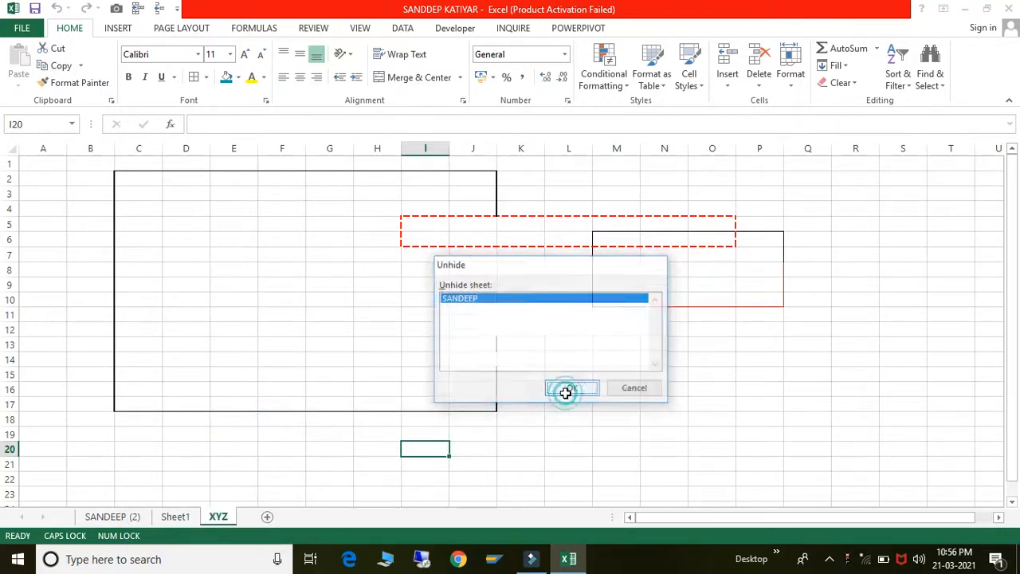
pyautogui.click(565, 390)
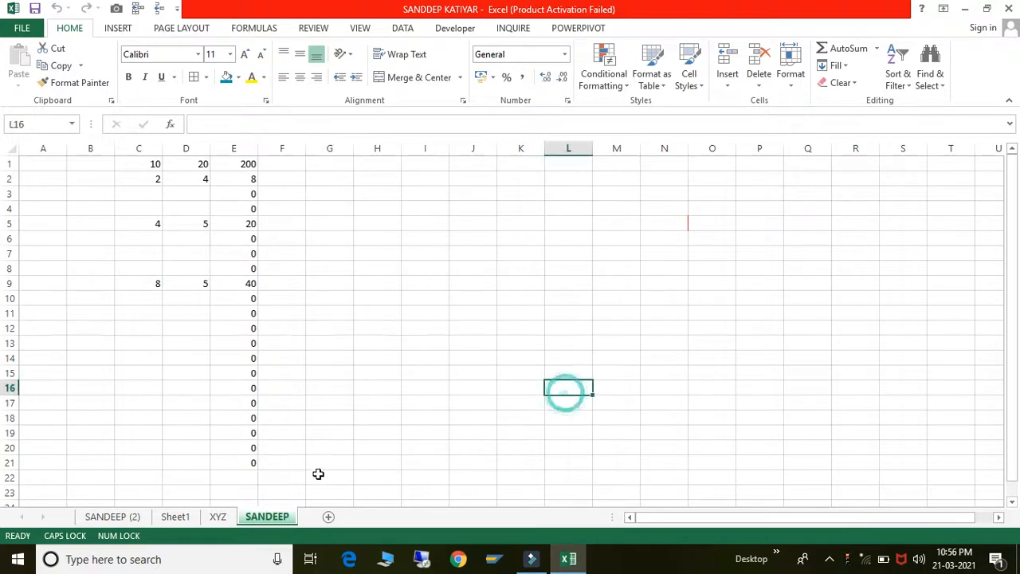
# - Hide the SANDEEP, XYZ and Sheet1 sheets one after another
pyautogui.rightClick(272, 518)
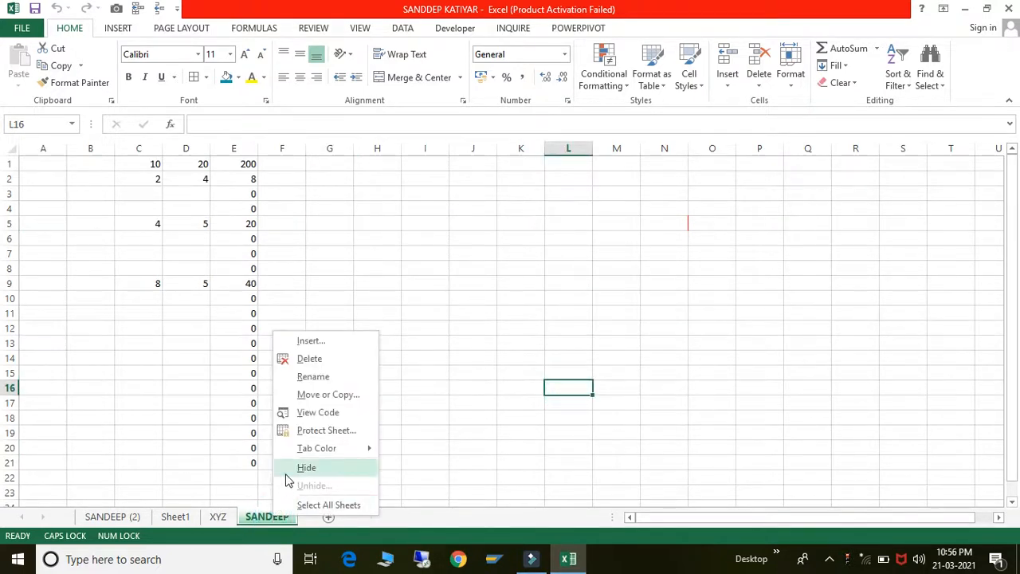
pyautogui.click(286, 470)
pyautogui.rightClick(221, 518)
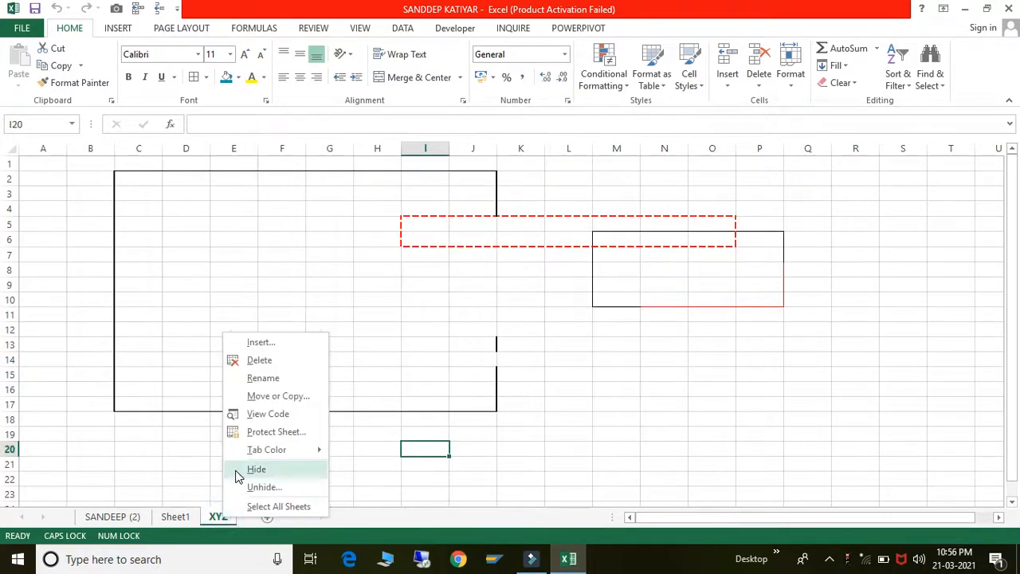
pyautogui.click(234, 470)
pyautogui.rightClick(184, 515)
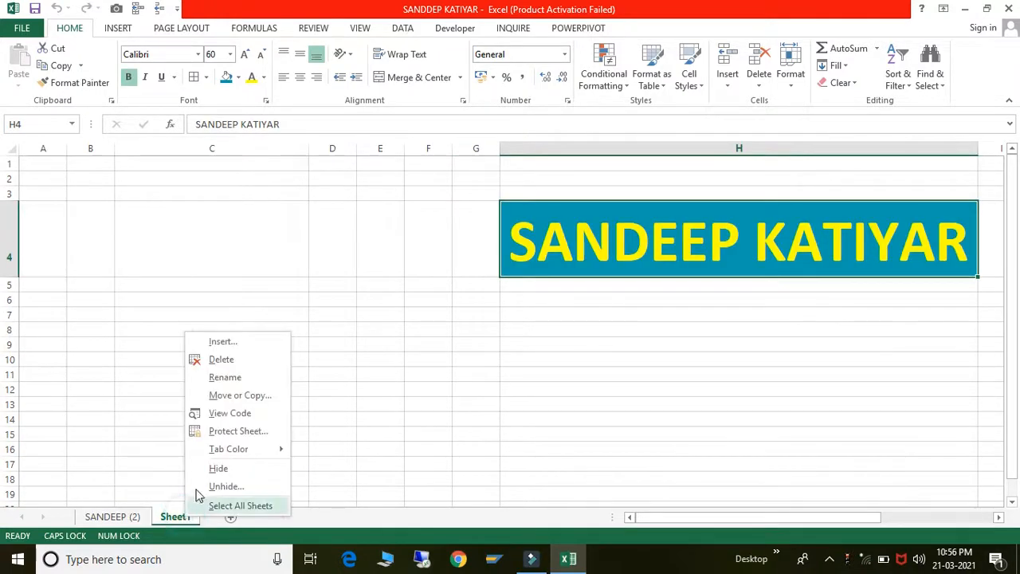
pyautogui.click(203, 470)
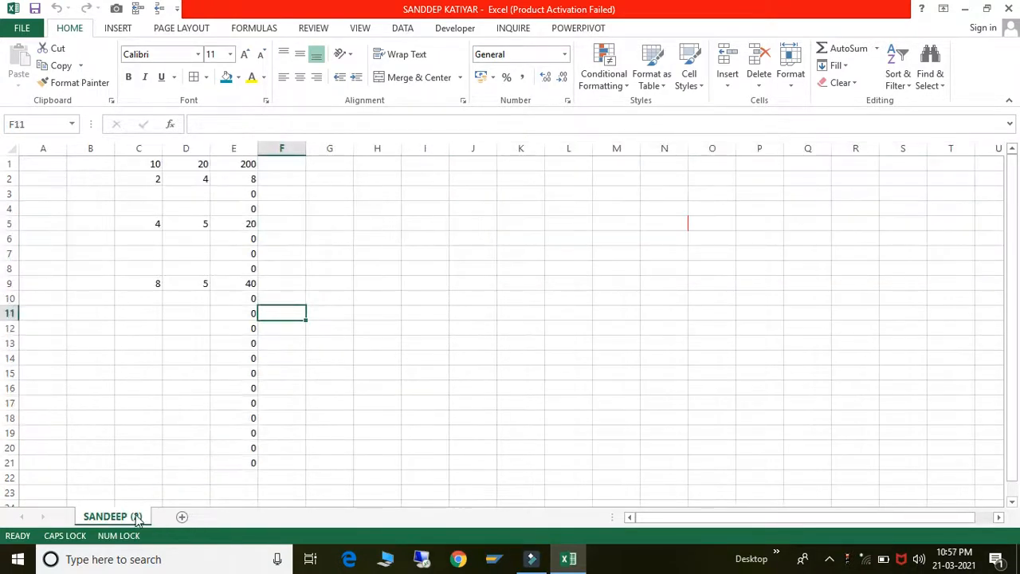
# - Unhide SANDEEP via SANDEEP (2)'s hidden-sheets list, leaving XYZ and Sheet1 hidden
pyautogui.rightClick(137, 517)
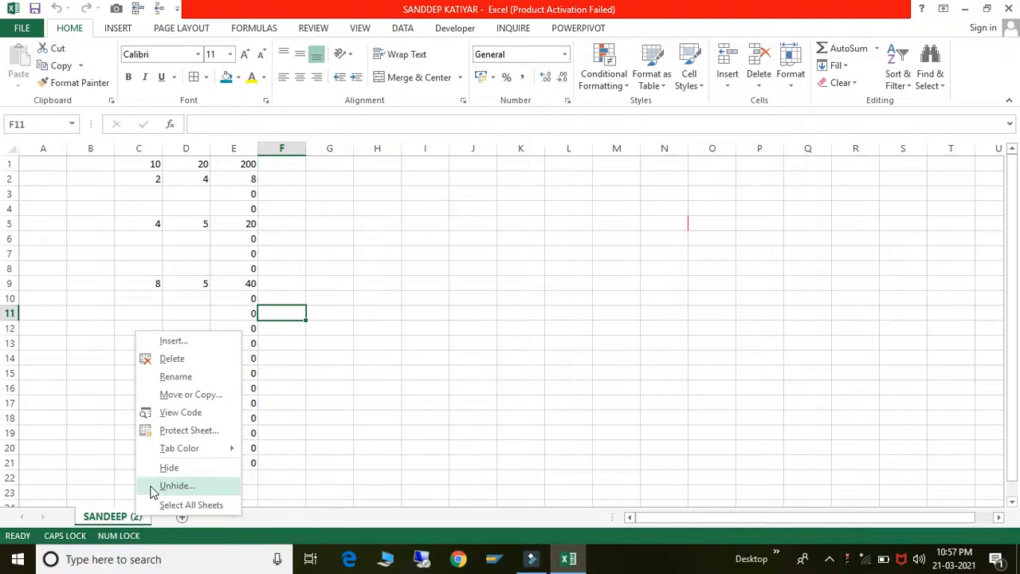
pyautogui.click(176, 485)
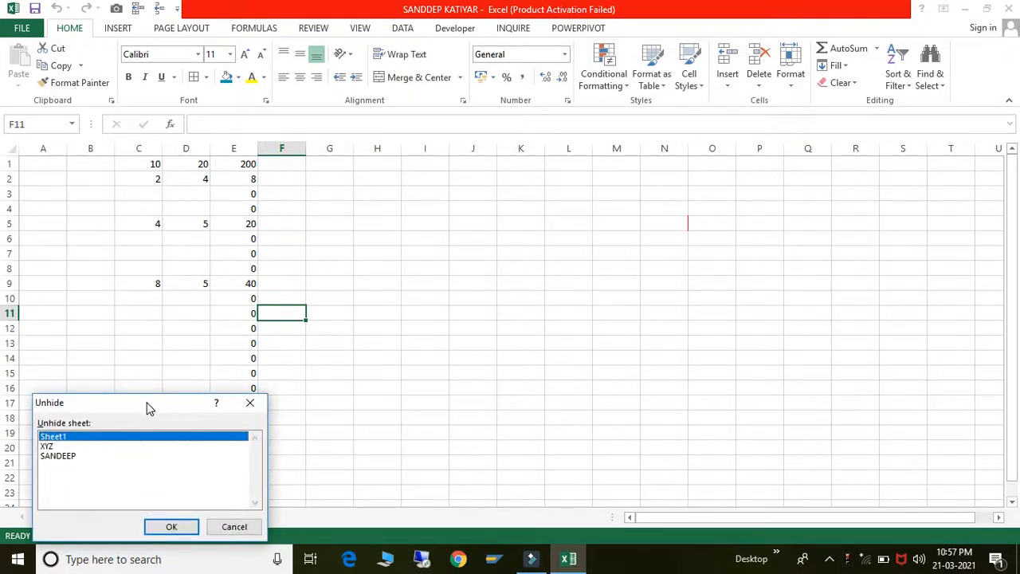
pyautogui.moveTo(146, 408); pyautogui.dragTo(660, 200)
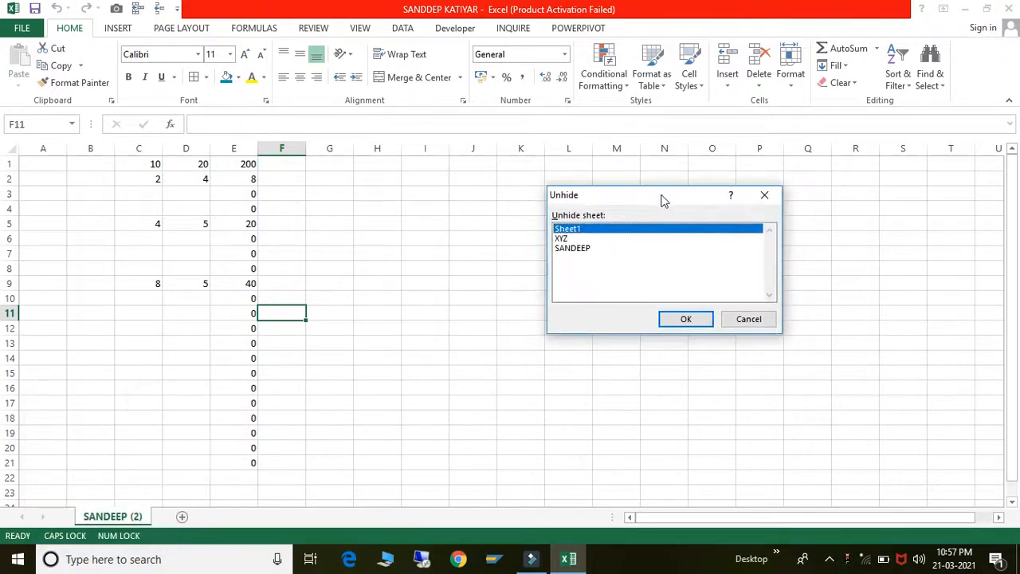
pyautogui.click(584, 239)
pyautogui.click(585, 249)
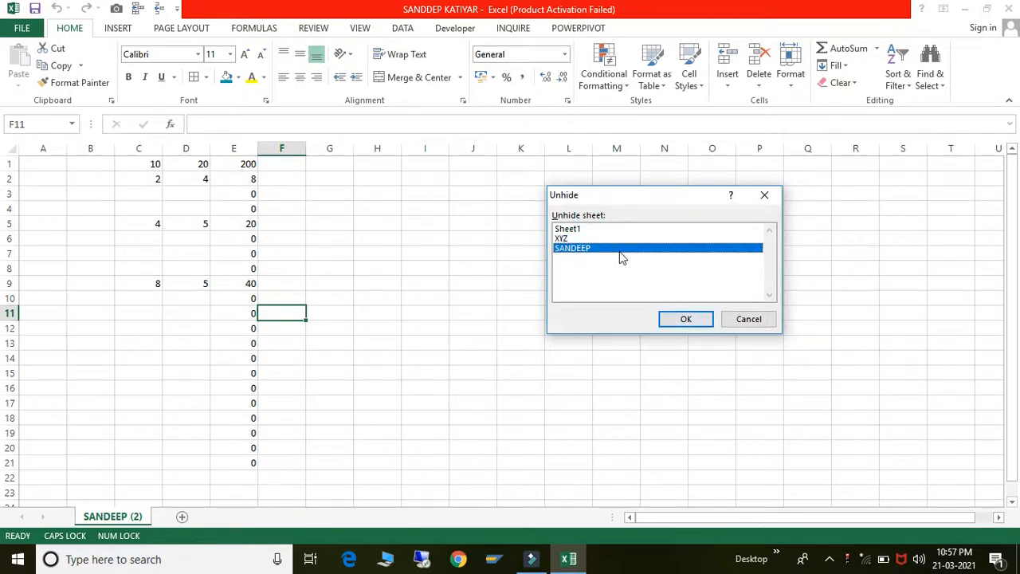
pyautogui.click(672, 325)
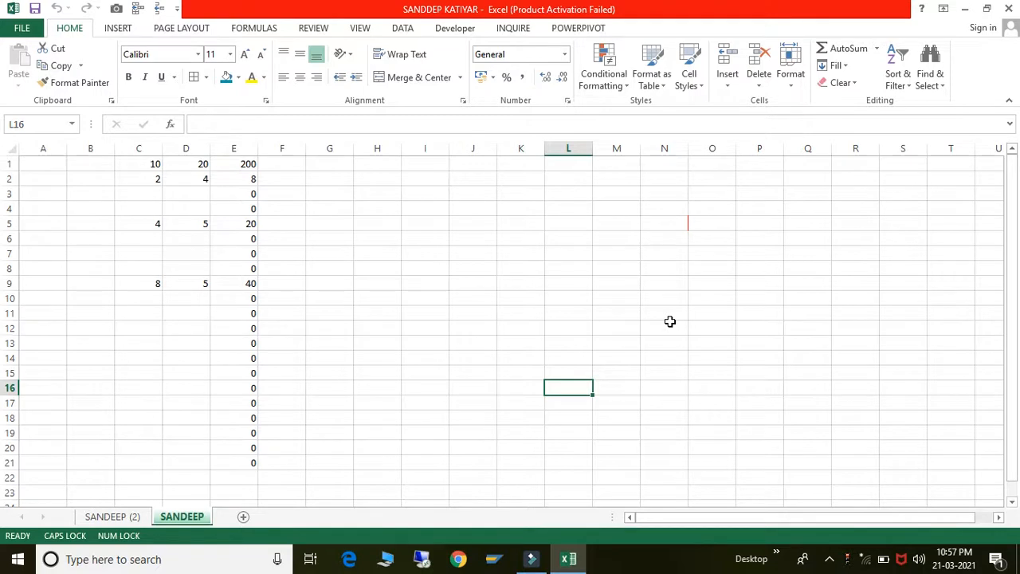
# - Select cell K10, hide the SANDEEP sheet, and switch to the REVIEW ribbon
pyautogui.click(499, 299)
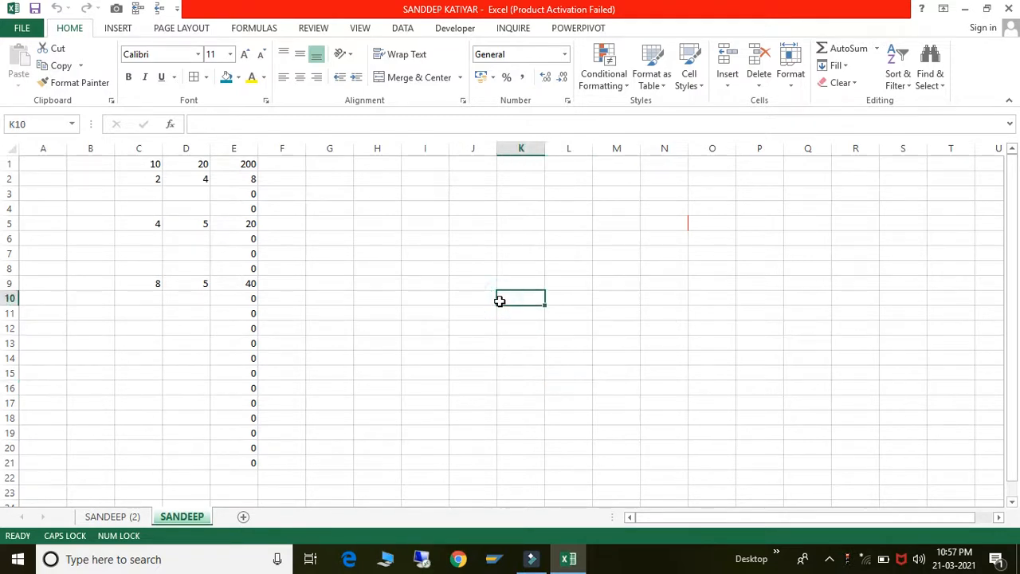
pyautogui.rightClick(184, 518)
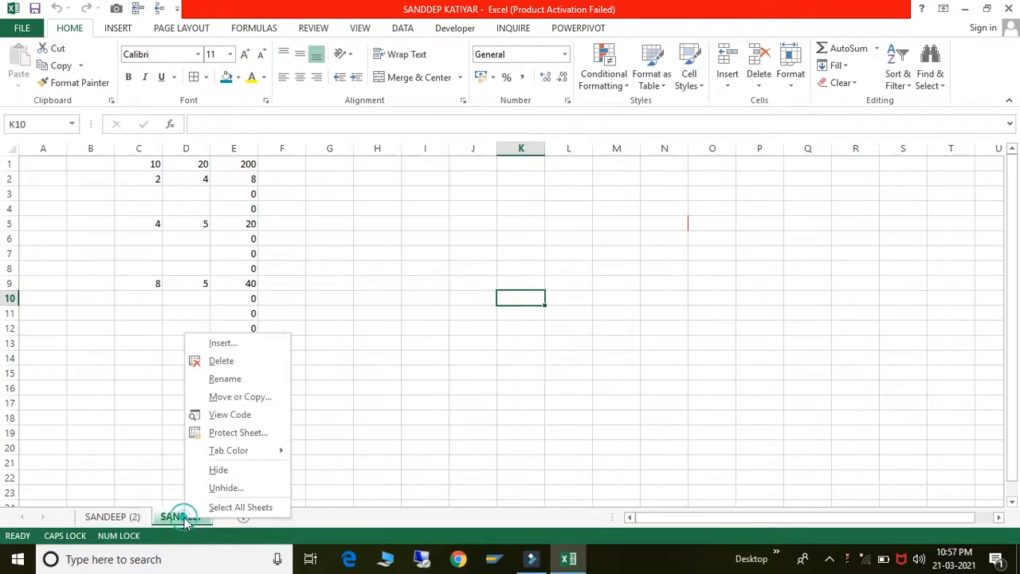
pyautogui.click(218, 470)
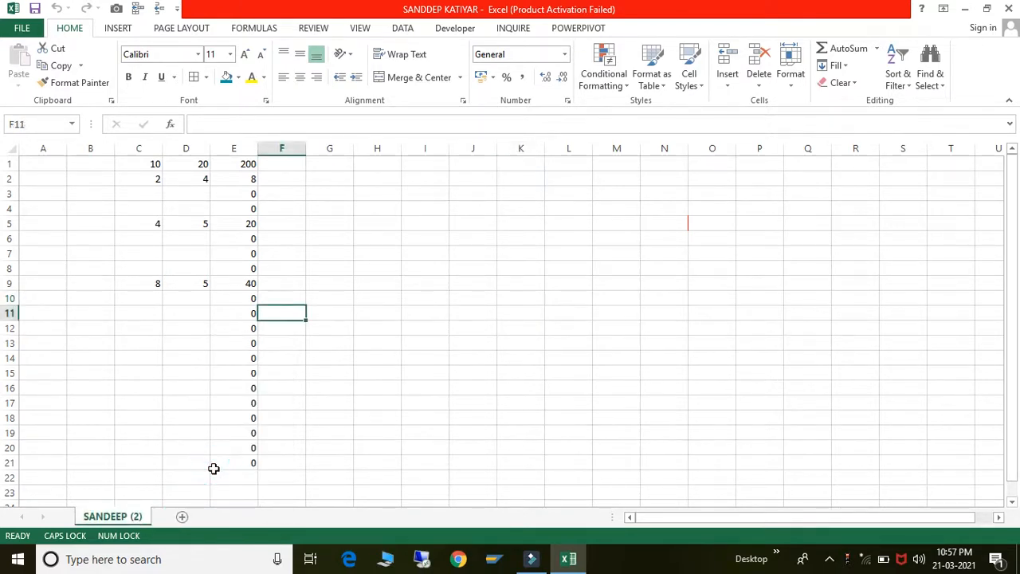
pyautogui.click(359, 28)
pyautogui.click(323, 28)
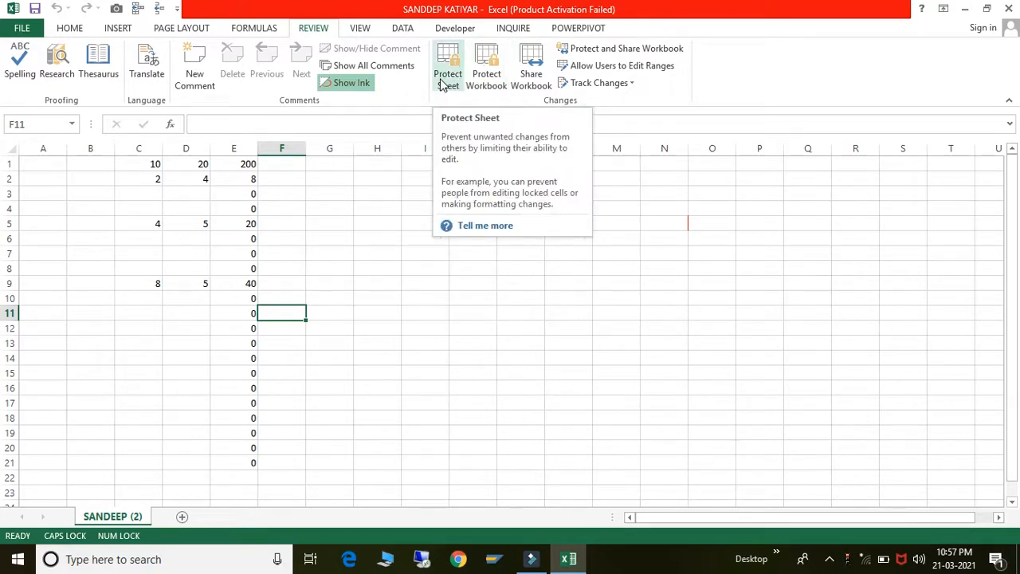
# - Add three blank worksheets, Sheet7, Sheet8 and Sheet9, after SANDEEP (2)
pyautogui.rightClick(114, 518)
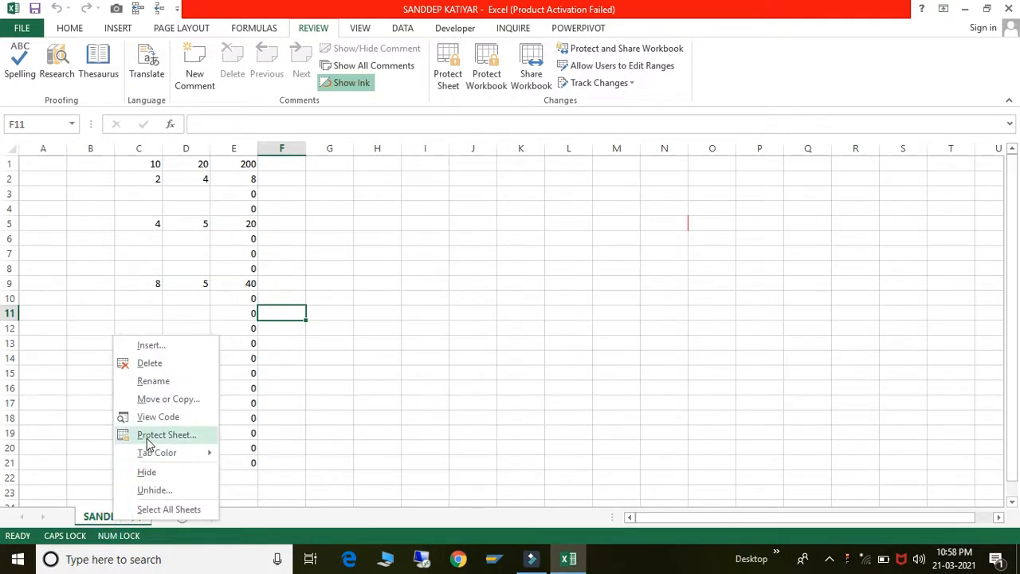
pyautogui.click(458, 204)
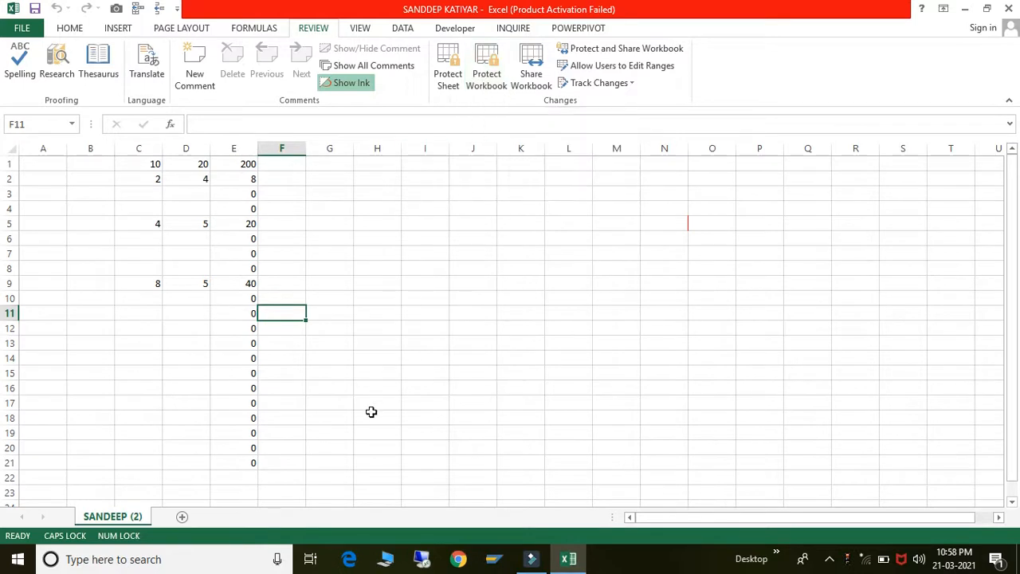
pyautogui.click(183, 517)
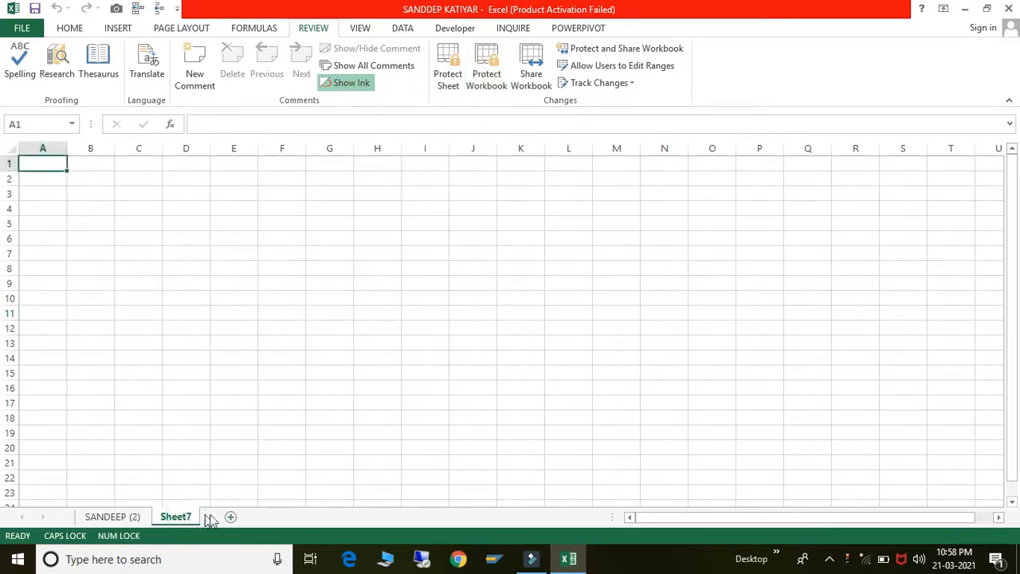
pyautogui.click(231, 516)
pyautogui.click(279, 516)
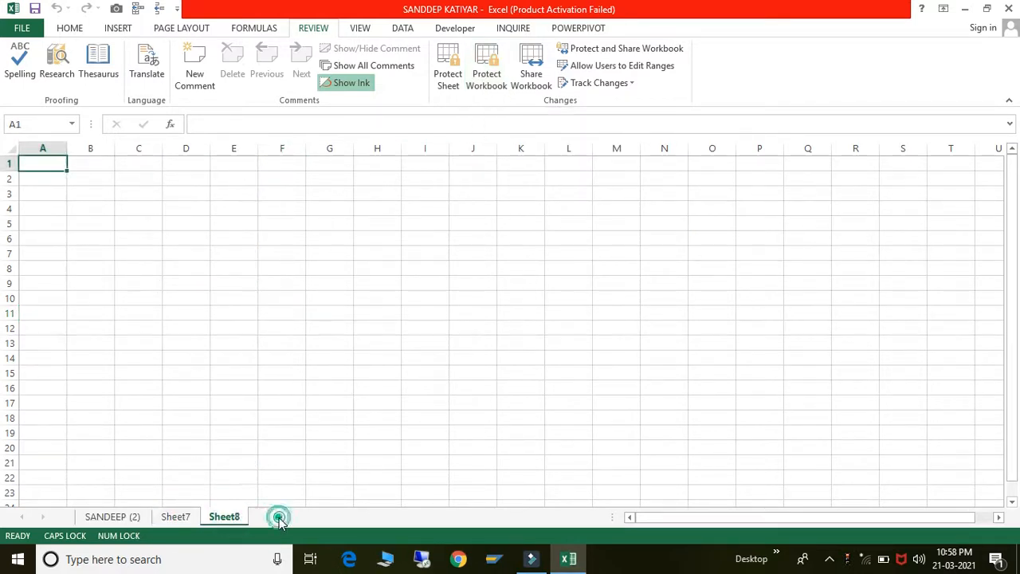
# - Protect the workbook structure with a confirmed password, then select cell N13
pyautogui.click(486, 64)
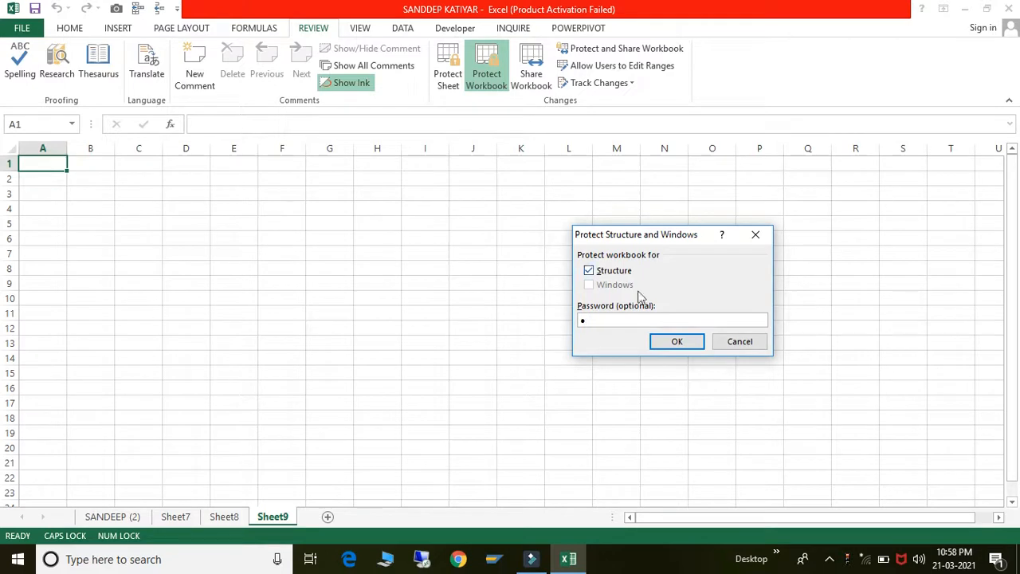
pyautogui.click(660, 343)
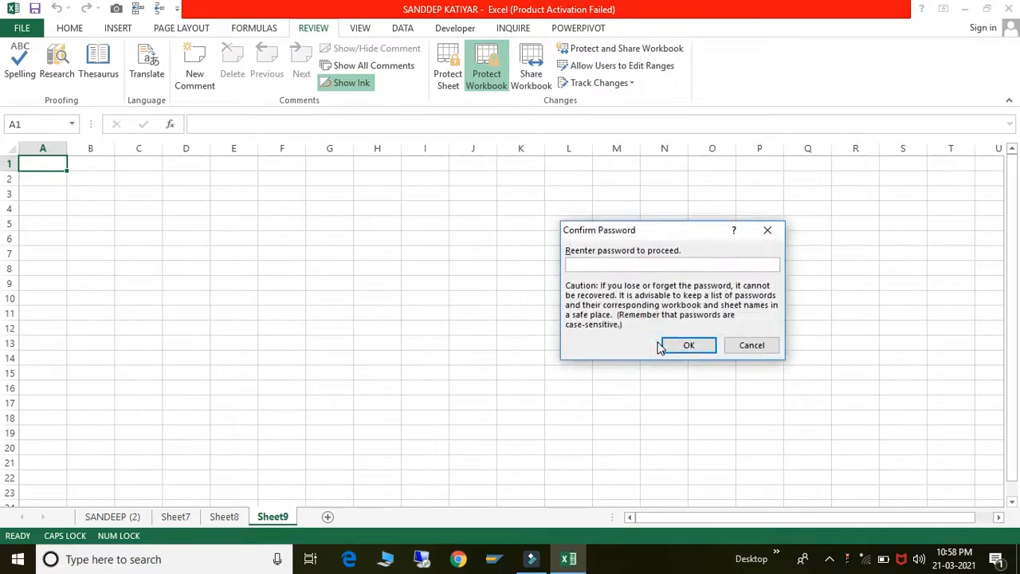
pyautogui.click(665, 345)
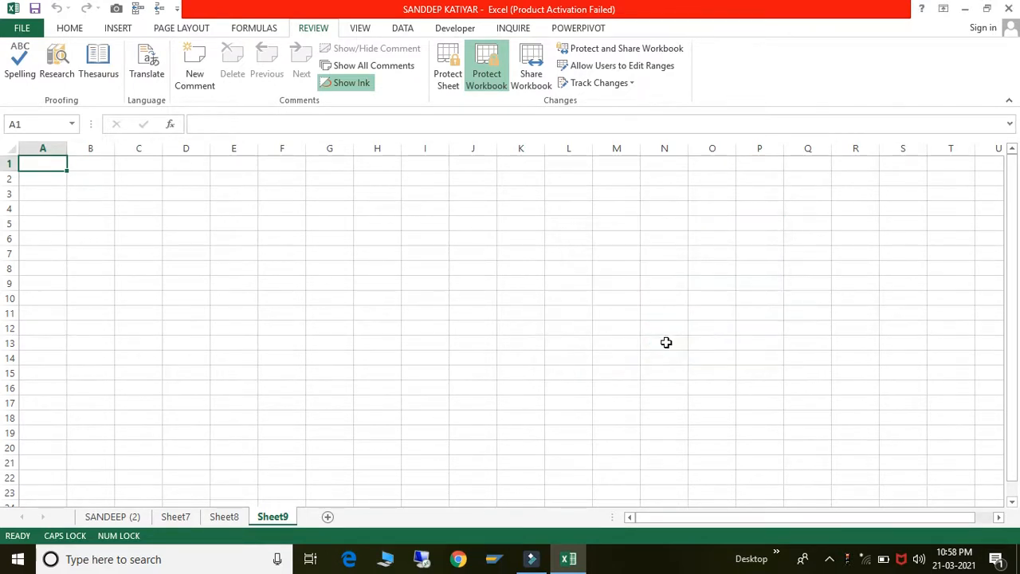
pyautogui.click(665, 343)
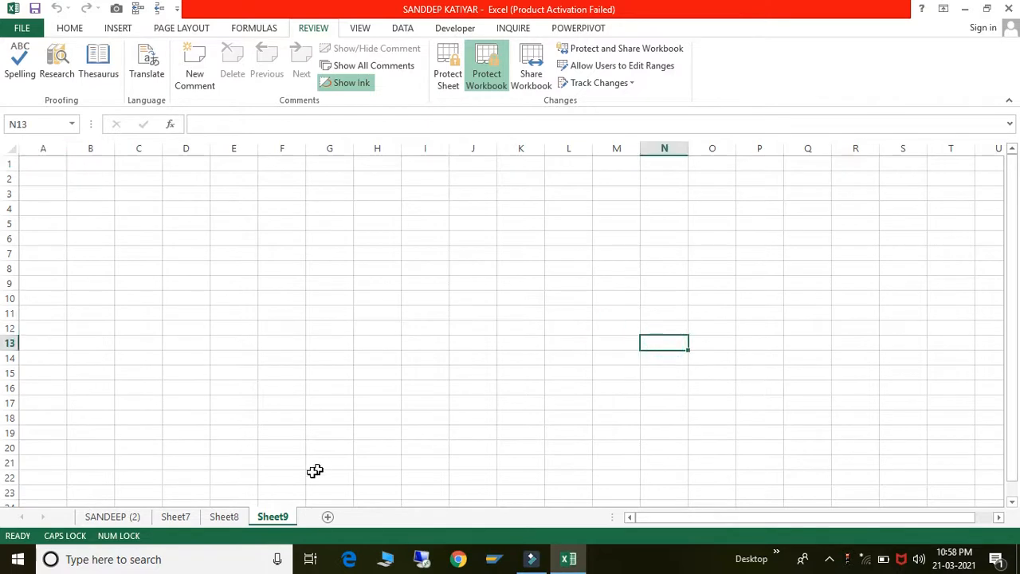
# - On Sheet9, confirm Insert, Rename, Move or Copy, Tab Color, Hide and Unhide are disabled
pyautogui.rightClick(267, 519)
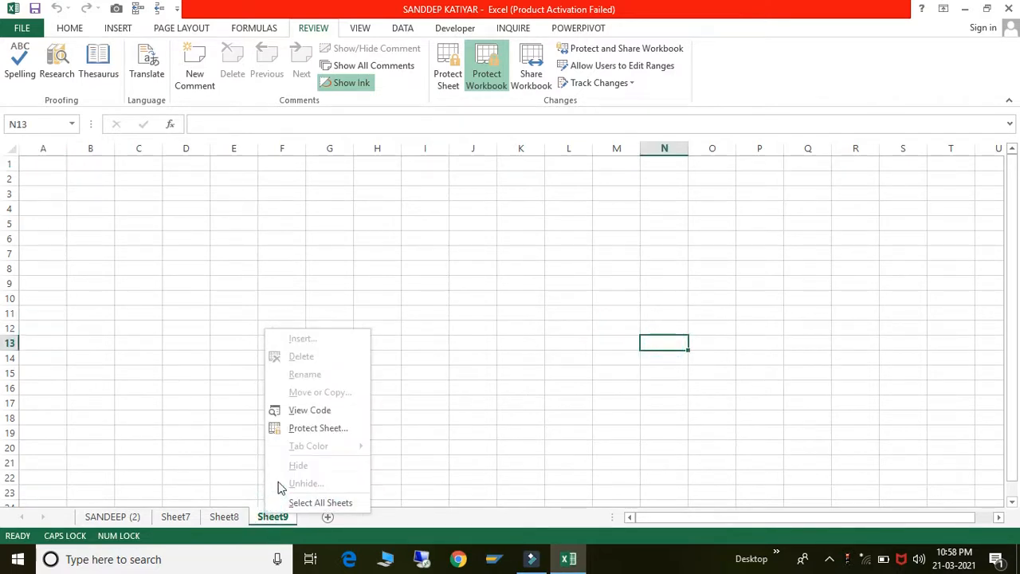
pyautogui.click(285, 342)
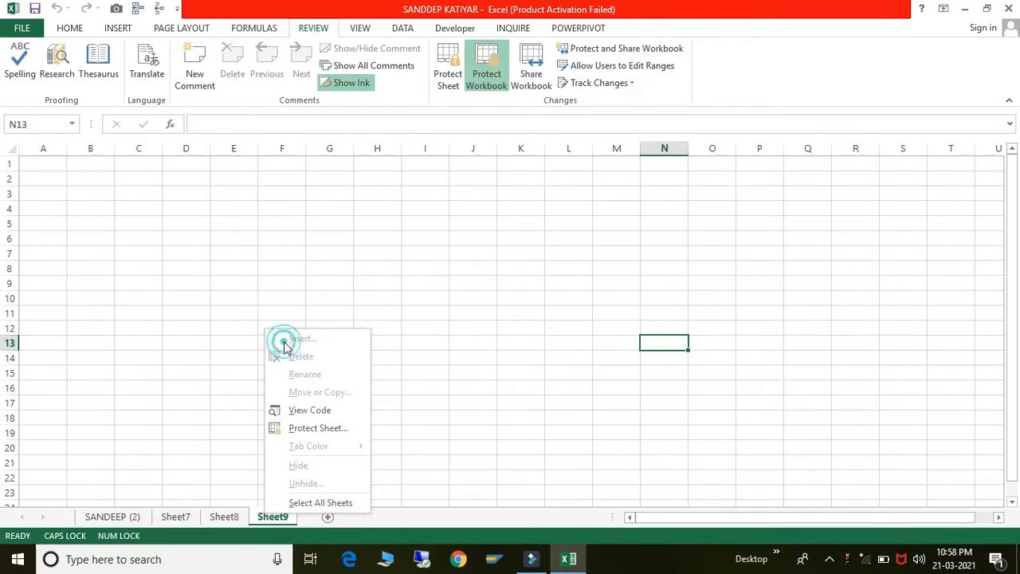
pyautogui.click(318, 375)
pyautogui.click(325, 395)
pyautogui.click(312, 451)
pyautogui.click(307, 466)
pyautogui.click(308, 484)
# - Remove the workbook structure protection by entering its password
pyautogui.click(526, 231)
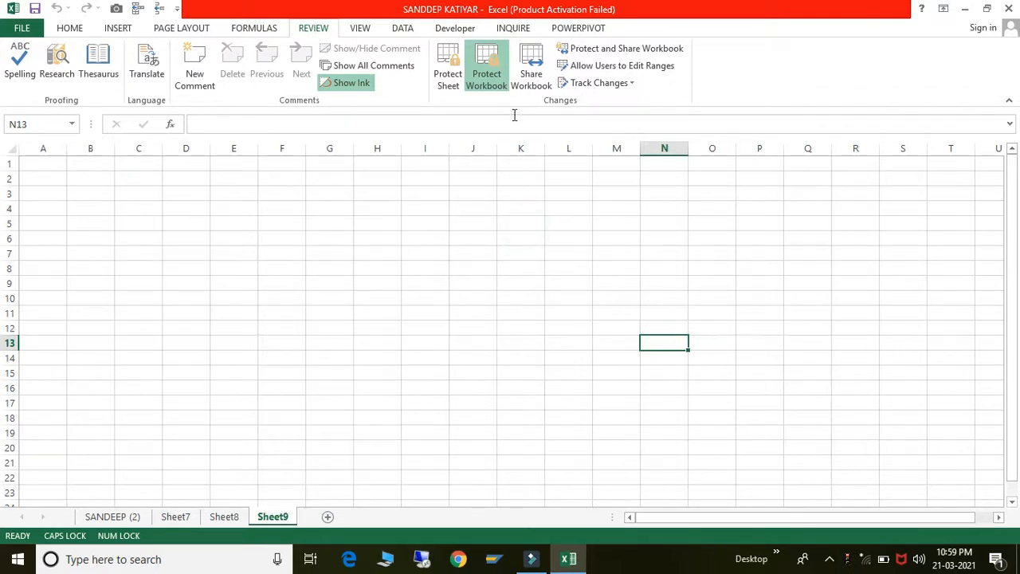
pyautogui.click(483, 62)
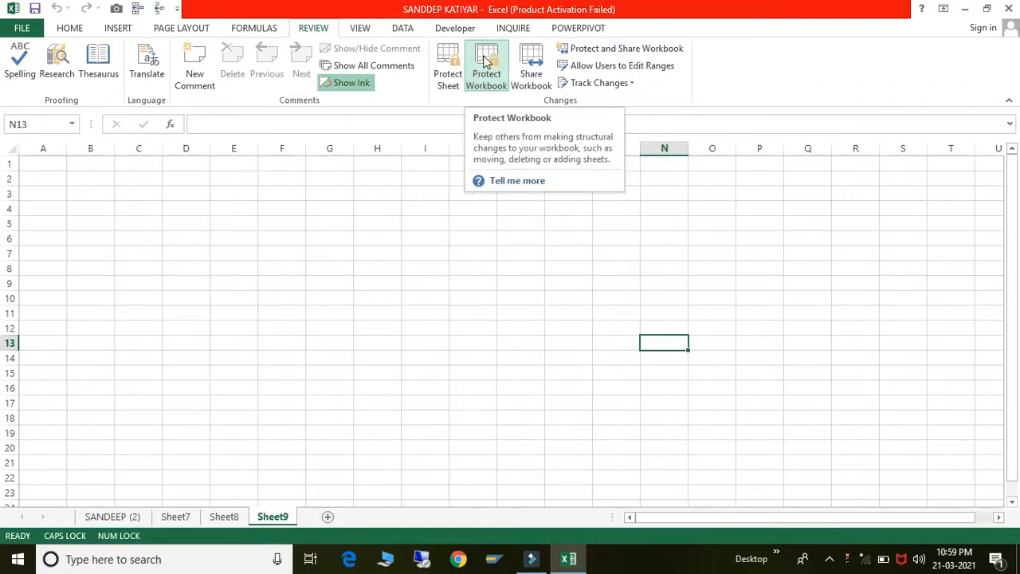
pyautogui.click(483, 62)
pyautogui.write('•')
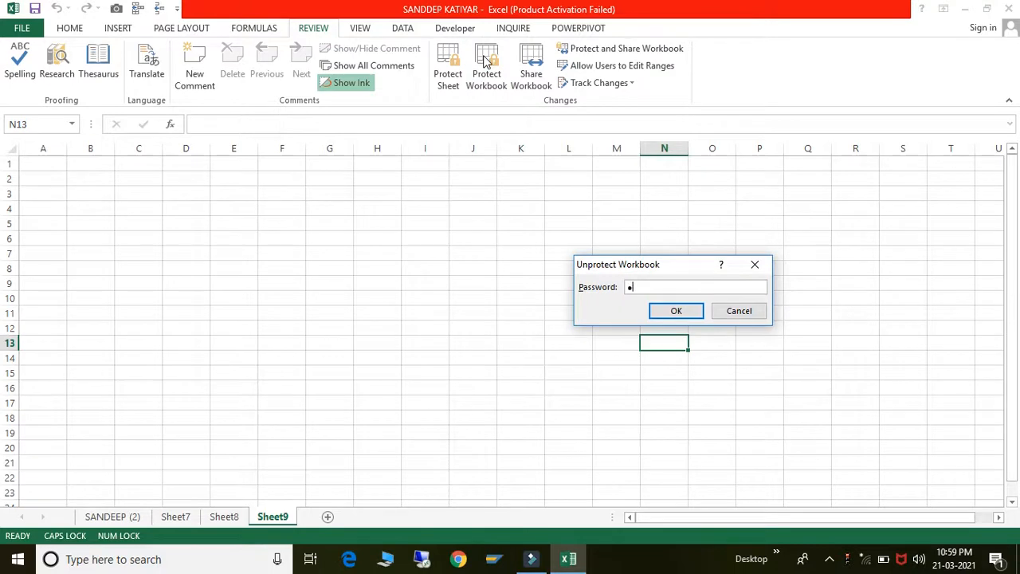
pyautogui.click(676, 312)
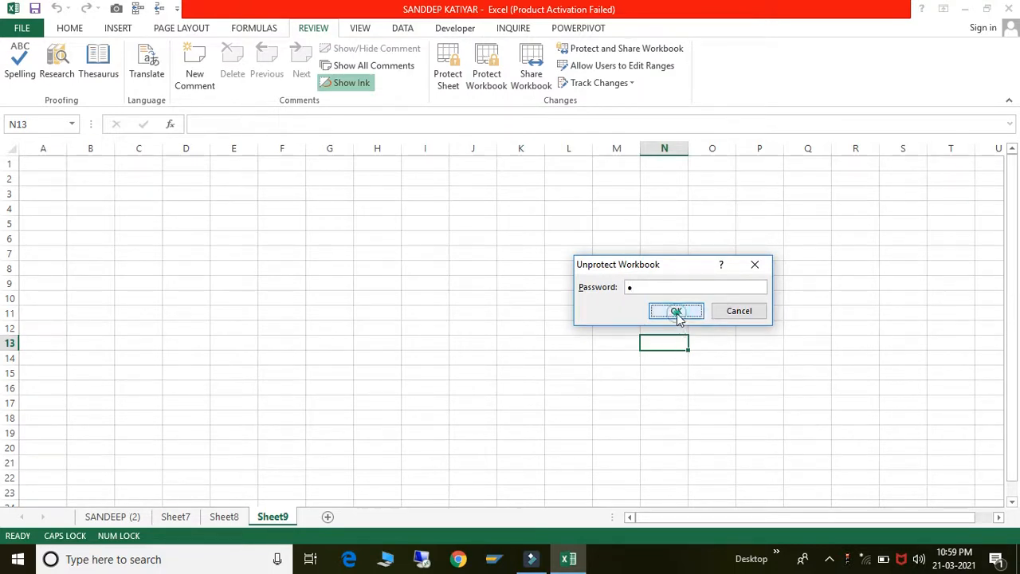
# - Unhide the SANDEEP sheet from Sheet9's hidden-sheets list
pyautogui.rightClick(272, 518)
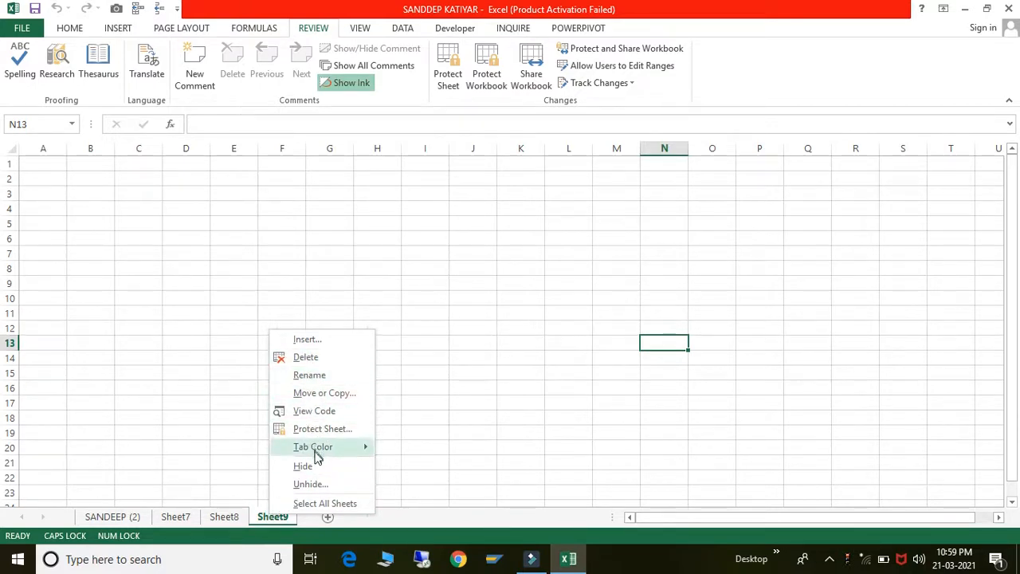
pyautogui.click(312, 483)
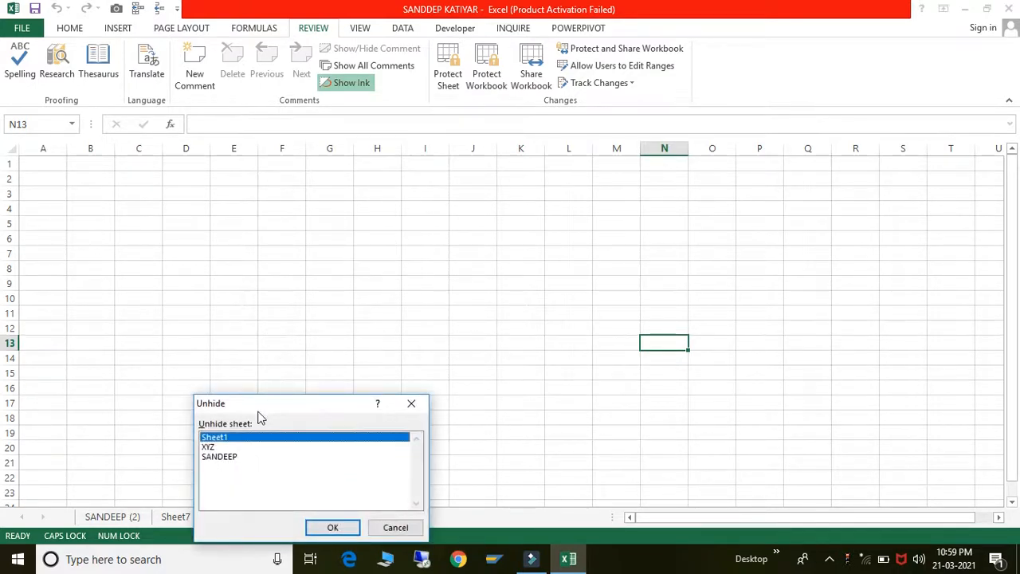
pyautogui.click(234, 448)
pyautogui.click(233, 457)
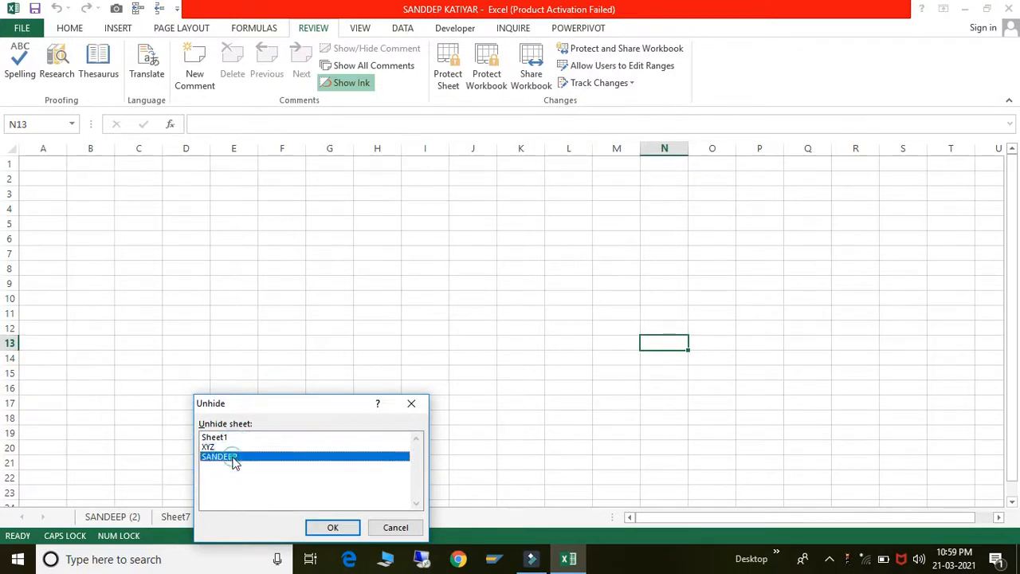
pyautogui.click(327, 529)
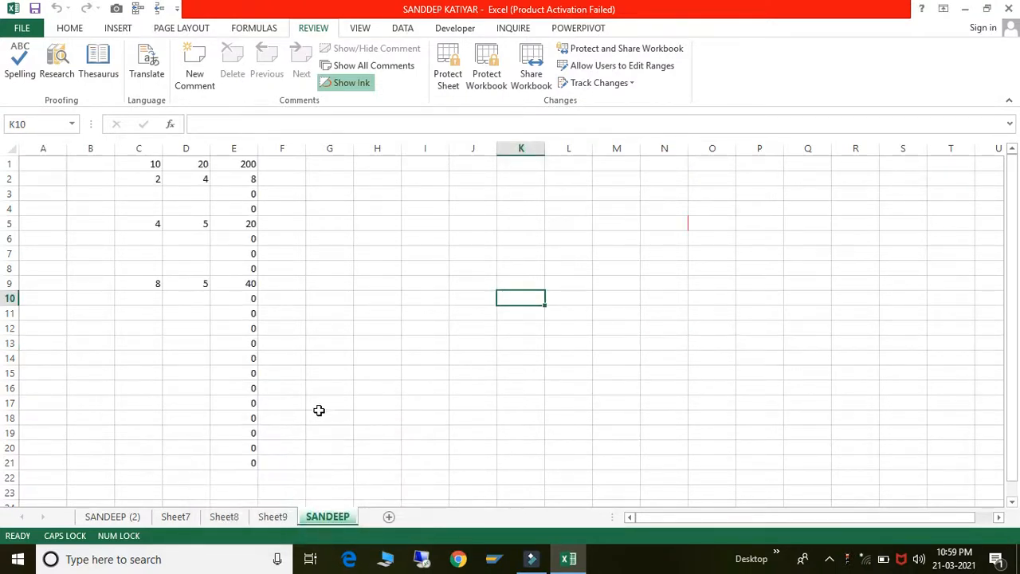
# - Switch to the HOME ribbon on the SANDEEP sheet, selecting cells G10, N11 and J7
pyautogui.click(347, 303)
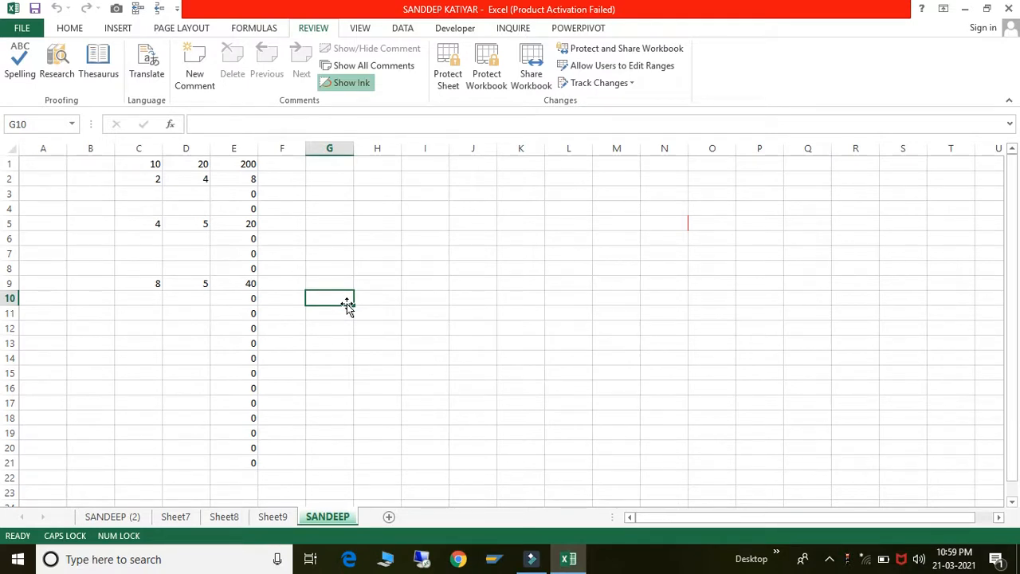
pyautogui.click(70, 30)
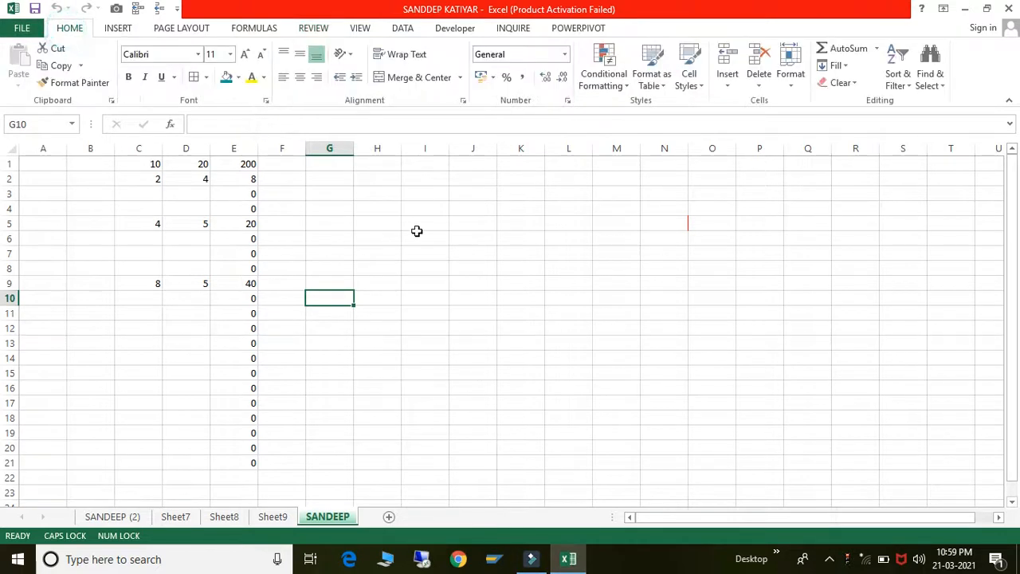
pyautogui.click(676, 310)
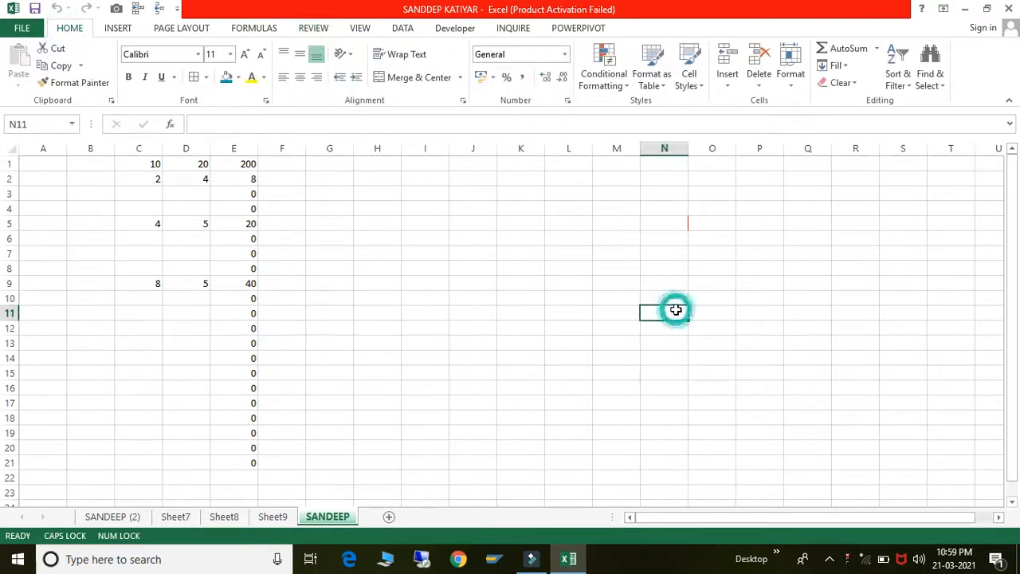
pyautogui.click(470, 247)
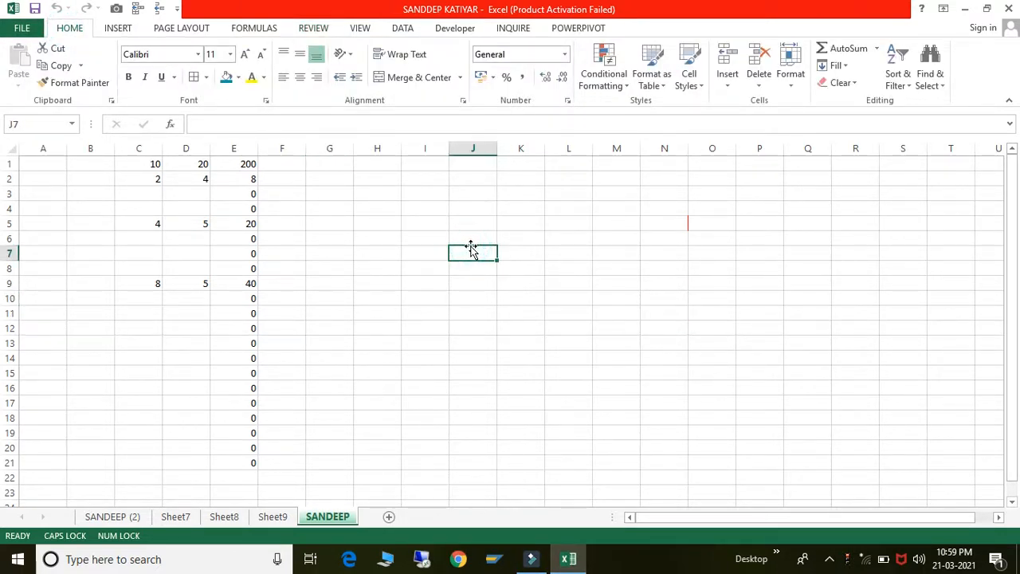